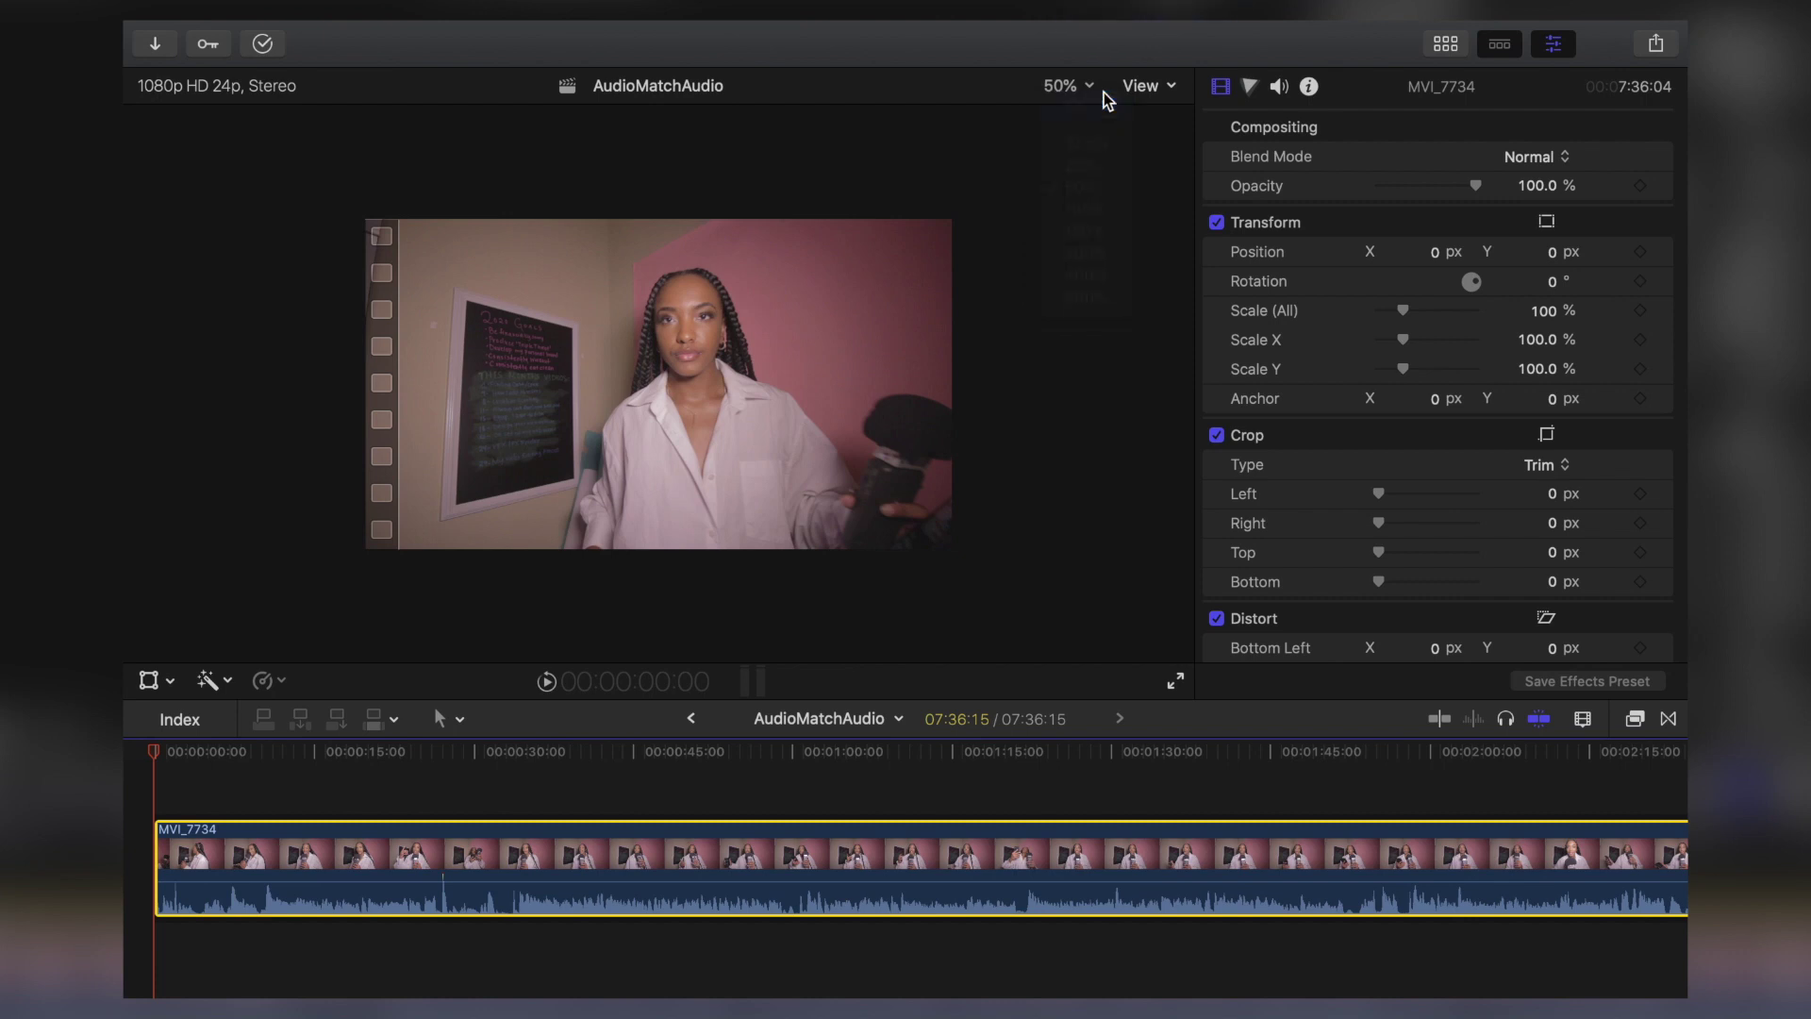
- Find the ZOOM0003_TrLR audio among the media clips and place it beneath MVI_7734 at the start of the timeline
{"action": "left_click", "coordinate": [1445, 70]}
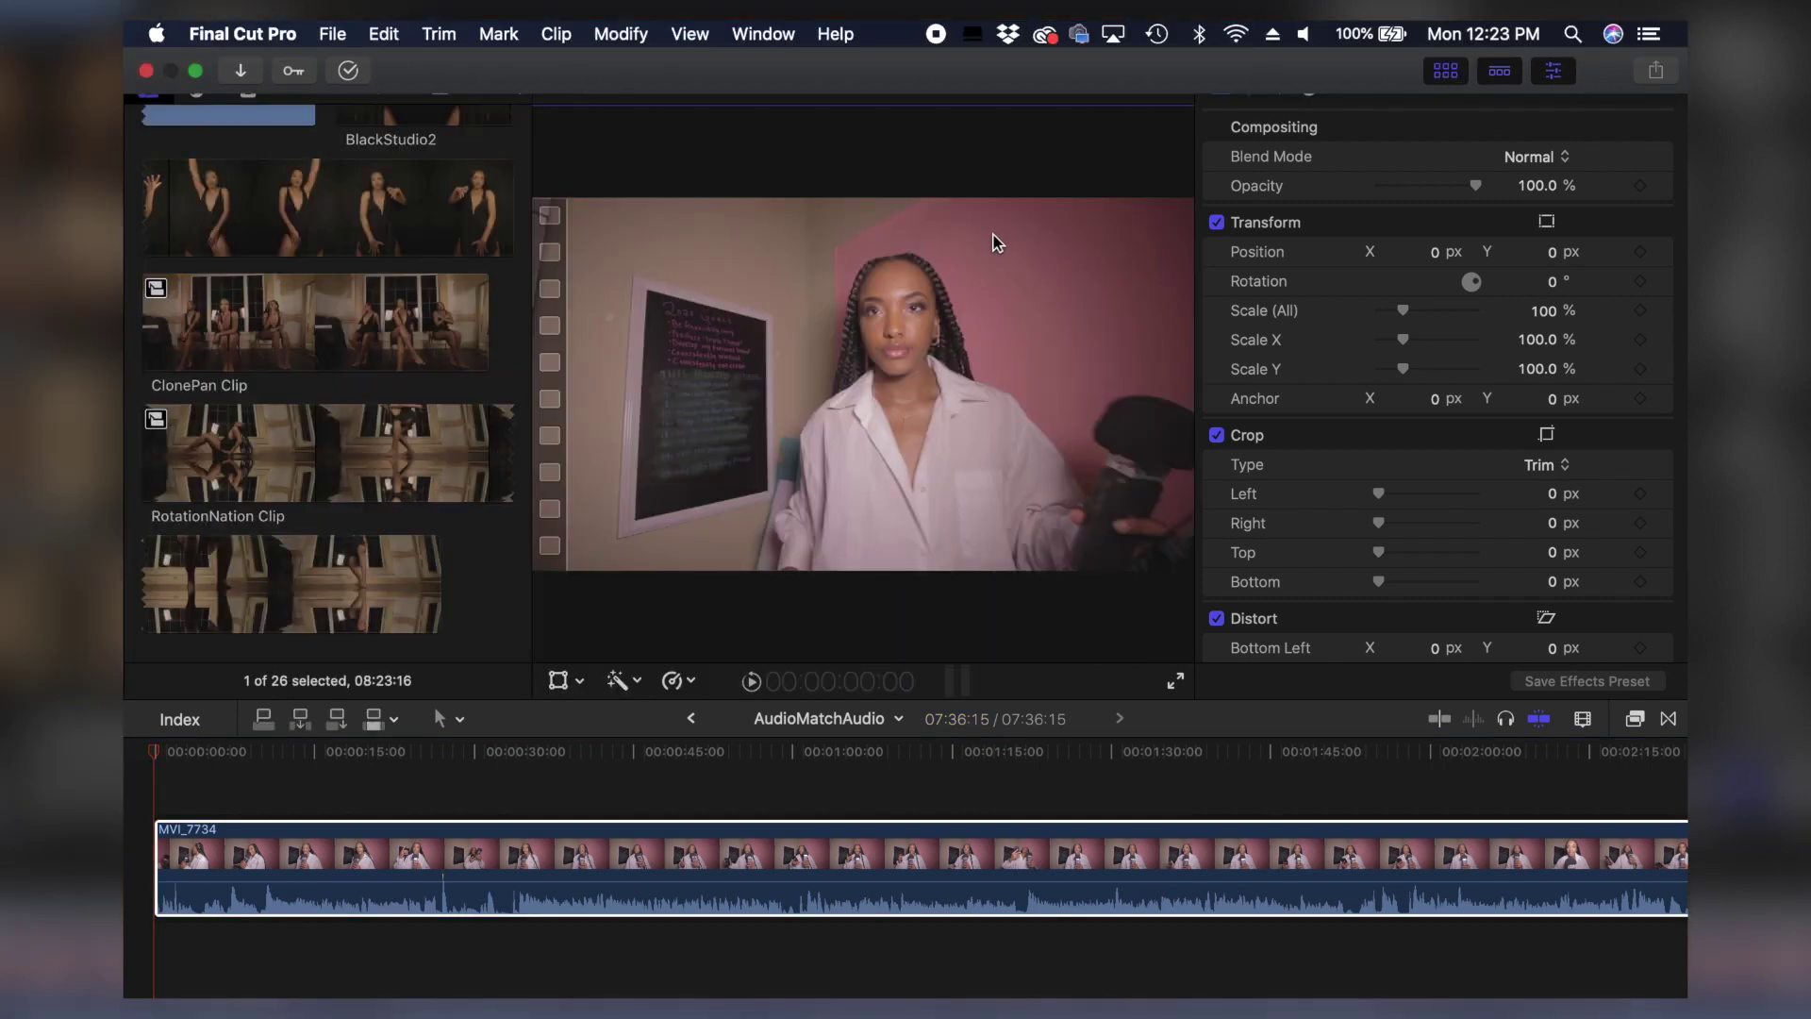
{"action": "left_click", "coordinate": [1550, 46]}
{"action": "scroll", "coordinate": [339, 411], "scroll_direction": "up", "scroll_amount": 10}
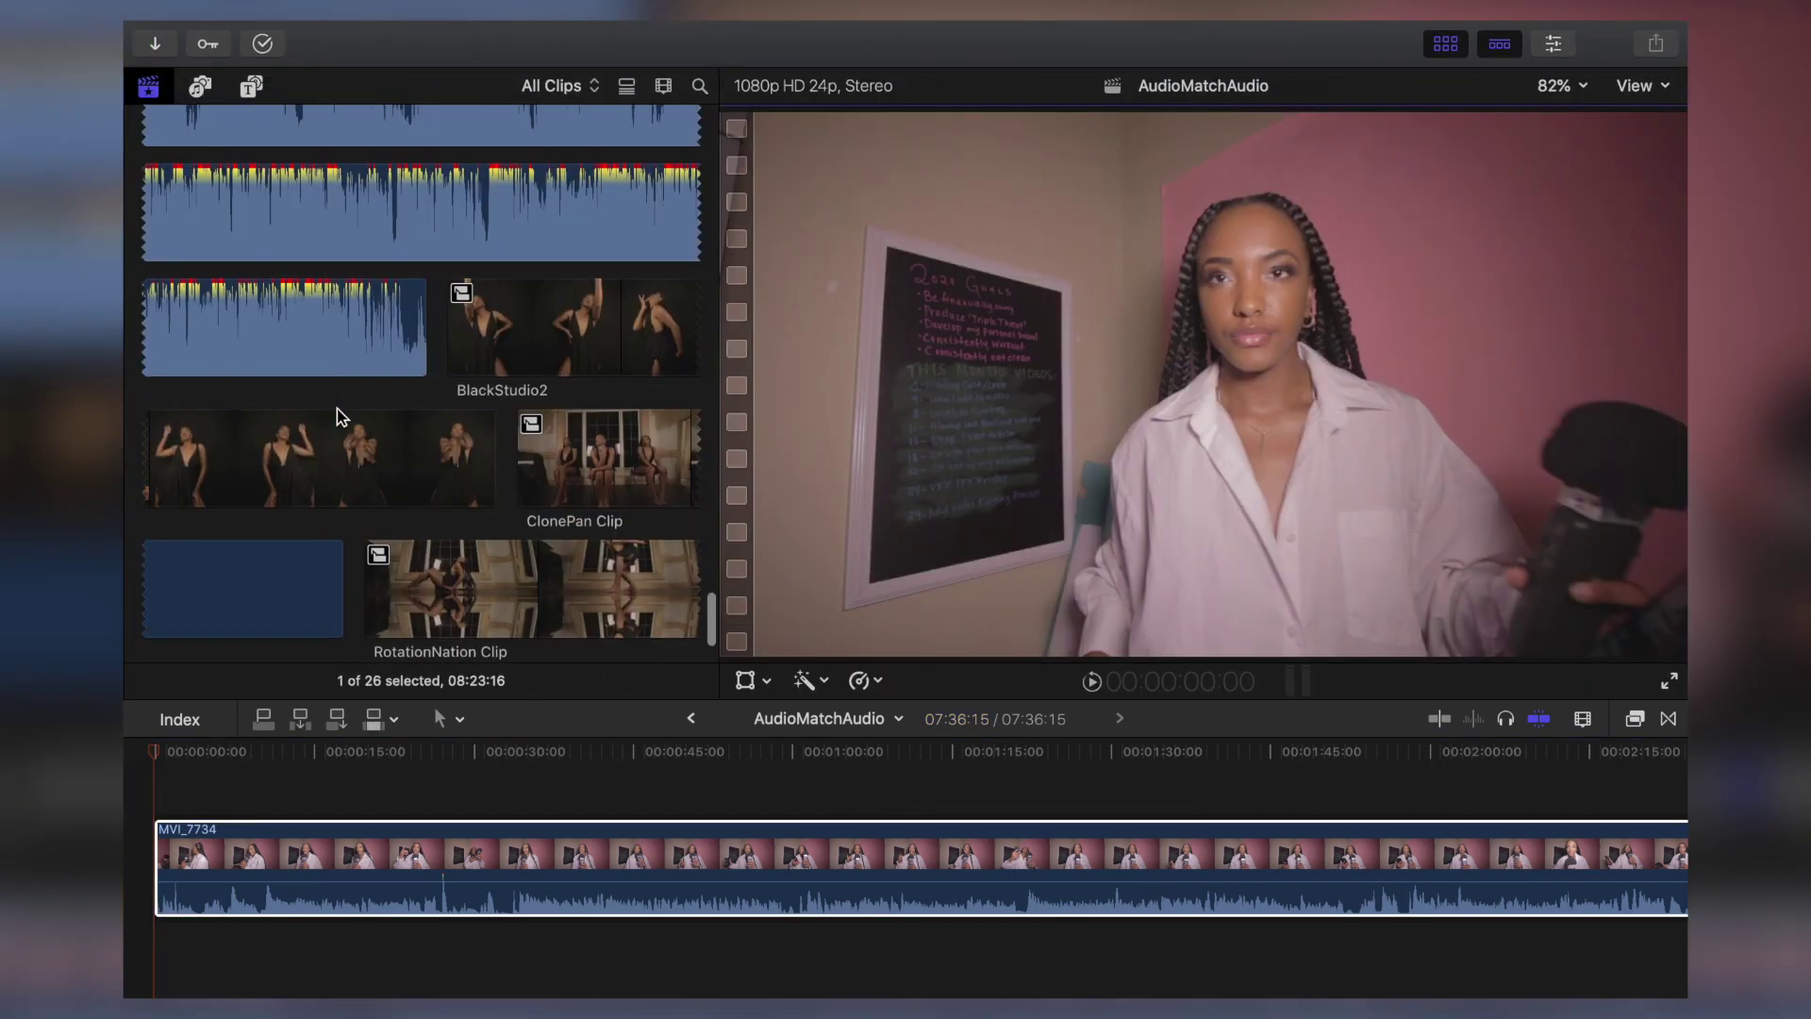
{"action": "scroll", "coordinate": [340, 412], "scroll_direction": "up", "scroll_amount": 3}
{"action": "left_click", "coordinate": [415, 394]}
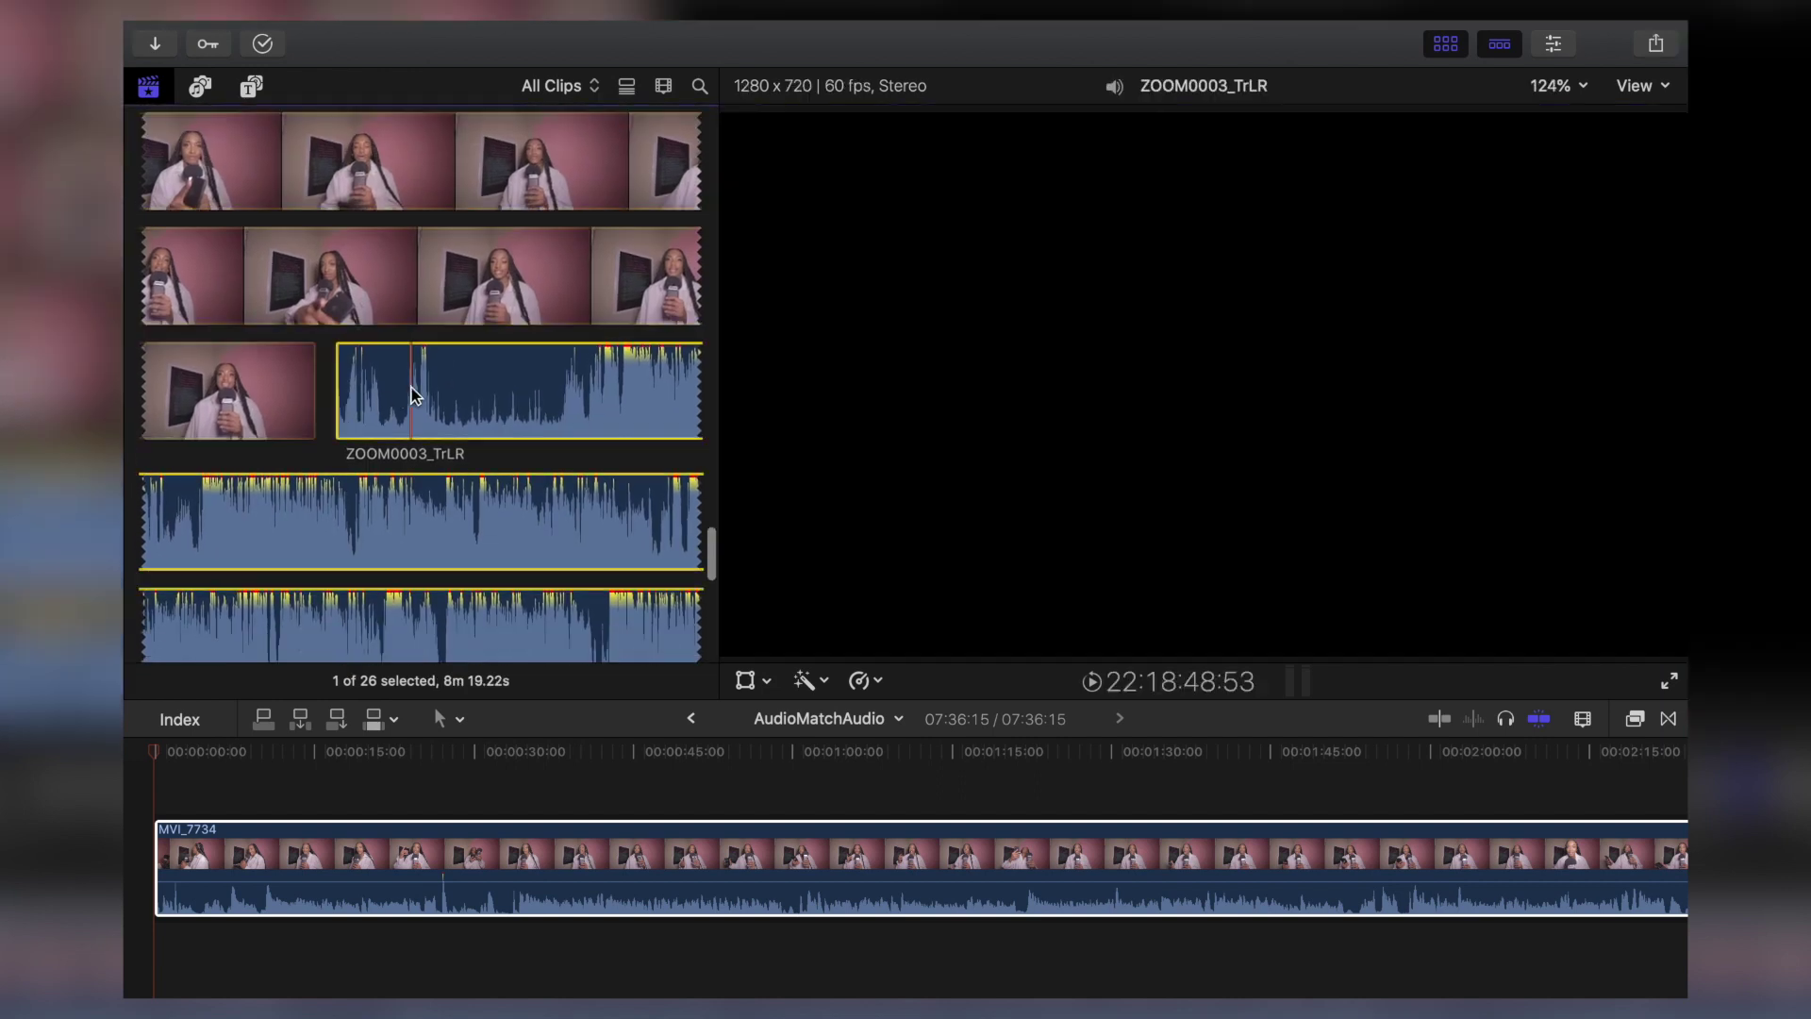
{"action": "left_click_drag", "start_coordinate": [344, 976], "coordinate": [274, 962]}
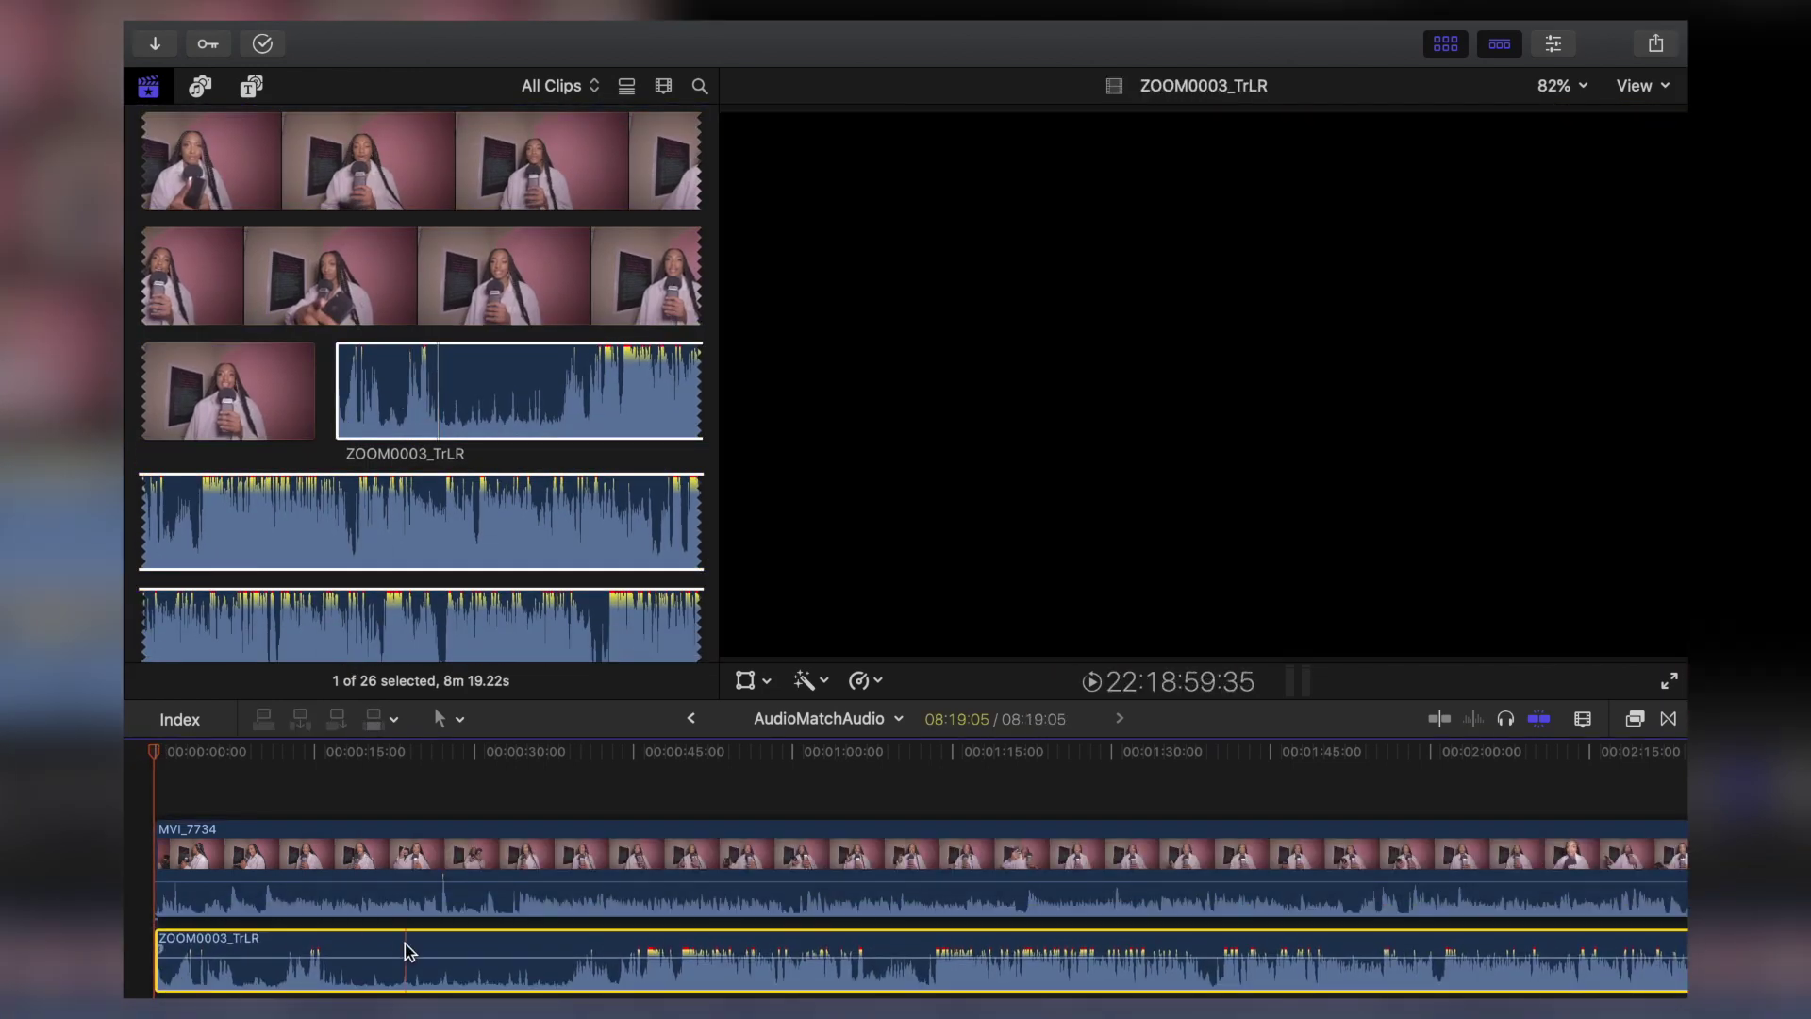
- Move the ZOOM0003_TrLR clip about 15 seconds later and extend the start of the MVI_7734 clip to restore its earlier footage
{"action": "left_click_drag", "start_coordinate": [319, 948], "coordinate": [474, 945]}
{"action": "left_click", "coordinate": [225, 799]}
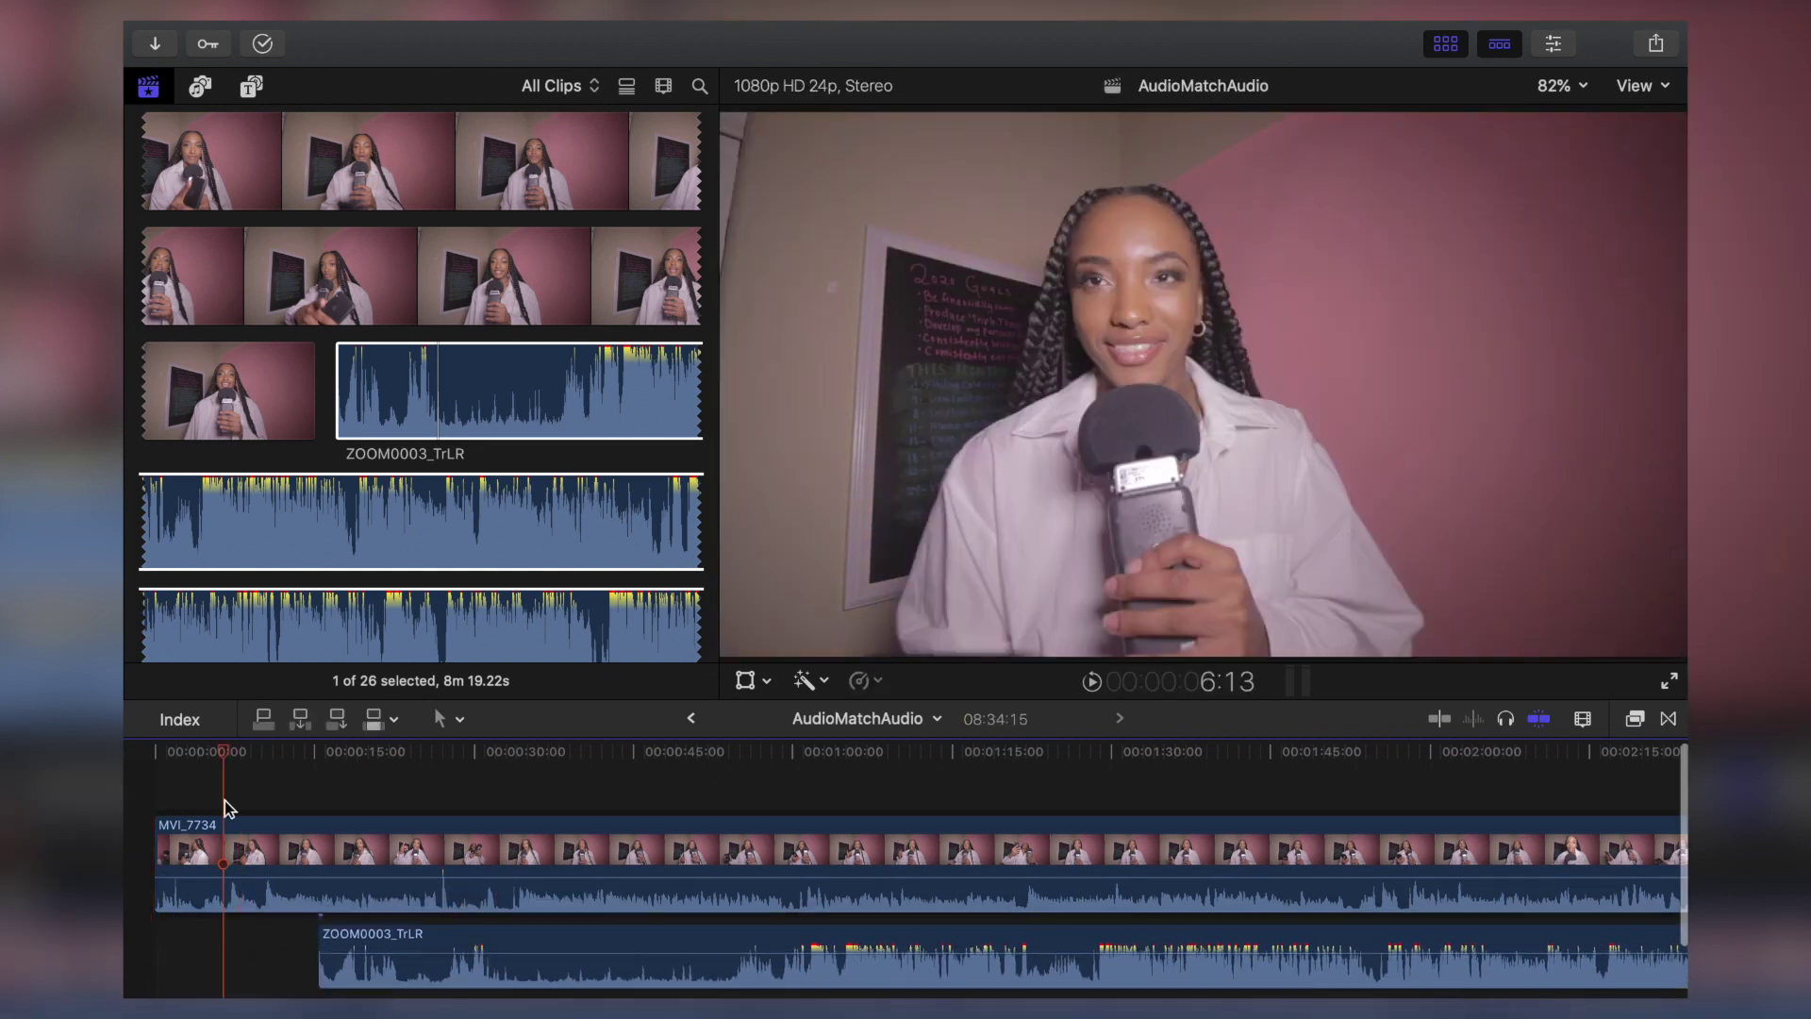
{"action": "key", "text": "Home"}
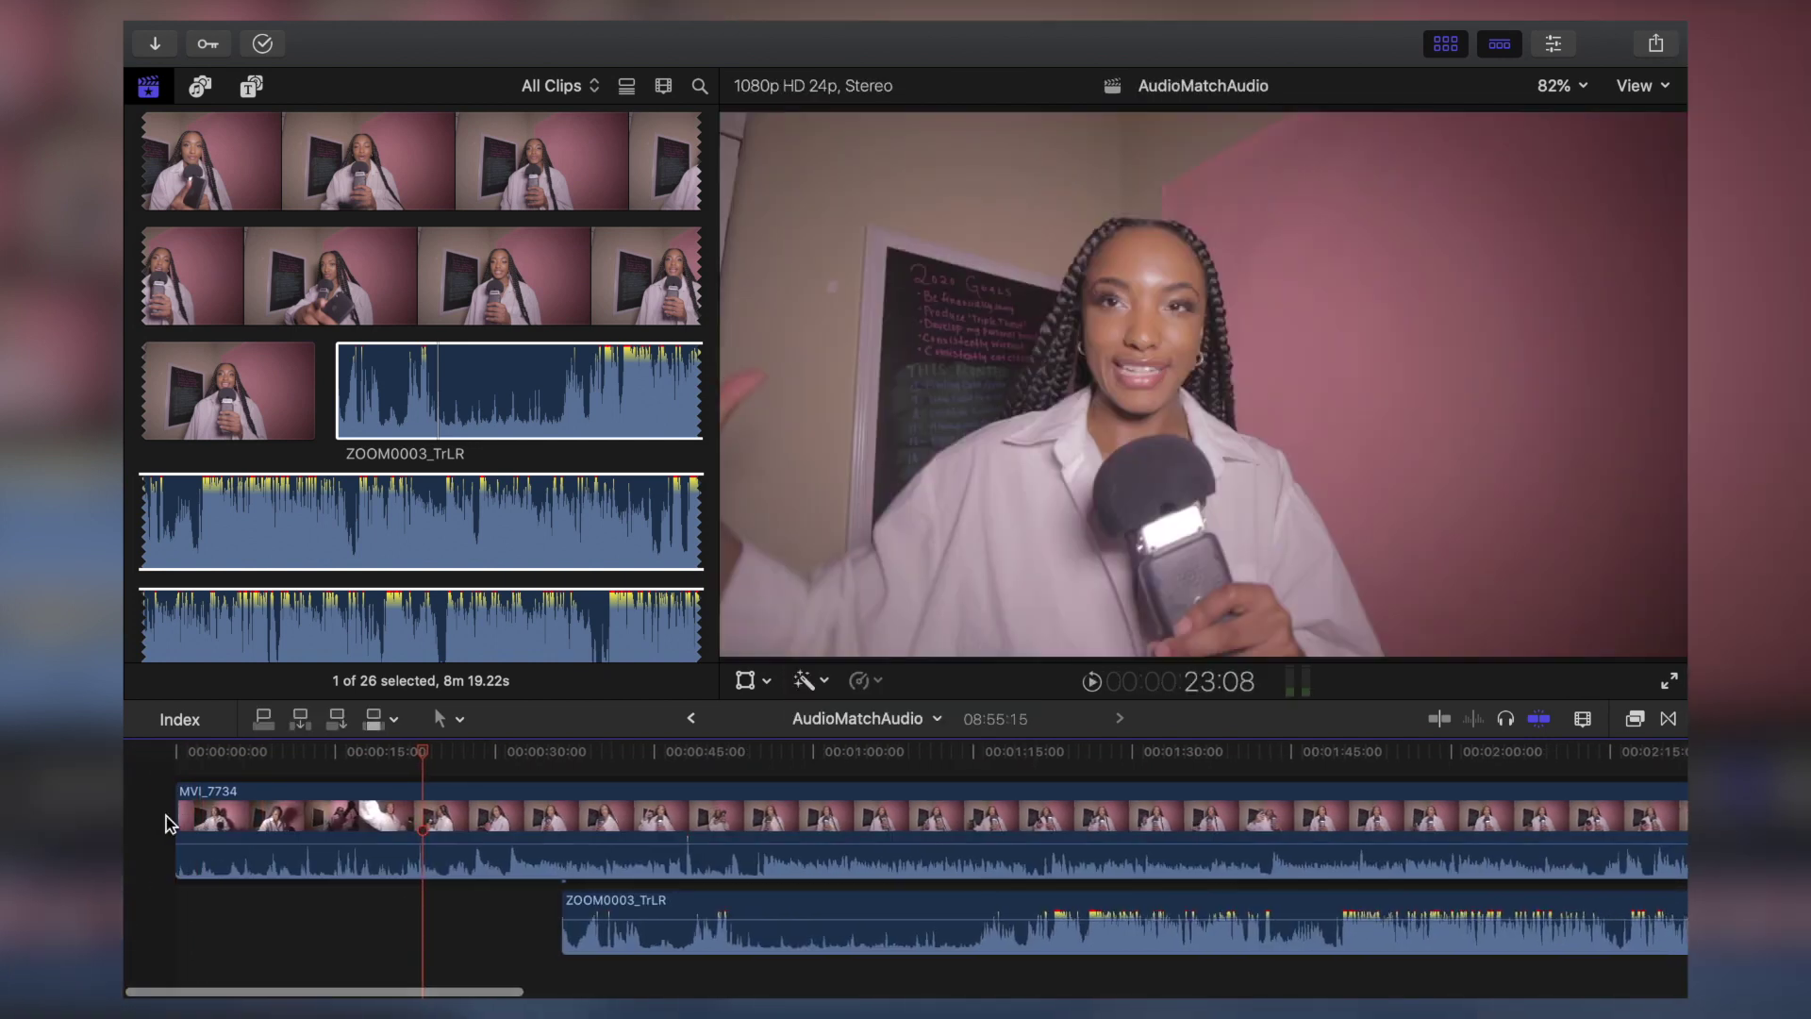
{"action": "left_click", "coordinate": [181, 817]}
{"action": "left_click_drag", "start_coordinate": [177, 817], "coordinate": [132, 827]}
{"action": "scroll", "coordinate": [246, 853], "scroll_direction": "left", "scroll_amount": 2}
- Play MVI_7734 to 8:17 and move ZOOM0003_TrLR earlier, to start at about 4 seconds, roughly matching the two waveforms
{"action": "left_click", "coordinate": [200, 781]}
{"action": "key", "text": "space"}
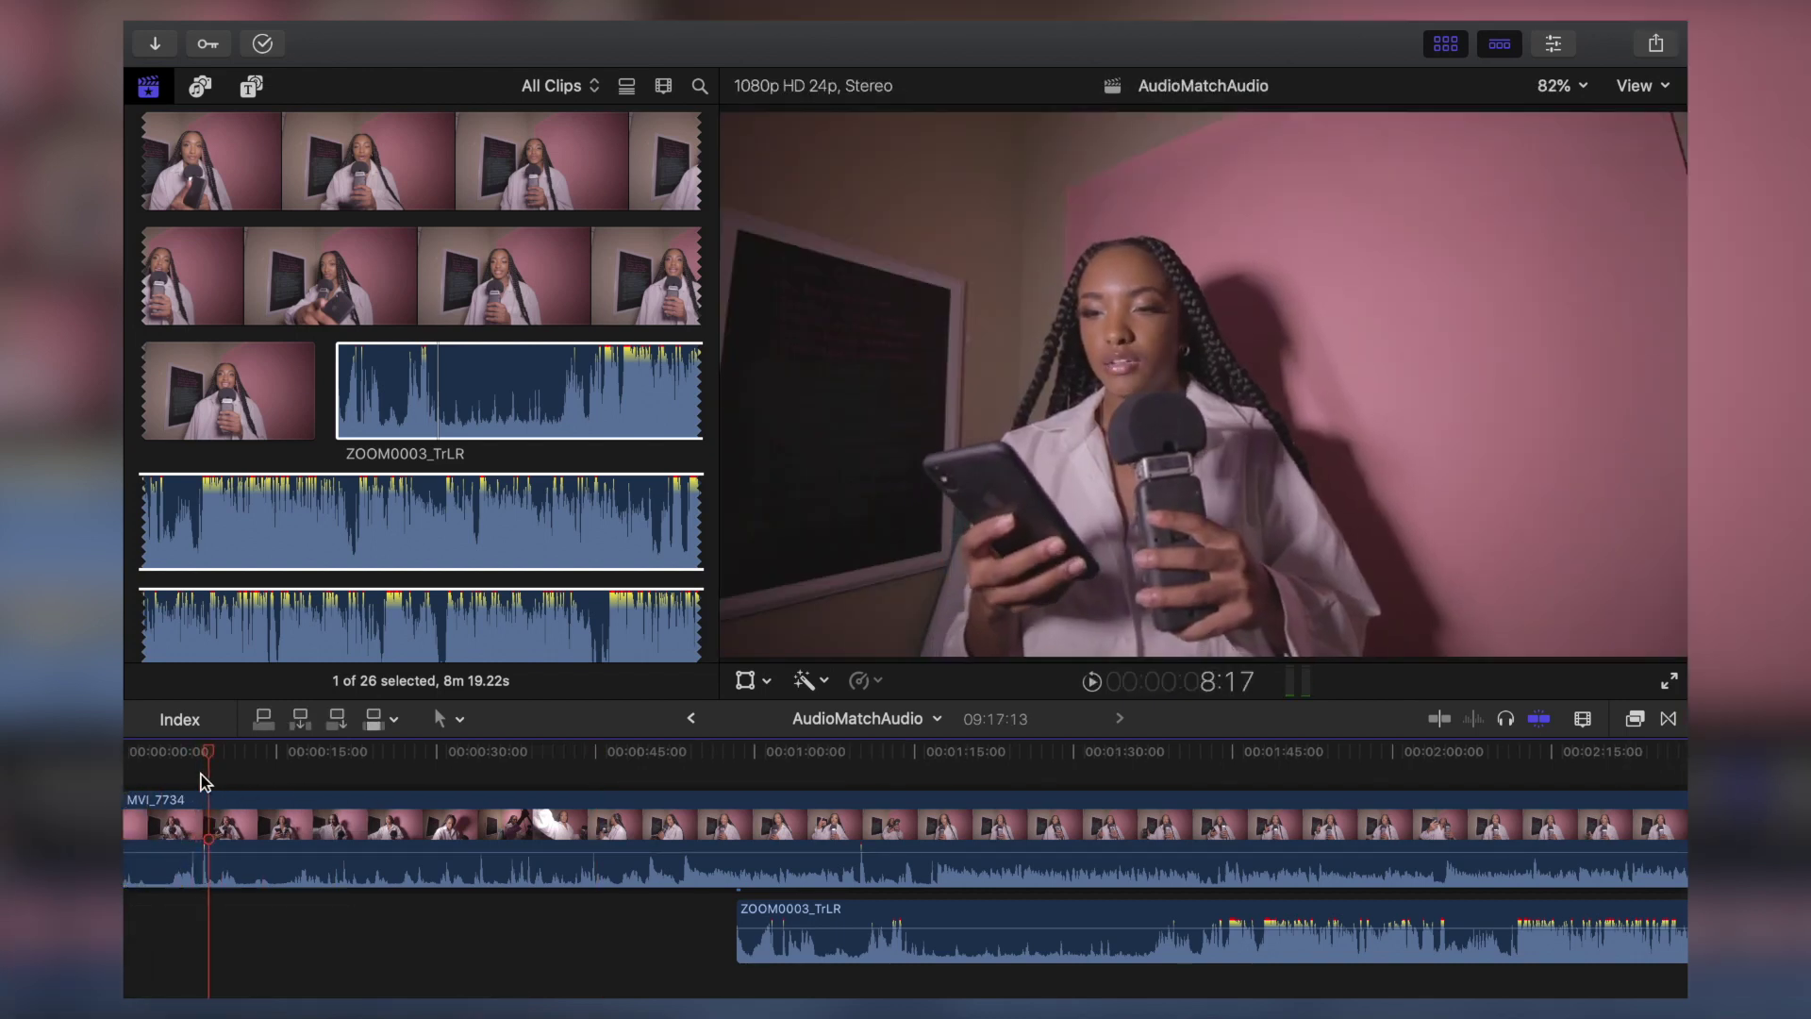
{"action": "scroll", "coordinate": [223, 778], "scroll_direction": "left", "scroll_amount": 2}
{"action": "left_click_drag", "start_coordinate": [877, 937], "coordinate": [876, 936]}
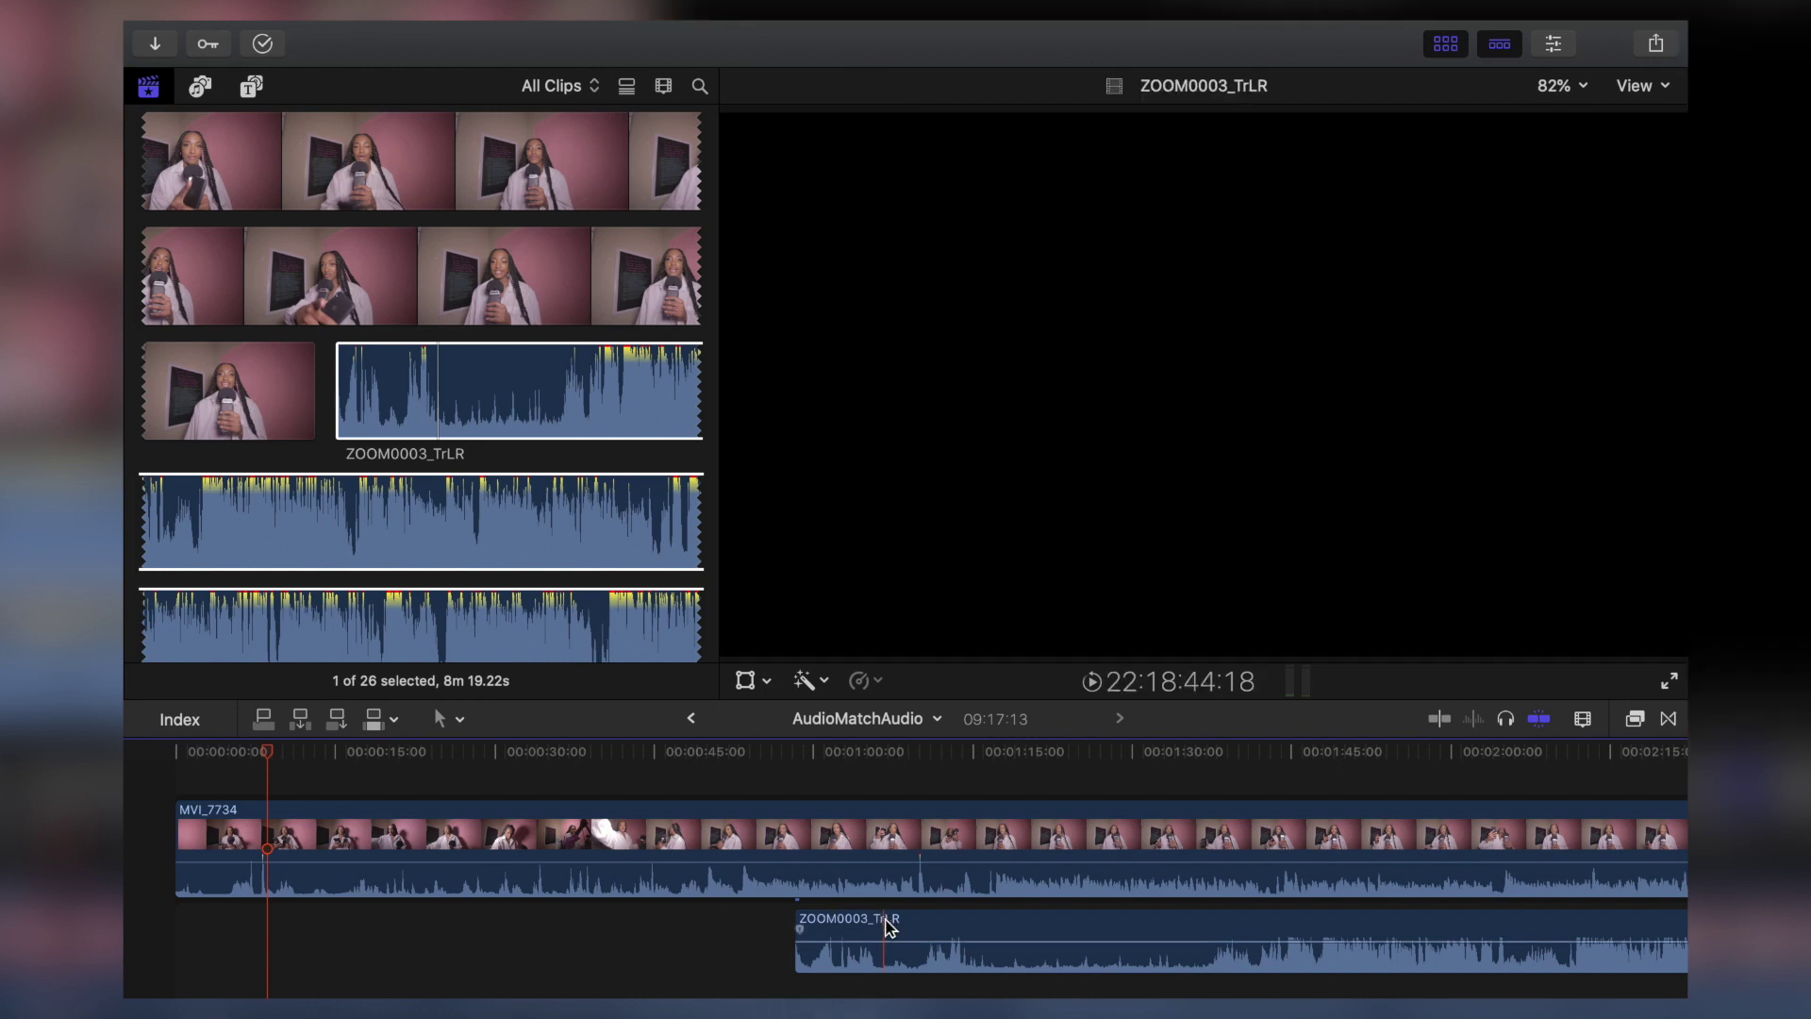
{"action": "left_click_drag", "start_coordinate": [887, 924], "coordinate": [312, 921]}
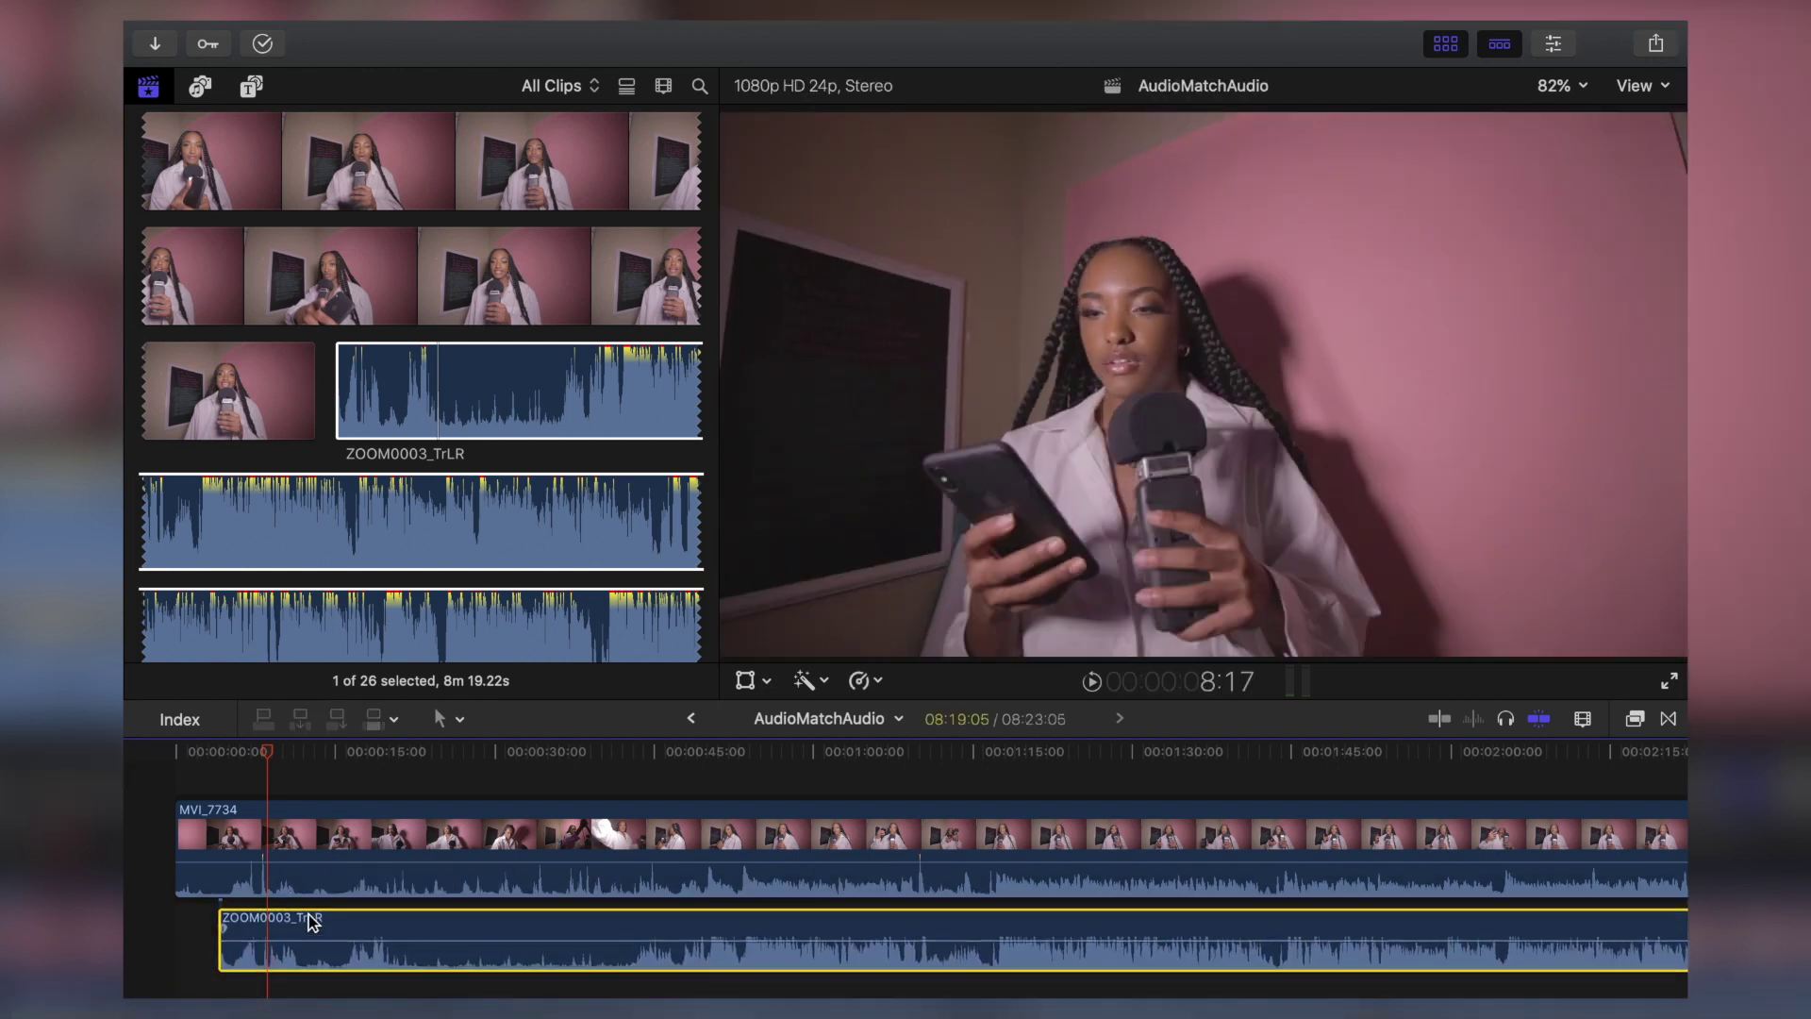
- Fine-tune ZOOM0003_TrLR so its audio spike lines up with the MVI_7734 spike at 7:03, and play the section to check sync
{"action": "left_click", "coordinate": [246, 851]}
{"action": "left_click", "coordinate": [246, 851]}
{"action": "left_click", "coordinate": [247, 852]}
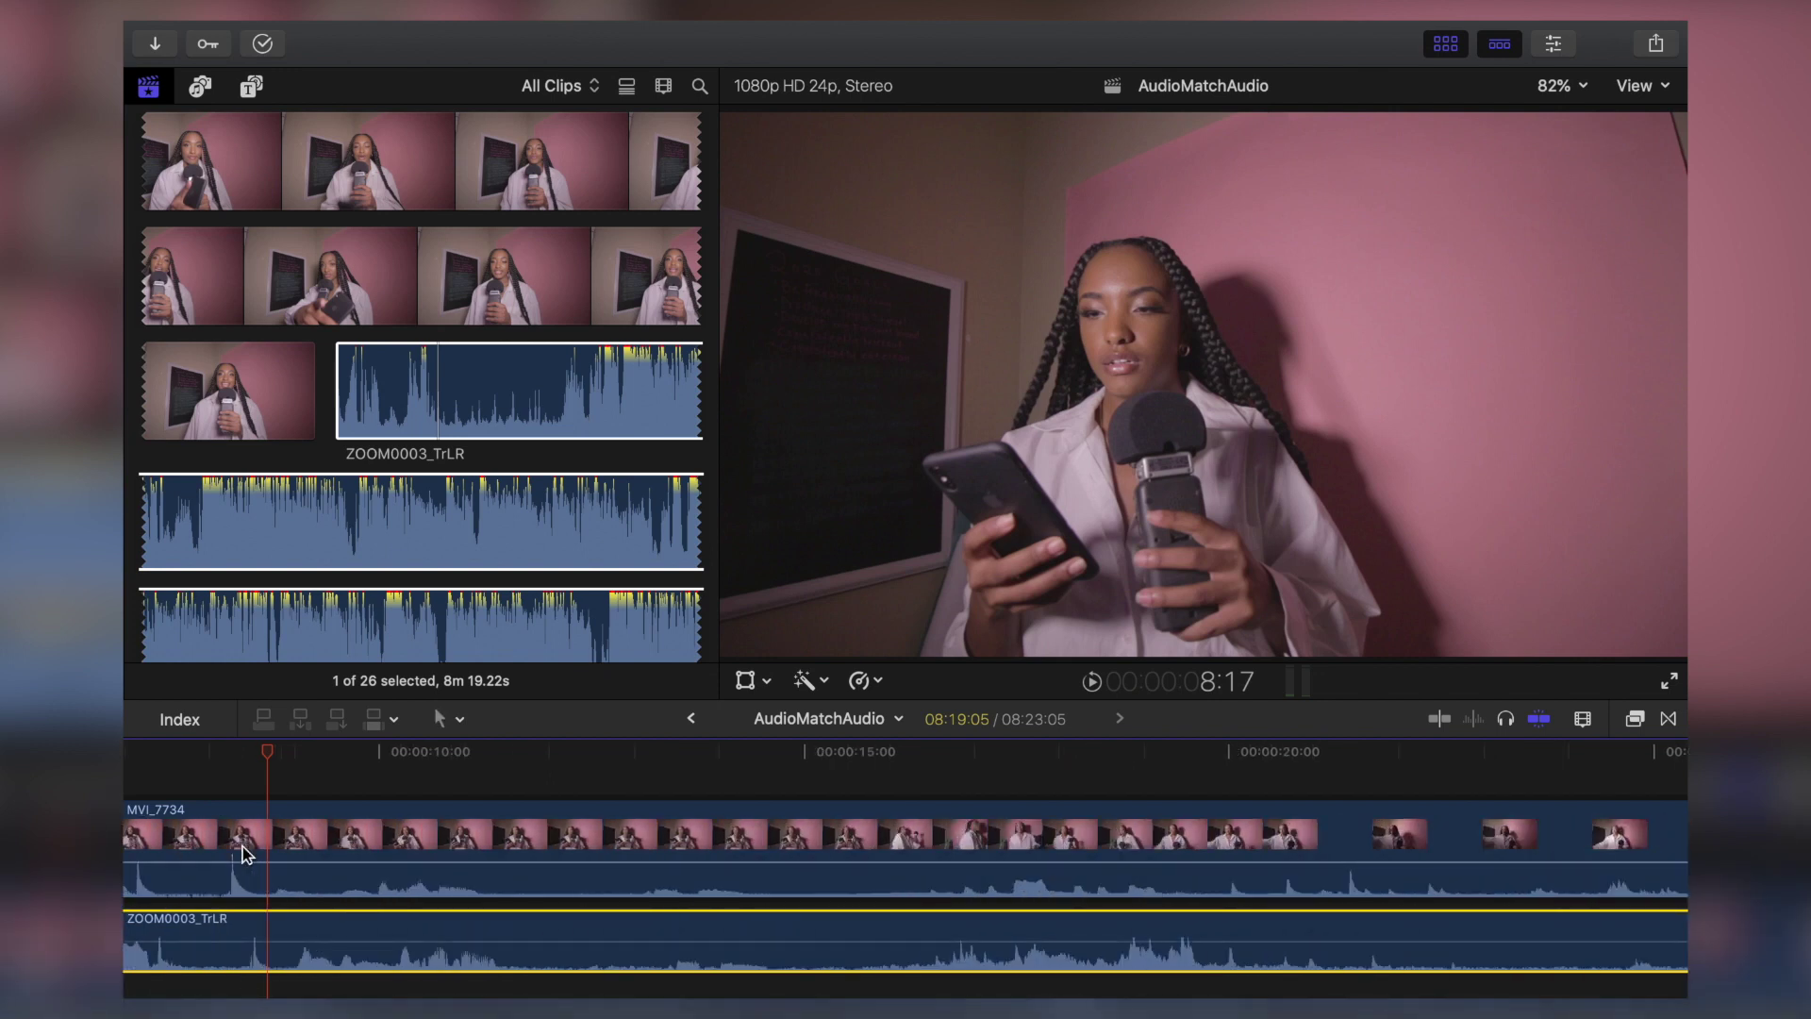
{"action": "scroll", "coordinate": [243, 852], "scroll_direction": "left", "scroll_amount": 4}
{"action": "left_click", "coordinate": [391, 752]}
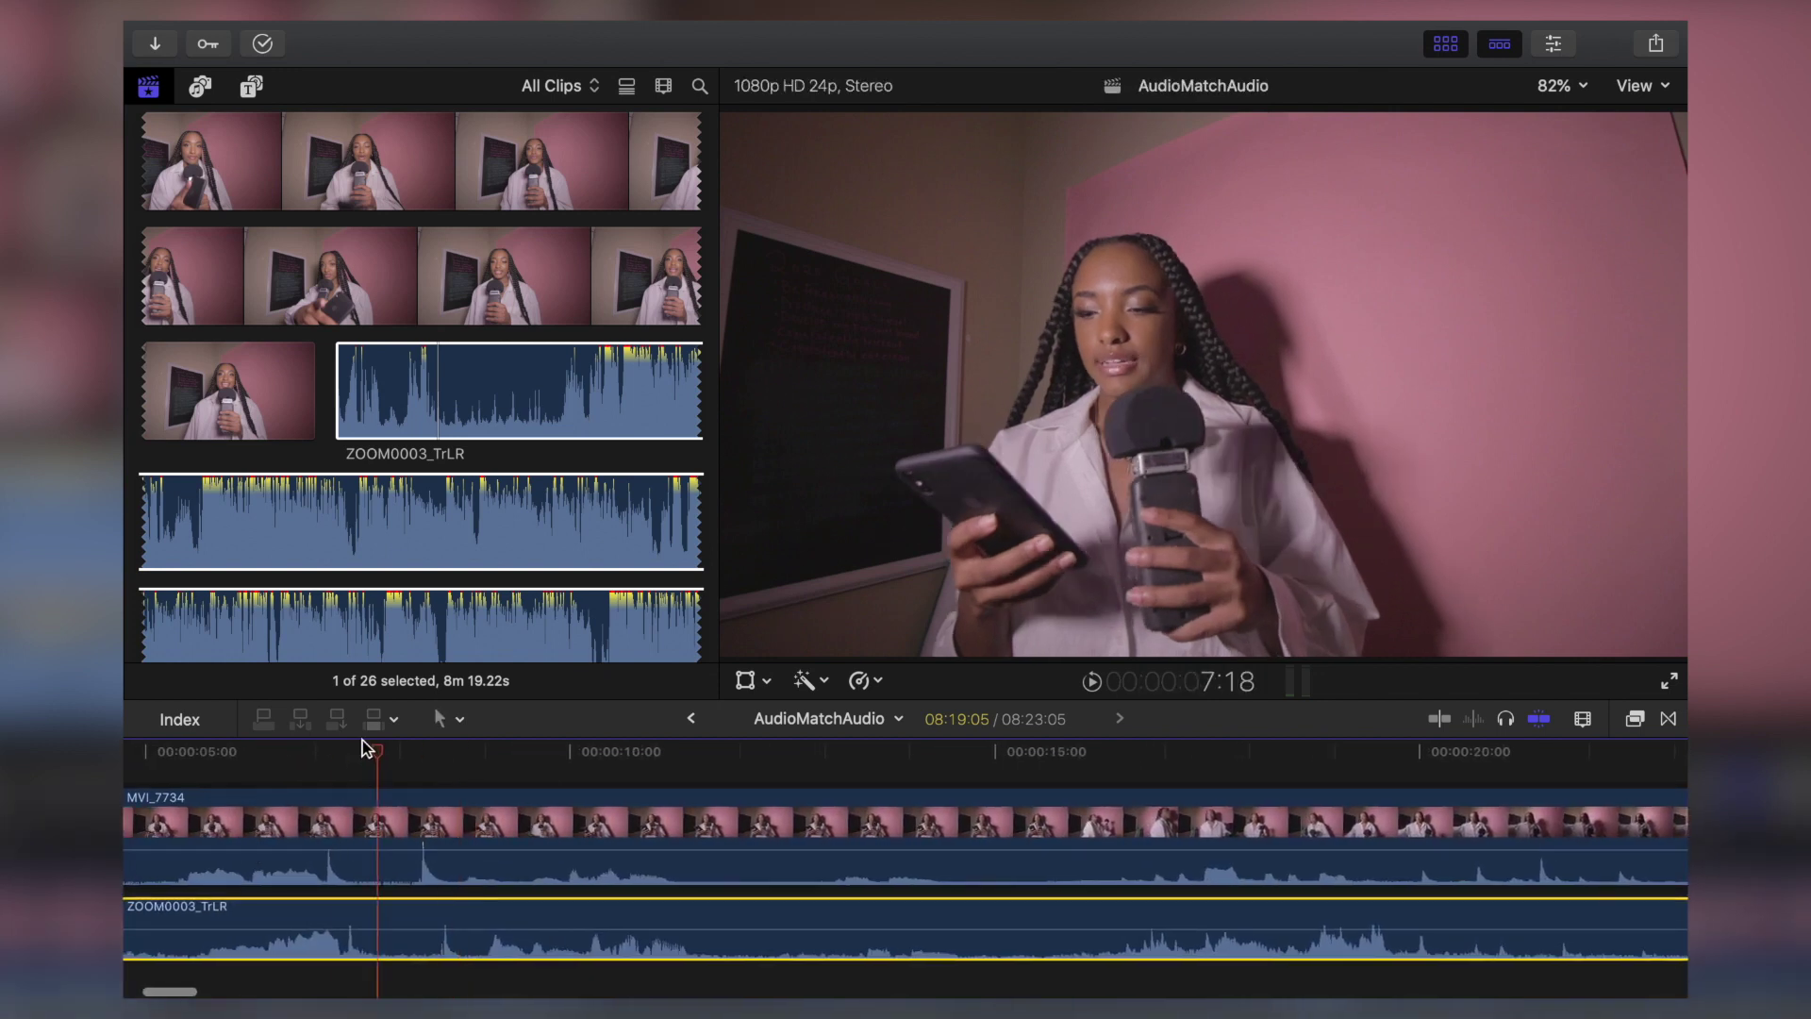
{"action": "left_click", "coordinate": [326, 738]}
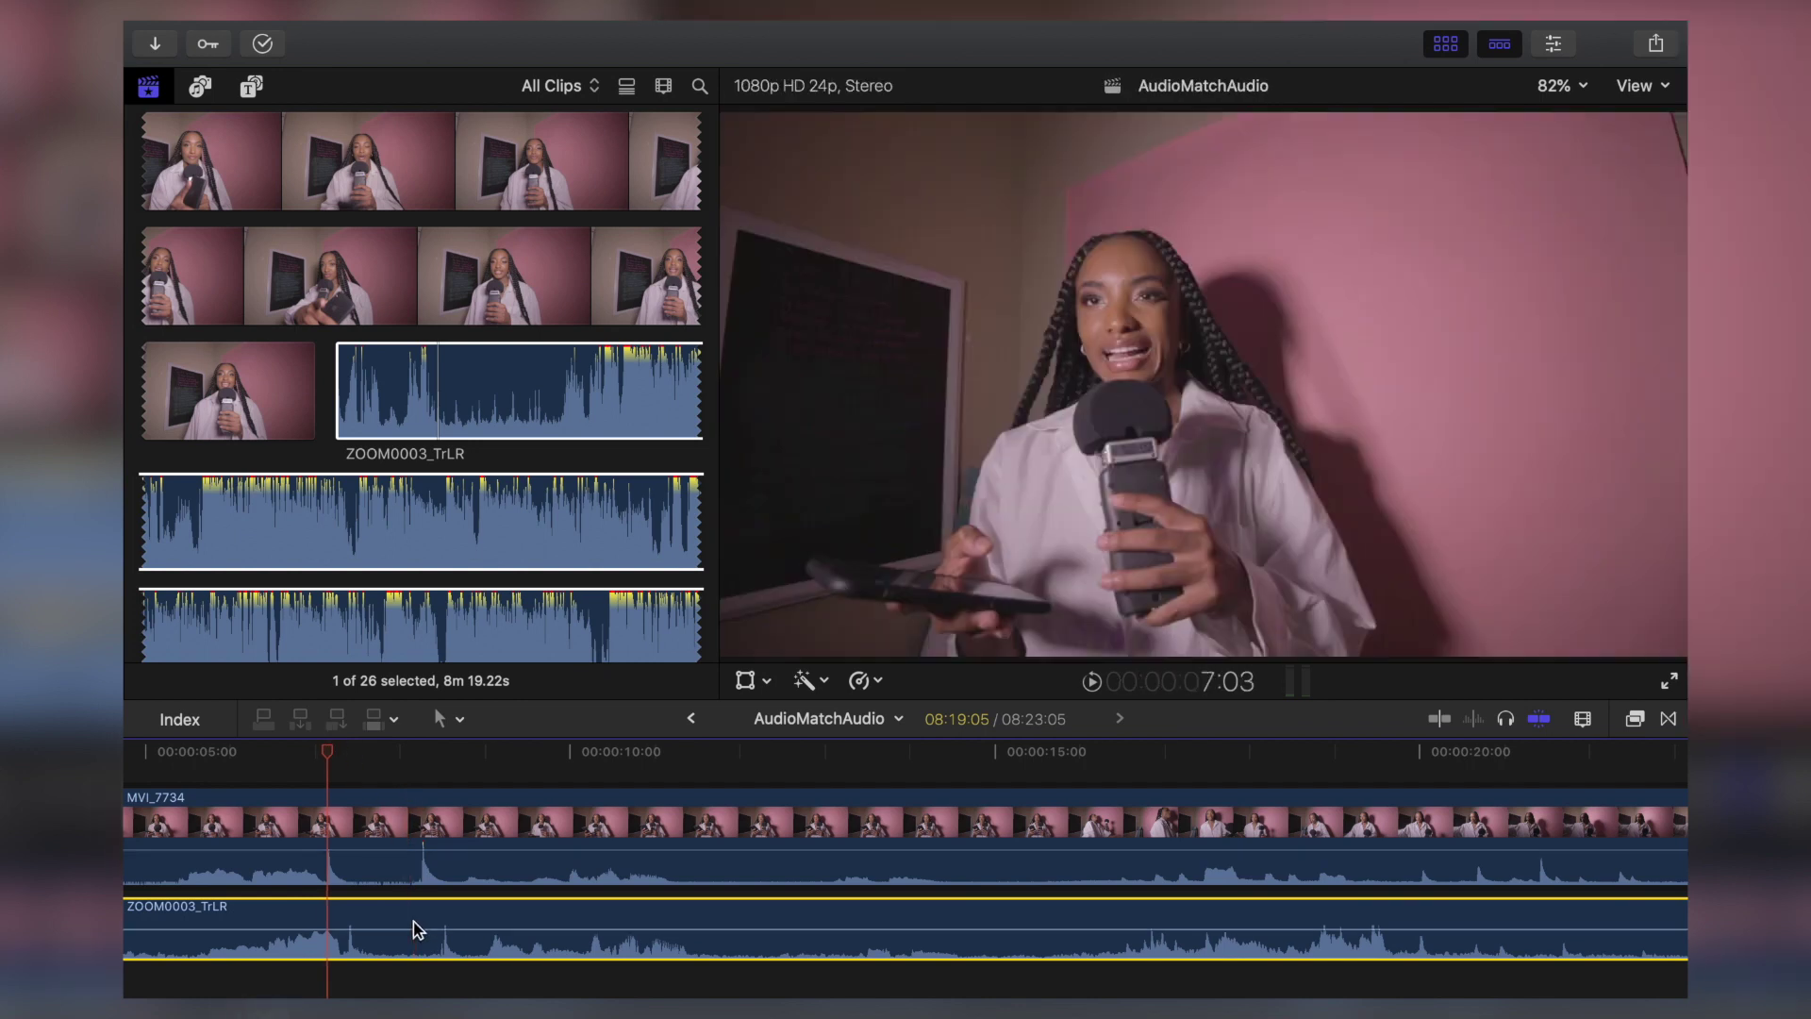
{"action": "left_click_drag", "start_coordinate": [413, 921], "coordinate": [393, 922]}
{"action": "left_click", "coordinate": [305, 776]}
{"action": "key", "text": "space"}
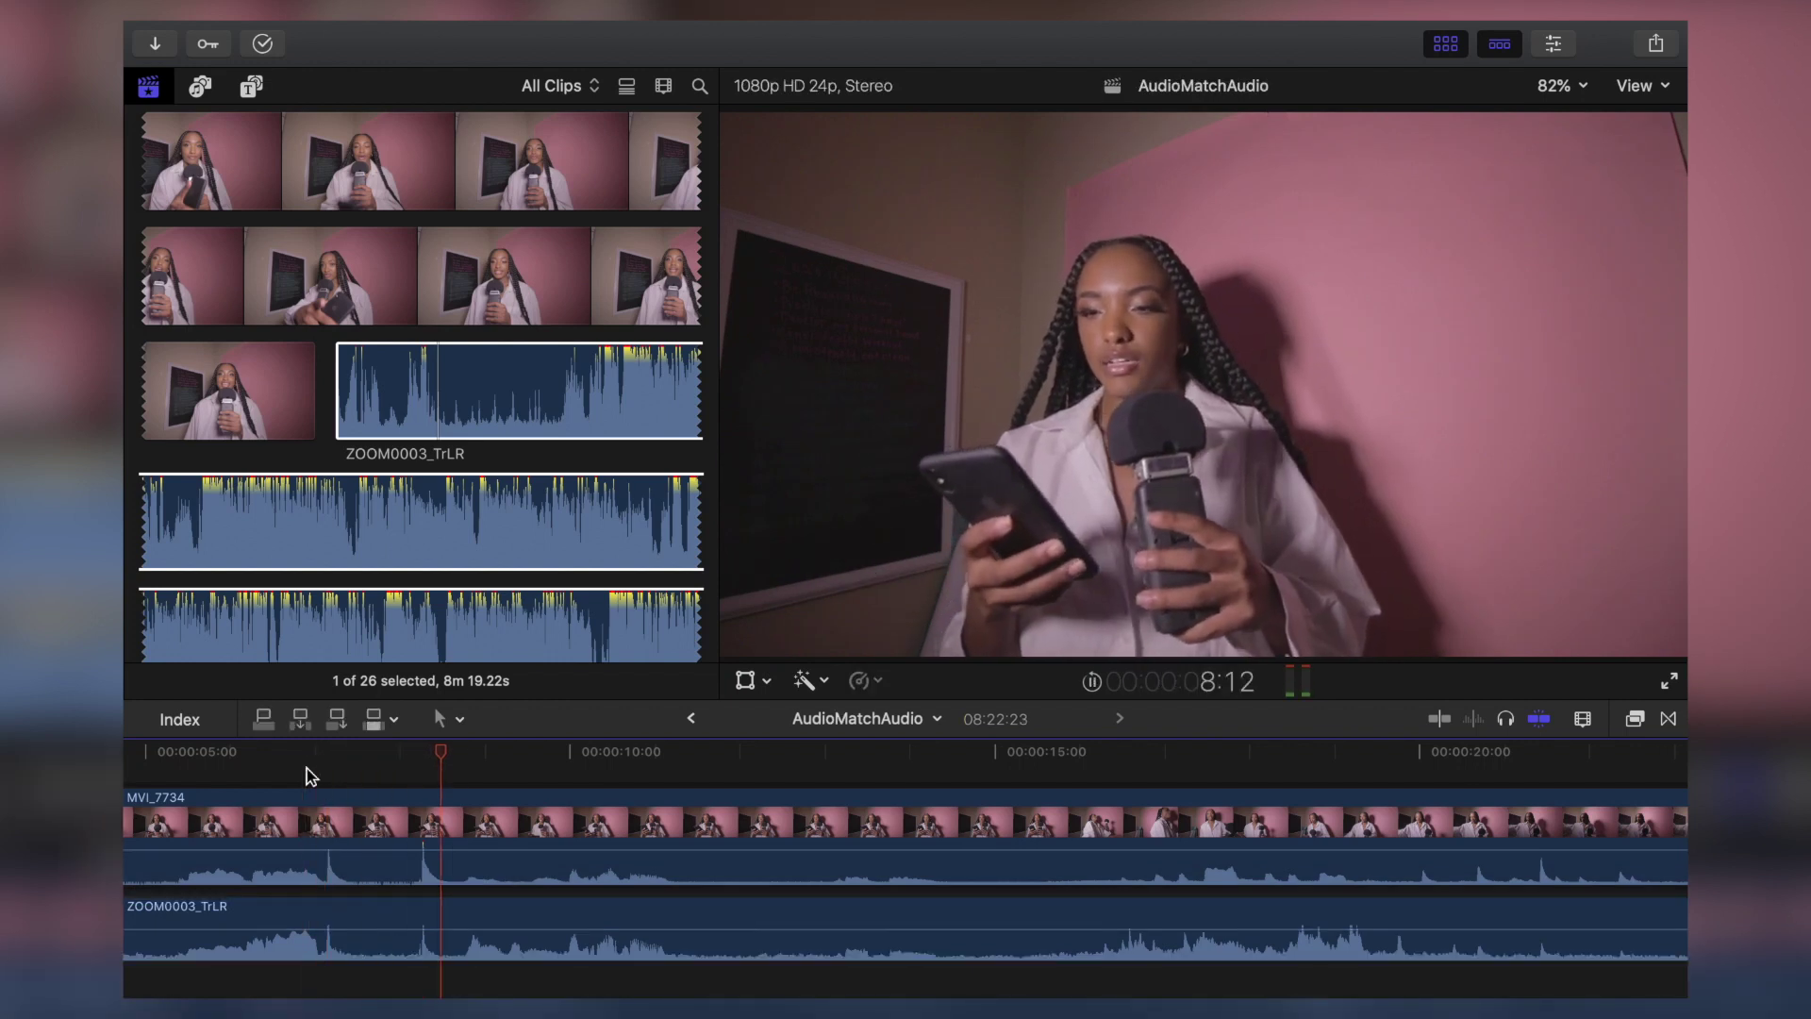
- Silence the built-in audio of the MVI_7734 clip and play back the footage with only the external recording
{"action": "left_click", "coordinate": [378, 848]}
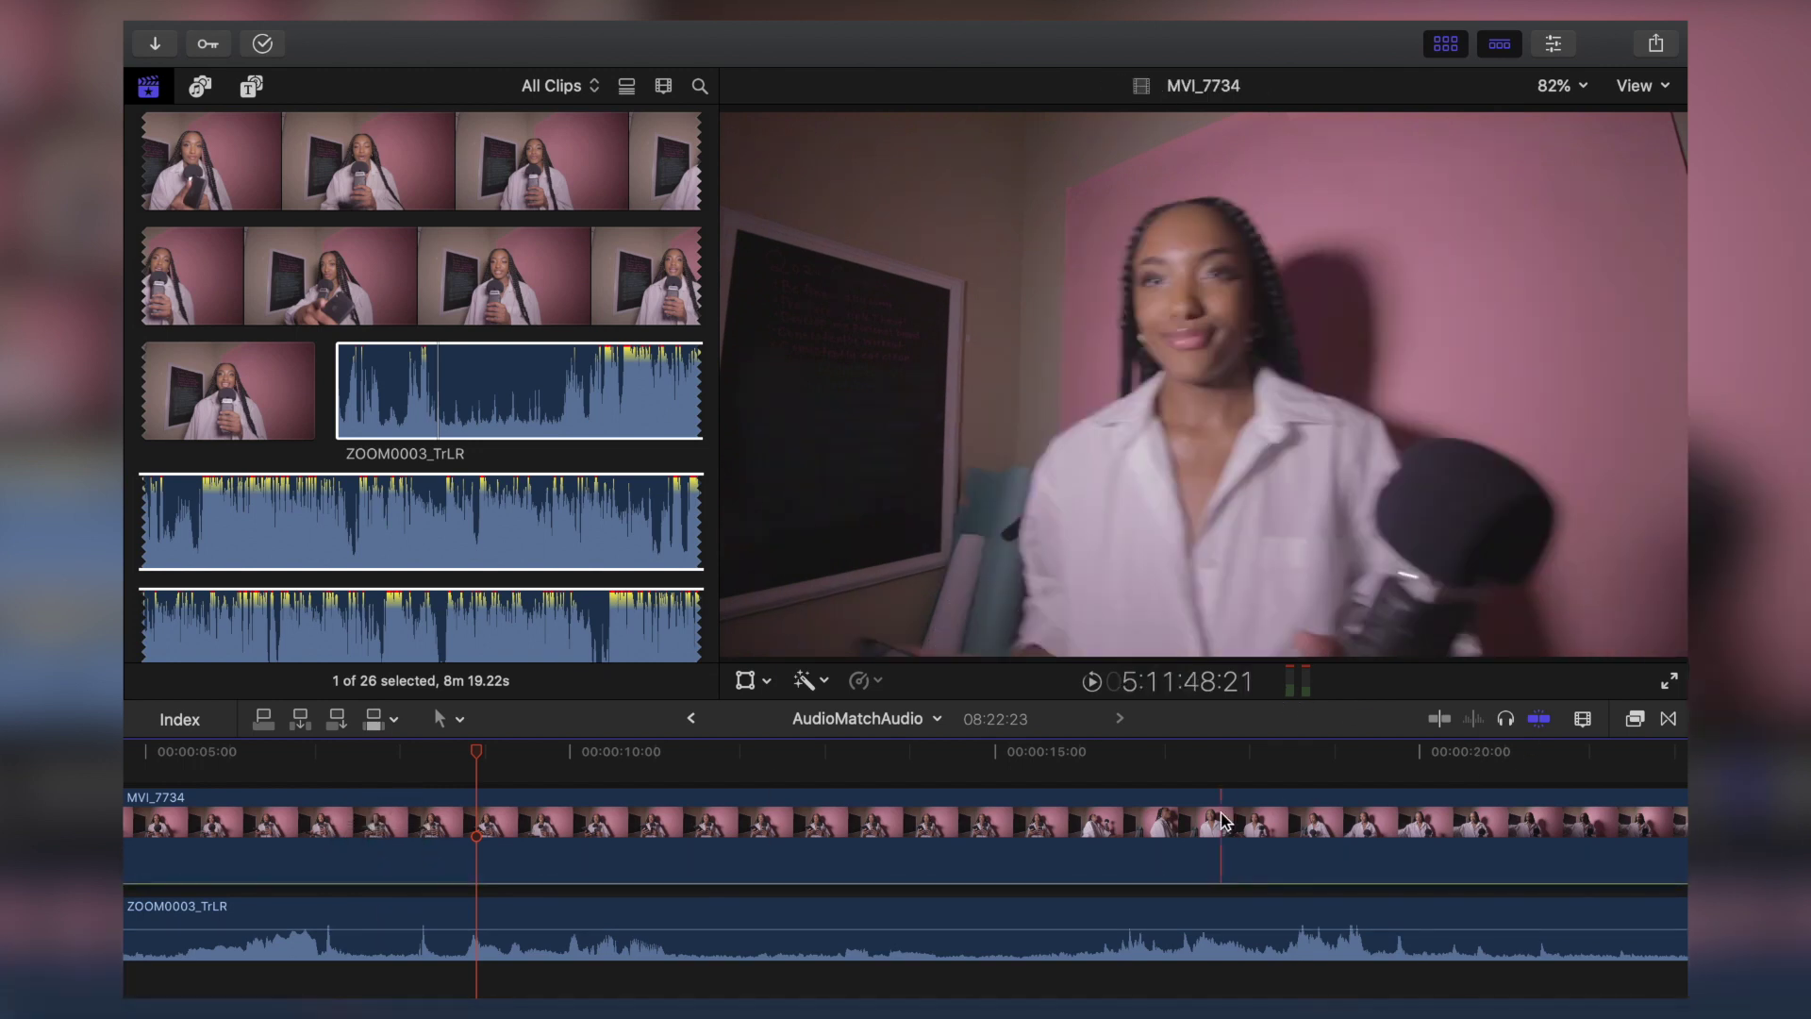
{"action": "key", "text": "z"}
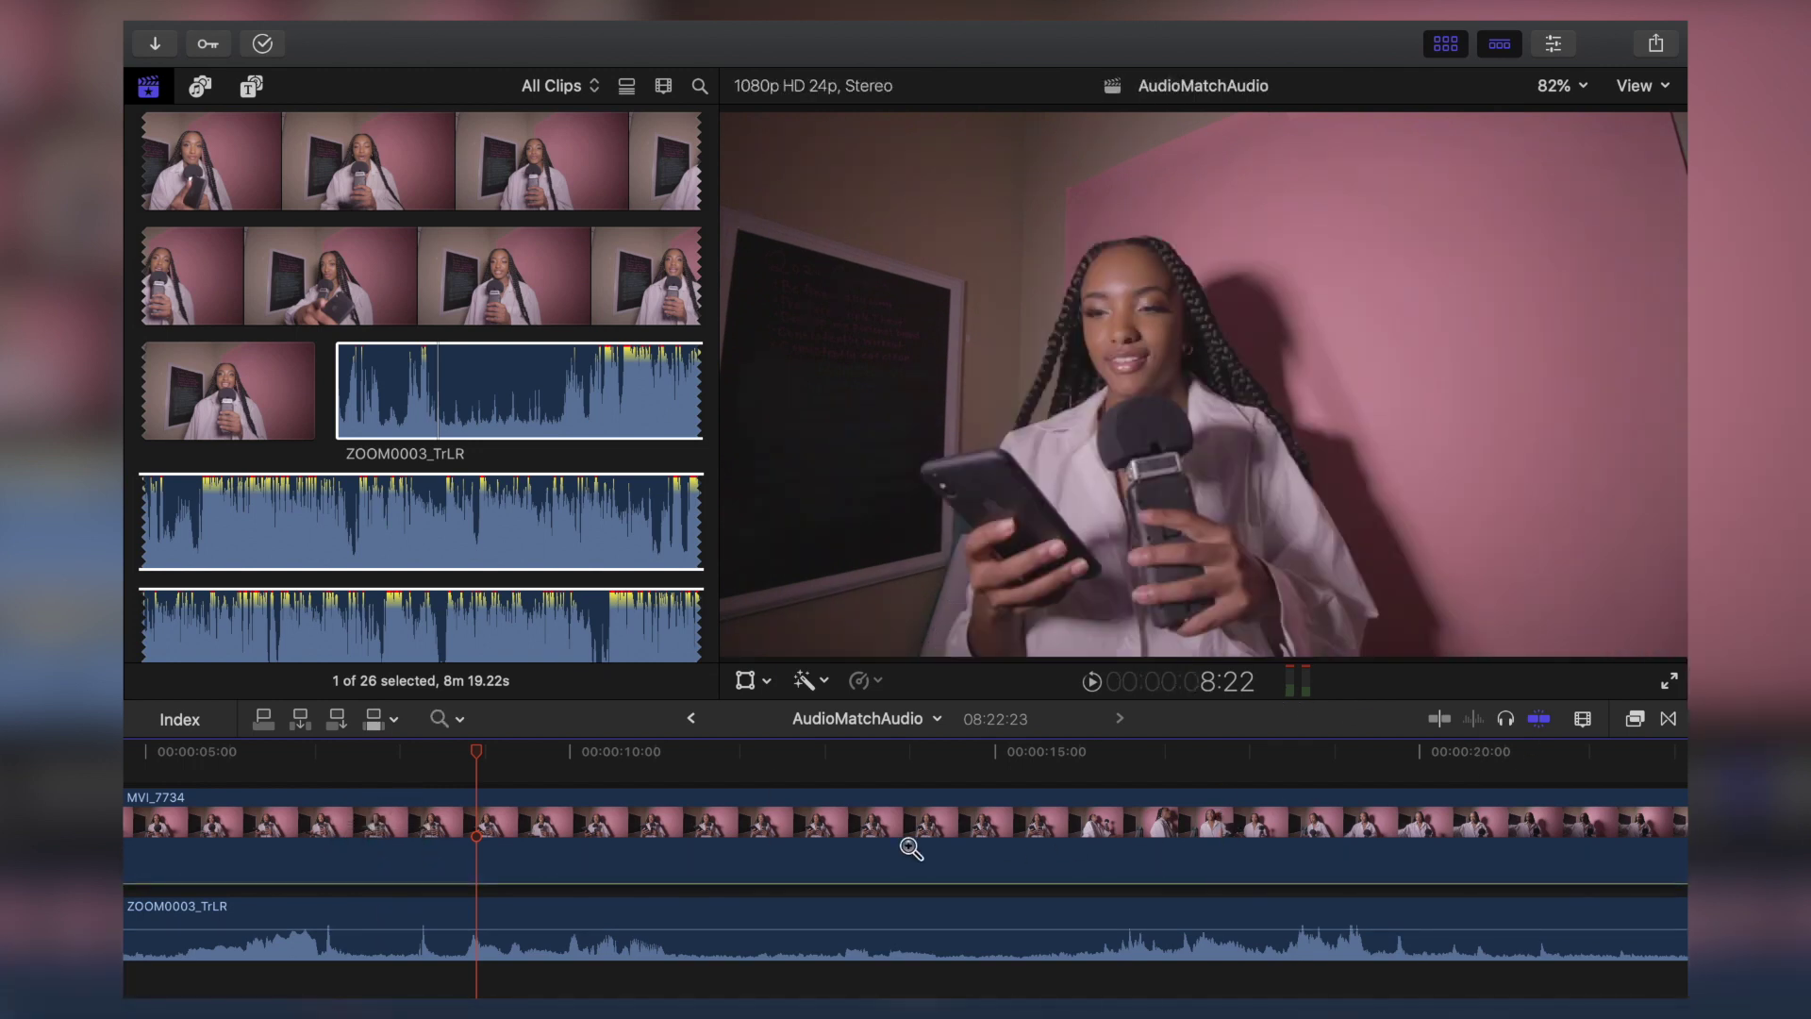
{"action": "left_click", "coordinate": [748, 838], "text": "alt"}
{"action": "left_click", "coordinate": [748, 838], "text": "alt"}
{"action": "left_click", "coordinate": [748, 839], "text": "alt"}
{"action": "left_click", "coordinate": [748, 838], "text": "alt"}
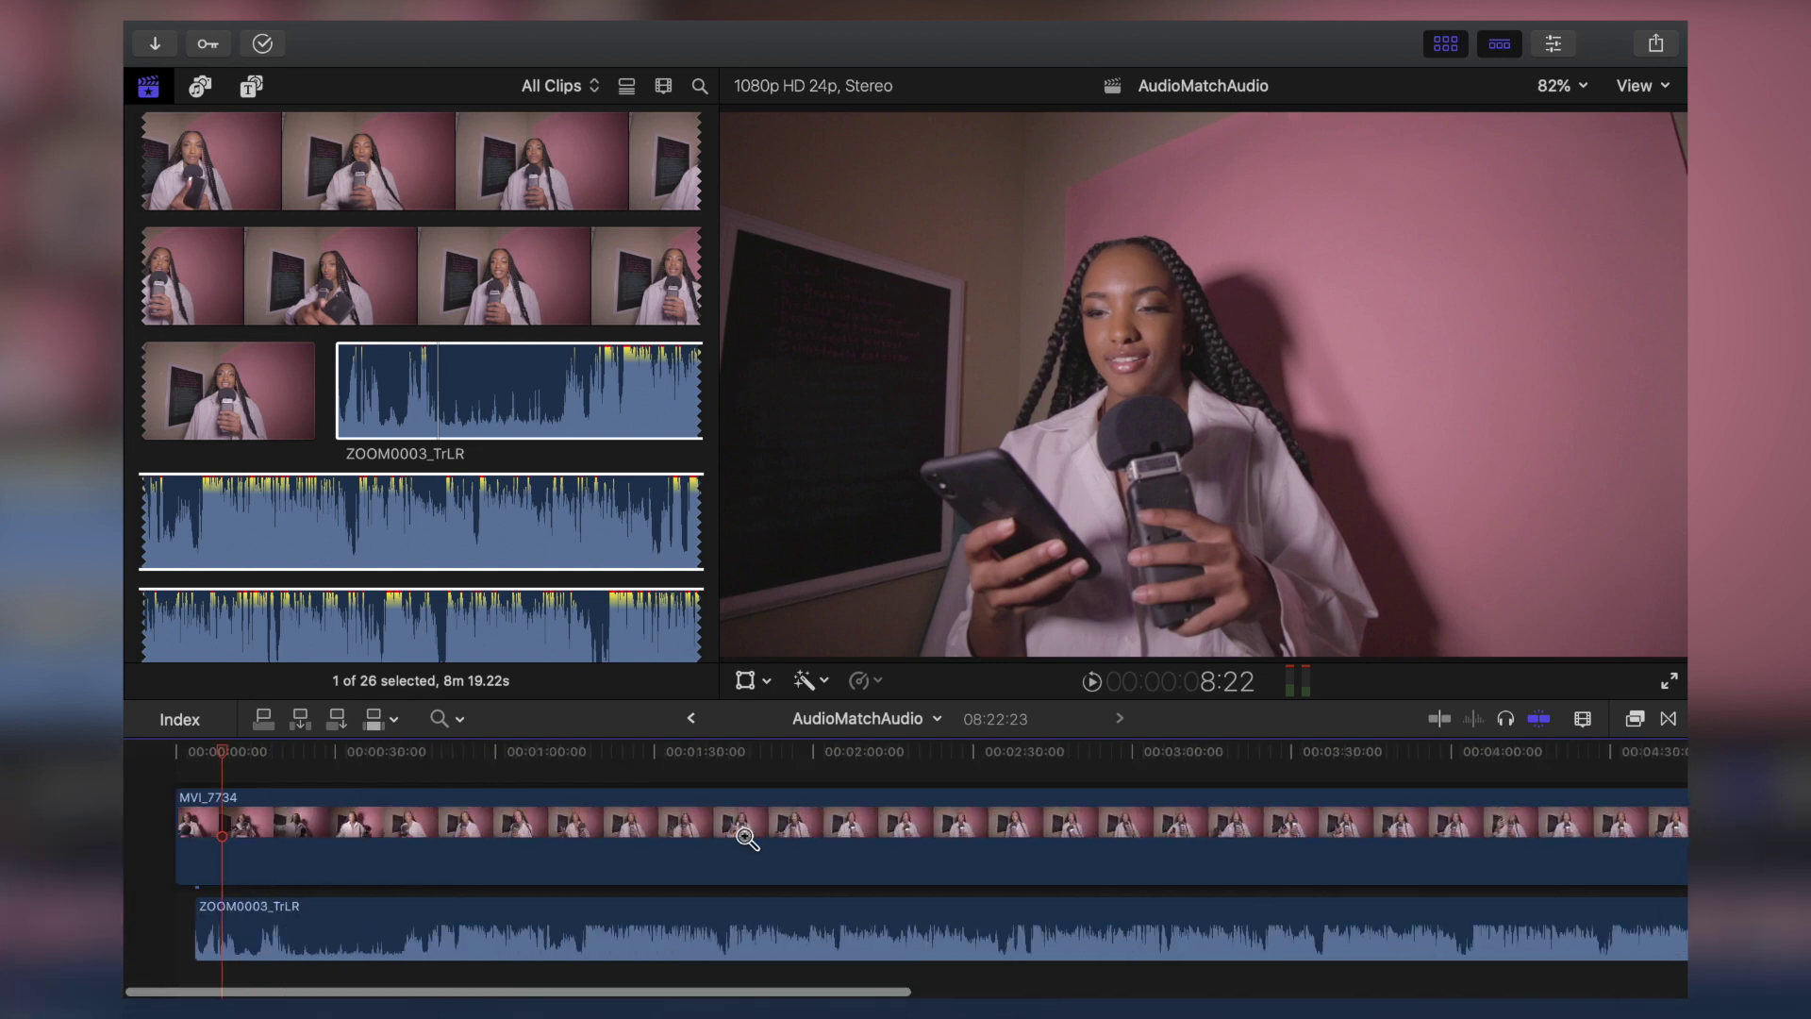
{"action": "left_click", "coordinate": [1582, 719]}
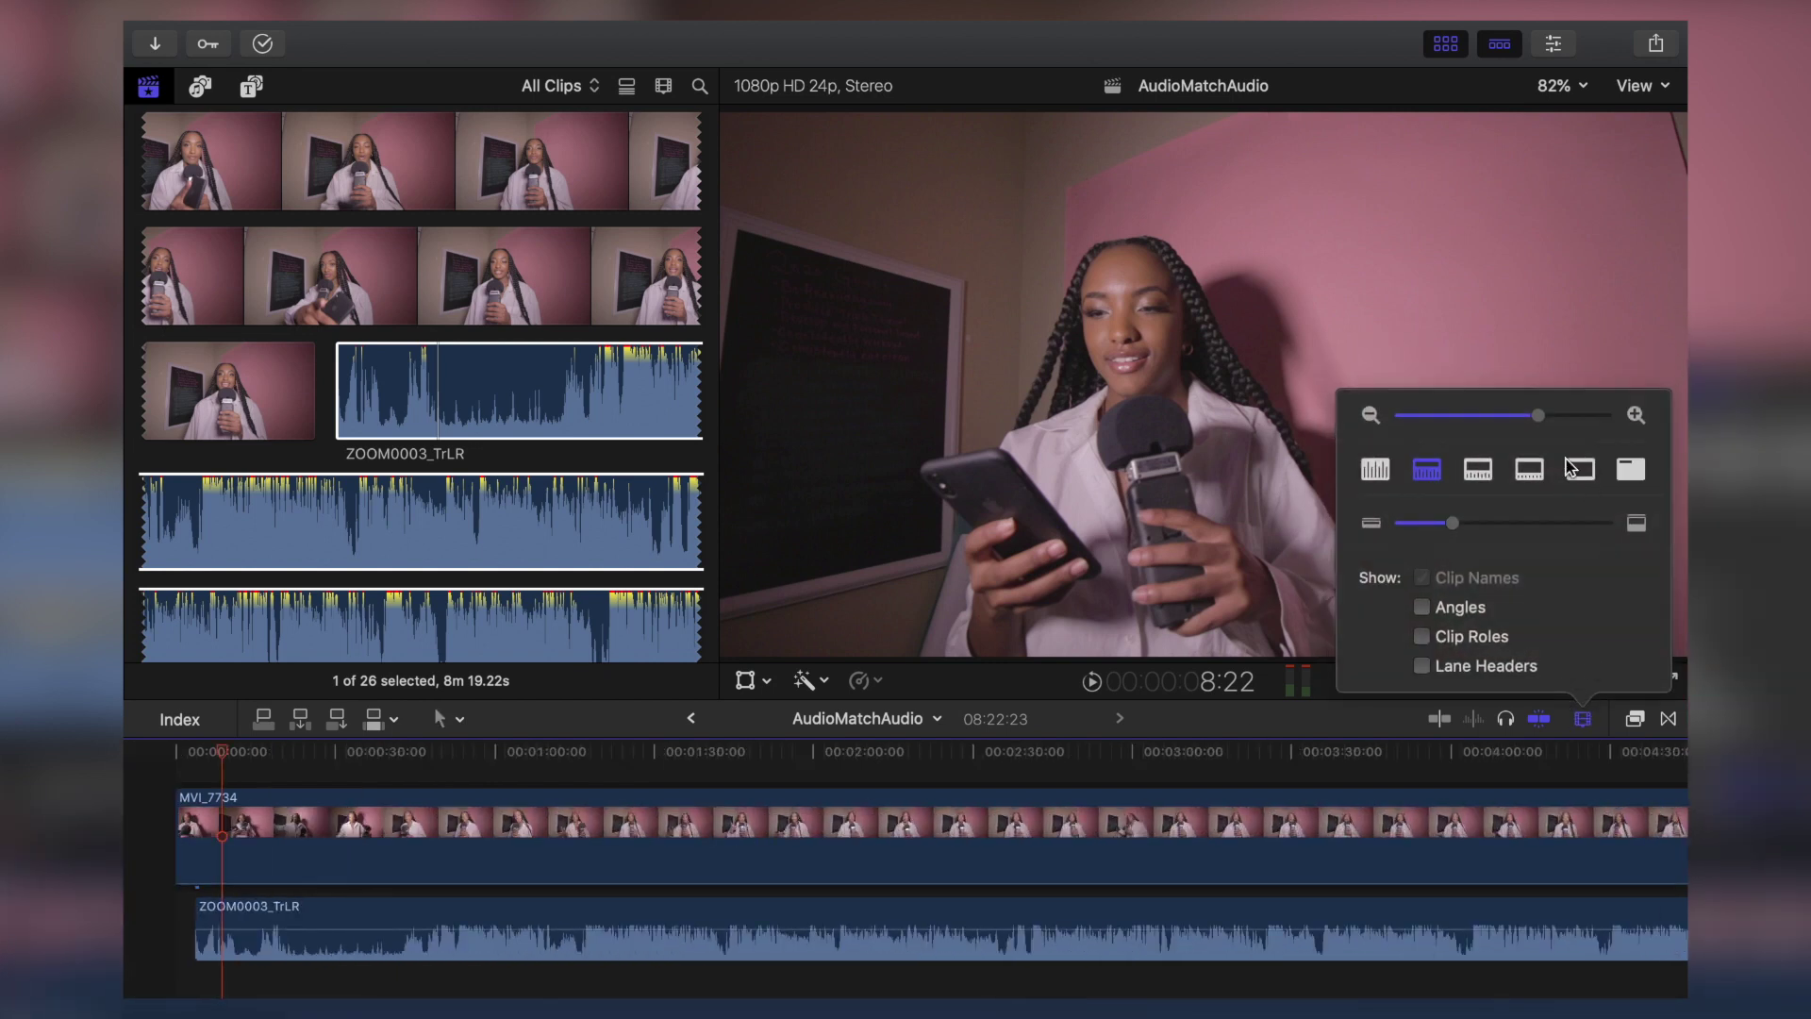
{"action": "left_click_drag", "start_coordinate": [1539, 416], "coordinate": [1512, 417]}
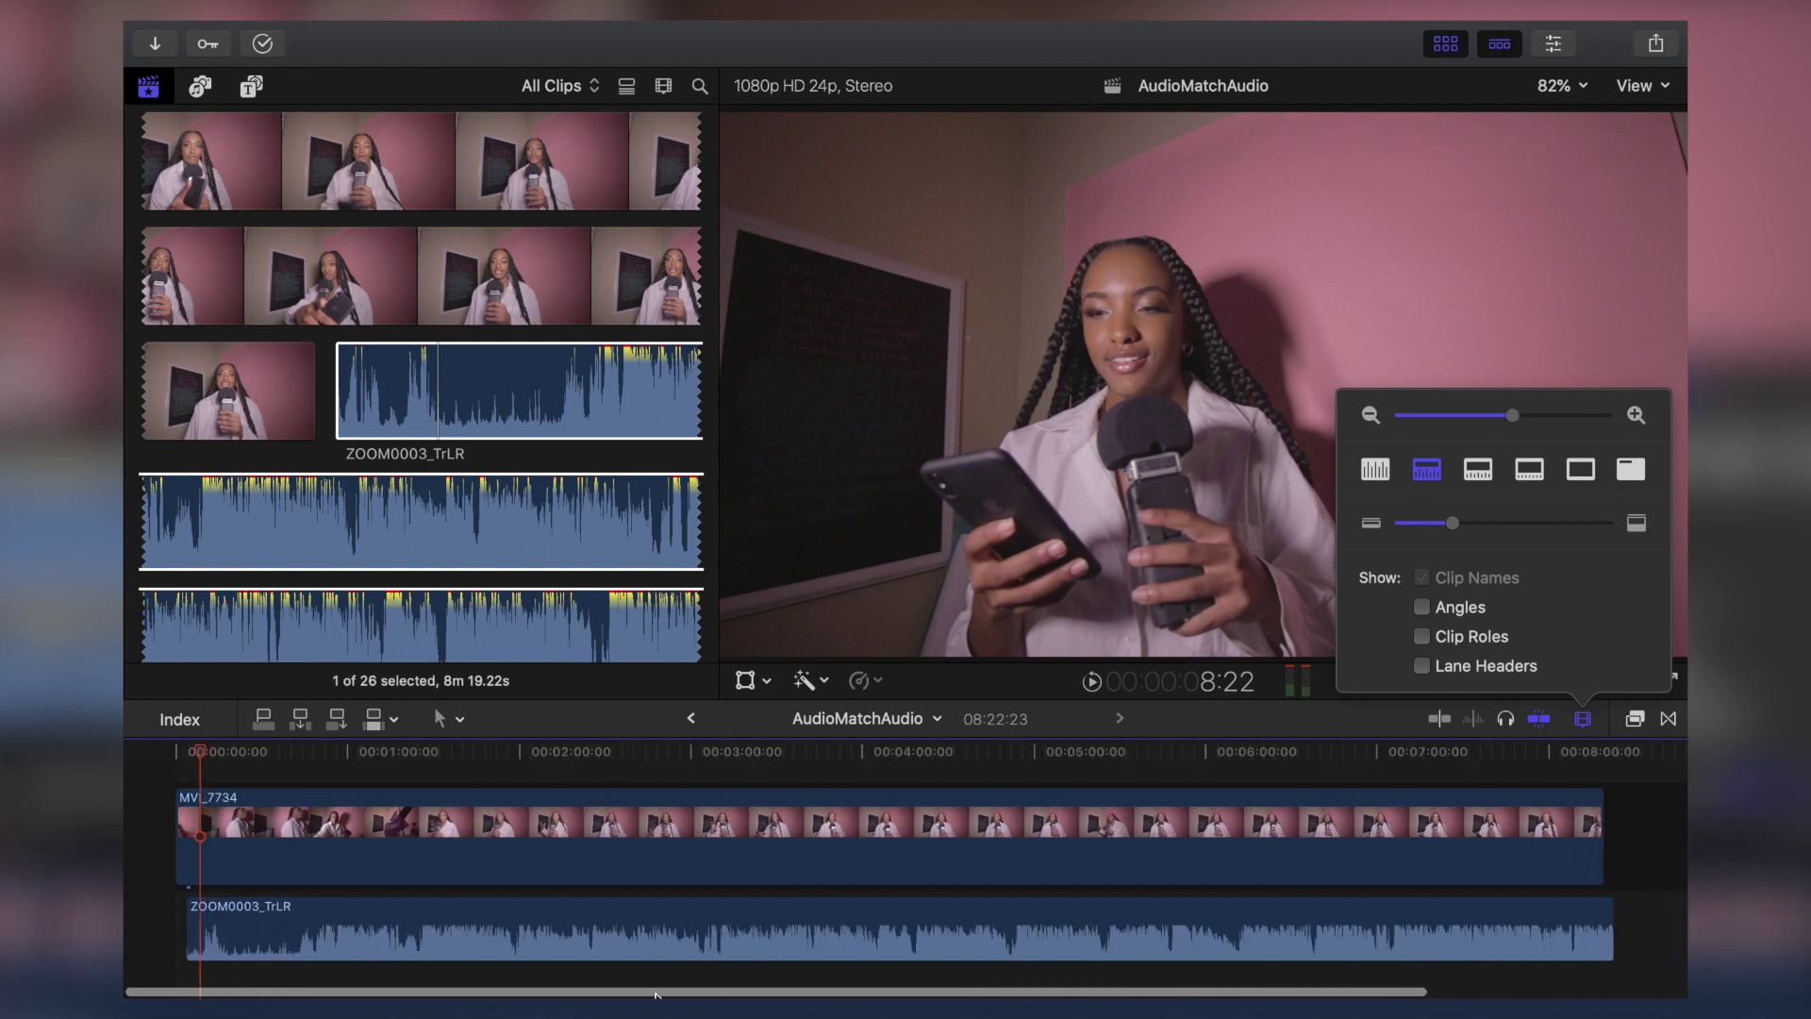
{"action": "left_click", "coordinate": [220, 791]}
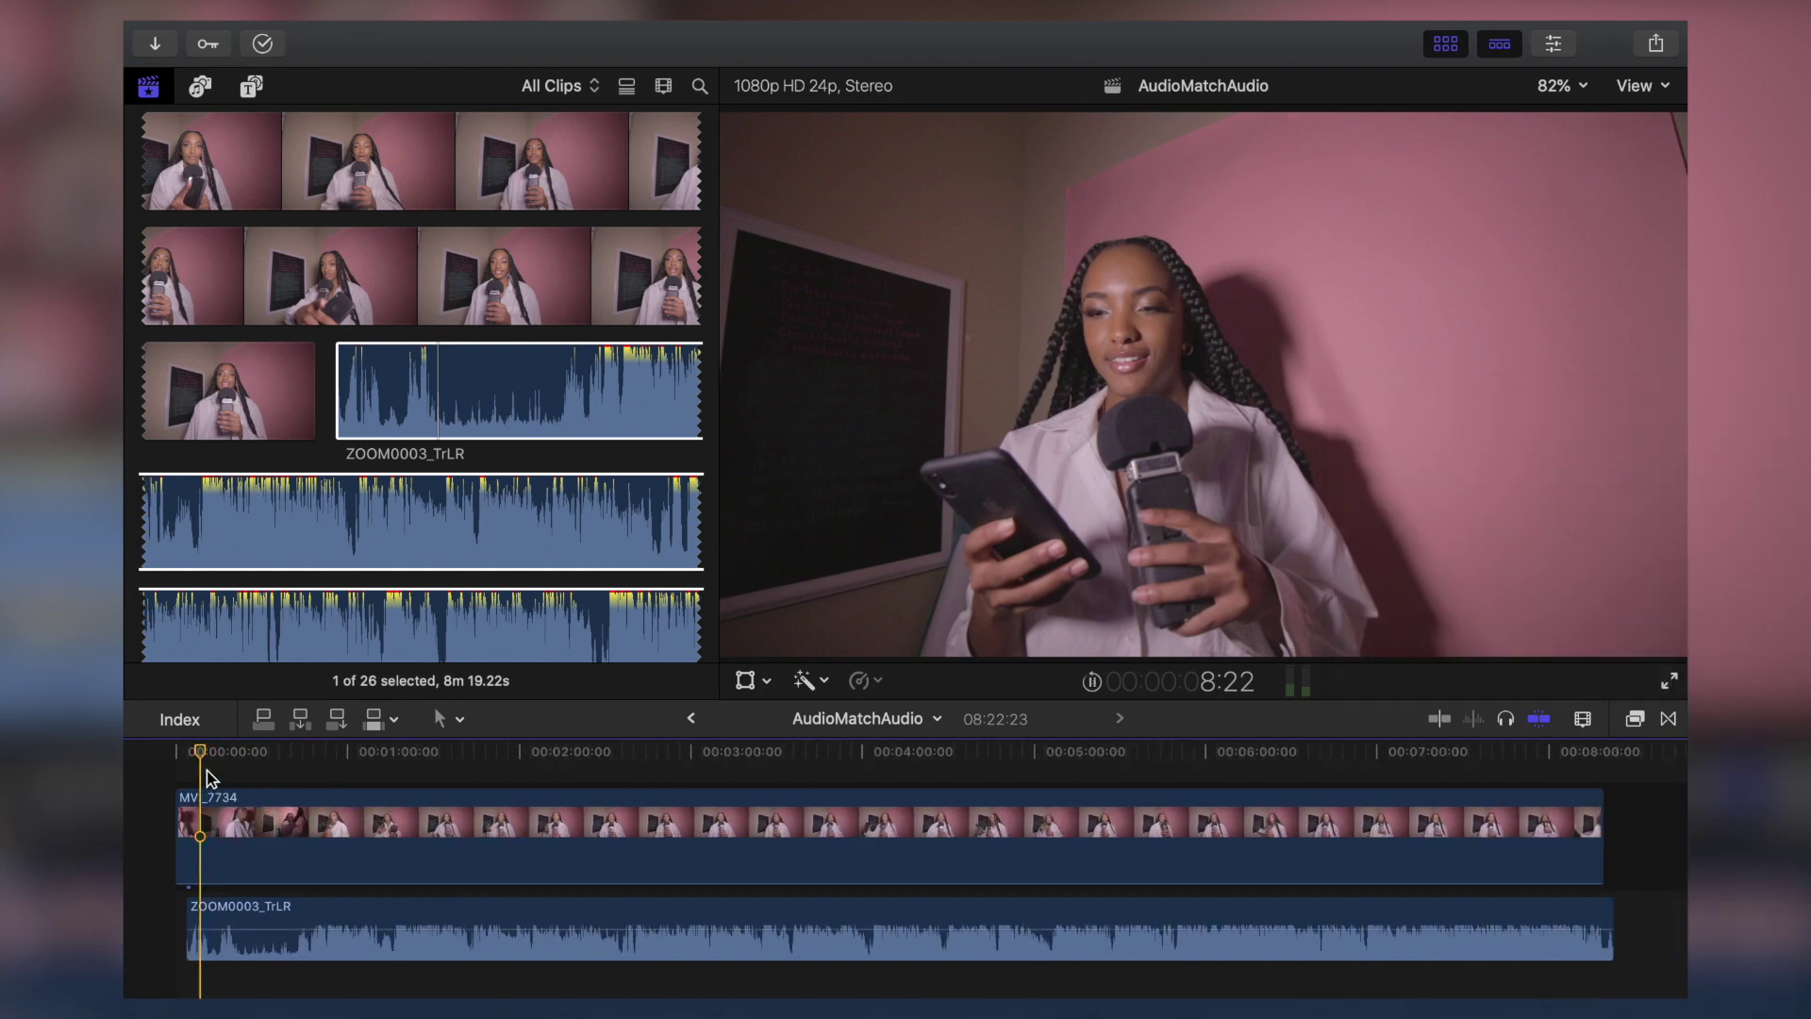
{"action": "key", "text": "space"}
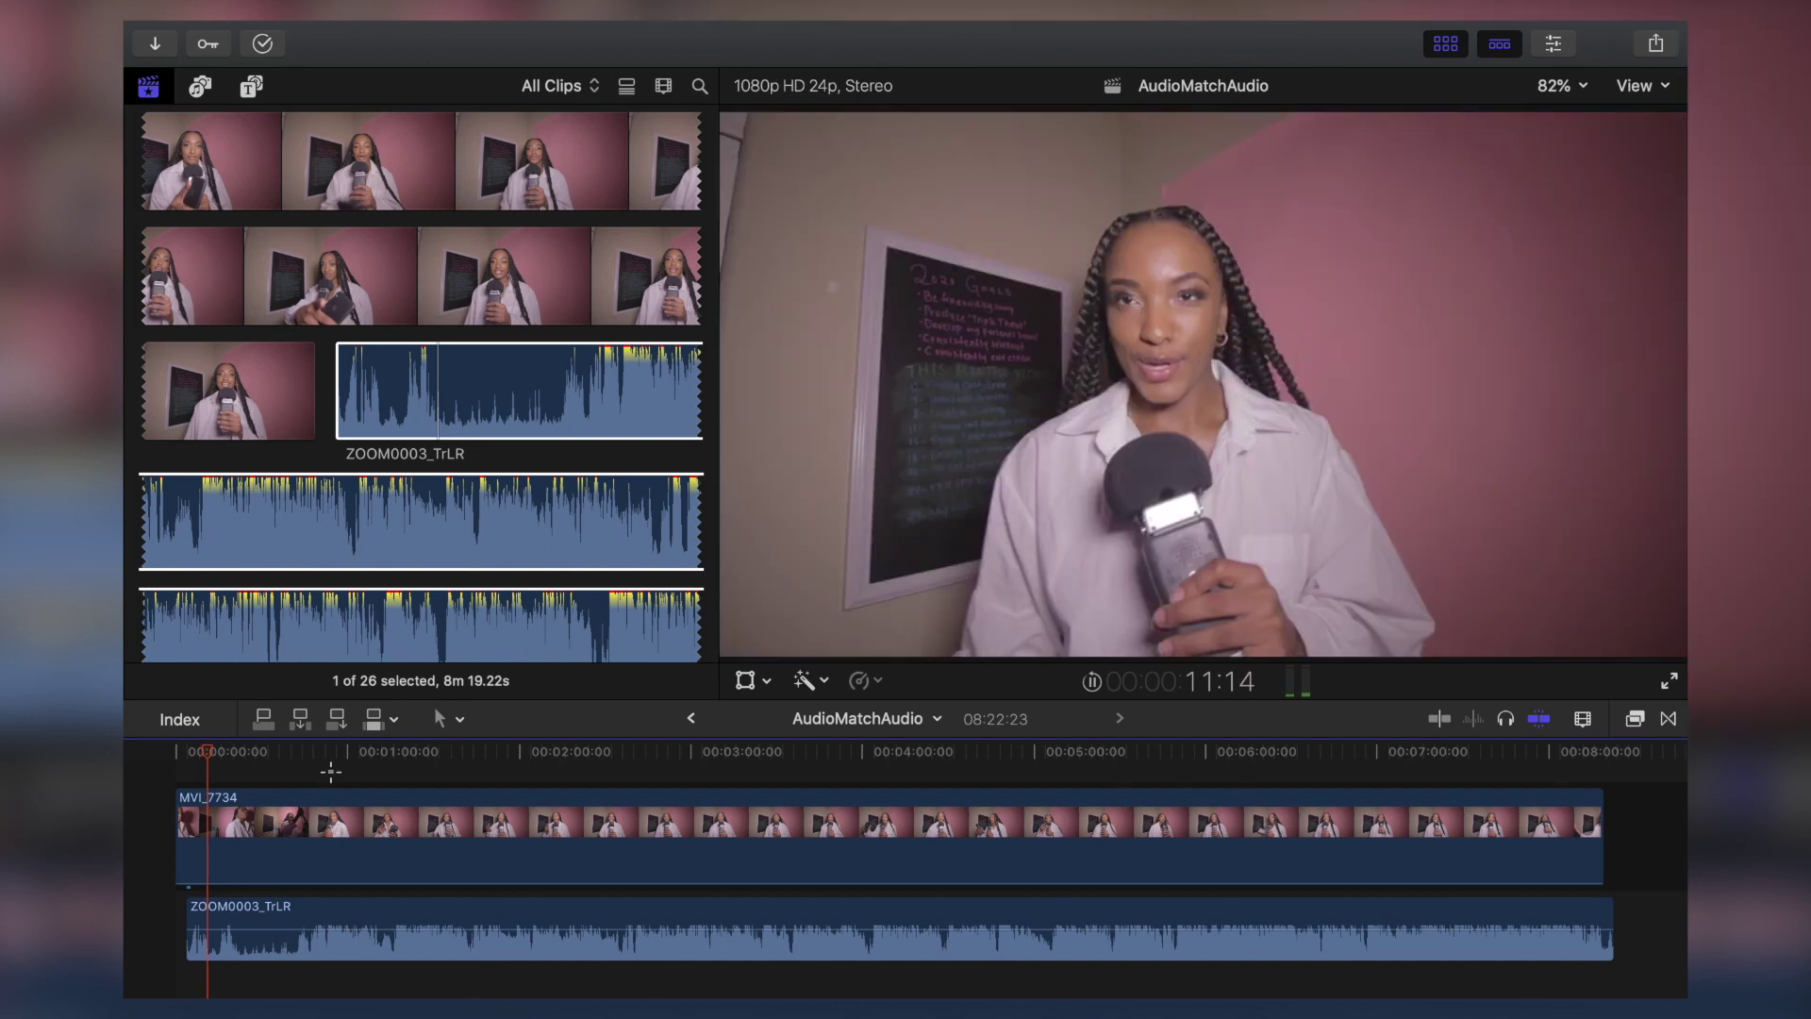
{"action": "left_click", "coordinate": [331, 772]}
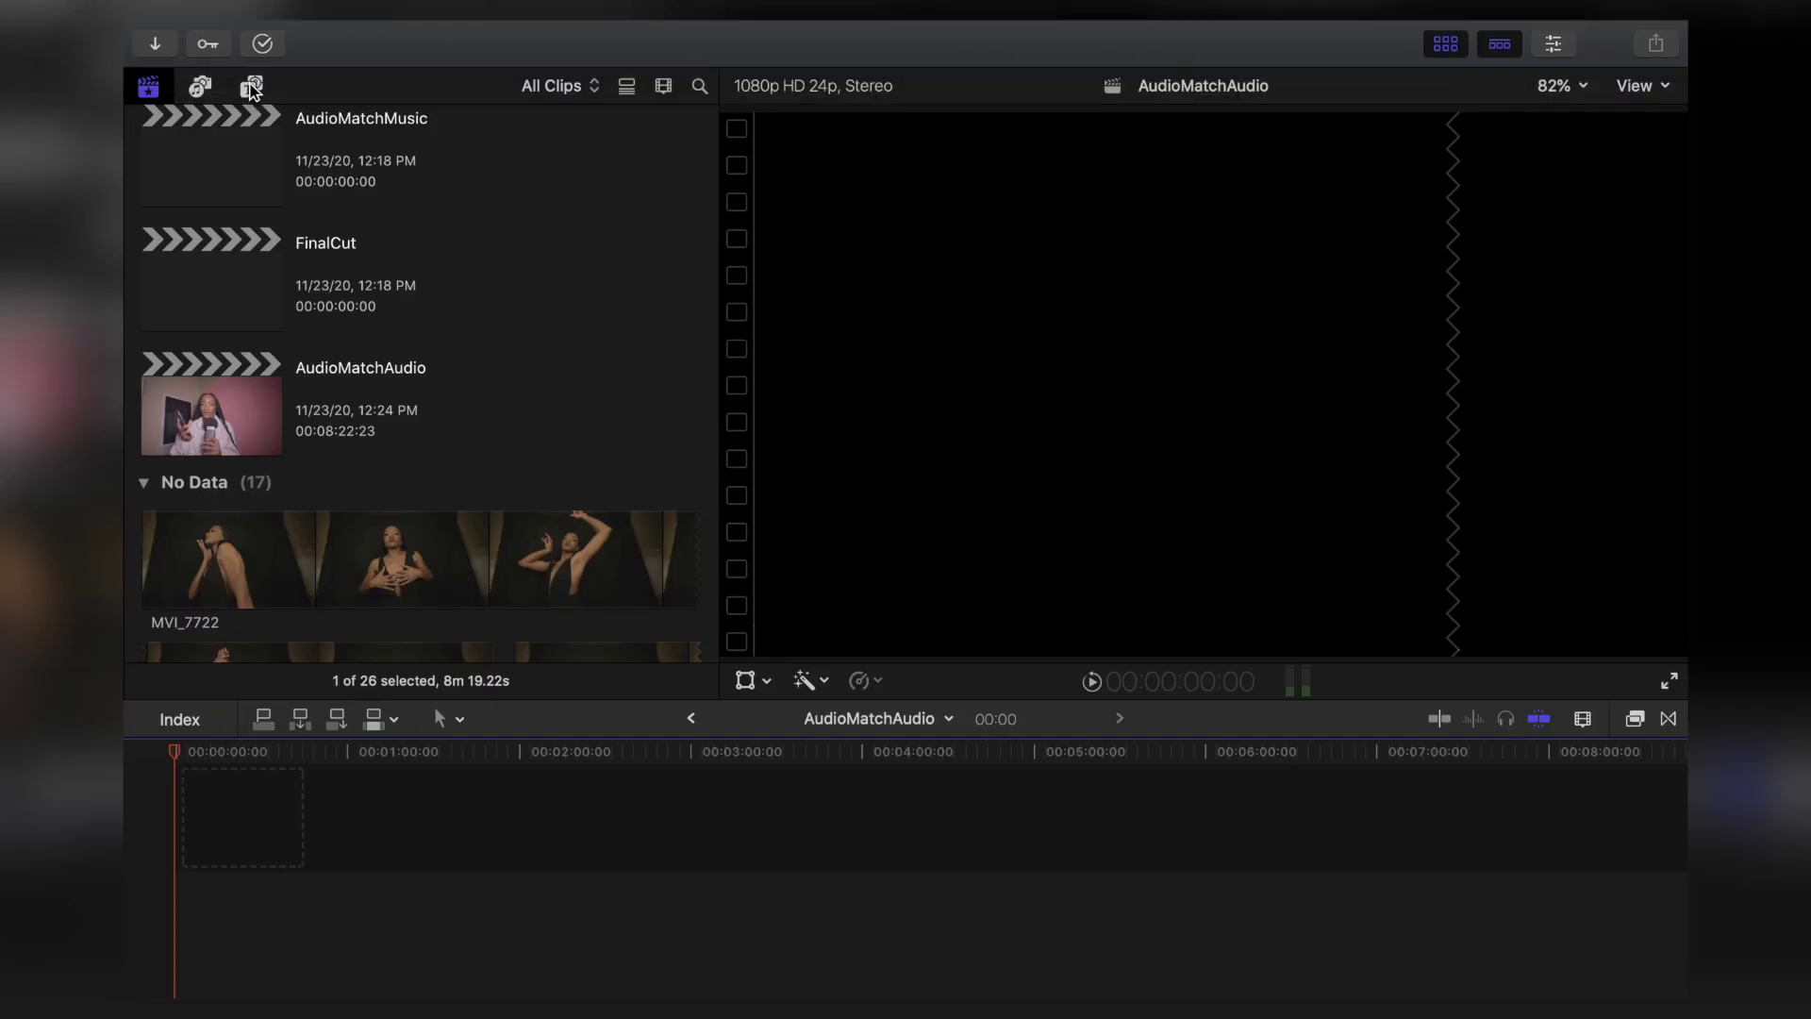
- Add the Custom generator to the empty timeline and extend its duration to 03:14:07
{"action": "left_click", "coordinate": [252, 87]}
{"action": "left_click_drag", "start_coordinate": [491, 443], "coordinate": [308, 801]}
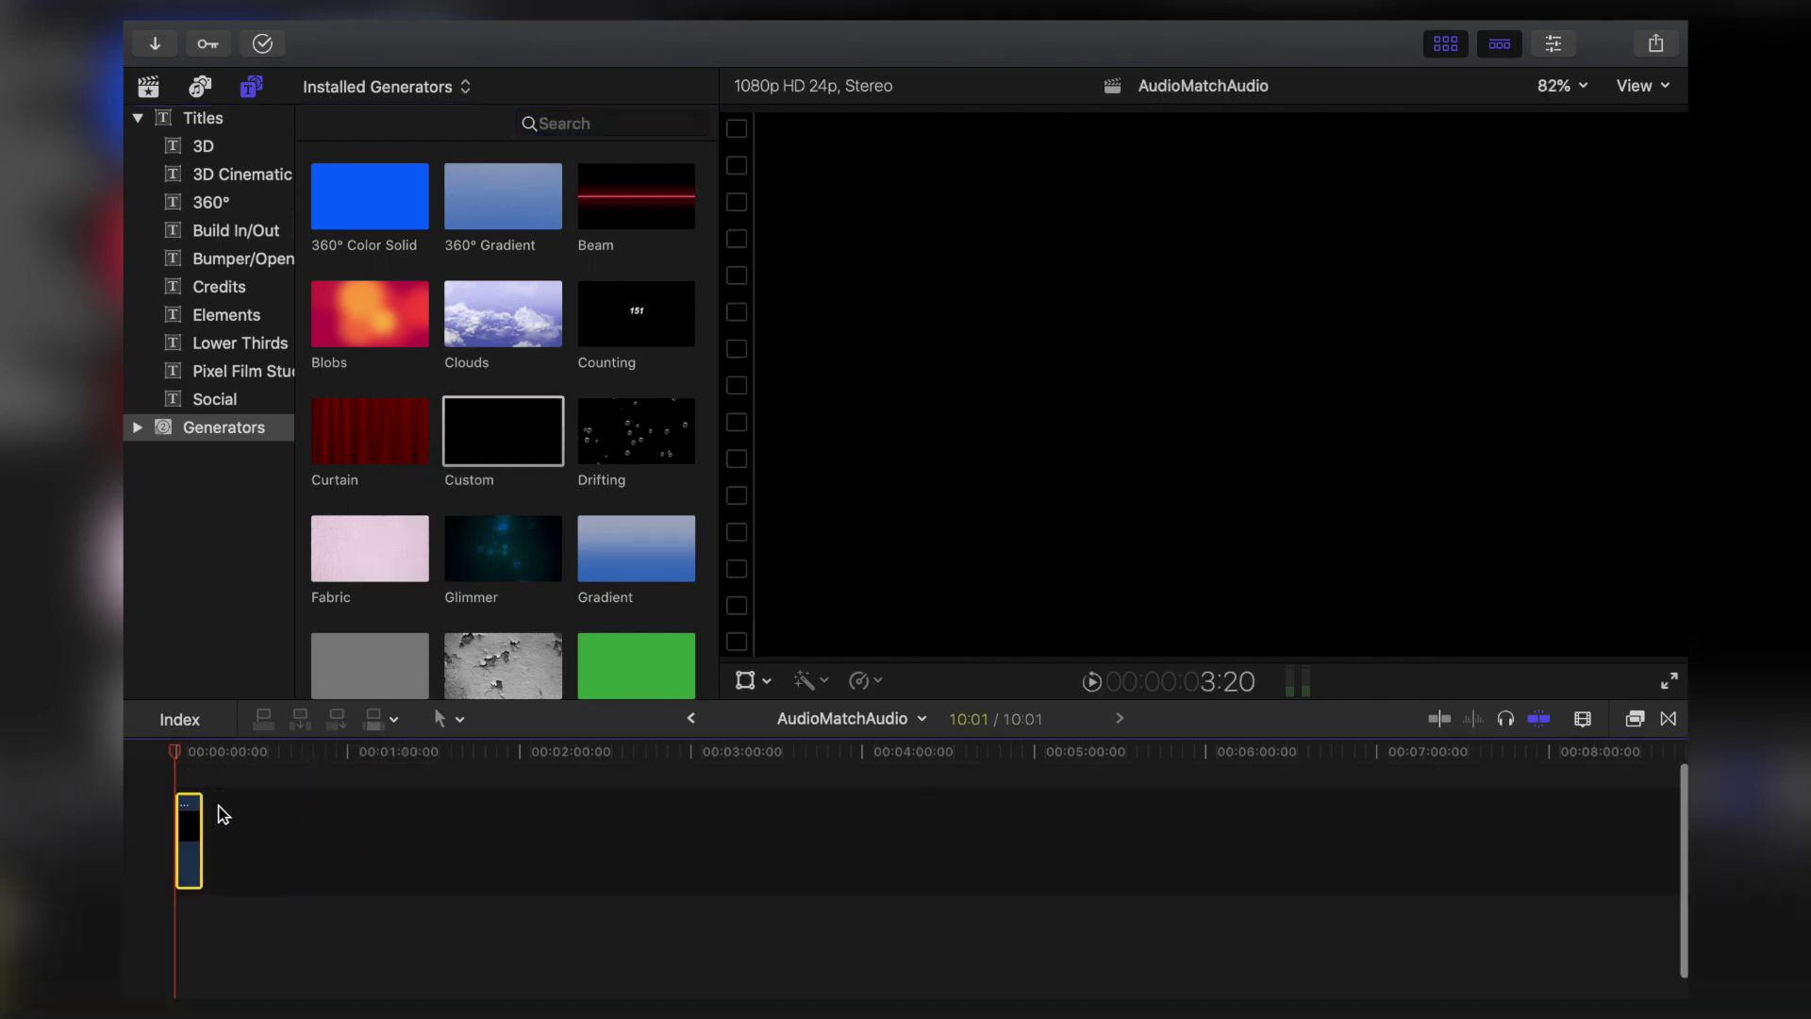
{"action": "left_click_drag", "start_coordinate": [202, 838], "coordinate": [727, 853]}
{"action": "left_click", "coordinate": [531, 843]}
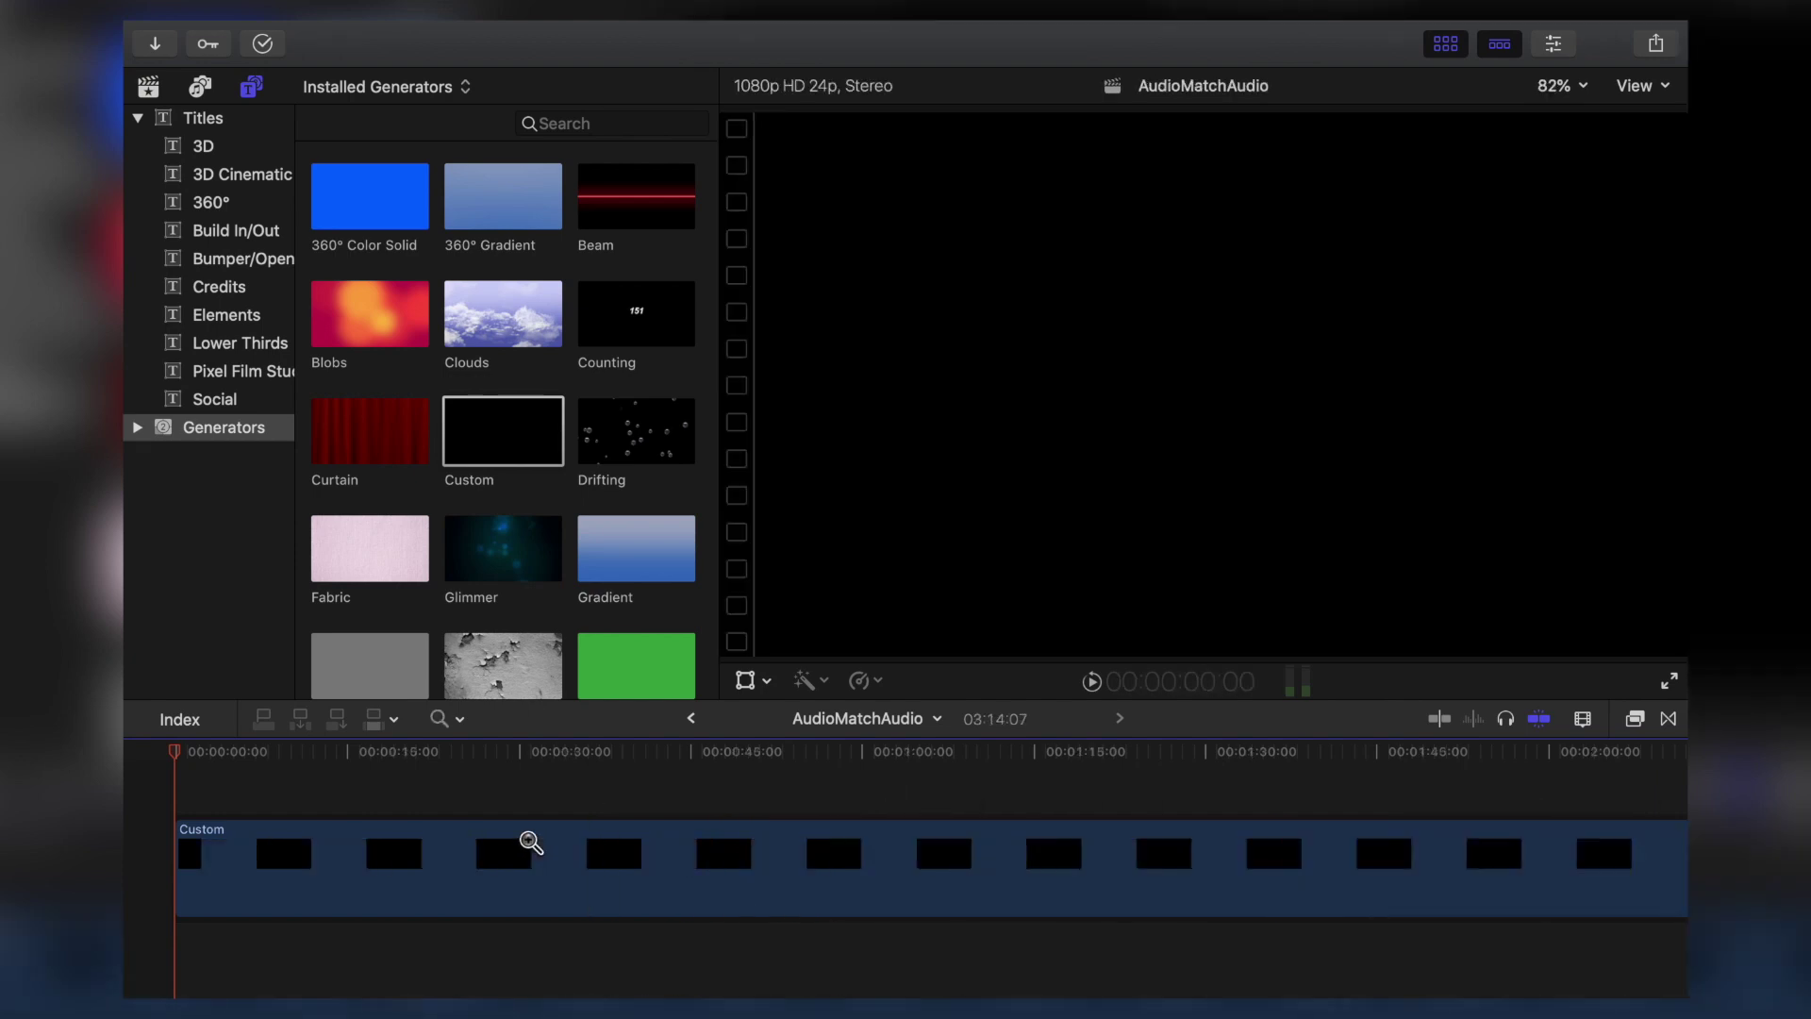
- Place the "Labrinth - Mount Everest (Official Audio)" track beneath the Custom clip at the start of the timeline
{"action": "left_click", "coordinate": [148, 87]}
{"action": "left_click", "coordinate": [148, 87]}
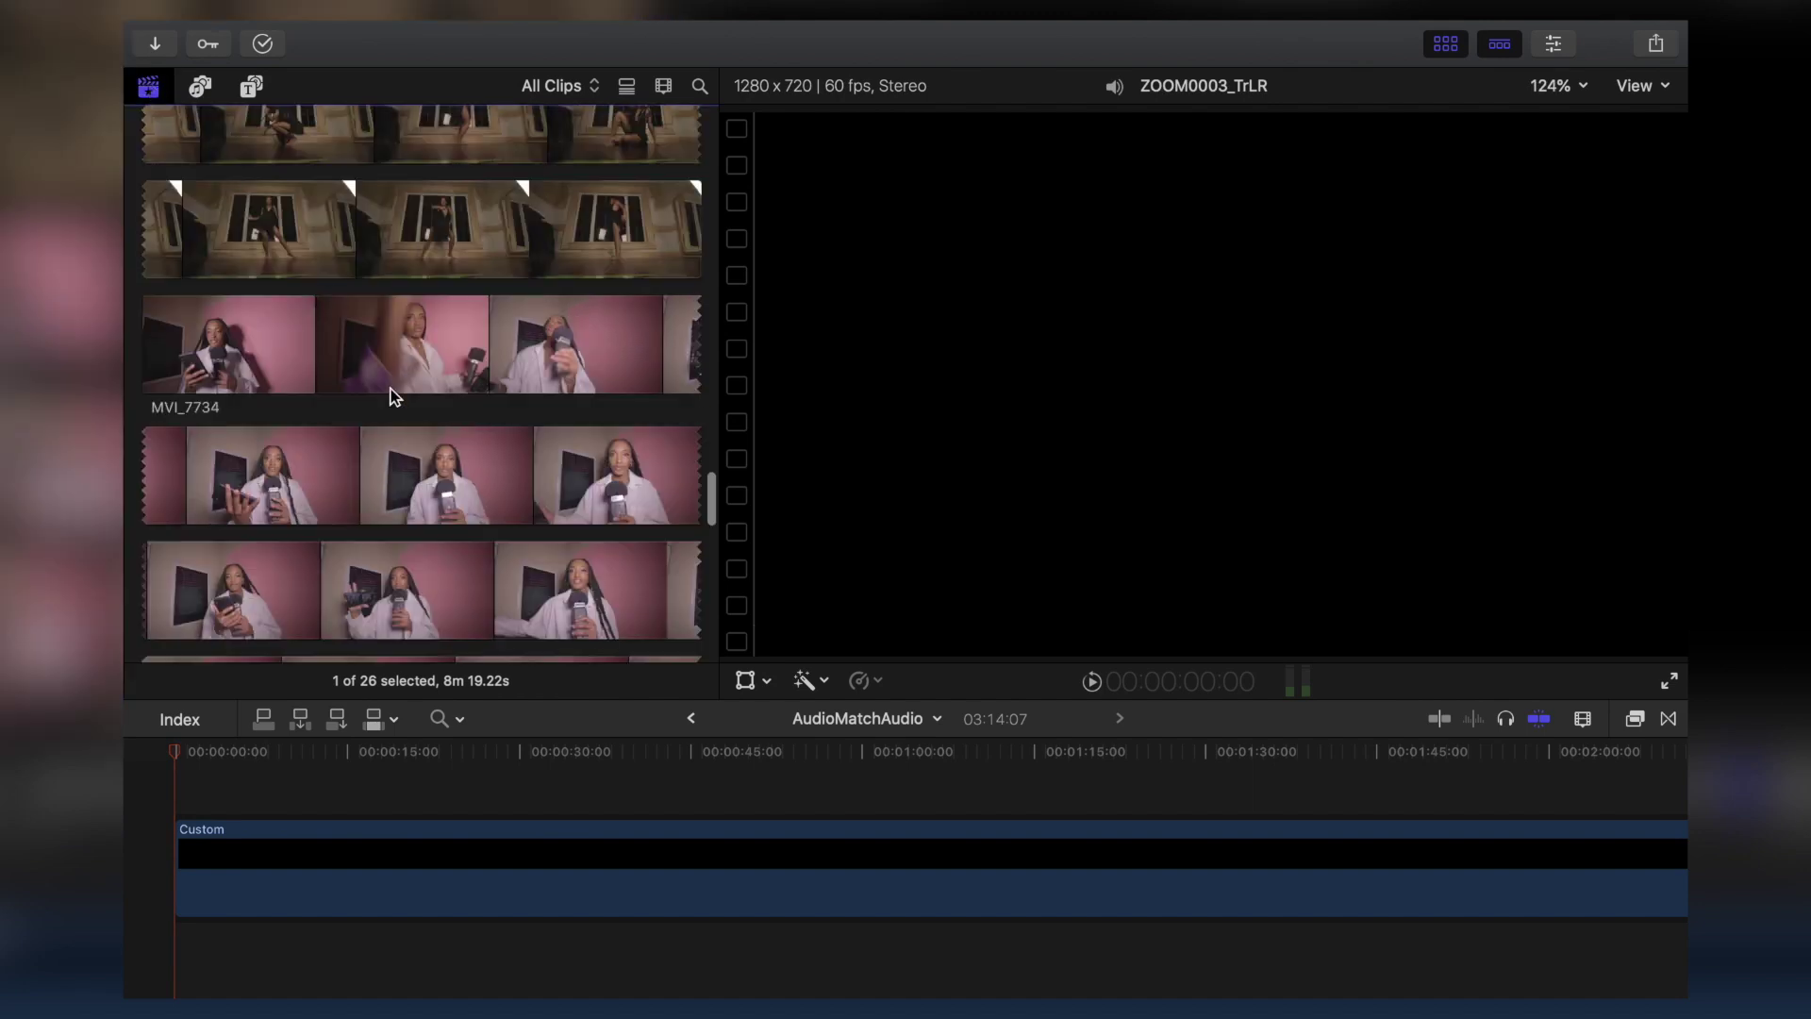
{"action": "scroll", "coordinate": [378, 378], "scroll_direction": "down", "scroll_amount": 10}
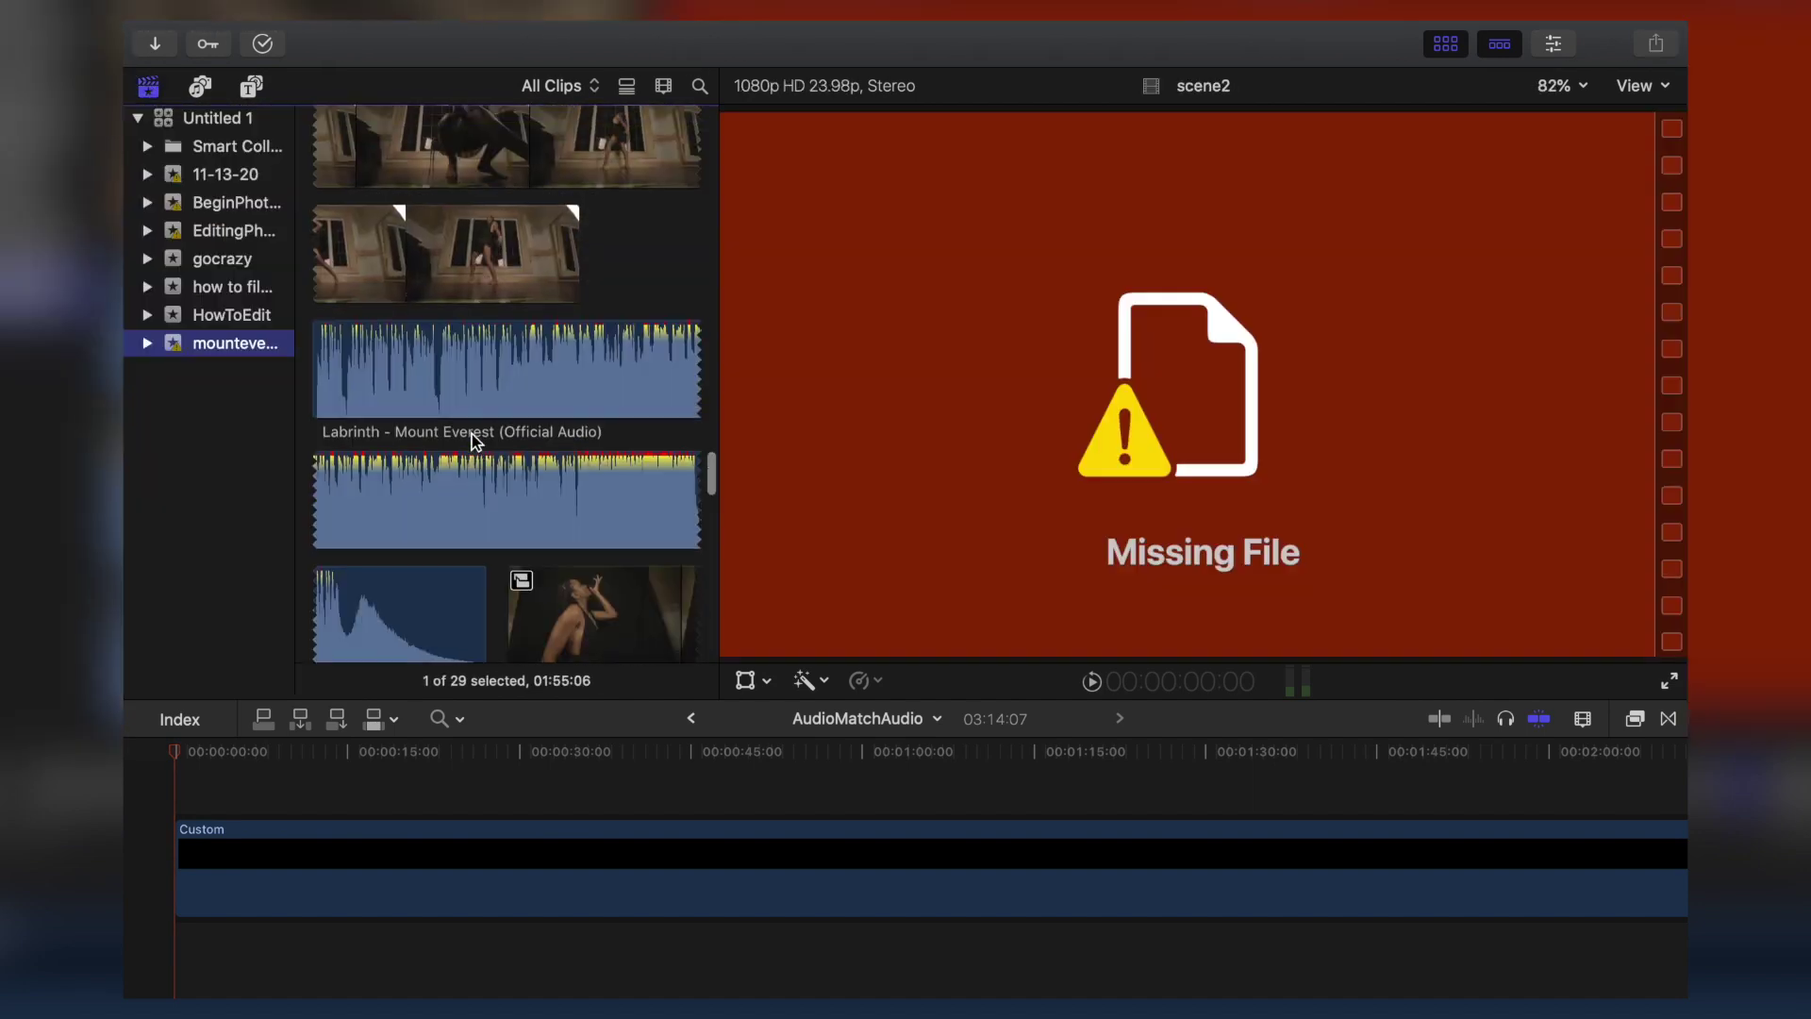
{"action": "scroll", "coordinate": [472, 434], "scroll_direction": "down", "scroll_amount": 1}
{"action": "left_click", "coordinate": [464, 314]}
{"action": "left_click_drag", "start_coordinate": [366, 851], "coordinate": [143, 964]}
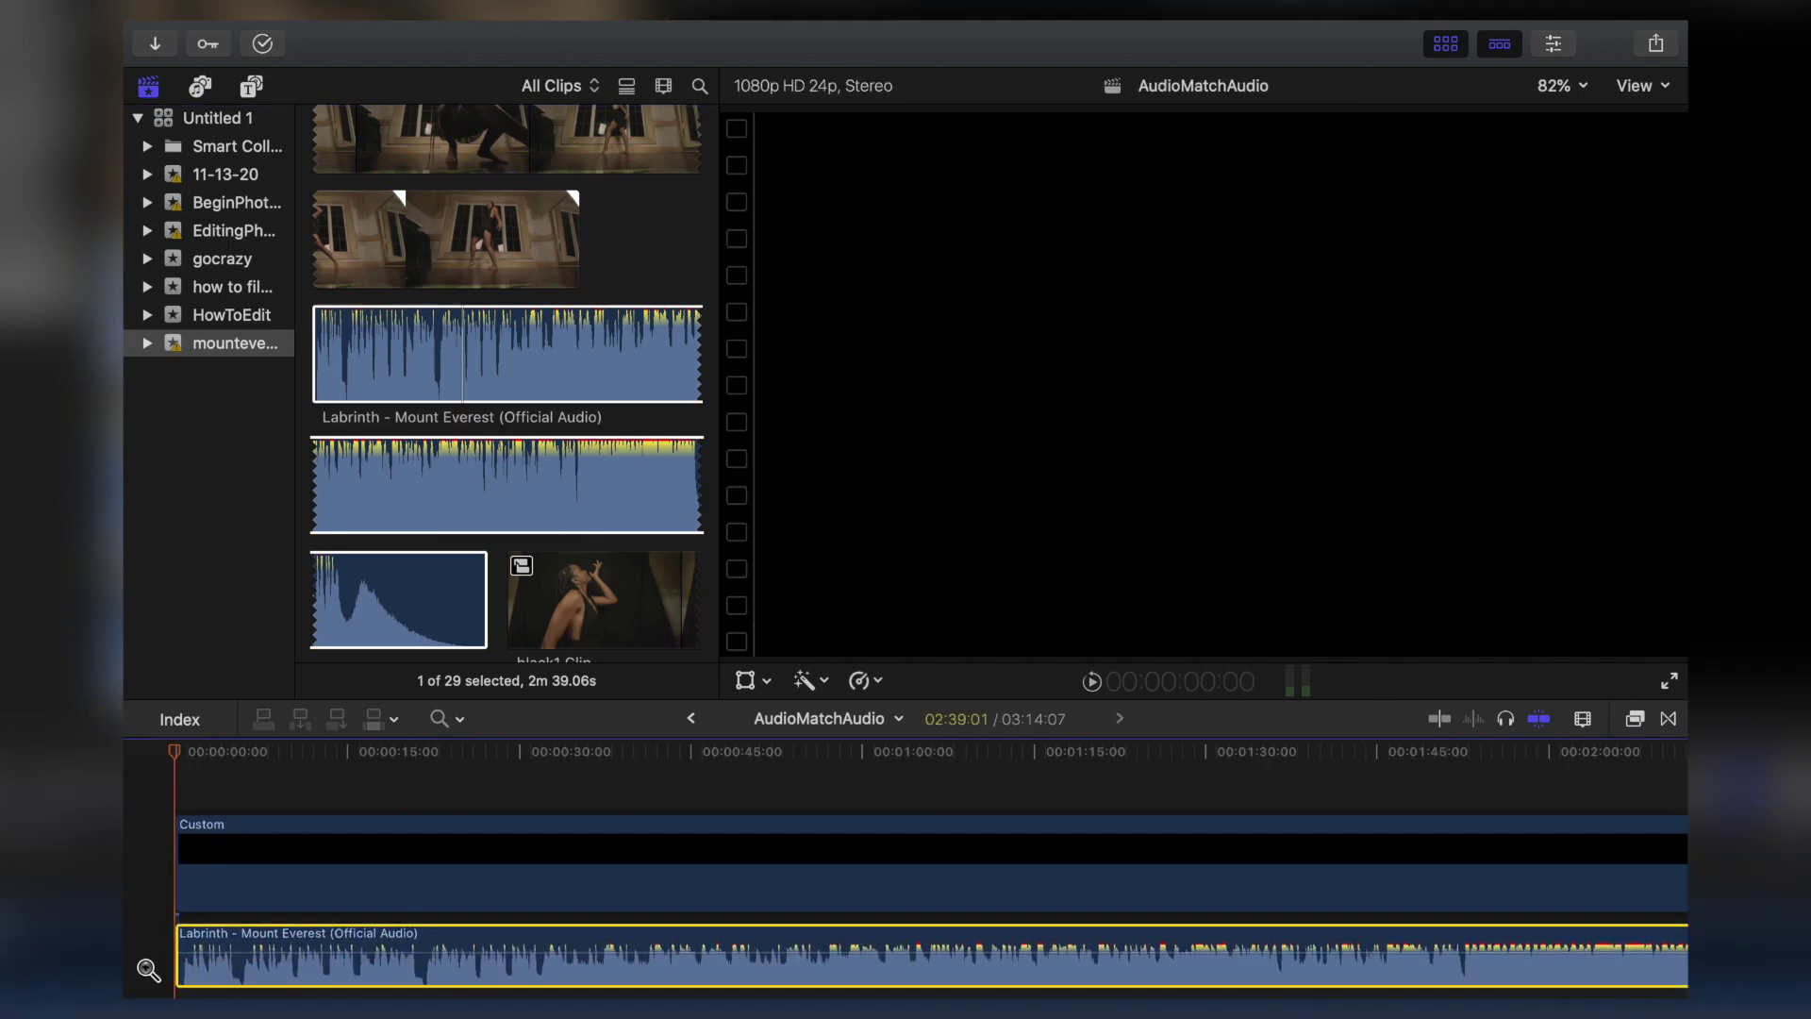
{"action": "key", "text": "a"}
- Place black1 Clip 2 above the Custom clip and align its start with the beginning of the timeline
{"action": "scroll", "coordinate": [442, 568], "scroll_direction": "down", "scroll_amount": 5}
{"action": "scroll", "coordinate": [498, 503], "scroll_direction": "down", "scroll_amount": 5}
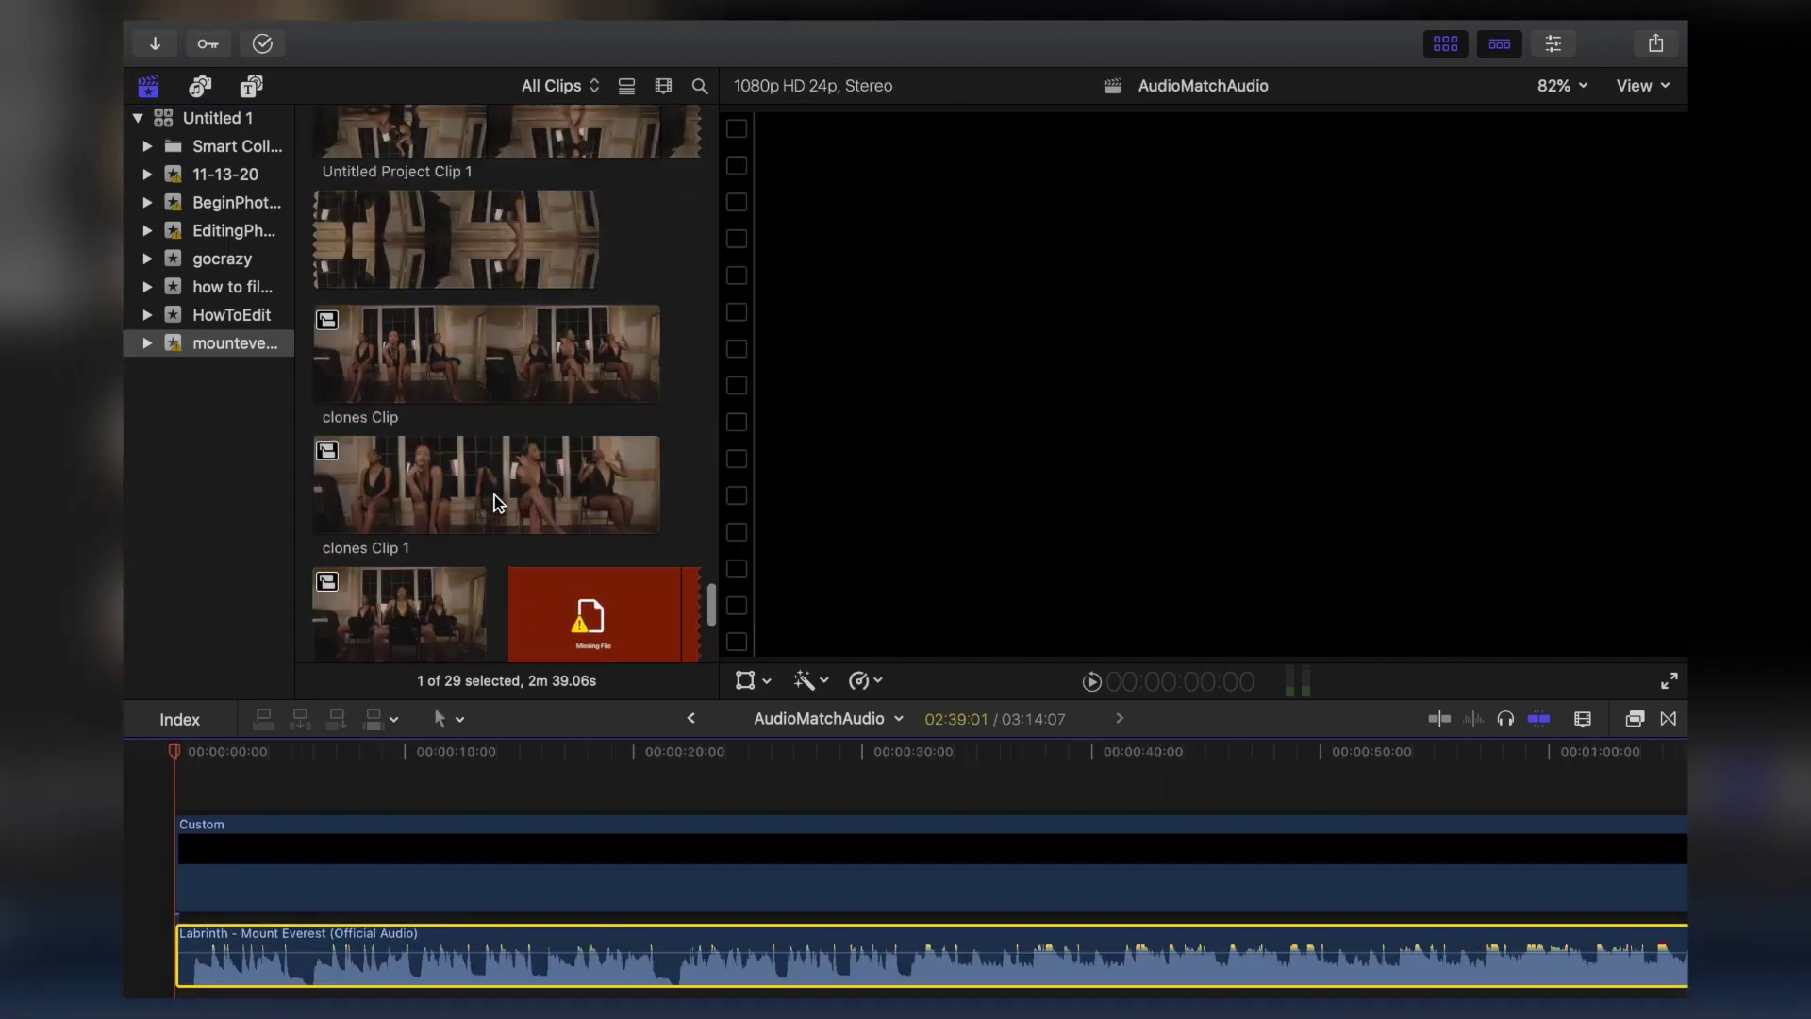
{"action": "scroll", "coordinate": [459, 302], "scroll_direction": "up", "scroll_amount": 10}
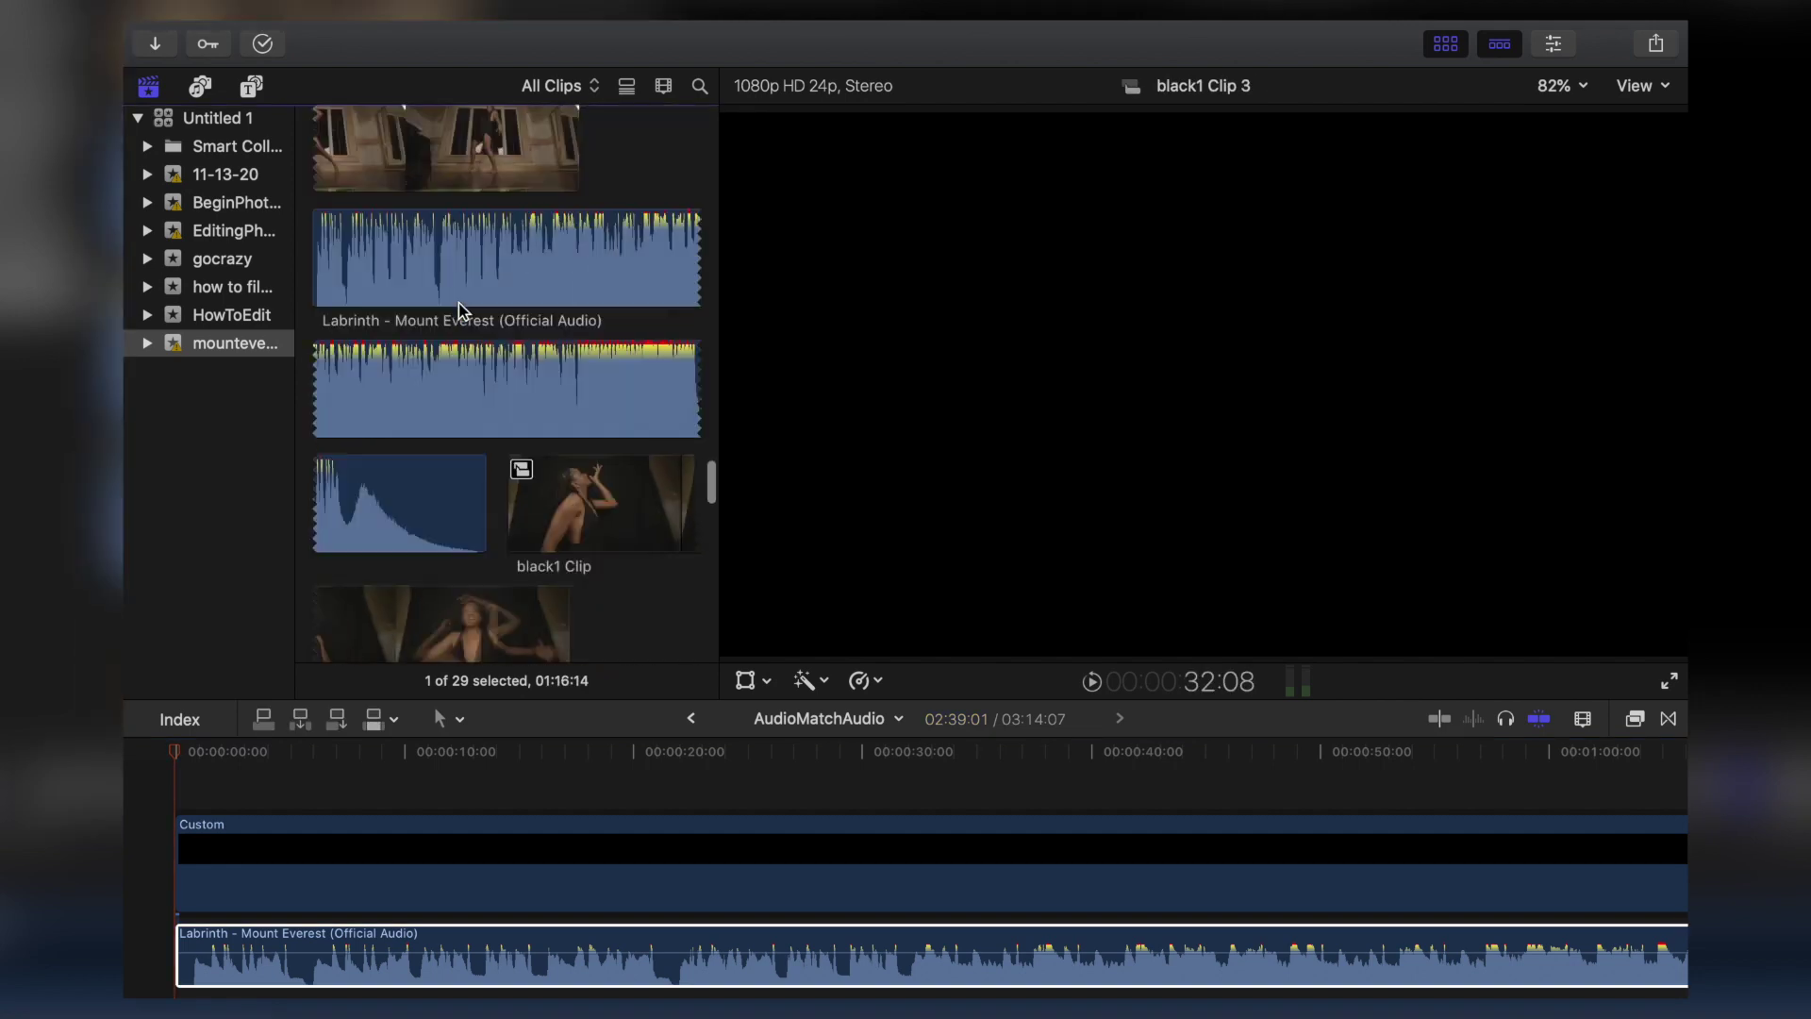
{"action": "left_click", "coordinate": [566, 302]}
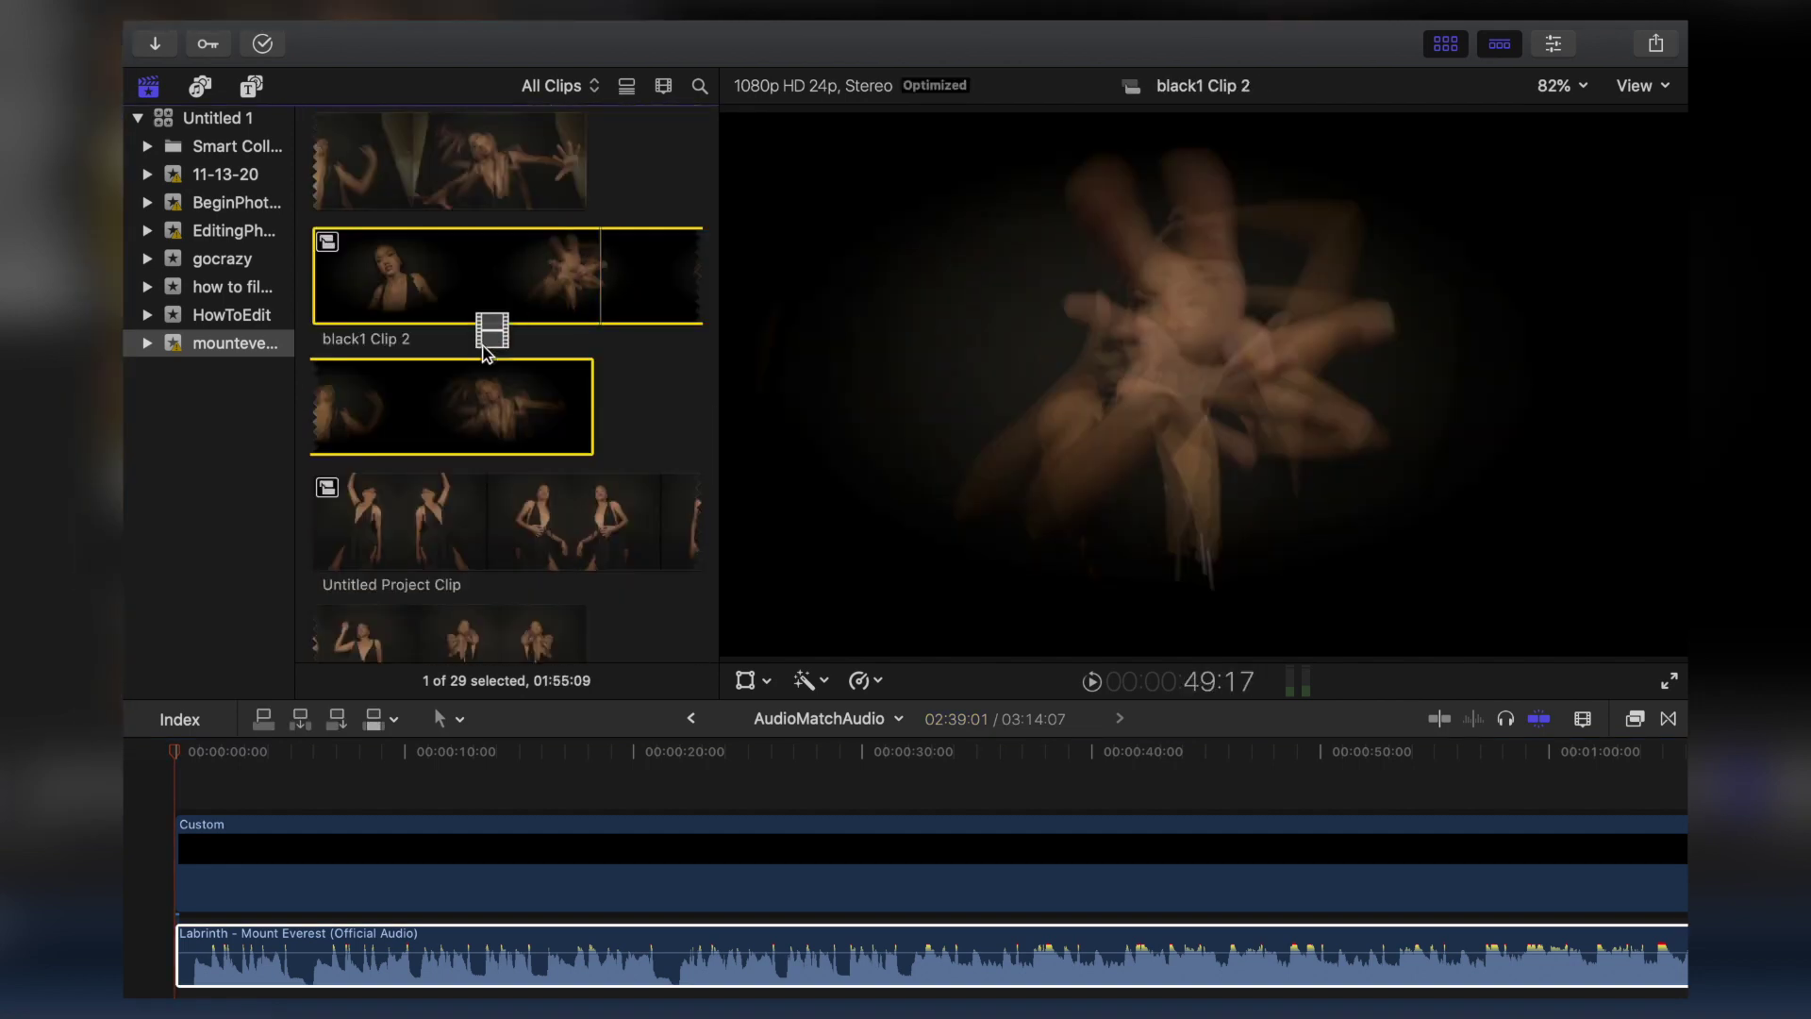
{"action": "left_click", "coordinate": [377, 734]}
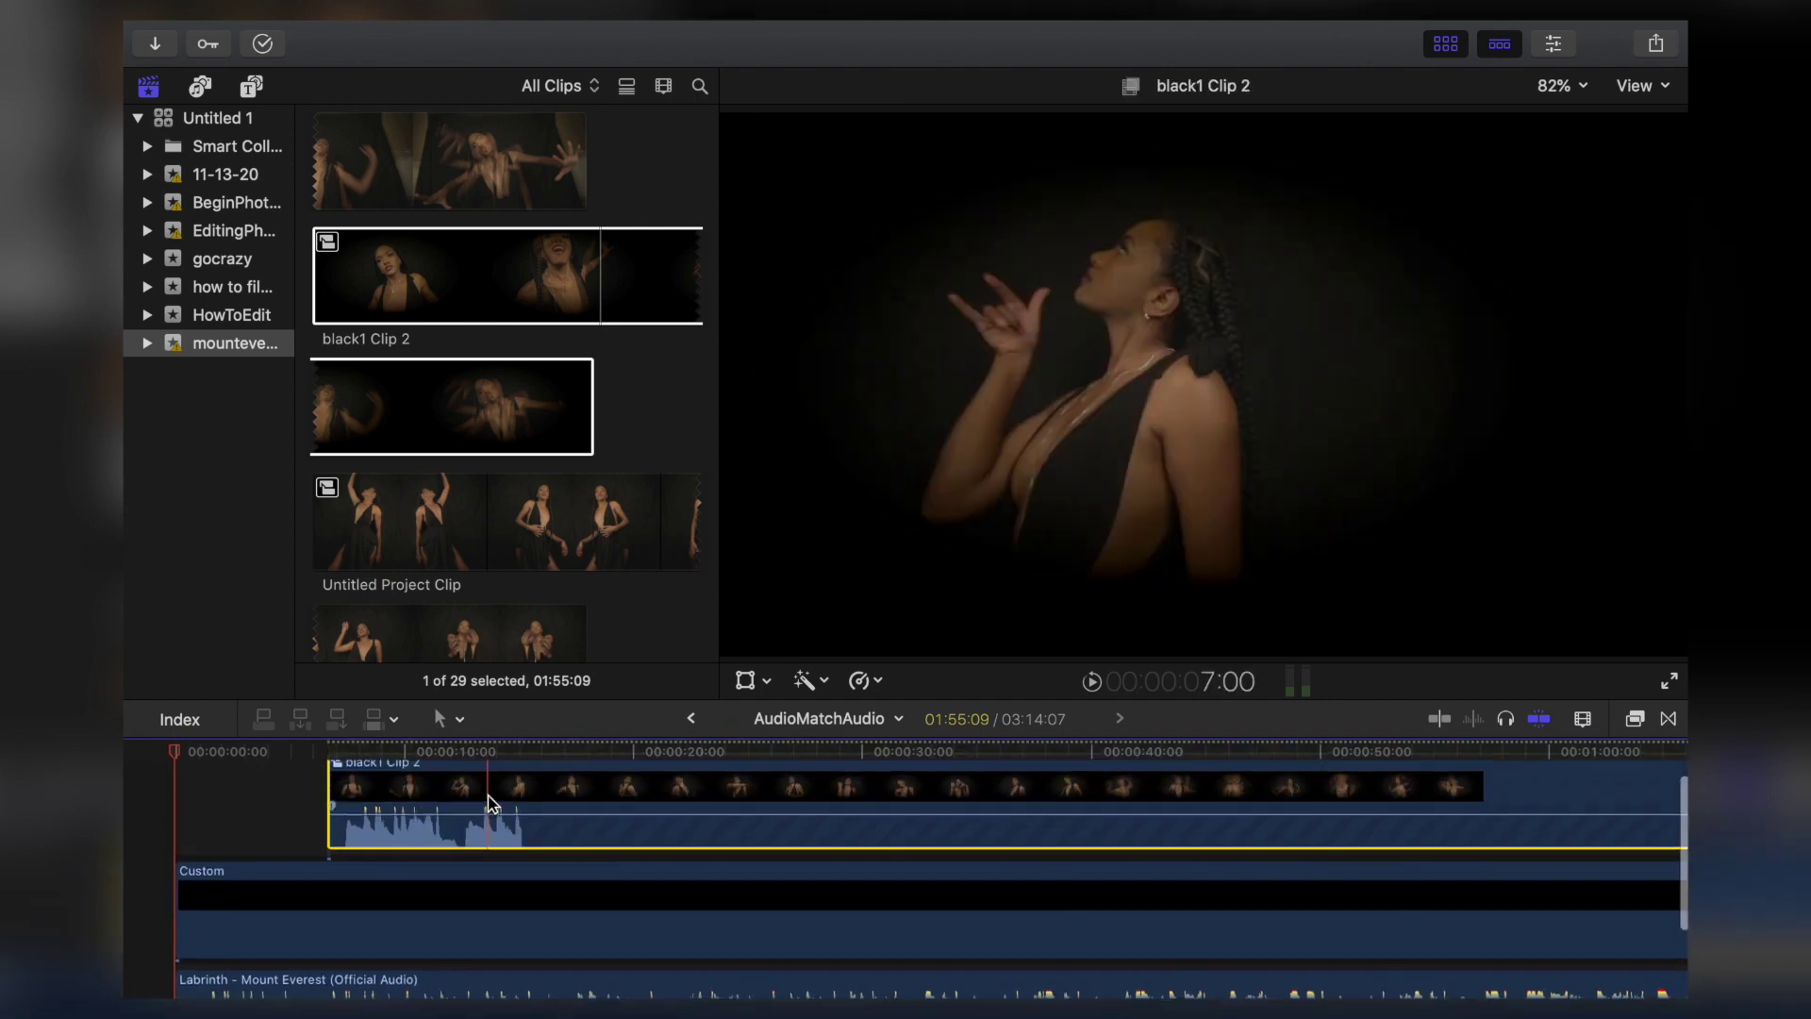
{"action": "left_click_drag", "start_coordinate": [458, 802], "coordinate": [325, 801]}
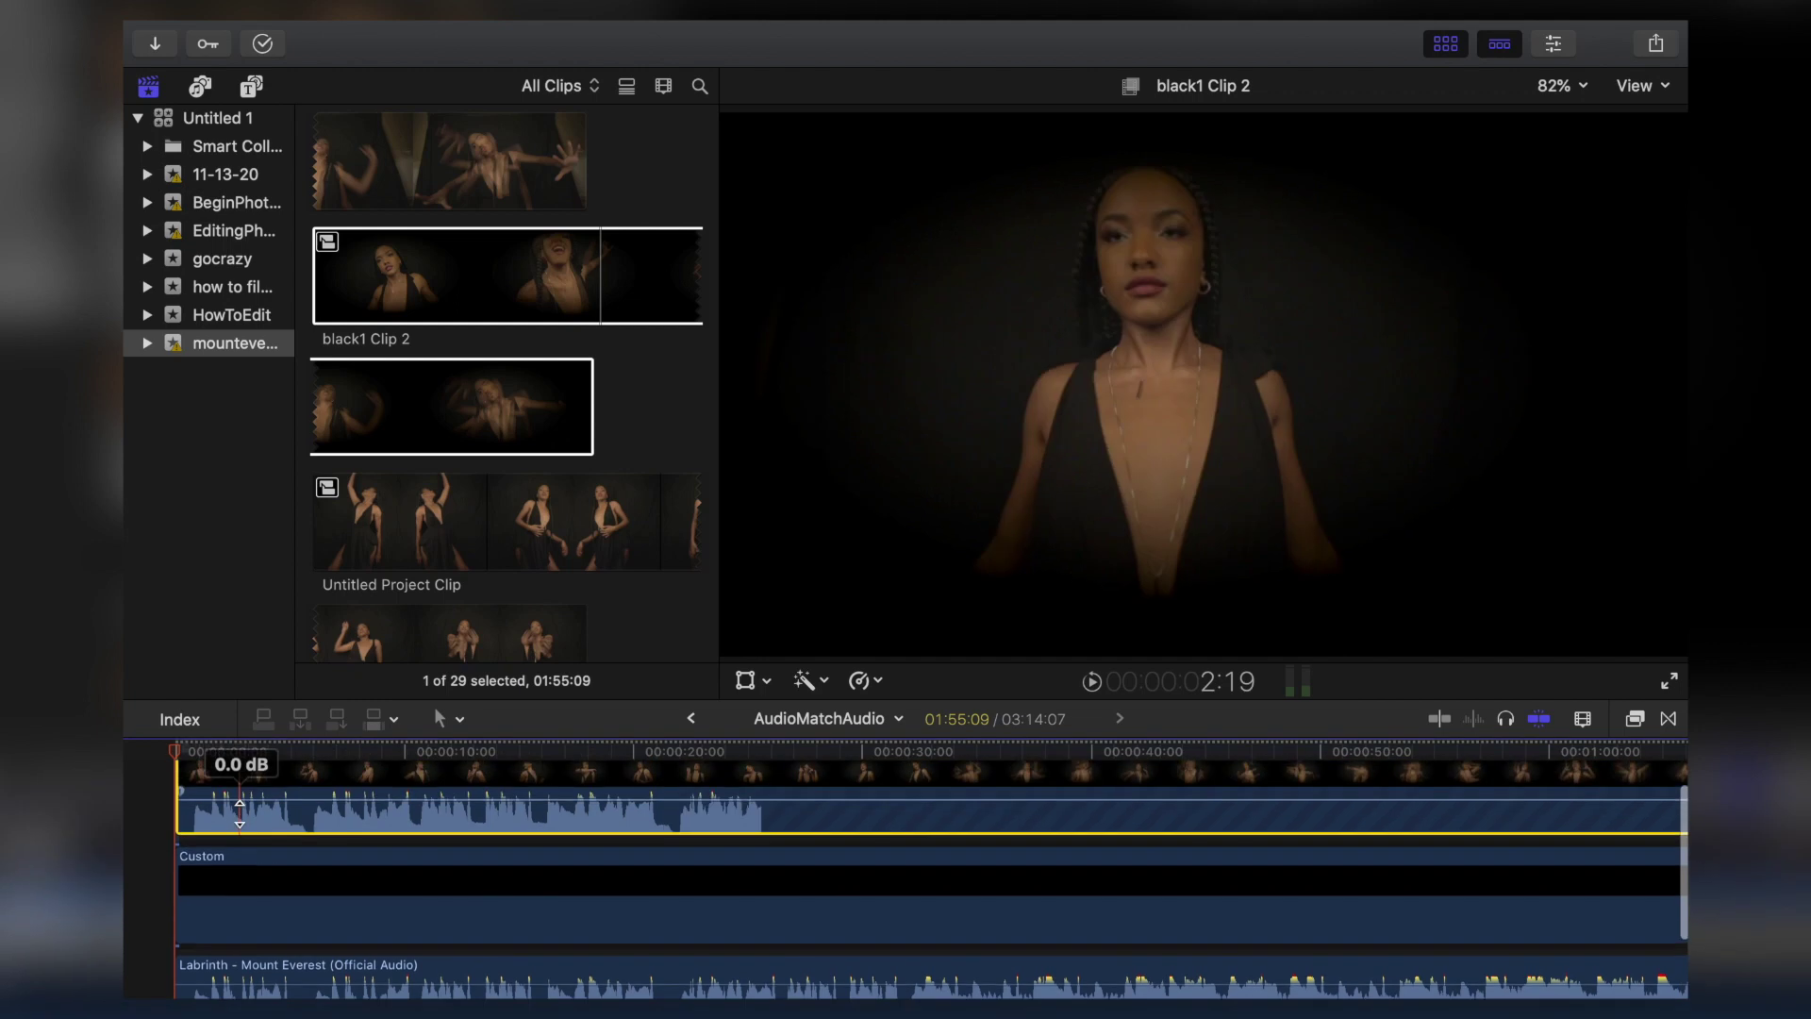
- Compare the black1 Clip 2 waveform with the Mount Everest music waveform around frame 20 of the timeline
{"action": "key", "text": "z"}
{"action": "left_click", "coordinate": [243, 816]}
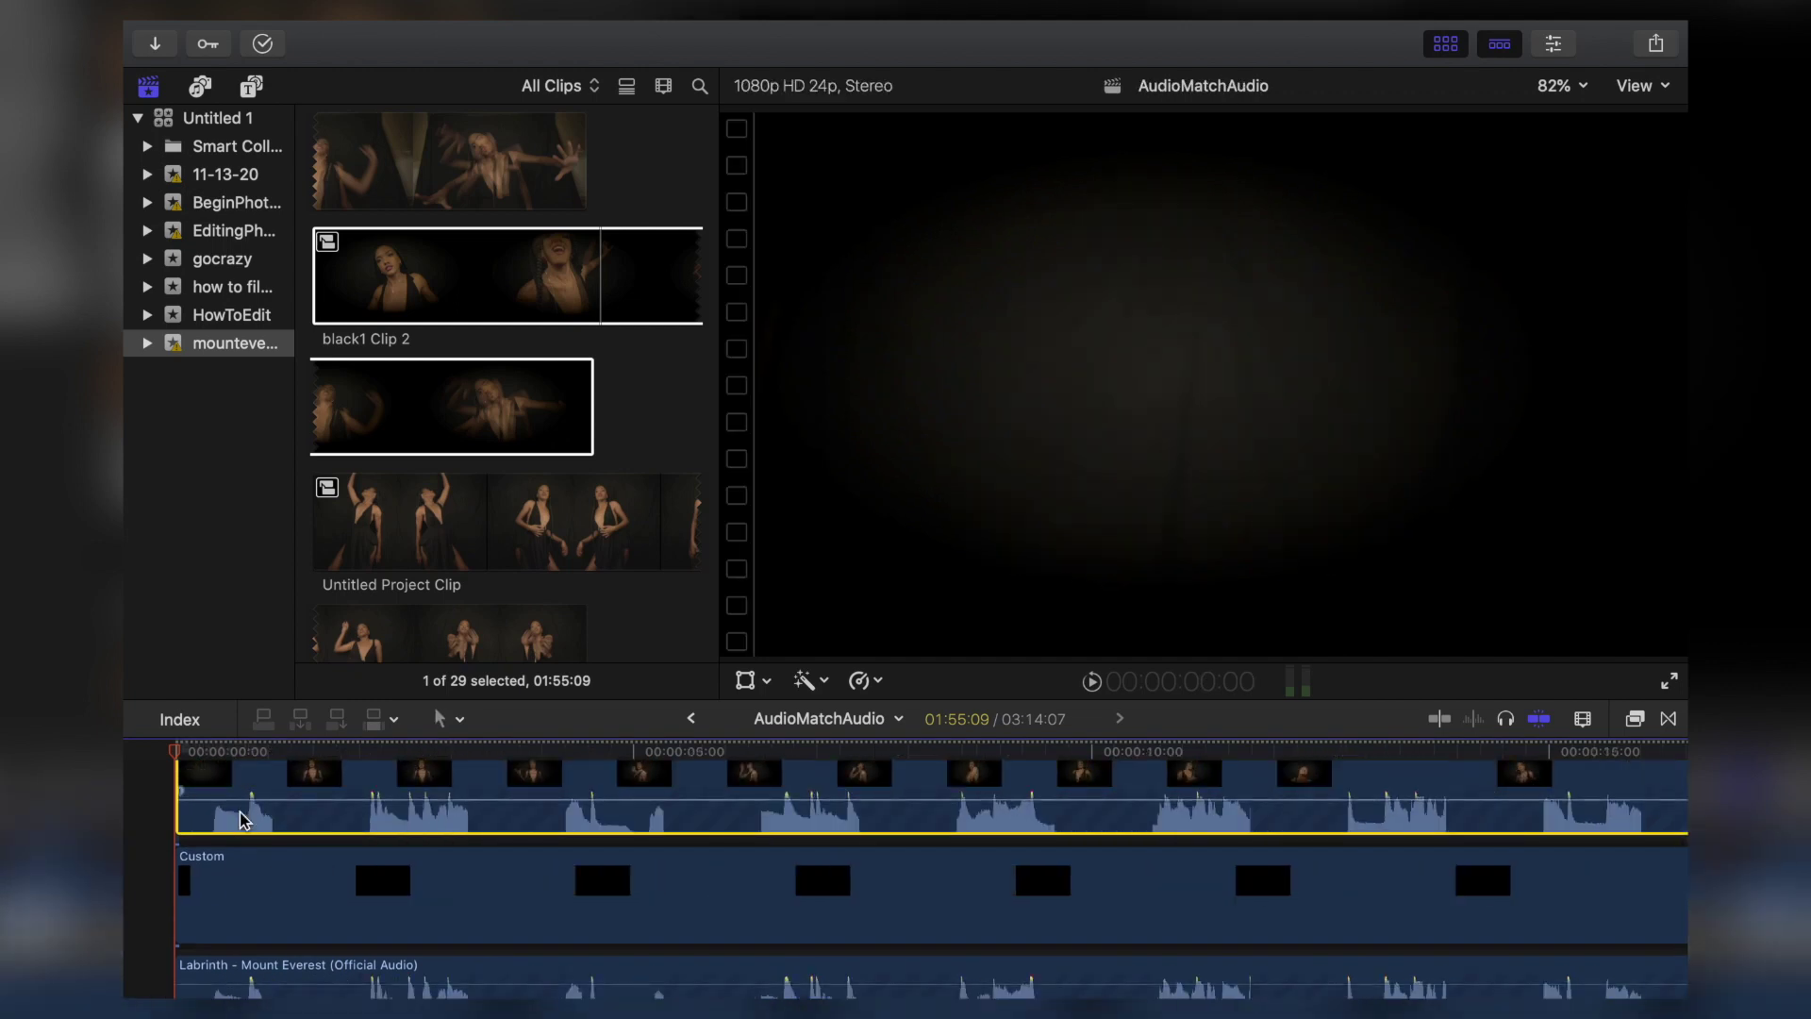
{"action": "scroll", "coordinate": [244, 817], "scroll_direction": "down", "scroll_amount": 3}
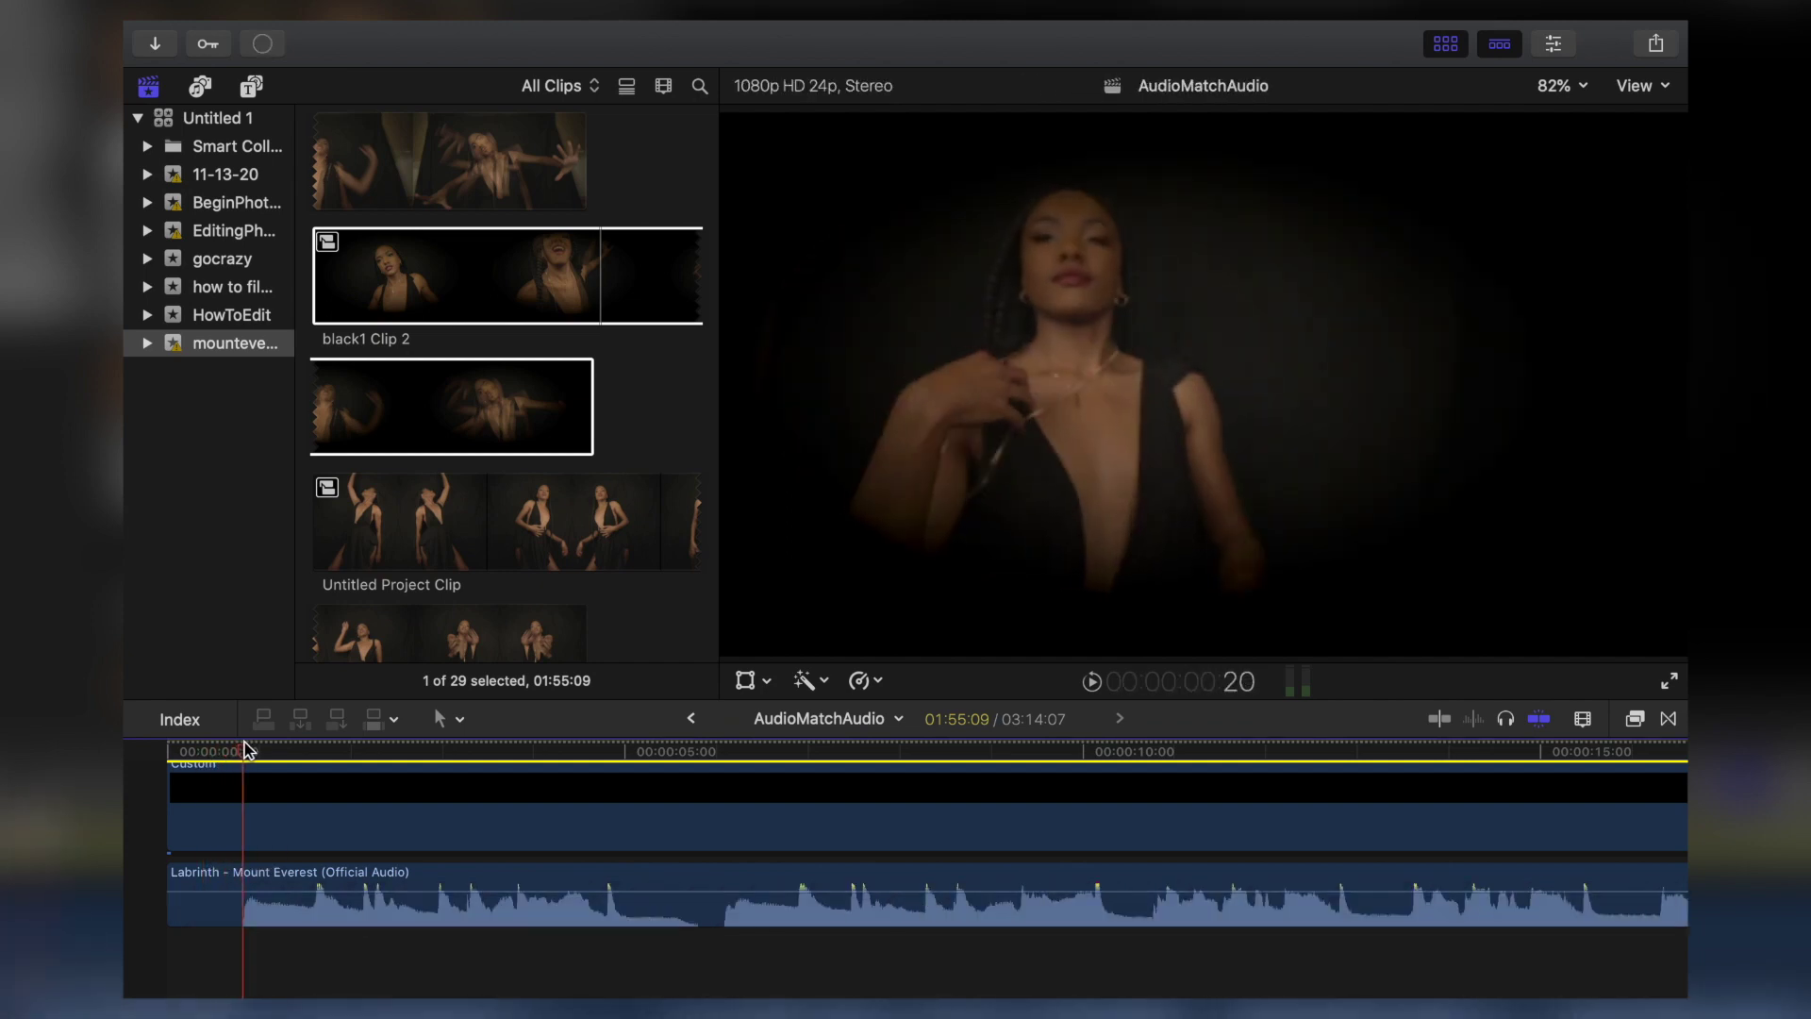
{"action": "scroll", "coordinate": [269, 974], "scroll_direction": "up", "scroll_amount": 3}
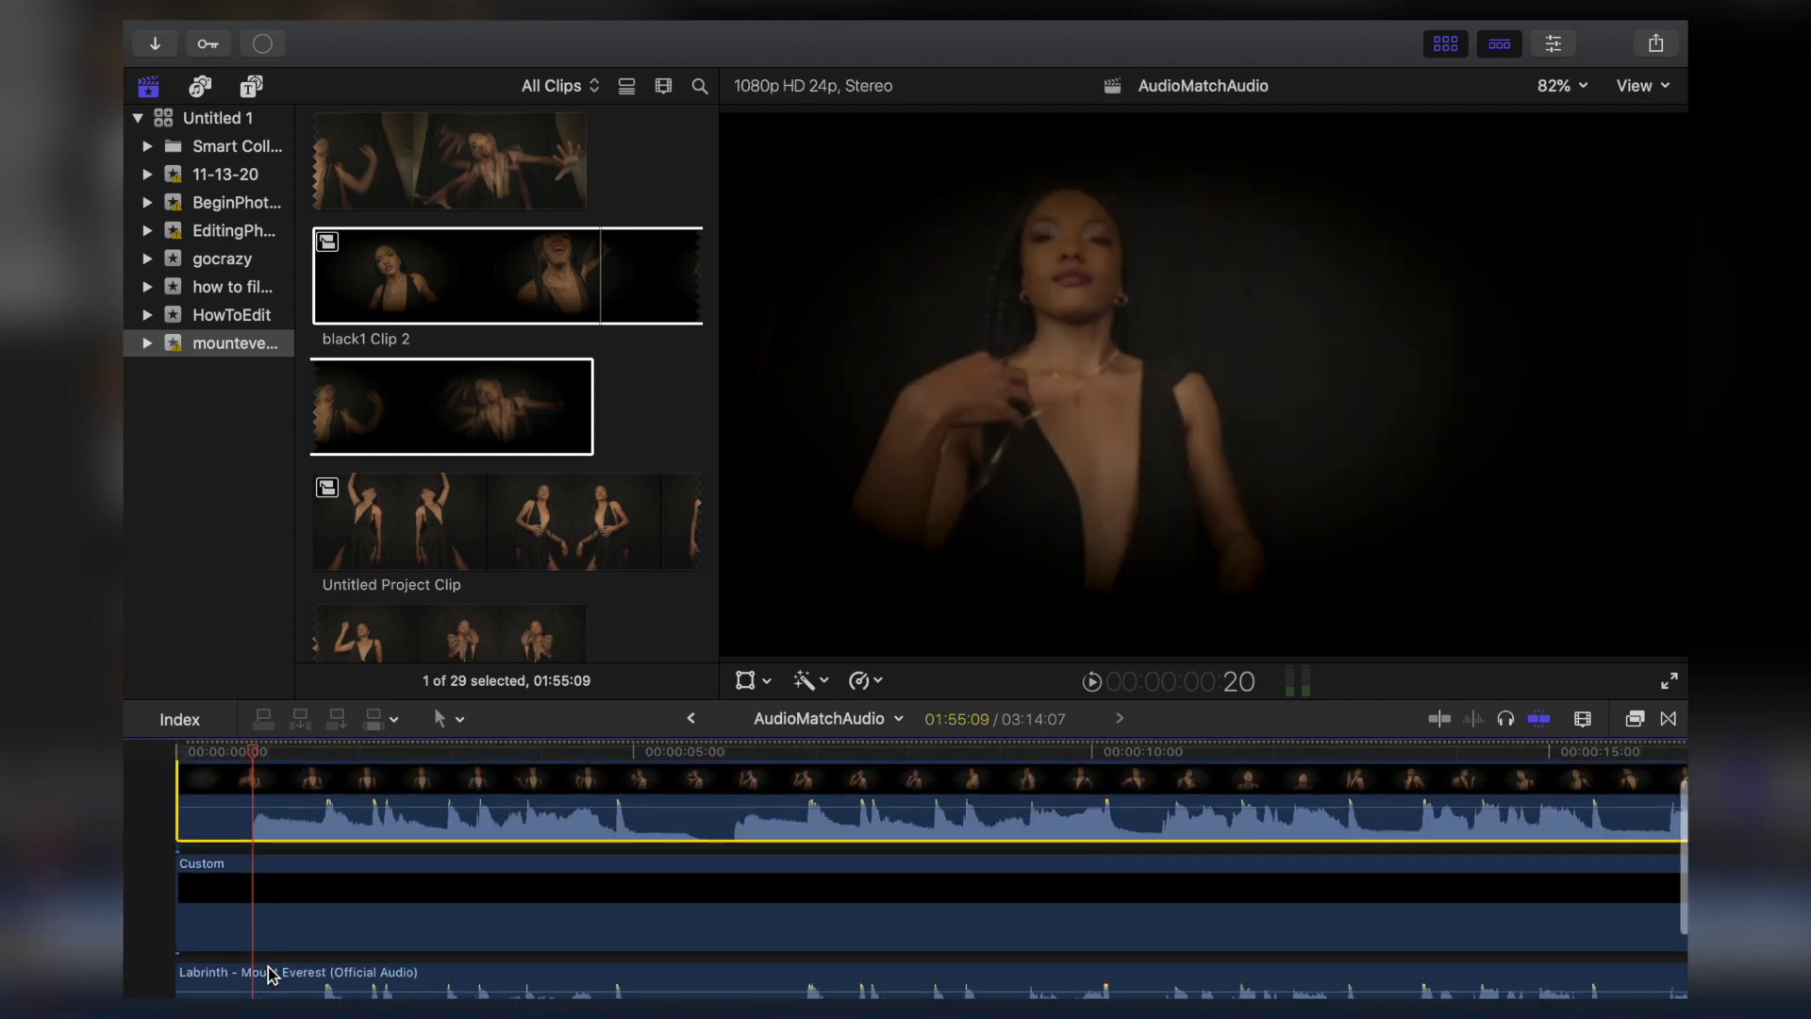
{"action": "scroll", "coordinate": [252, 774], "scroll_direction": "down", "scroll_amount": 3}
{"action": "scroll", "coordinate": [253, 773], "scroll_direction": "up", "scroll_amount": 3}
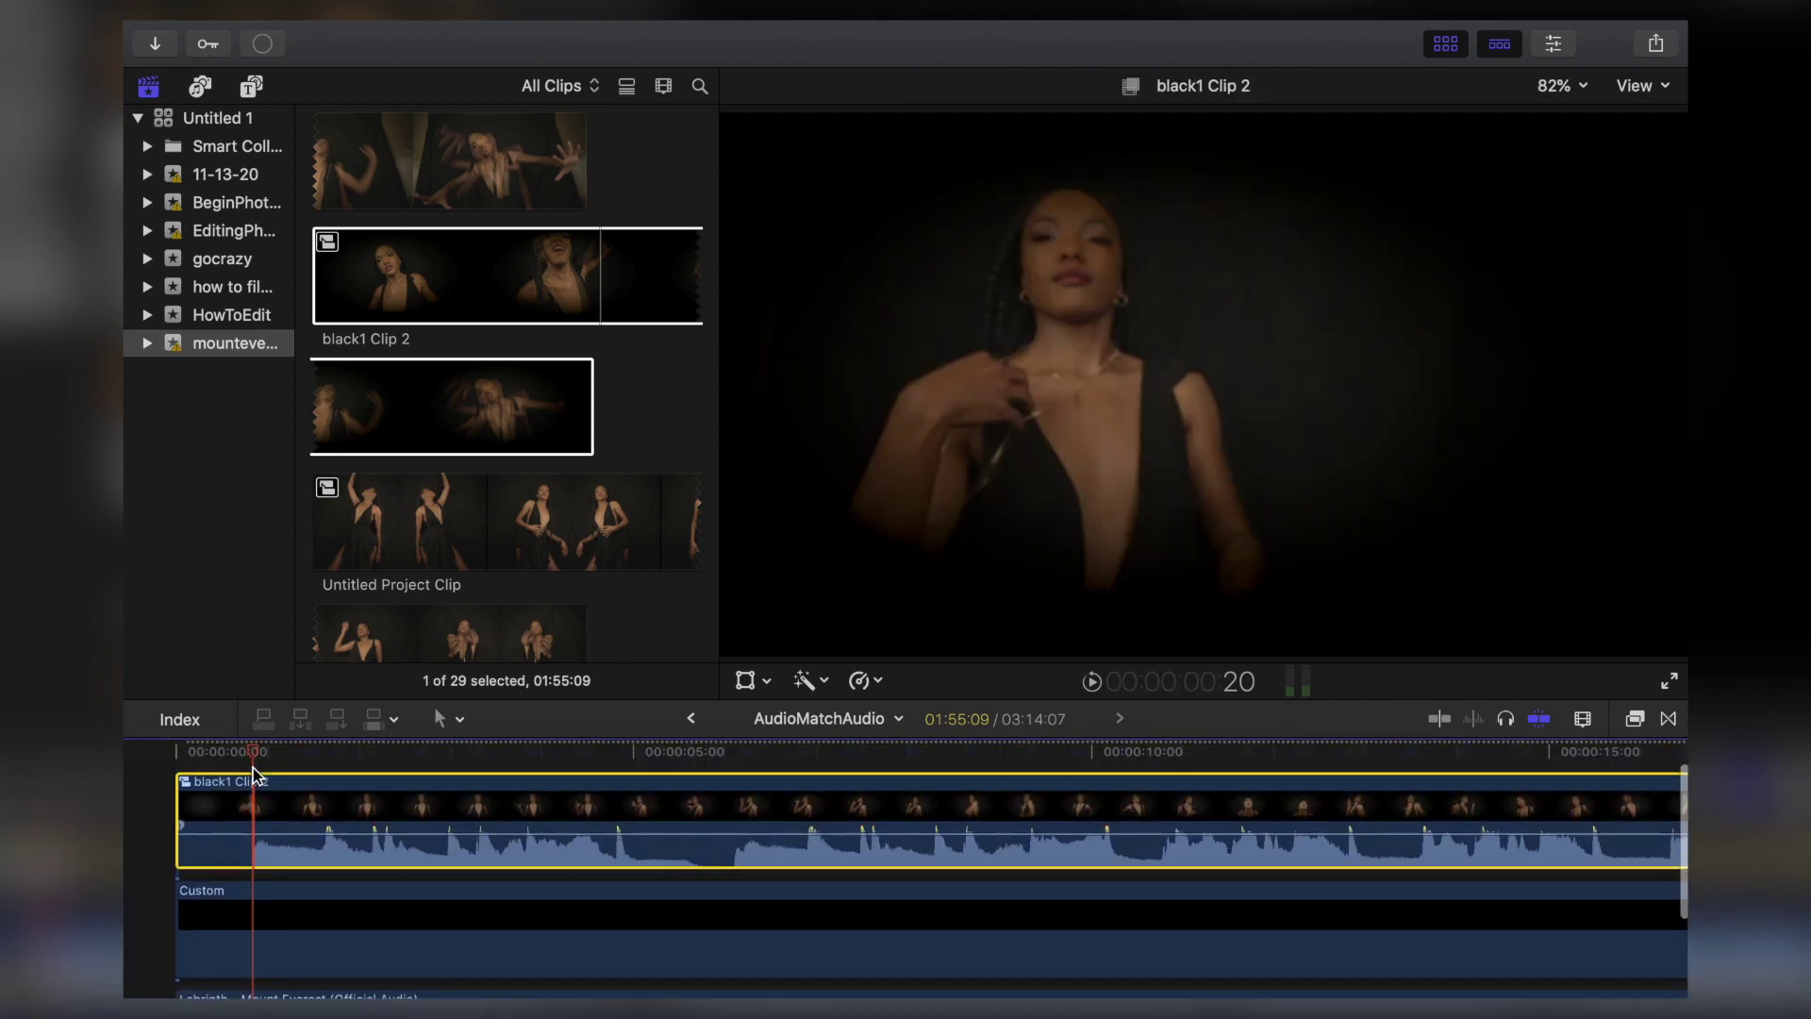
- Play the start of the timeline and compare the black1 Clip 2 waveform with the Mount Everest music waveform in closer detail
{"action": "scroll", "coordinate": [252, 773], "scroll_direction": "down", "scroll_amount": 2}
{"action": "key", "text": "space"}
{"action": "key", "text": "XF86AudioMute"}
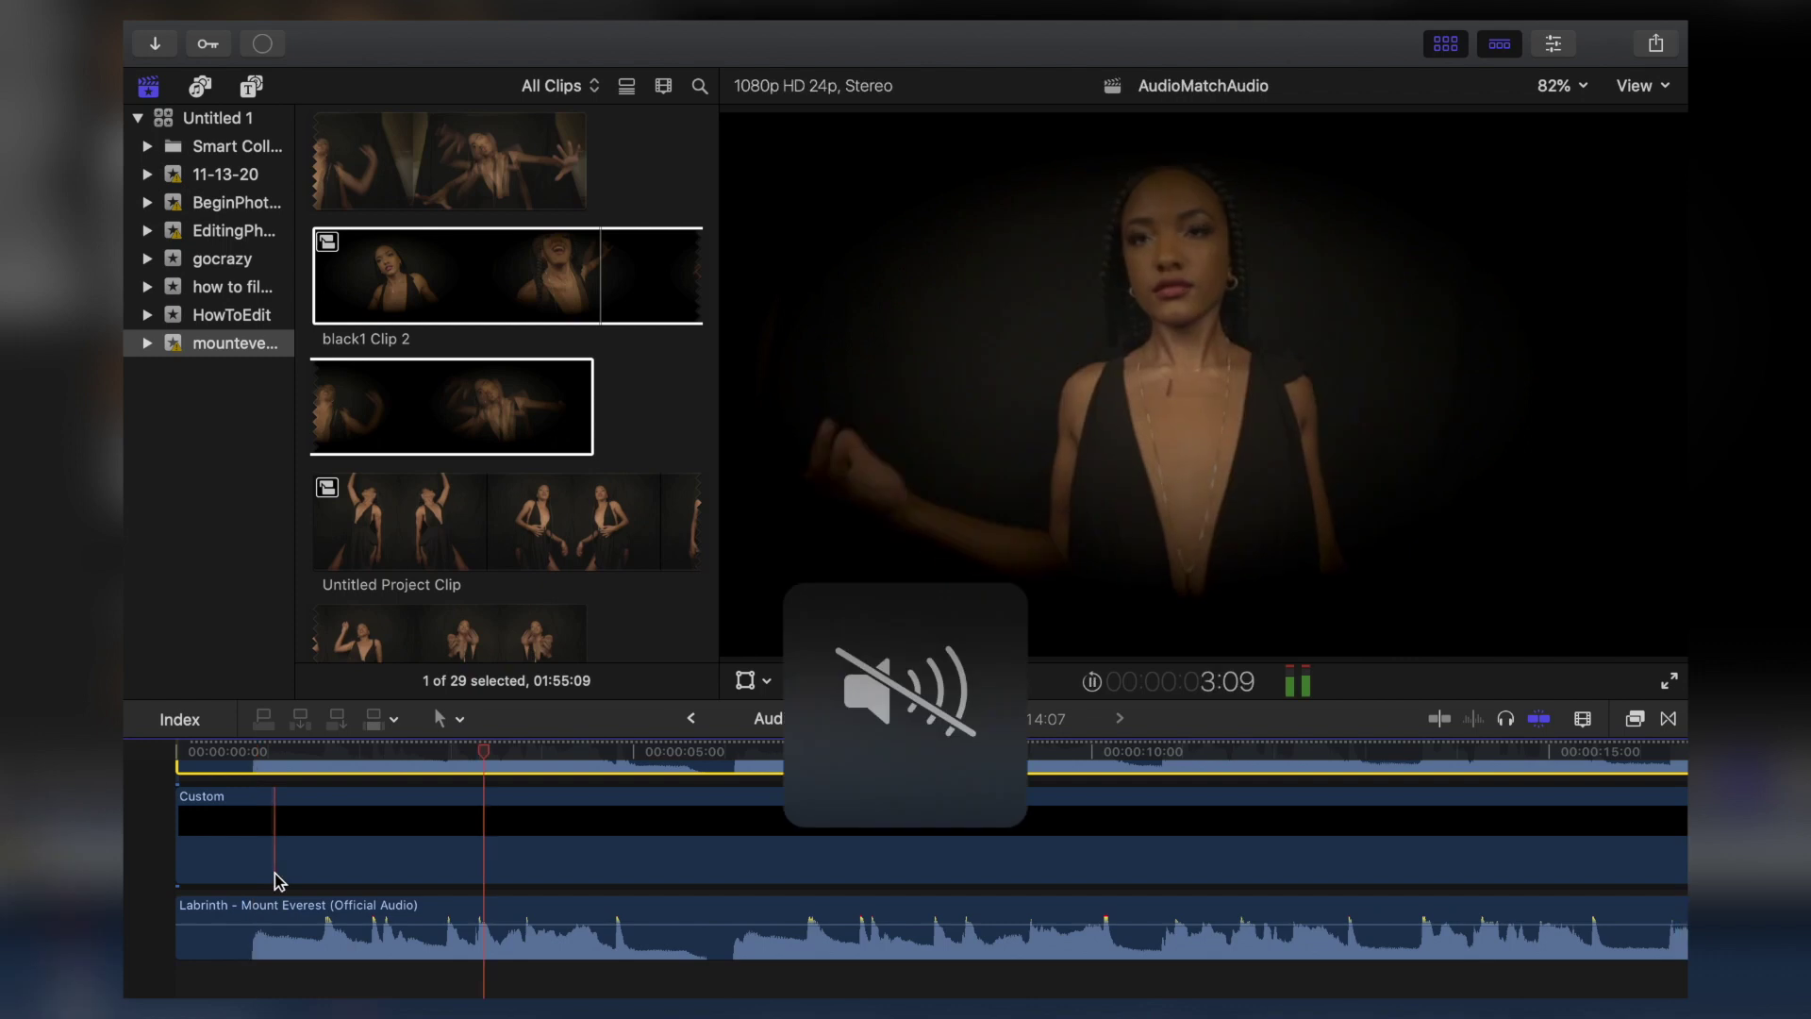
{"action": "scroll", "coordinate": [275, 874], "scroll_direction": "up", "scroll_amount": 2}
{"action": "scroll", "coordinate": [275, 868], "scroll_direction": "down", "scroll_amount": 2}
{"action": "key", "text": "super+equal"}
{"action": "key", "text": "space"}
{"action": "key", "text": "z"}
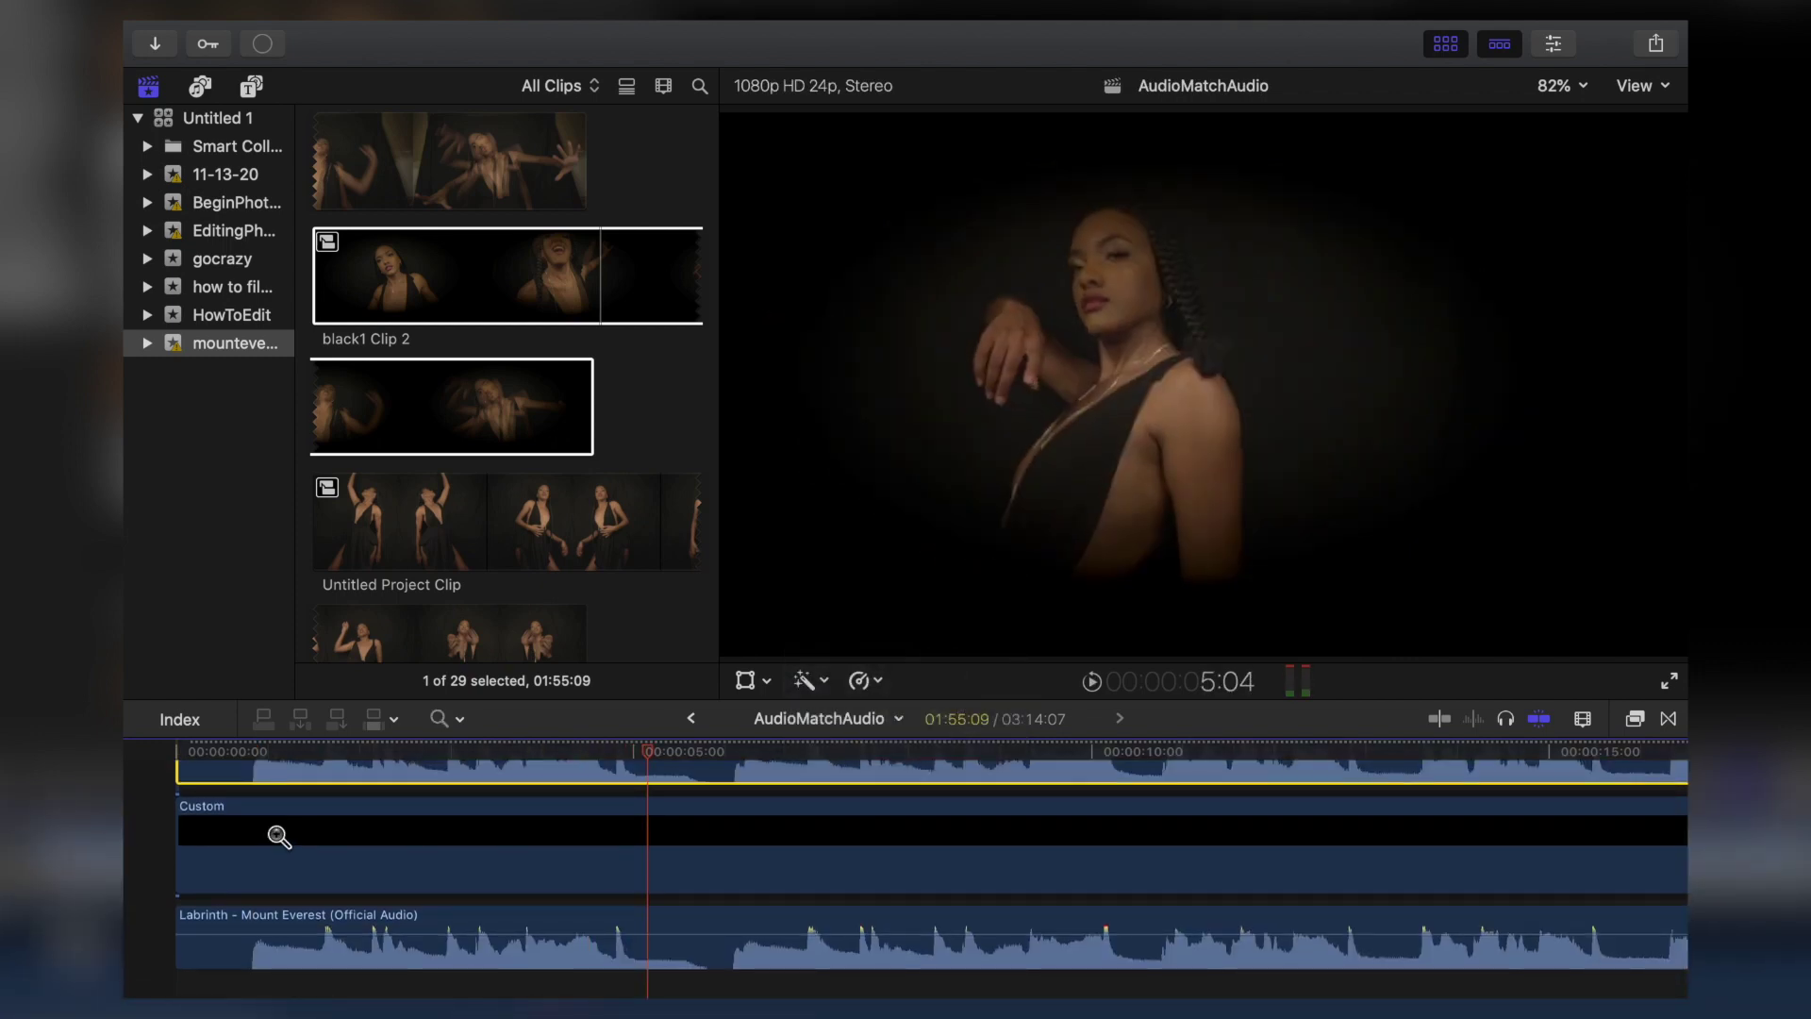
{"action": "scroll", "coordinate": [274, 830], "scroll_direction": "left", "scroll_amount": 5}
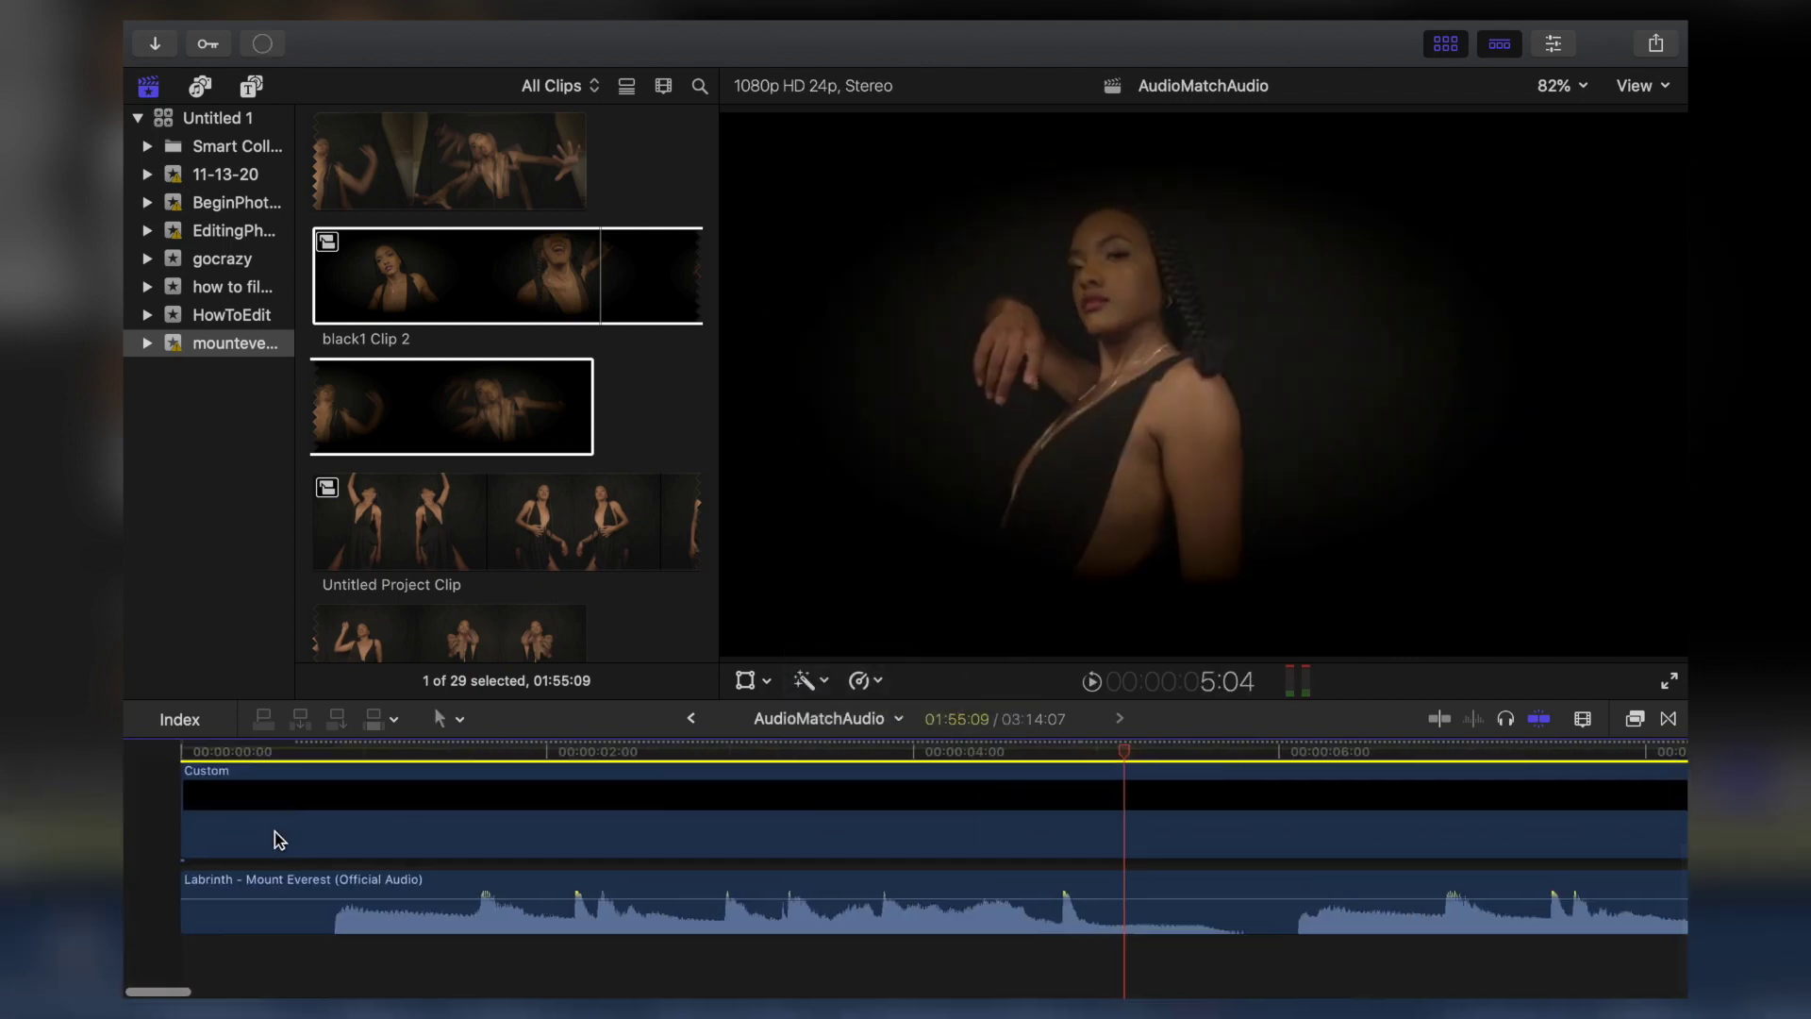
{"action": "scroll", "coordinate": [275, 830], "scroll_direction": "up", "scroll_amount": 2}
{"action": "key", "text": "a"}
- Trim two frames off the start of black1 Clip 2 so its duration is 01:55:07
{"action": "left_click", "coordinate": [327, 753]}
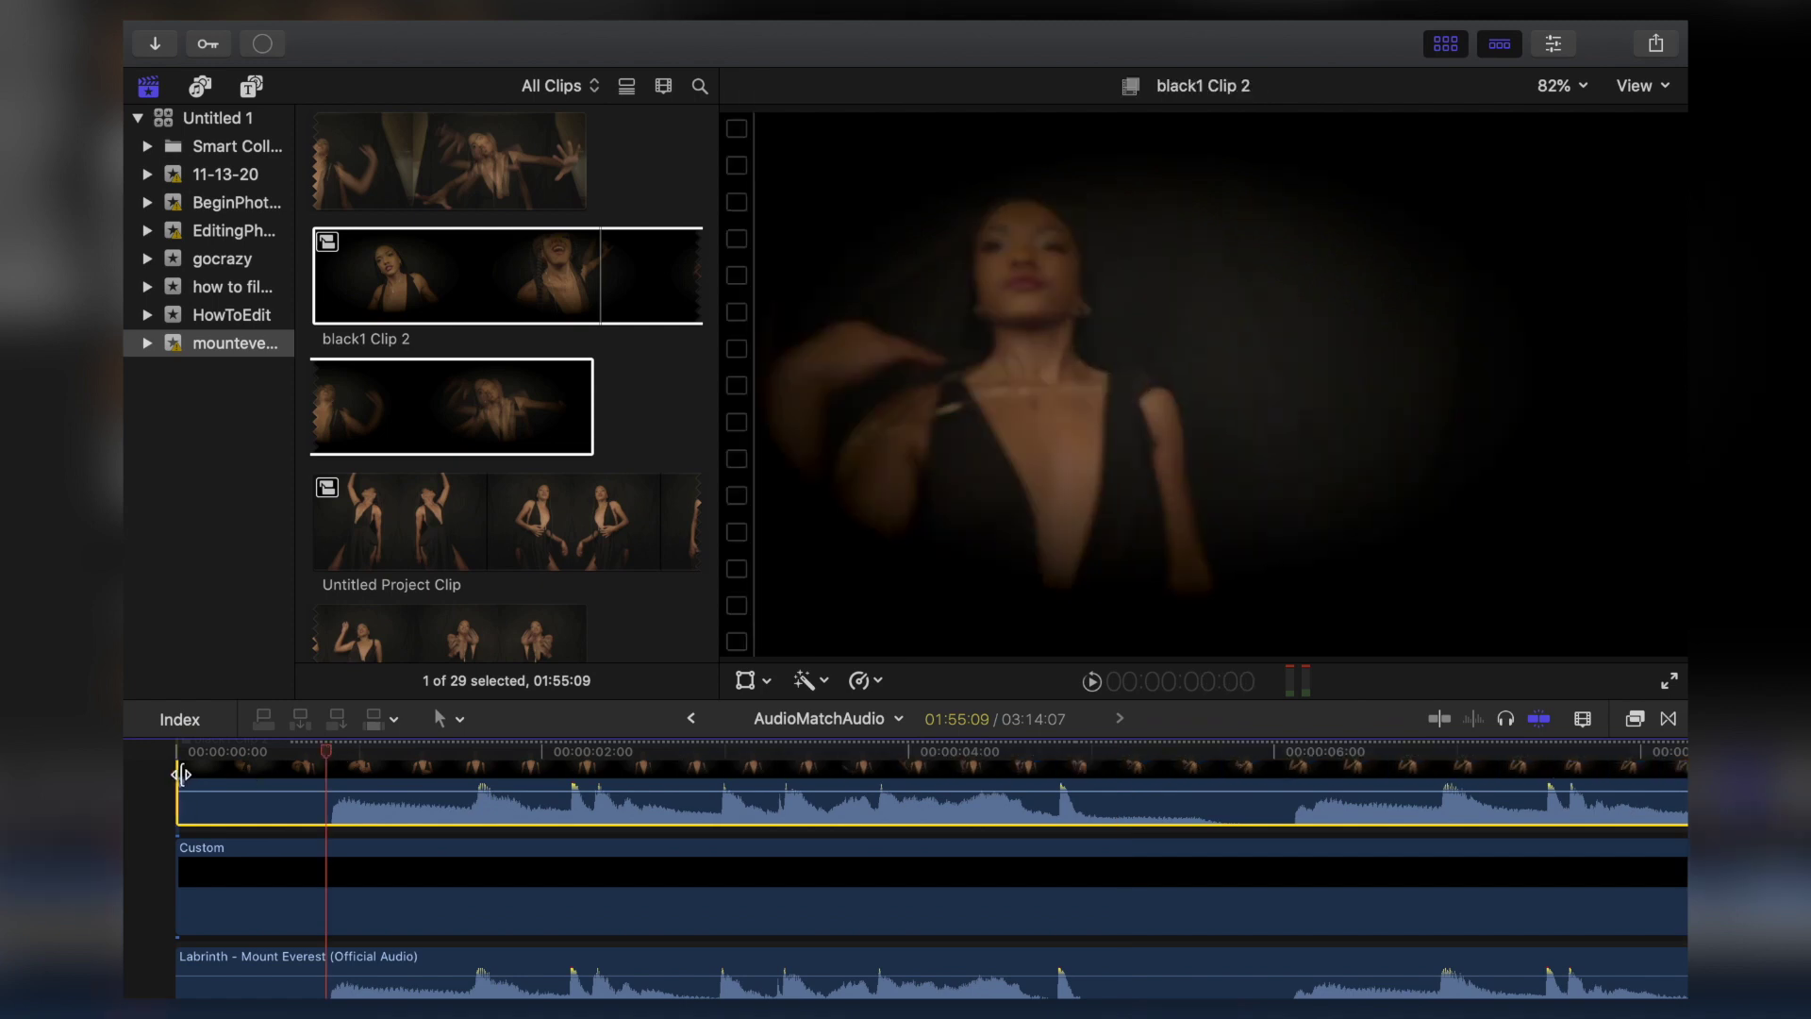
{"action": "left_click_drag", "start_coordinate": [179, 773], "coordinate": [198, 773]}
{"action": "scroll", "coordinate": [376, 797], "scroll_direction": "up", "scroll_amount": 2}
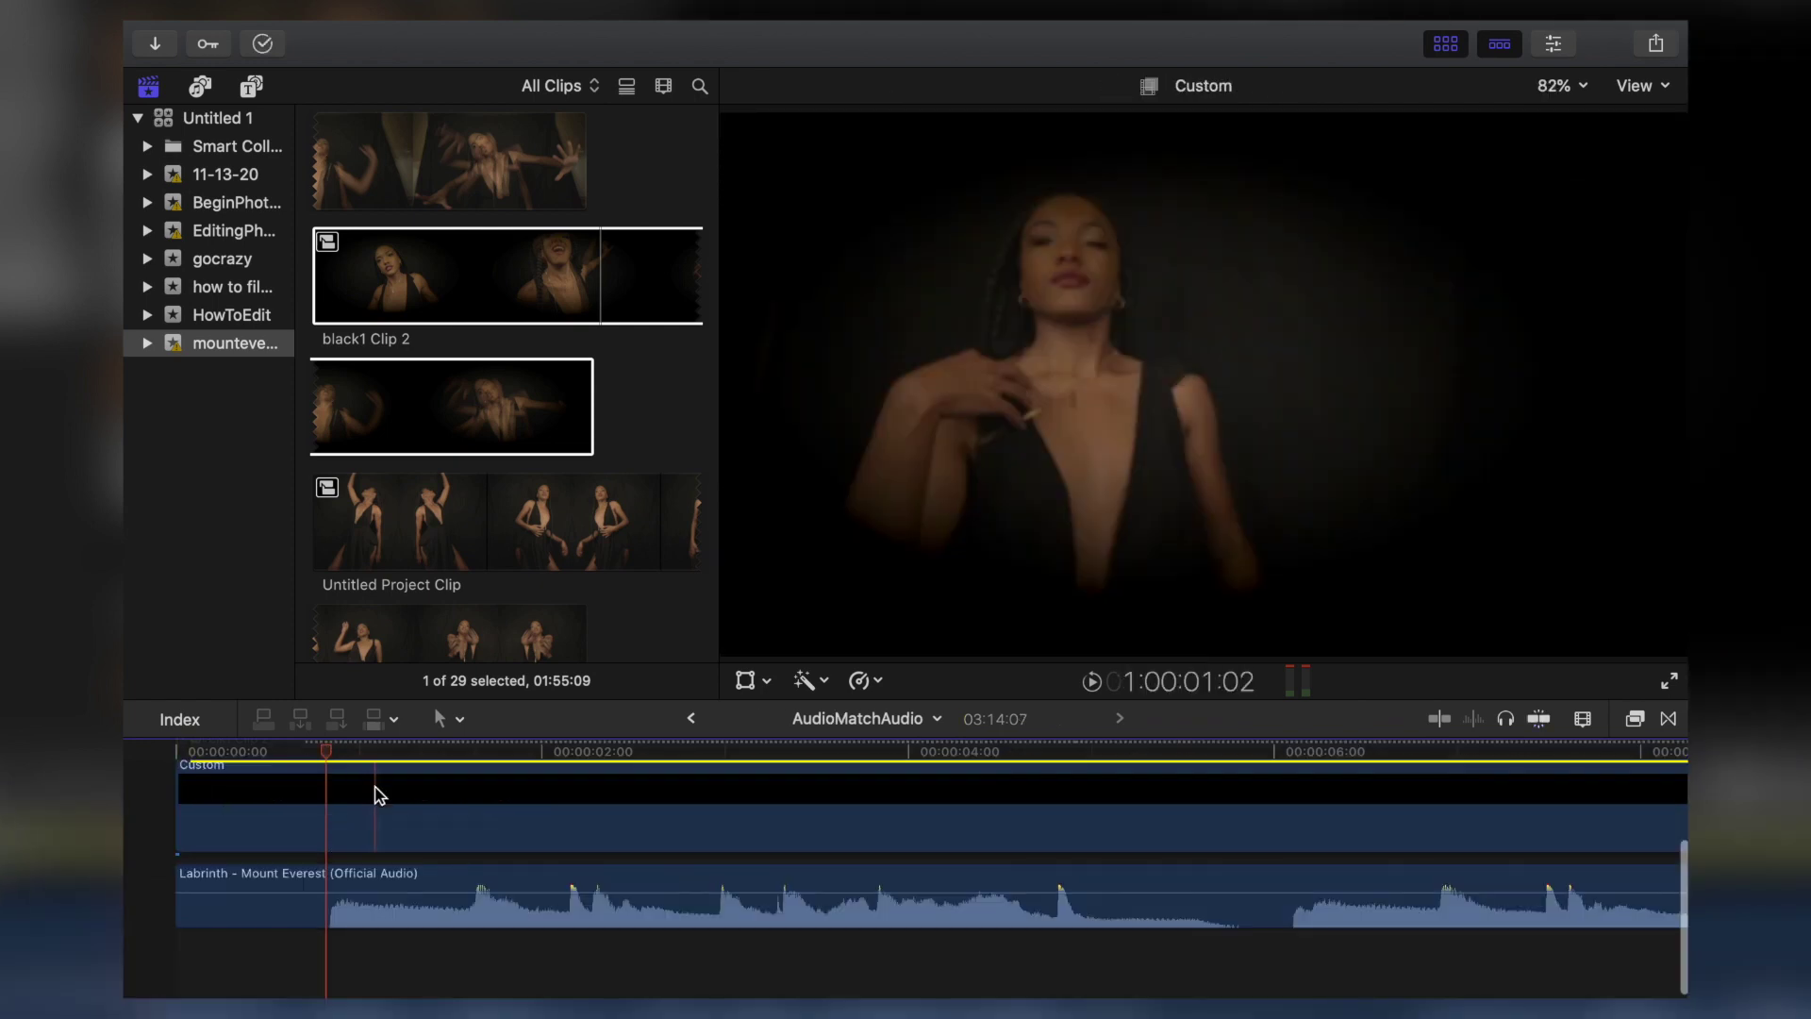
{"action": "scroll", "coordinate": [376, 795], "scroll_direction": "down", "scroll_amount": 2}
{"action": "scroll", "coordinate": [377, 795], "scroll_direction": "right", "scroll_amount": 1}
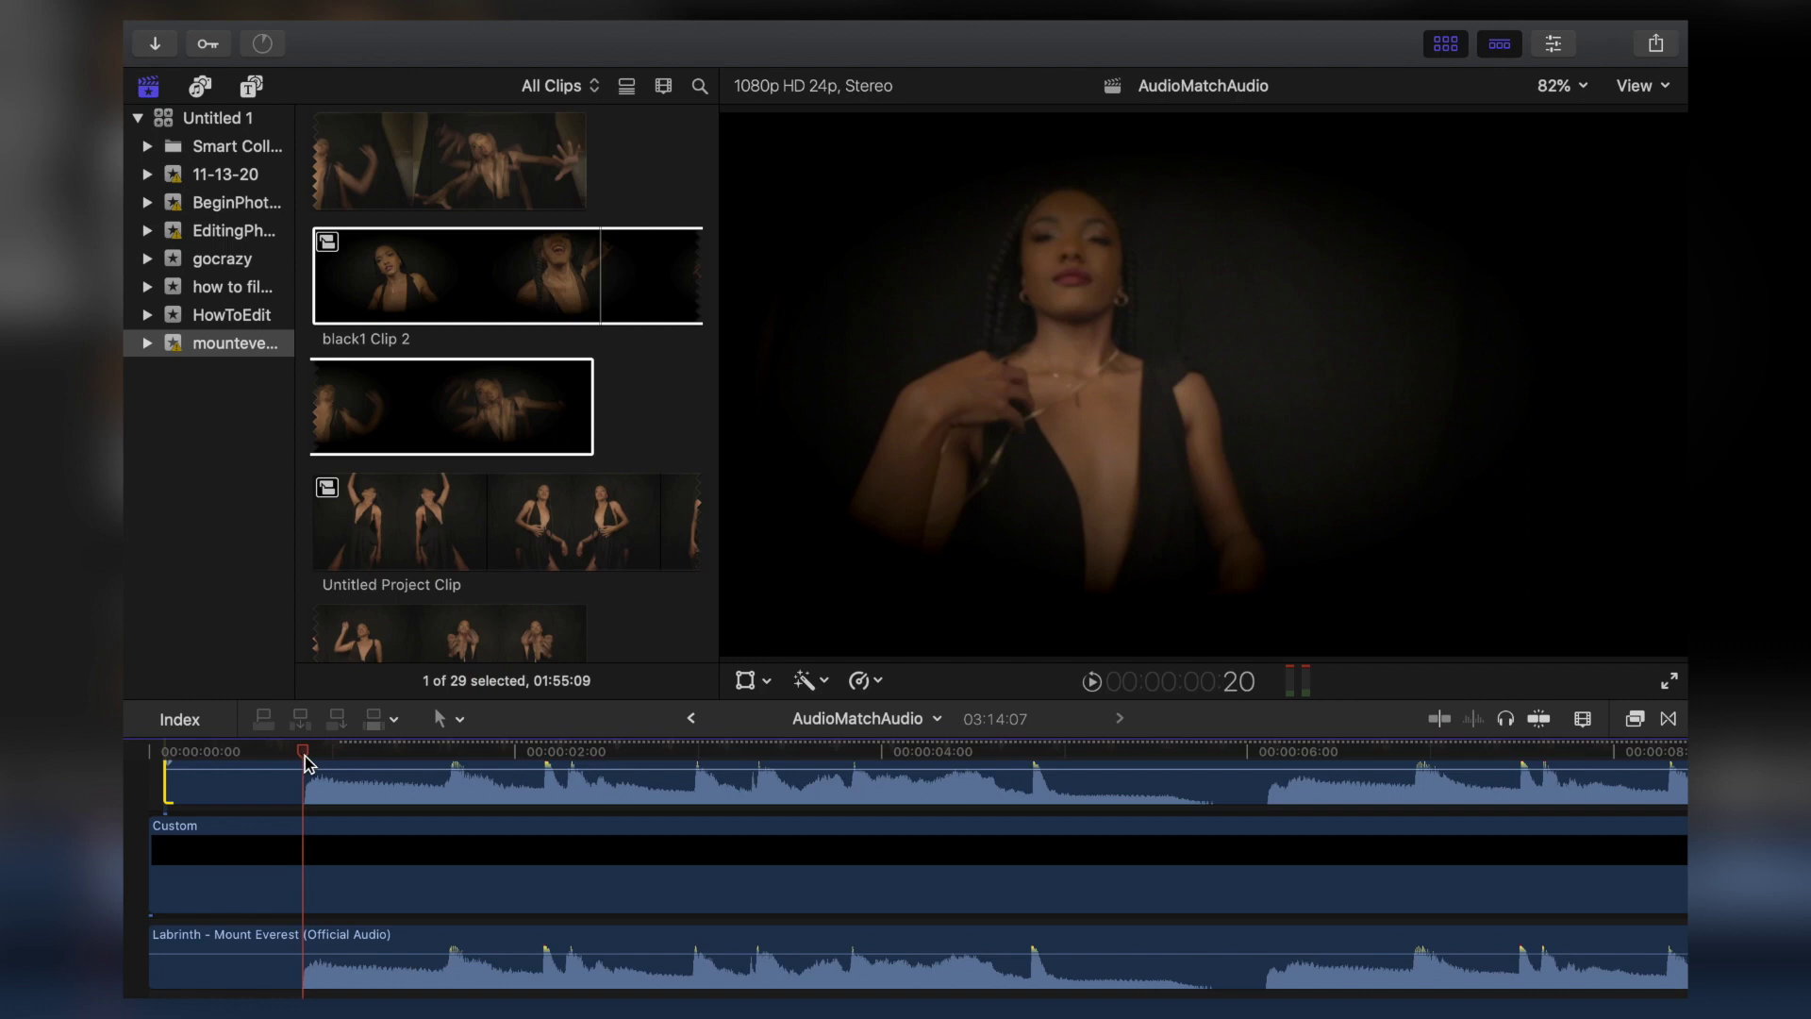
- Nudge black1 Clip 2 about one frame earlier against the Mount Everest track and play back the opening seconds
{"action": "scroll", "coordinate": [321, 782], "scroll_direction": "up", "scroll_amount": 2}
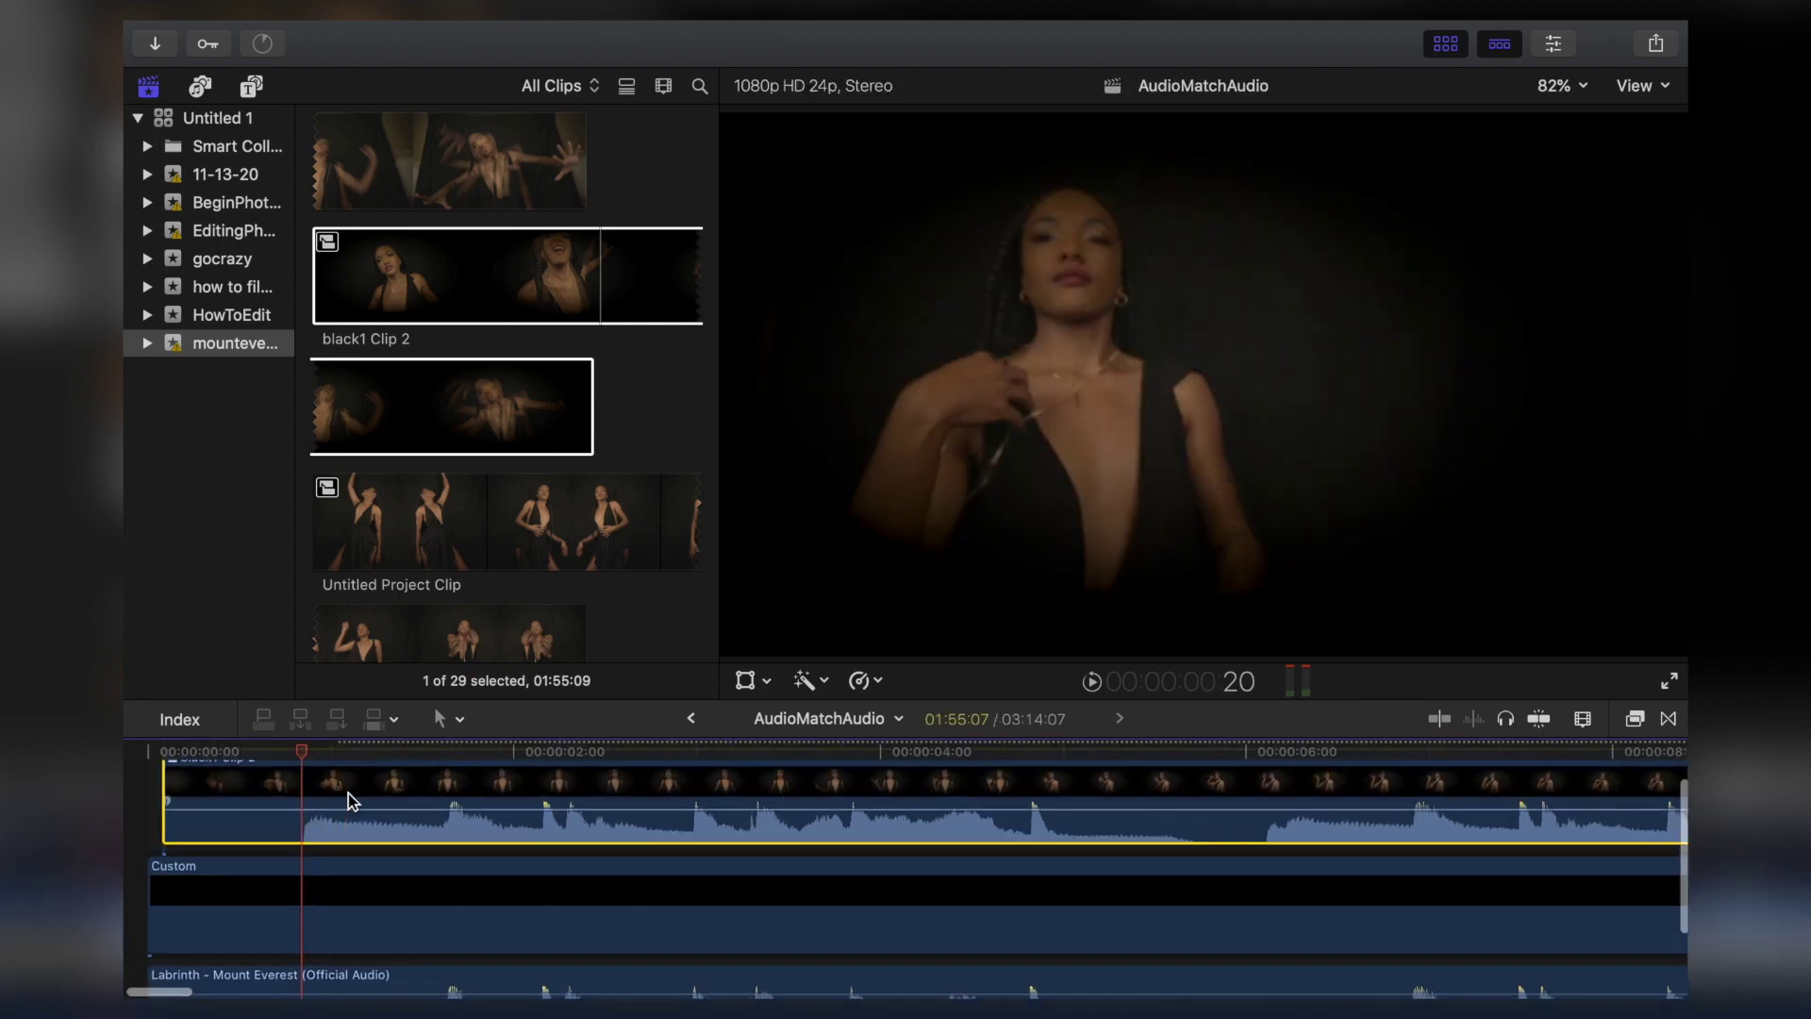
{"action": "left_click", "coordinate": [347, 794]}
{"action": "left_click_drag", "start_coordinate": [347, 792], "coordinate": [349, 791]}
{"action": "scroll", "coordinate": [349, 791], "scroll_direction": "down", "scroll_amount": 2}
{"action": "left_click", "coordinate": [279, 748]}
{"action": "key", "text": "space"}
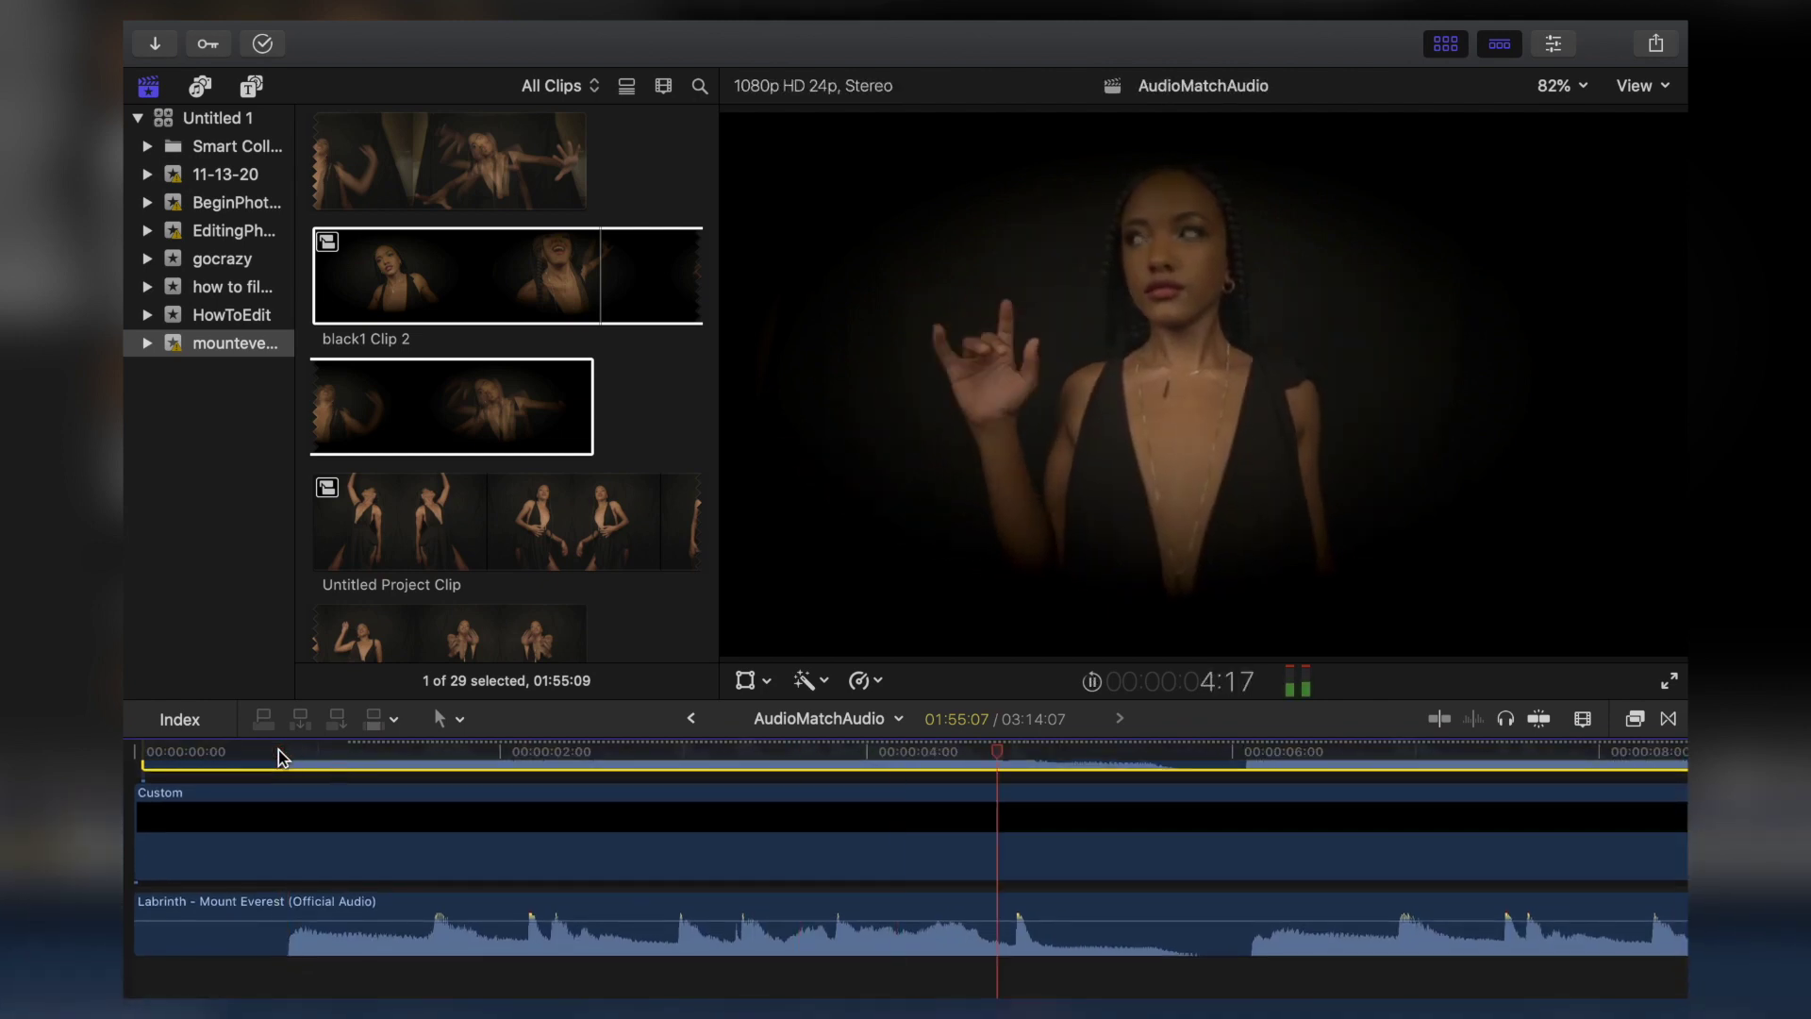
{"action": "key", "text": "space"}
- Lower the black1 Clip 2 audio level to silence and play back the video against the Mount Everest track
{"action": "scroll", "coordinate": [307, 783], "scroll_direction": "up", "scroll_amount": 2}
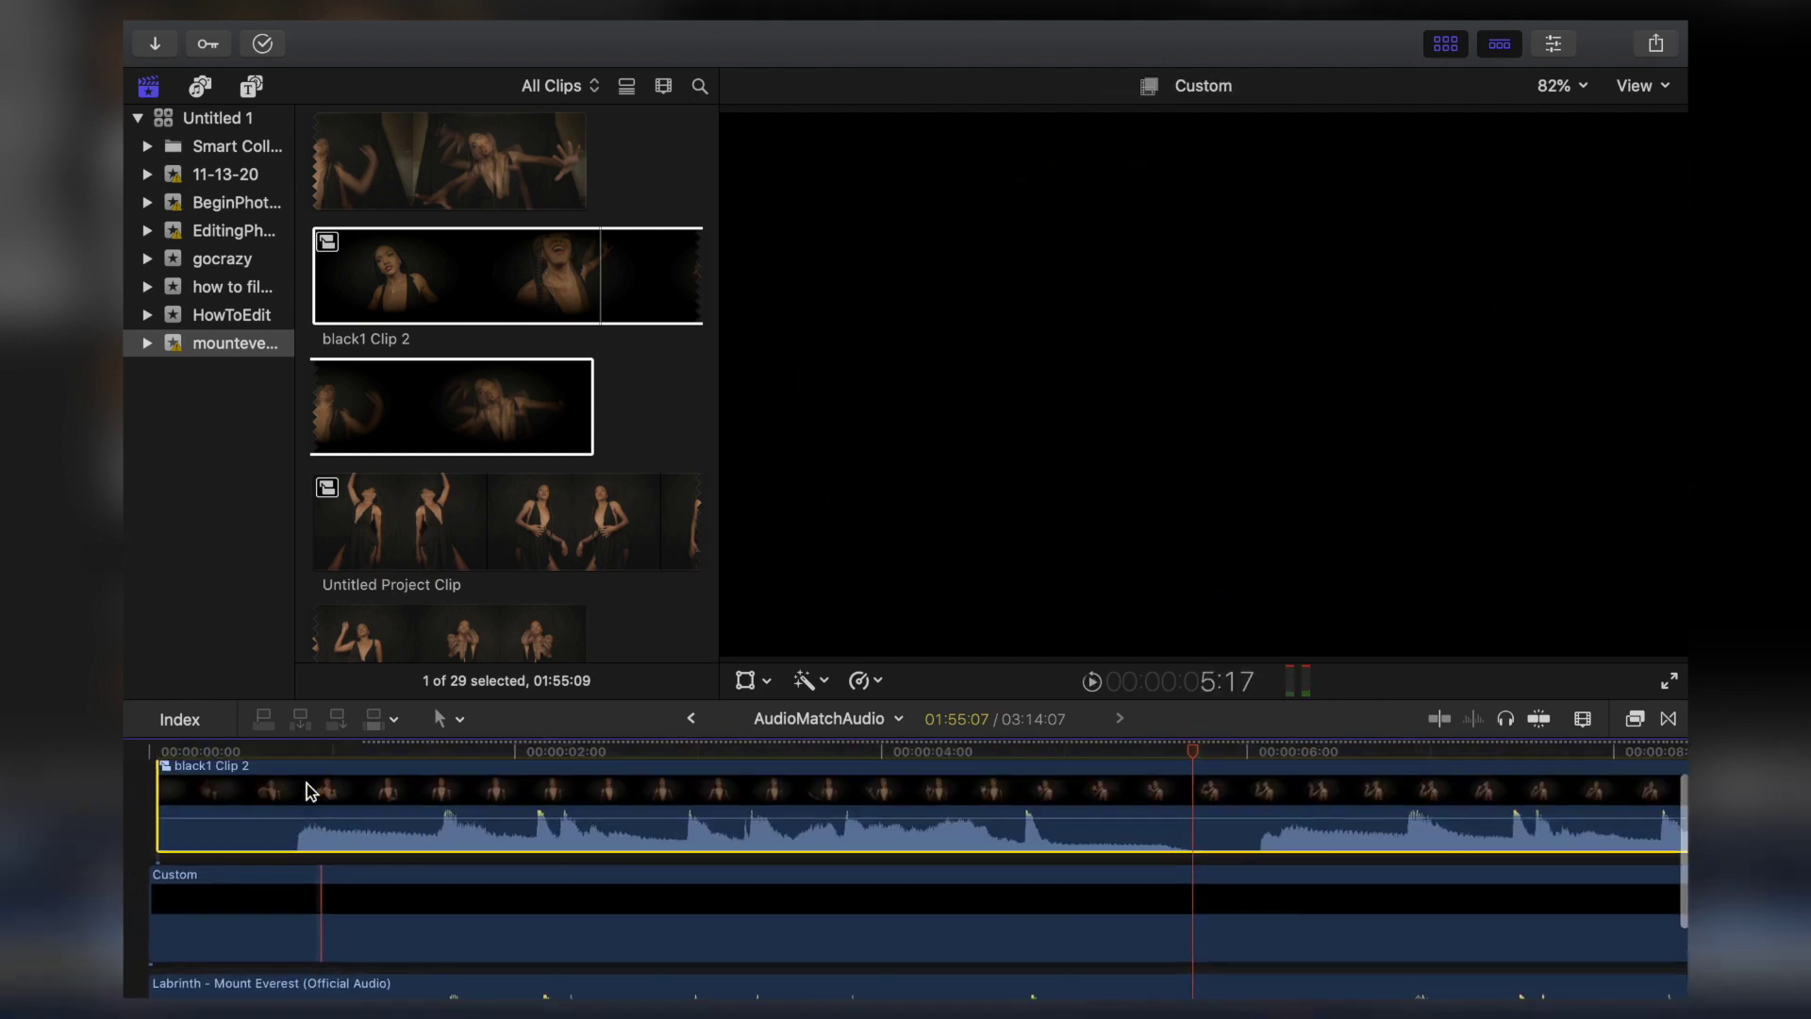
{"action": "scroll", "coordinate": [308, 783], "scroll_direction": "up", "scroll_amount": 1}
{"action": "left_click_drag", "start_coordinate": [317, 829], "coordinate": [319, 925]}
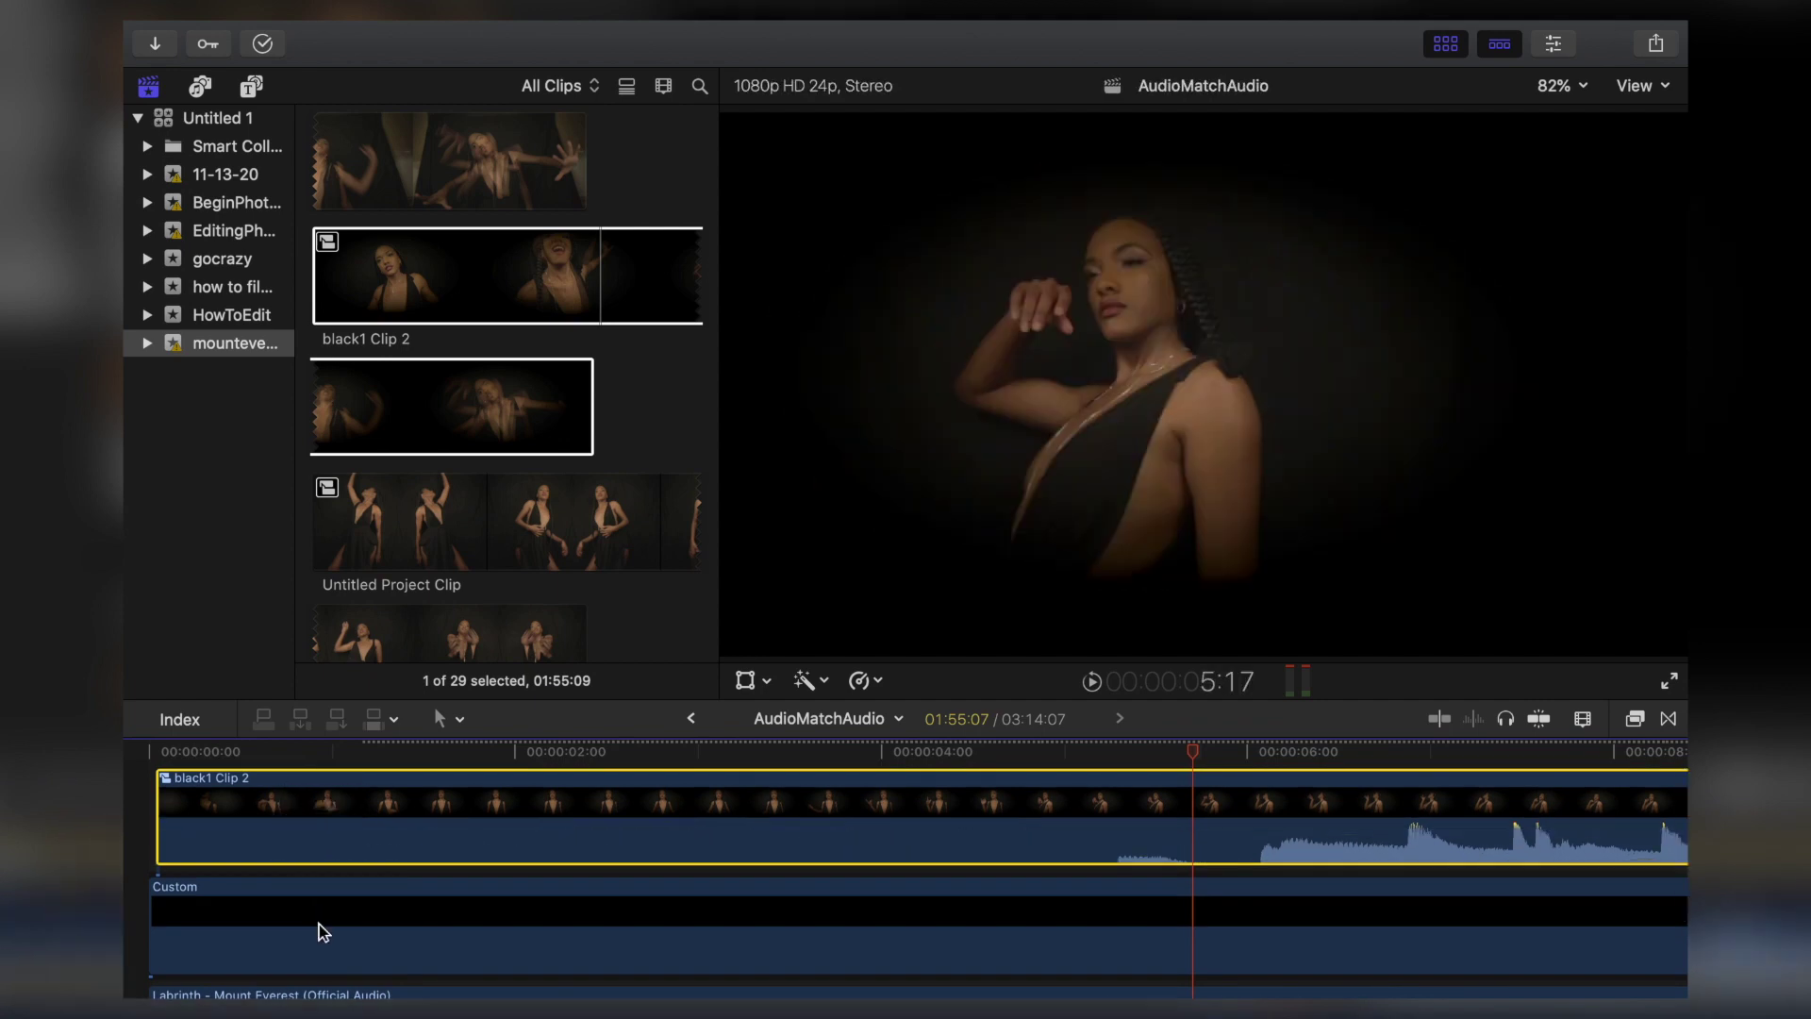
{"action": "scroll", "coordinate": [585, 880], "scroll_direction": "down", "scroll_amount": 2}
{"action": "key", "text": "space"}
{"action": "scroll", "coordinate": [585, 880], "scroll_direction": "up", "scroll_amount": 2}
{"action": "scroll", "coordinate": [585, 880], "scroll_direction": "right", "scroll_amount": 2}
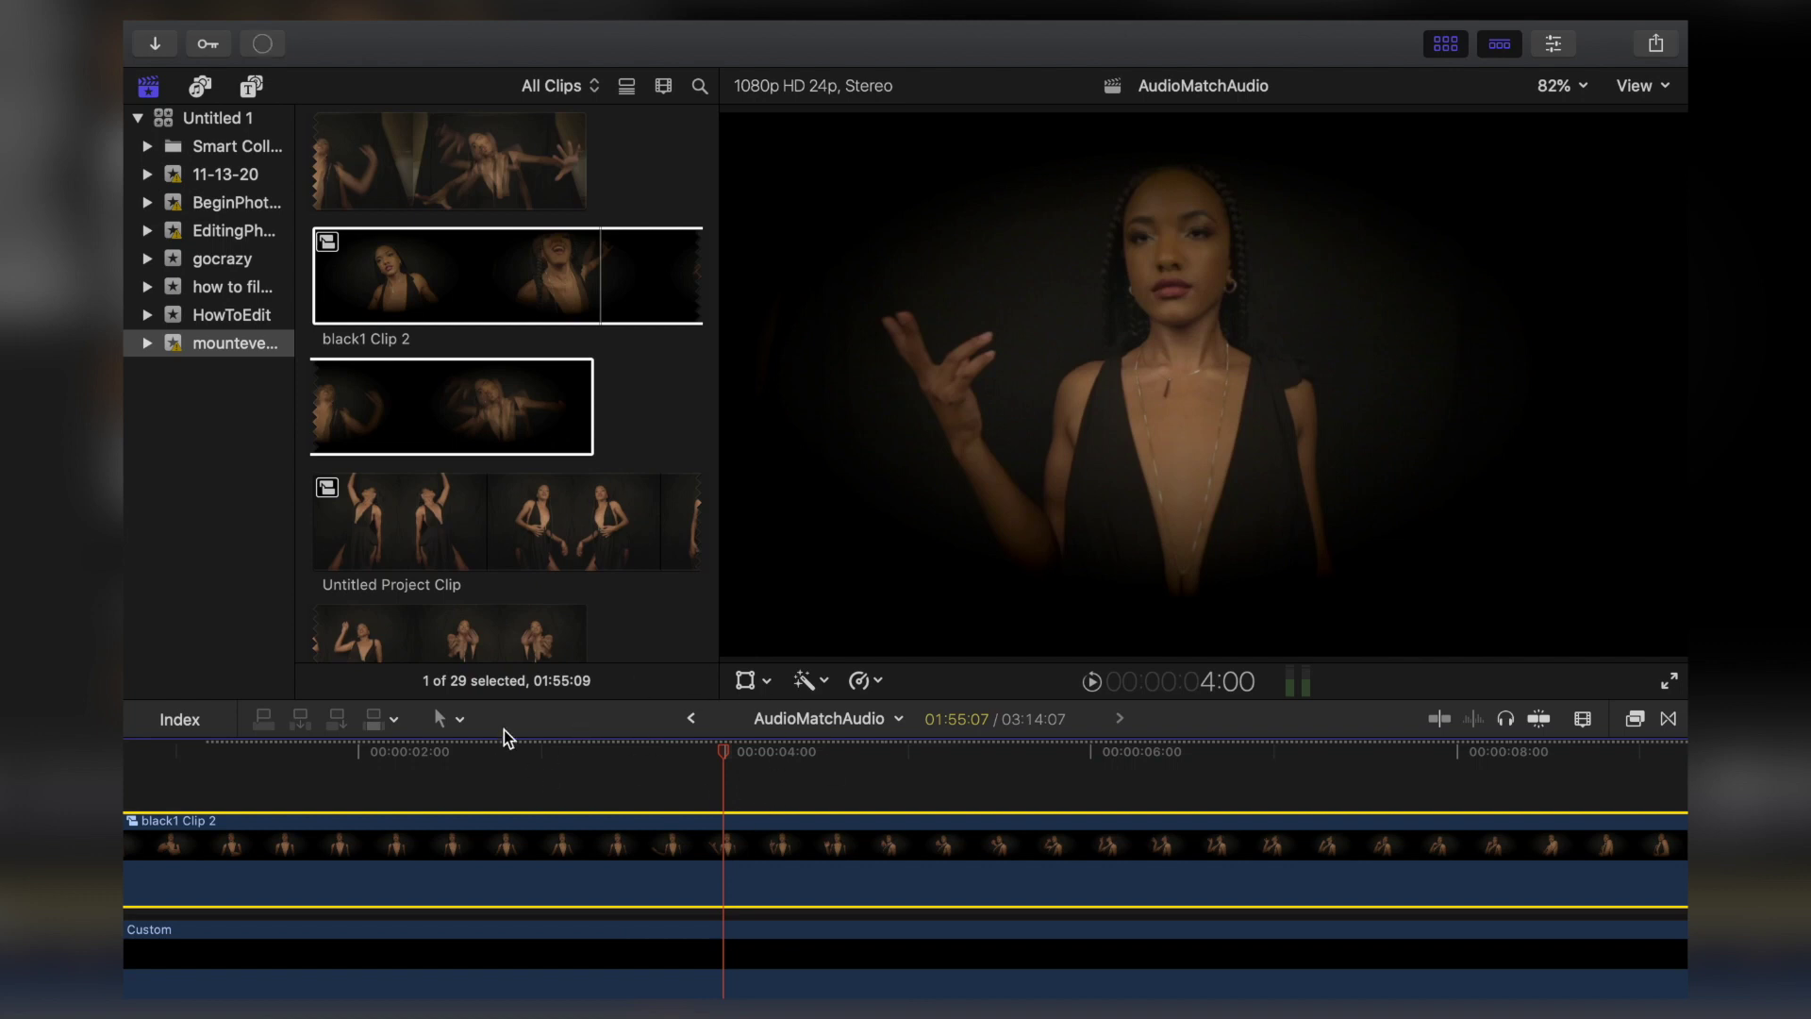
{"action": "scroll", "coordinate": [513, 860], "scroll_direction": "down", "scroll_amount": 3}
{"action": "scroll", "coordinate": [383, 766], "scroll_direction": "left", "scroll_amount": 2}
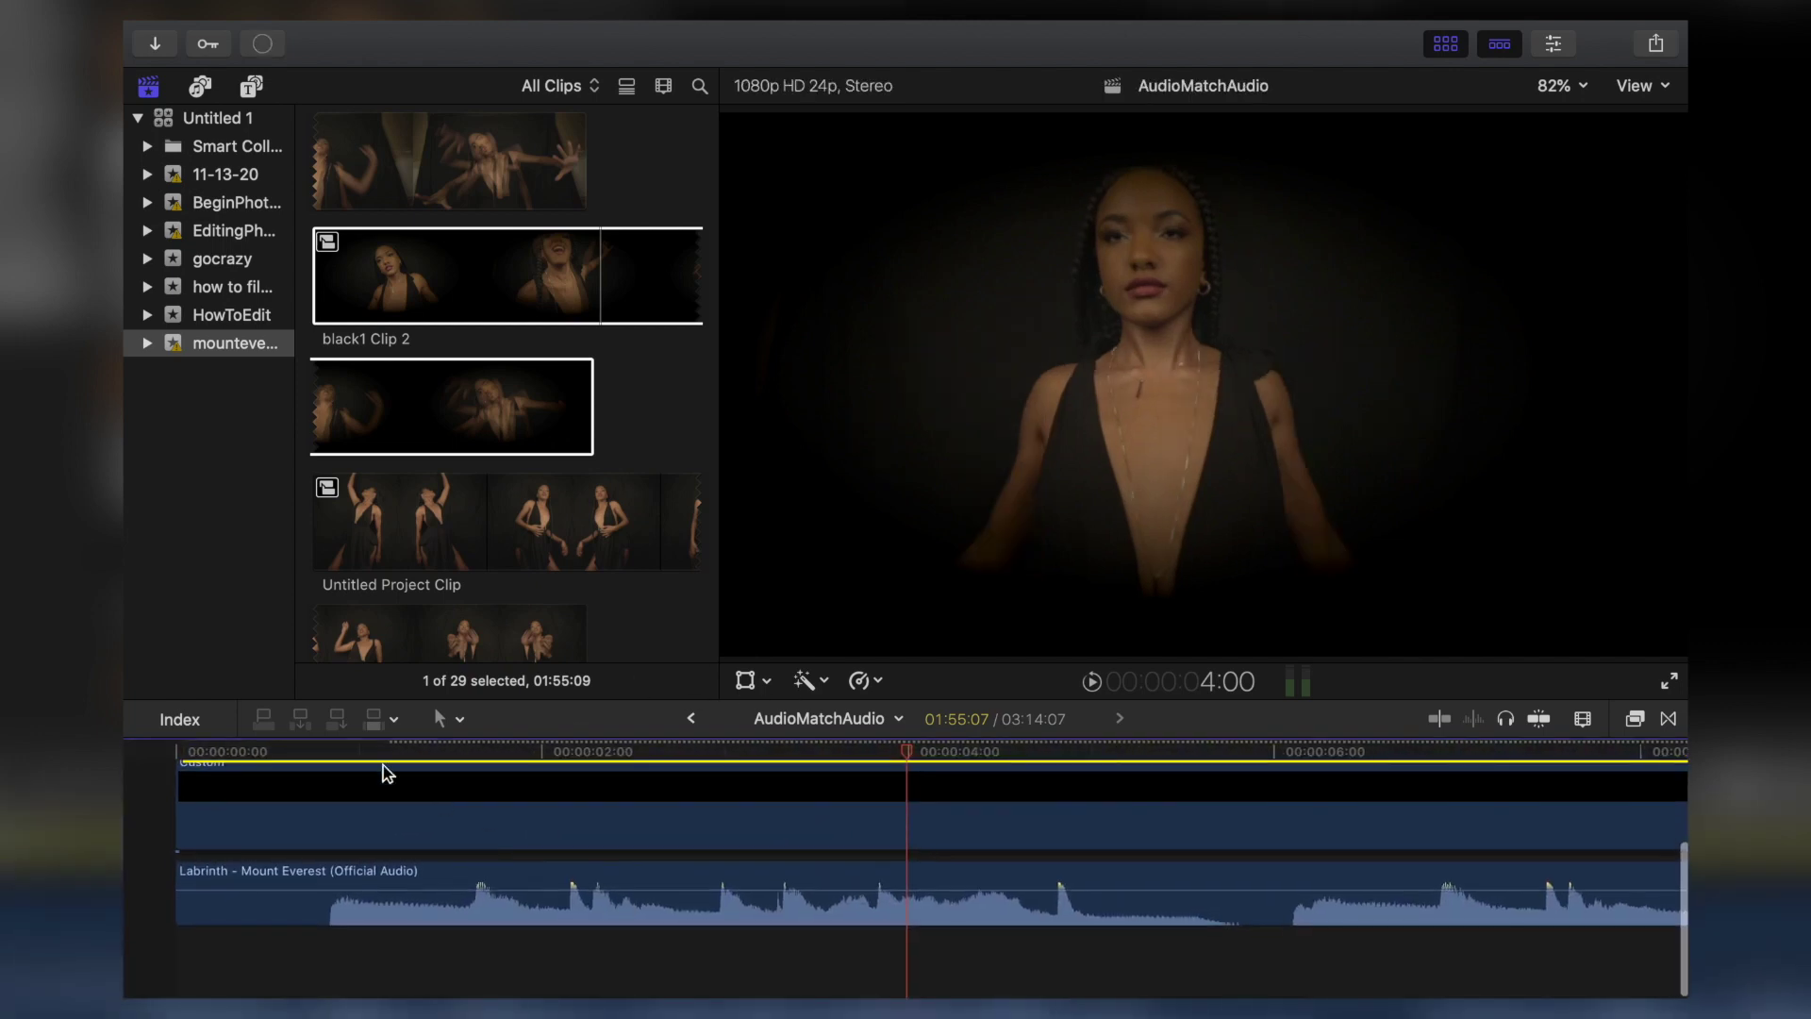
{"action": "double_click", "coordinate": [319, 764]}
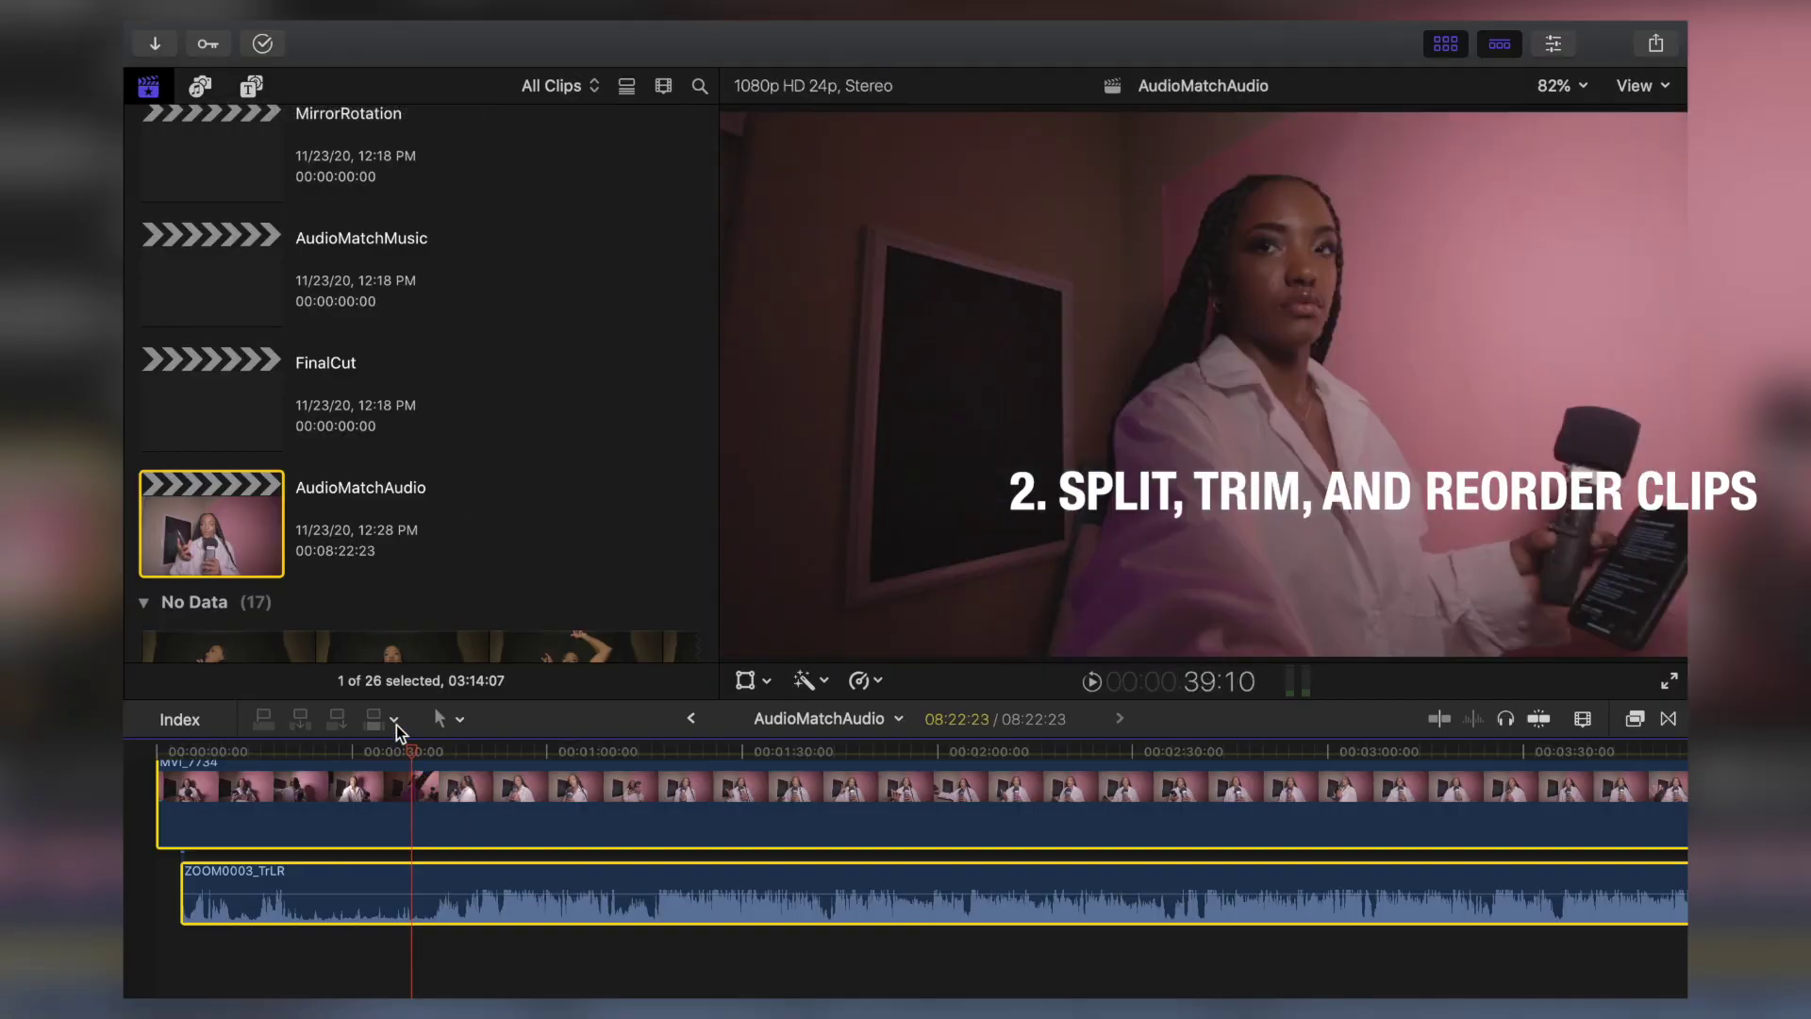
- Hide the browser, locate 43:18 where the speech begins, and trim the starts of ZOOM0003_TrLR and MVI_7734 to that point
{"action": "left_click", "coordinate": [1451, 45]}
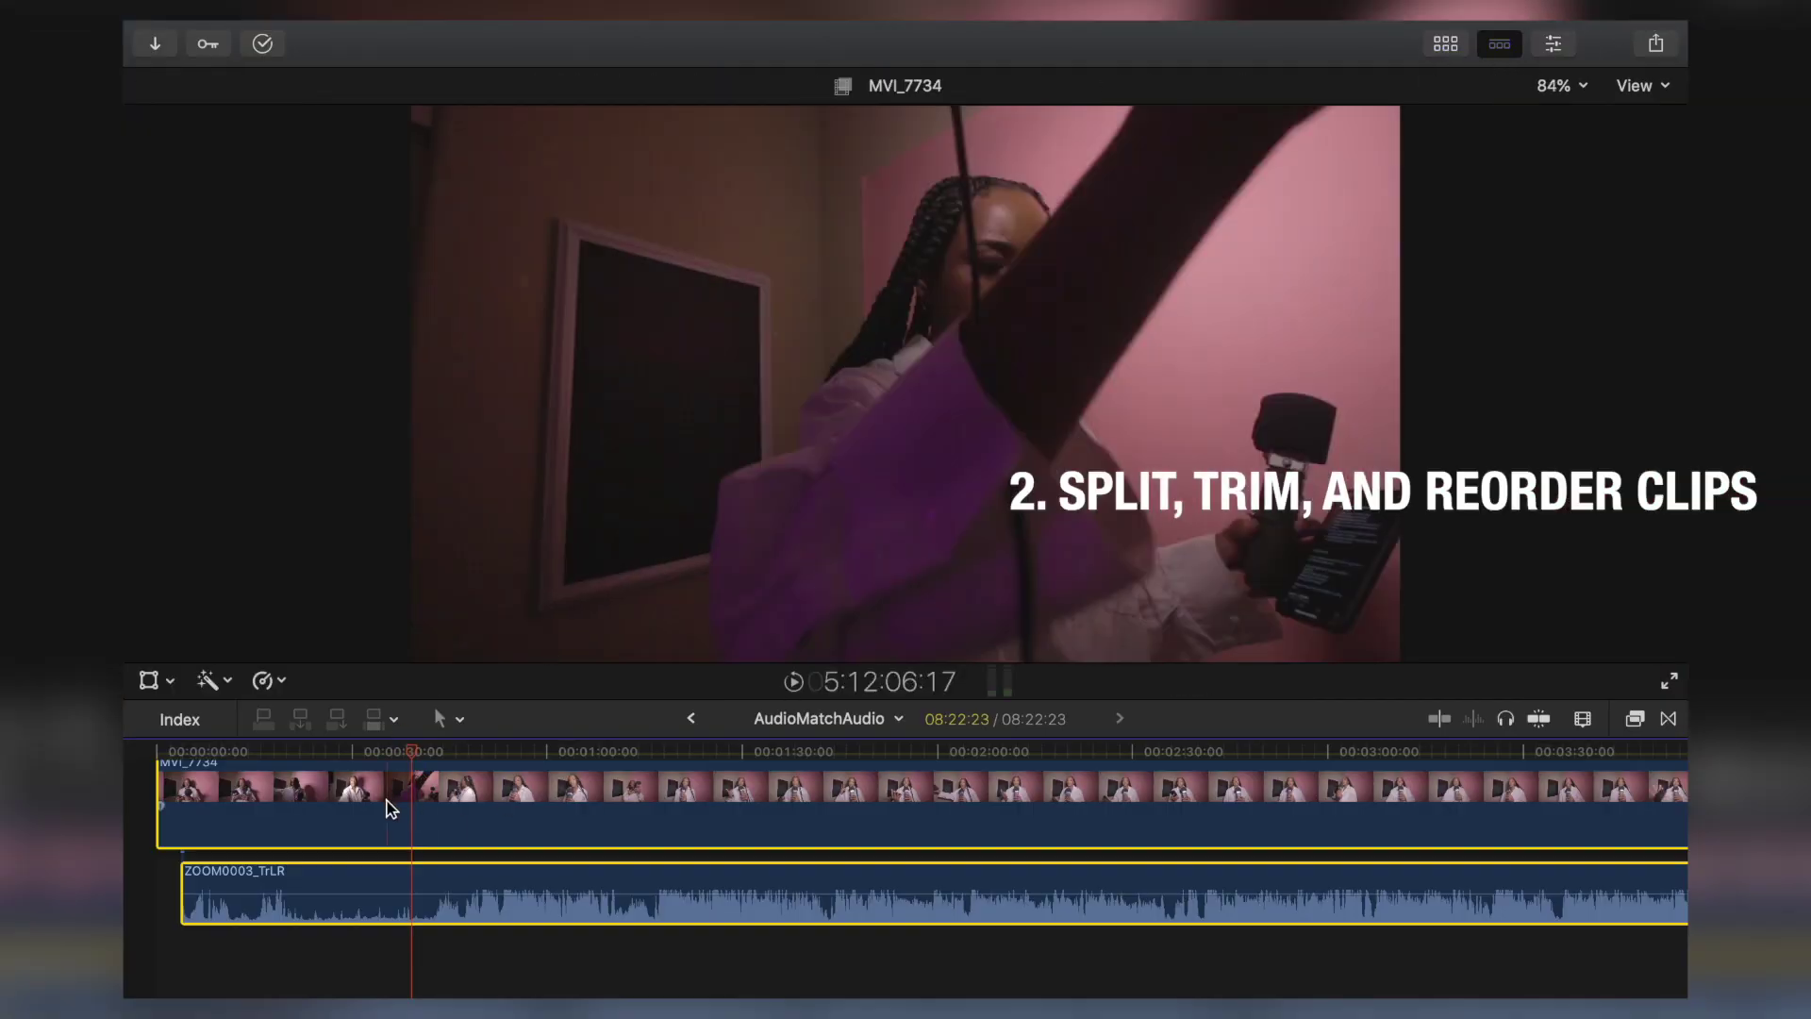
{"action": "scroll", "coordinate": [387, 798], "scroll_direction": "up", "scroll_amount": 3}
{"action": "left_click_drag", "start_coordinate": [421, 752], "coordinate": [441, 751]}
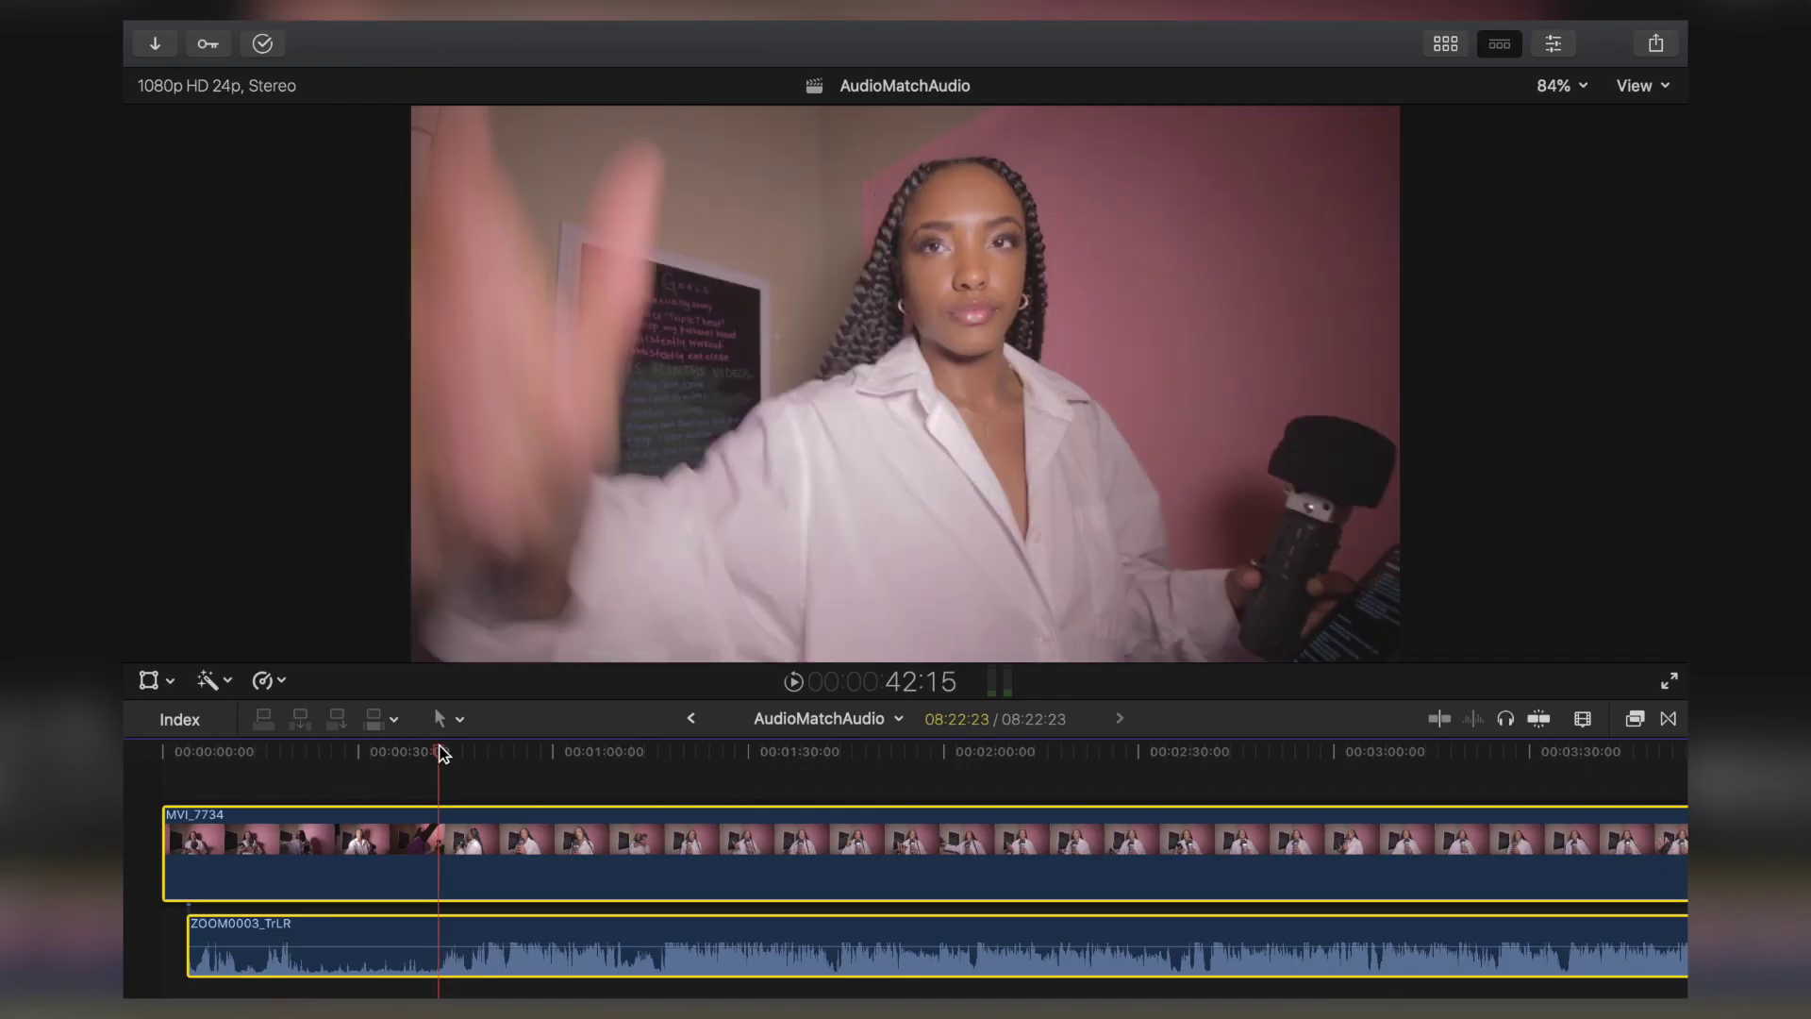
{"action": "left_click_drag", "start_coordinate": [439, 746], "coordinate": [432, 744]}
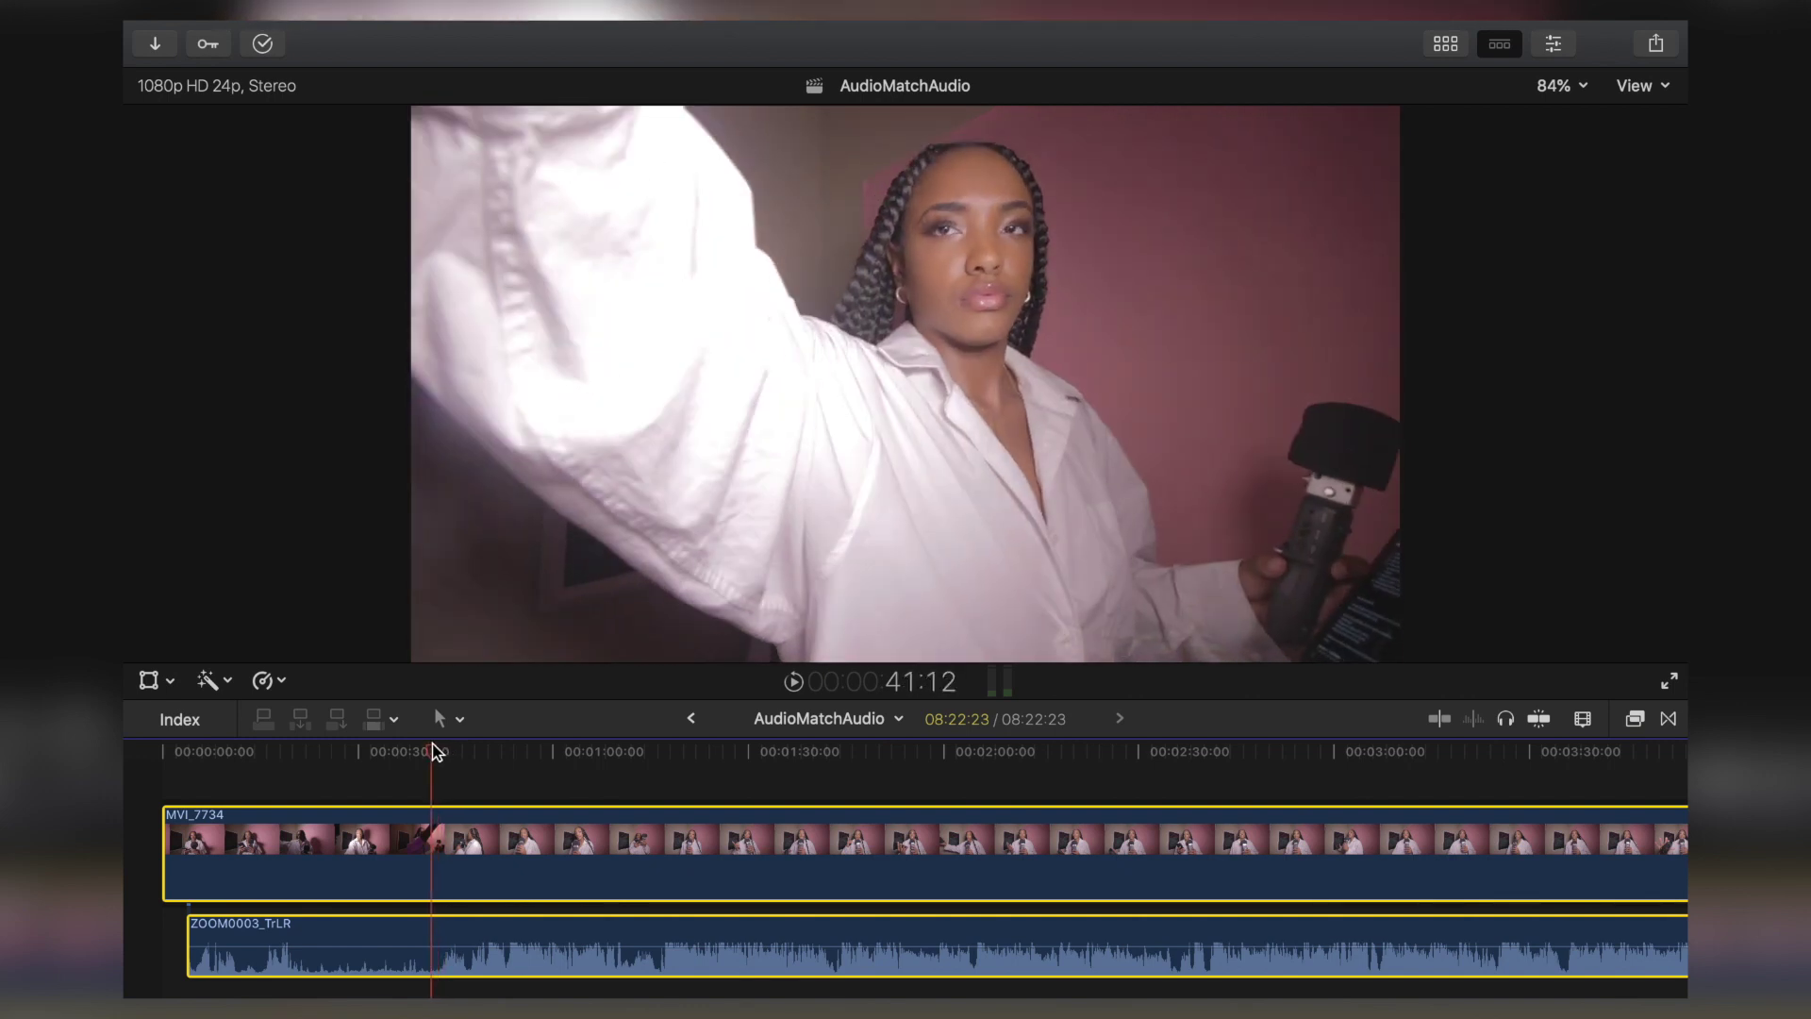
{"action": "key", "text": "space"}
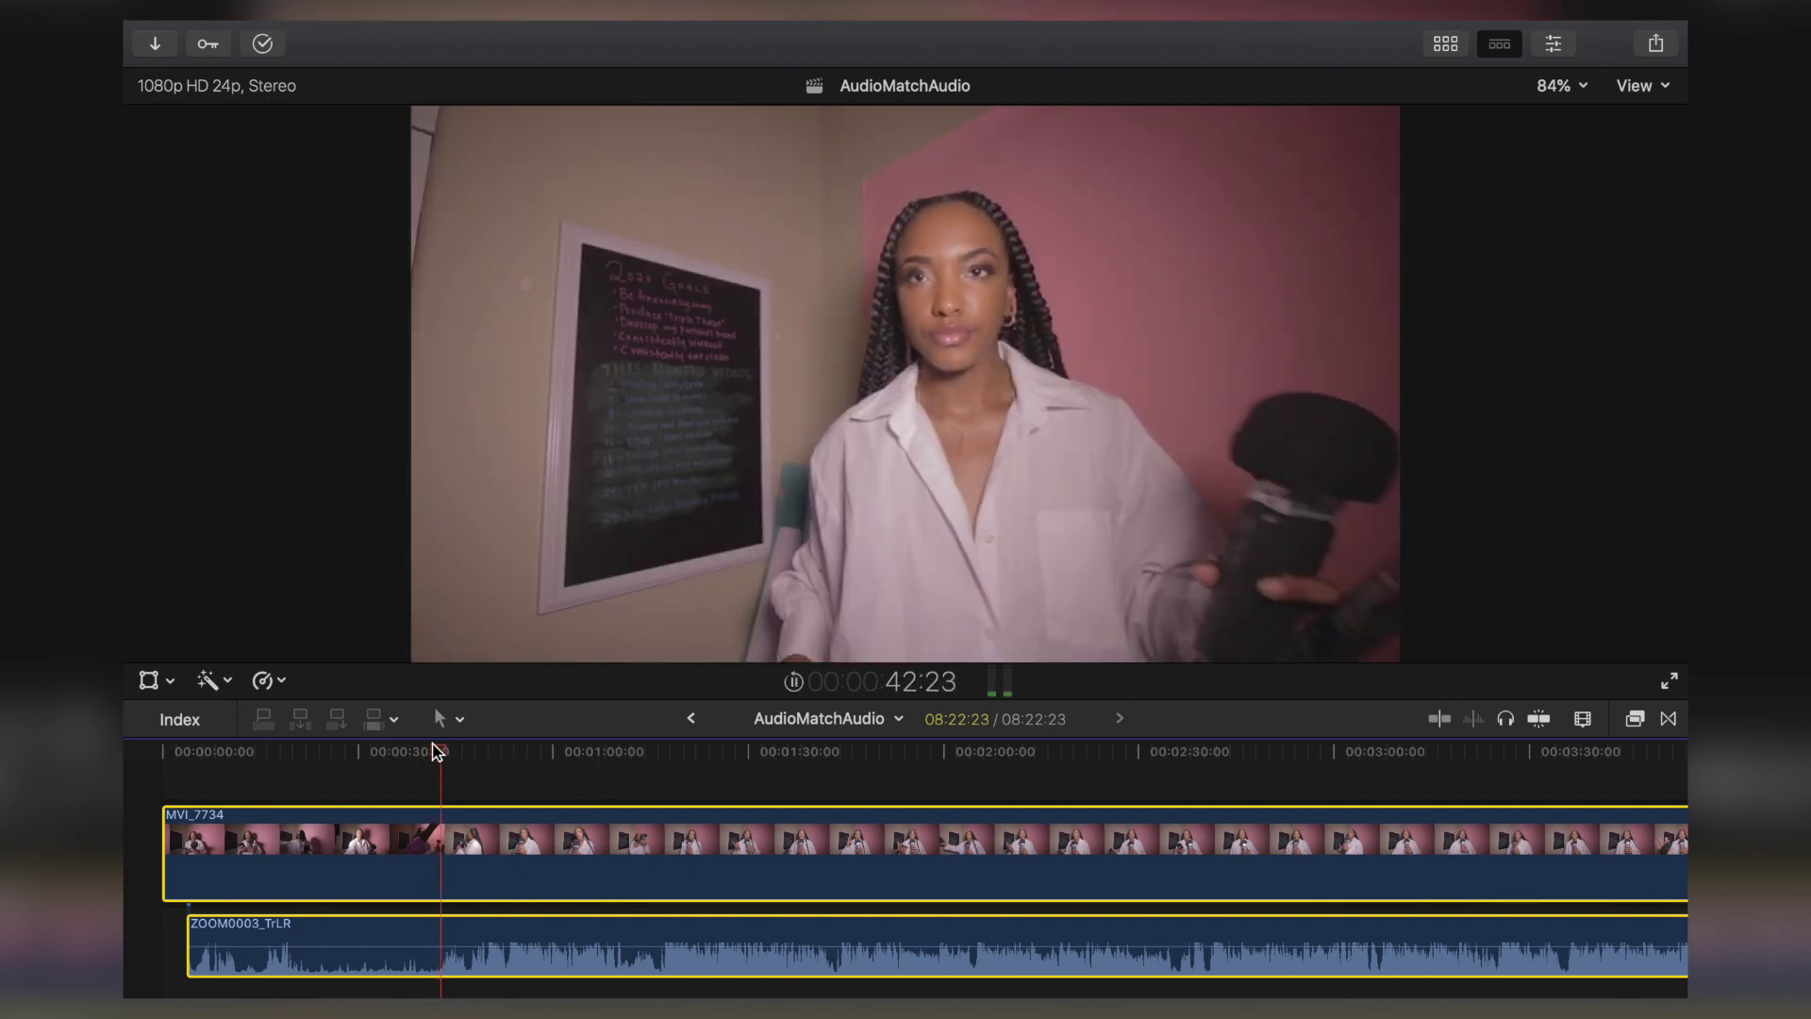
{"action": "left_click_drag", "start_coordinate": [446, 747], "coordinate": [447, 748]}
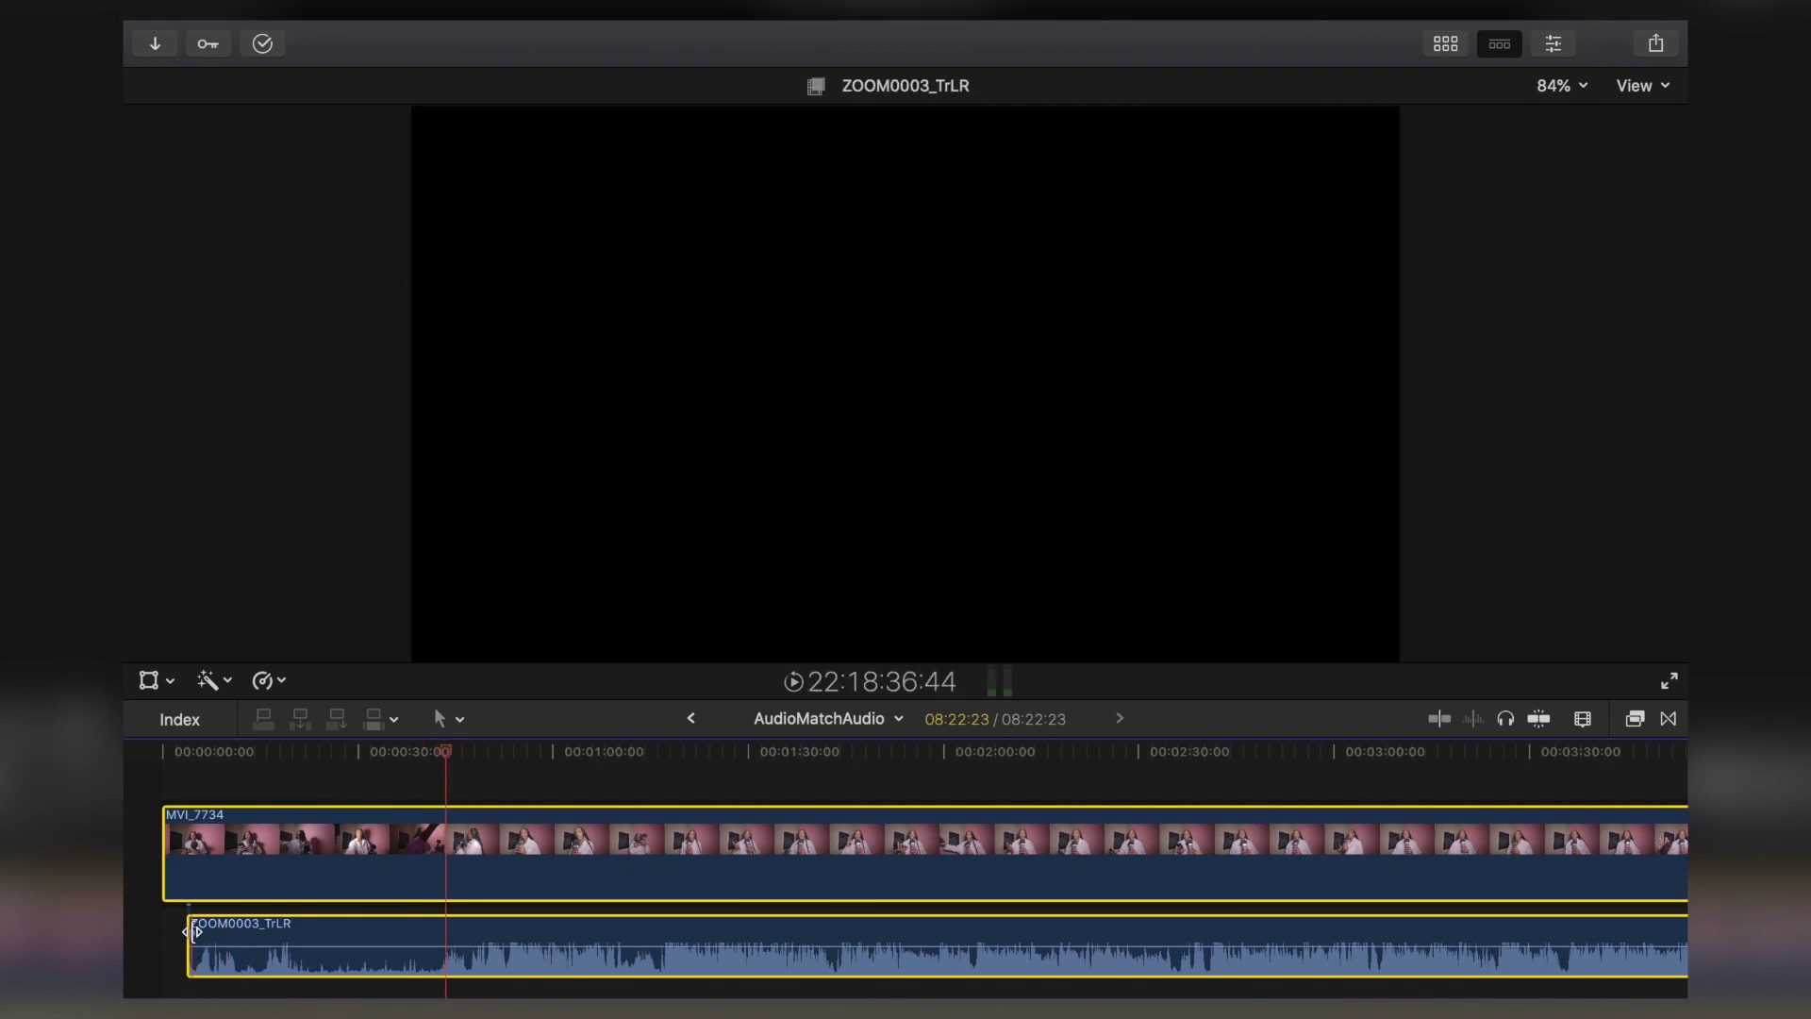
{"action": "left_click_drag", "start_coordinate": [193, 932], "coordinate": [450, 934]}
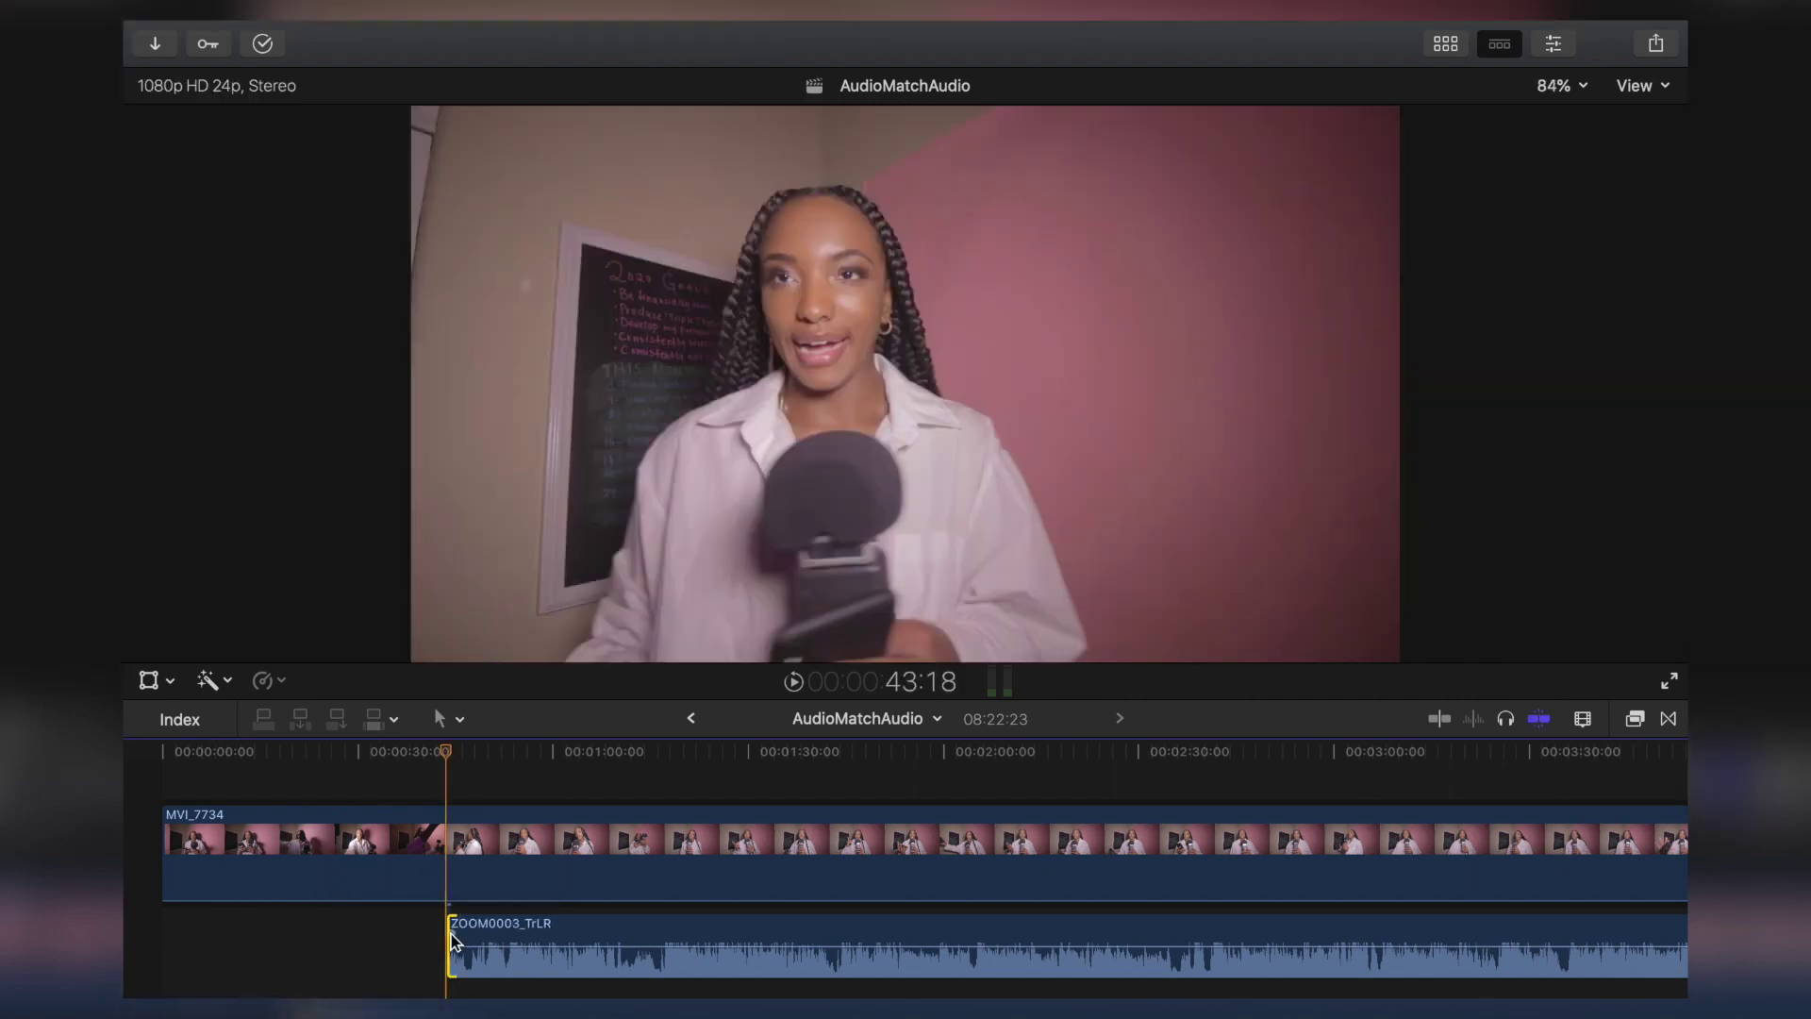
{"action": "left_click_drag", "start_coordinate": [172, 822], "coordinate": [450, 832]}
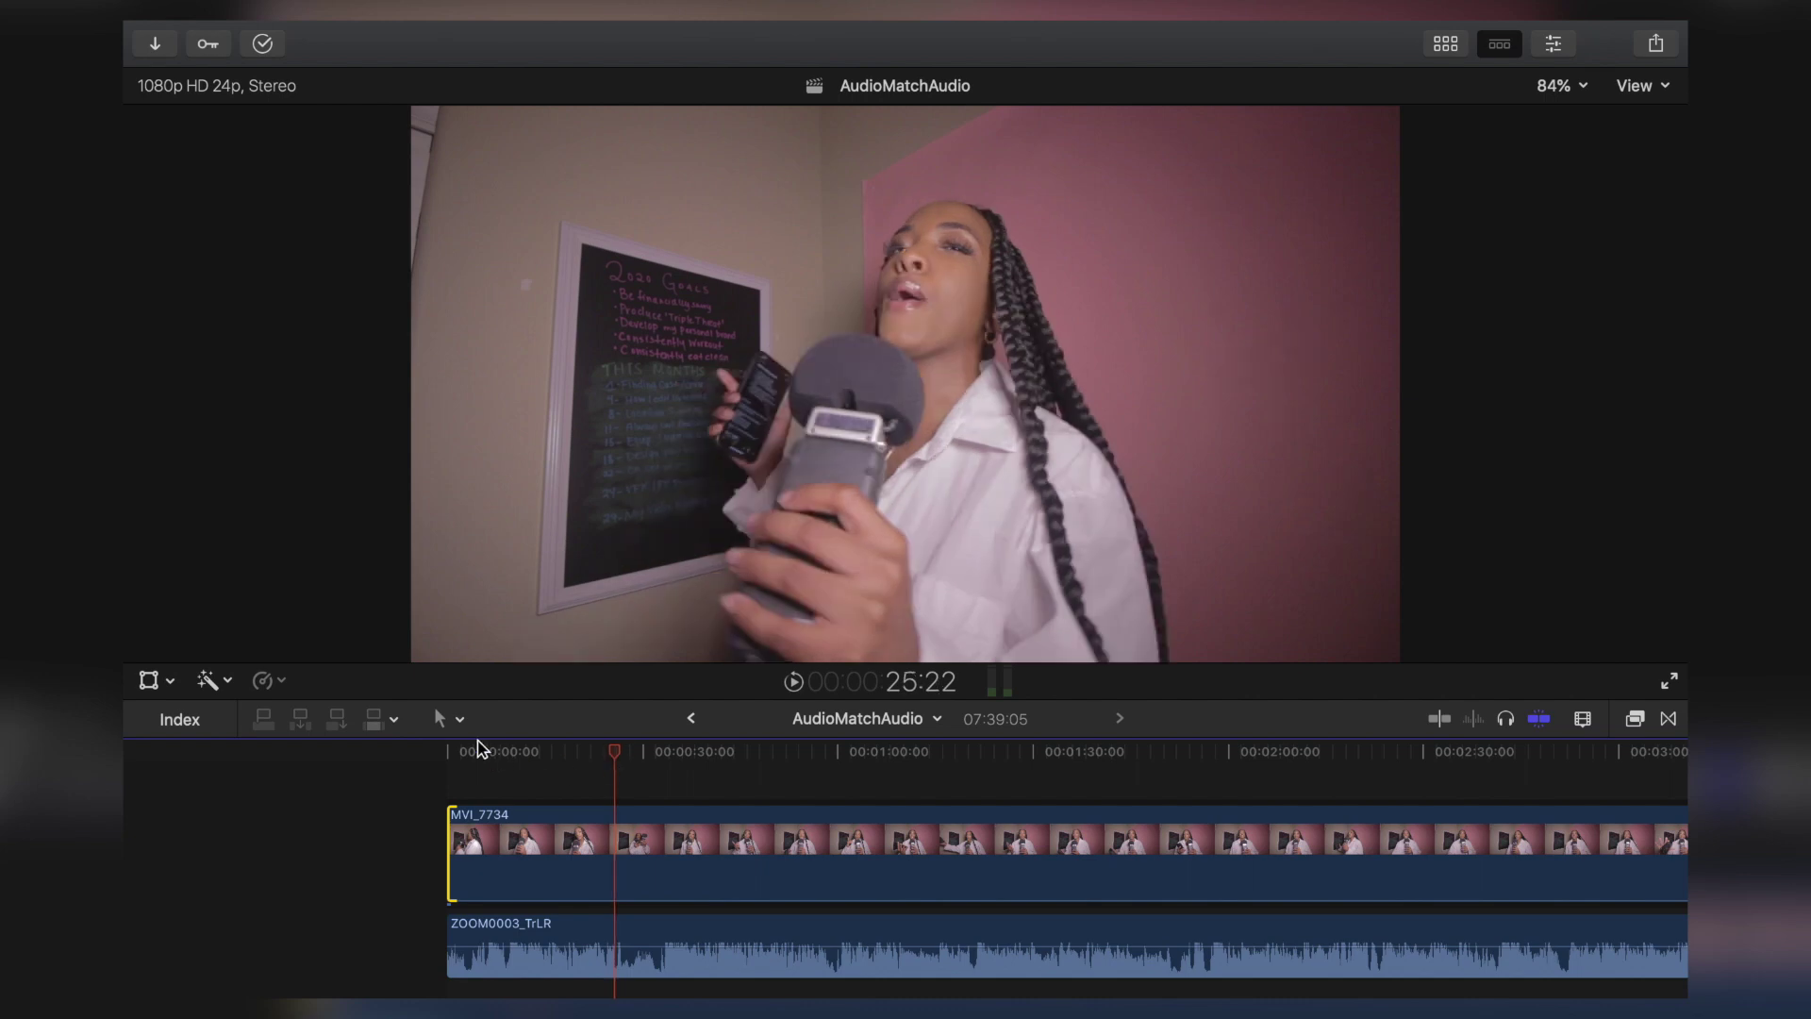
- Split MVI_7734 and ZOOM0003_TrLR at 25:22 with the Blade tool
{"action": "left_click", "coordinate": [460, 721]}
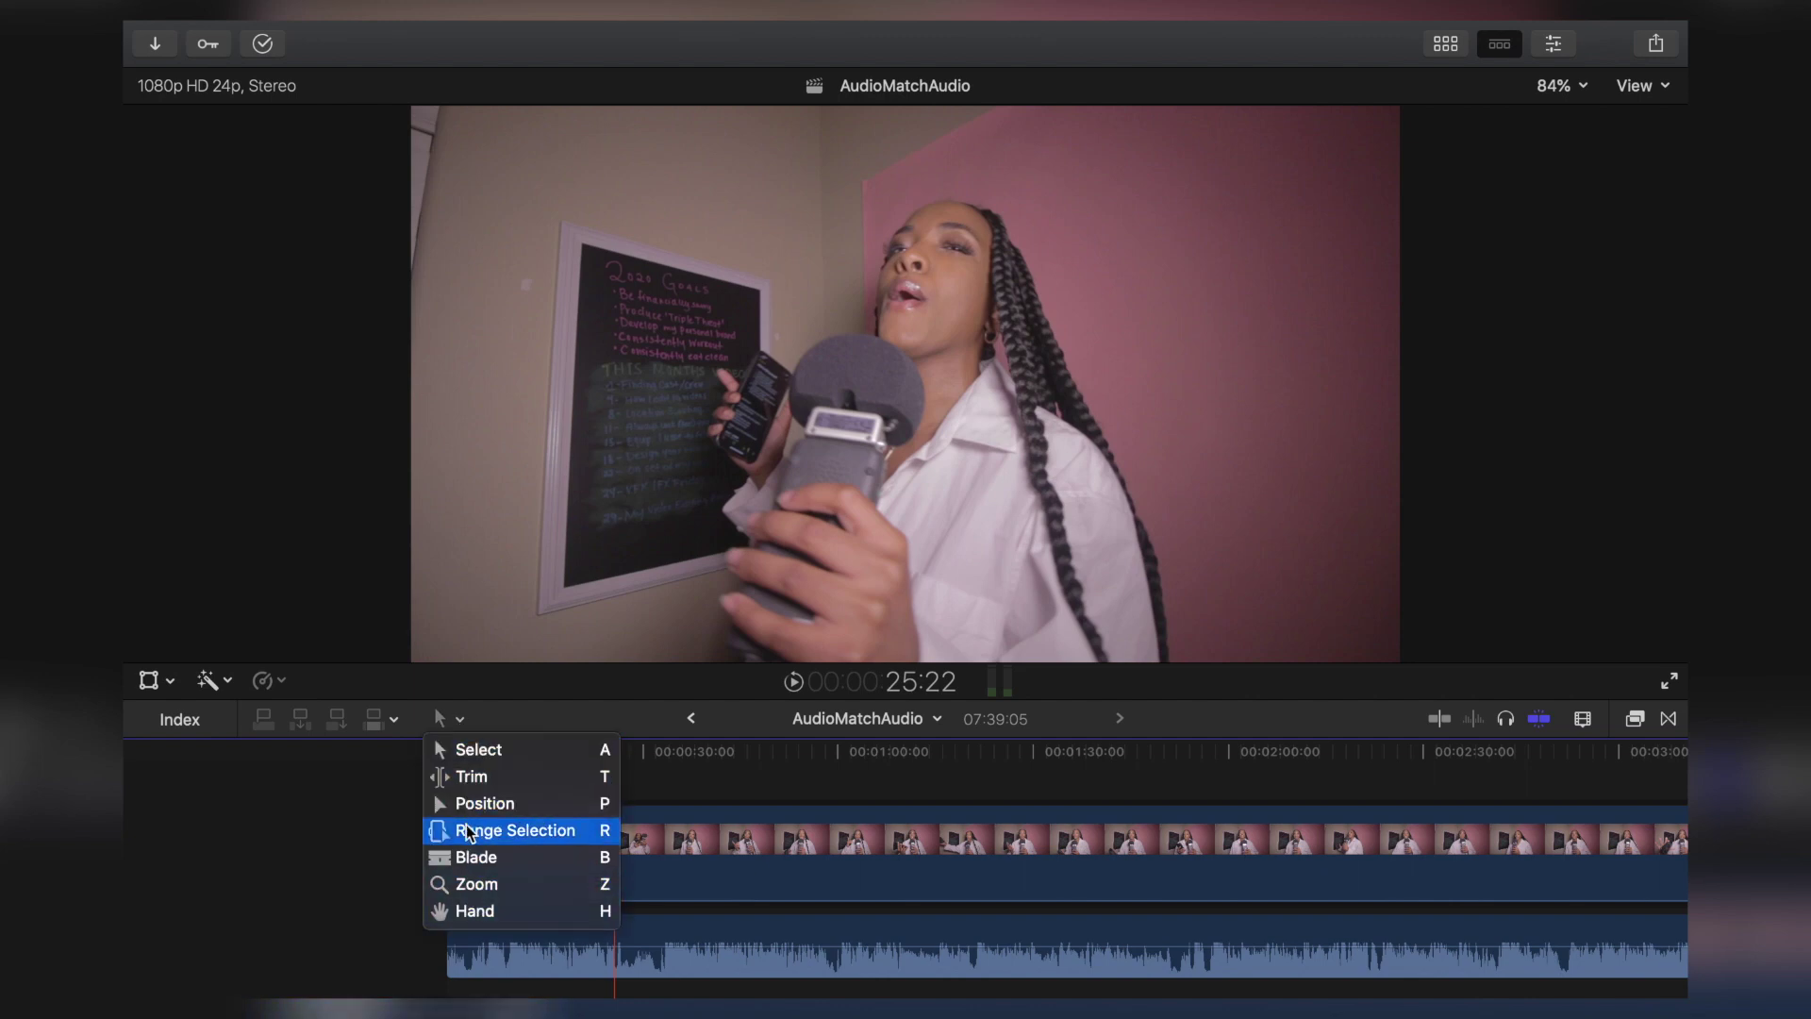
{"action": "left_click", "coordinate": [462, 724]}
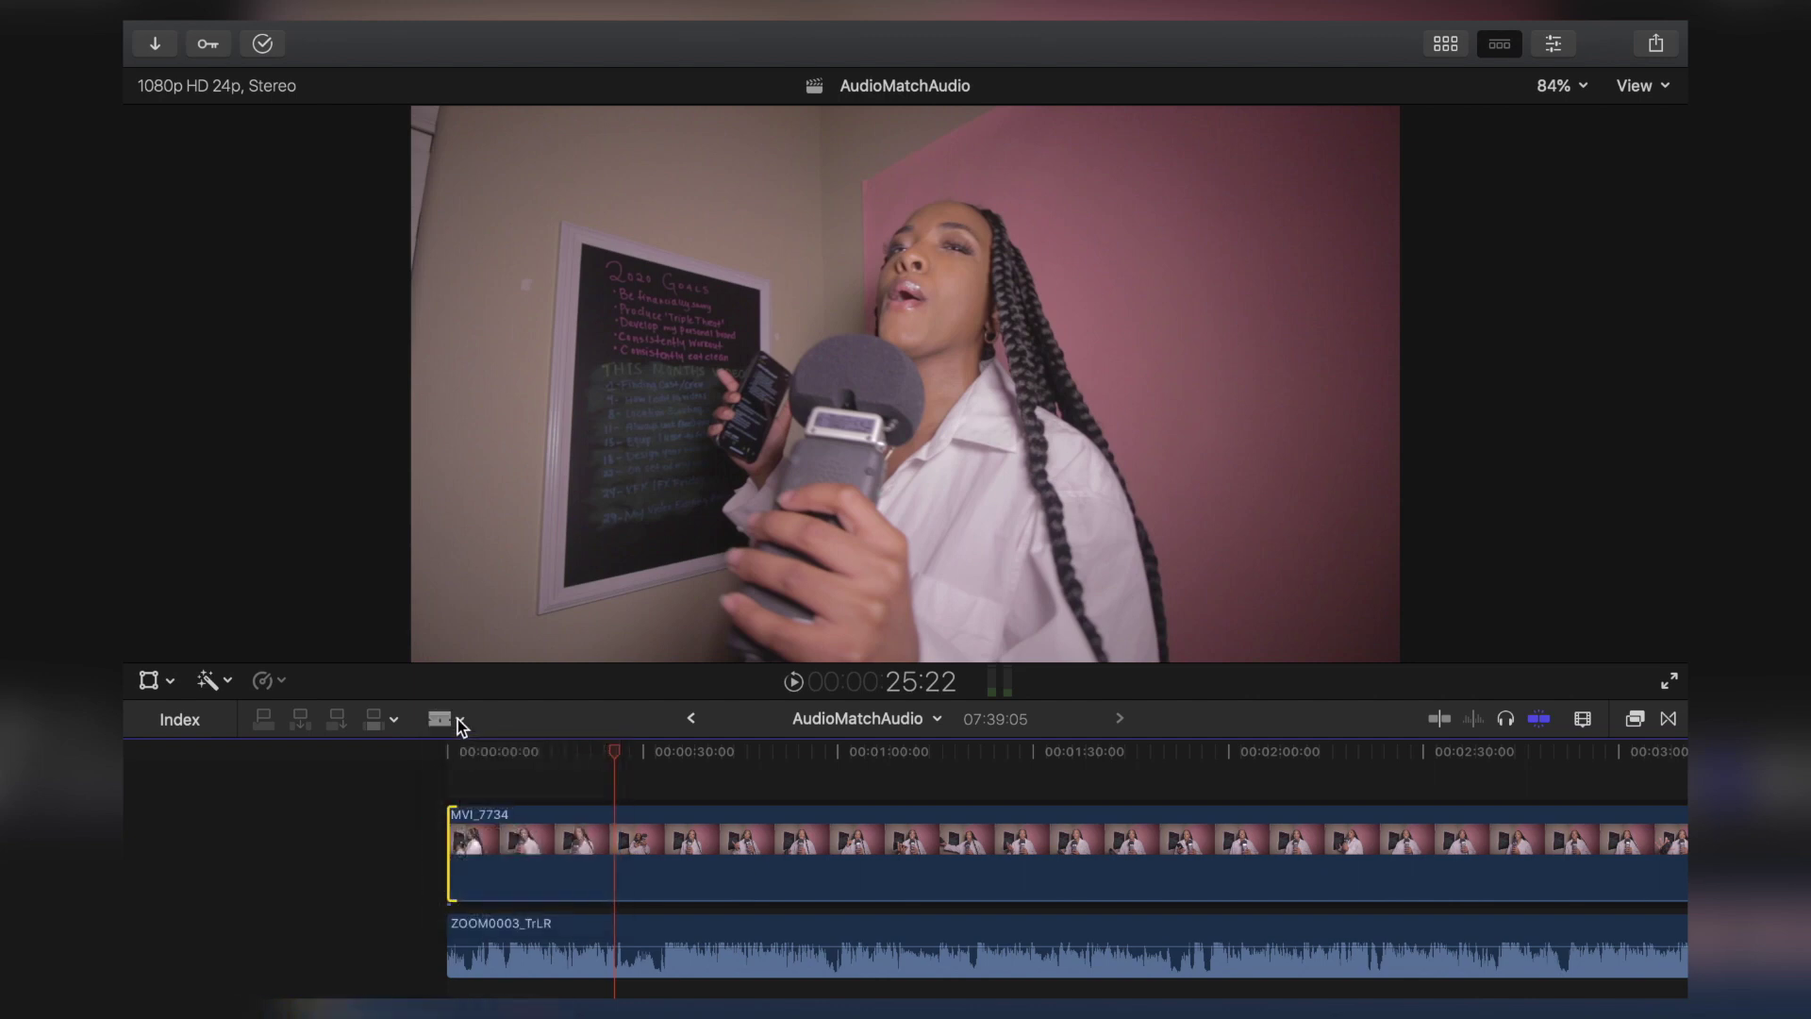
{"action": "left_click", "coordinate": [634, 842]}
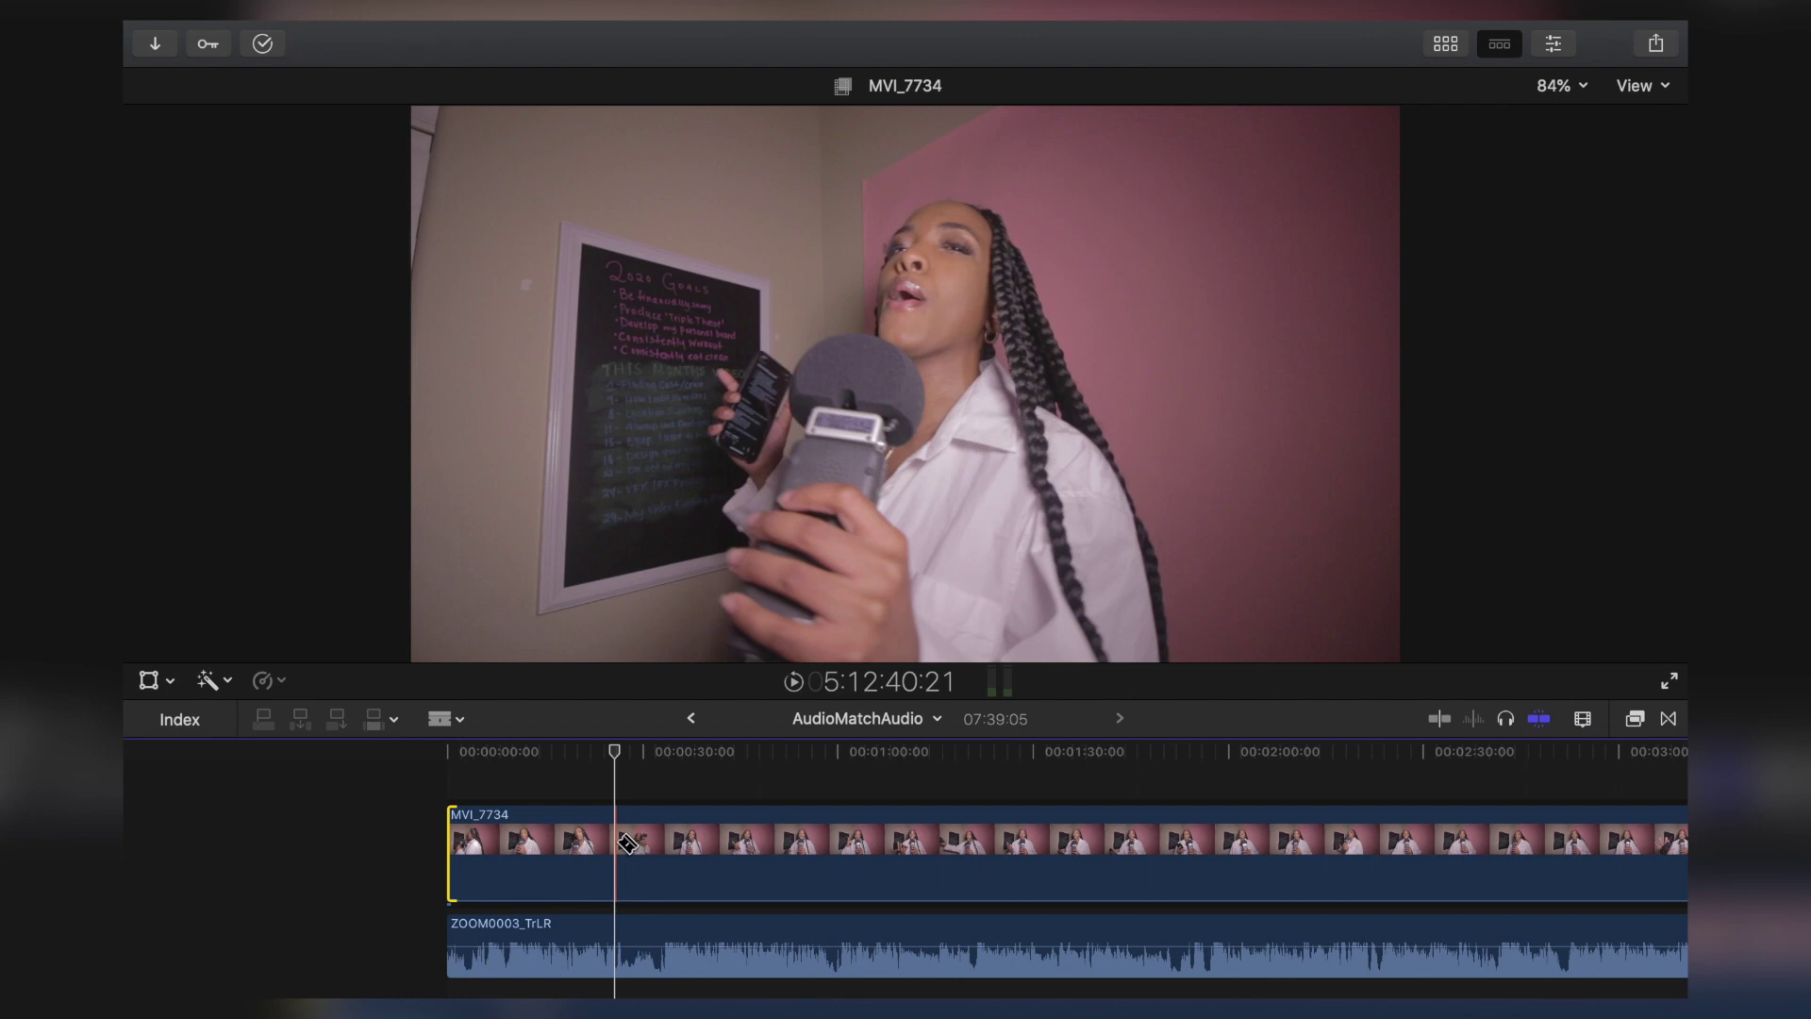
{"action": "left_click", "coordinate": [645, 935]}
{"action": "left_click", "coordinate": [627, 941]}
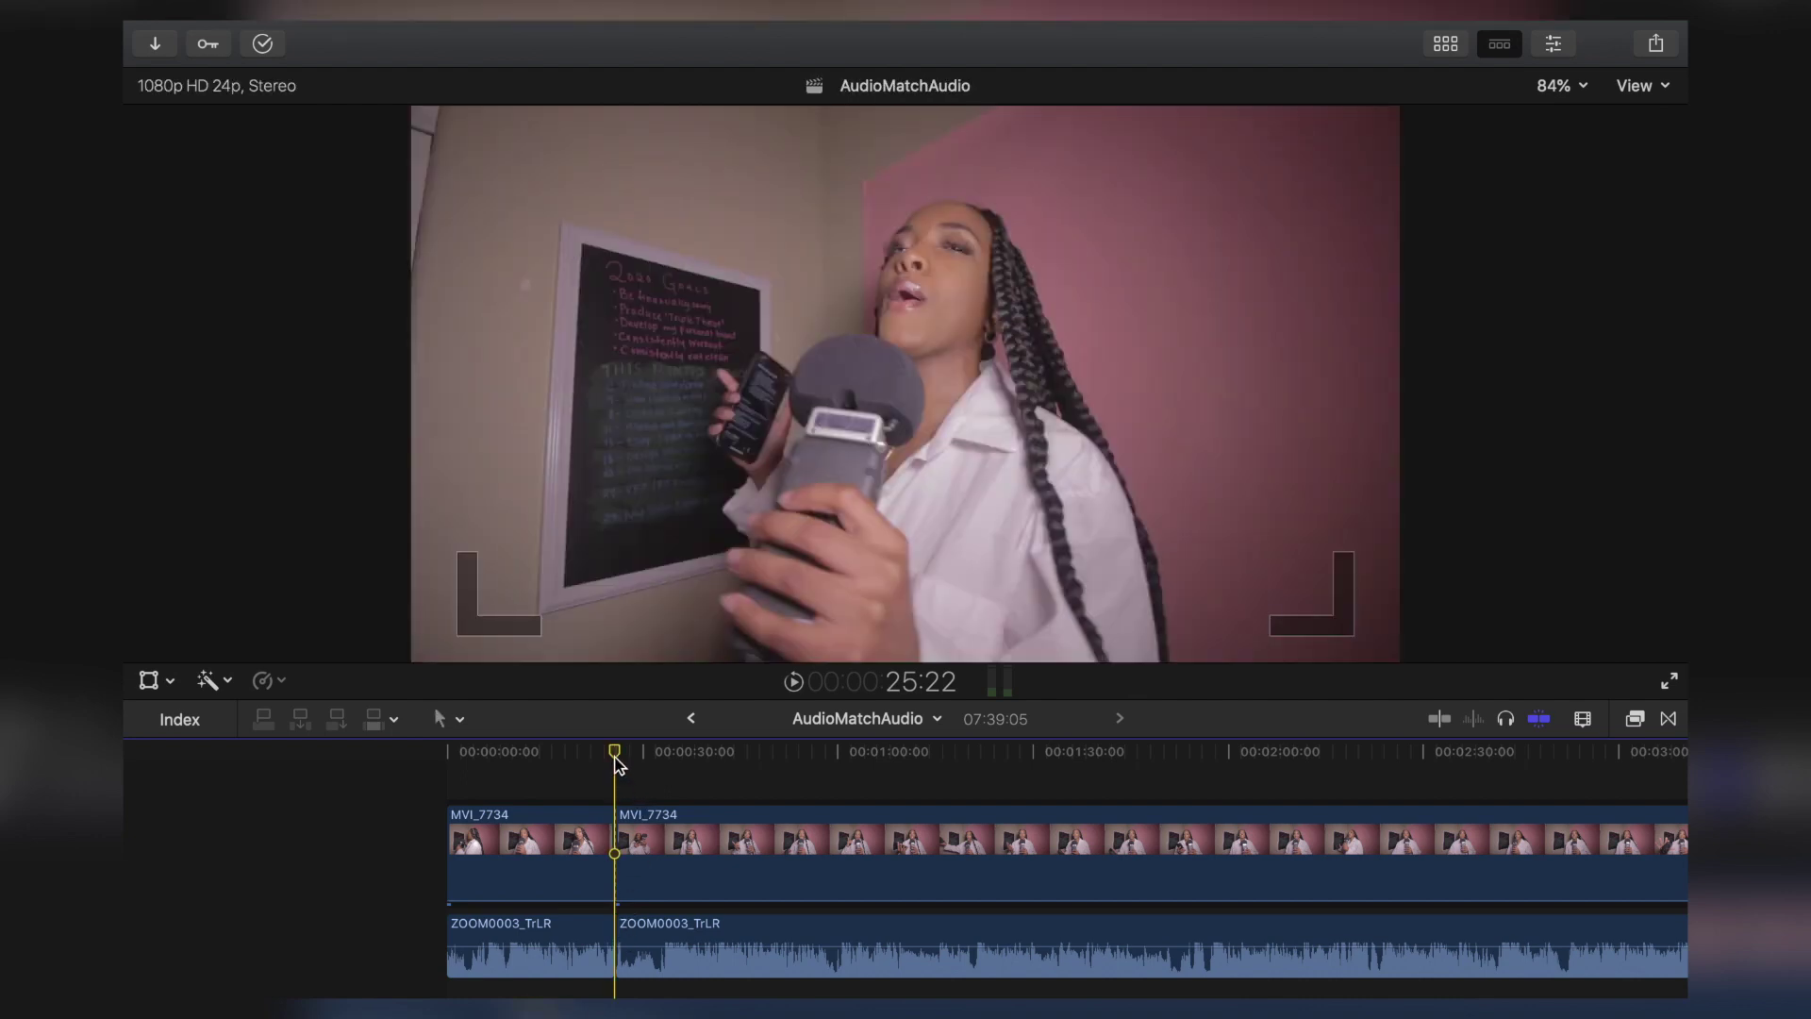
- Split the second MVI_7734 and ZOOM0003_TrLR segments at 33:15
{"action": "left_click_drag", "start_coordinate": [615, 755], "coordinate": [666, 758]}
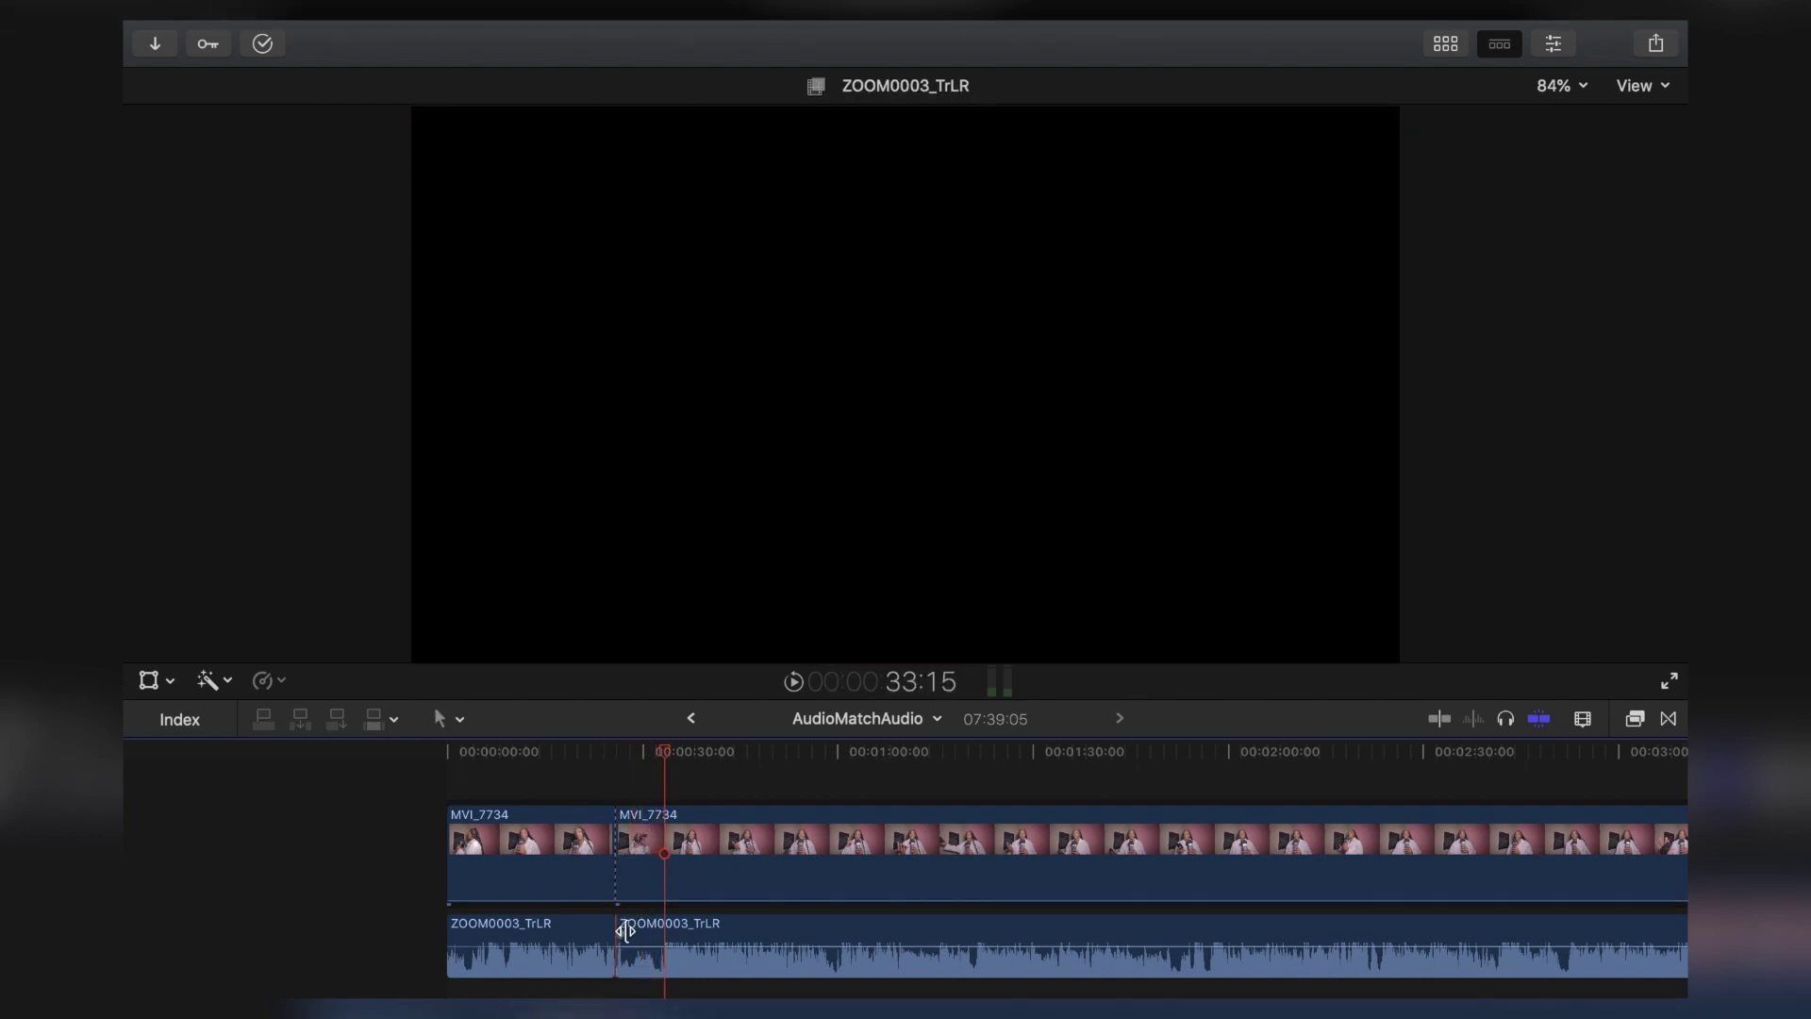
{"action": "key", "text": "b"}
{"action": "left_click", "coordinate": [666, 873]}
{"action": "left_click", "coordinate": [681, 943]}
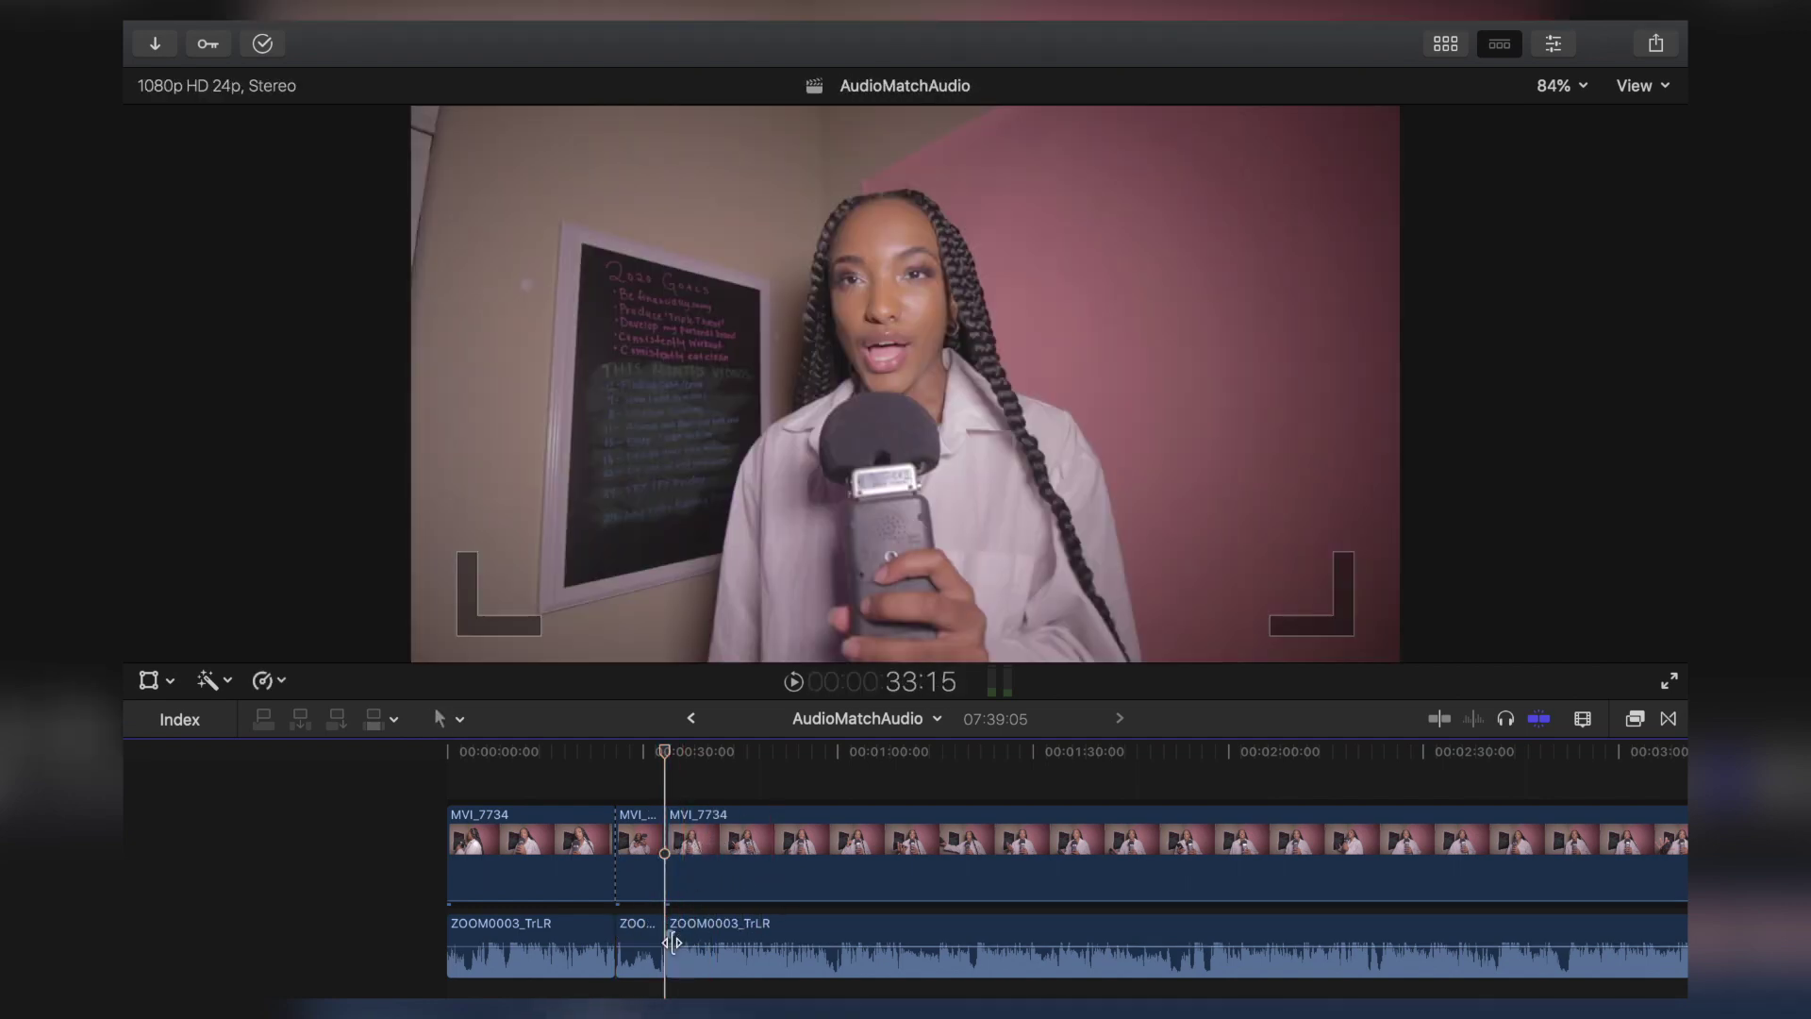
- Delete the video and audio segments between 25:22 and 33:15, and undo the deletion and the cuts at 33:15
{"action": "scroll", "coordinate": [672, 942], "scroll_direction": "down", "scroll_amount": 2}
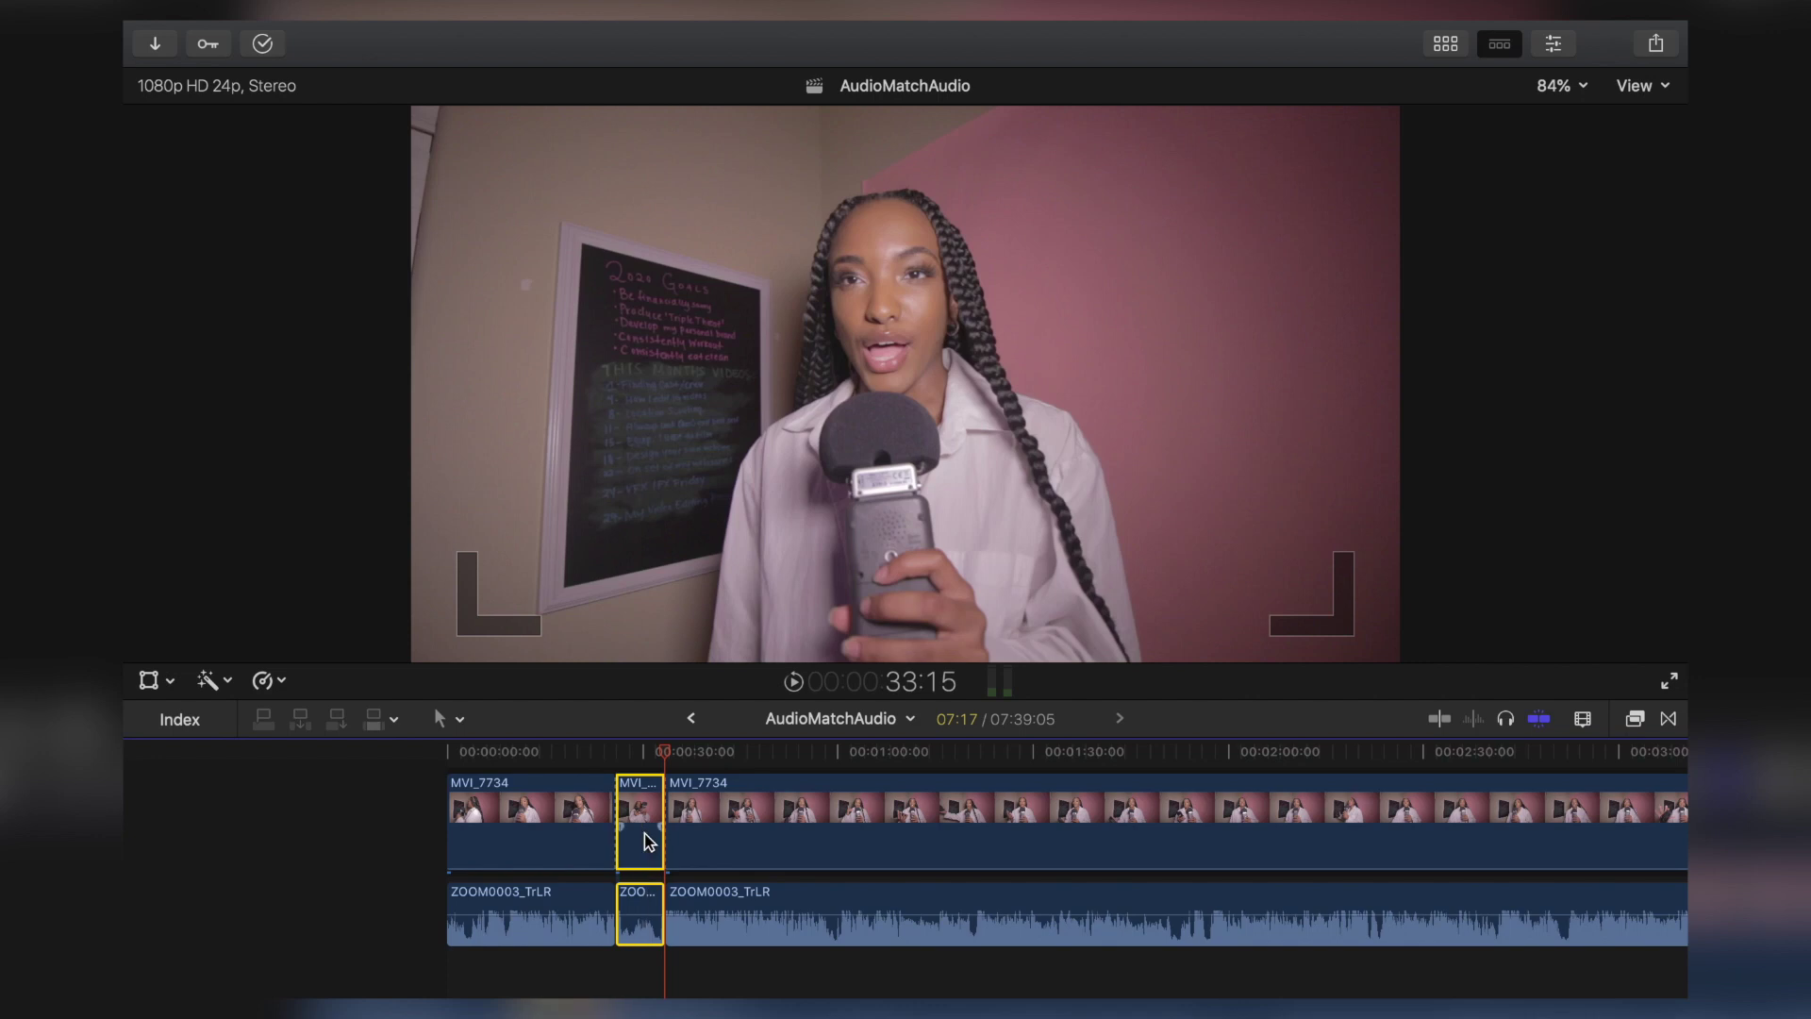
{"action": "key", "text": "Delete"}
{"action": "left_click_drag", "start_coordinate": [610, 972], "coordinate": [612, 977]}
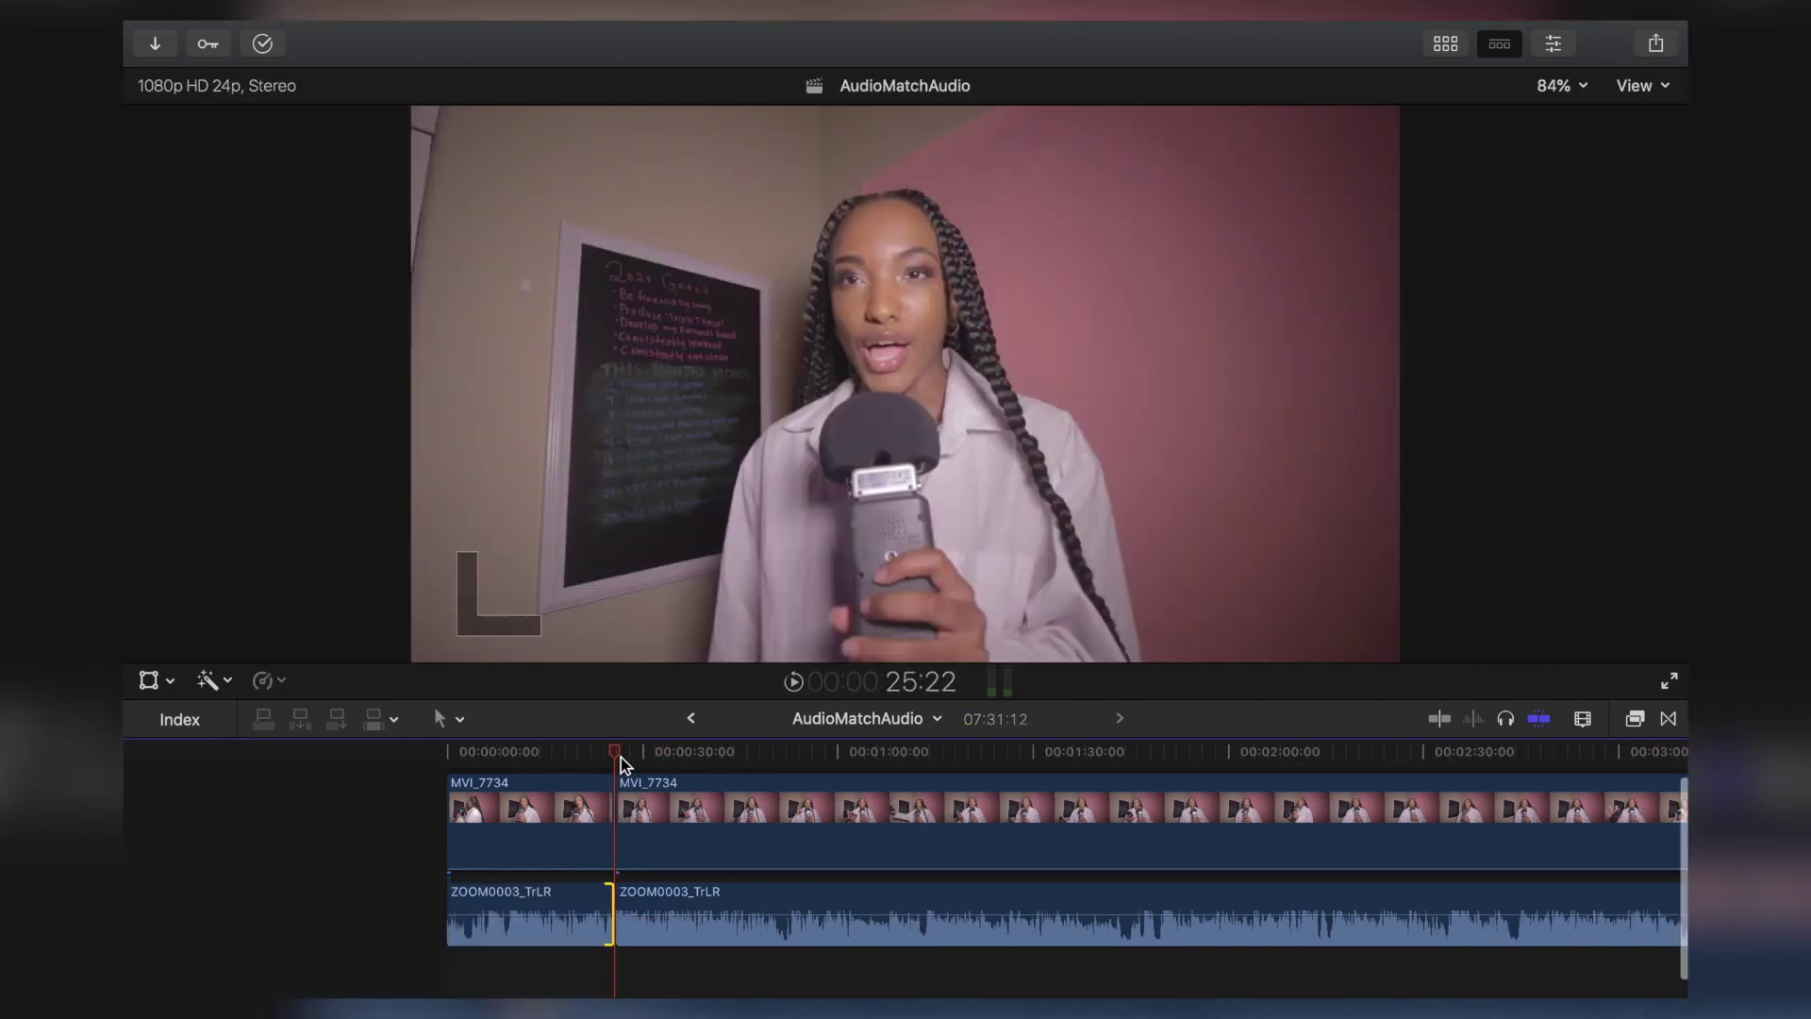
{"action": "left_click_drag", "start_coordinate": [618, 757], "coordinate": [778, 763]}
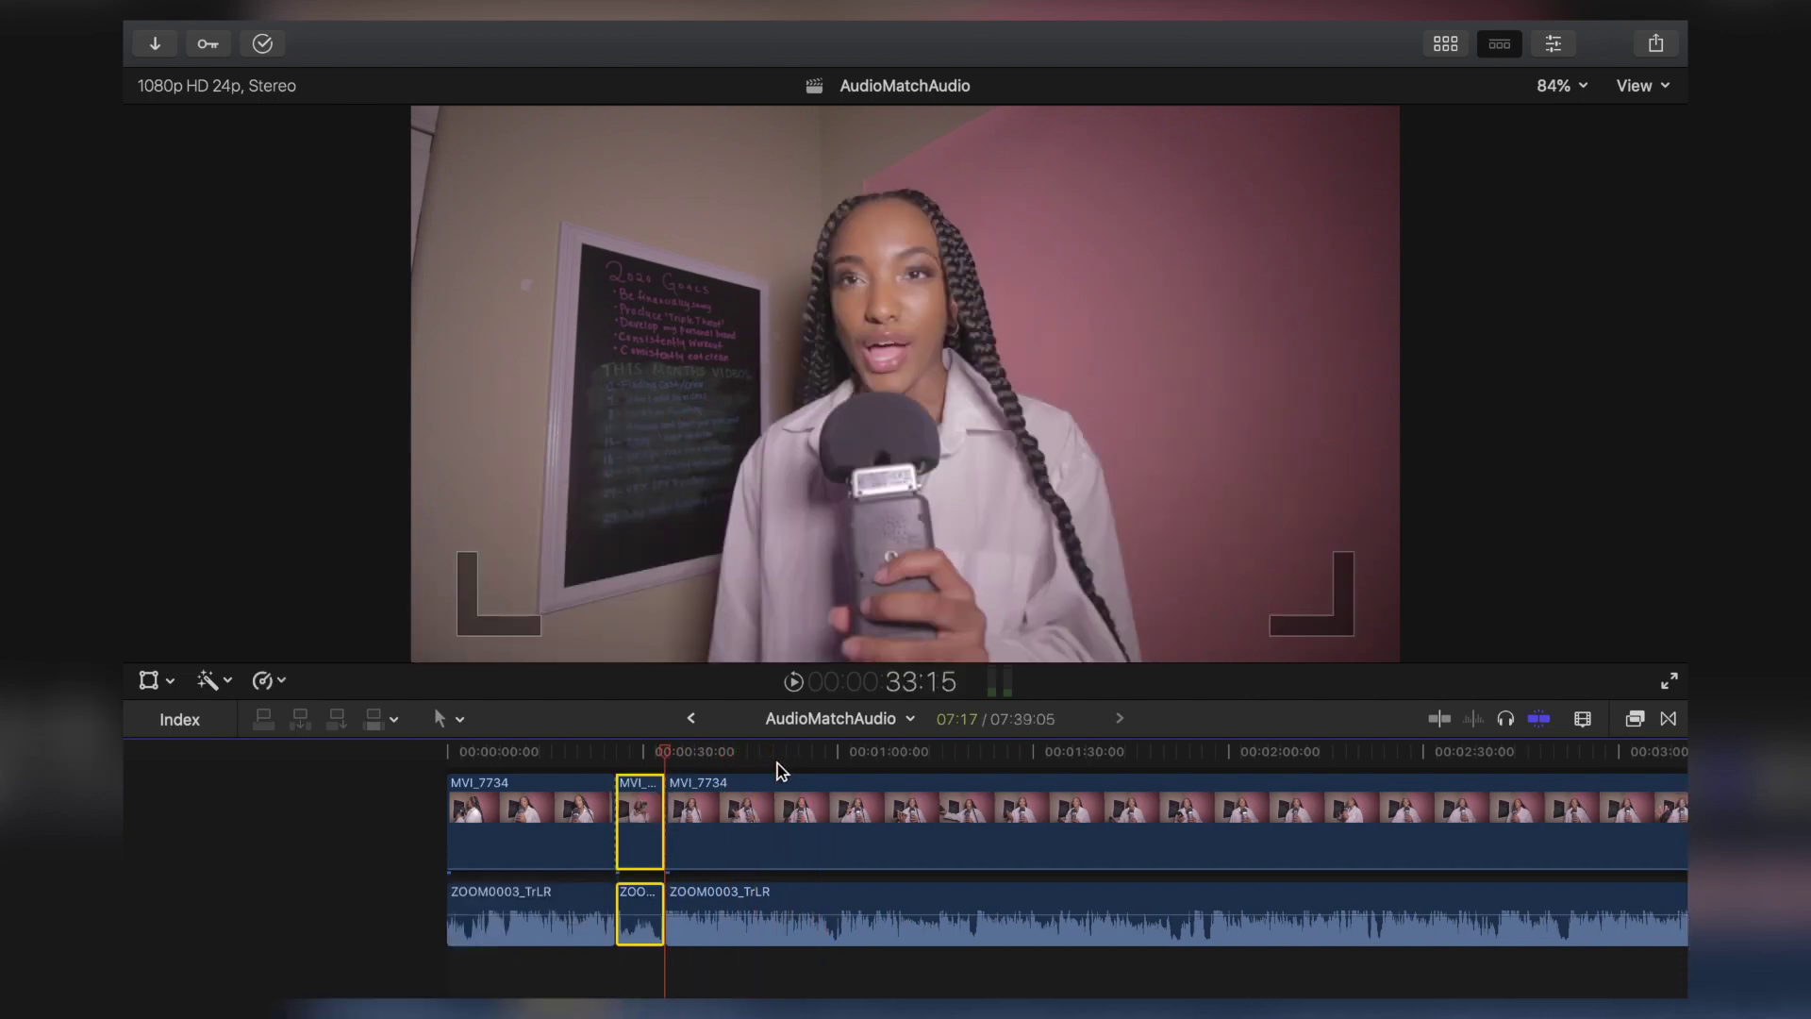
{"action": "key", "text": "Delete"}
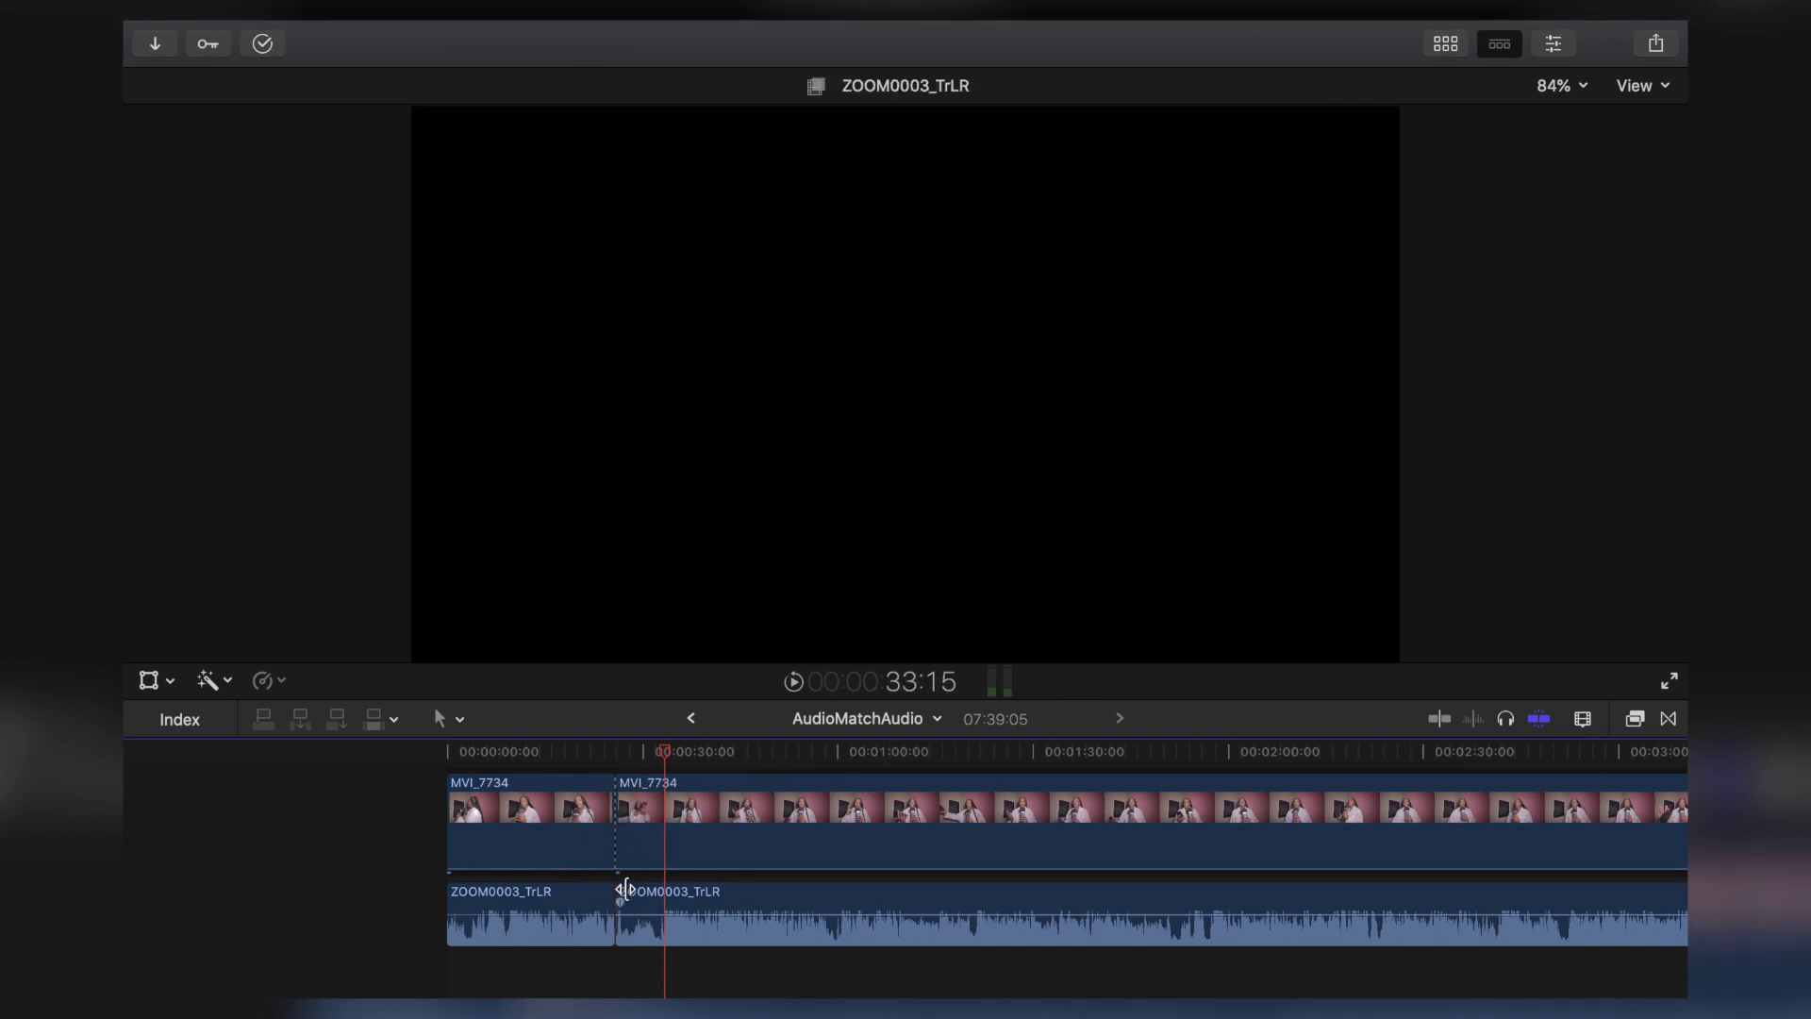
- Trim the starts of the second ZOOM0003_TrLR and MVI_7734 segments to 33:15 and tidy the audio edge at the cut
{"action": "left_click_drag", "start_coordinate": [625, 889], "coordinate": [667, 889]}
{"action": "left_click_drag", "start_coordinate": [622, 827], "coordinate": [659, 807]}
{"action": "left_click_drag", "start_coordinate": [668, 964], "coordinate": [661, 964]}
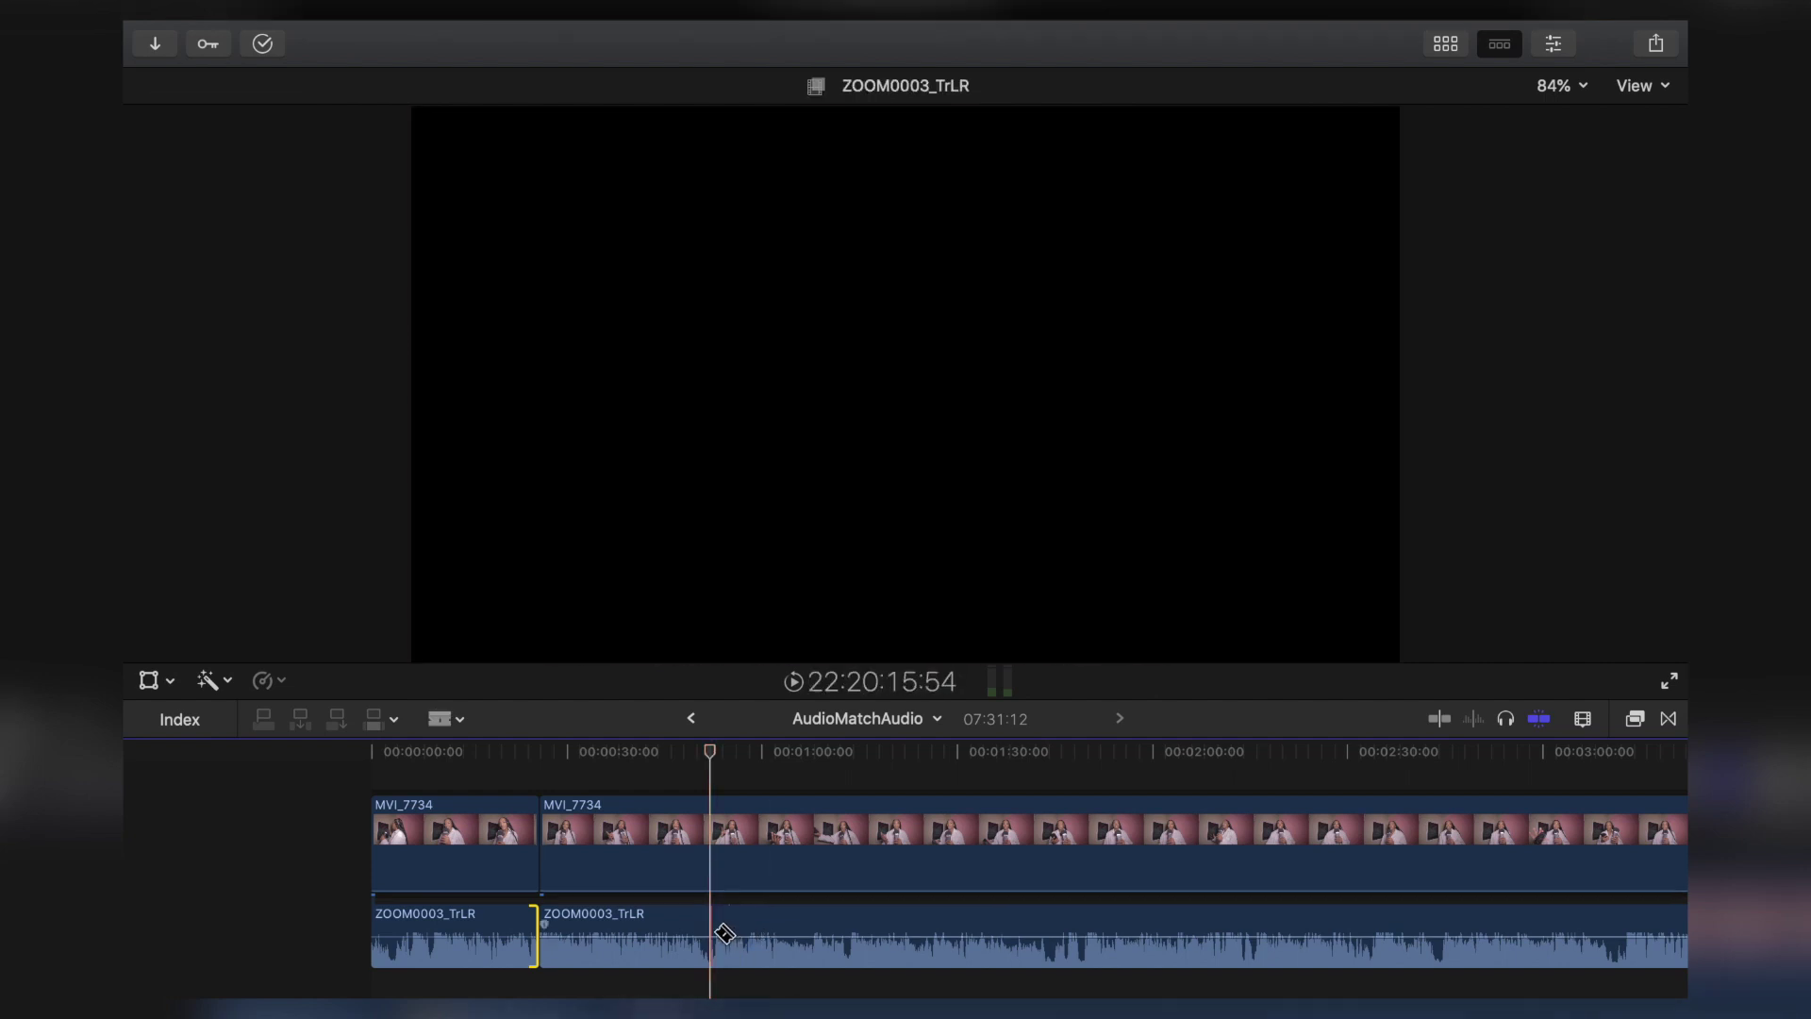
- Split MVI_7734 and ZOOM0003_TrLR at 52:05 and move the first video and audio pair behind the second pair
{"action": "left_click", "coordinate": [723, 934]}
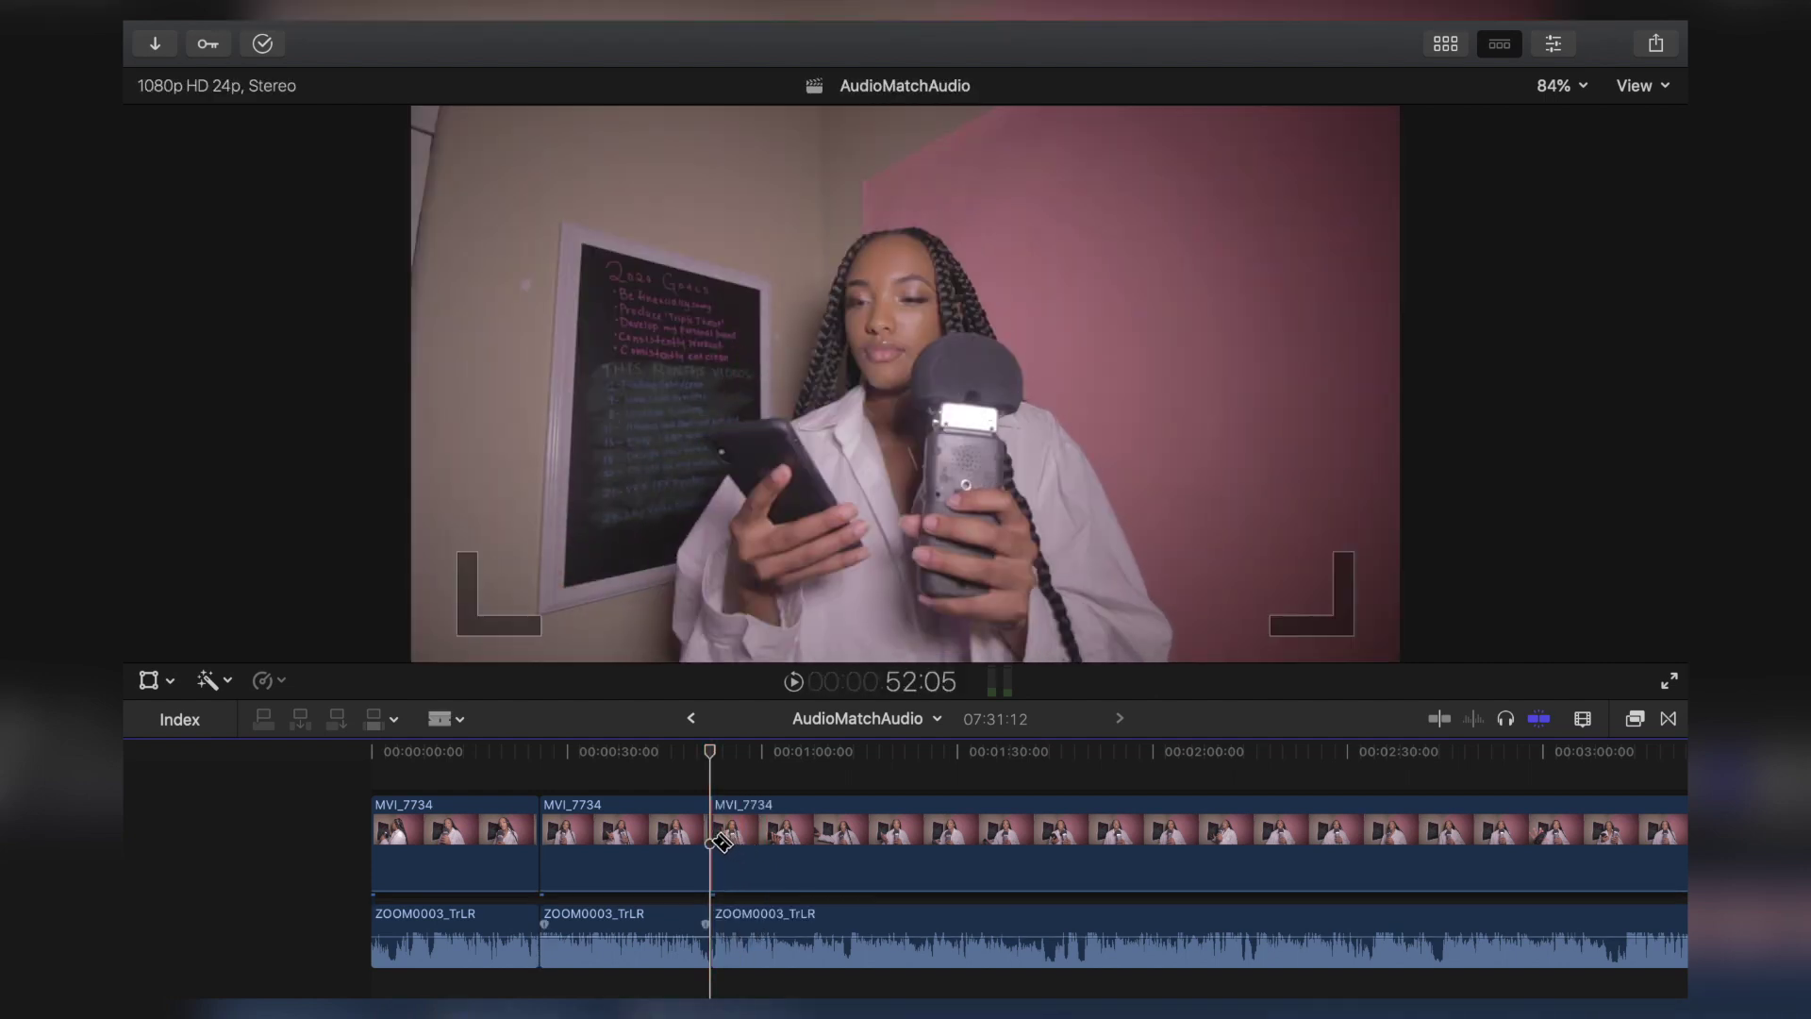
{"action": "key", "text": "a"}
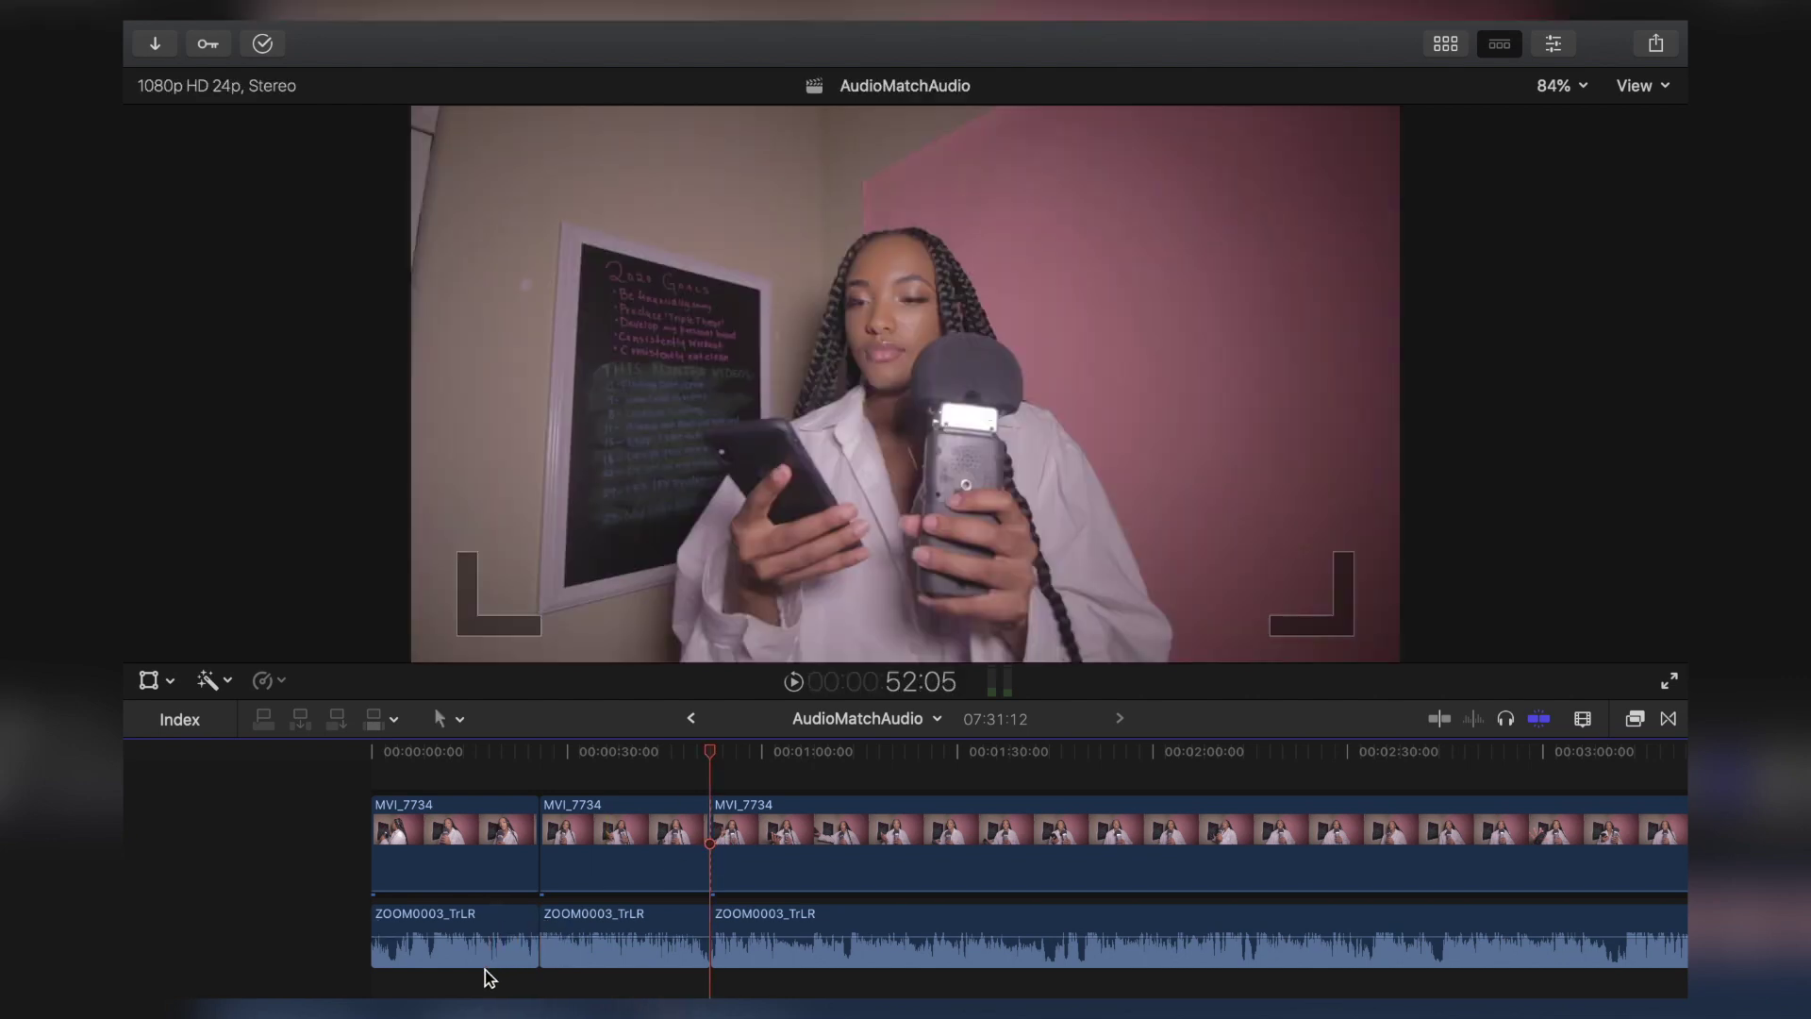
{"action": "left_click", "coordinate": [479, 876]}
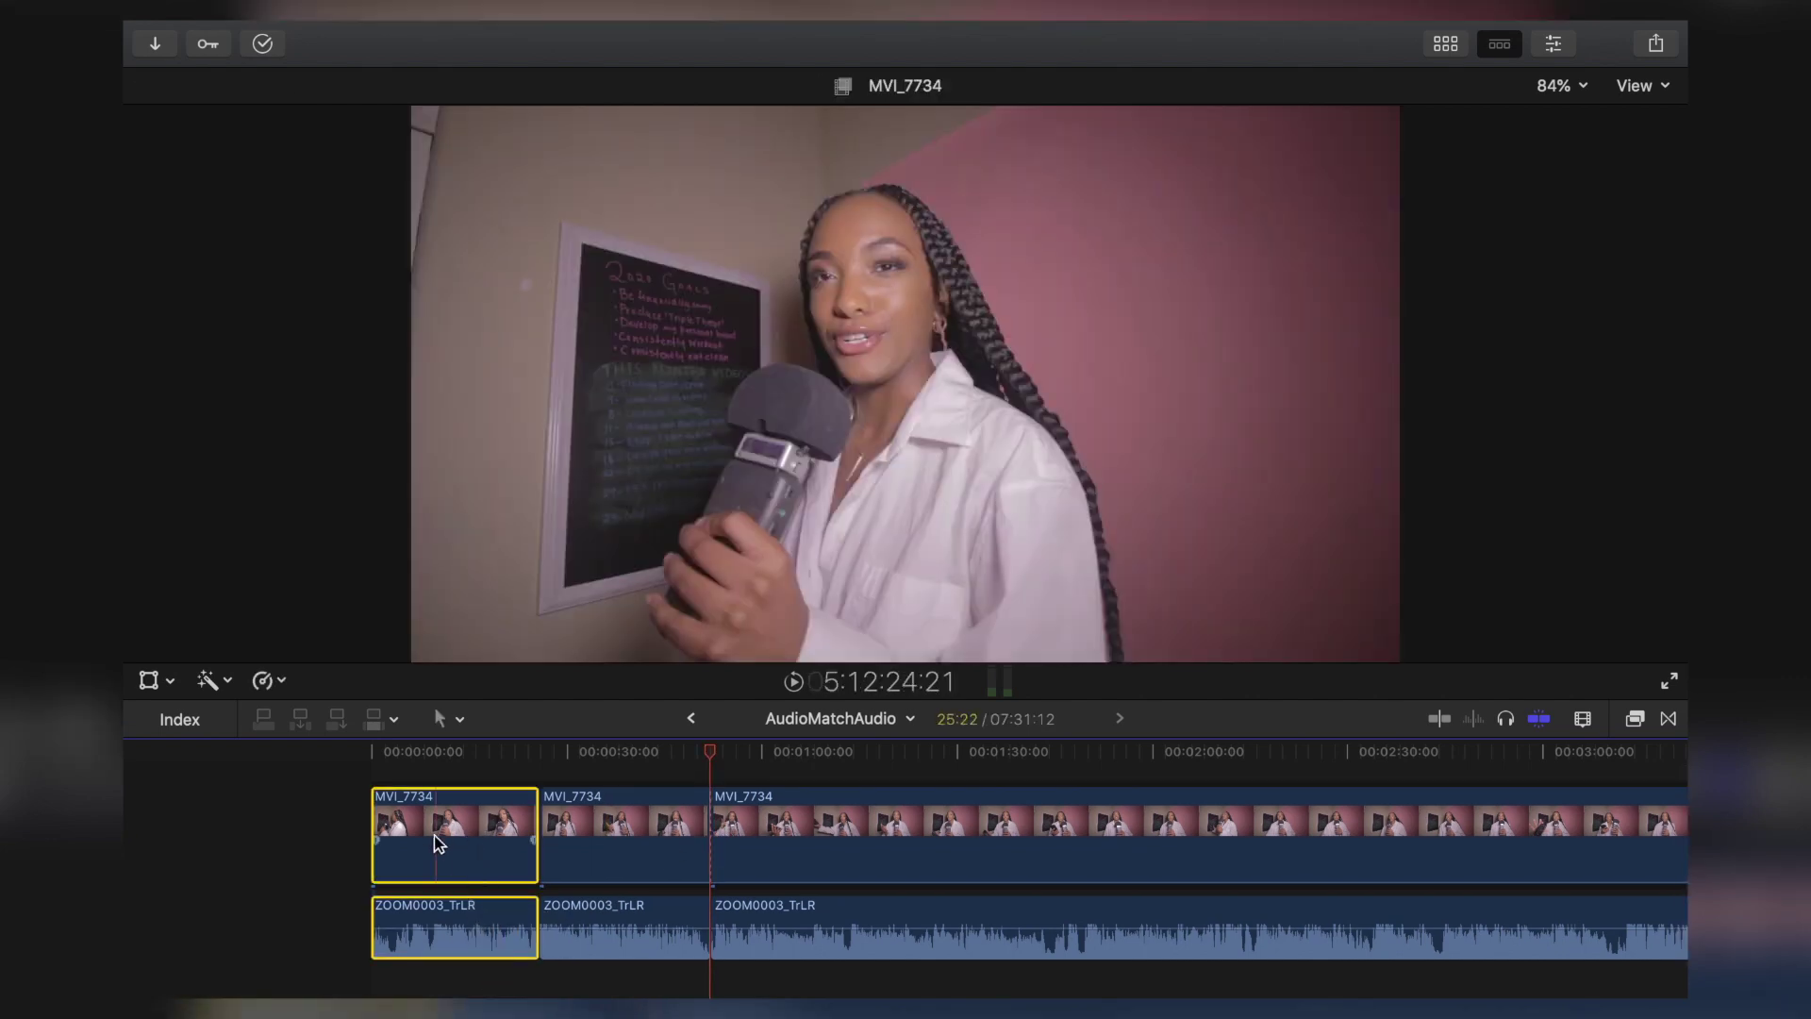
{"action": "left_click_drag", "start_coordinate": [426, 837], "coordinate": [706, 847]}
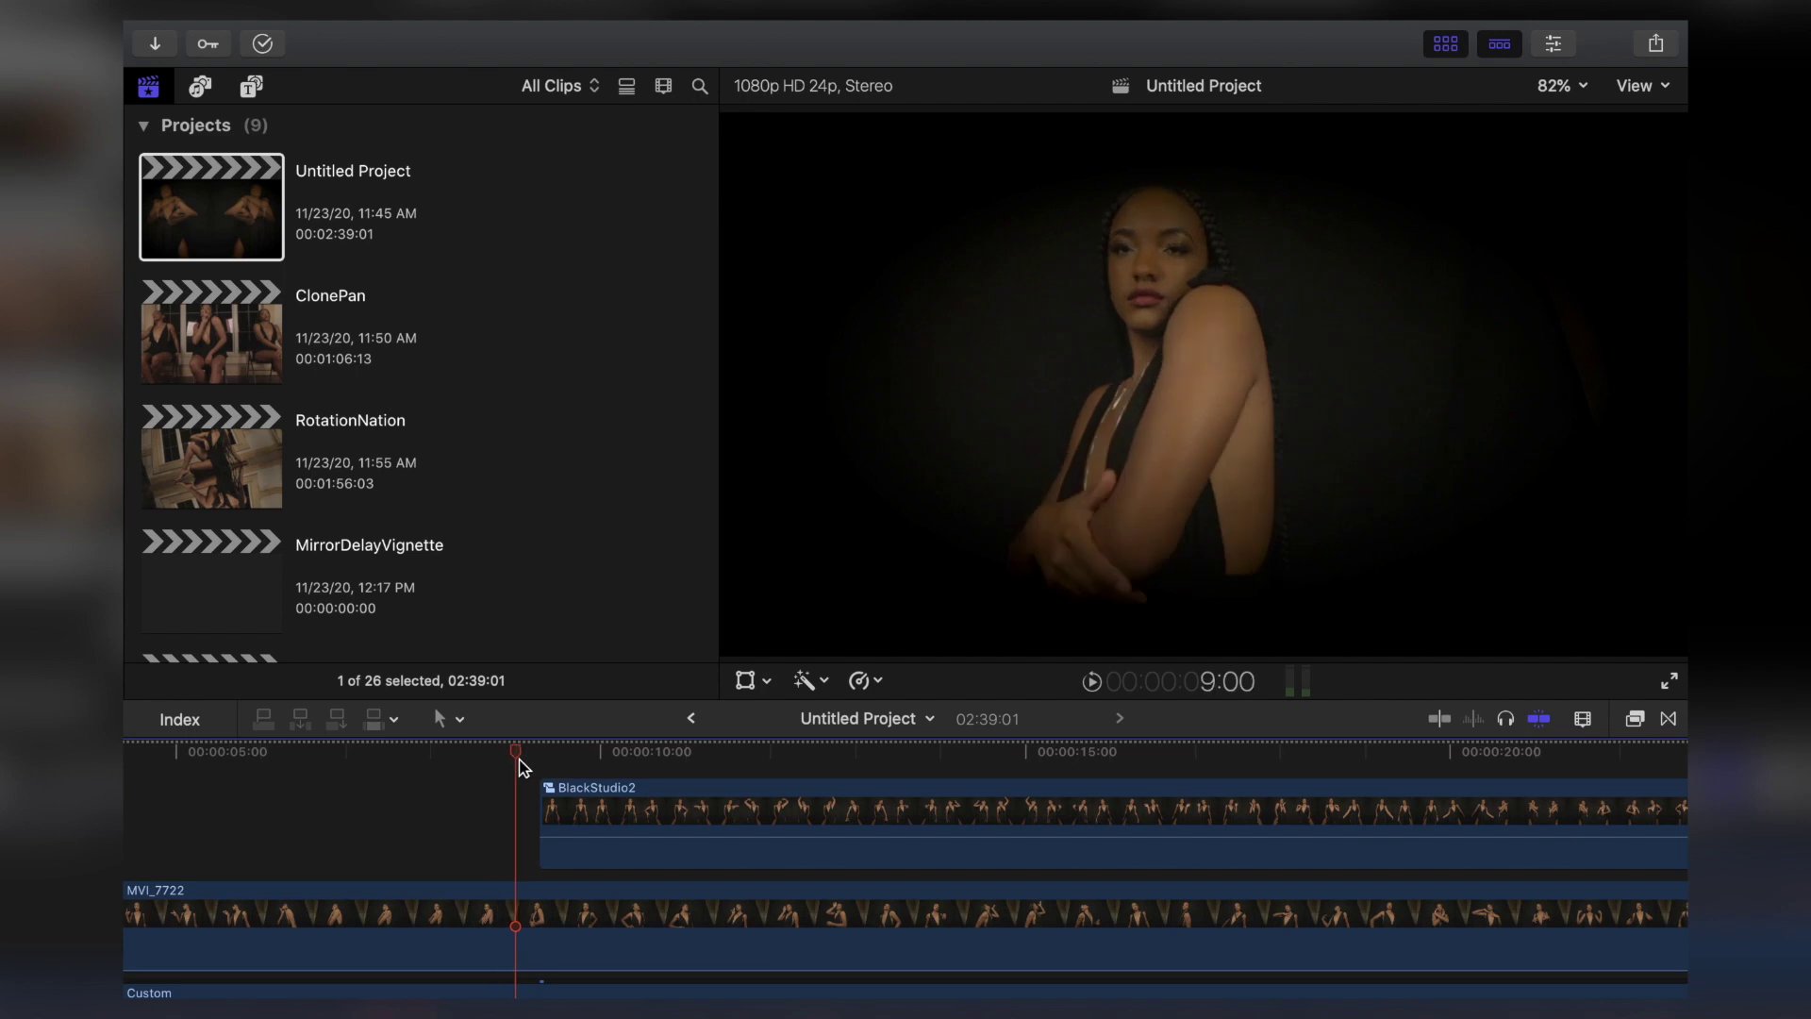
- Trim the start of BlackStudio2 to 10:13 and split the clip at 11:19
{"action": "key", "text": "l"}
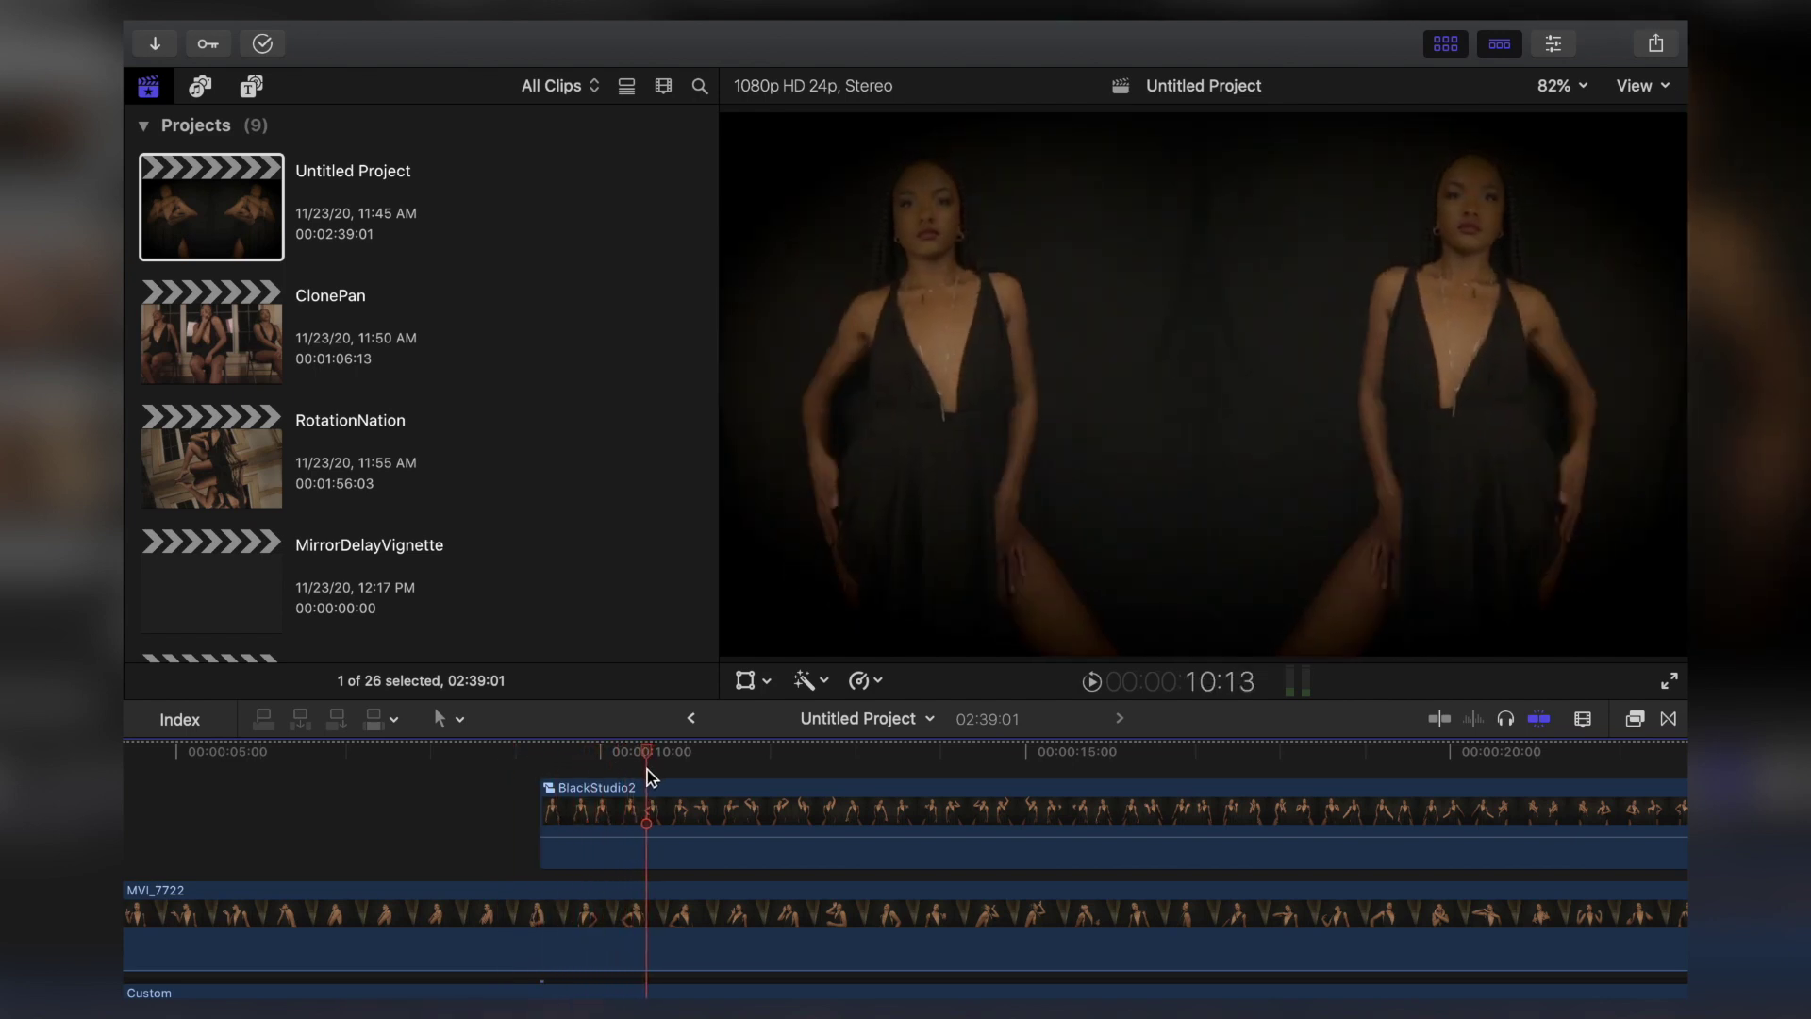
{"action": "left_click_drag", "start_coordinate": [543, 808], "coordinate": [688, 808]}
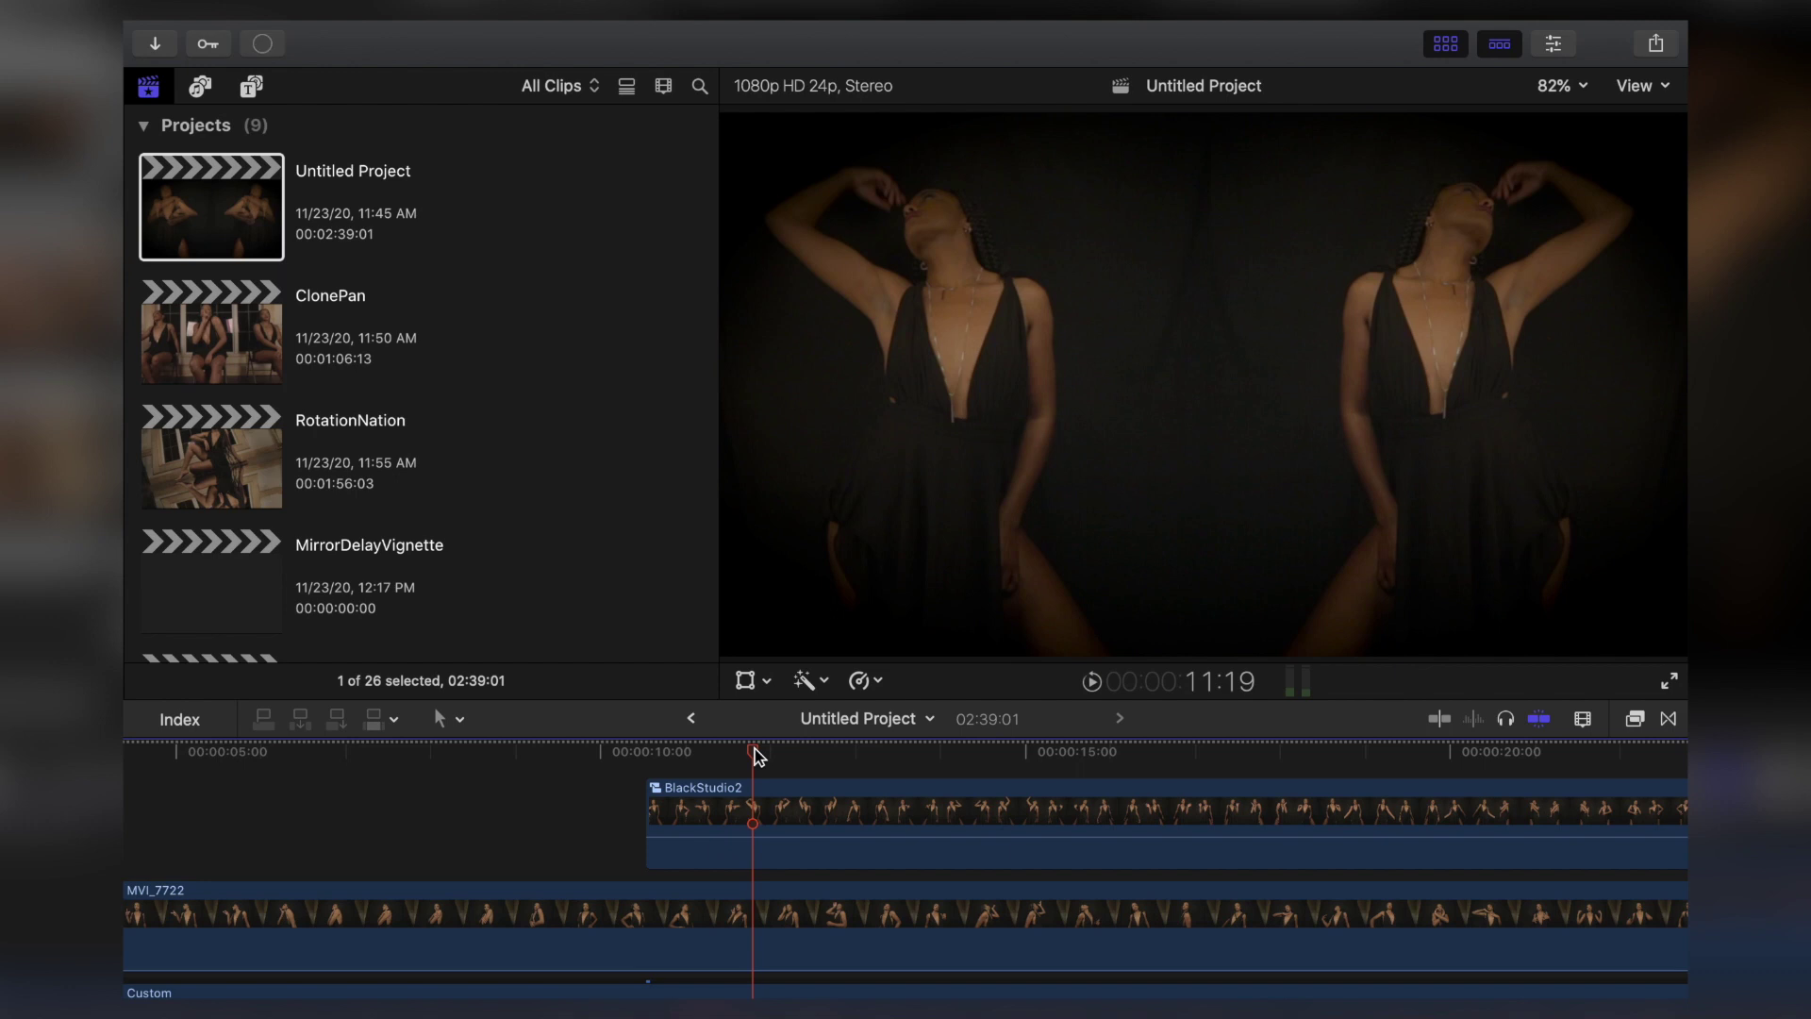
{"action": "left_click", "coordinate": [772, 811]}
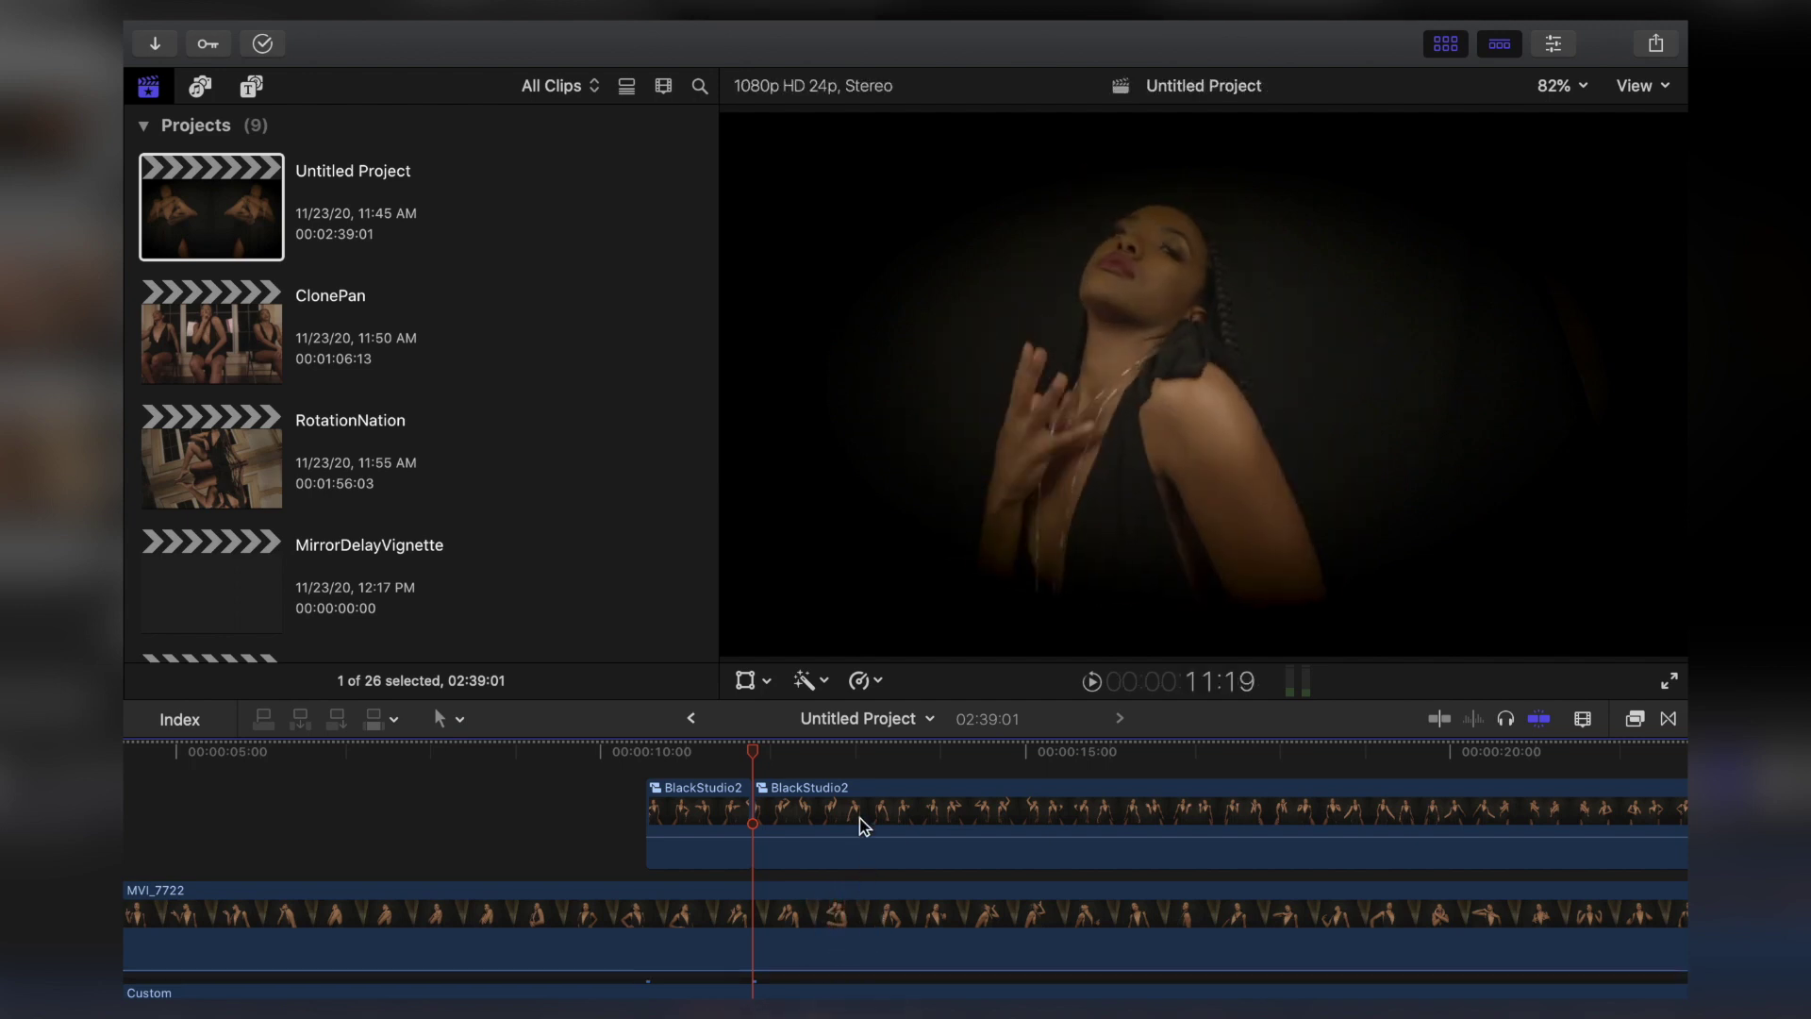
- Trim the start of the second BlackStudio2 segment to about 13 seconds and play the edit from 10:04 with the sound muted
{"action": "left_click_drag", "start_coordinate": [759, 800], "coordinate": [878, 805]}
{"action": "left_click_drag", "start_coordinate": [813, 749], "coordinate": [617, 755]}
{"action": "key", "text": "XF86AudioMute"}
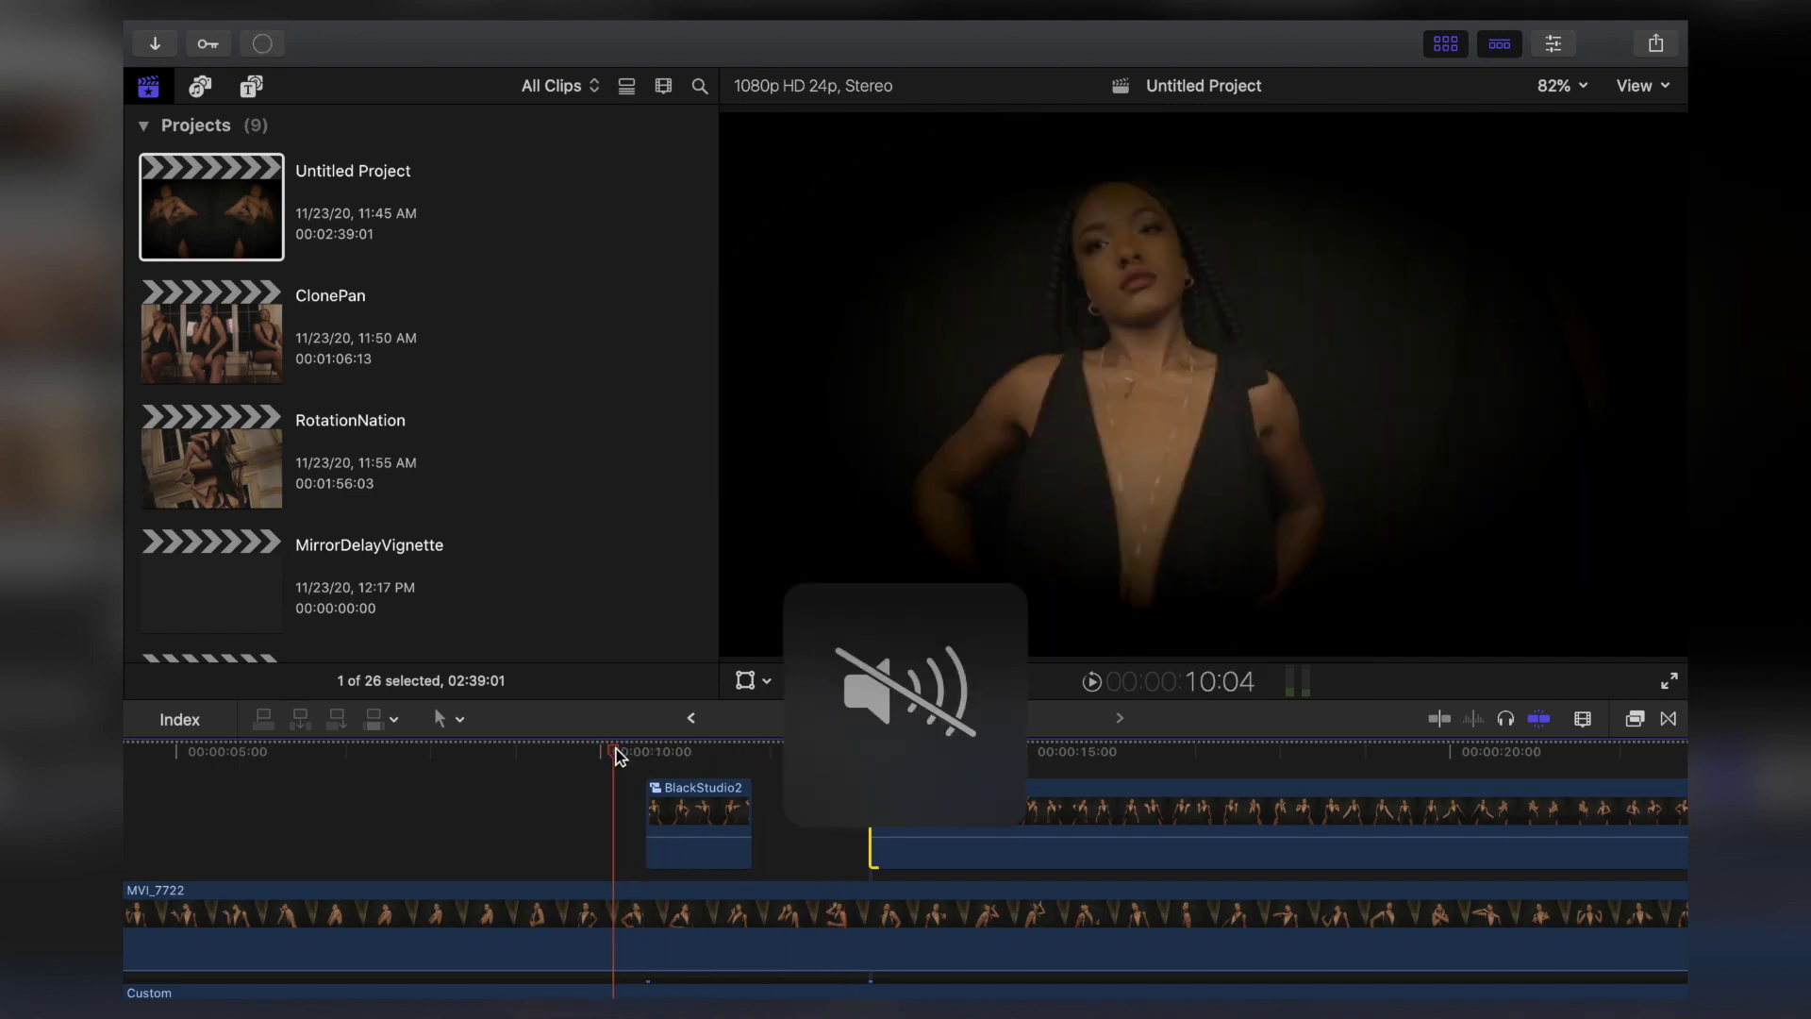
{"action": "key", "text": "space"}
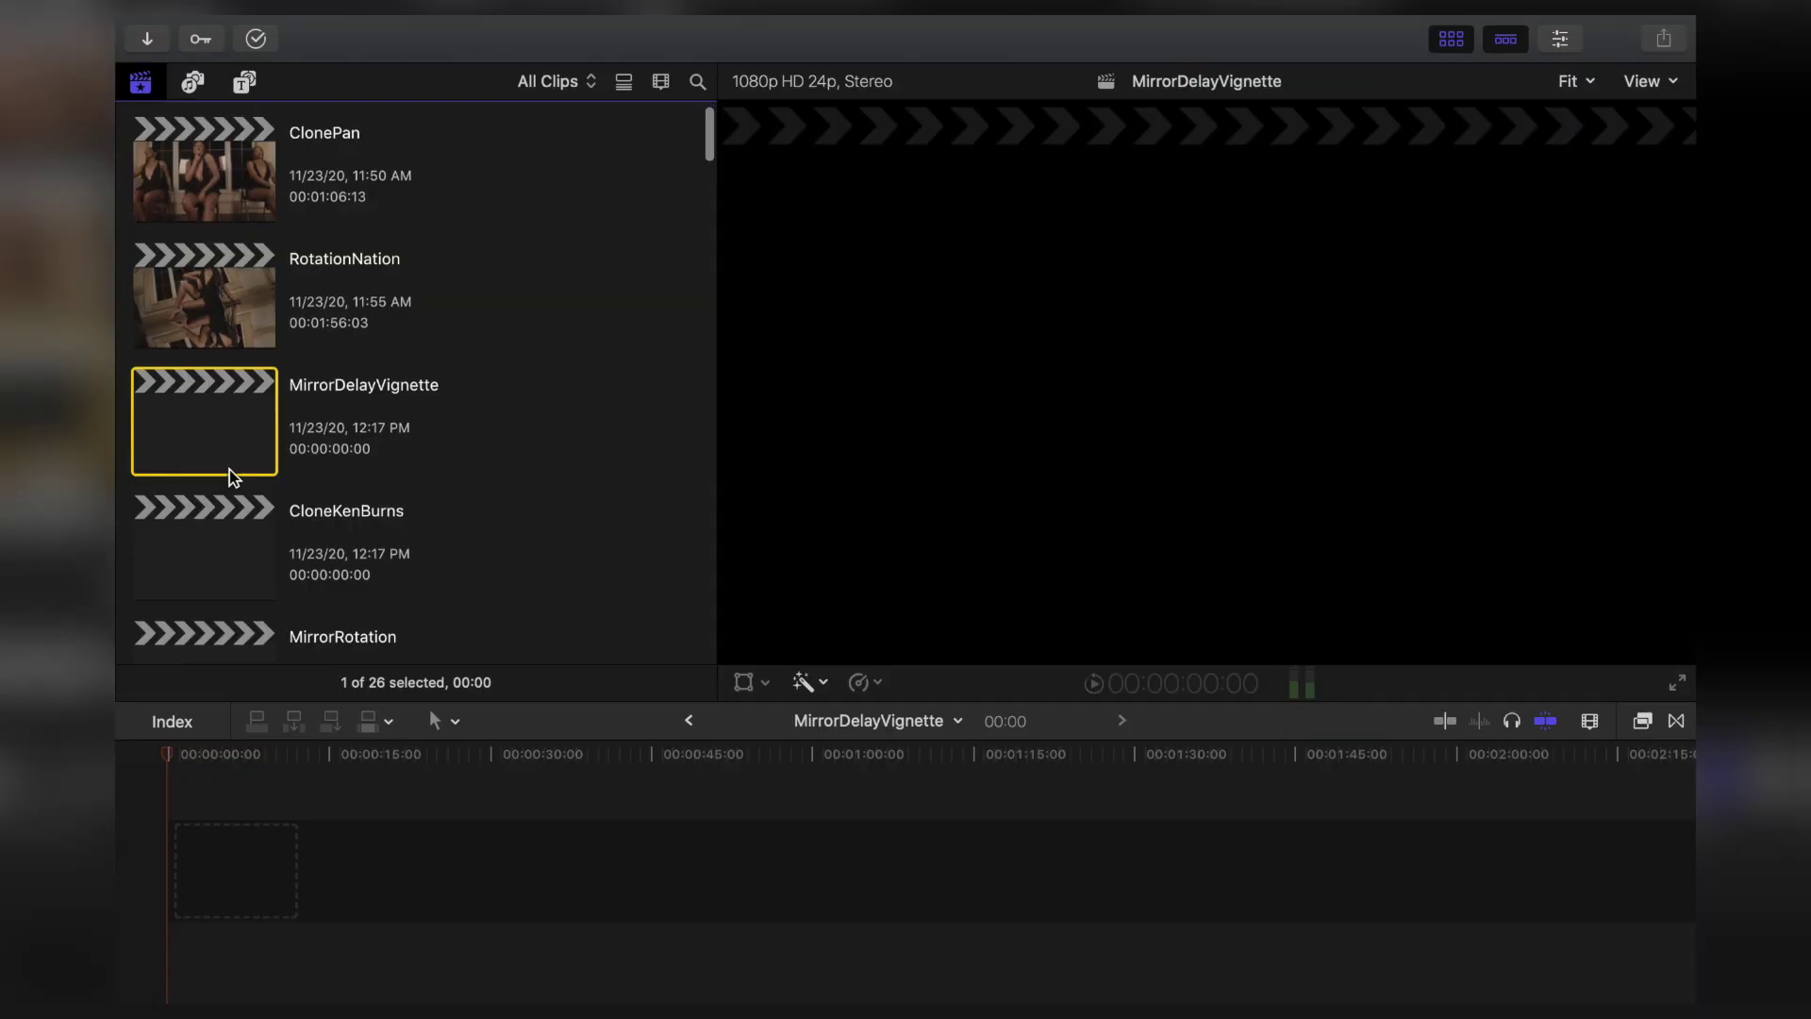
- Place clip MVI_7724 at the start of the empty MirrorDelayVignette timeline and lower its audio volume
{"action": "scroll", "coordinate": [233, 476], "scroll_direction": "down", "scroll_amount": 10}
{"action": "scroll", "coordinate": [233, 477], "scroll_direction": "down", "scroll_amount": 5}
{"action": "scroll", "coordinate": [305, 388], "scroll_direction": "up", "scroll_amount": 1}
{"action": "left_click_drag", "start_coordinate": [385, 251], "coordinate": [283, 838]}
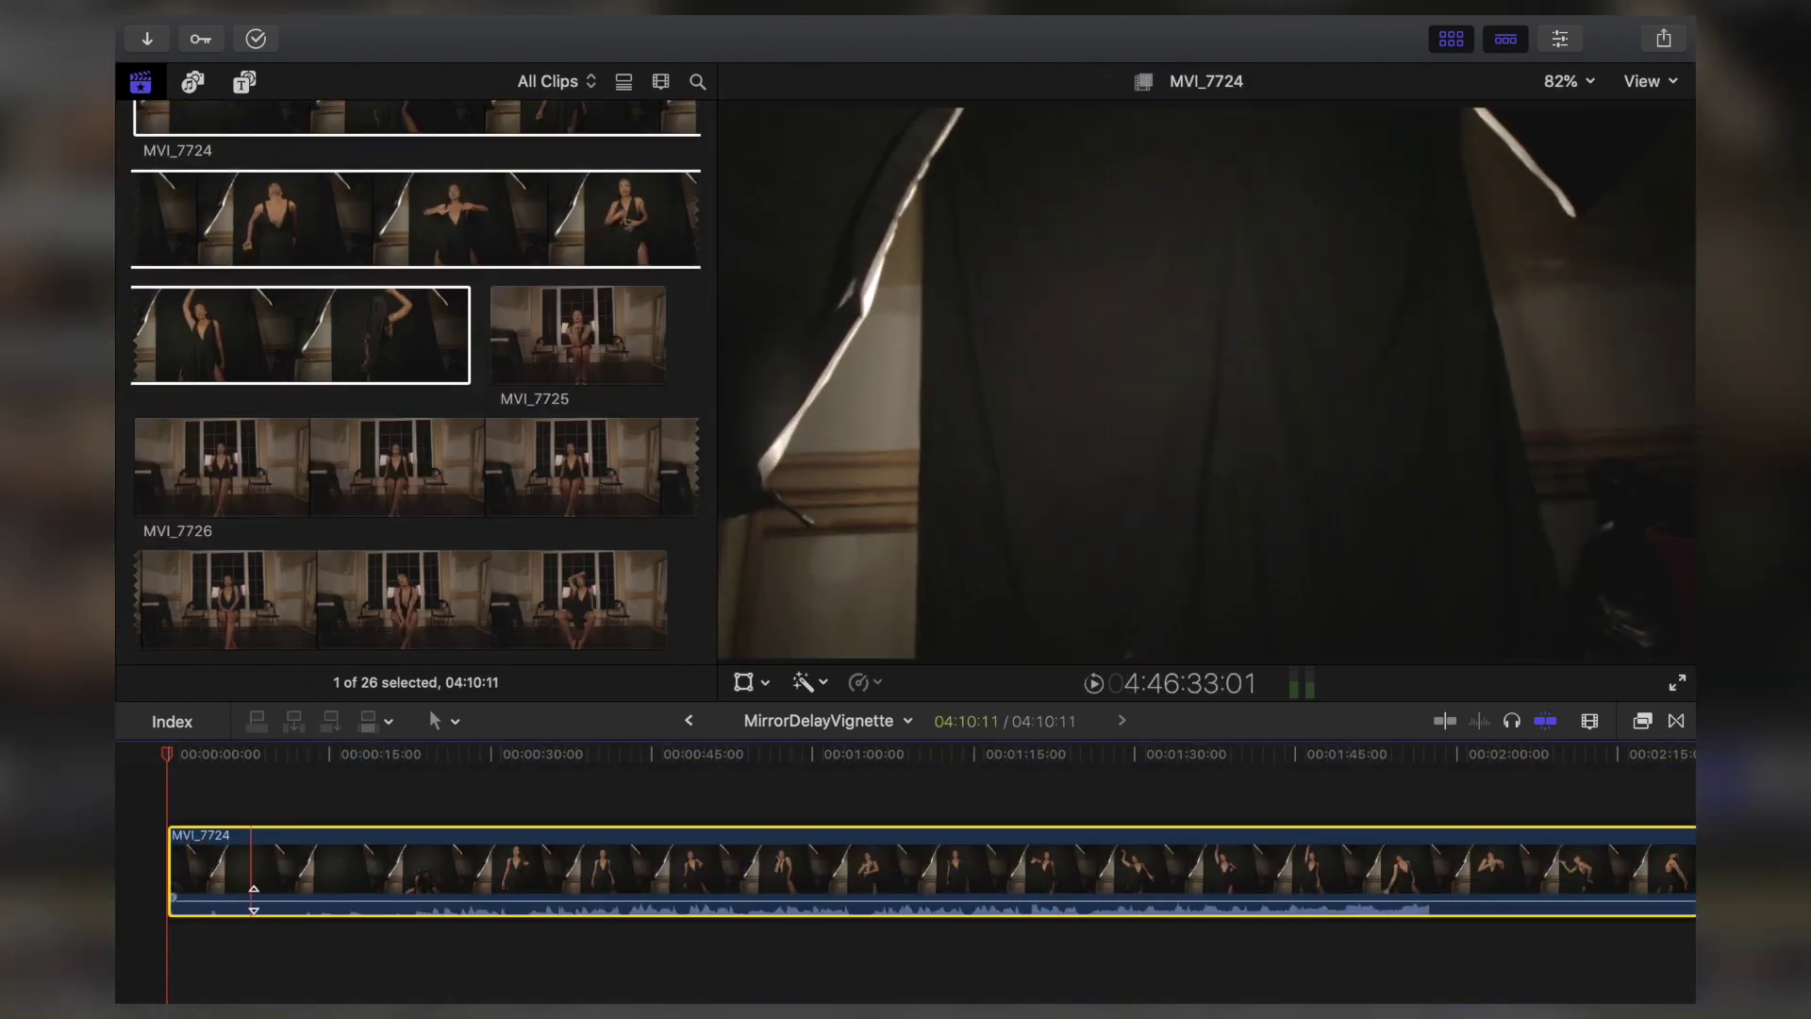
{"action": "mouse_move", "coordinate": [249, 898]}
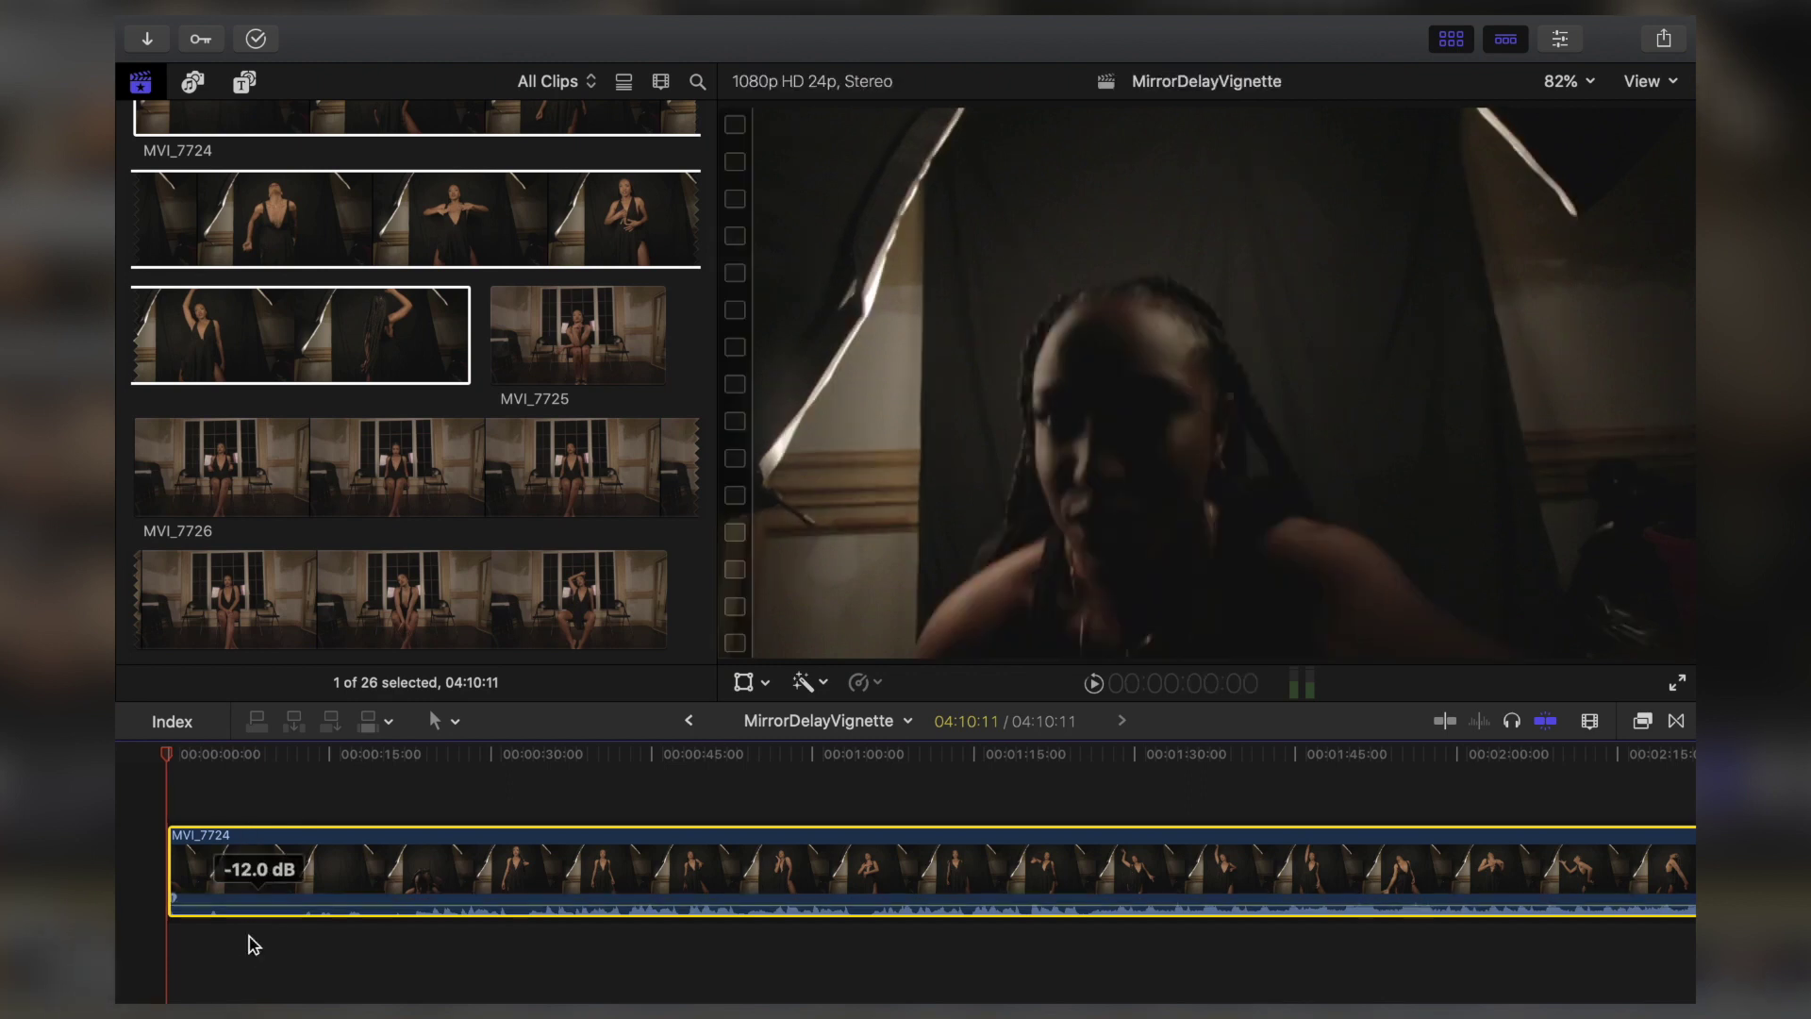
- Trim about 42 seconds off the start of MVI_7724 and cut away everything after 2:00:09
{"action": "left_click_drag", "start_coordinate": [173, 864], "coordinate": [630, 875]}
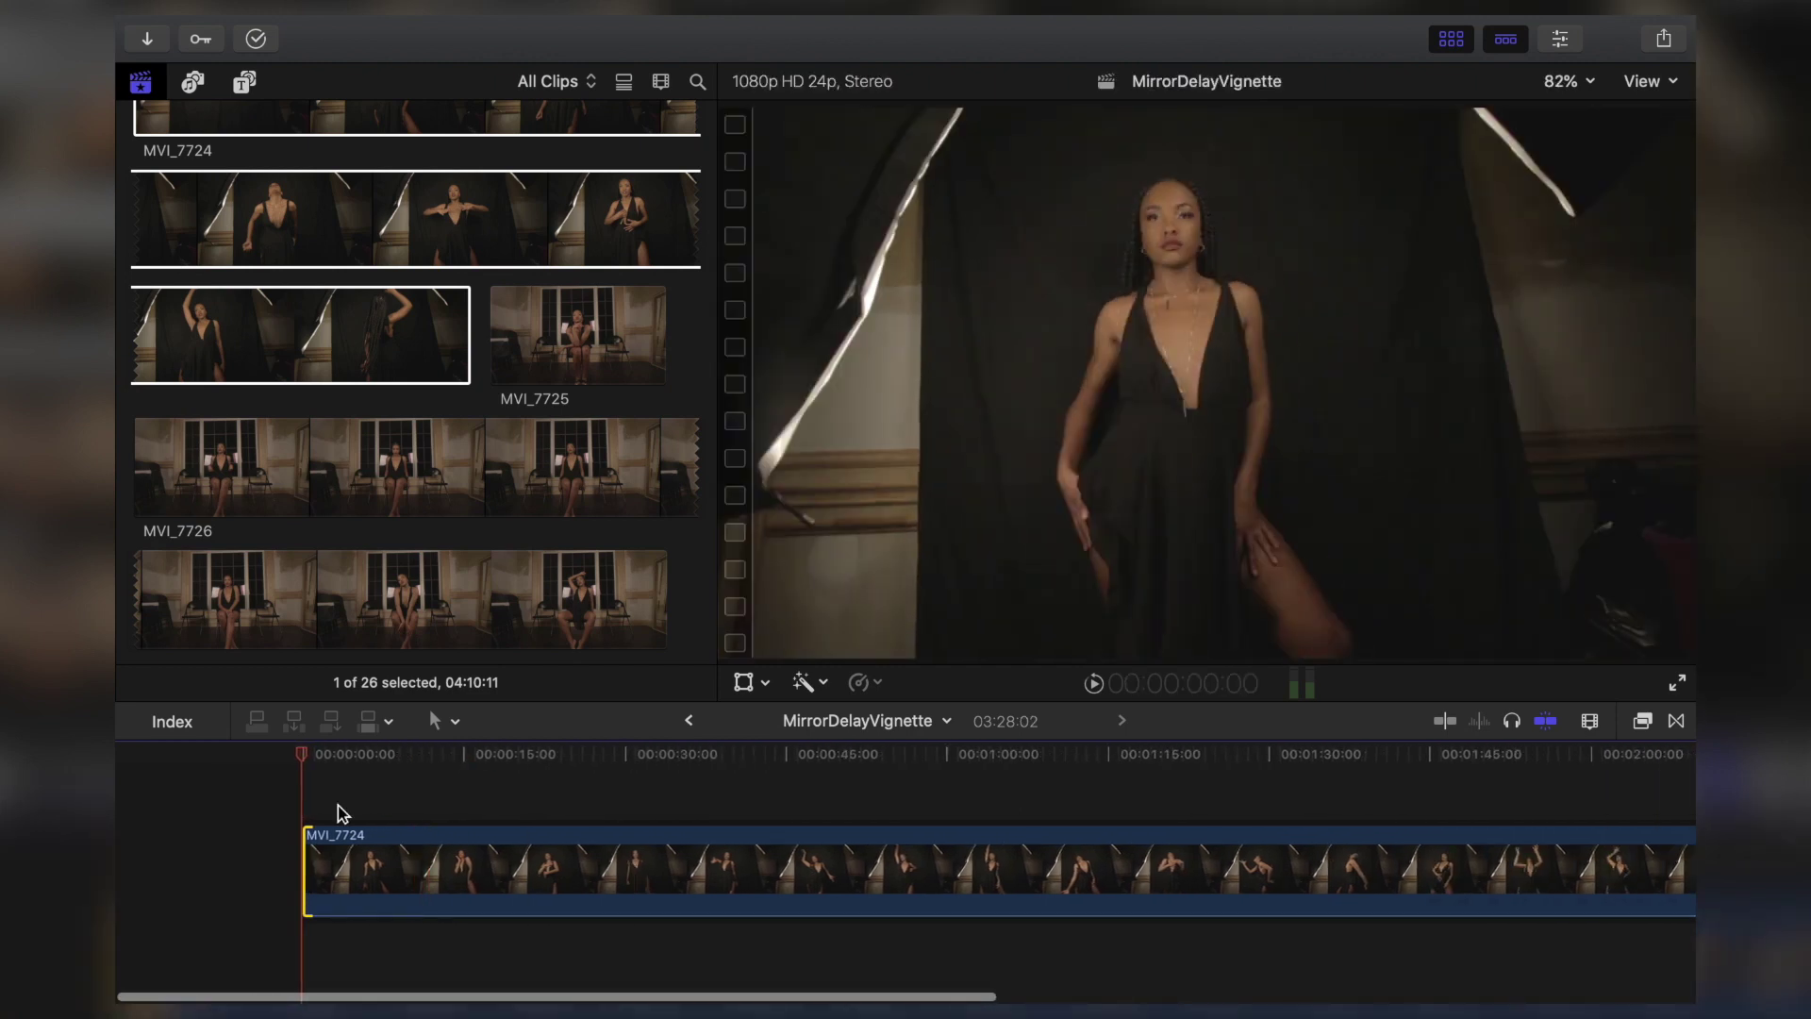
{"action": "left_click_drag", "start_coordinate": [309, 758], "coordinate": [795, 820]}
{"action": "scroll", "coordinate": [373, 776], "scroll_direction": "right", "scroll_amount": 3}
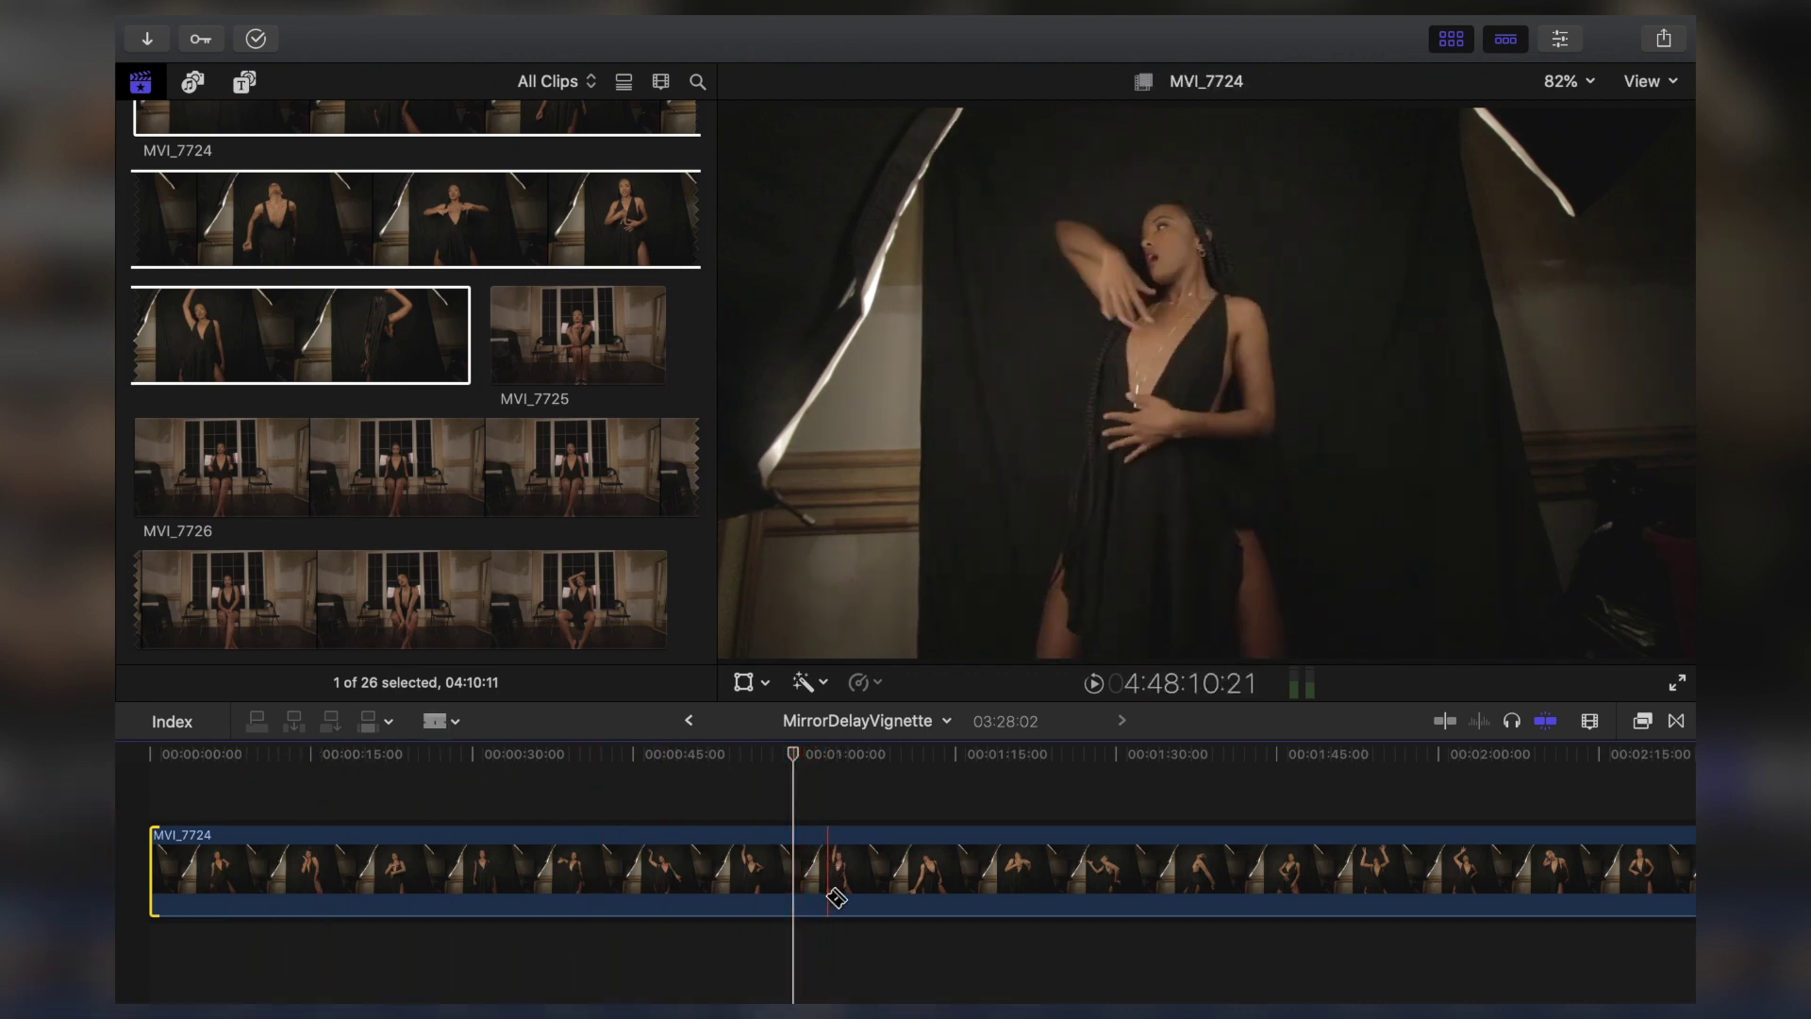
{"action": "left_click", "coordinate": [804, 787]}
{"action": "left_click_drag", "start_coordinate": [834, 762], "coordinate": [1441, 772]}
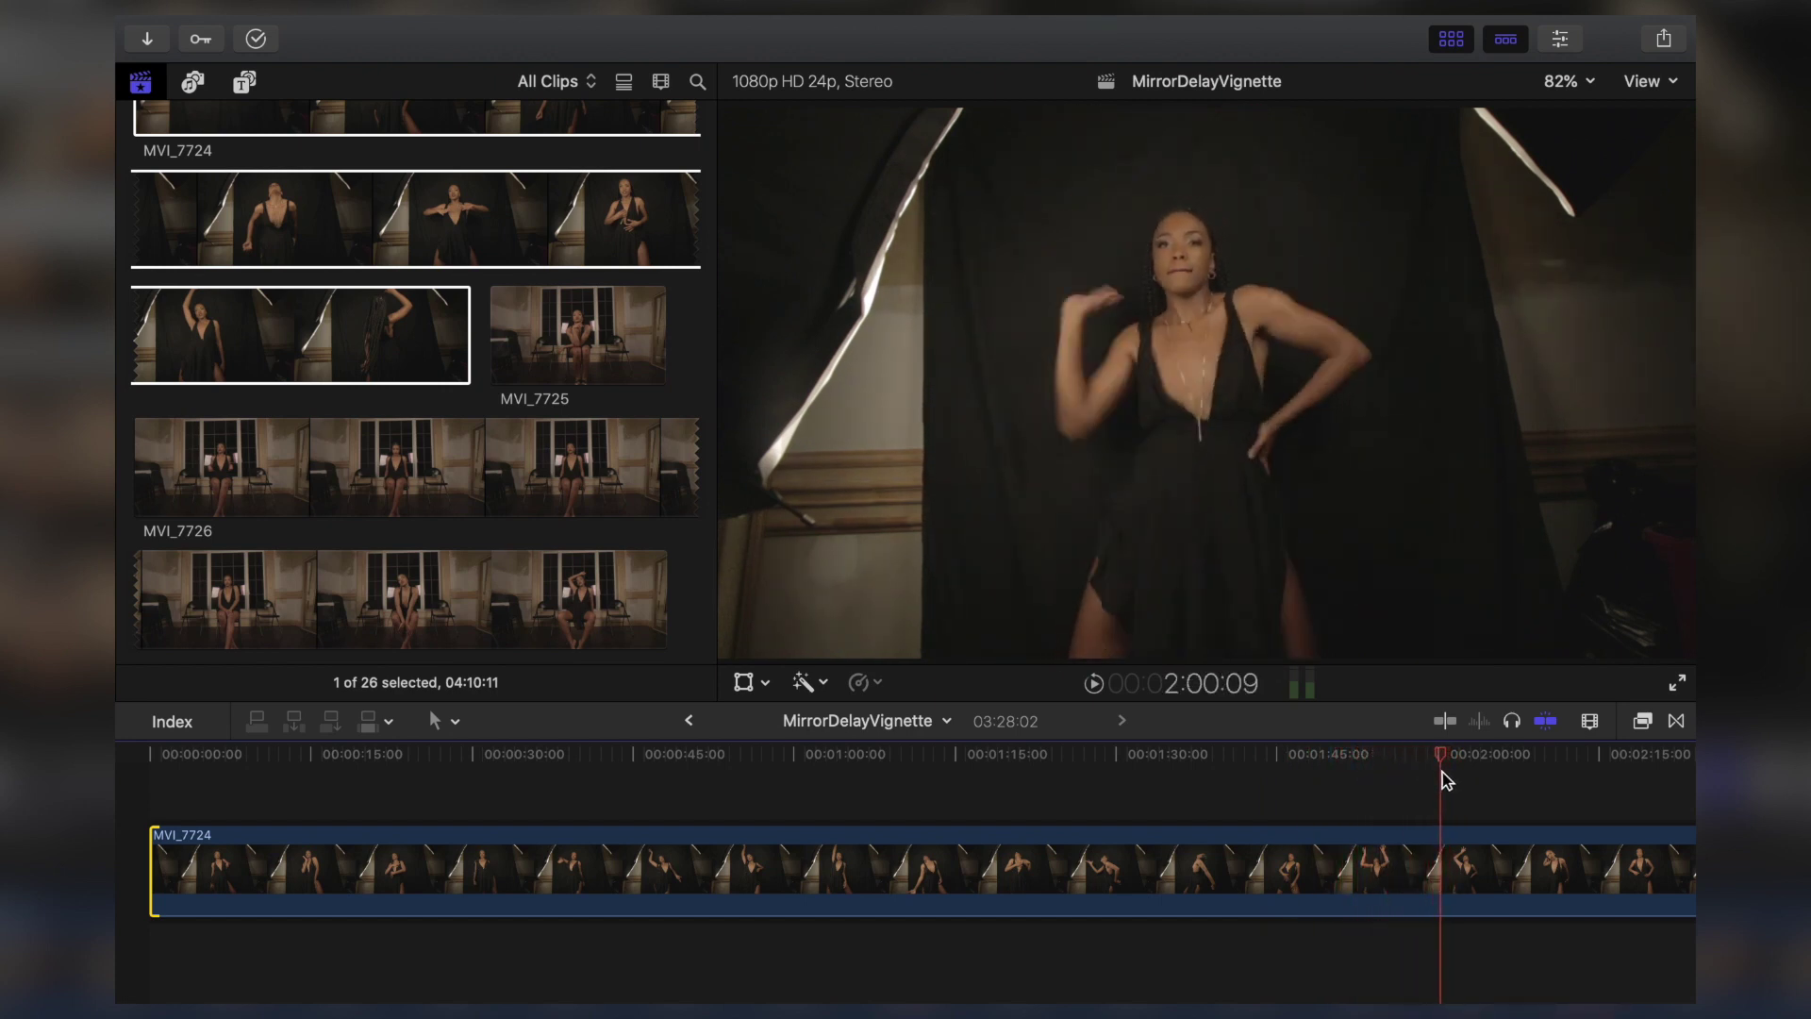
{"action": "key", "text": "super+b"}
{"action": "left_click", "coordinate": [1457, 863]}
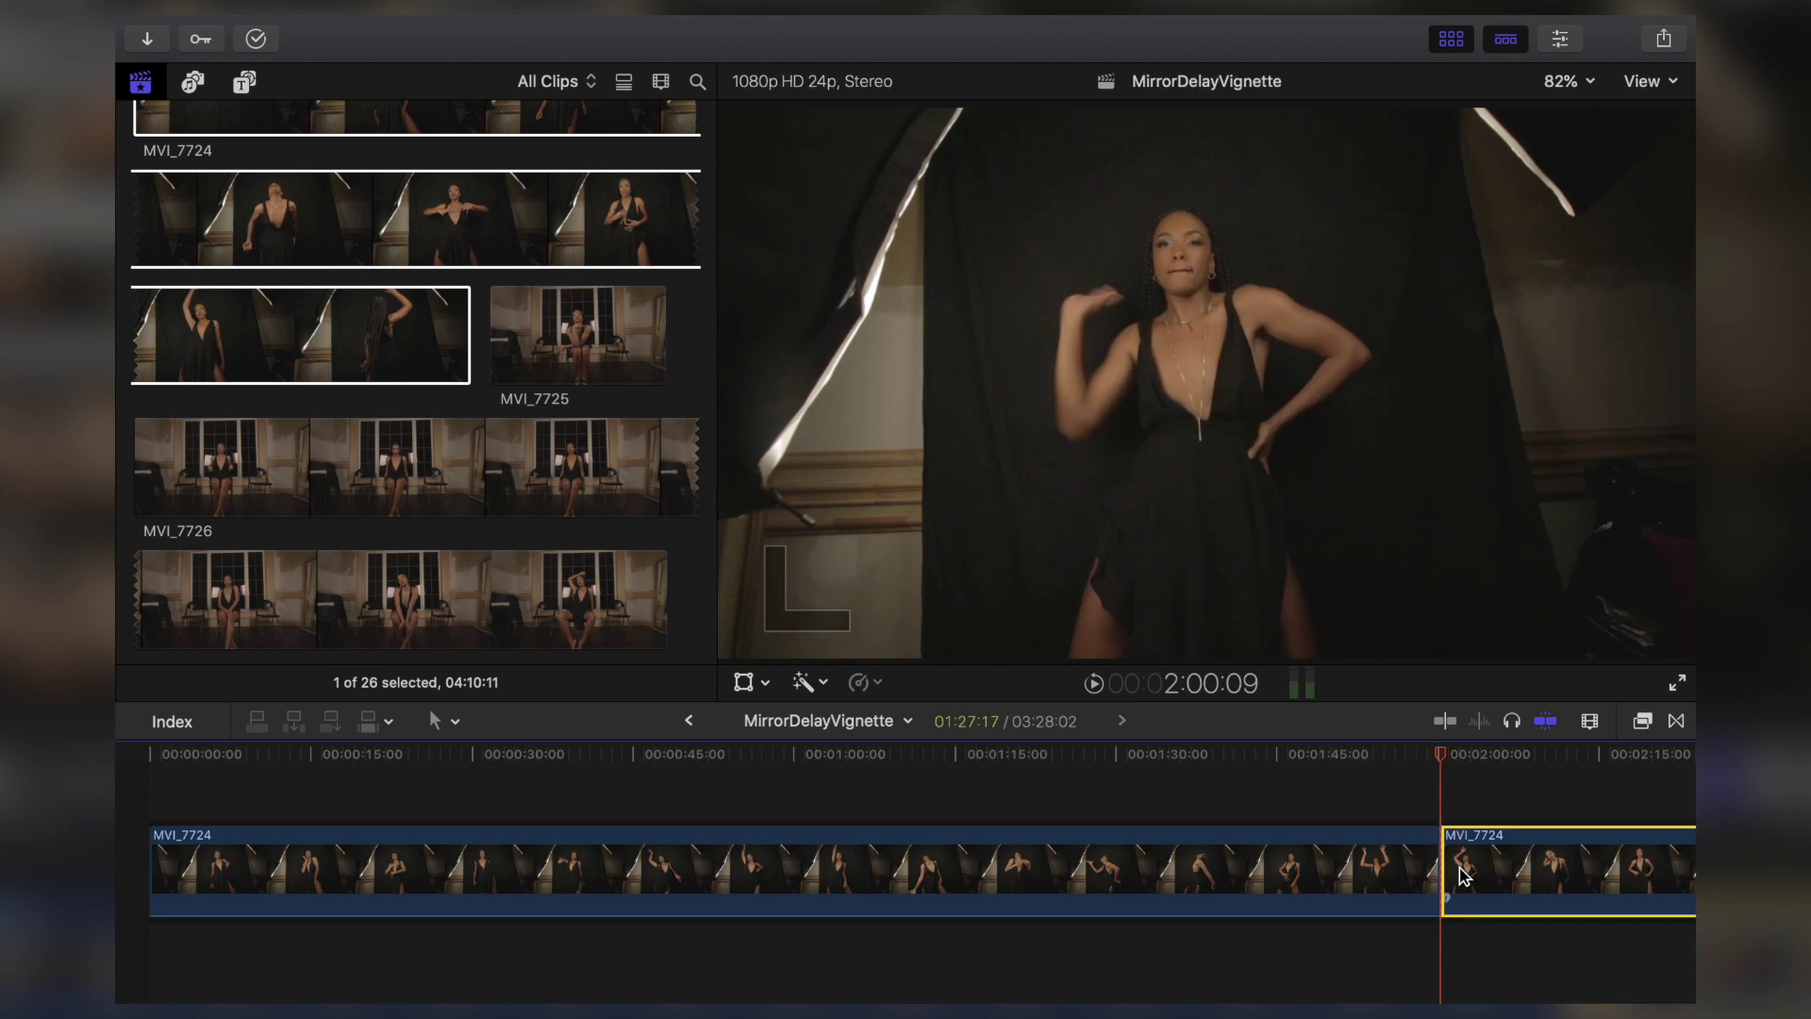
{"action": "key", "text": "BackSpace"}
- Duplicate MVI_7724 and stack the copy above the original, aligned to the start of the timeline
{"action": "left_click_drag", "start_coordinate": [596, 768], "coordinate": [766, 761]}
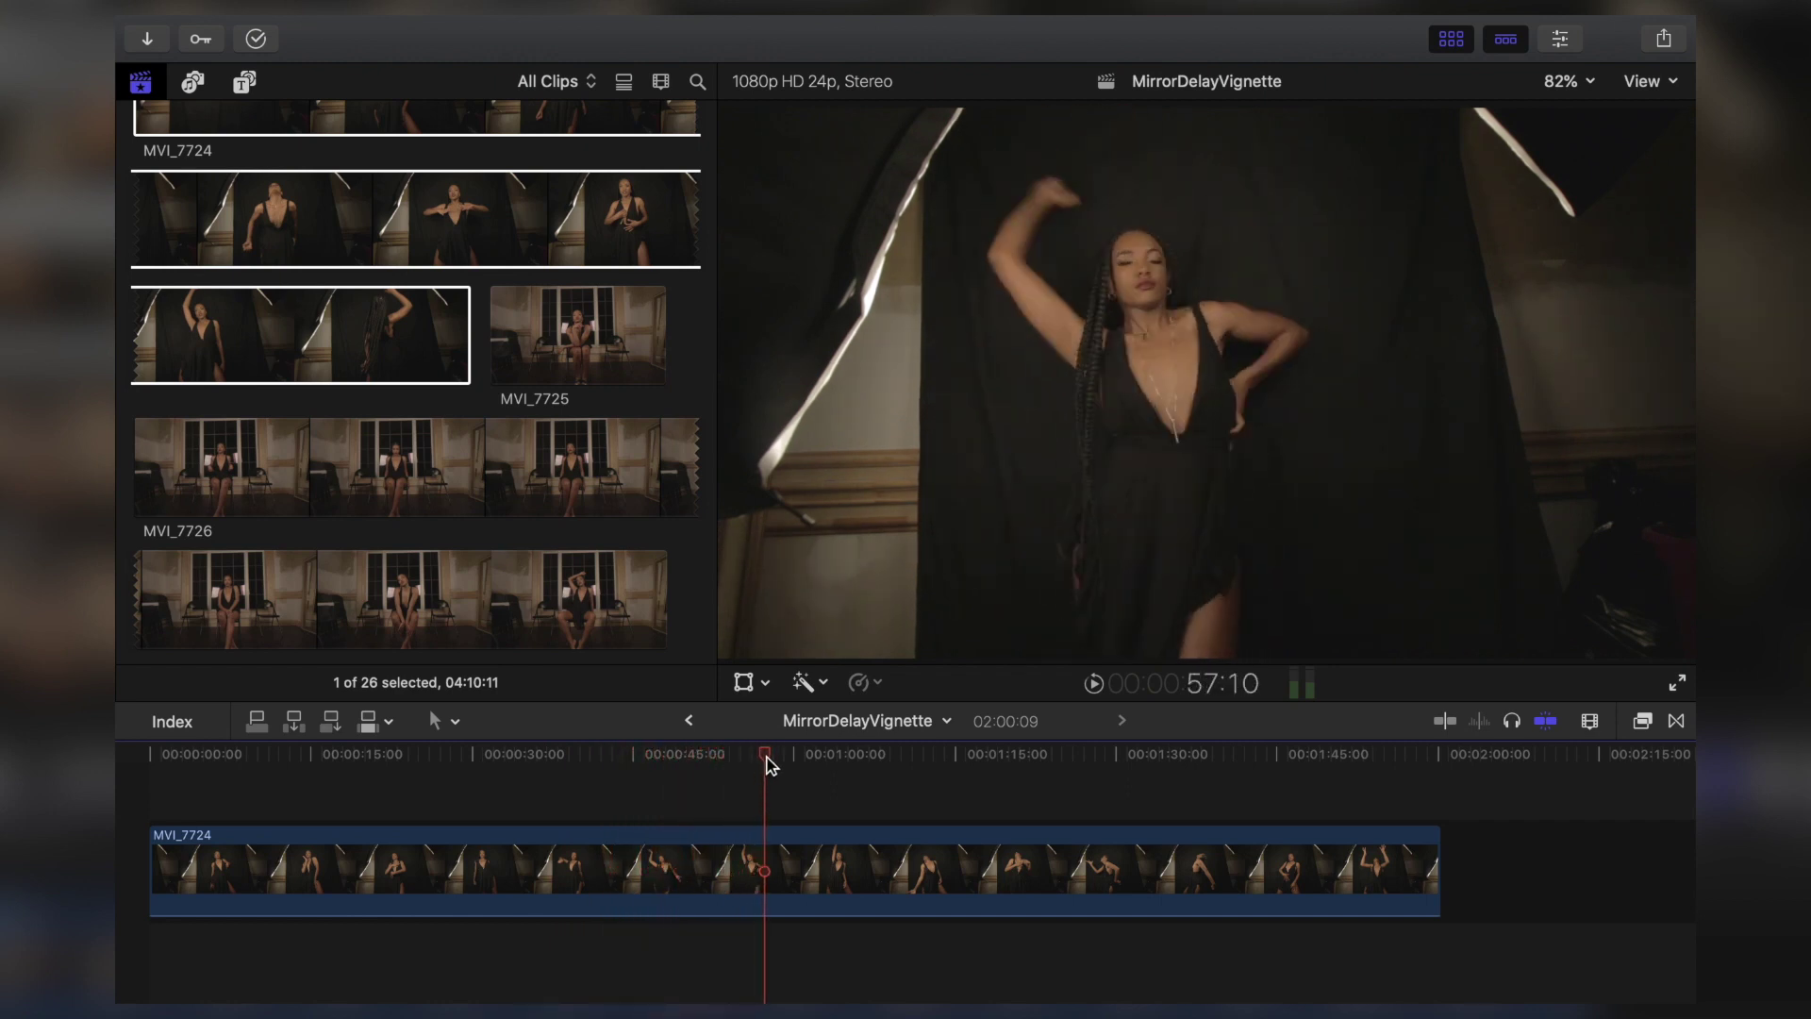
{"action": "left_click", "coordinate": [696, 847]}
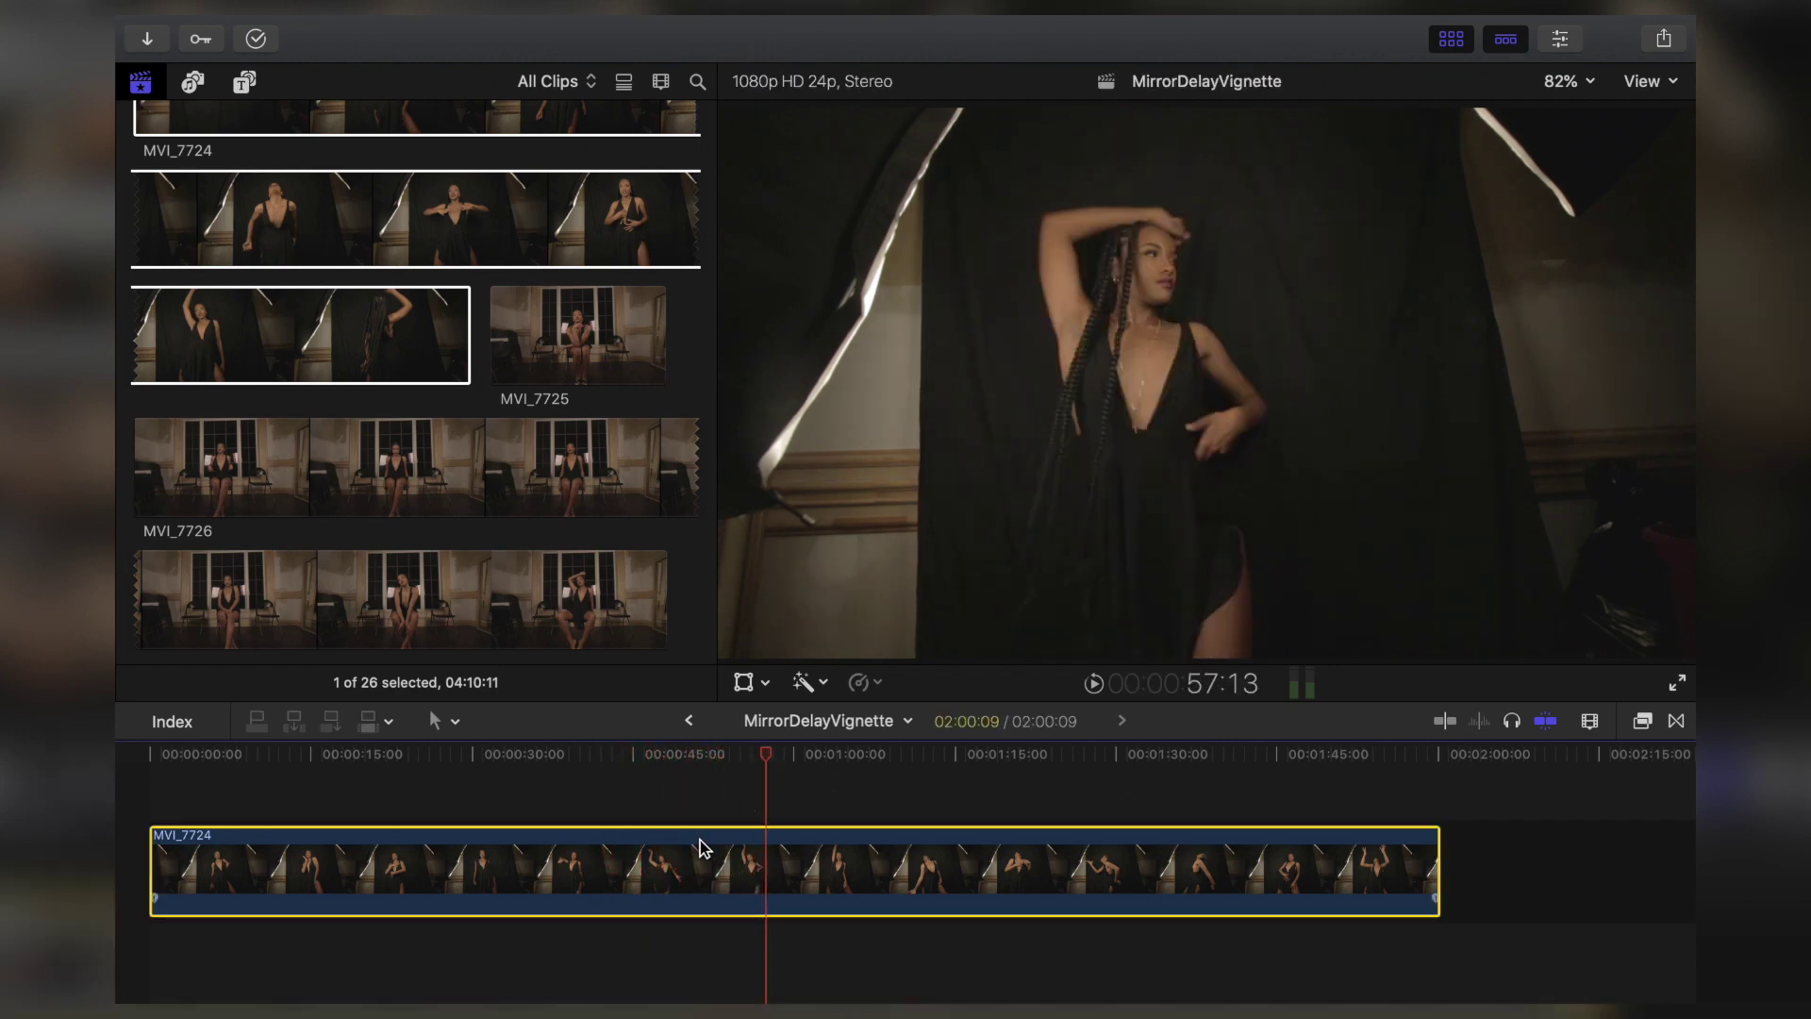
{"action": "left_click_drag", "start_coordinate": [766, 793], "coordinate": [139, 792]}
{"action": "key", "text": "End"}
{"action": "key", "text": "super+v"}
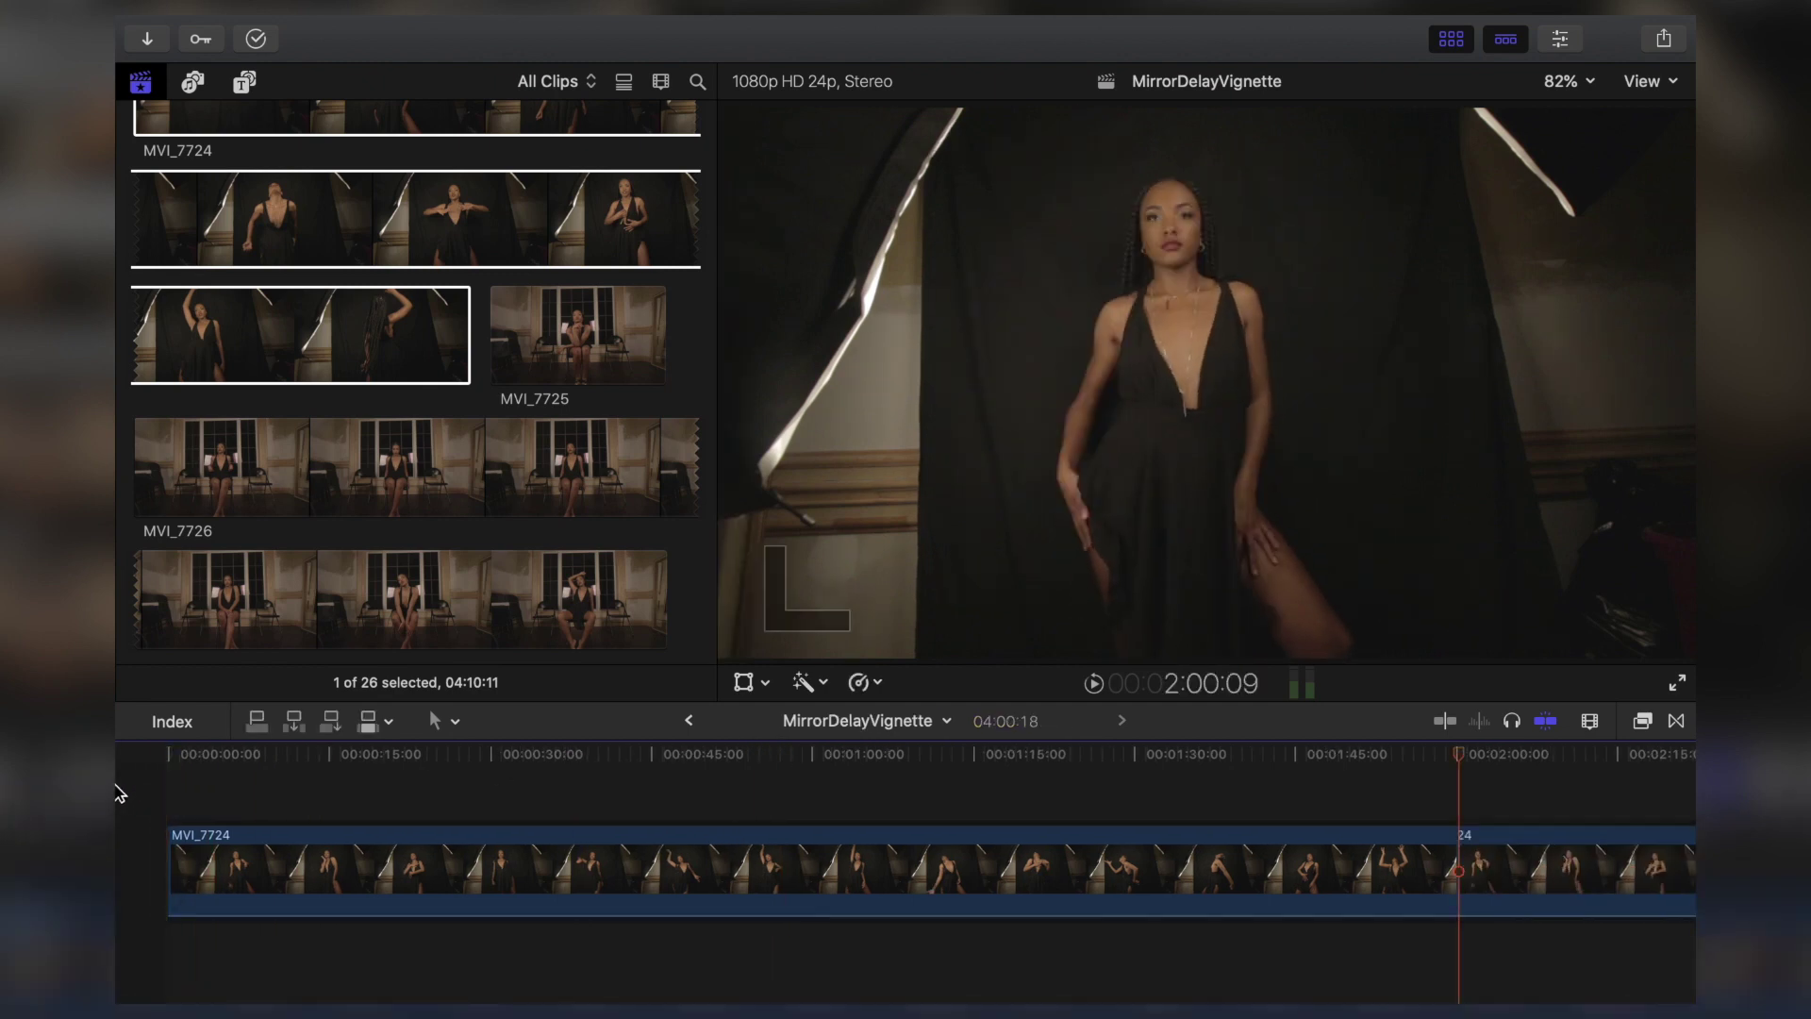
{"action": "left_click_drag", "start_coordinate": [1518, 836], "coordinate": [271, 819]}
{"action": "left_click", "coordinate": [497, 759]}
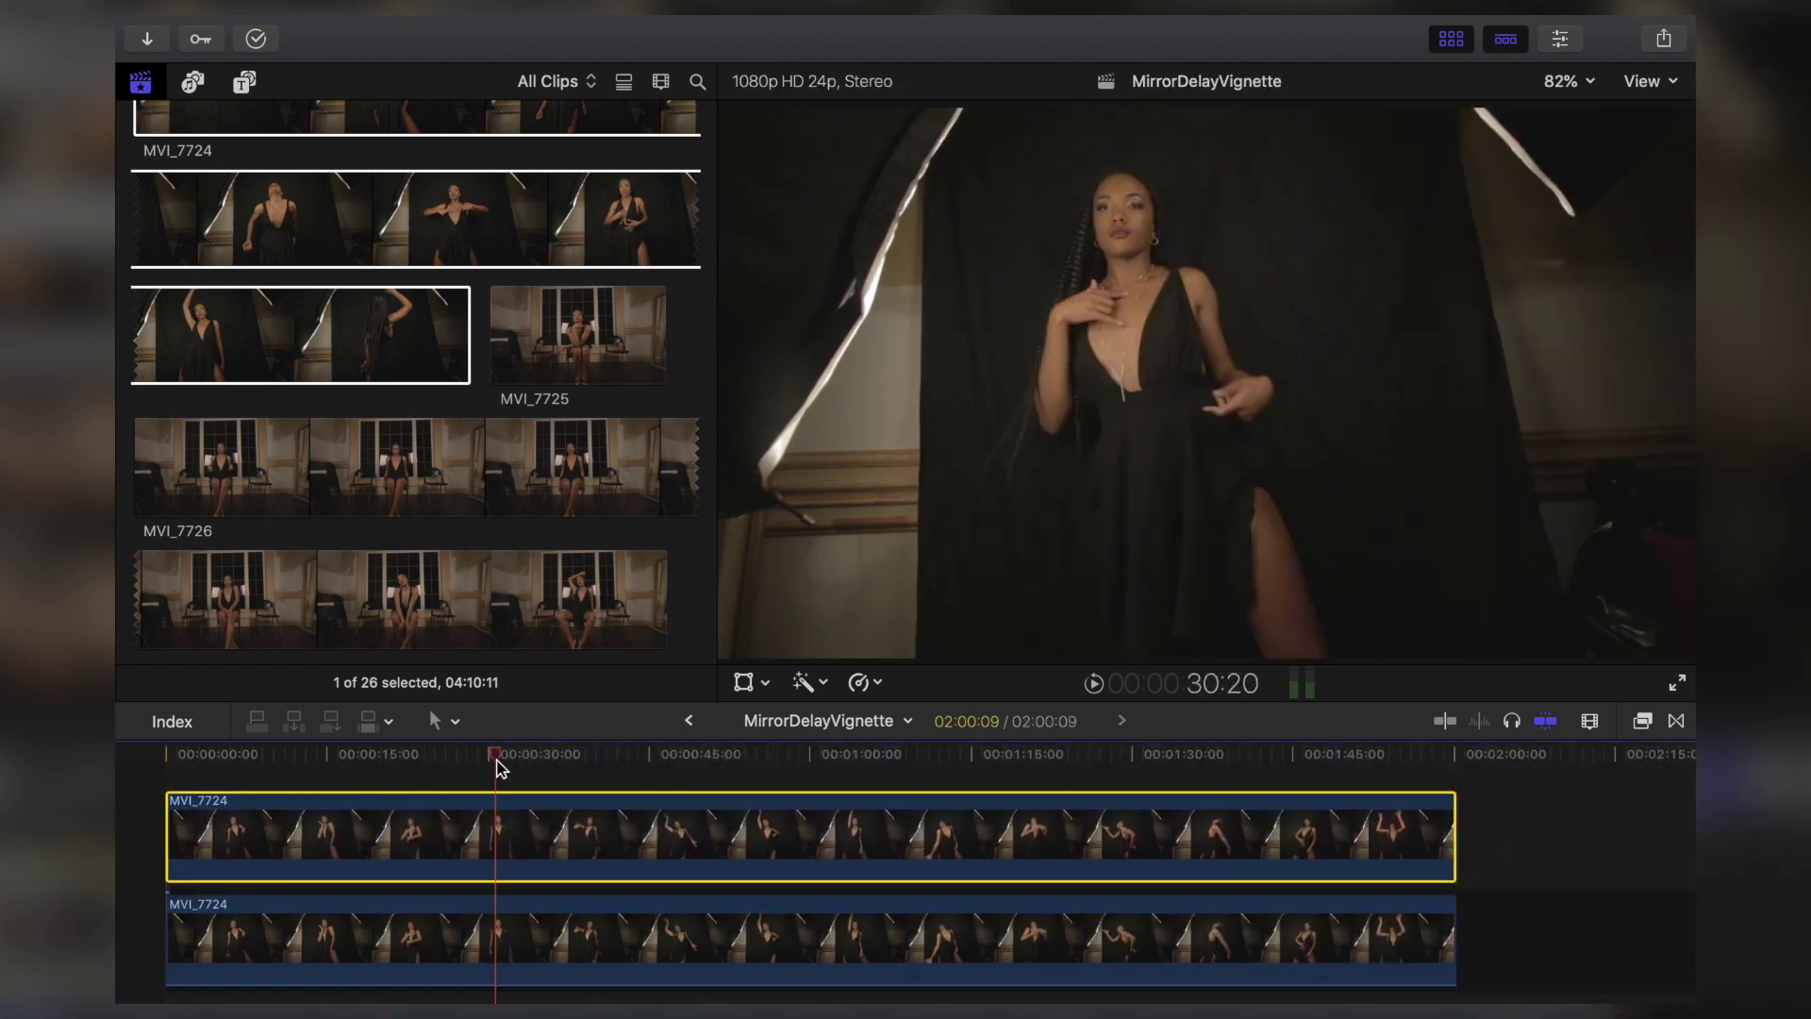
- Arrange the workspace: hide the media browser, set the viewer zoom to 50%, and show the inspector and effects browser
{"action": "left_click", "coordinate": [1451, 42]}
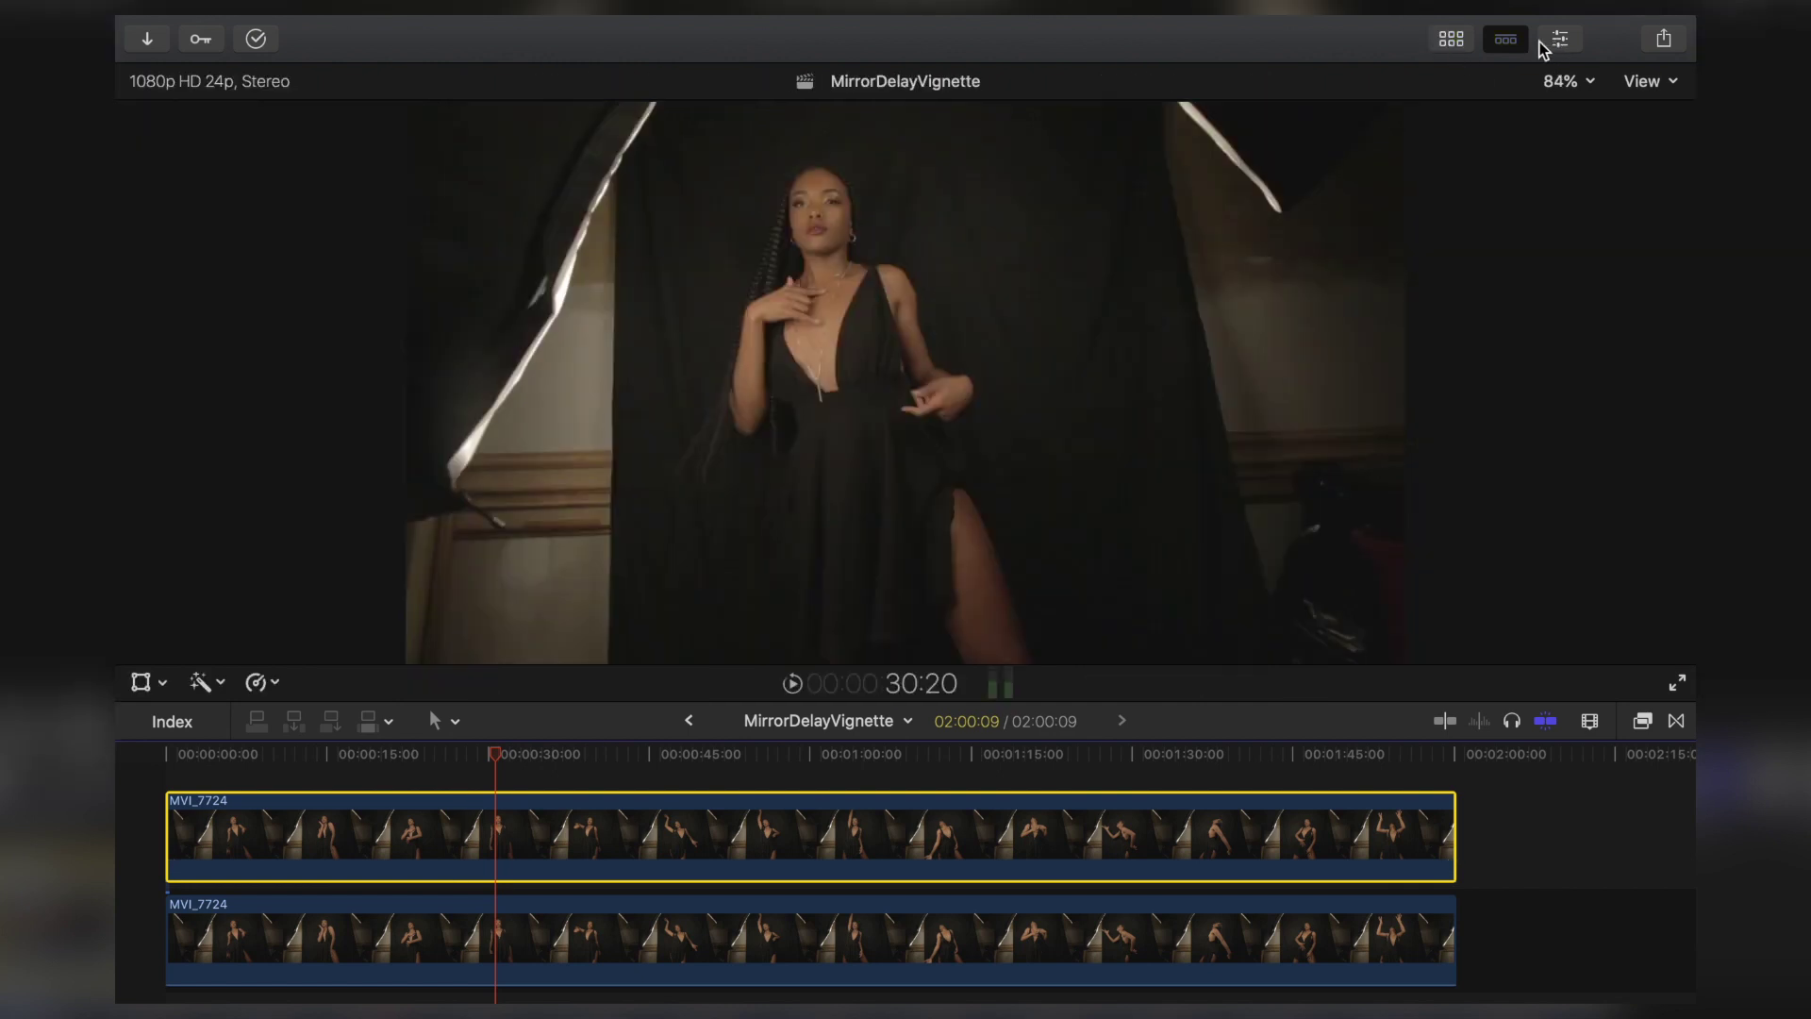
{"action": "left_click", "coordinate": [1588, 83]}
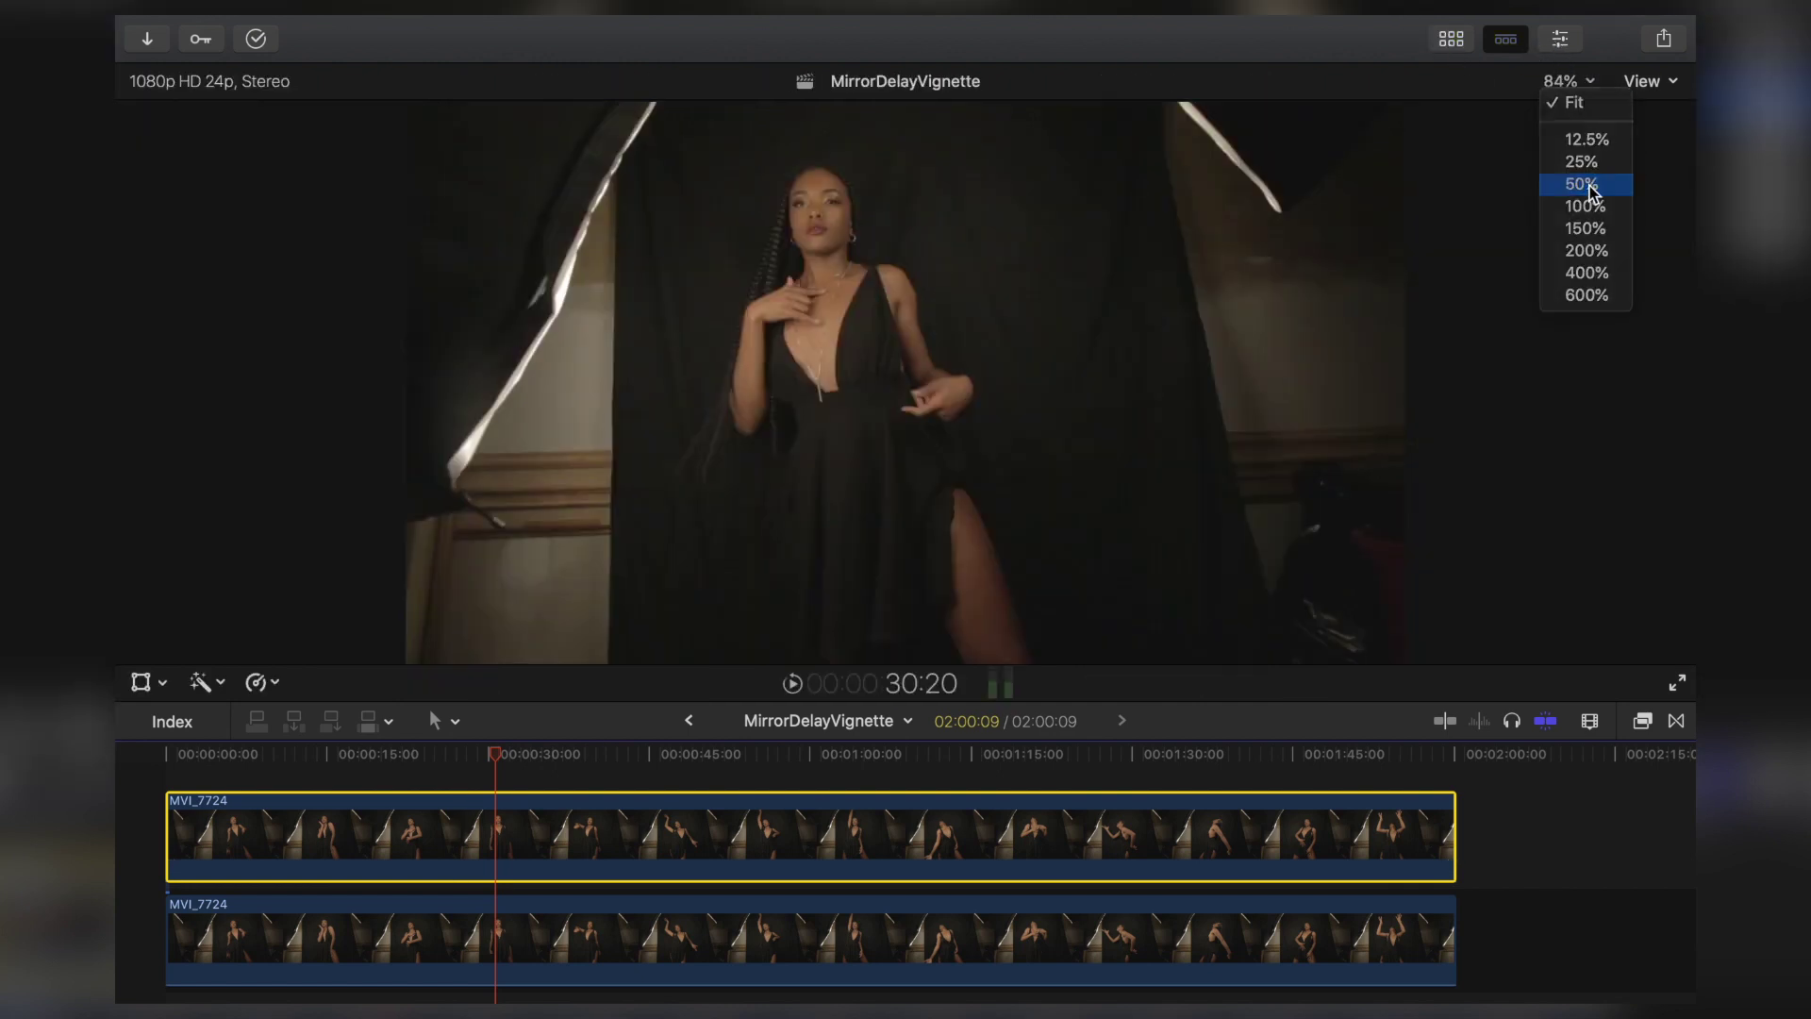
{"action": "left_click", "coordinate": [1592, 185]}
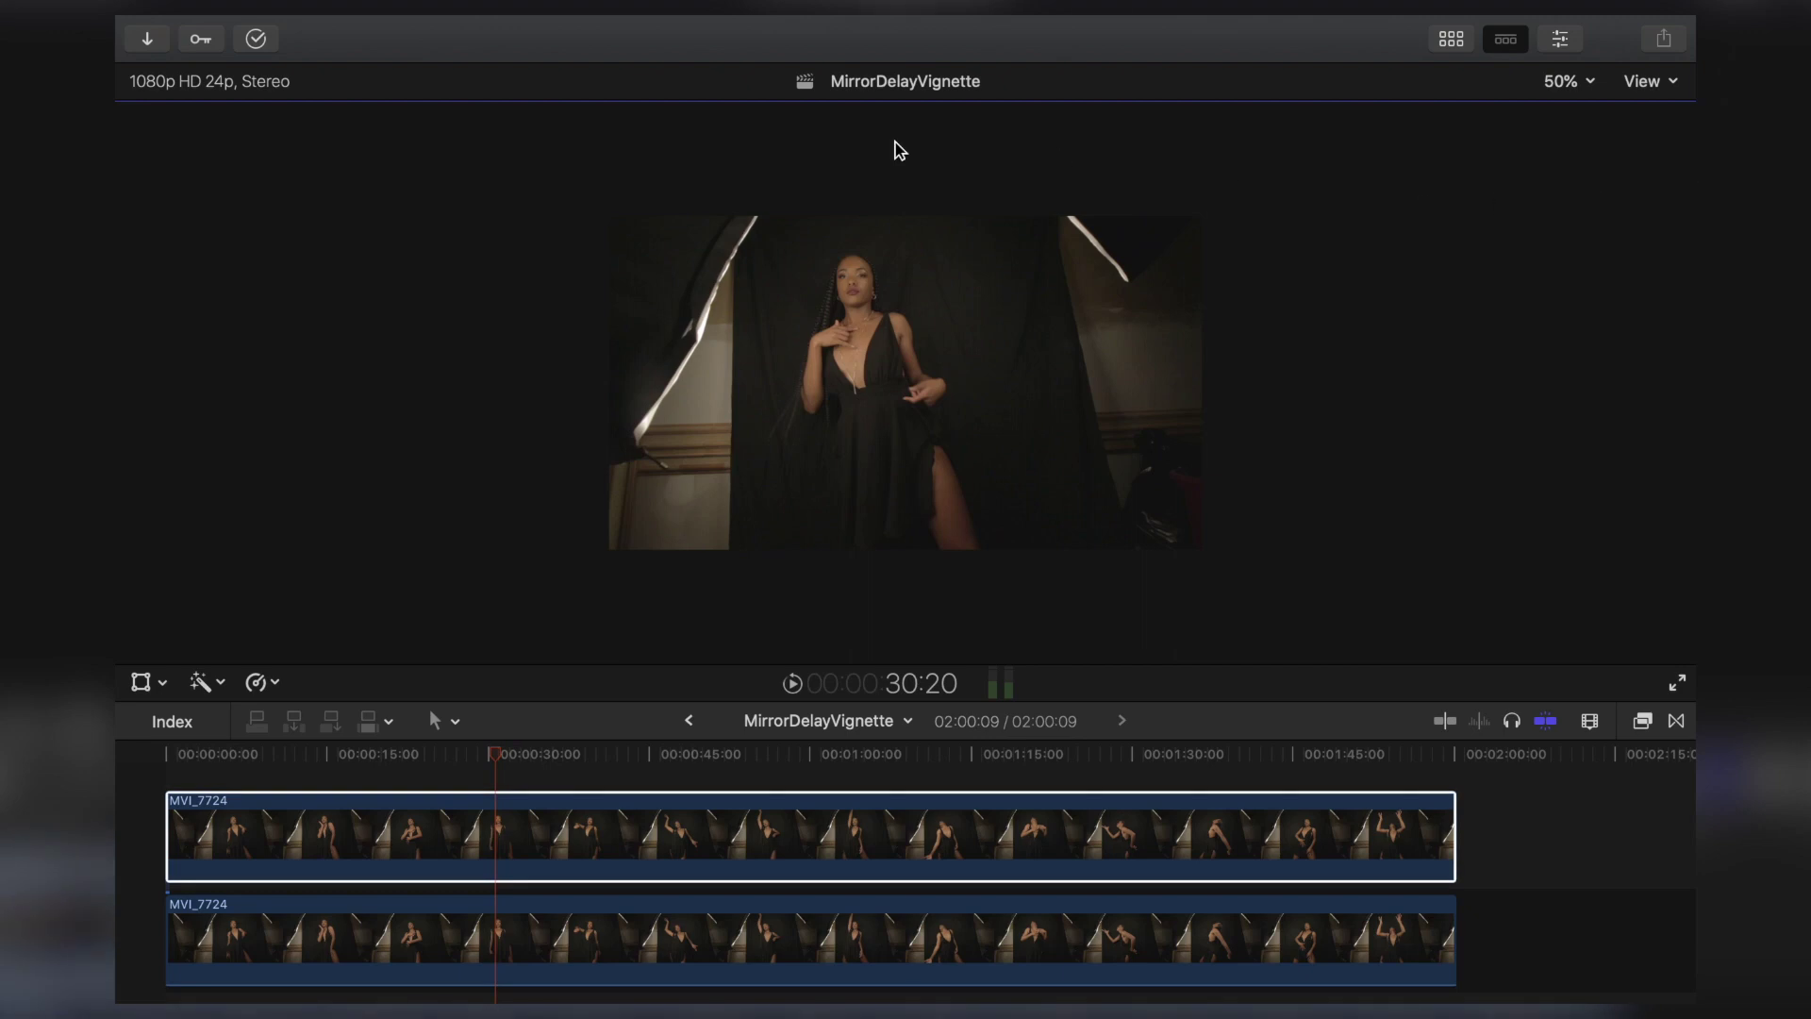
{"action": "left_click", "coordinate": [1559, 42]}
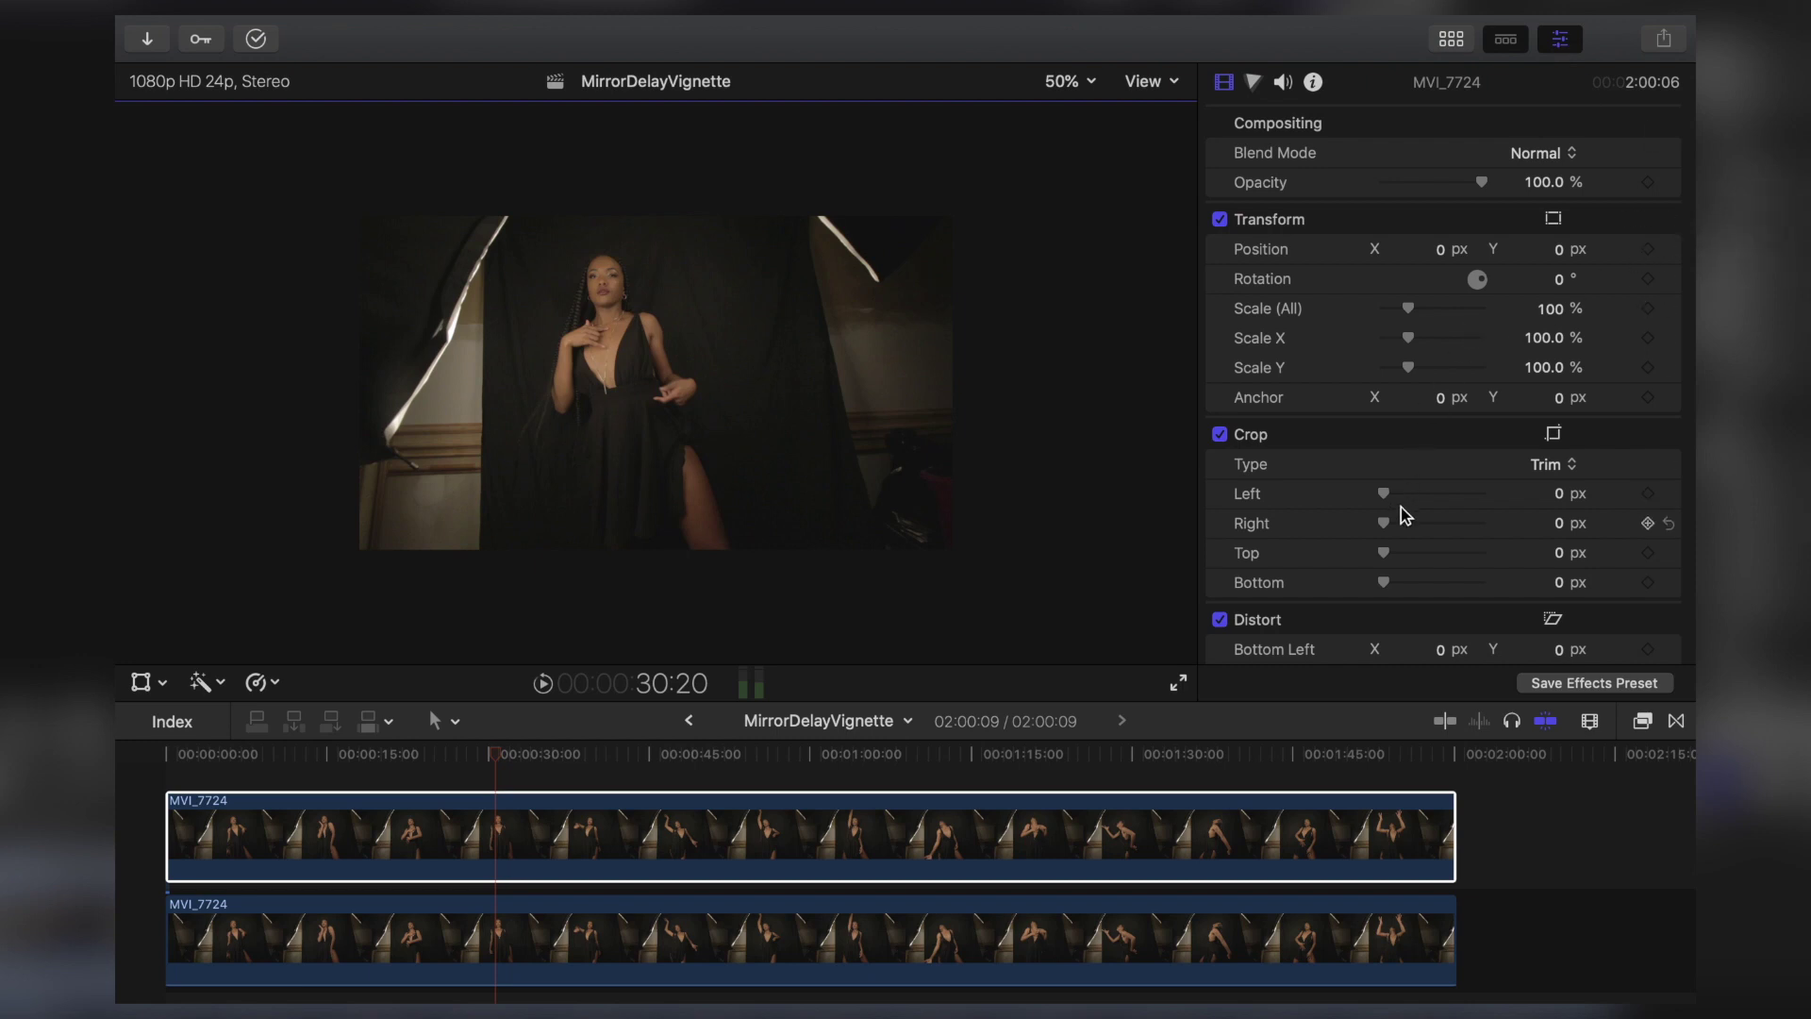
{"action": "left_click", "coordinate": [1643, 722]}
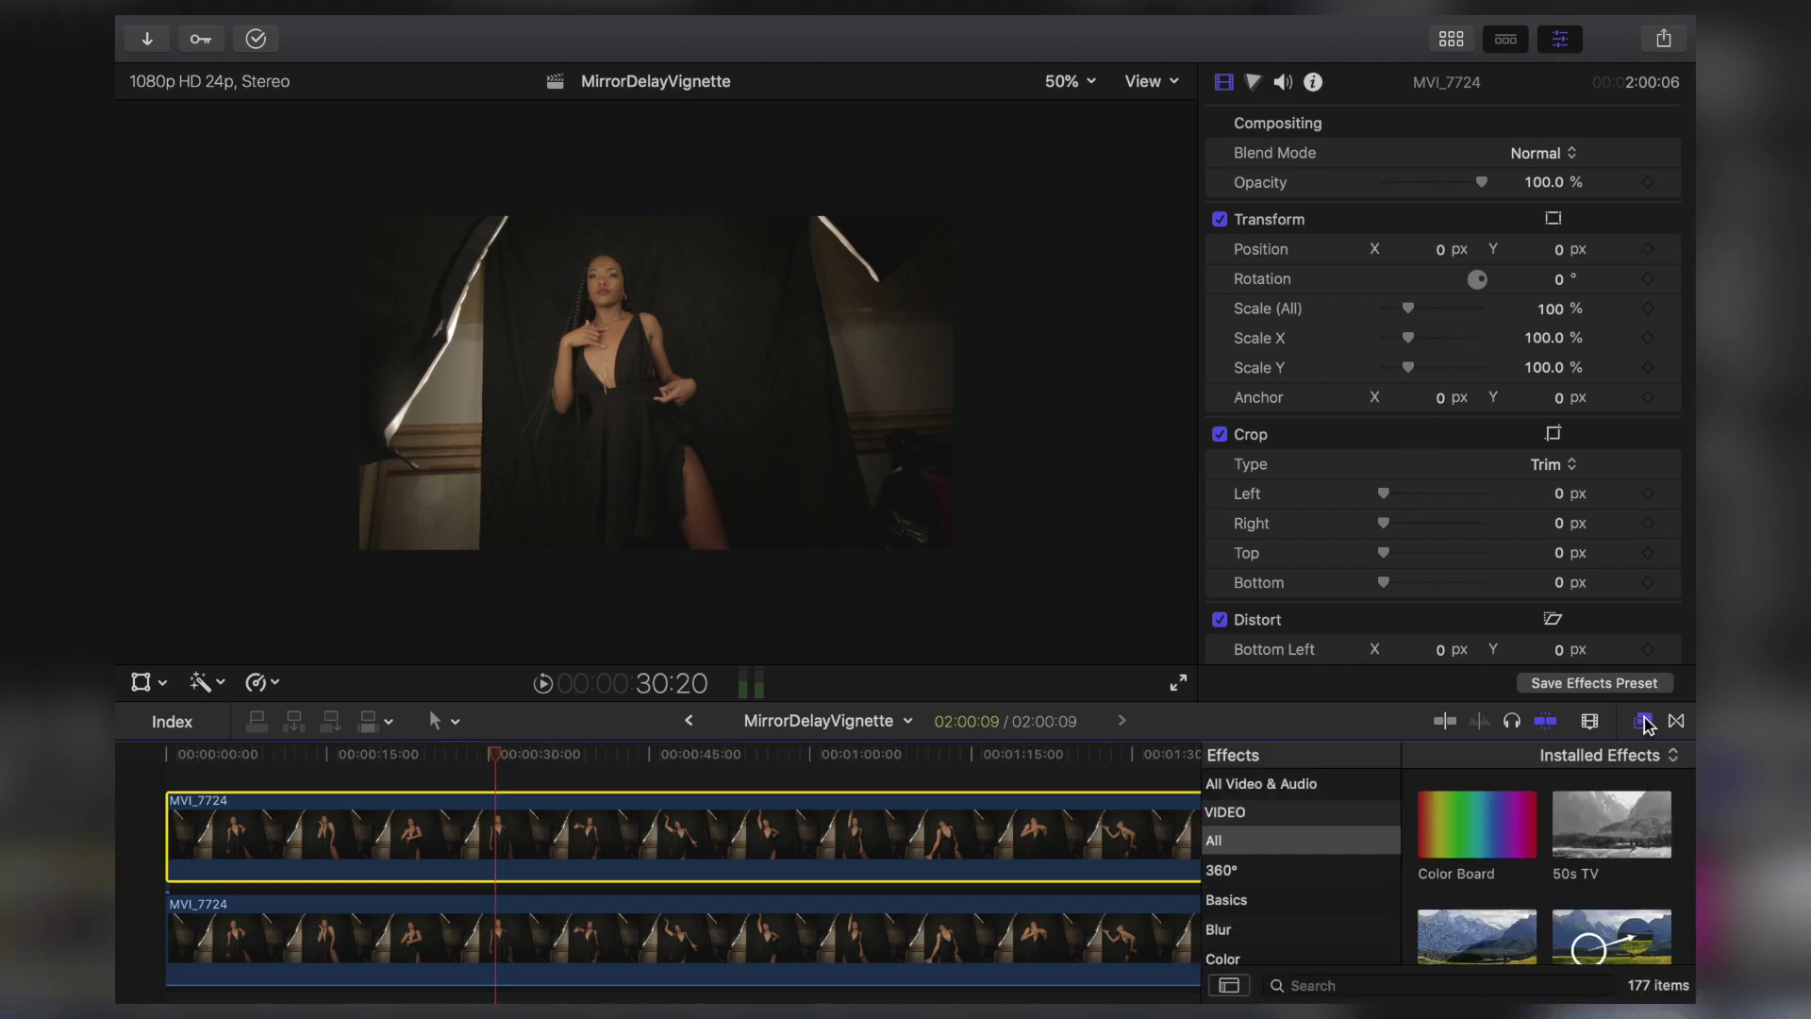
- Find the Flipped effect and apply it to the lower MVI_7724 clip
{"action": "left_click", "coordinate": [1083, 944]}
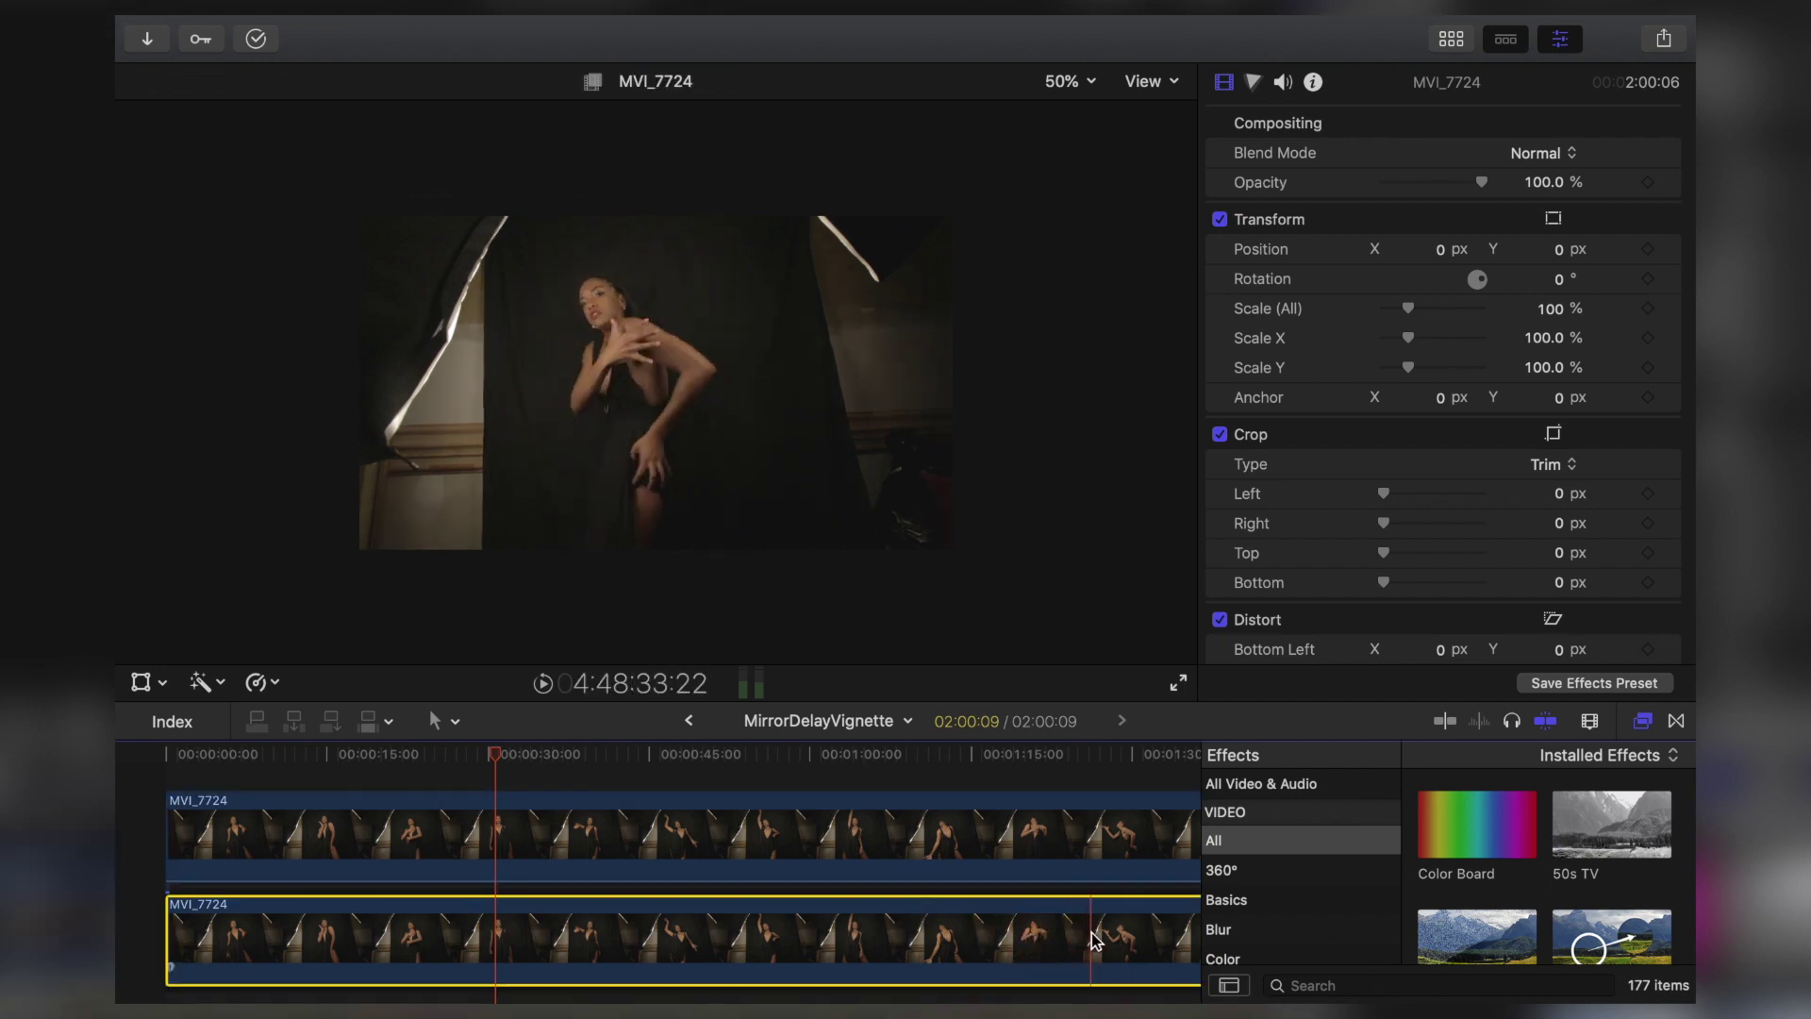
{"action": "left_click", "coordinate": [1329, 986]}
{"action": "type", "text": "flip"}
{"action": "left_click_drag", "start_coordinate": [1488, 832], "coordinate": [976, 822]}
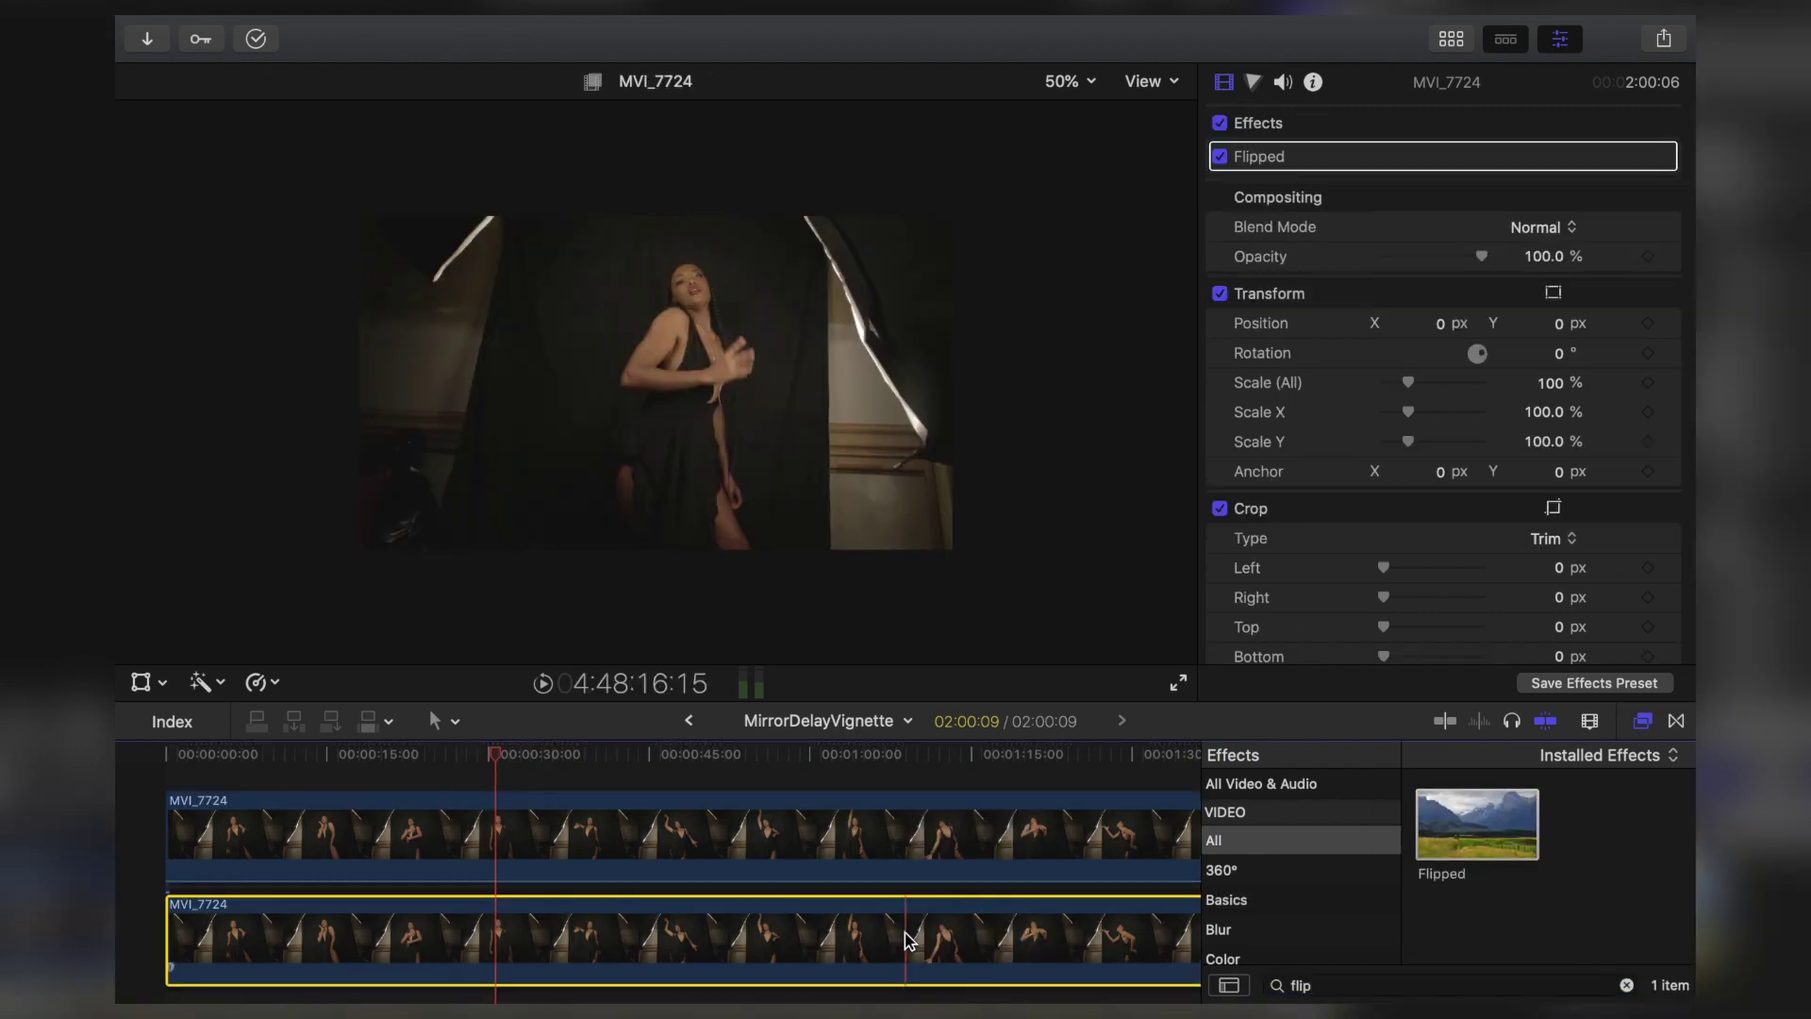
- Transform the lower MVI_7724 clip at the timeline start to position X -528.0, Y -8.3 px and scale 113.84%
{"action": "left_click", "coordinate": [168, 753]}
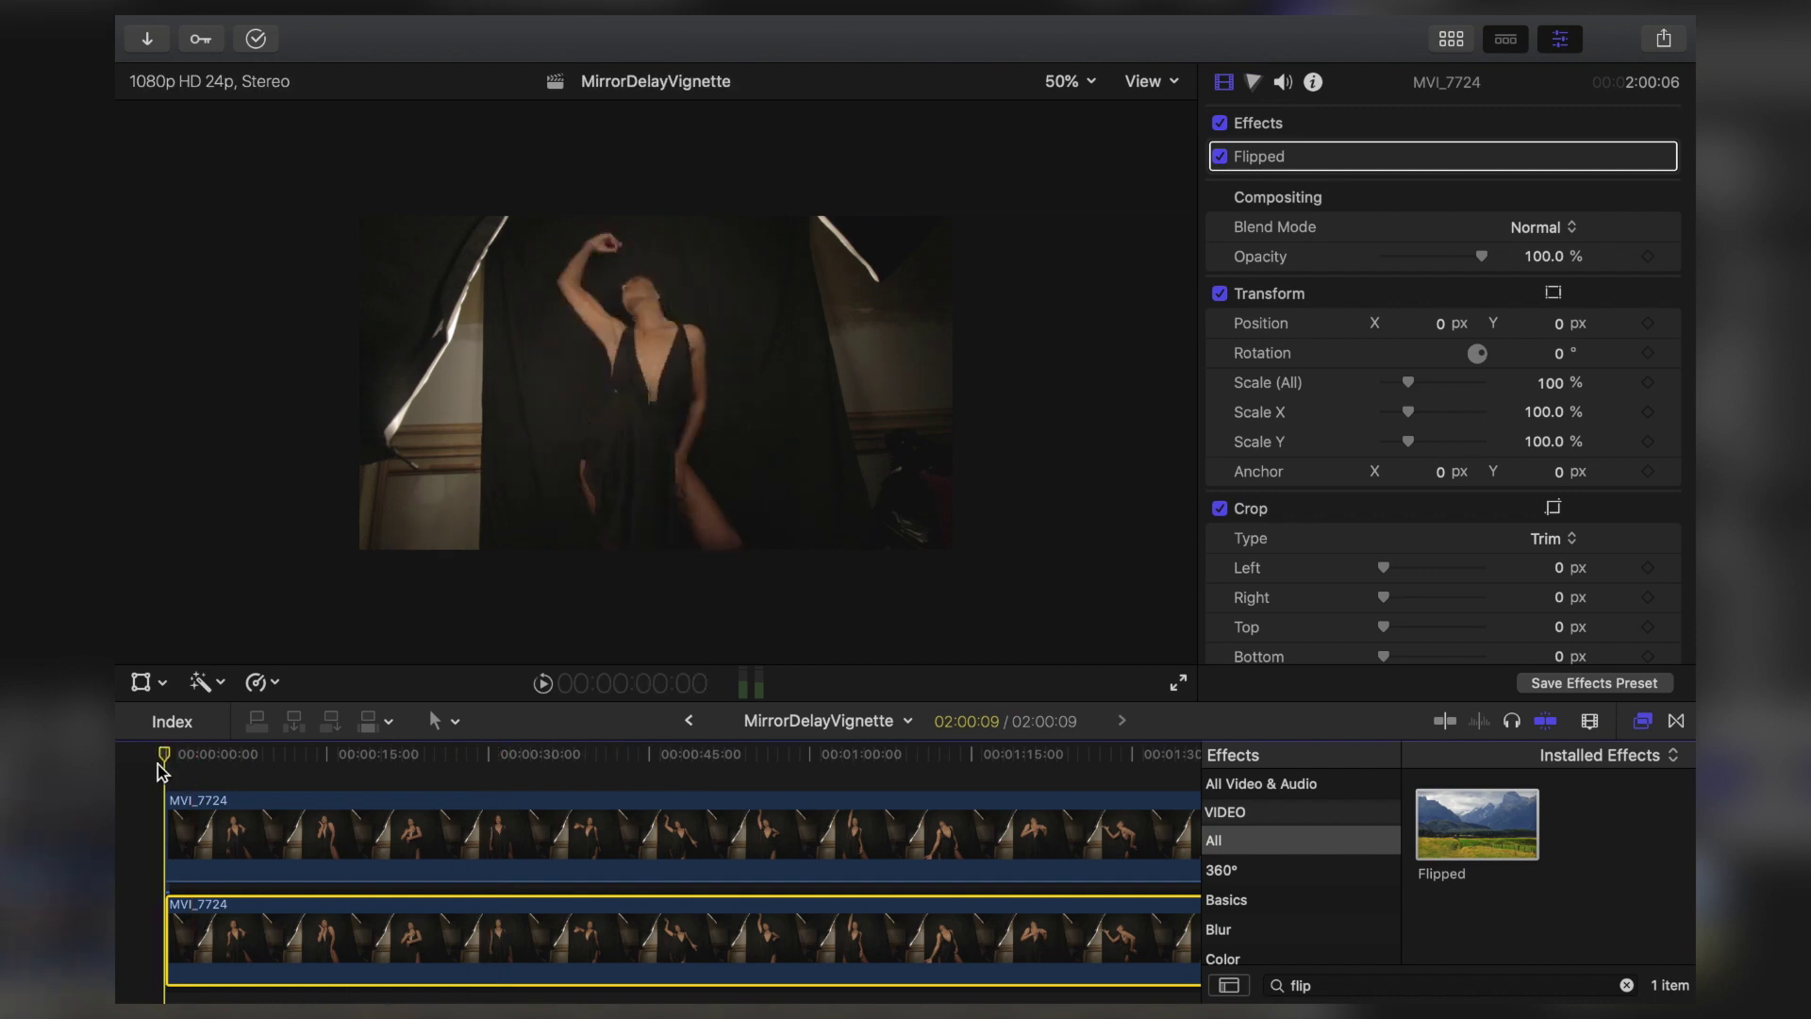
{"action": "left_click", "coordinate": [1554, 294]}
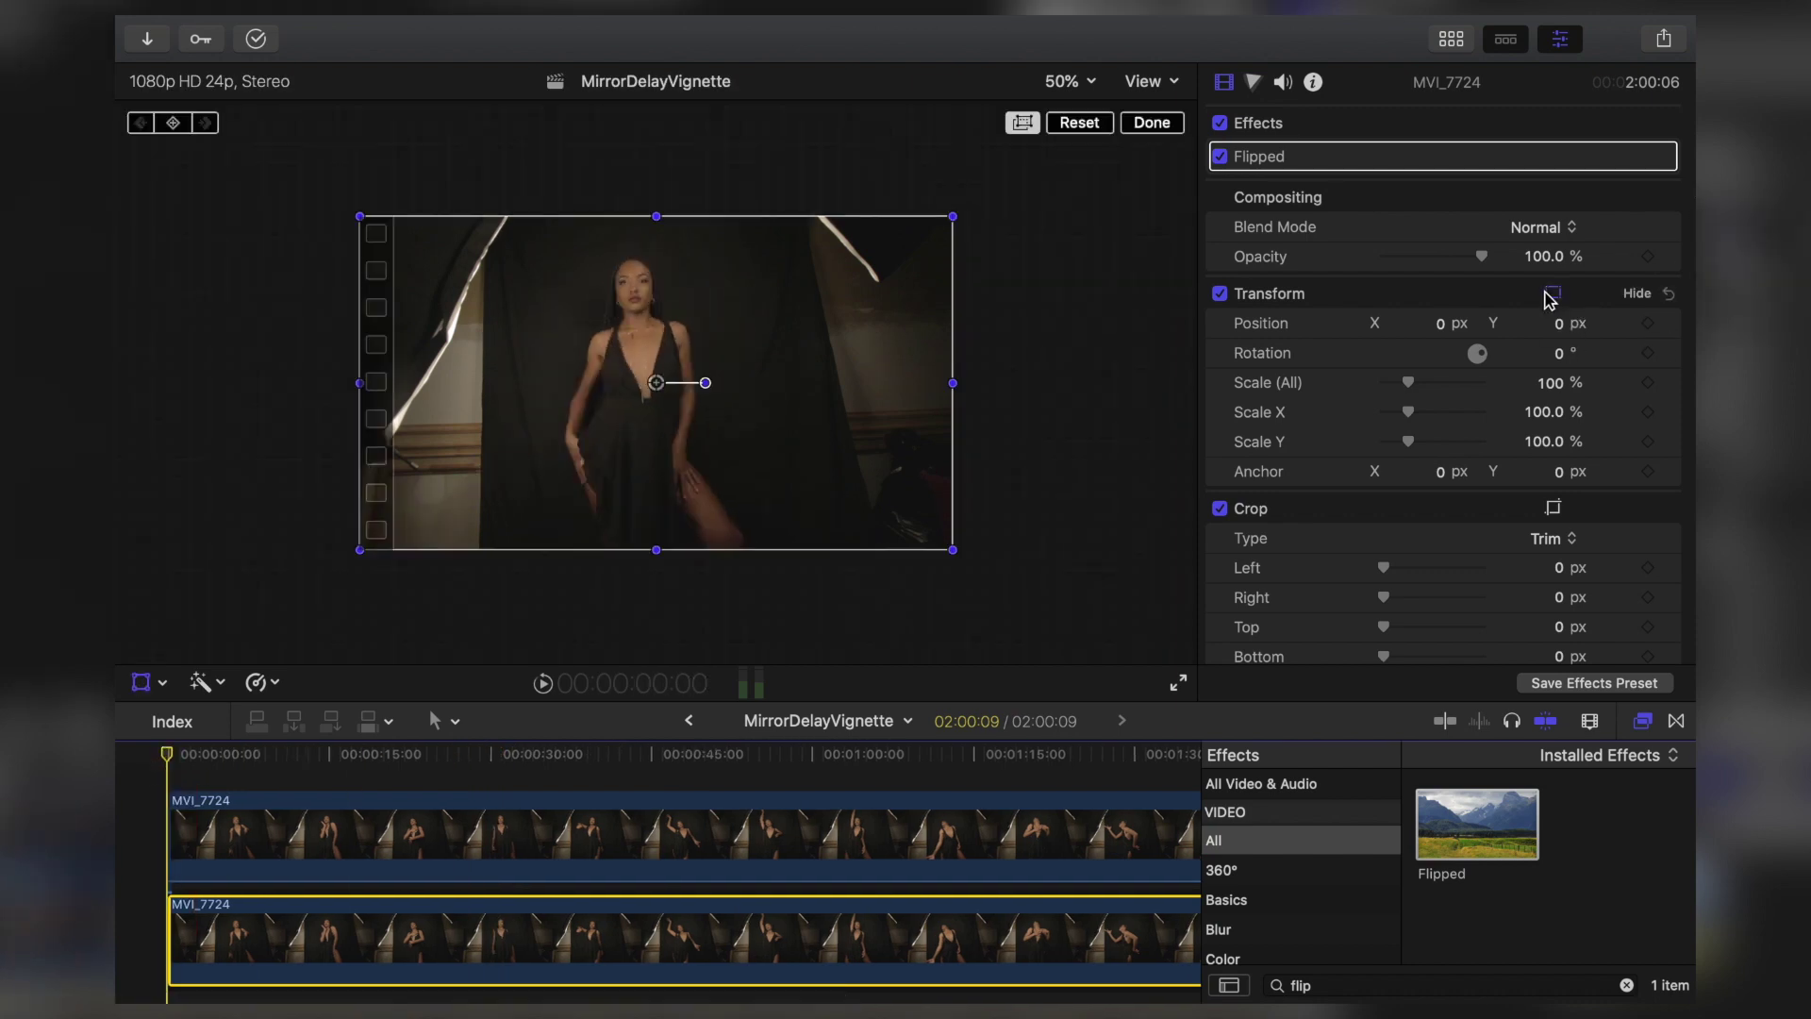
{"action": "left_click_drag", "start_coordinate": [846, 448], "coordinate": [700, 442]}
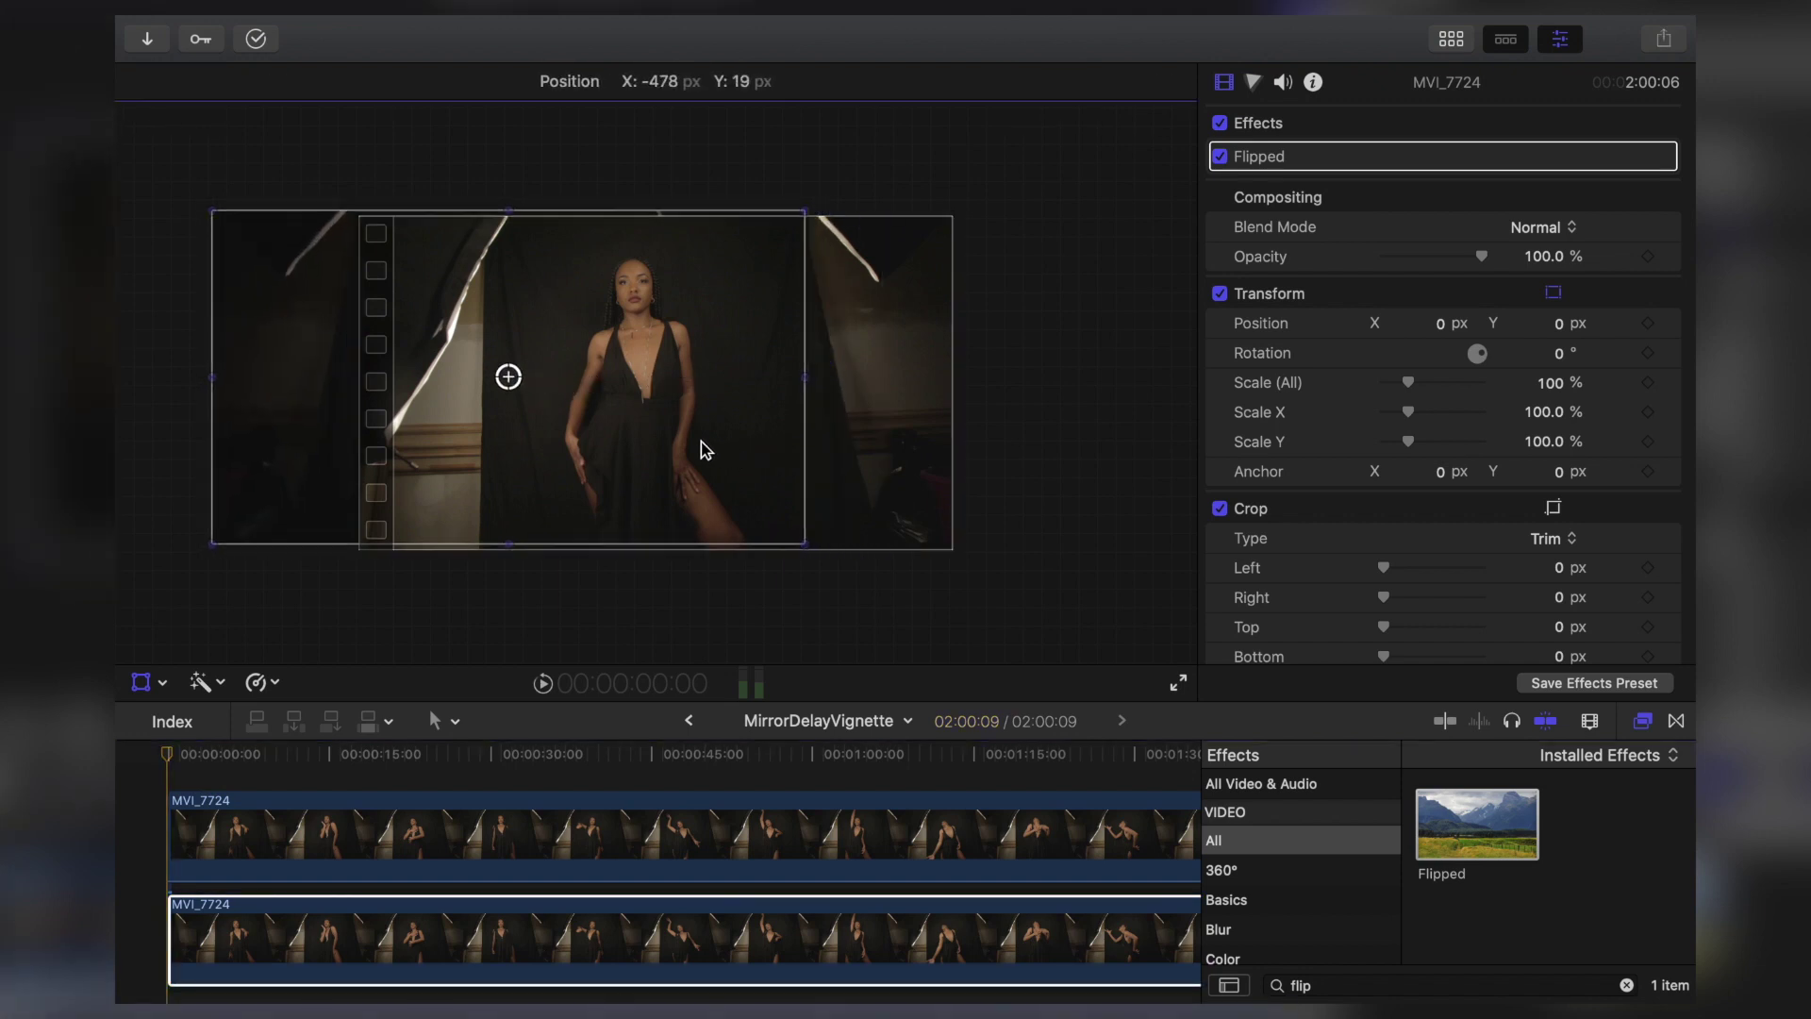
{"action": "left_click_drag", "start_coordinate": [804, 545], "coordinate": [819, 567]}
{"action": "left_click_drag", "start_coordinate": [793, 449], "coordinate": [777, 460]}
- Transform the upper MVI_7724 clip to position X 387.5, Y 32.4 px and scale 115.38%
{"action": "left_click", "coordinate": [838, 852]}
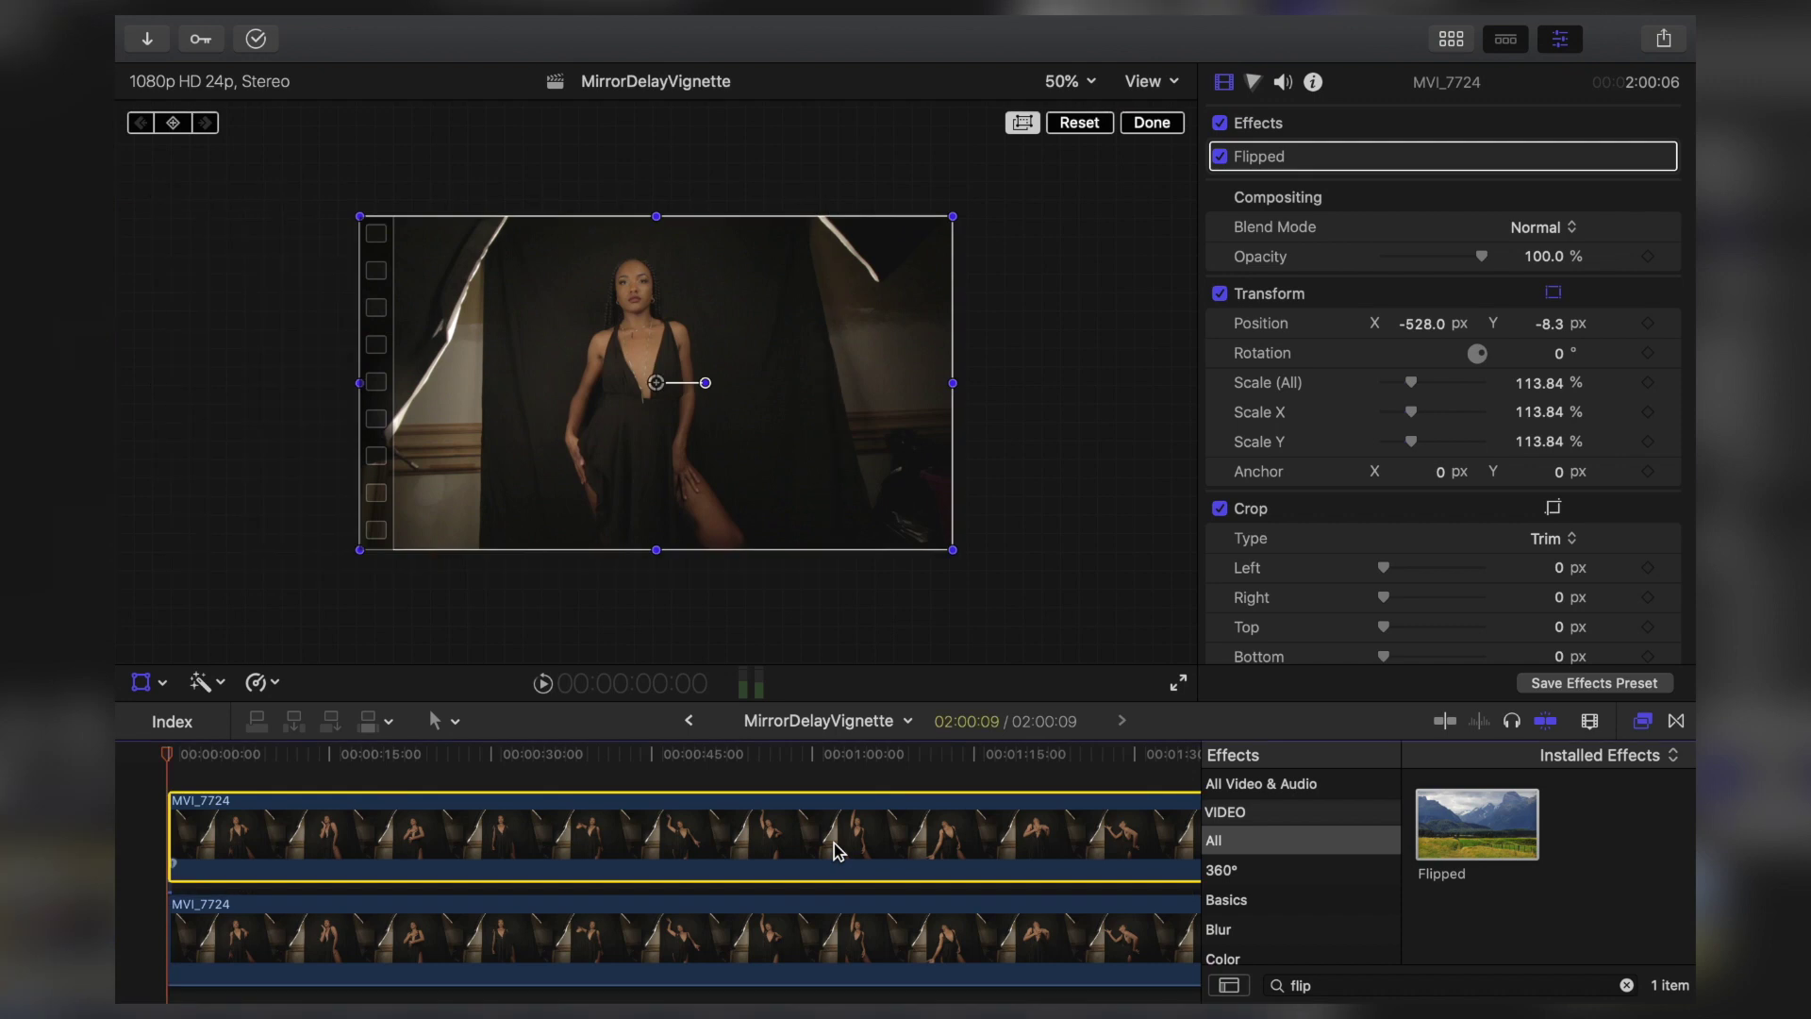
{"action": "left_click_drag", "start_coordinate": [858, 371], "coordinate": [970, 356]}
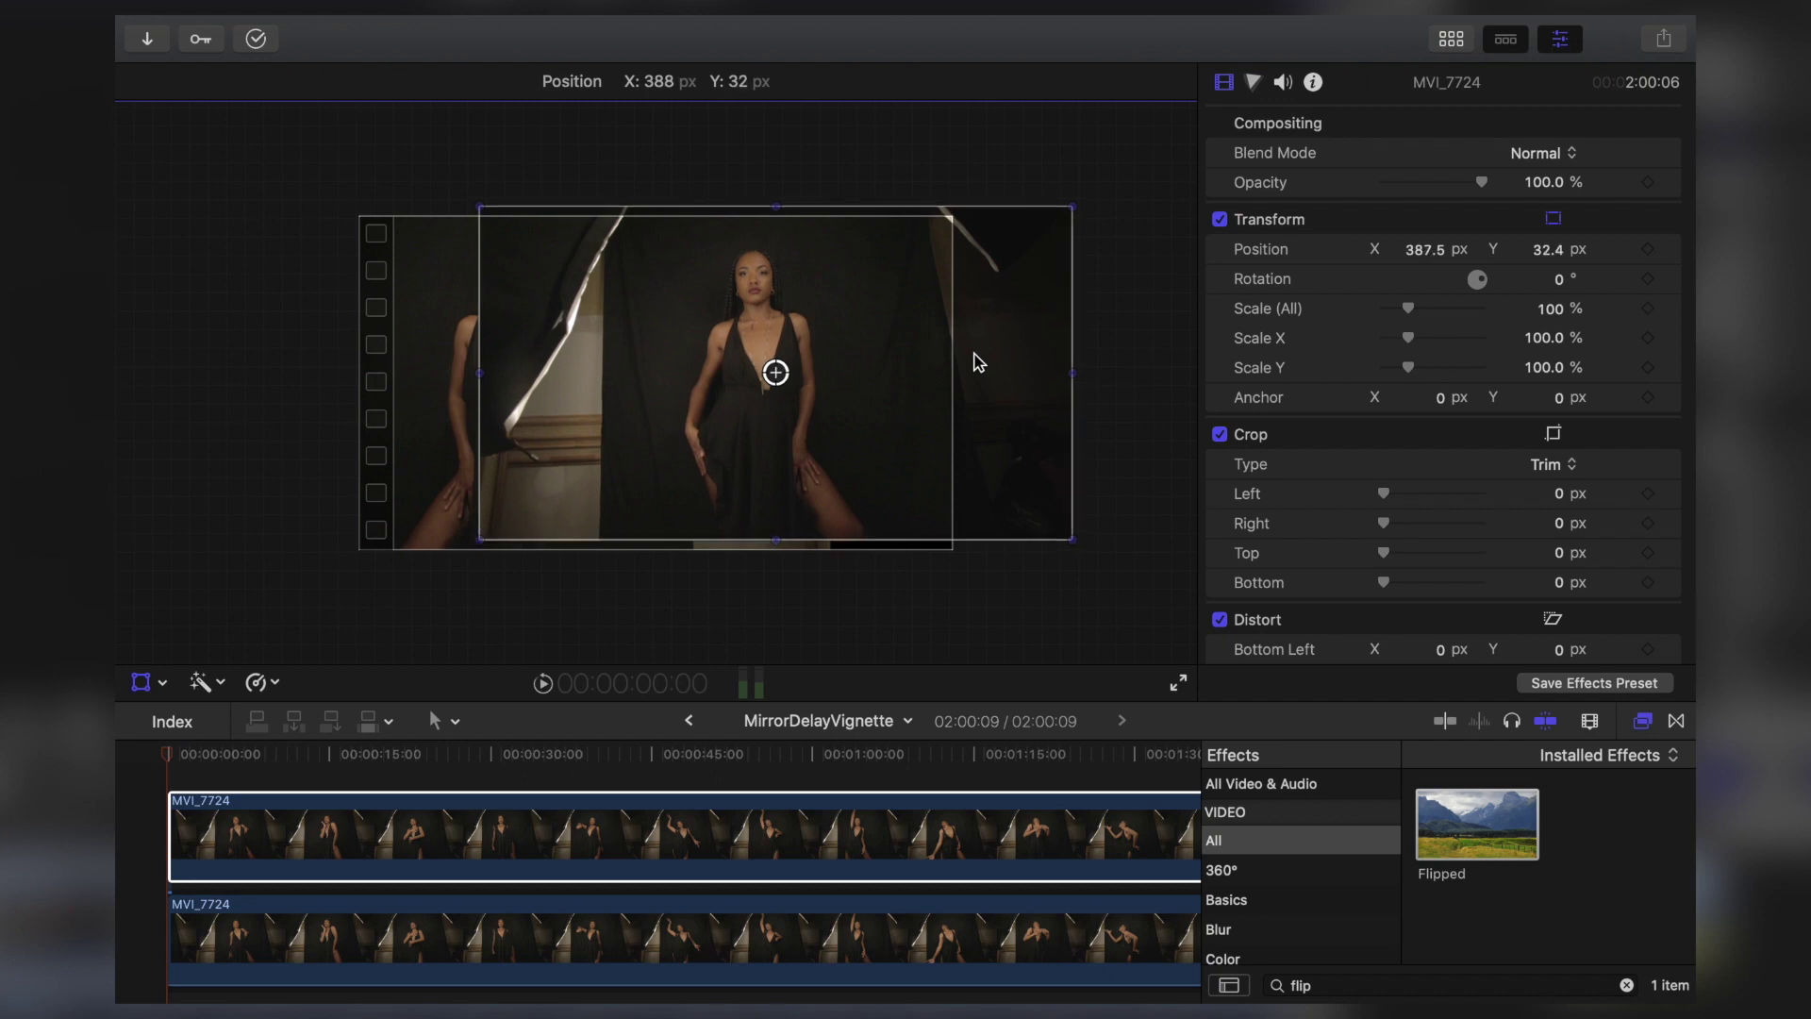
{"action": "mouse_move", "coordinate": [1070, 540]}
{"action": "left_mouse_down"}
{"action": "mouse_move", "coordinate": [1100, 575]}
{"action": "mouse_move", "coordinate": [1087, 560]}
{"action": "left_mouse_up"}
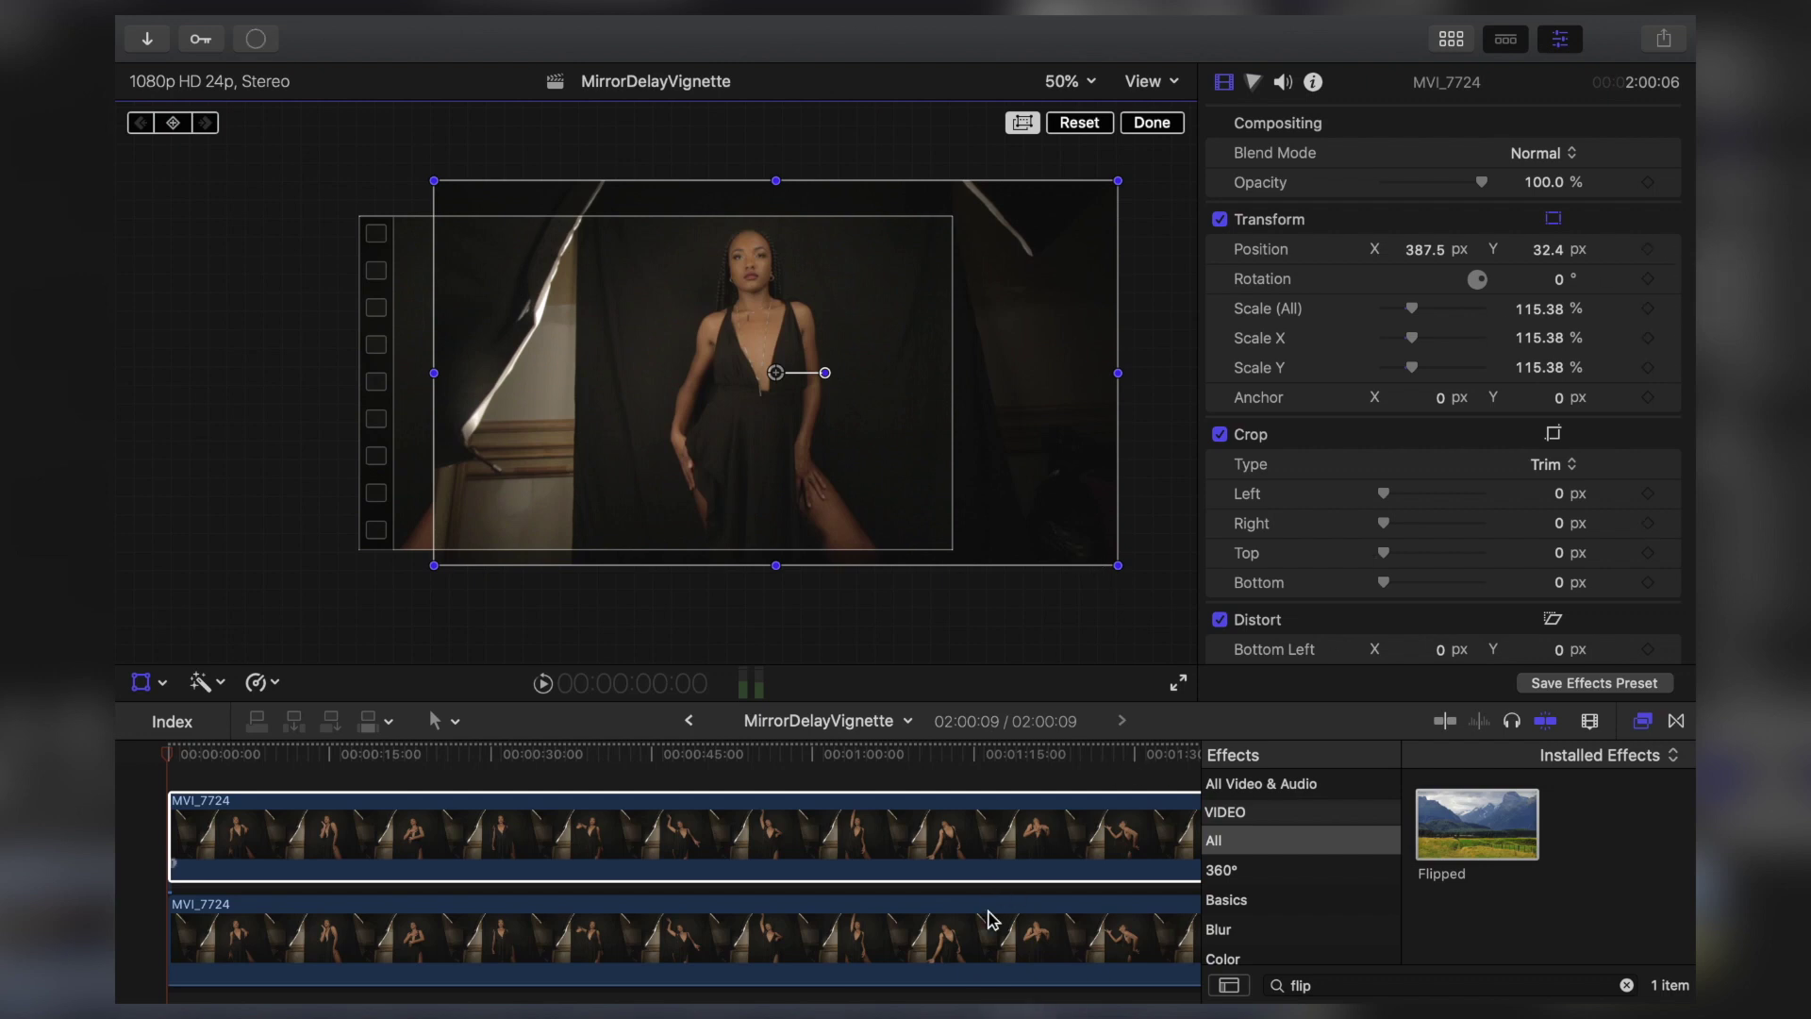
- Check the lower clip's scale and set the upper MVI_7724 clip's Scale (All) to 113%
{"action": "left_click", "coordinate": [974, 939]}
{"action": "left_click", "coordinate": [967, 858]}
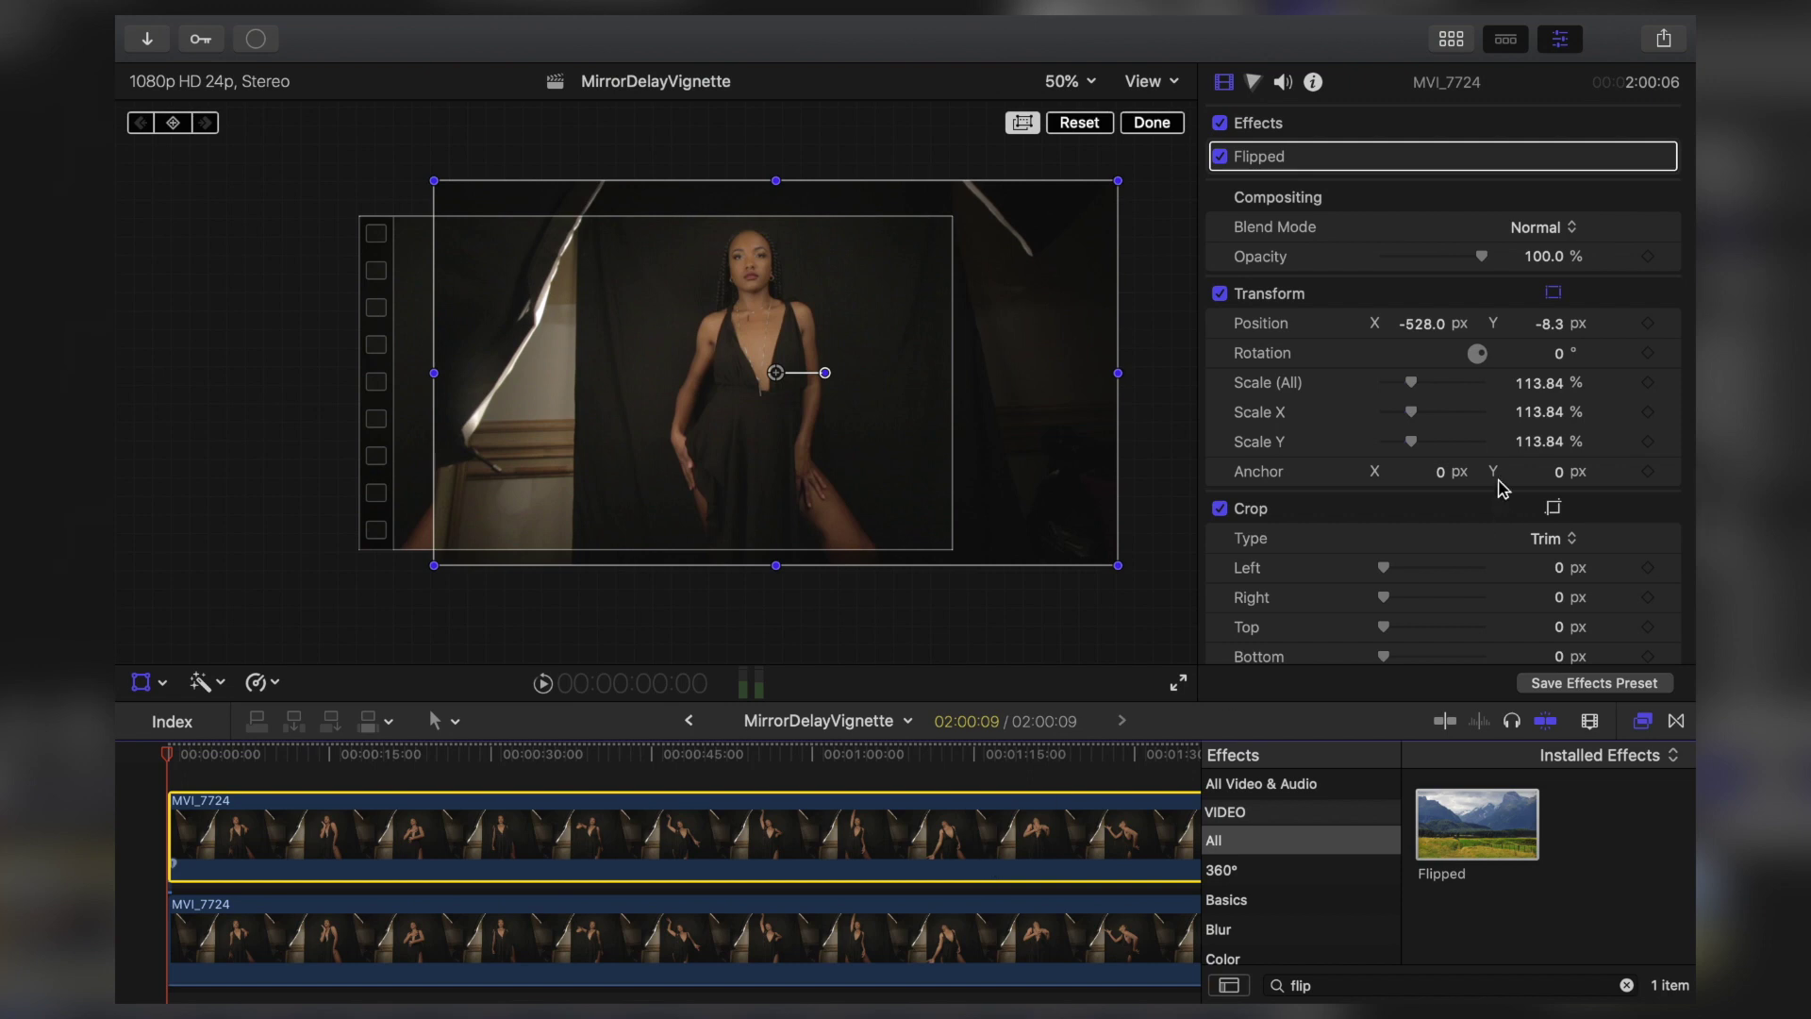
{"action": "left_click", "coordinate": [1539, 309]}
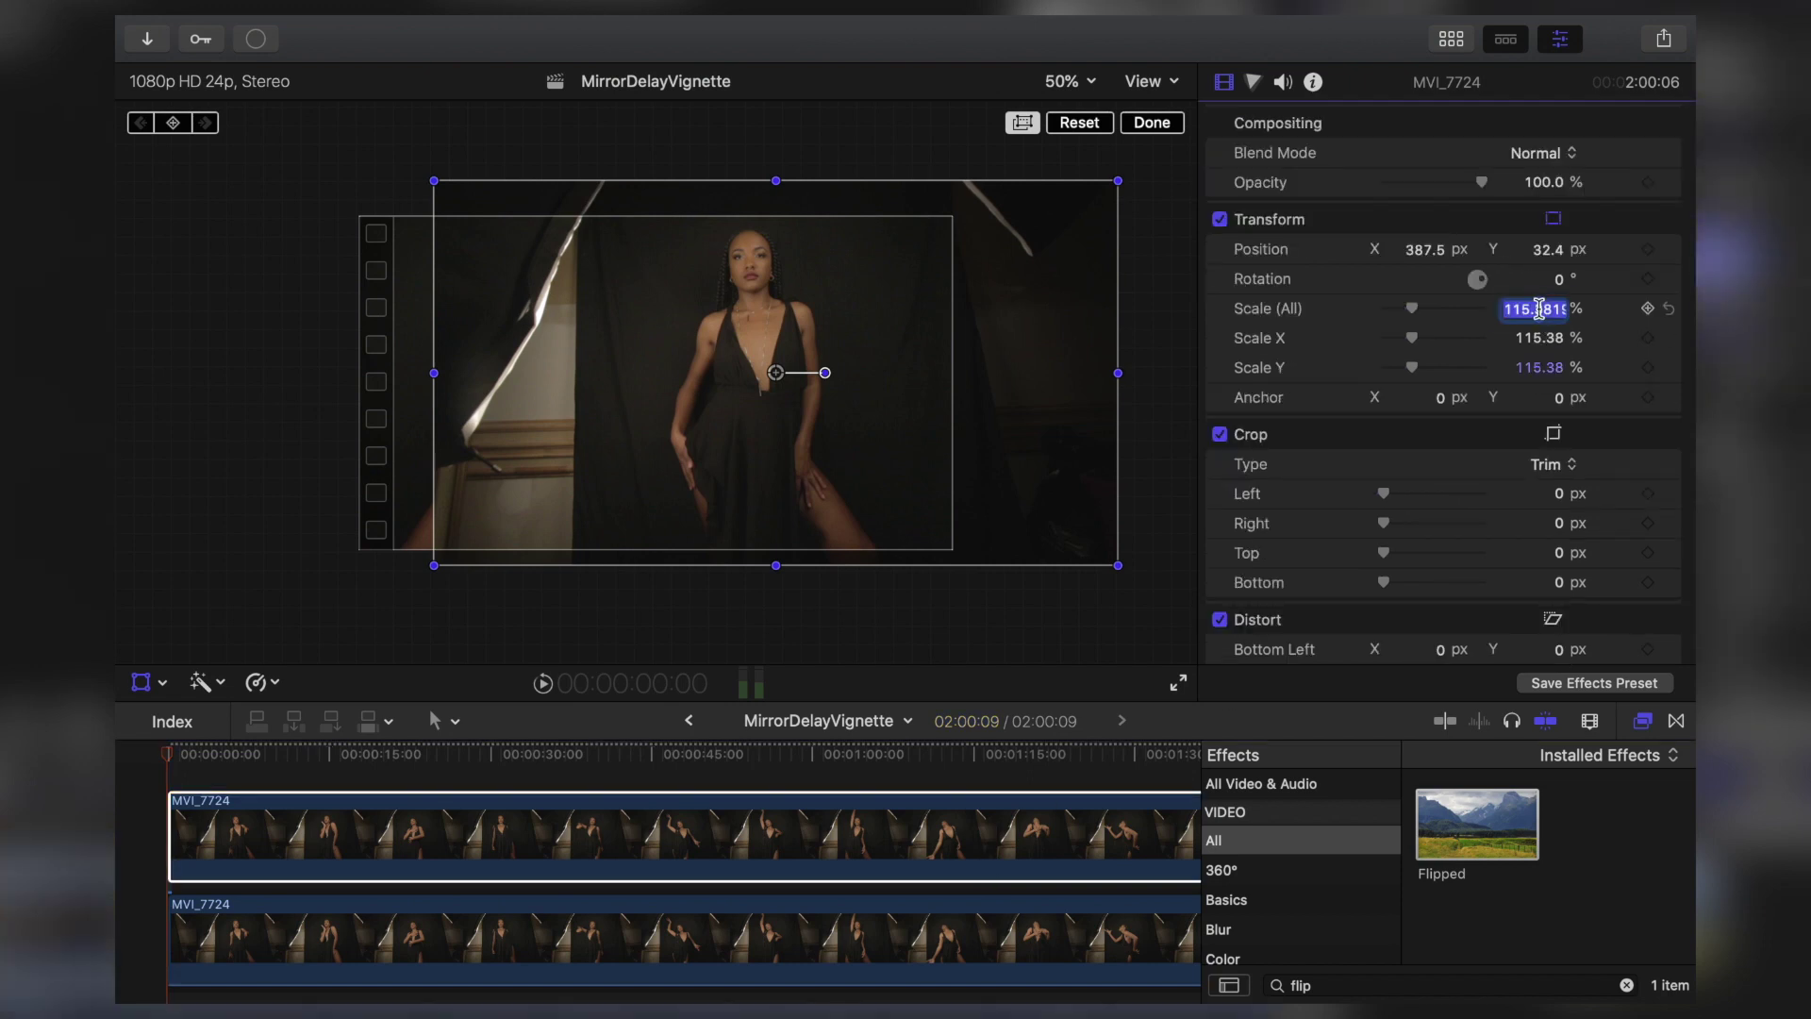
{"action": "left_click", "coordinate": [1527, 310]}
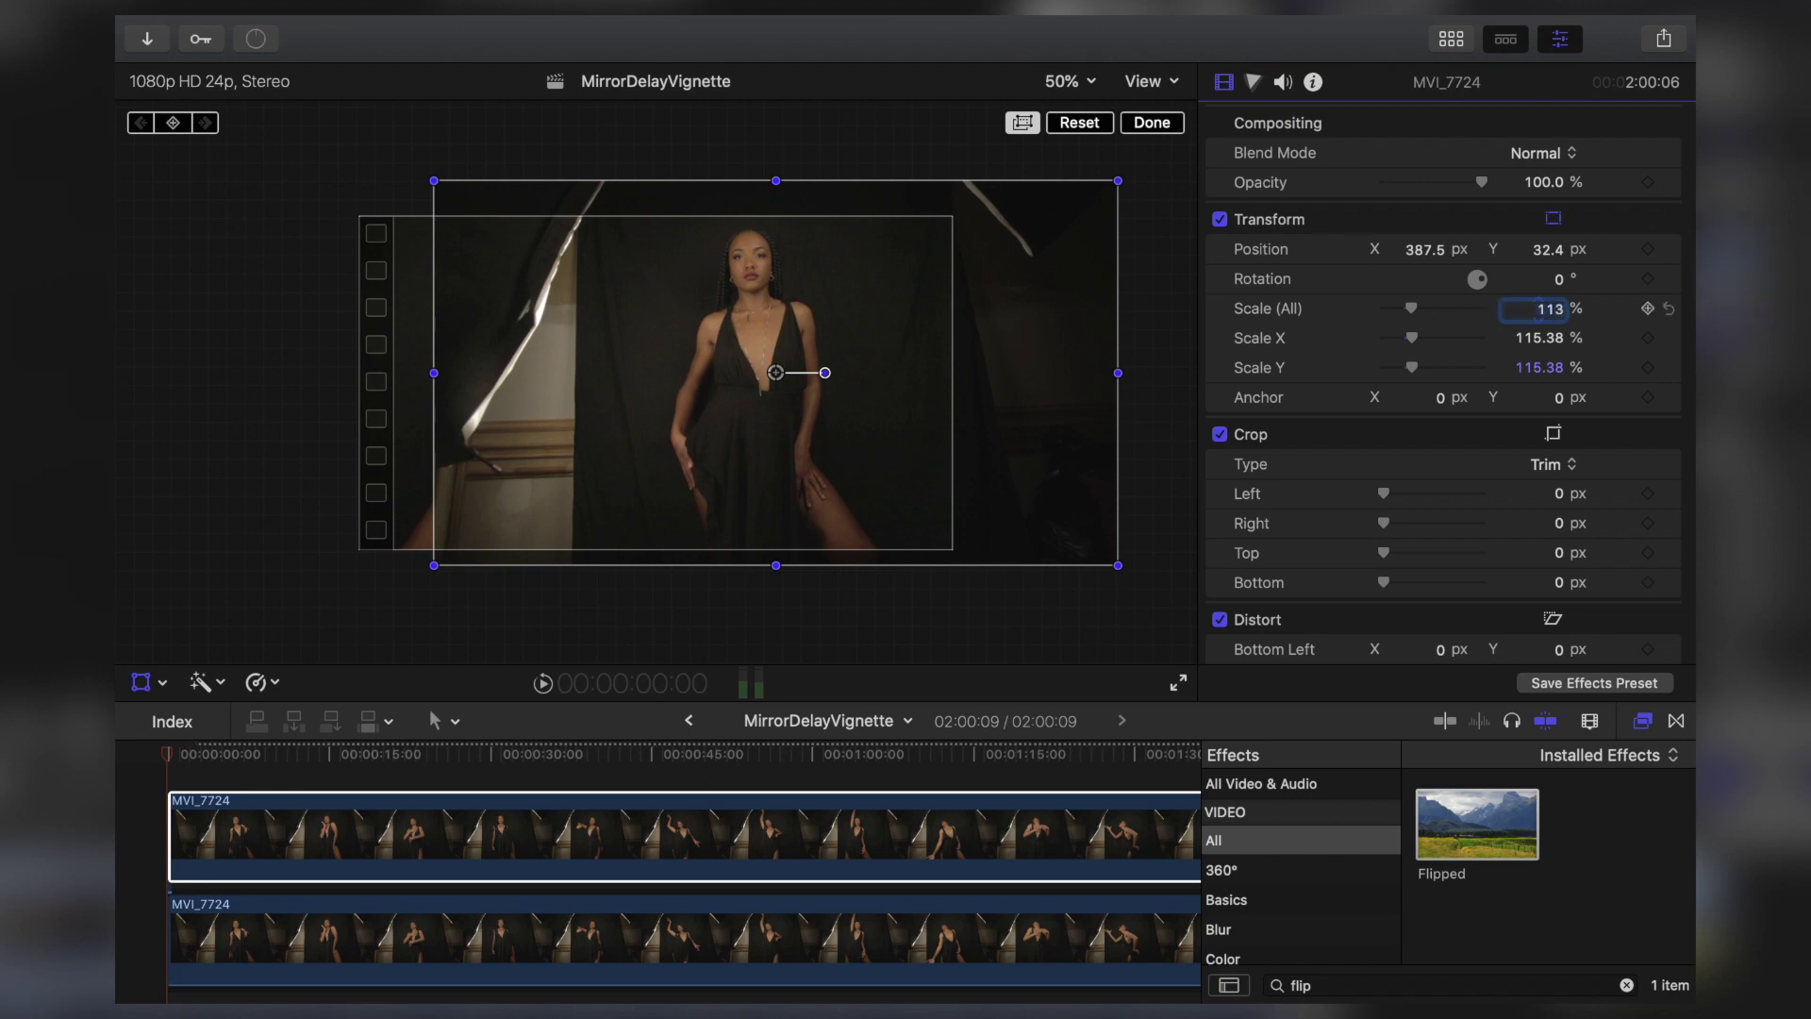
{"action": "type", "text": "113"}
{"action": "key", "text": "Return"}
- Reposition the upper MVI_7724 clip to X 520.4, Y -29.5 px and the lower one to X -551.9, Y -15.1 px
{"action": "left_click_drag", "start_coordinate": [1012, 313], "coordinate": [1073, 315]}
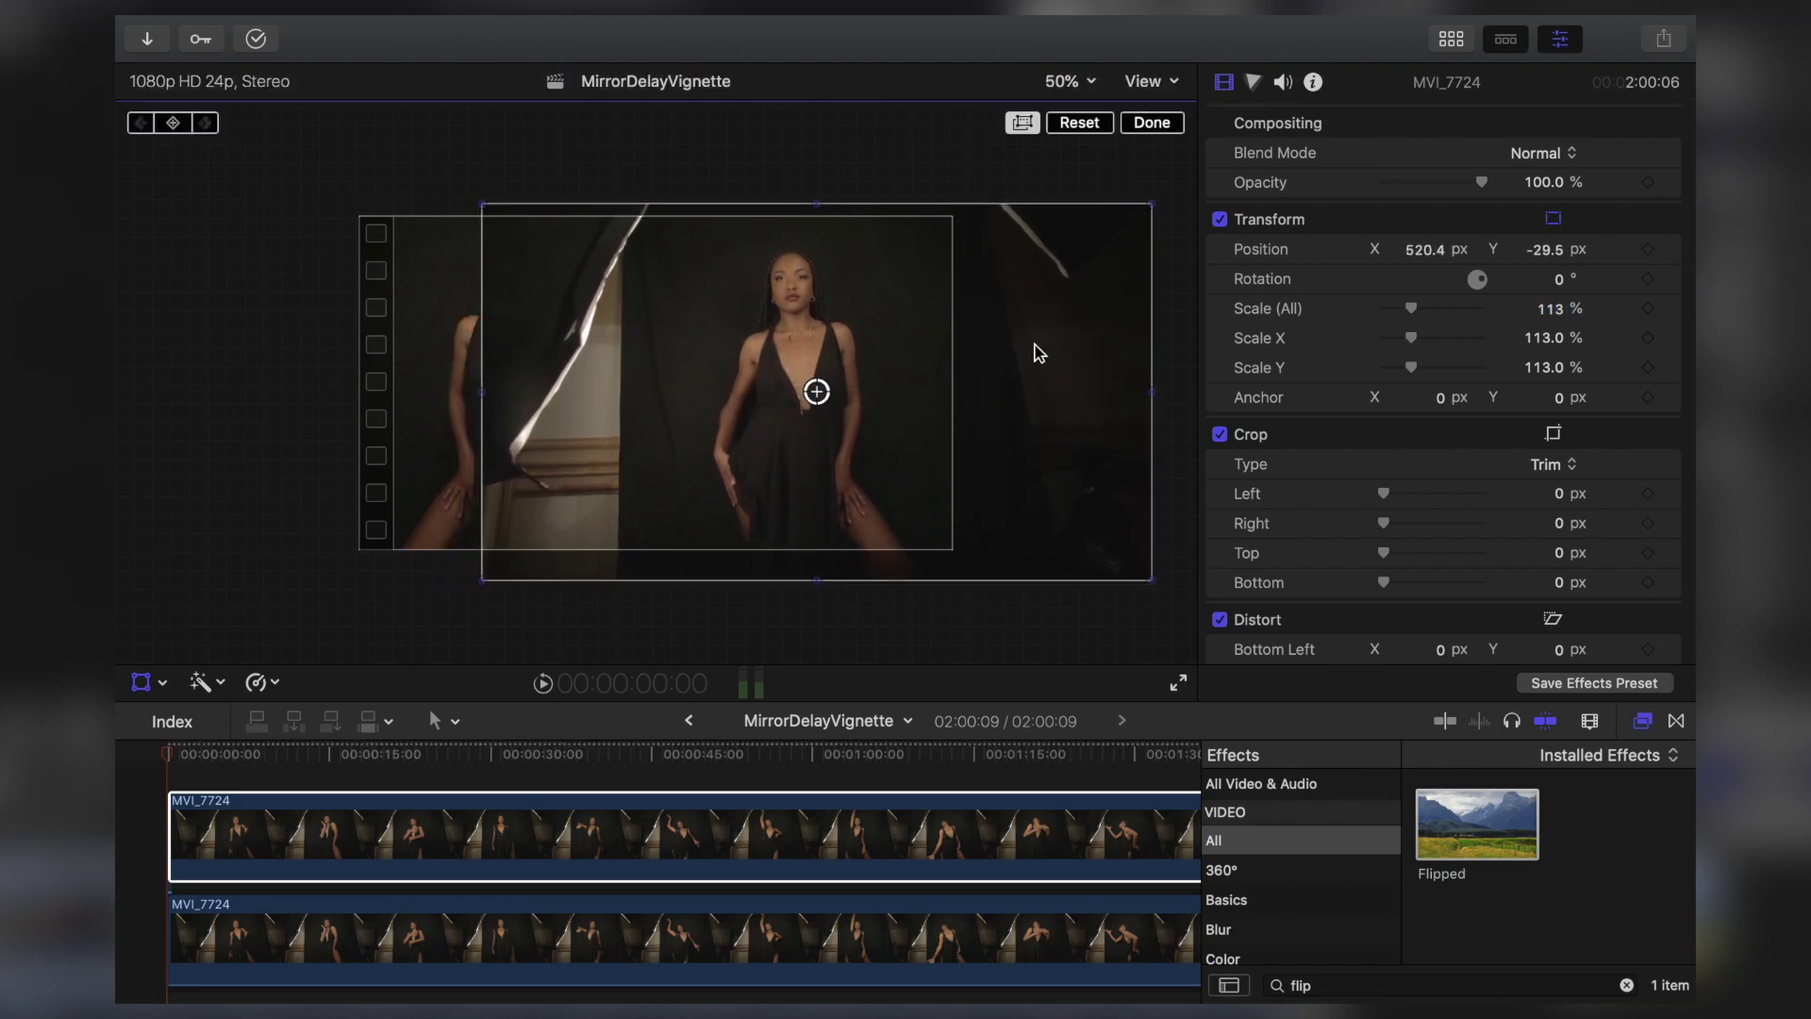
{"action": "left_click", "coordinate": [800, 938]}
{"action": "left_click_drag", "start_coordinate": [702, 405], "coordinate": [694, 413]}
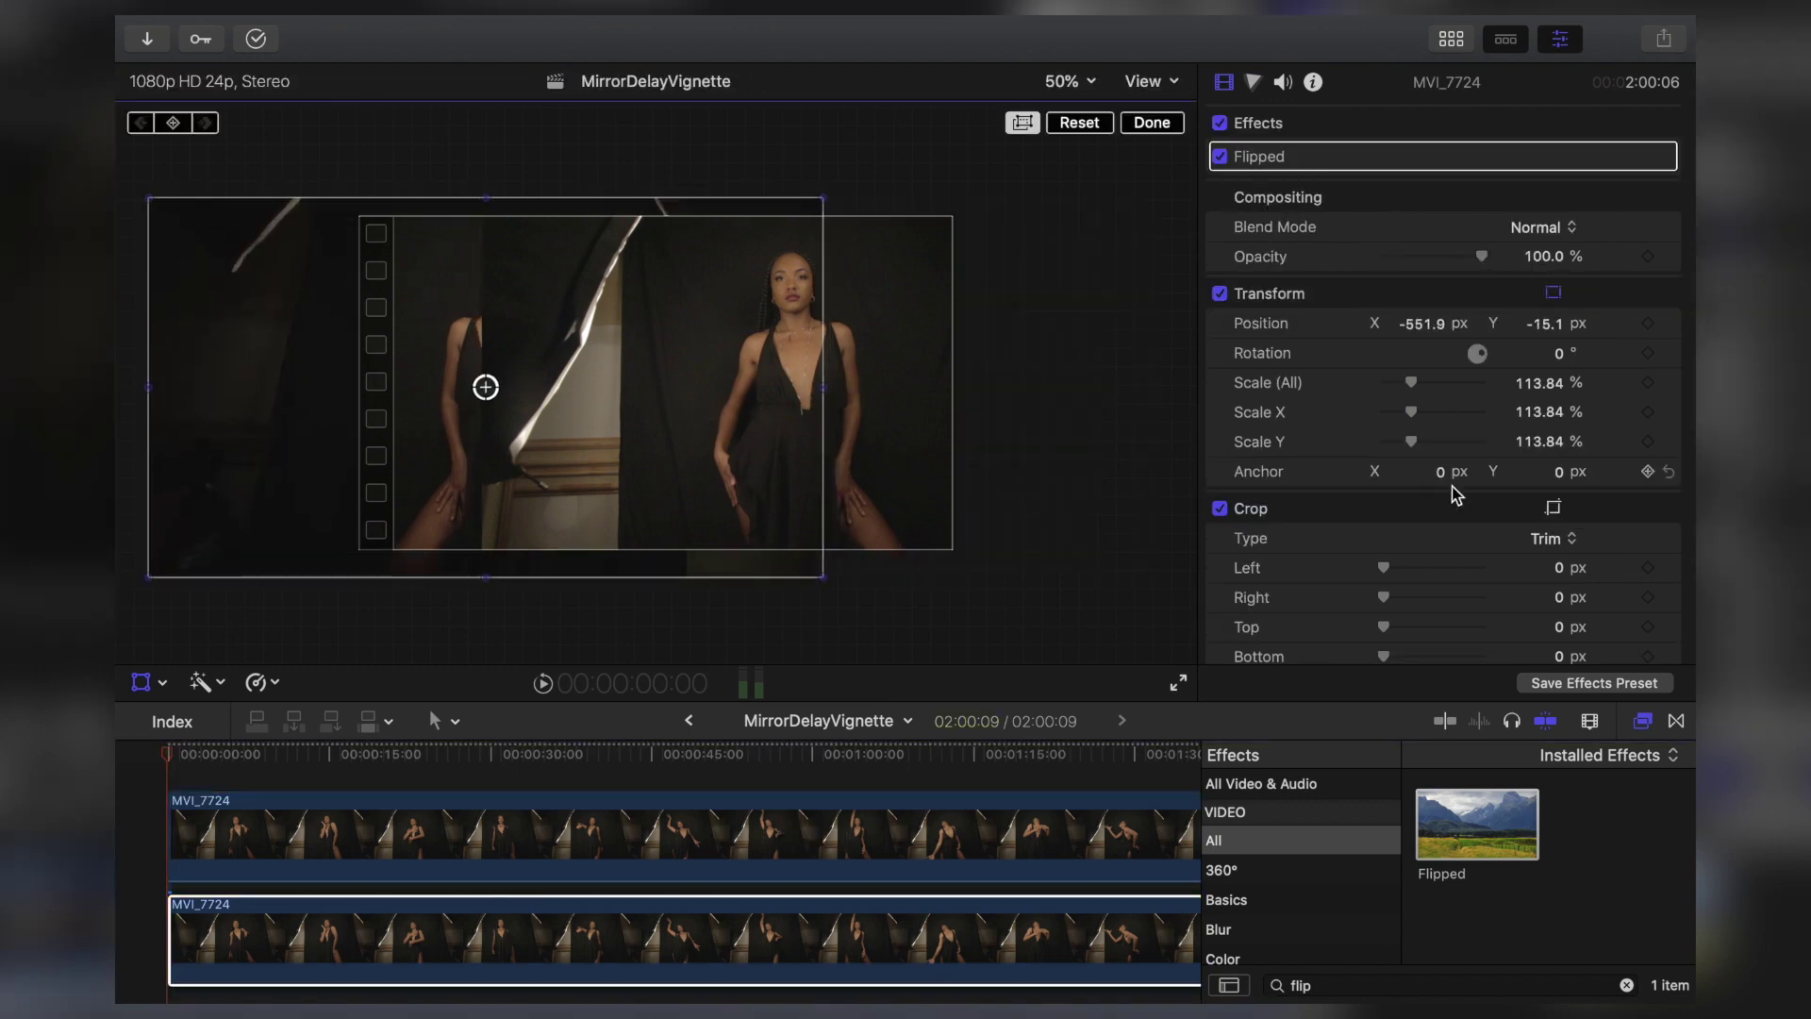
- Crop the upper MVI_7724 clip by 544 px on its left edge and 263 px on its right edge
{"action": "scroll", "coordinate": [1429, 409], "scroll_direction": "down", "scroll_amount": 3}
{"action": "scroll", "coordinate": [1429, 410], "scroll_direction": "down", "scroll_amount": 2}
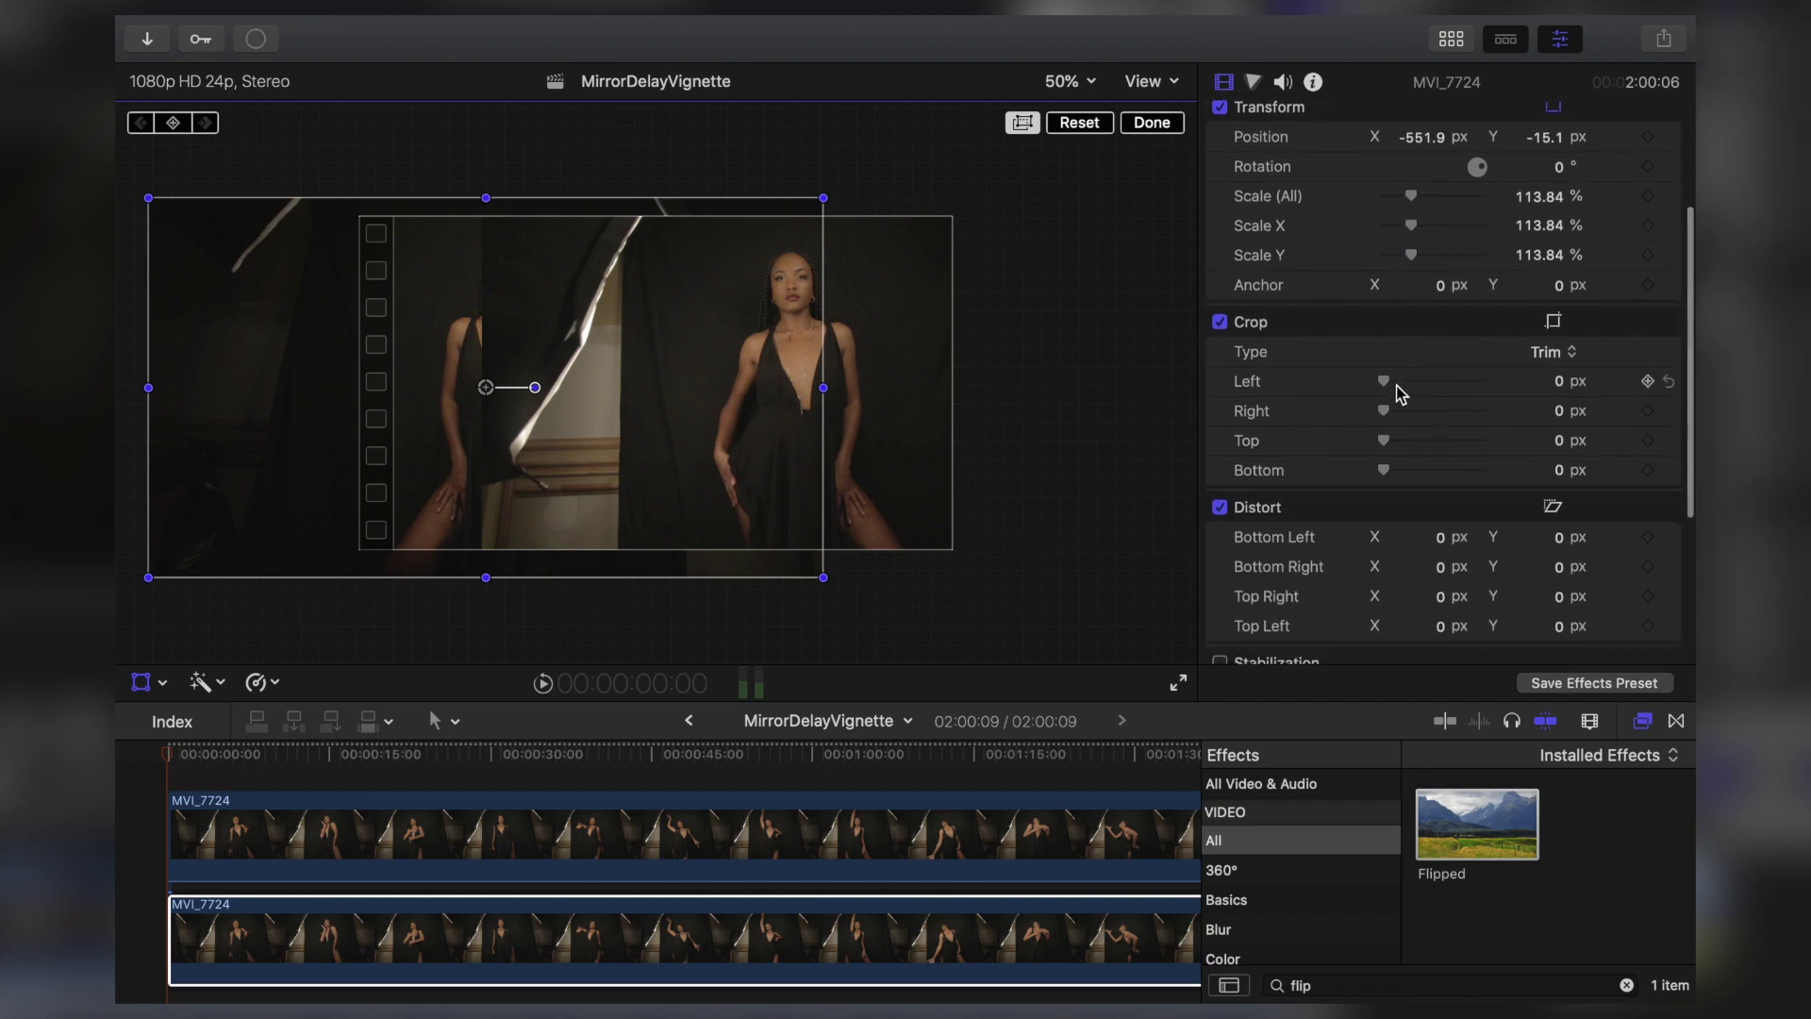
{"action": "left_click", "coordinate": [1072, 795]}
{"action": "scroll", "coordinate": [1402, 406], "scroll_direction": "up", "scroll_amount": 2}
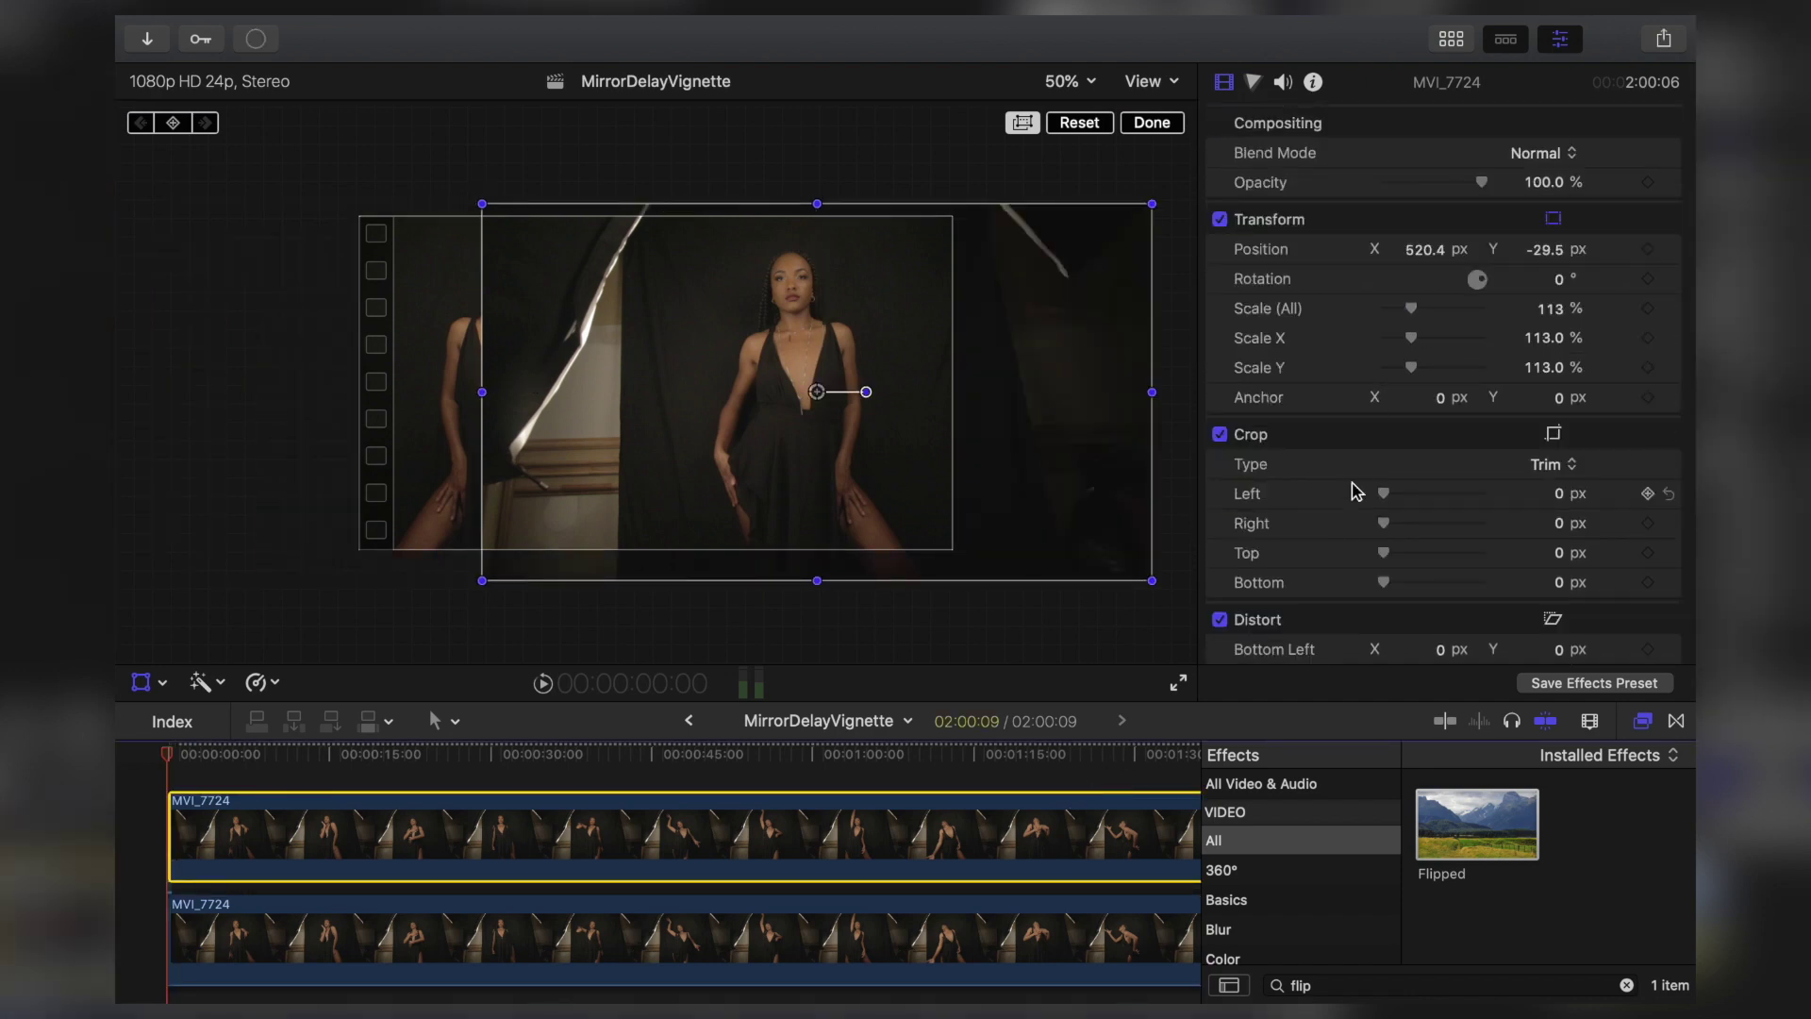
{"action": "left_click_drag", "start_coordinate": [1386, 519], "coordinate": [1433, 498]}
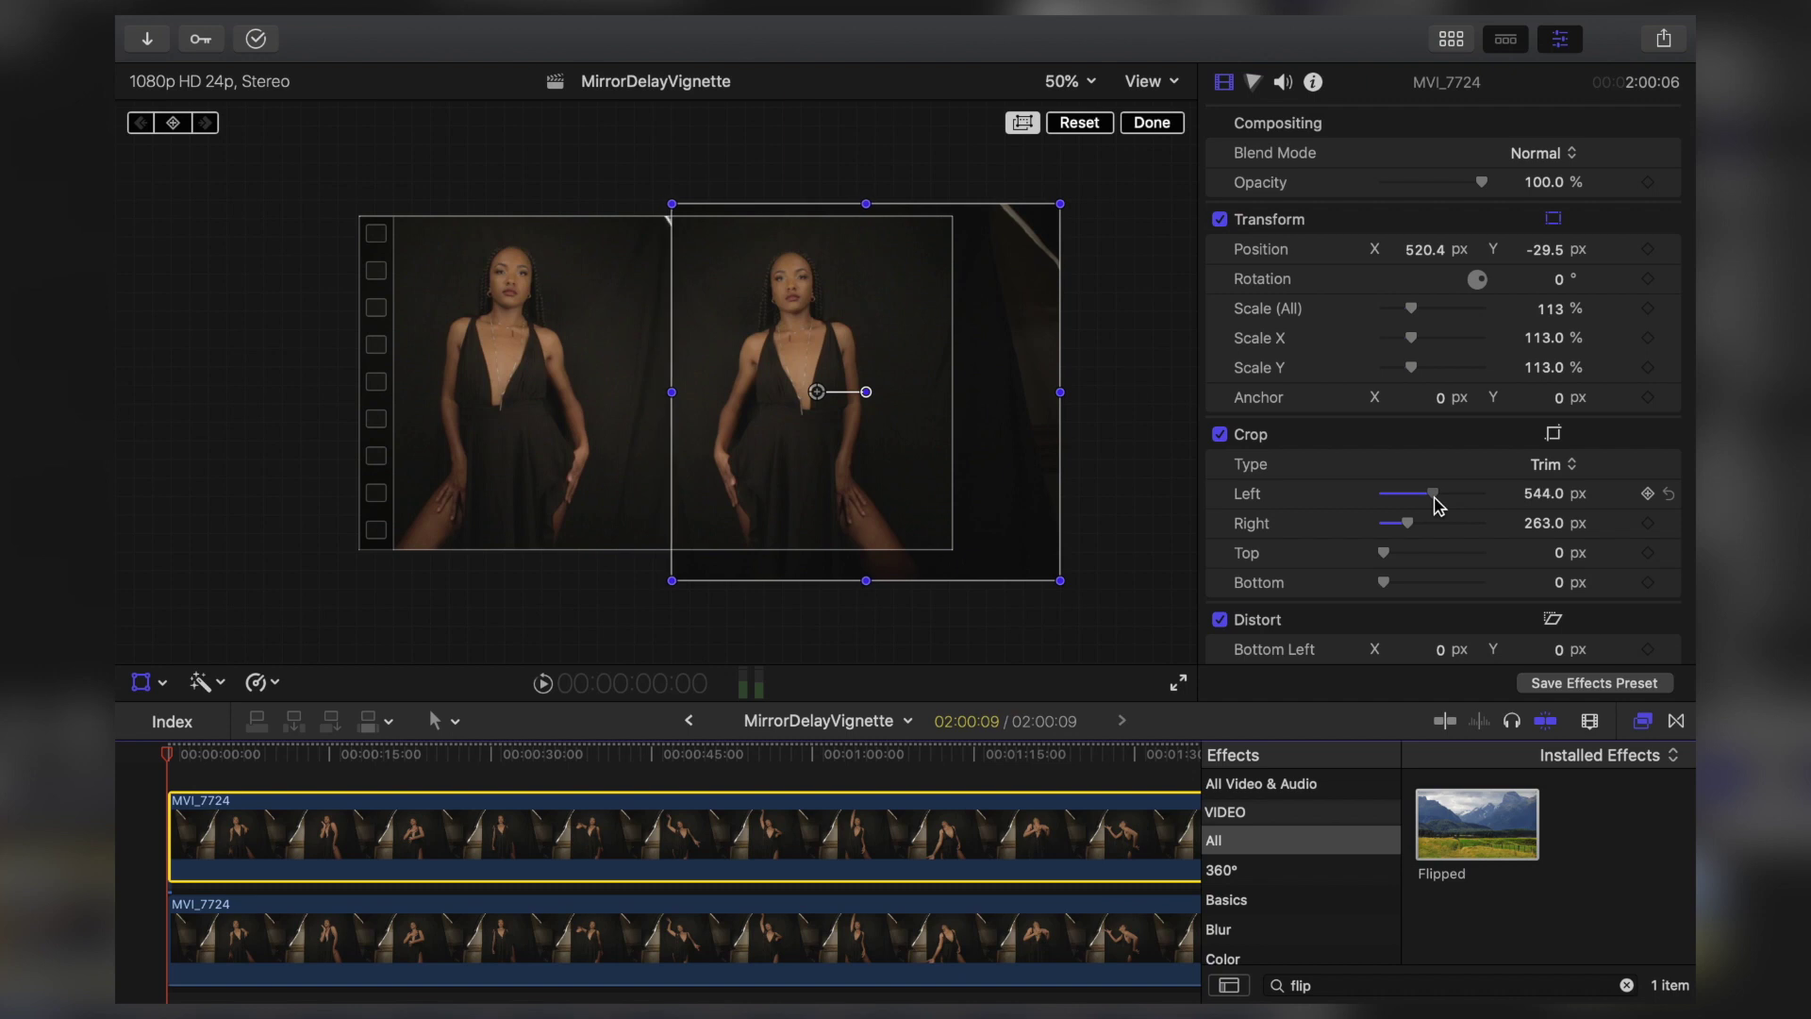
- Crop the lower MVI_7724 clip's right edge by 490 px and reposition the clip to X -478.7, Y -15.1 px
{"action": "left_click", "coordinate": [899, 919]}
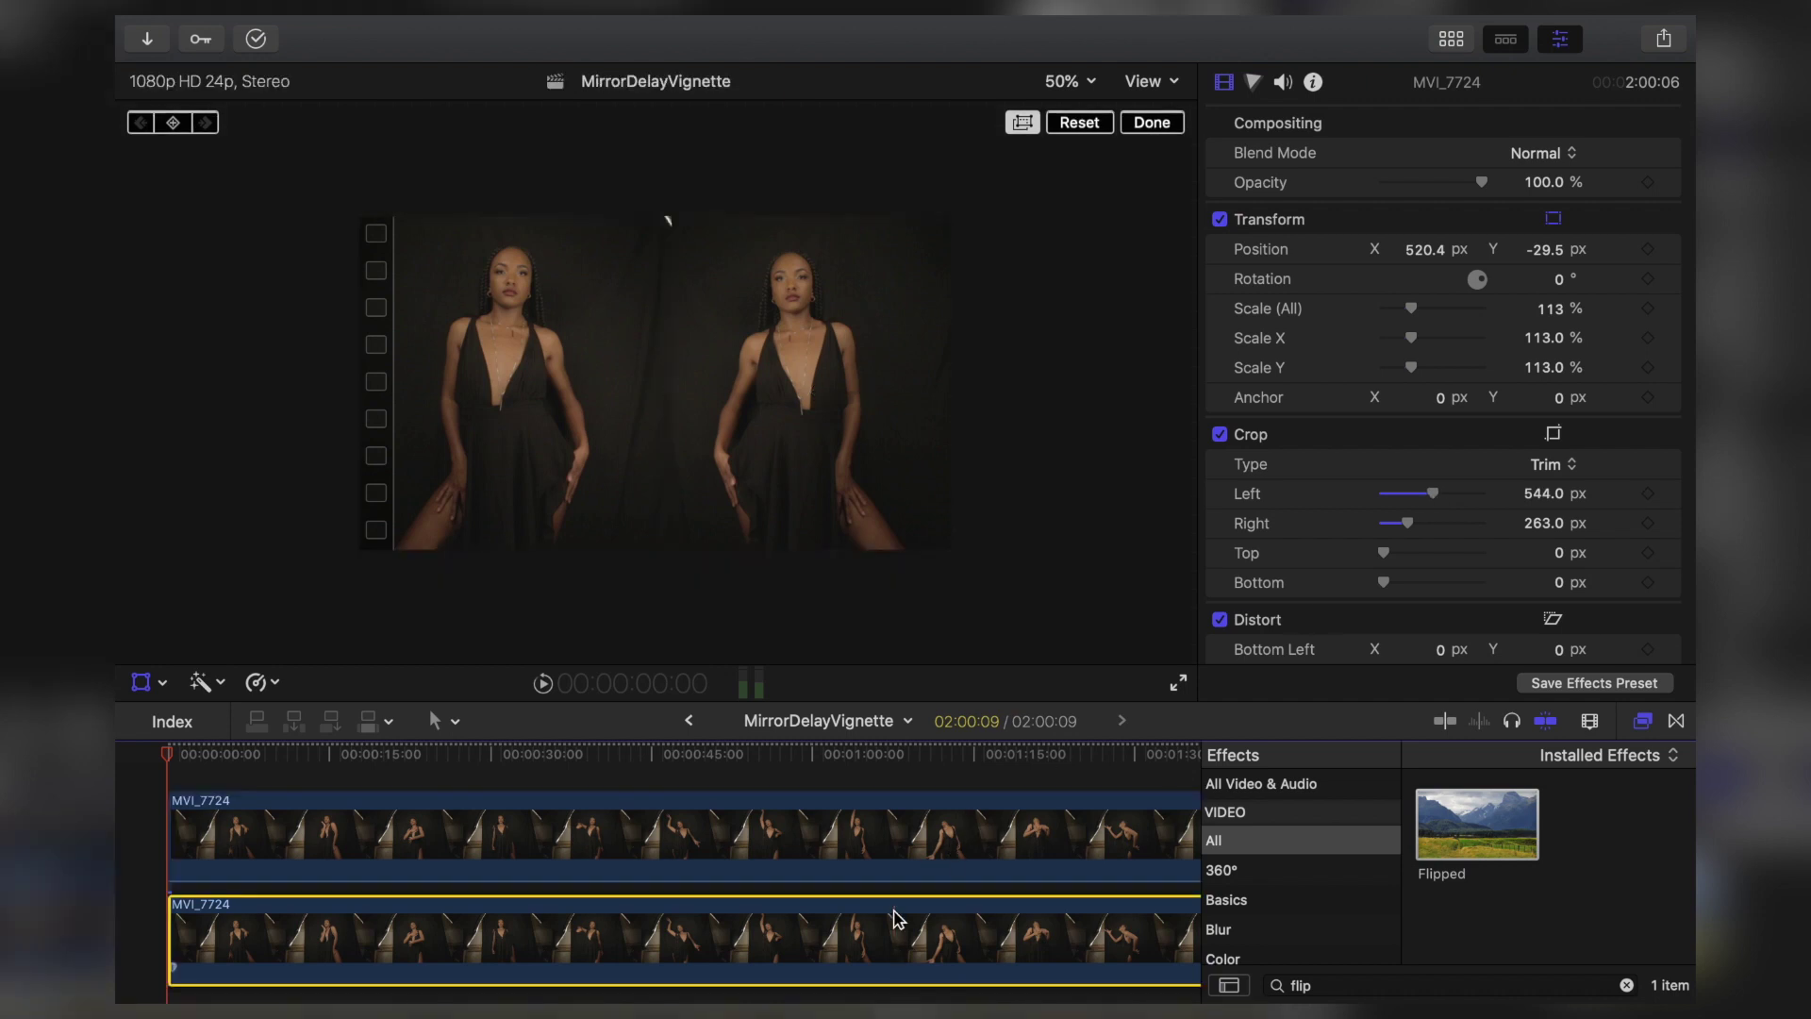
{"action": "left_click_drag", "start_coordinate": [1387, 596], "coordinate": [1434, 602]}
{"action": "left_click_drag", "start_coordinate": [618, 447], "coordinate": [642, 447]}
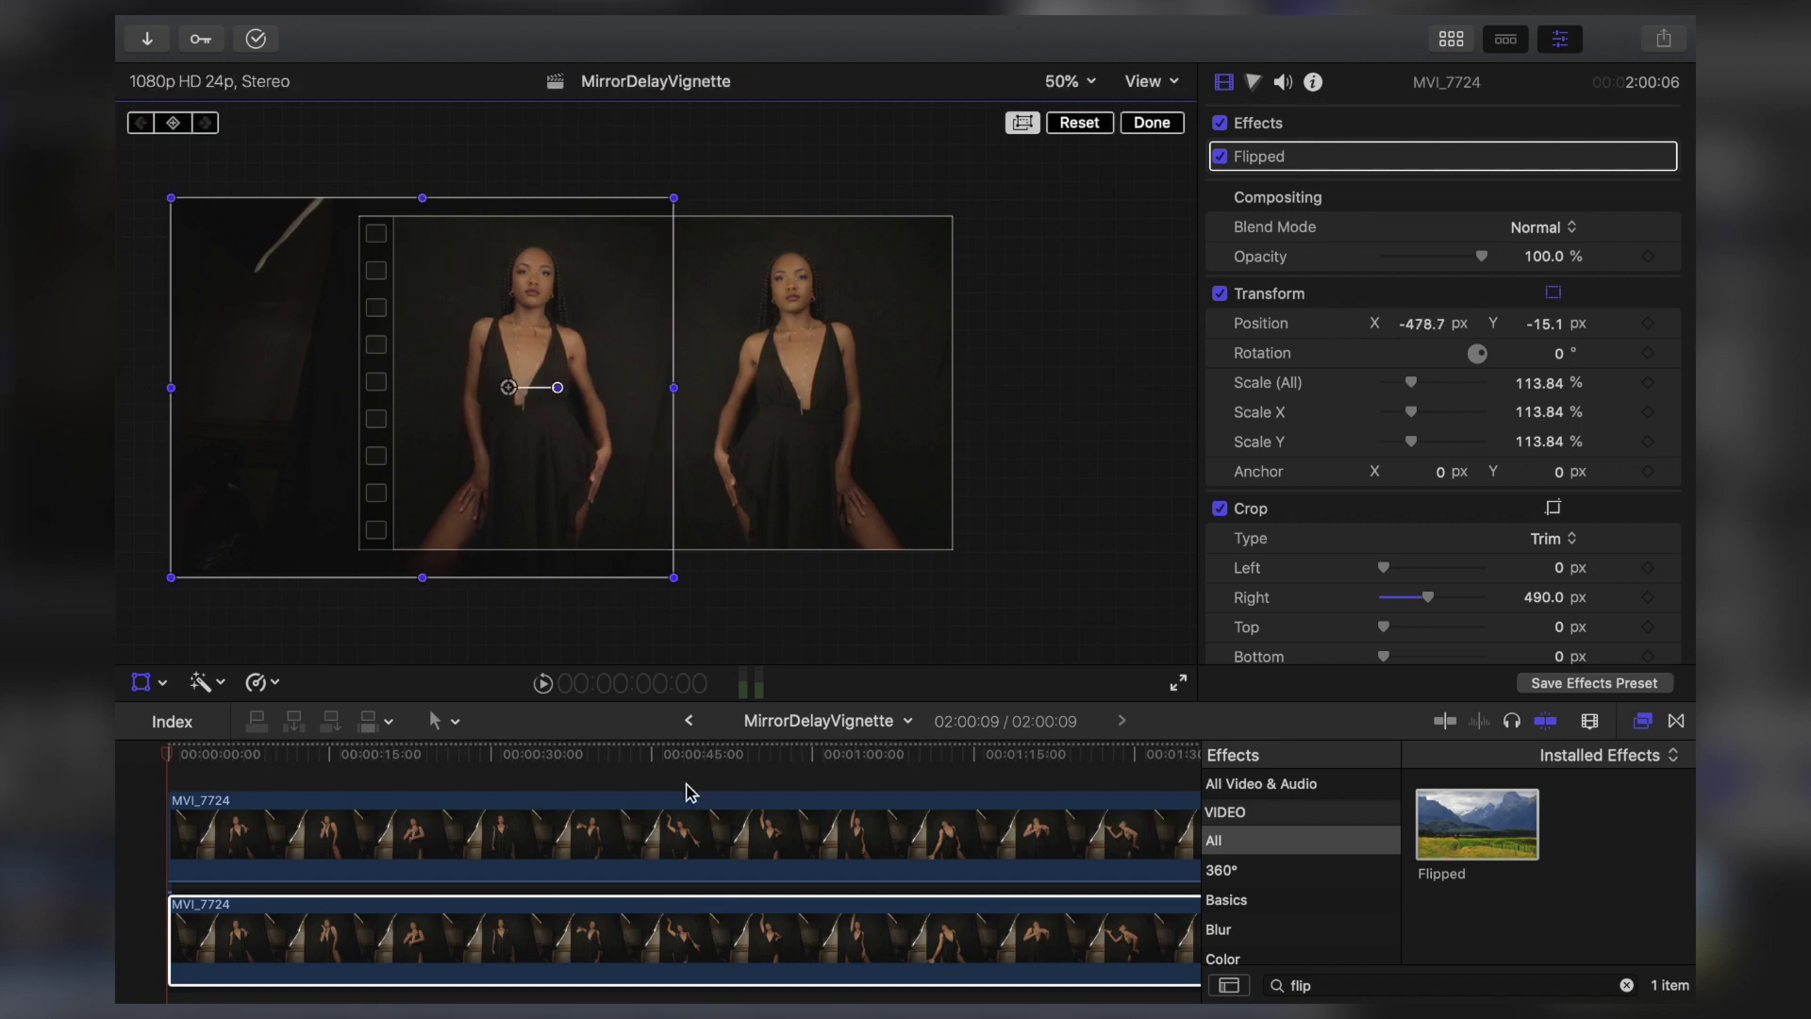
- Reposition the upper MVI_7724 clip to X 493.9, Y -15.4 px and finish the transform
{"action": "left_click", "coordinate": [686, 822]}
{"action": "left_click_drag", "start_coordinate": [905, 425], "coordinate": [905, 430]}
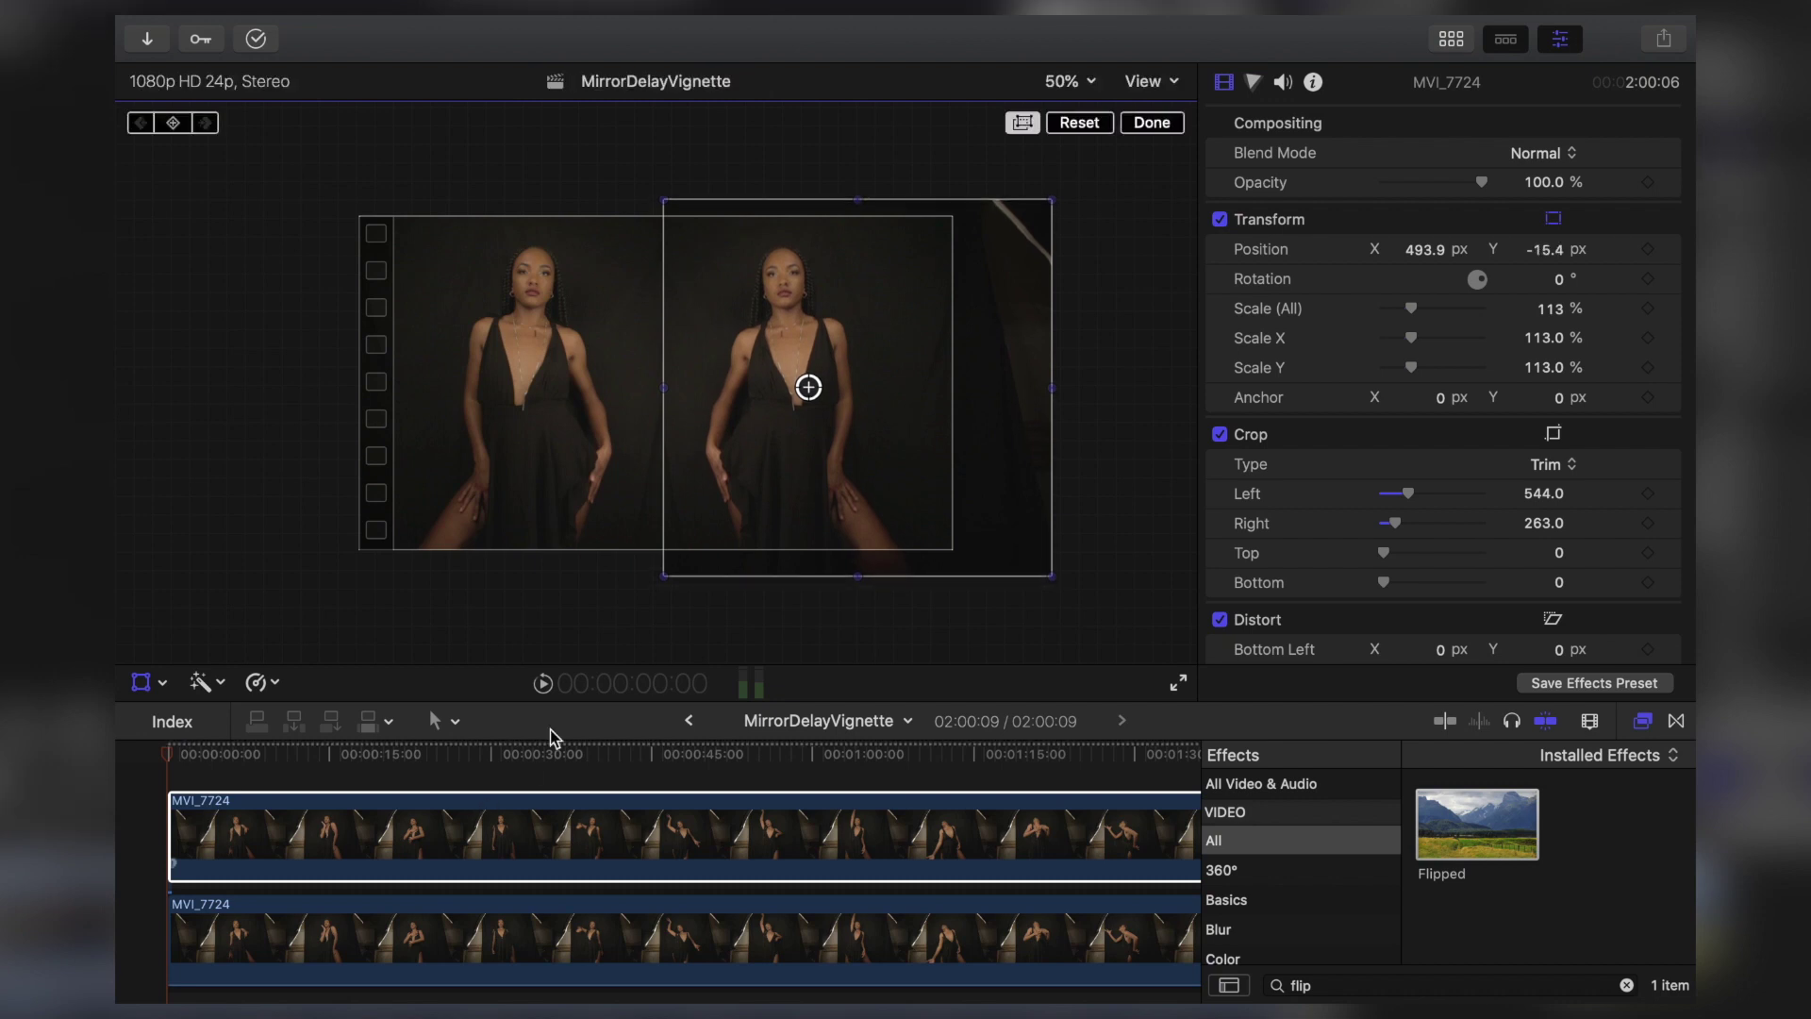
{"action": "left_click", "coordinate": [1161, 124]}
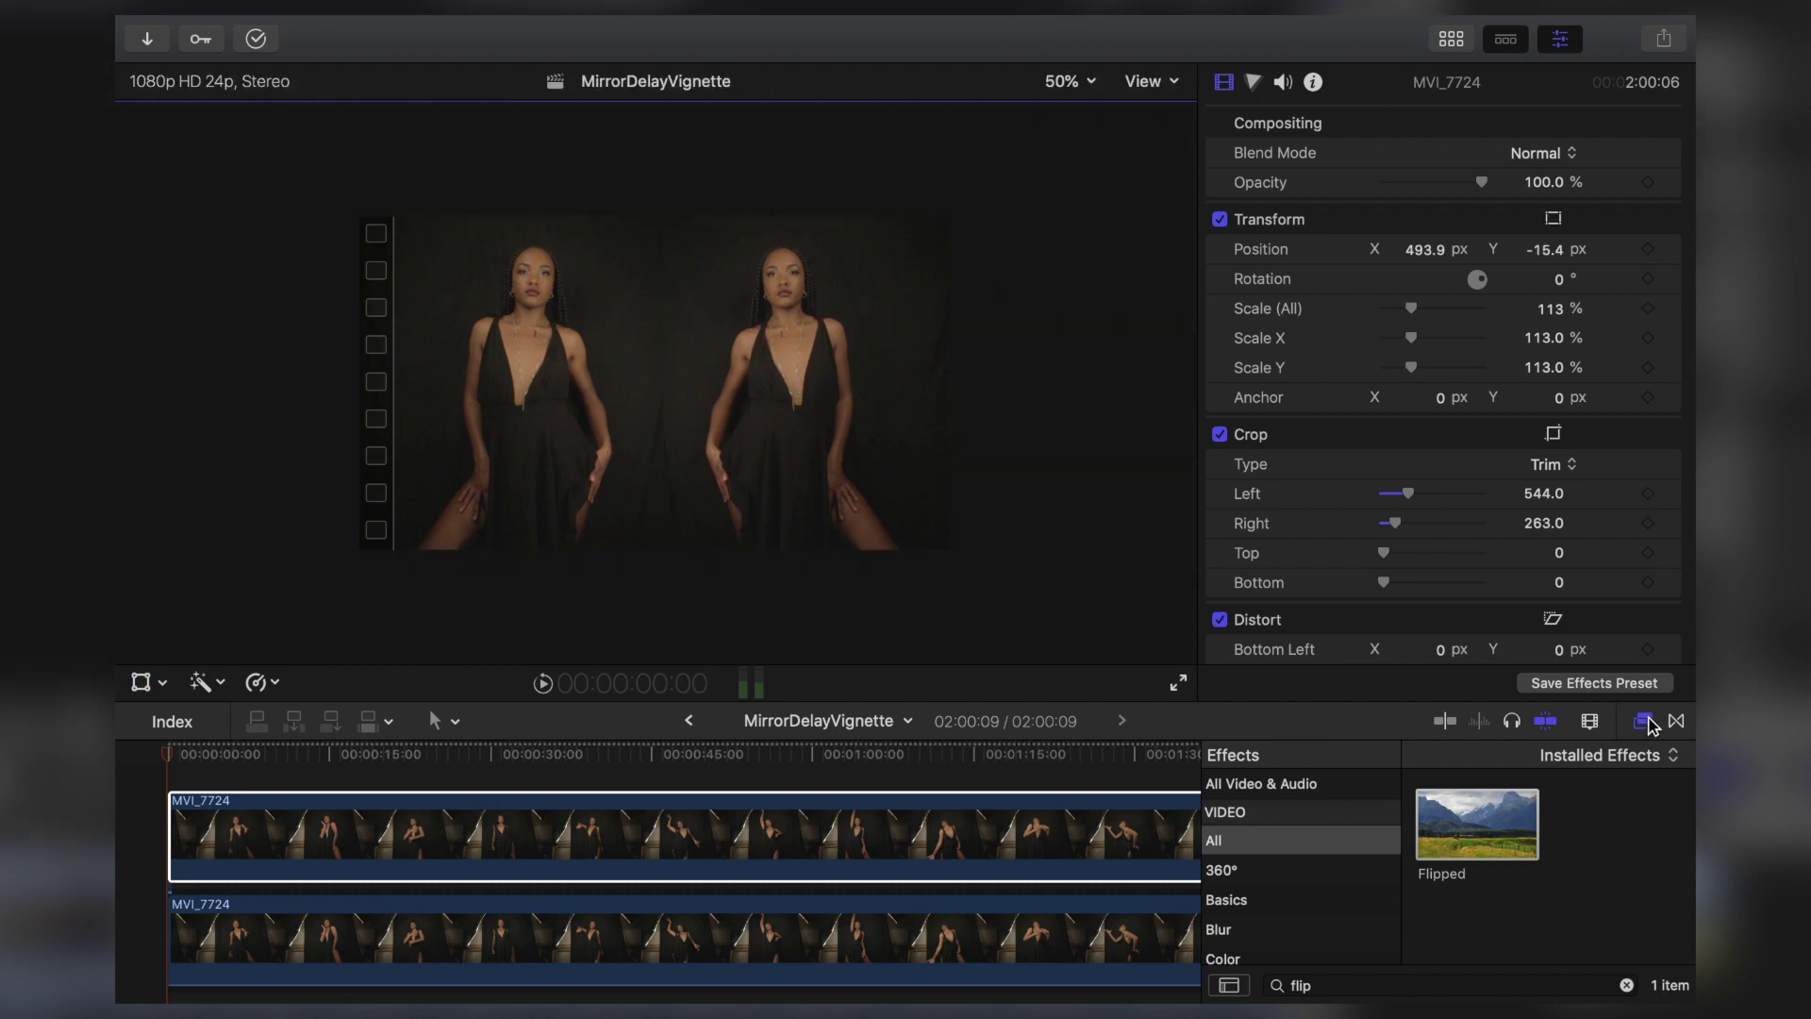
- Hide the effects browser and scrub through the timeline to examine the mirrored pair of dancers
{"action": "left_click", "coordinate": [1652, 722]}
{"action": "left_click", "coordinate": [581, 771]}
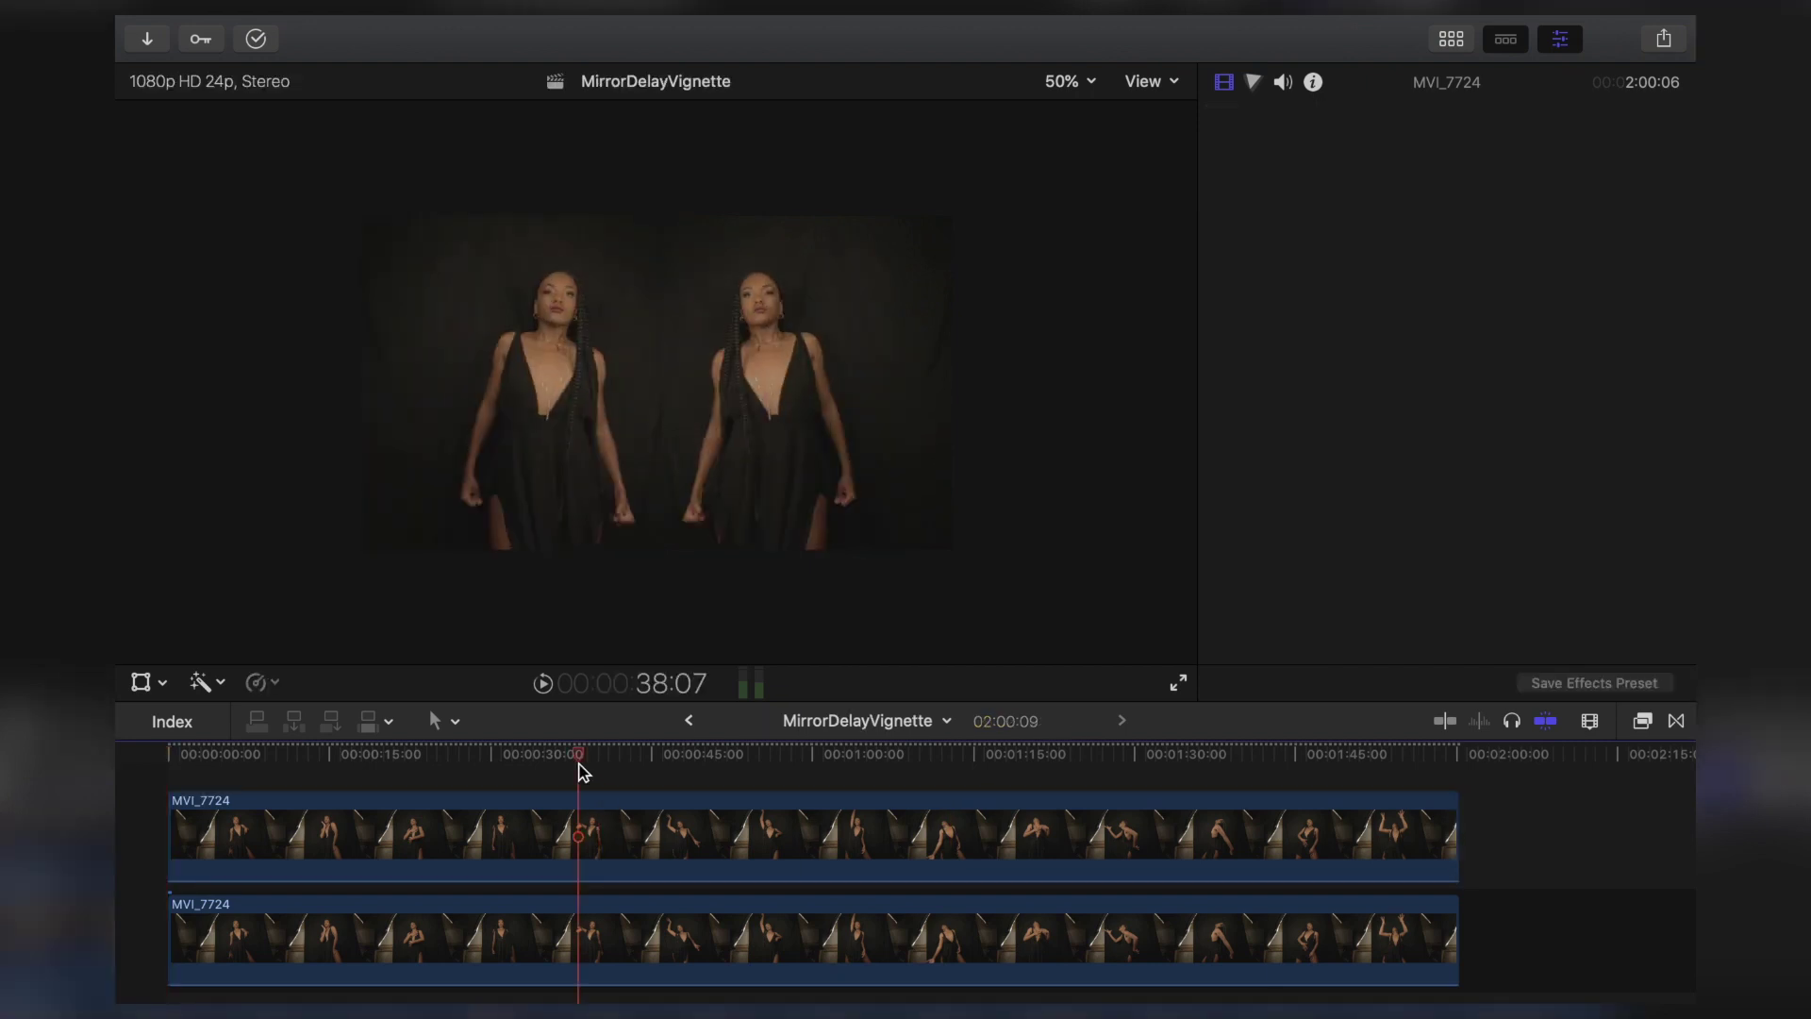
{"action": "left_click_drag", "start_coordinate": [579, 757], "coordinate": [993, 771]}
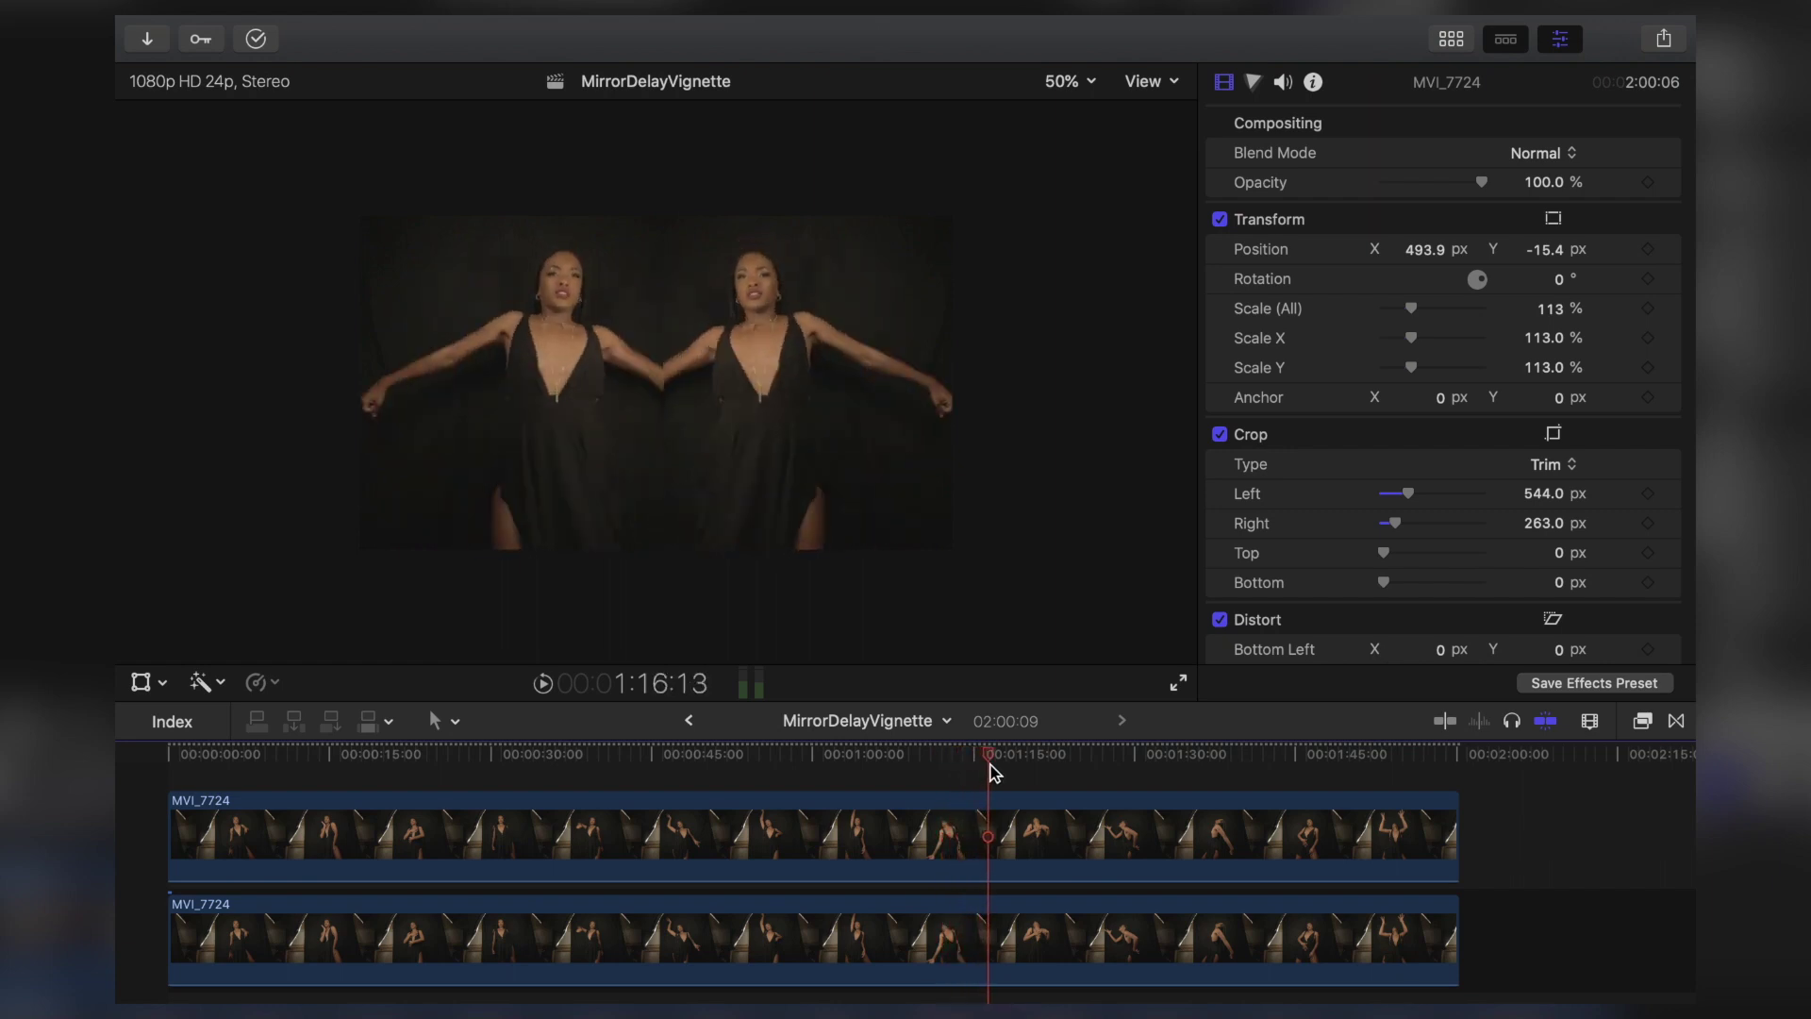
{"action": "left_click", "coordinate": [962, 813]}
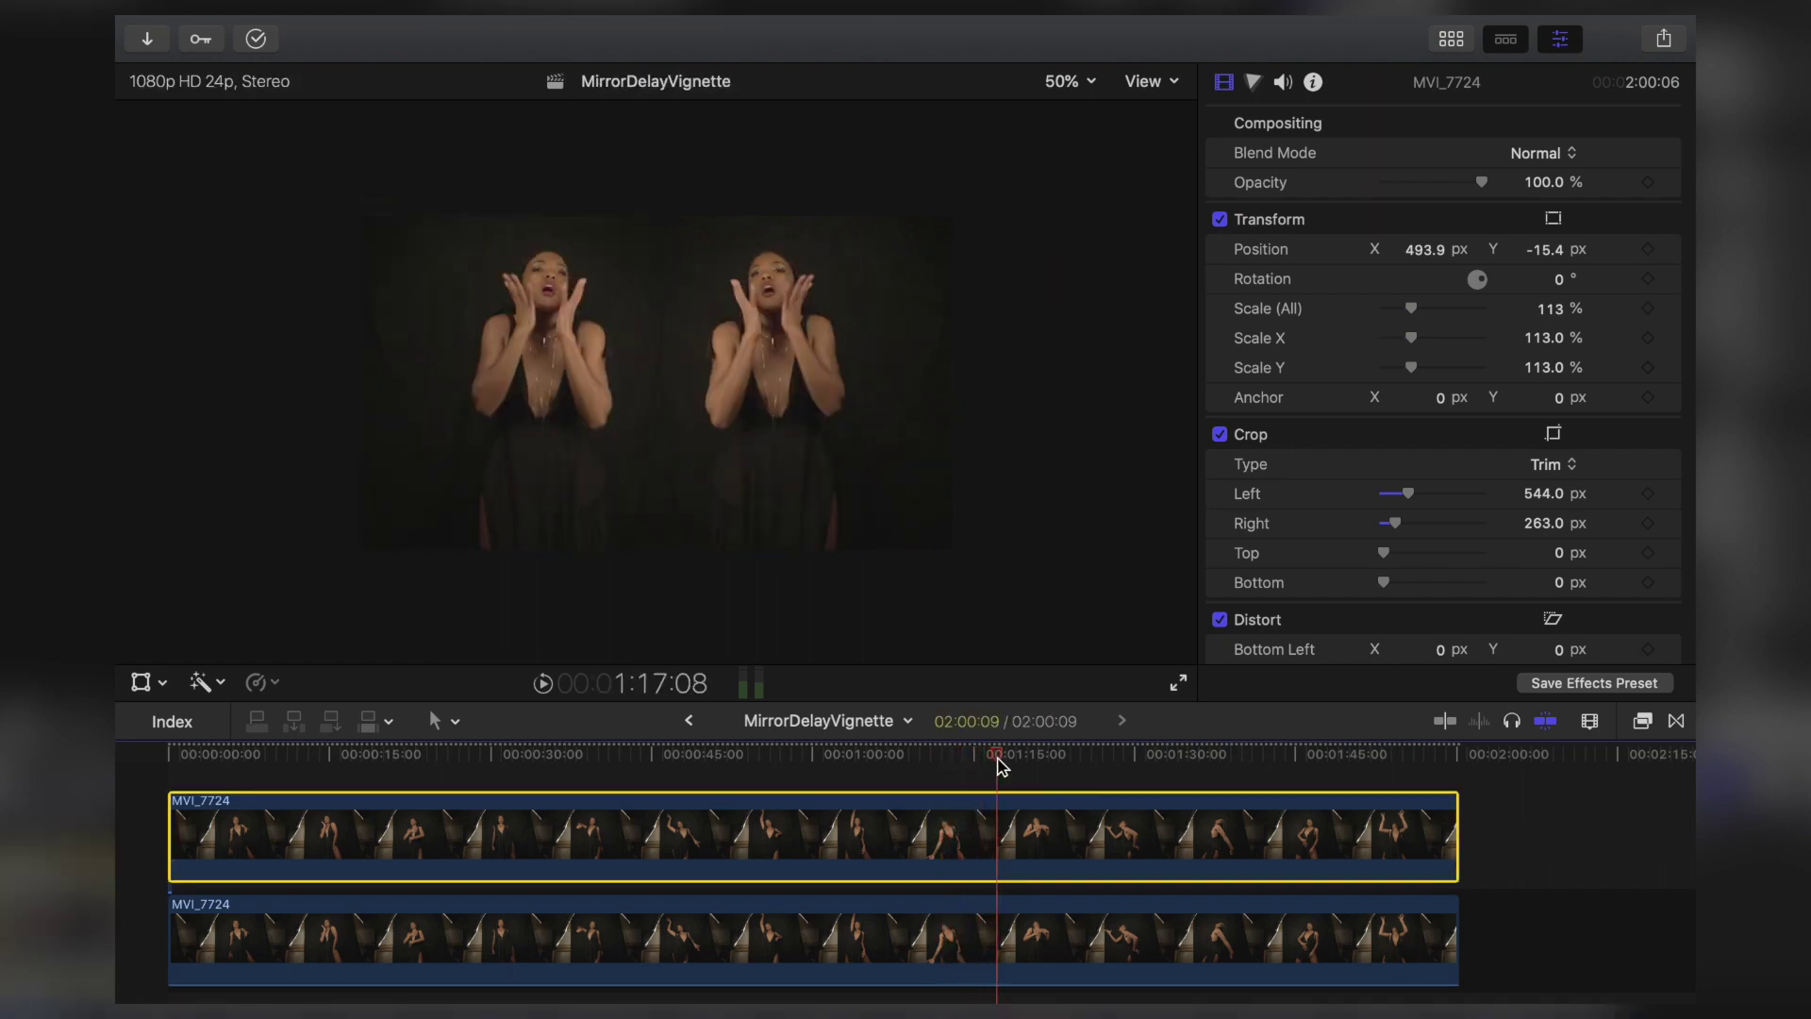
{"action": "left_click", "coordinate": [1026, 760]}
{"action": "left_click_drag", "start_coordinate": [1028, 766], "coordinate": [1091, 781]}
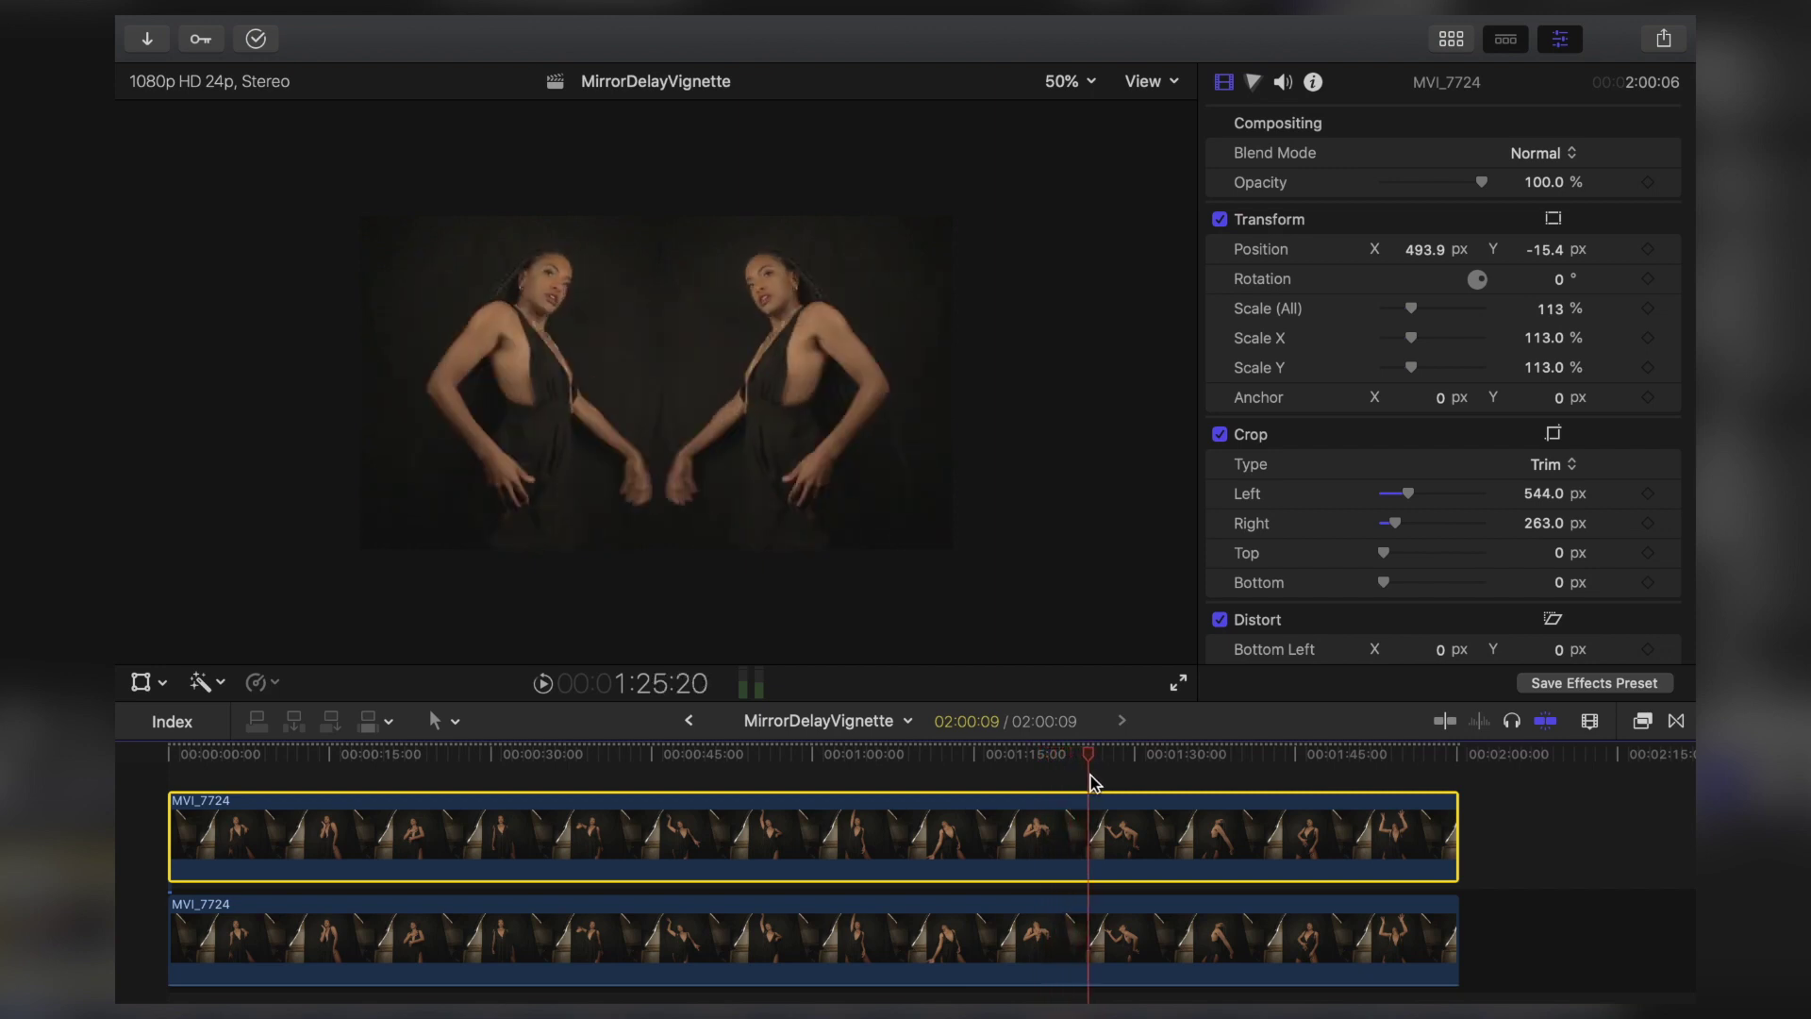
{"action": "left_click_drag", "start_coordinate": [939, 804], "coordinate": [681, 820]}
- Combine both MVI_7724 clips into a compound clip named MirrorDelayVignette Clip in the HowToEdit event
{"action": "left_click_drag", "start_coordinate": [1507, 937], "coordinate": [1224, 837]}
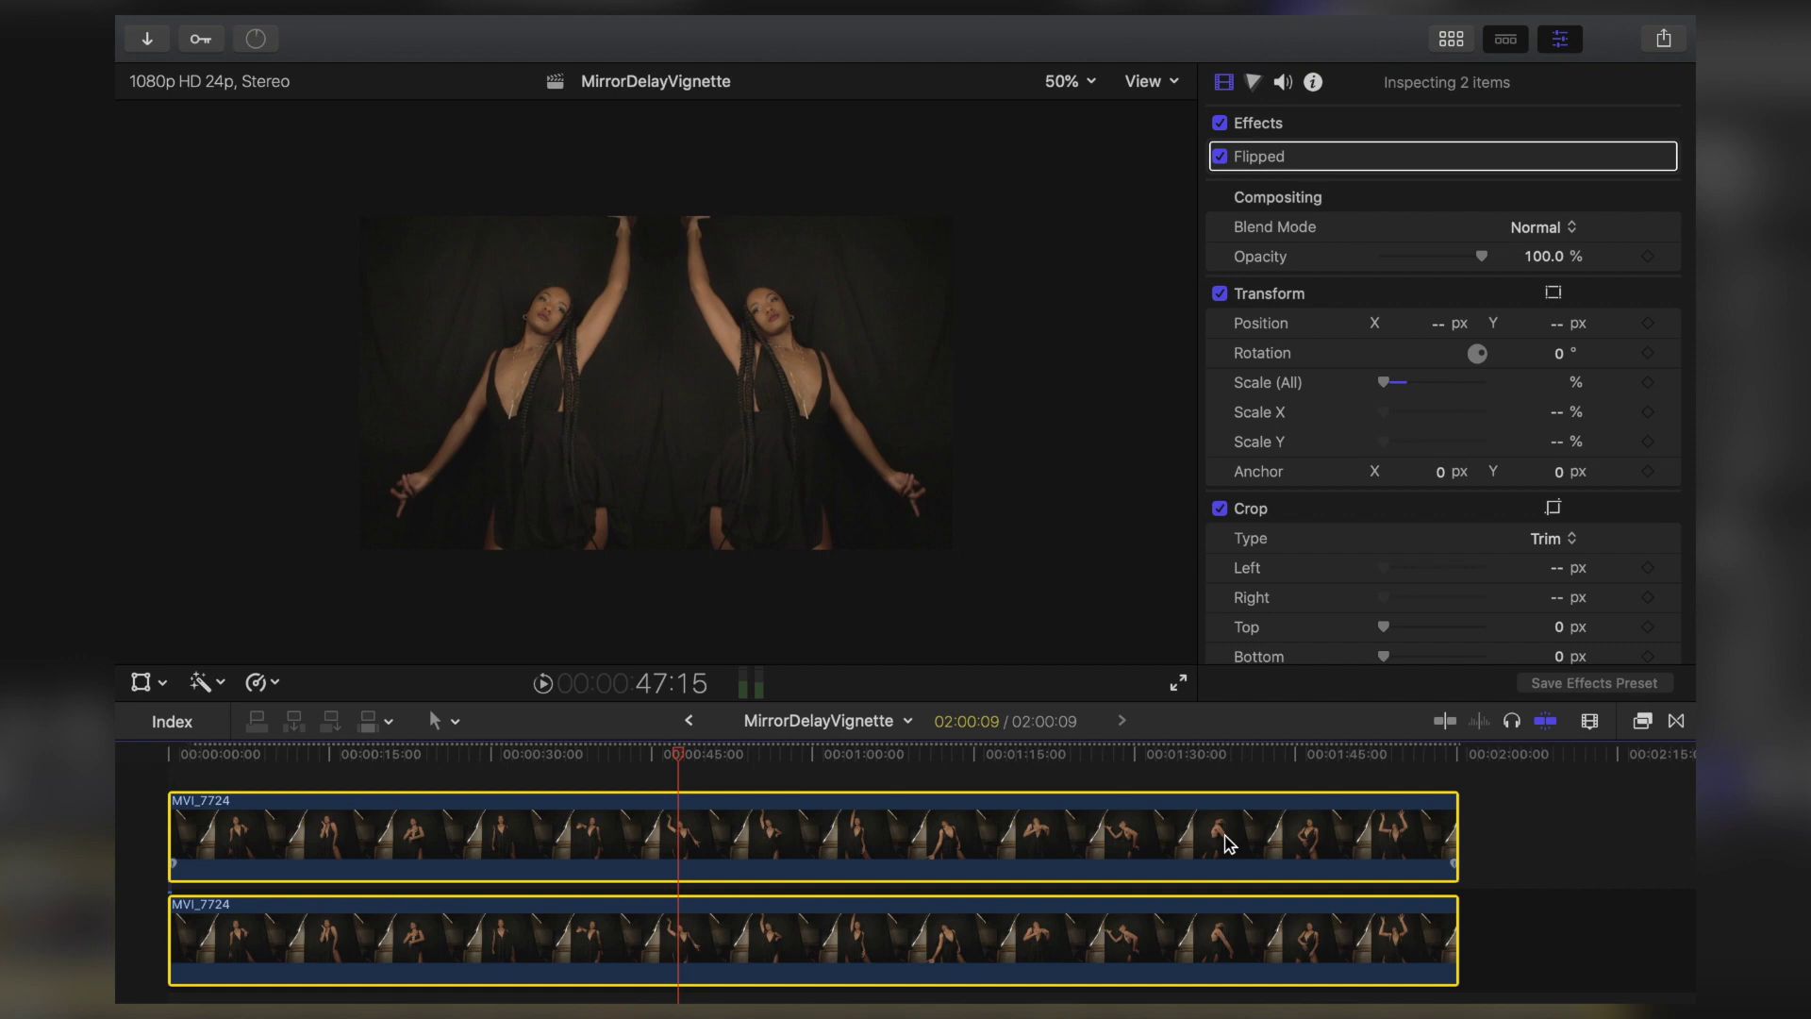
{"action": "right_click", "coordinate": [1141, 827]}
{"action": "left_click", "coordinate": [1255, 555]}
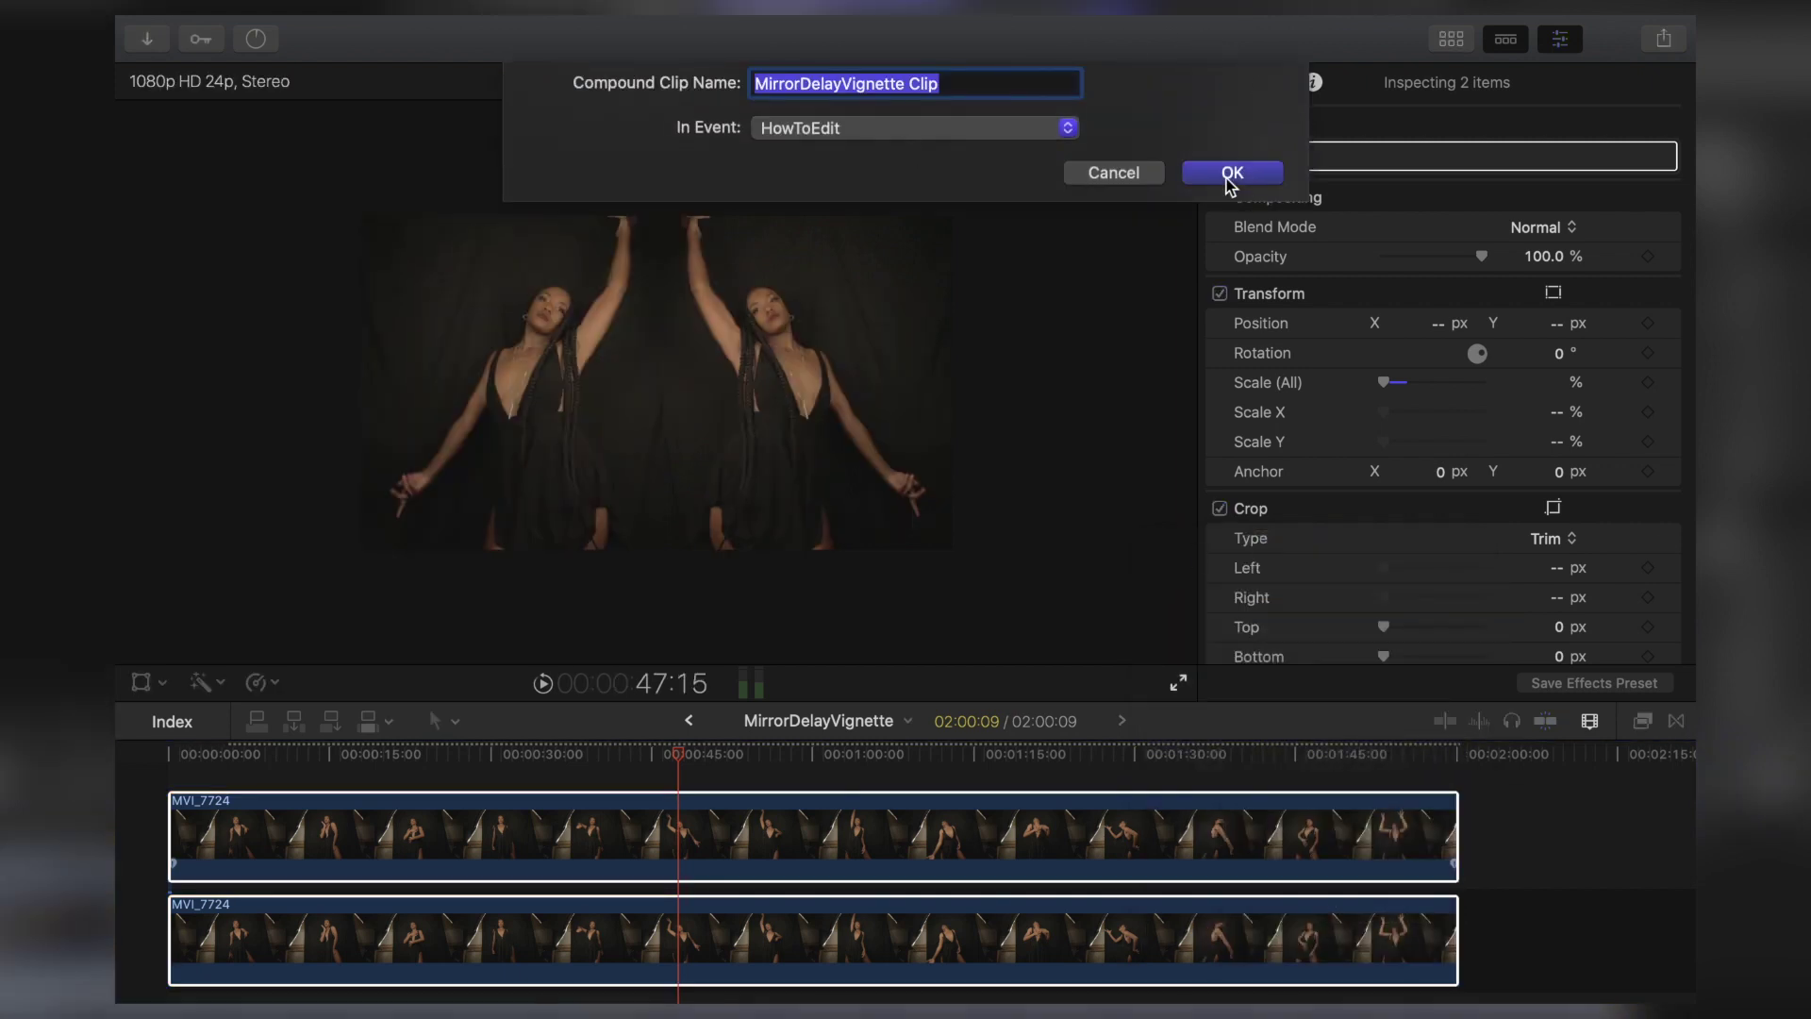
{"action": "left_click", "coordinate": [1230, 177]}
- Find the Vignette effect, apply it to the compound clip, and set its Size to 1.36 and Falloff to 0.78
{"action": "left_click", "coordinate": [342, 773]}
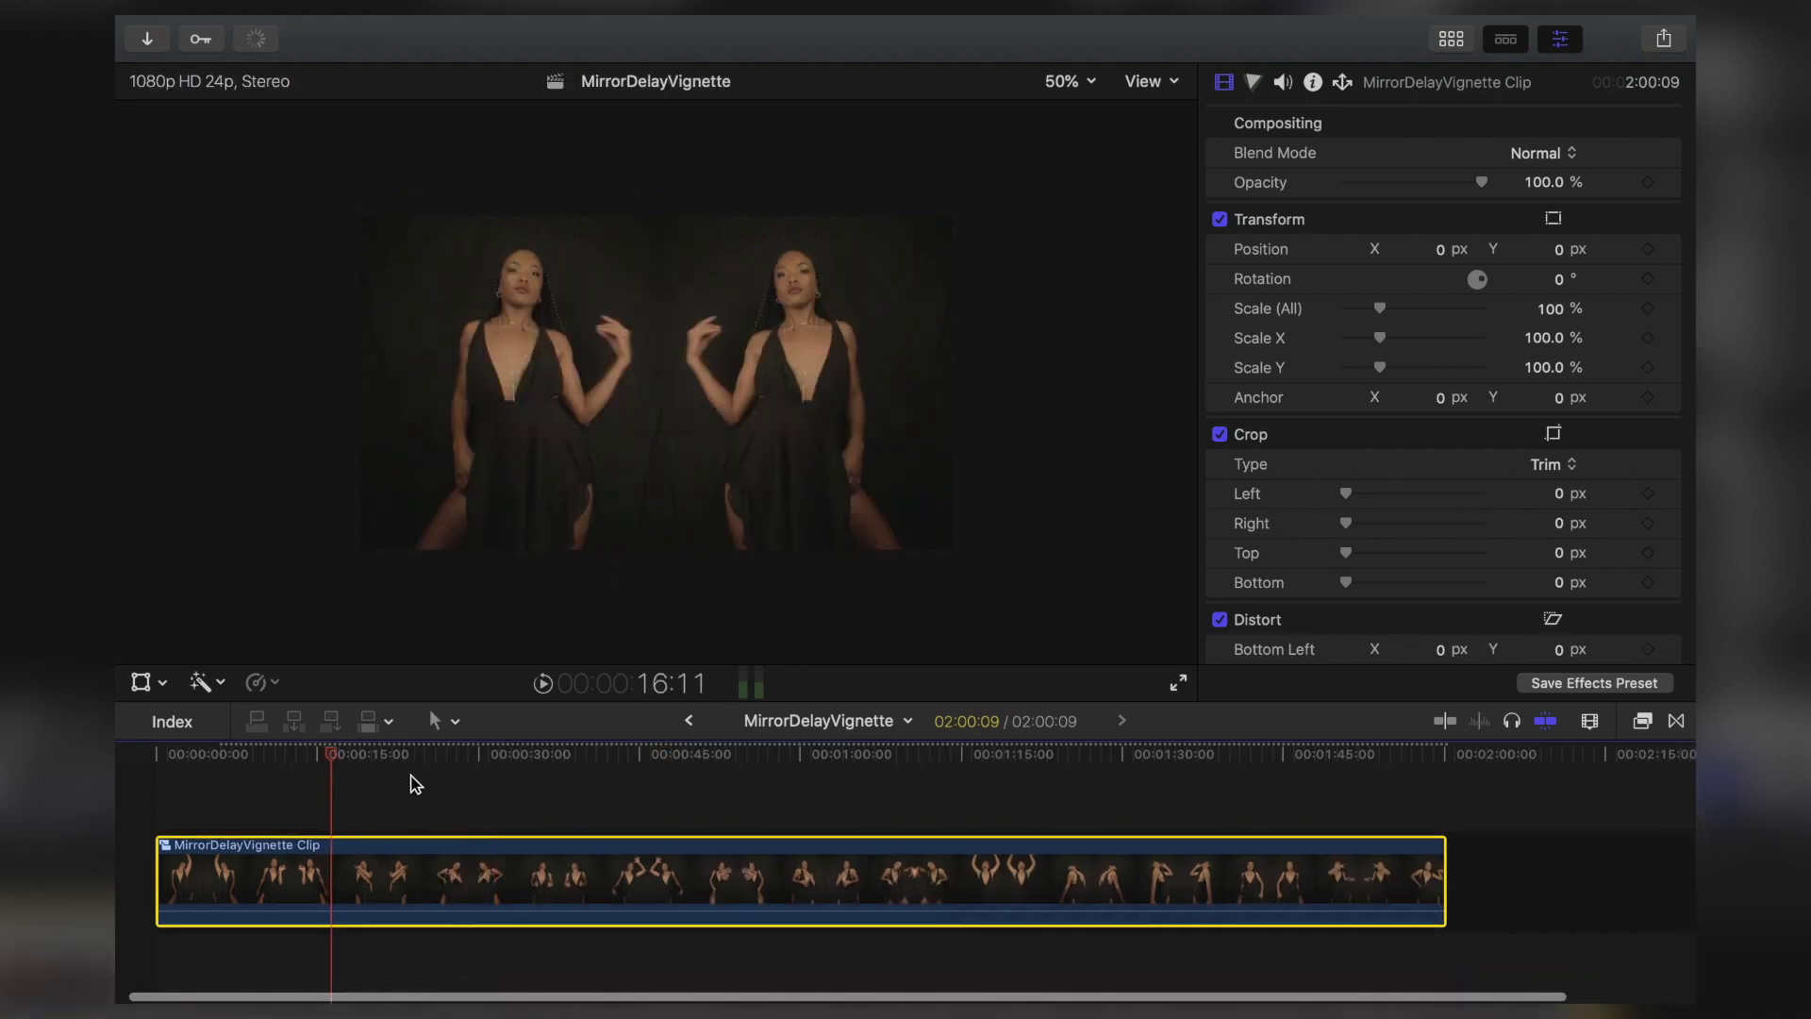
{"action": "left_click_drag", "start_coordinate": [324, 752], "coordinate": [480, 752]}
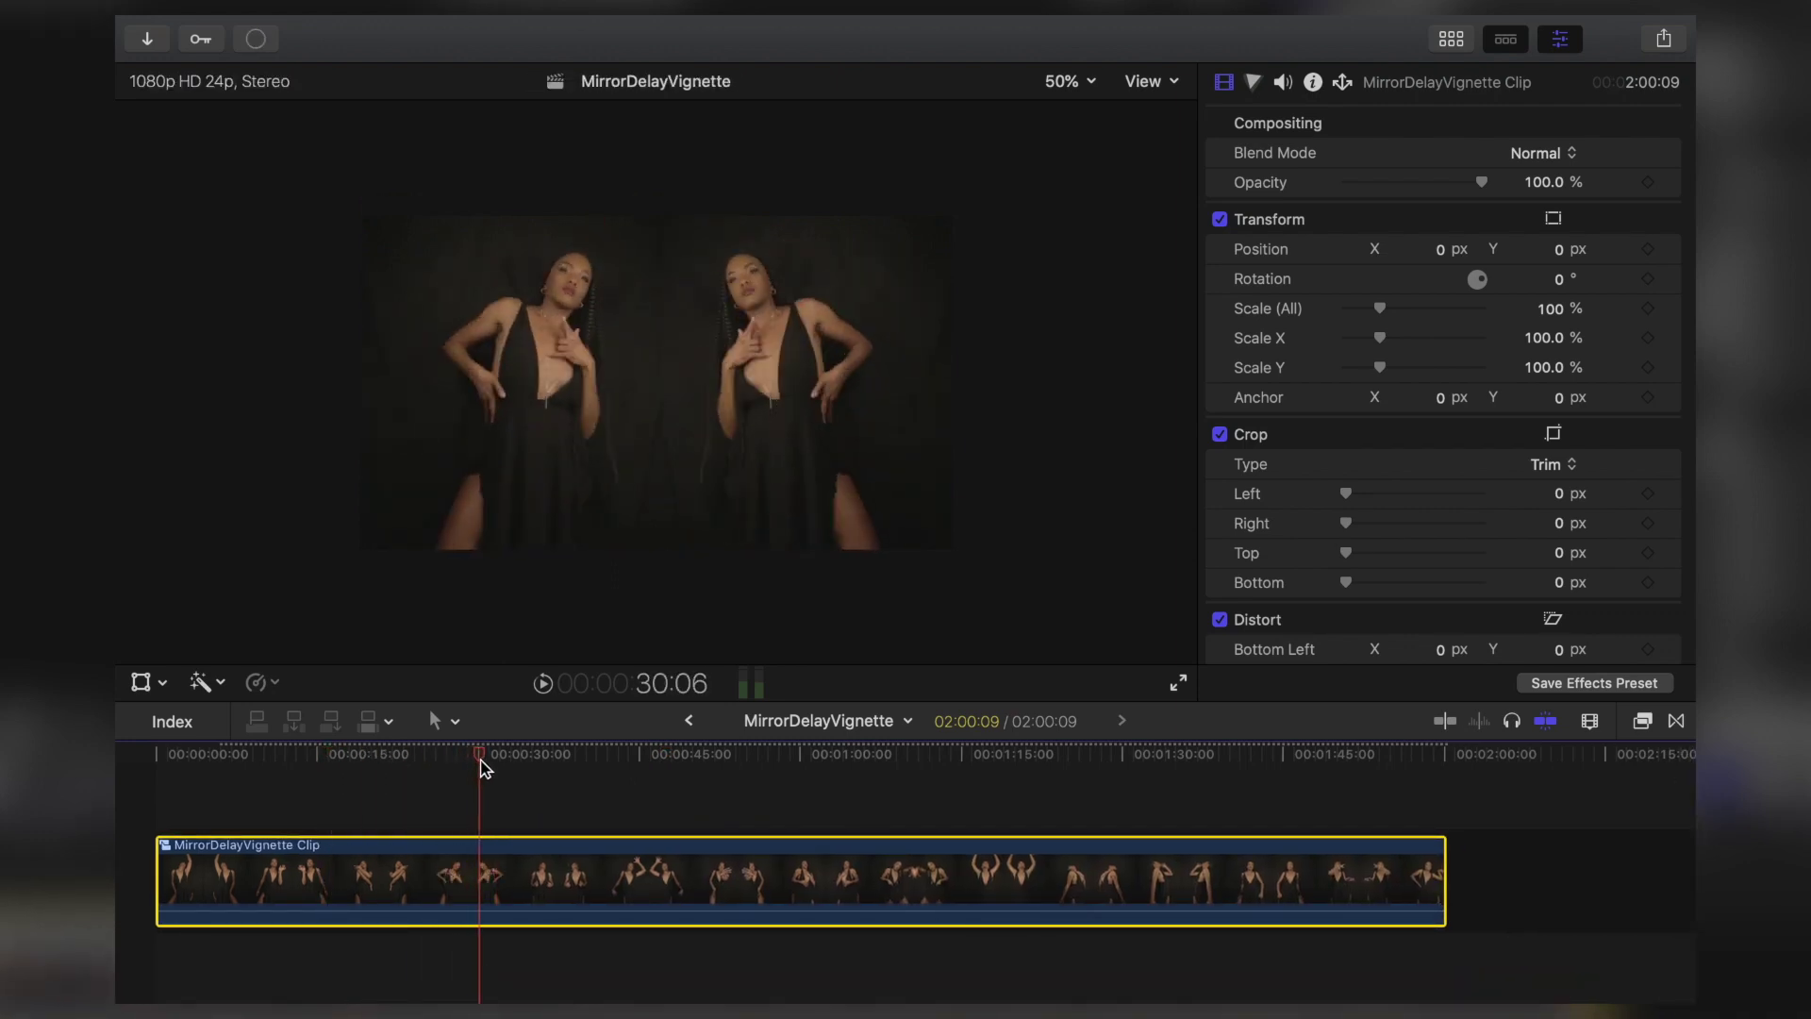
{"action": "left_click", "coordinate": [1645, 725]}
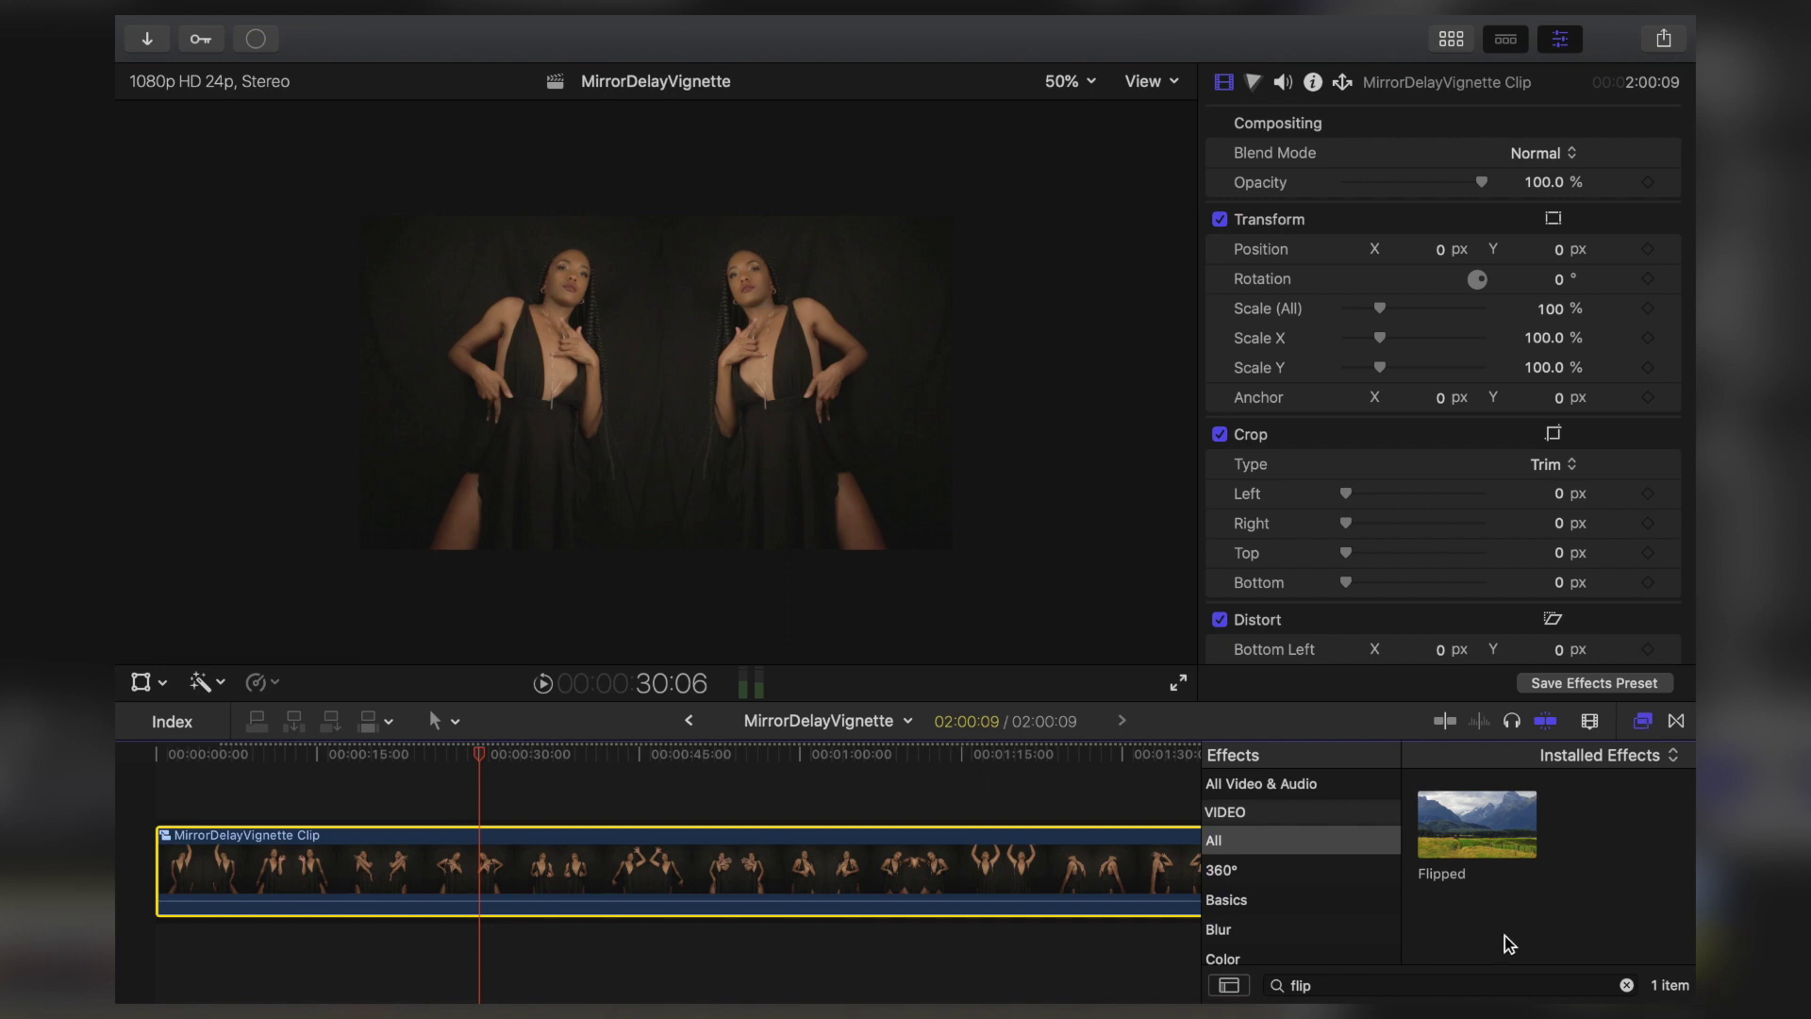
{"action": "left_click", "coordinate": [1626, 986]}
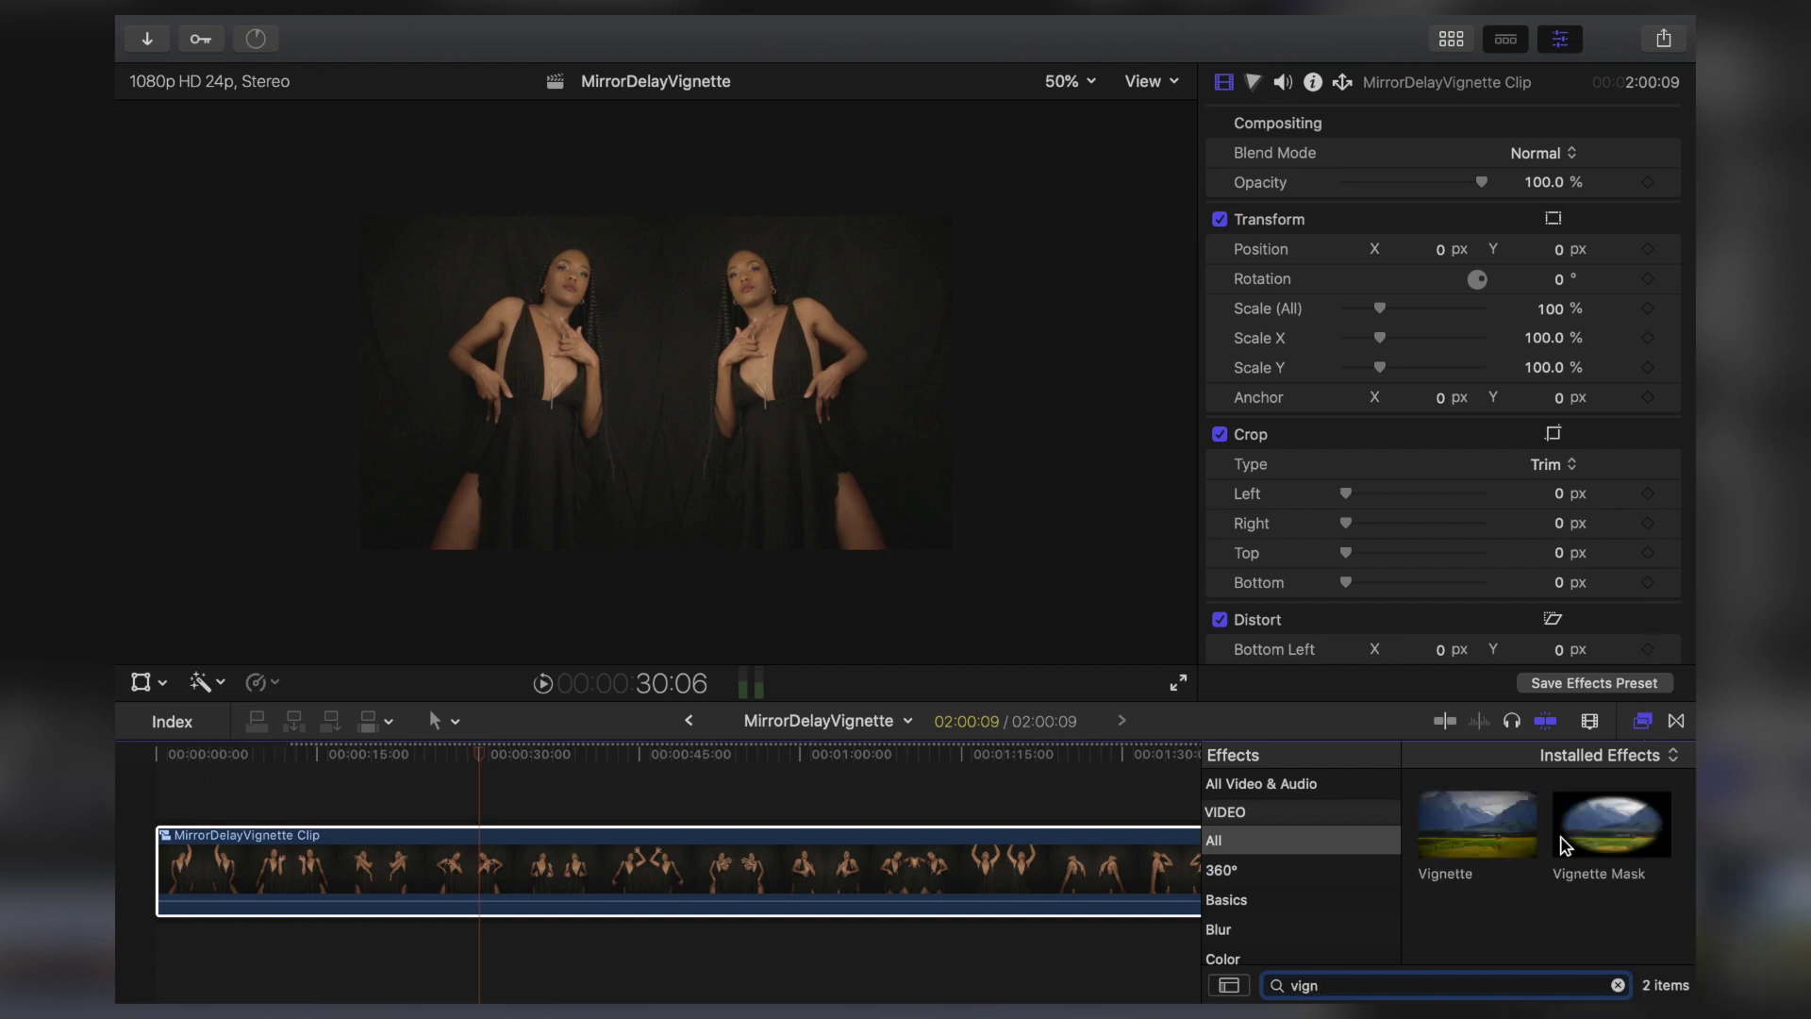
{"action": "left_click_drag", "start_coordinate": [1497, 815], "coordinate": [1004, 865]}
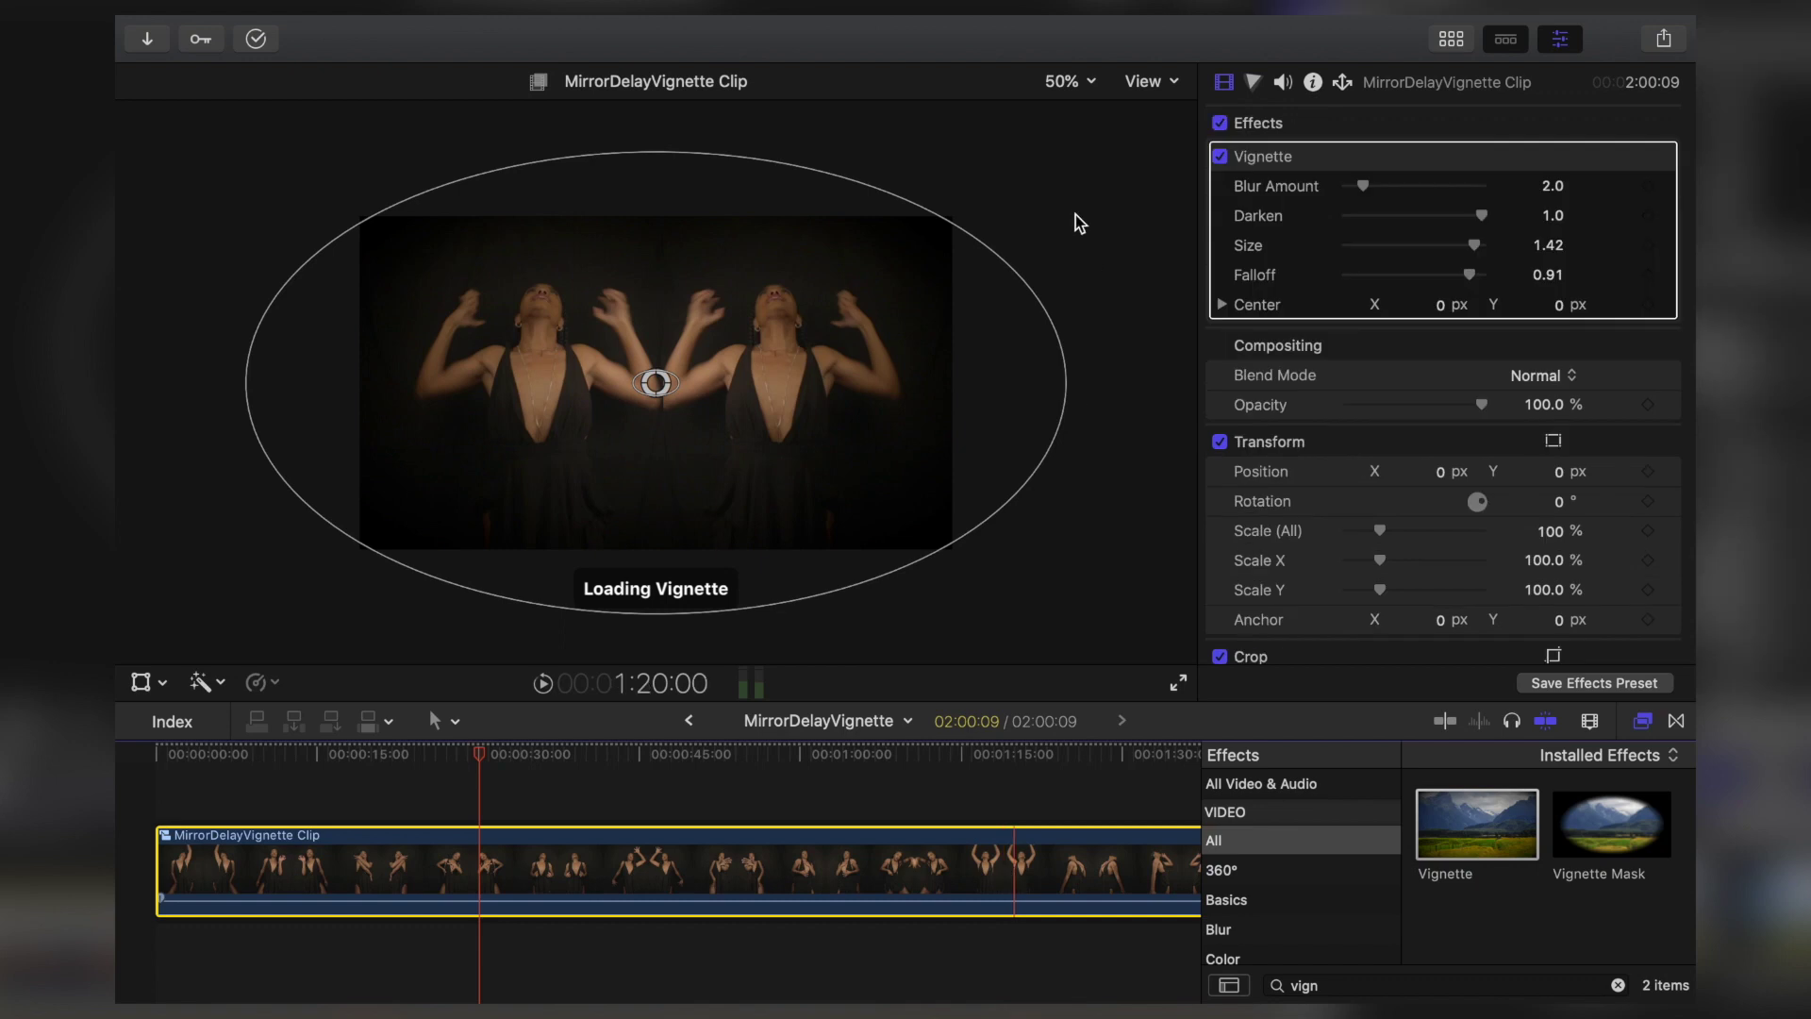
{"action": "left_click", "coordinate": [1644, 722]}
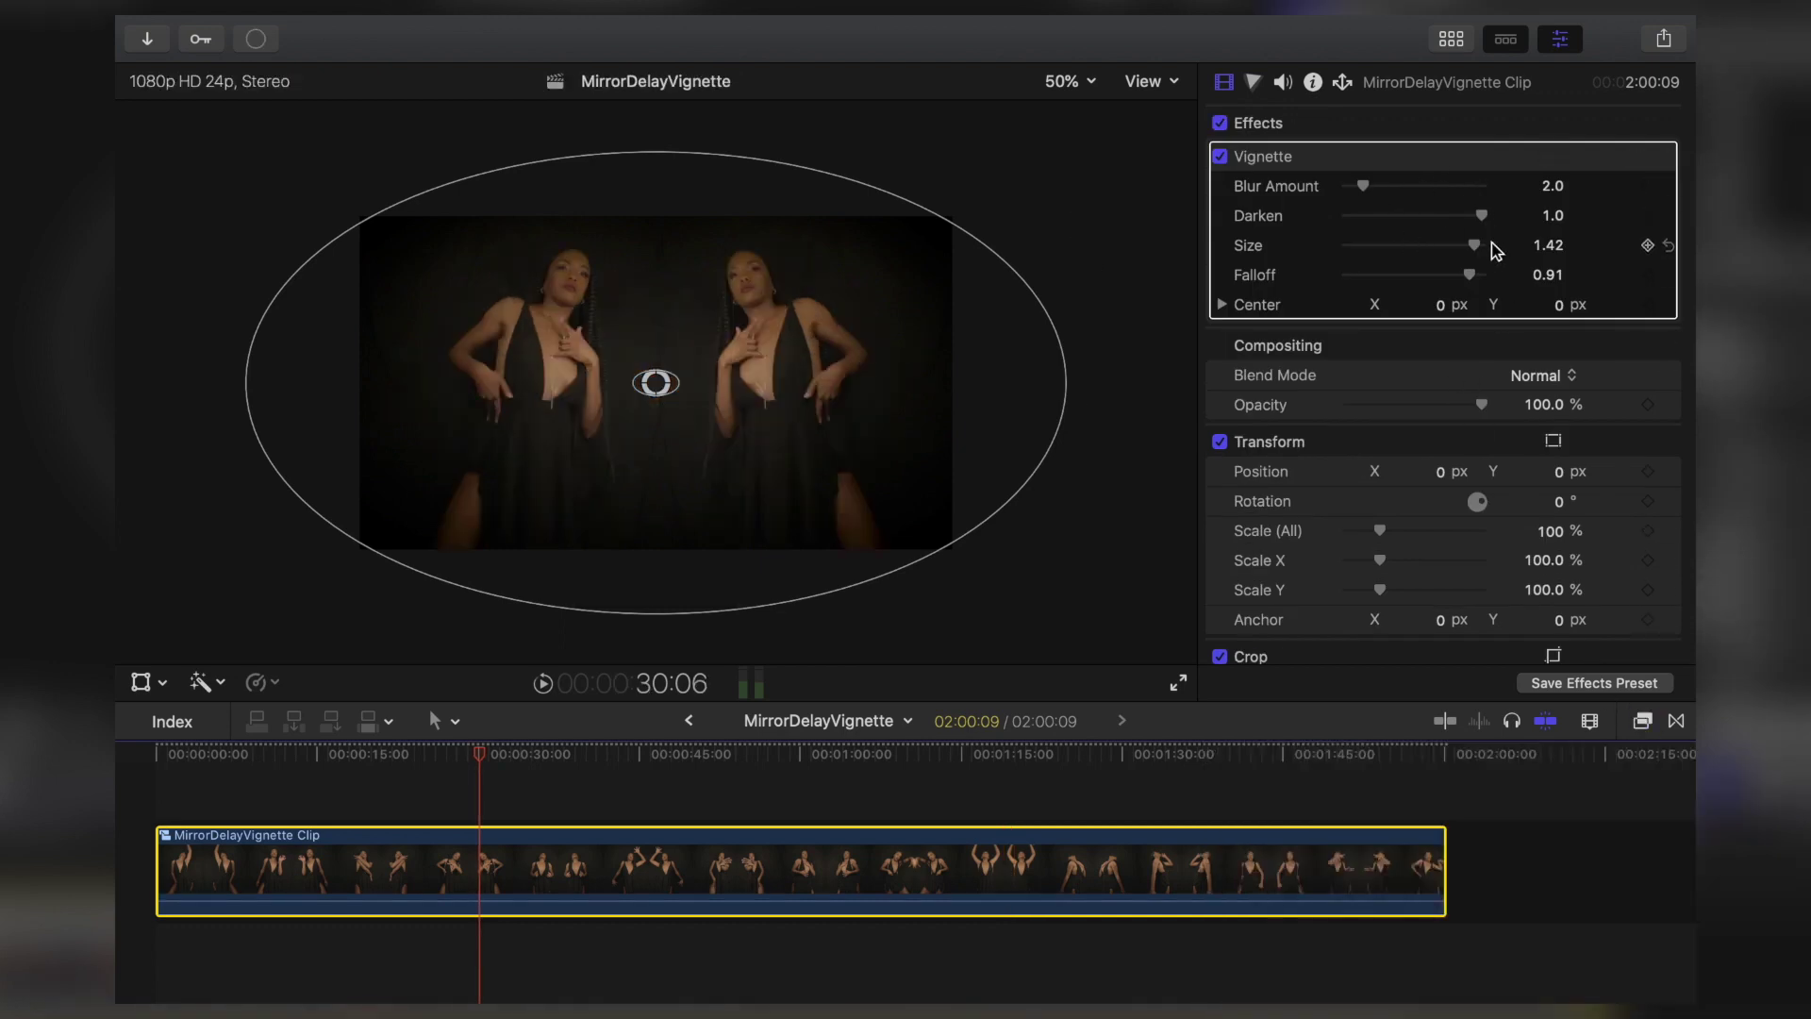
{"action": "mouse_move", "coordinate": [1468, 283]}
{"action": "left_mouse_down"}
{"action": "mouse_move", "coordinate": [1452, 283]}
{"action": "mouse_move", "coordinate": [1471, 255]}
{"action": "left_mouse_up"}
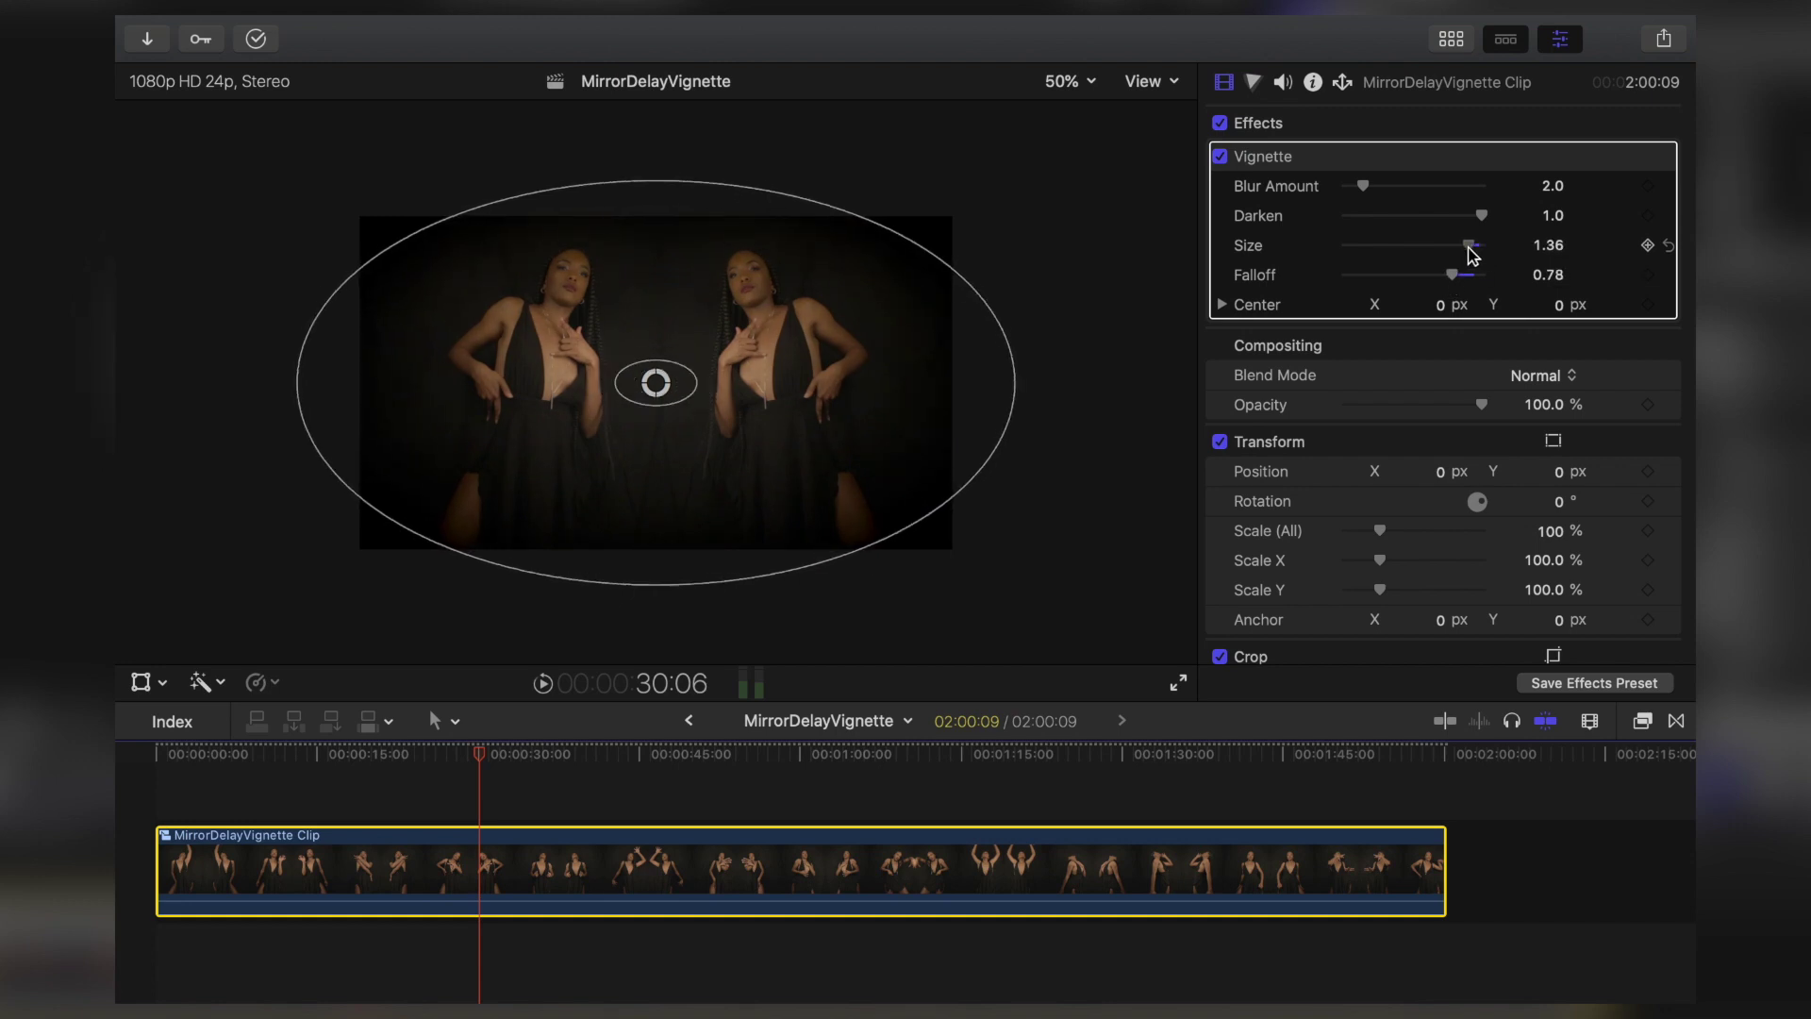
- Fit the picture to the viewer and play the vignetted compound clip from its start to check the look
{"action": "left_click", "coordinate": [1089, 85]}
{"action": "left_click", "coordinate": [1080, 104]}
{"action": "left_click_drag", "start_coordinate": [366, 760], "coordinate": [165, 754]}
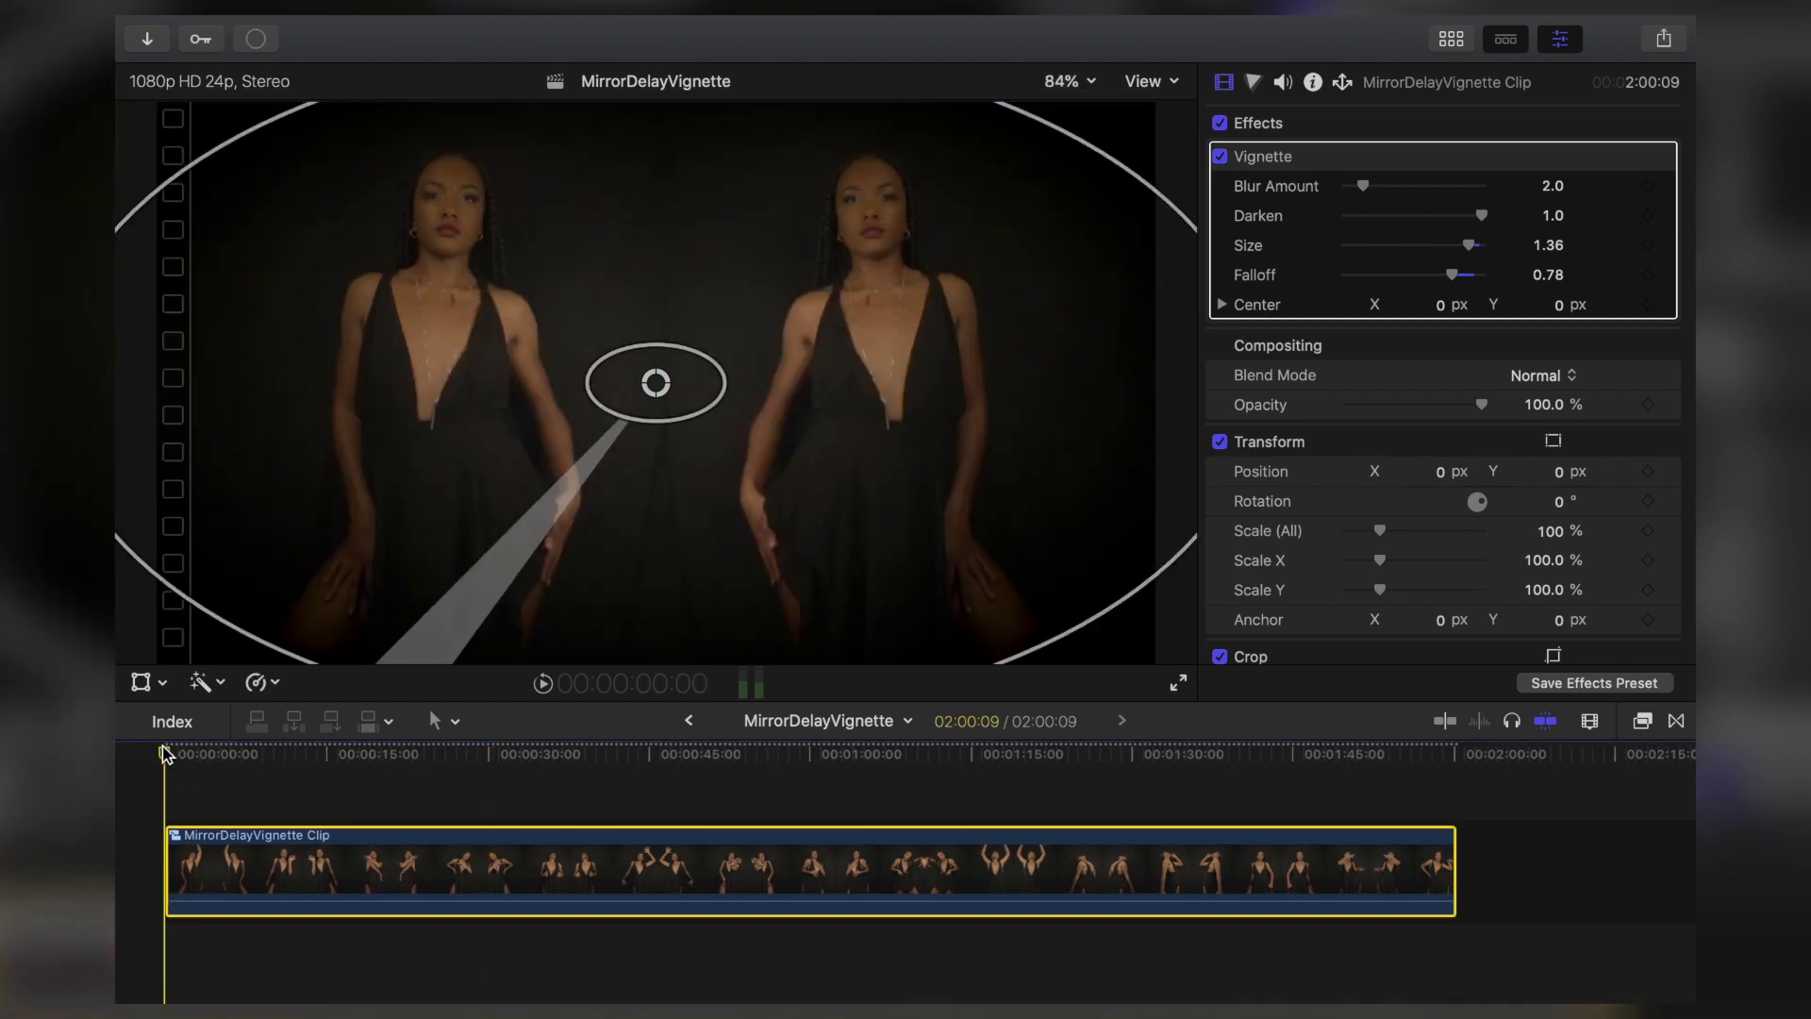
{"action": "key", "text": "space"}
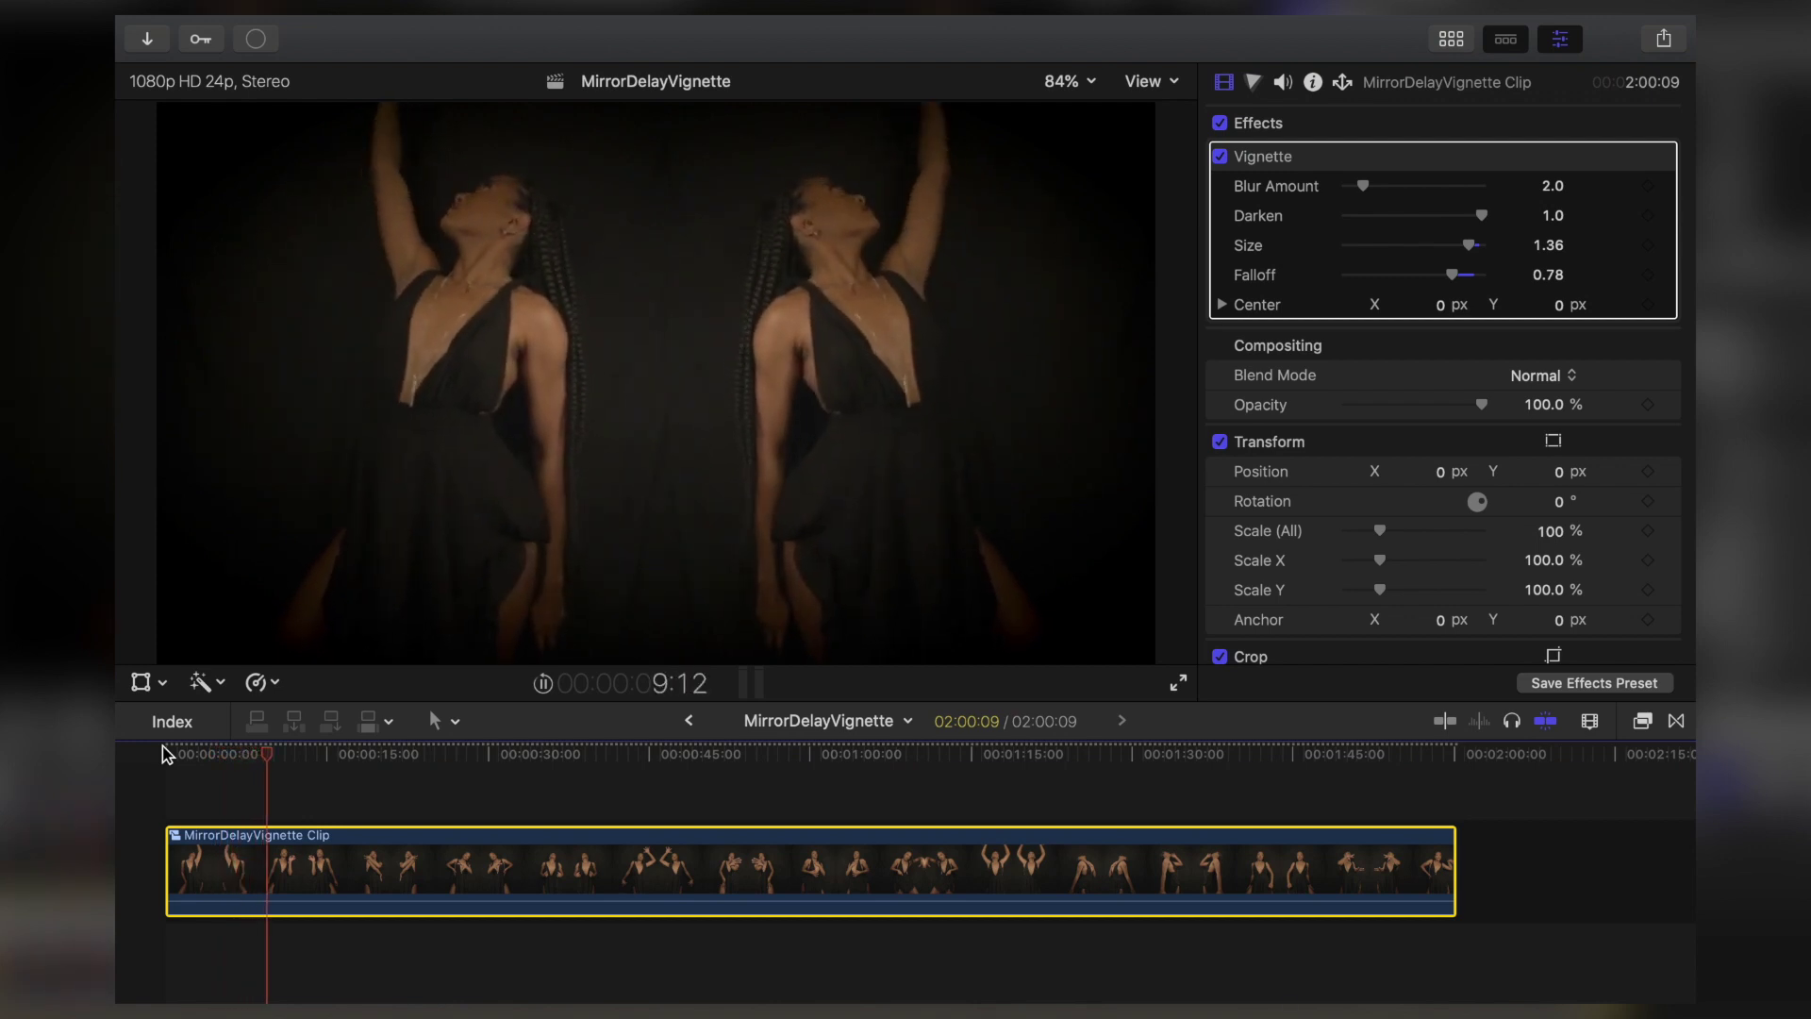
{"action": "key", "text": "space"}
{"action": "left_click_drag", "start_coordinate": [314, 757], "coordinate": [759, 753]}
- Duplicate MirrorDelayVignette Clip and stack the copy above the original at the timeline start
{"action": "key", "text": "s"}
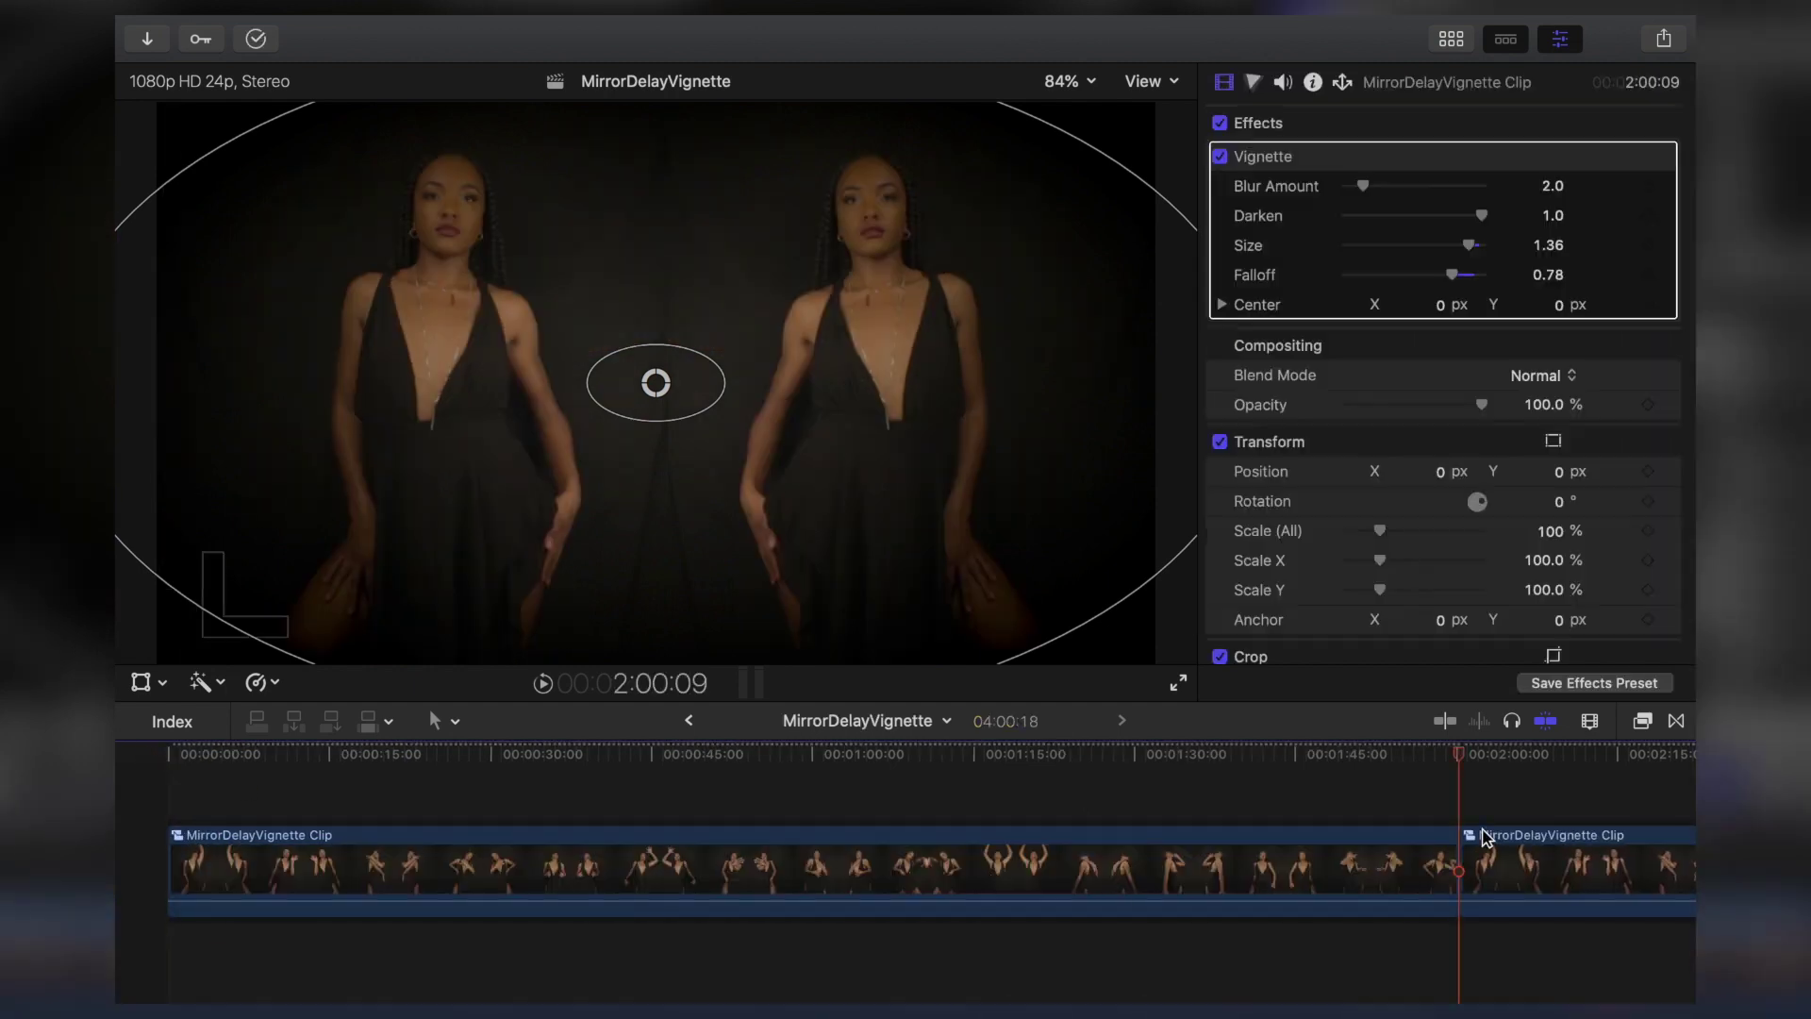
{"action": "left_click_drag", "start_coordinate": [1485, 837], "coordinate": [493, 741]}
{"action": "left_click_drag", "start_coordinate": [528, 849], "coordinate": [375, 868]}
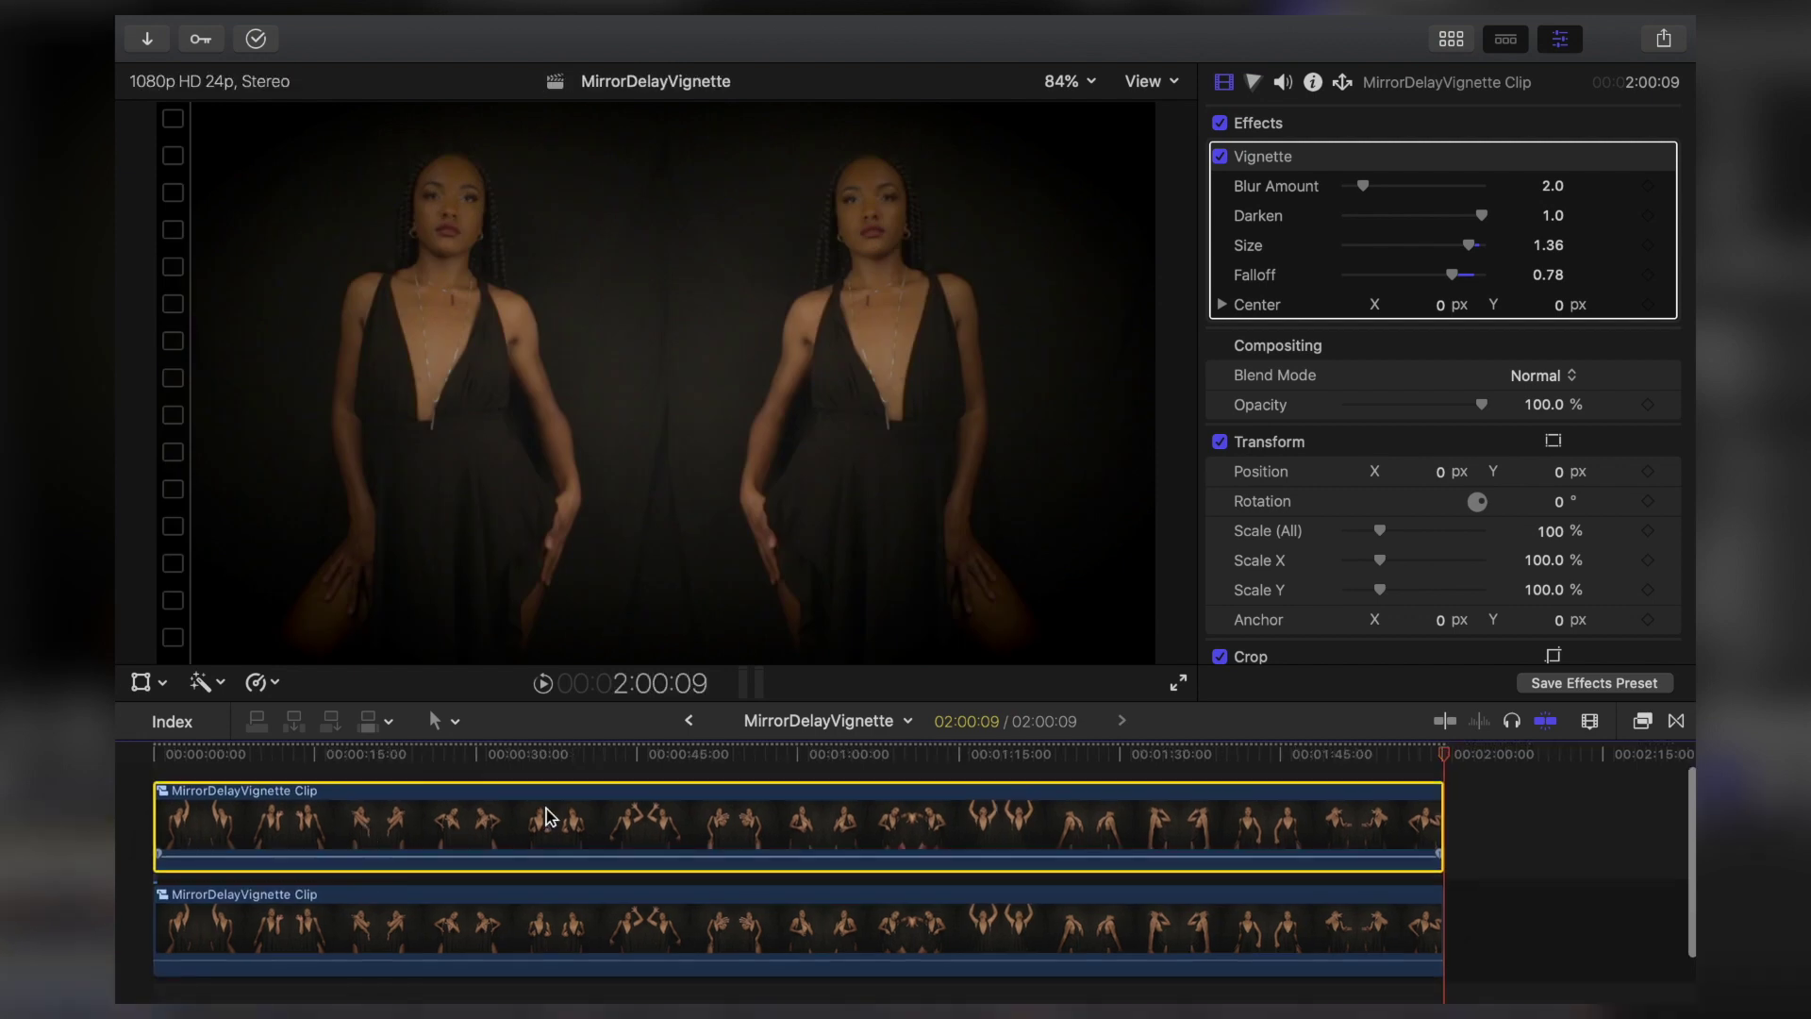
- Set the upper MirrorDelayVignette Clip's opacity to 50%
{"action": "left_click", "coordinate": [673, 830]}
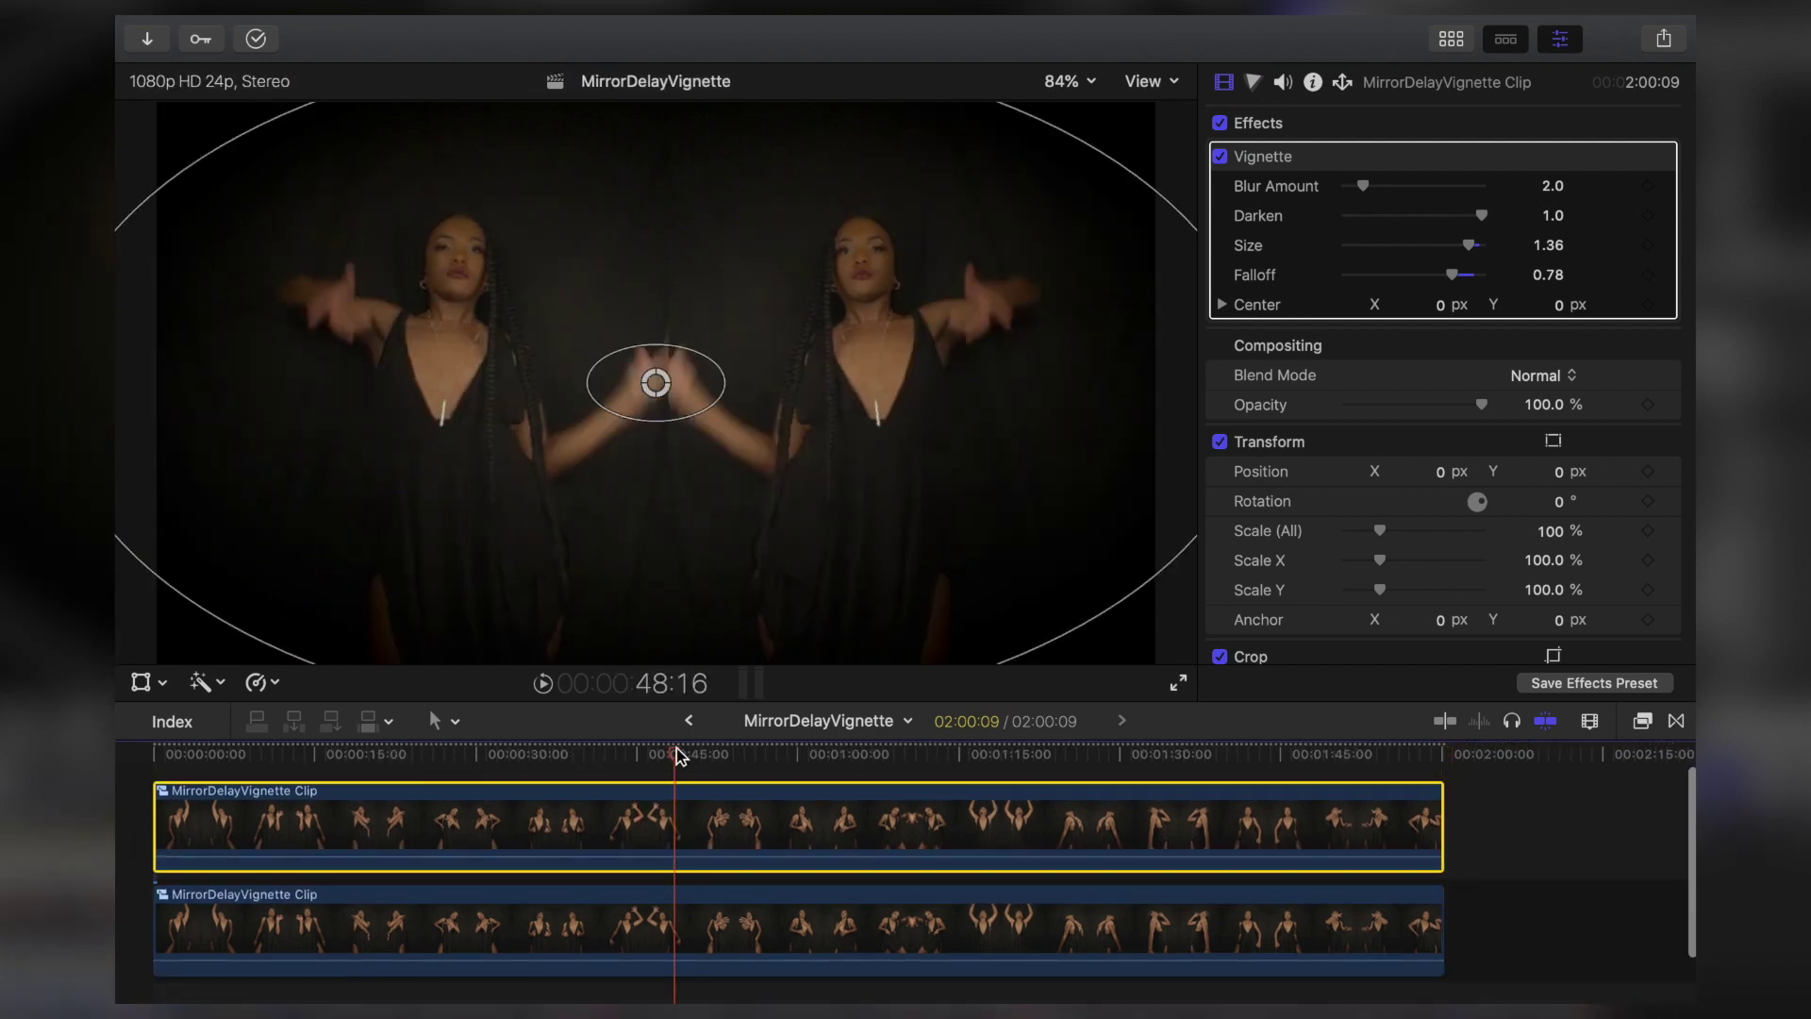
{"action": "left_click_drag", "start_coordinate": [699, 757], "coordinate": [649, 757]}
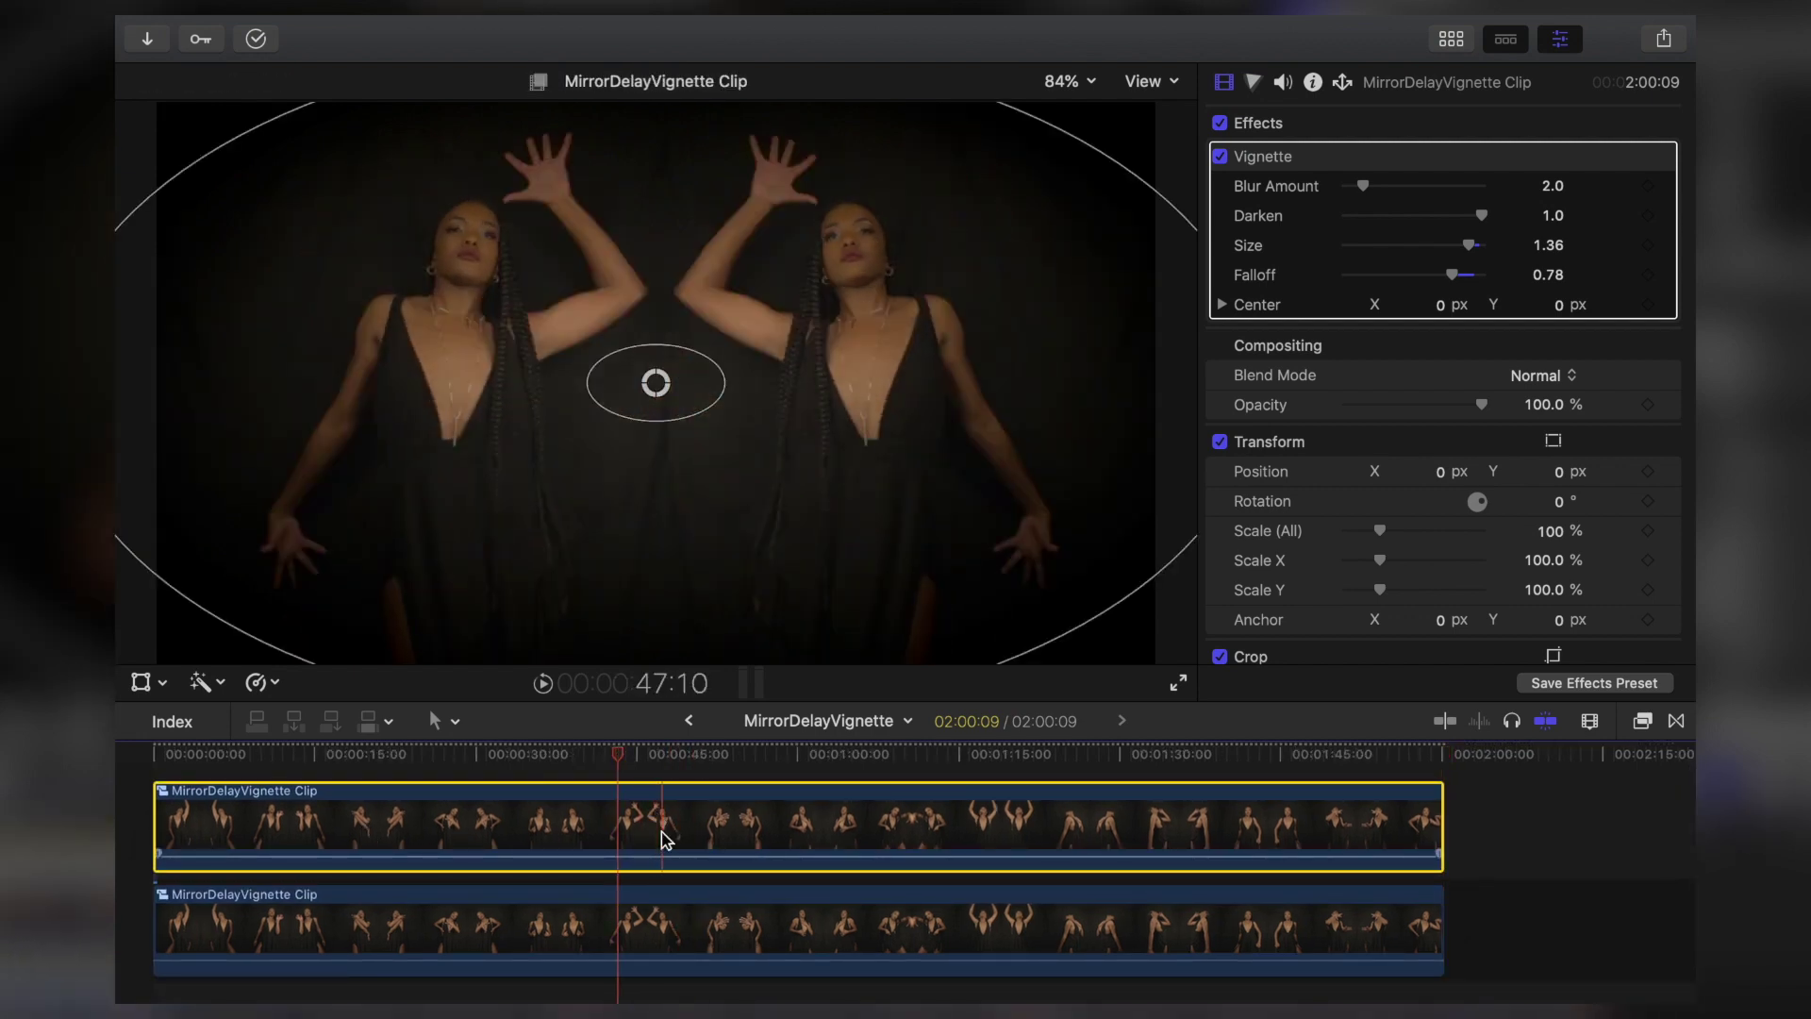
{"action": "left_click", "coordinate": [1543, 405]}
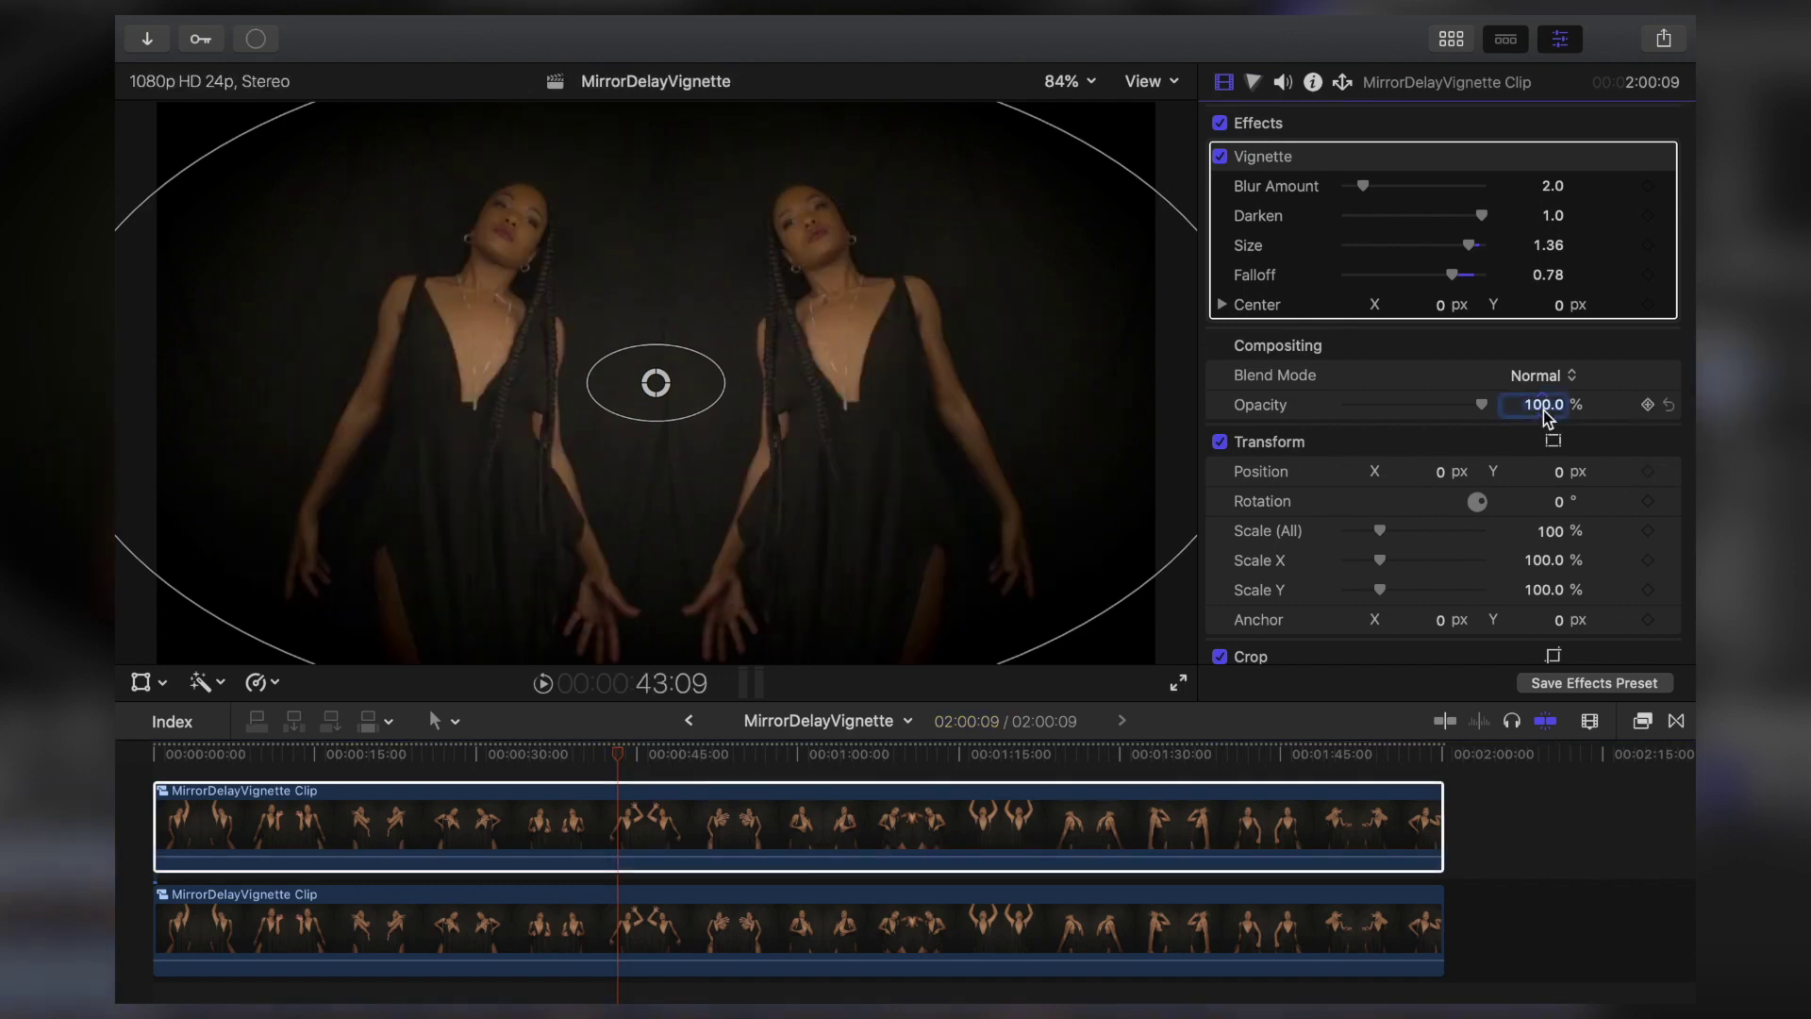
{"action": "type", "text": "50"}
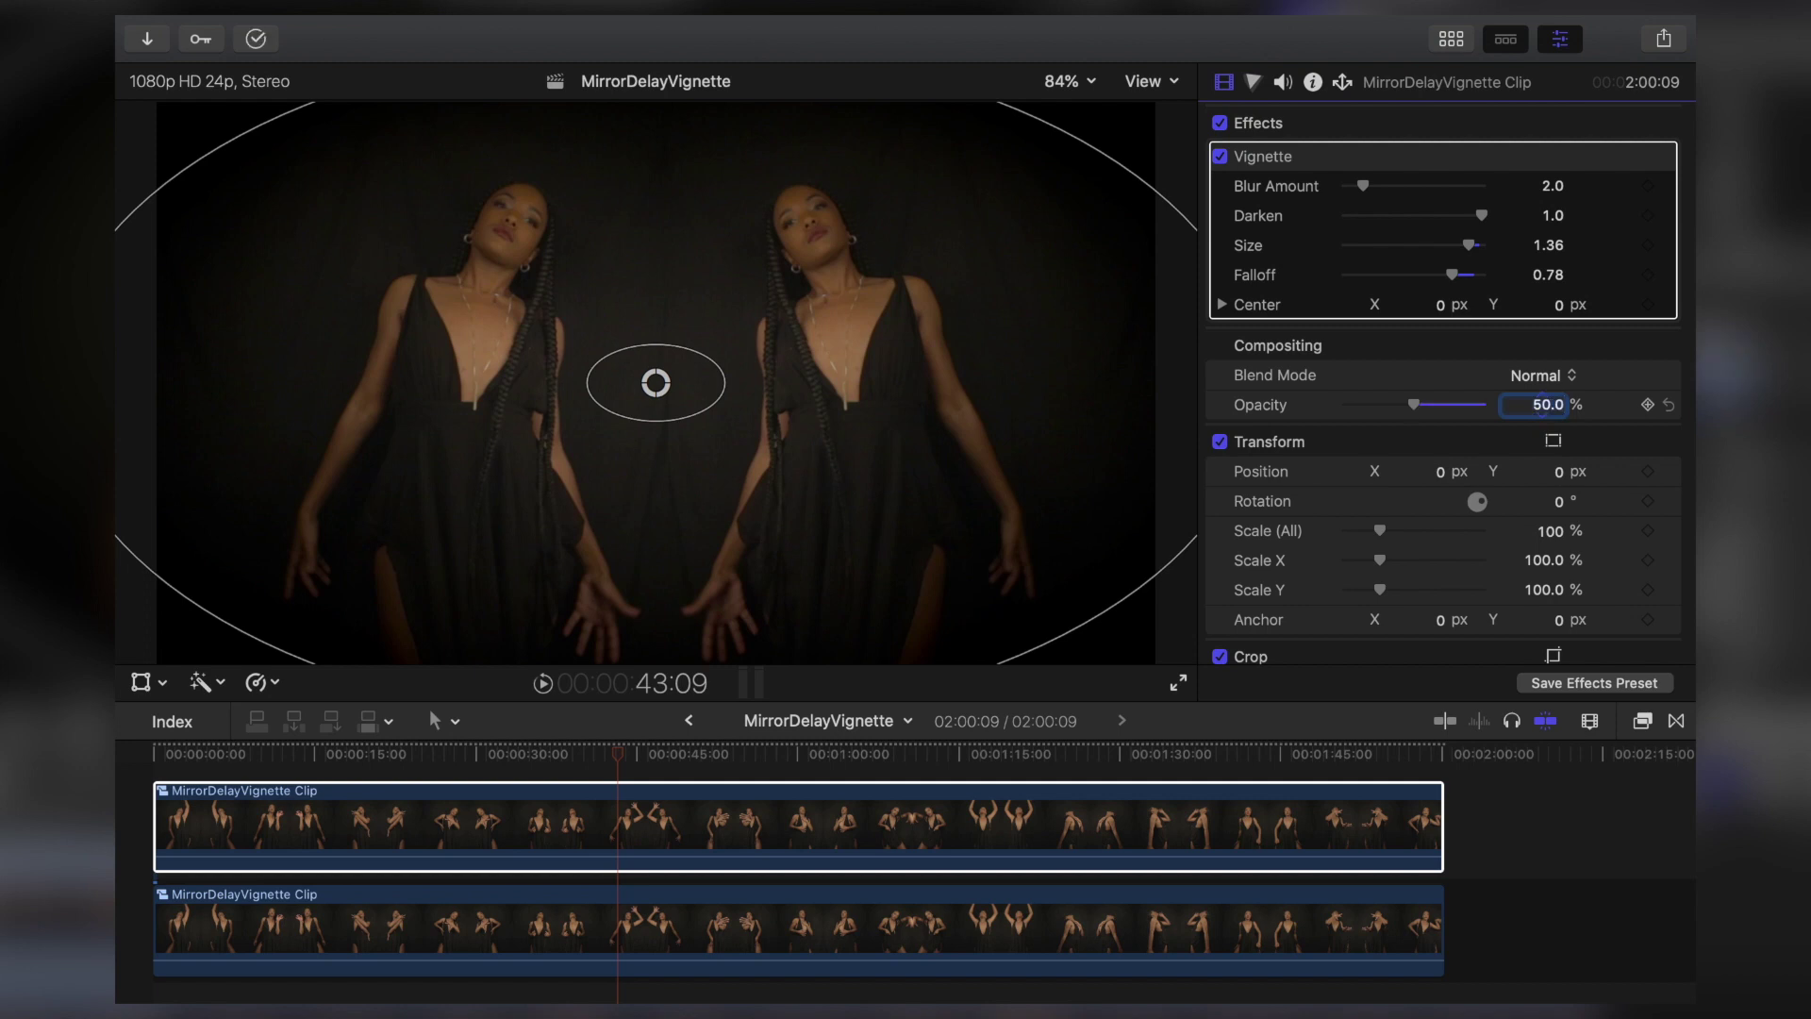
- Shift the upper MirrorDelayVignette Clip about one second later than the lower one and play the delayed overlay
{"action": "left_click", "coordinate": [616, 756]}
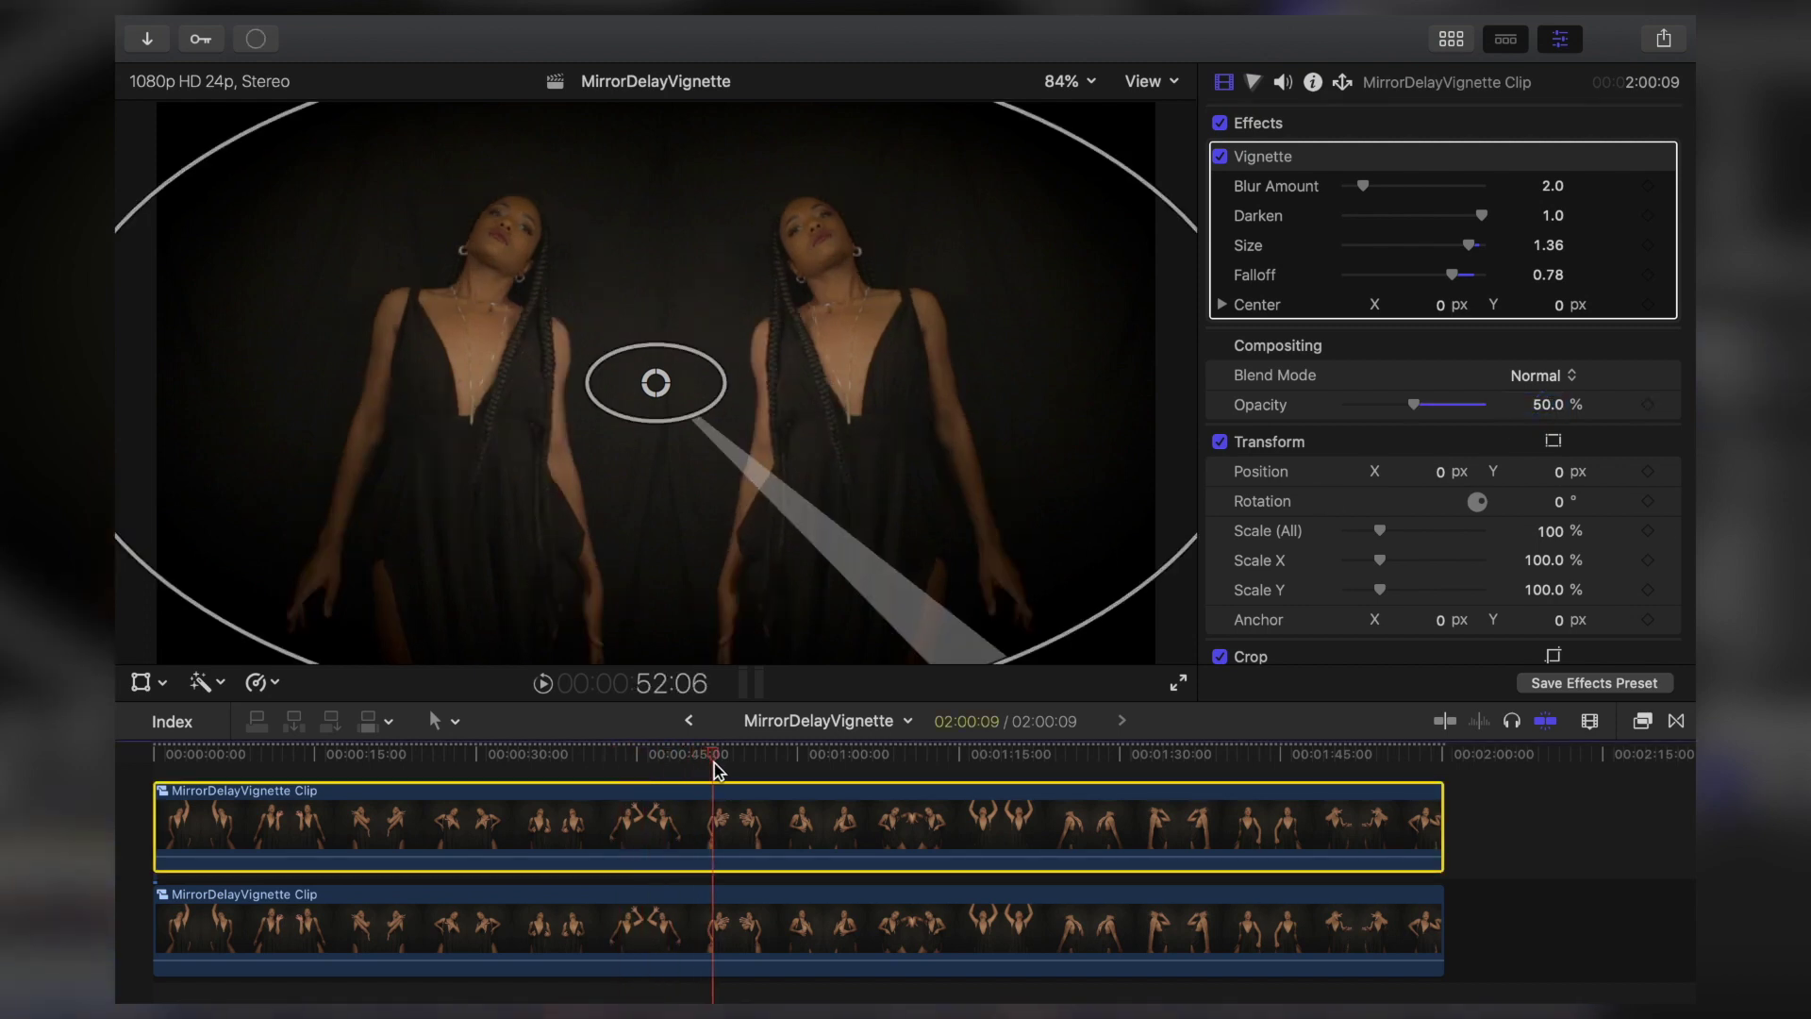
{"action": "left_click_drag", "start_coordinate": [638, 822], "coordinate": [649, 823]}
{"action": "left_click_drag", "start_coordinate": [695, 752], "coordinate": [653, 753]}
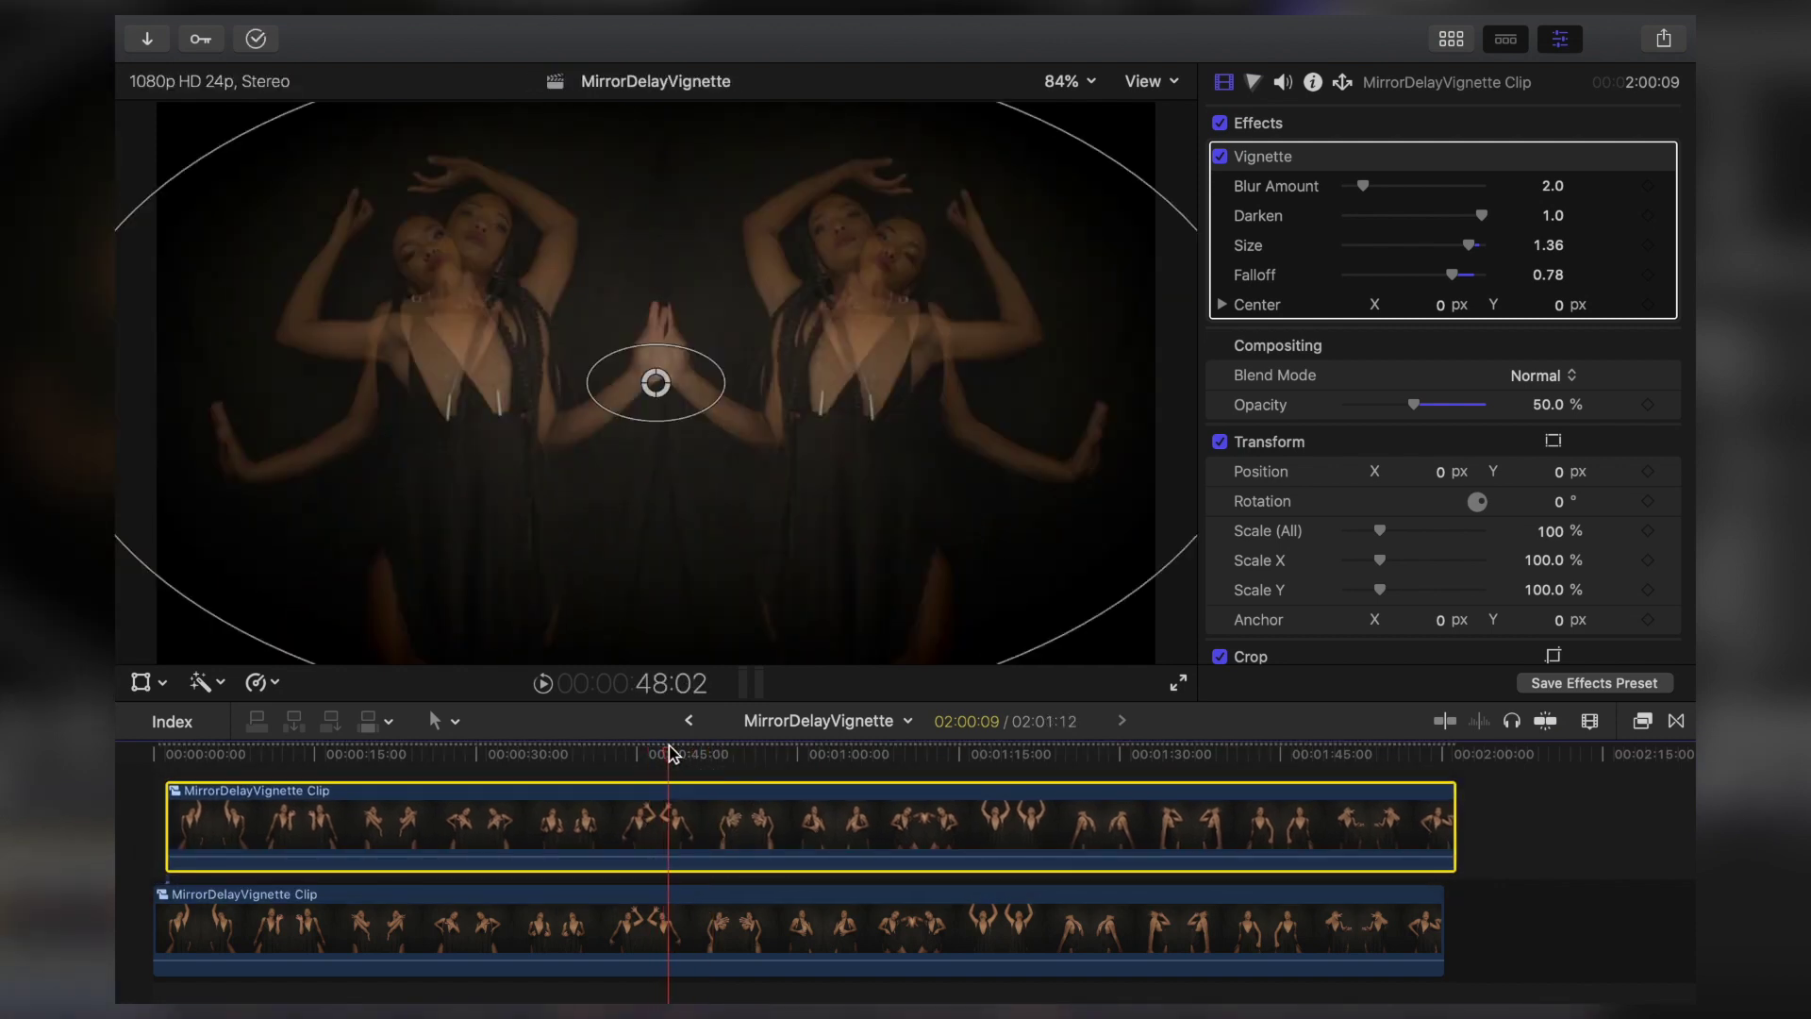
{"action": "key", "text": "space"}
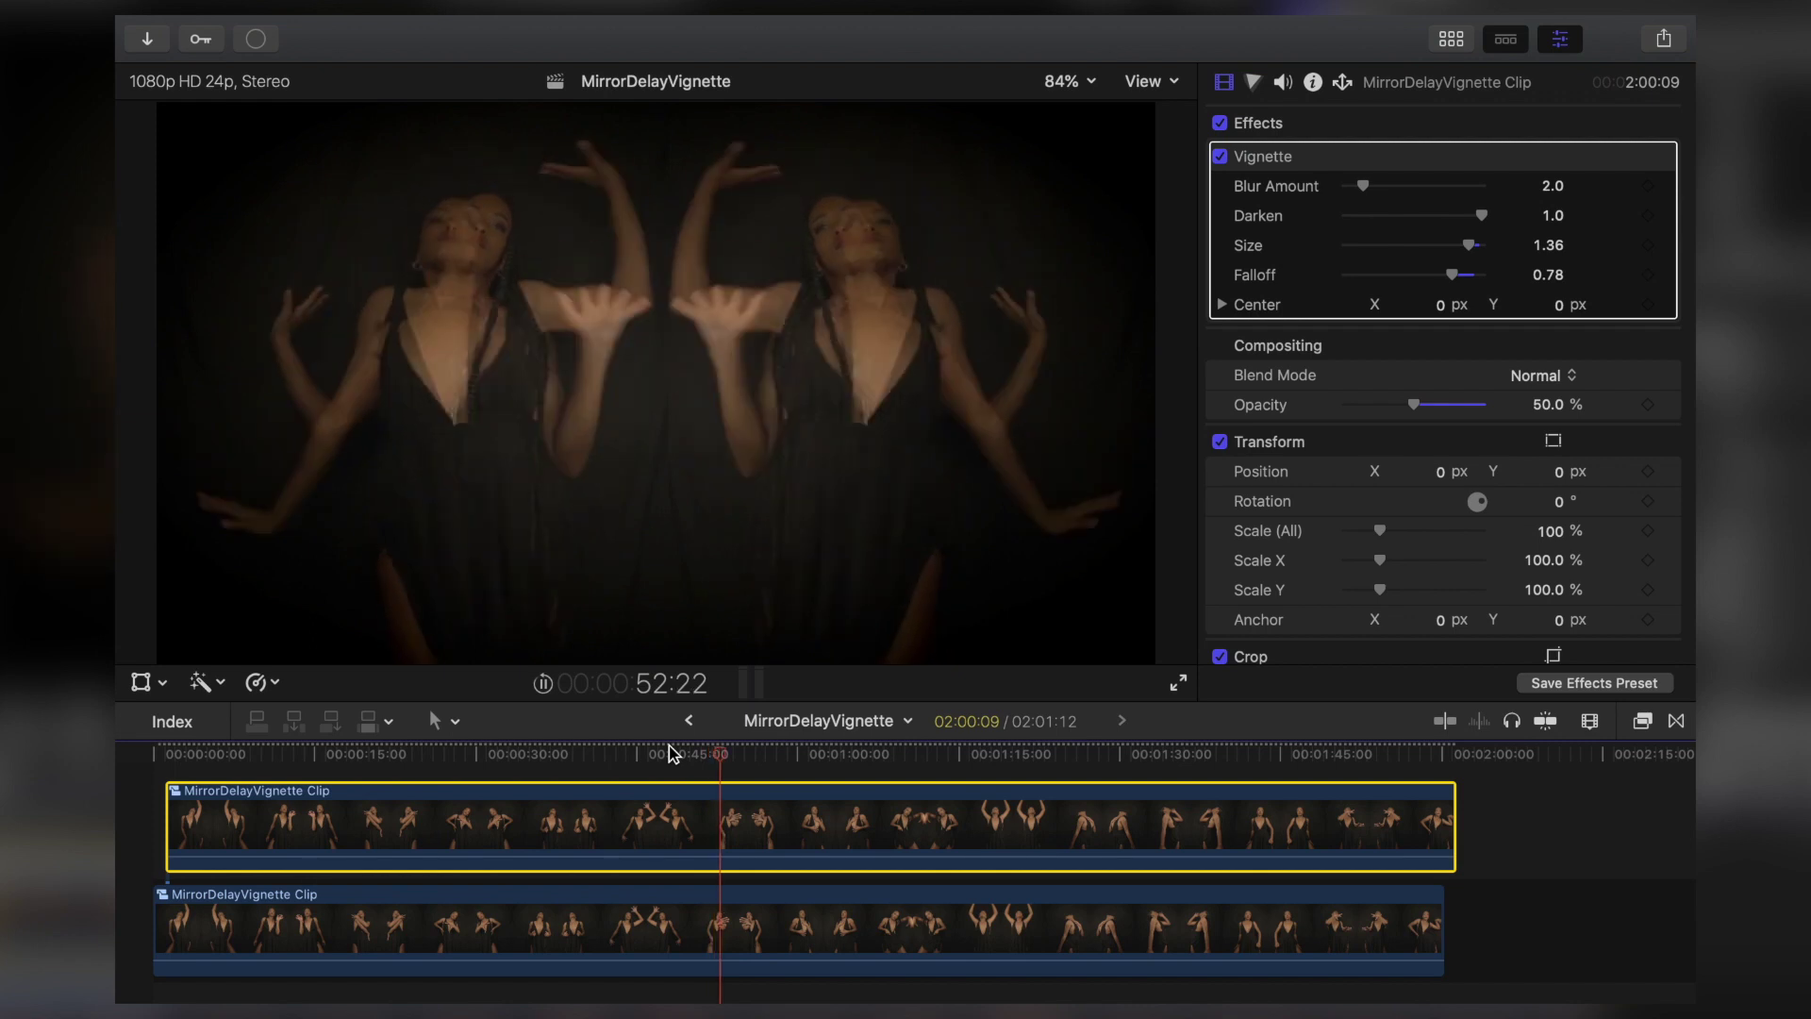
- Add a third 50% opacity copy above the stack, starting about one second after the second copy, and play the result
{"action": "scroll", "coordinate": [670, 752], "scroll_direction": "up", "scroll_amount": 2}
{"action": "key", "text": "space"}
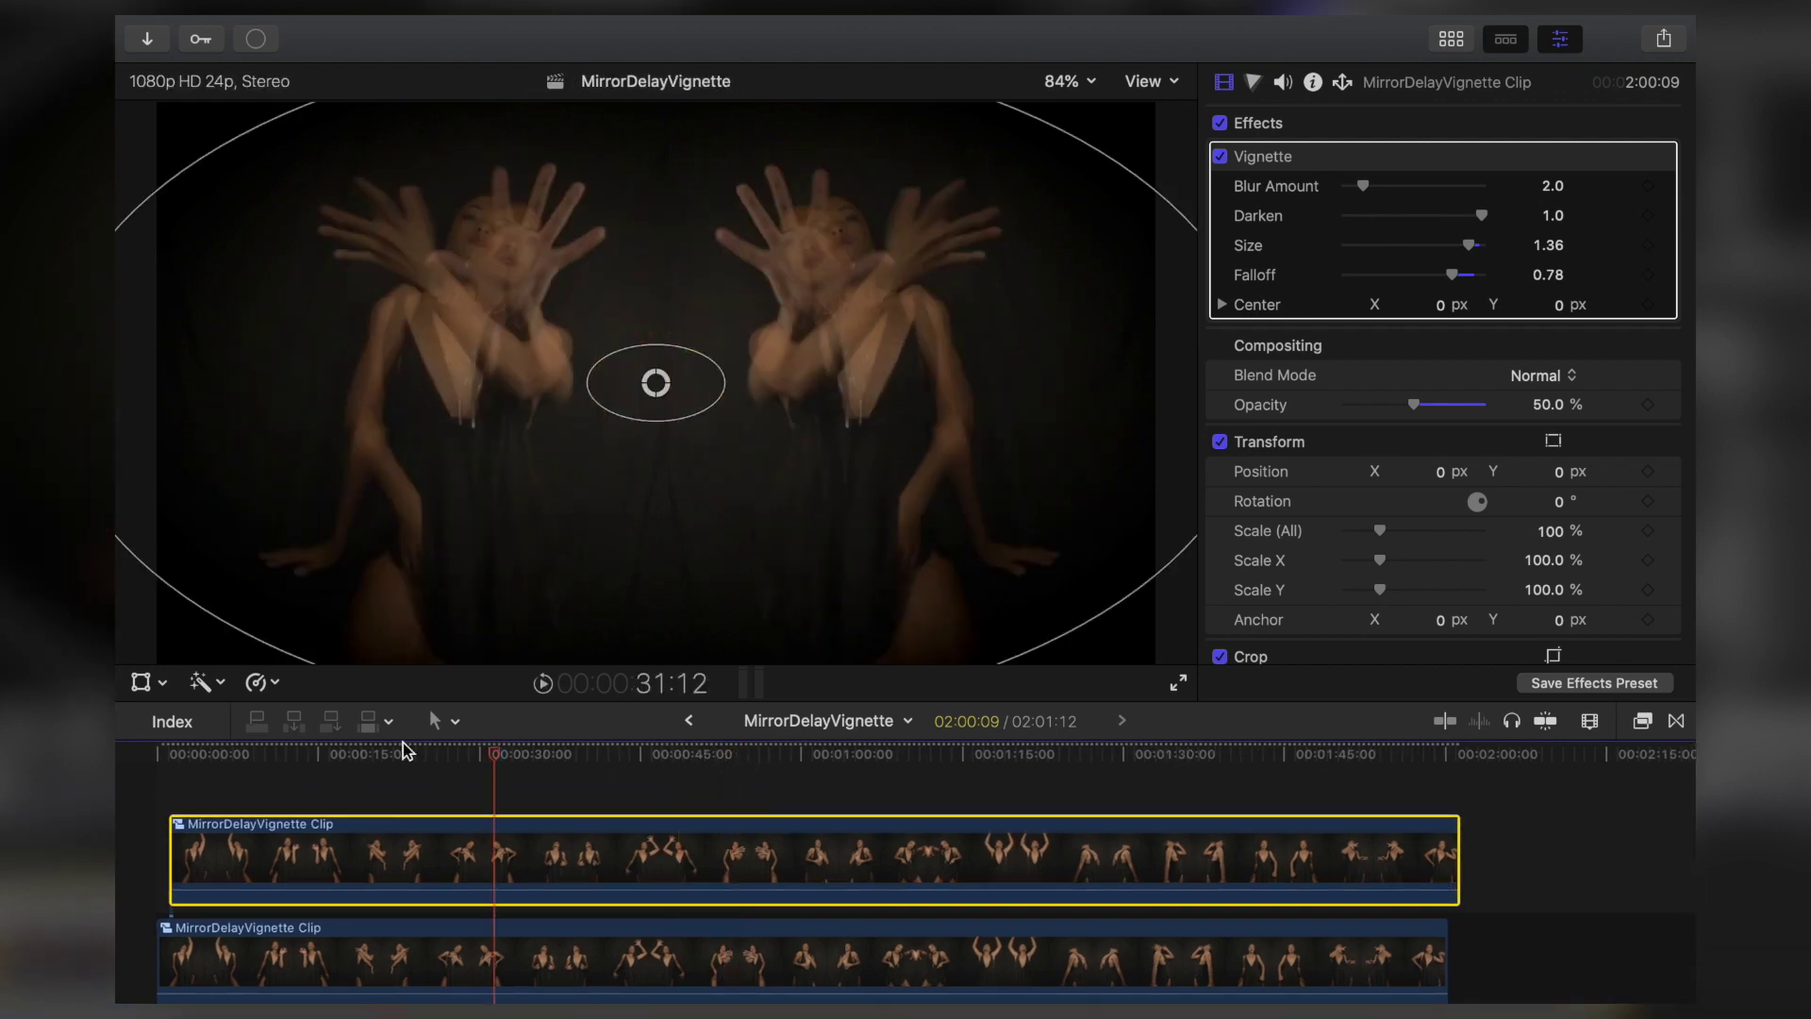
{"action": "key", "text": "alt+v"}
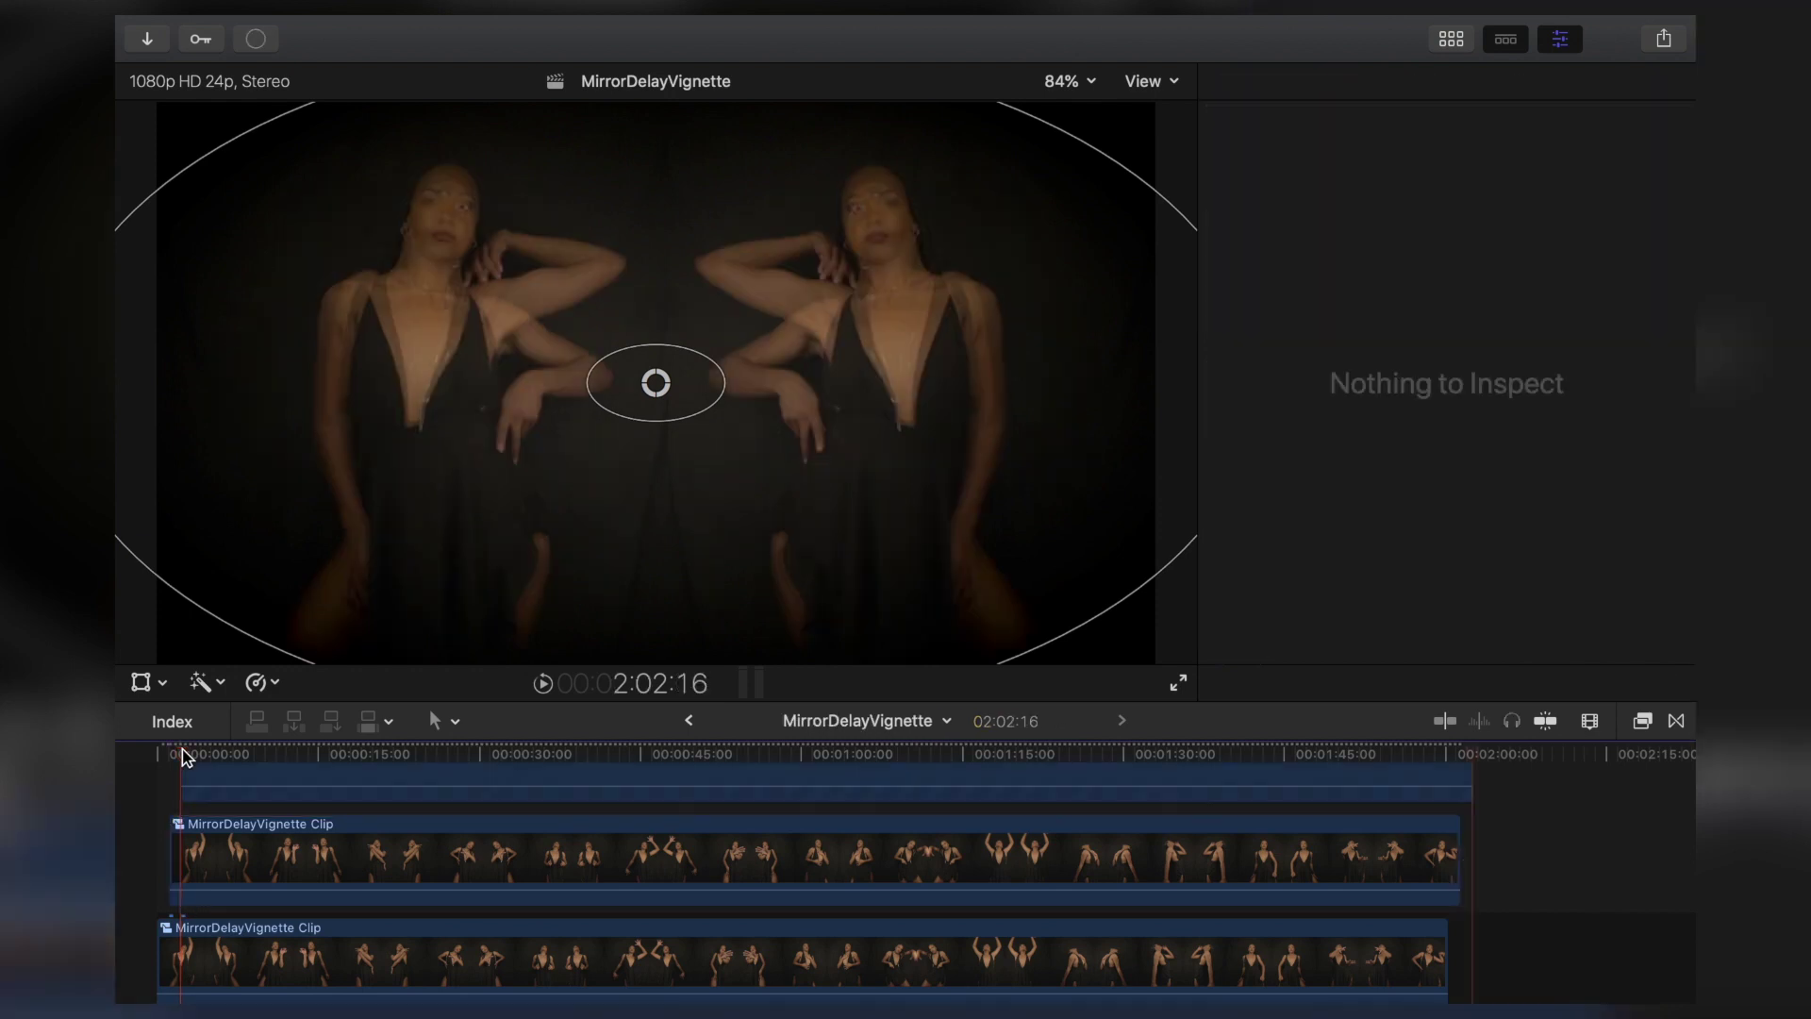
{"action": "left_click", "coordinate": [177, 755]}
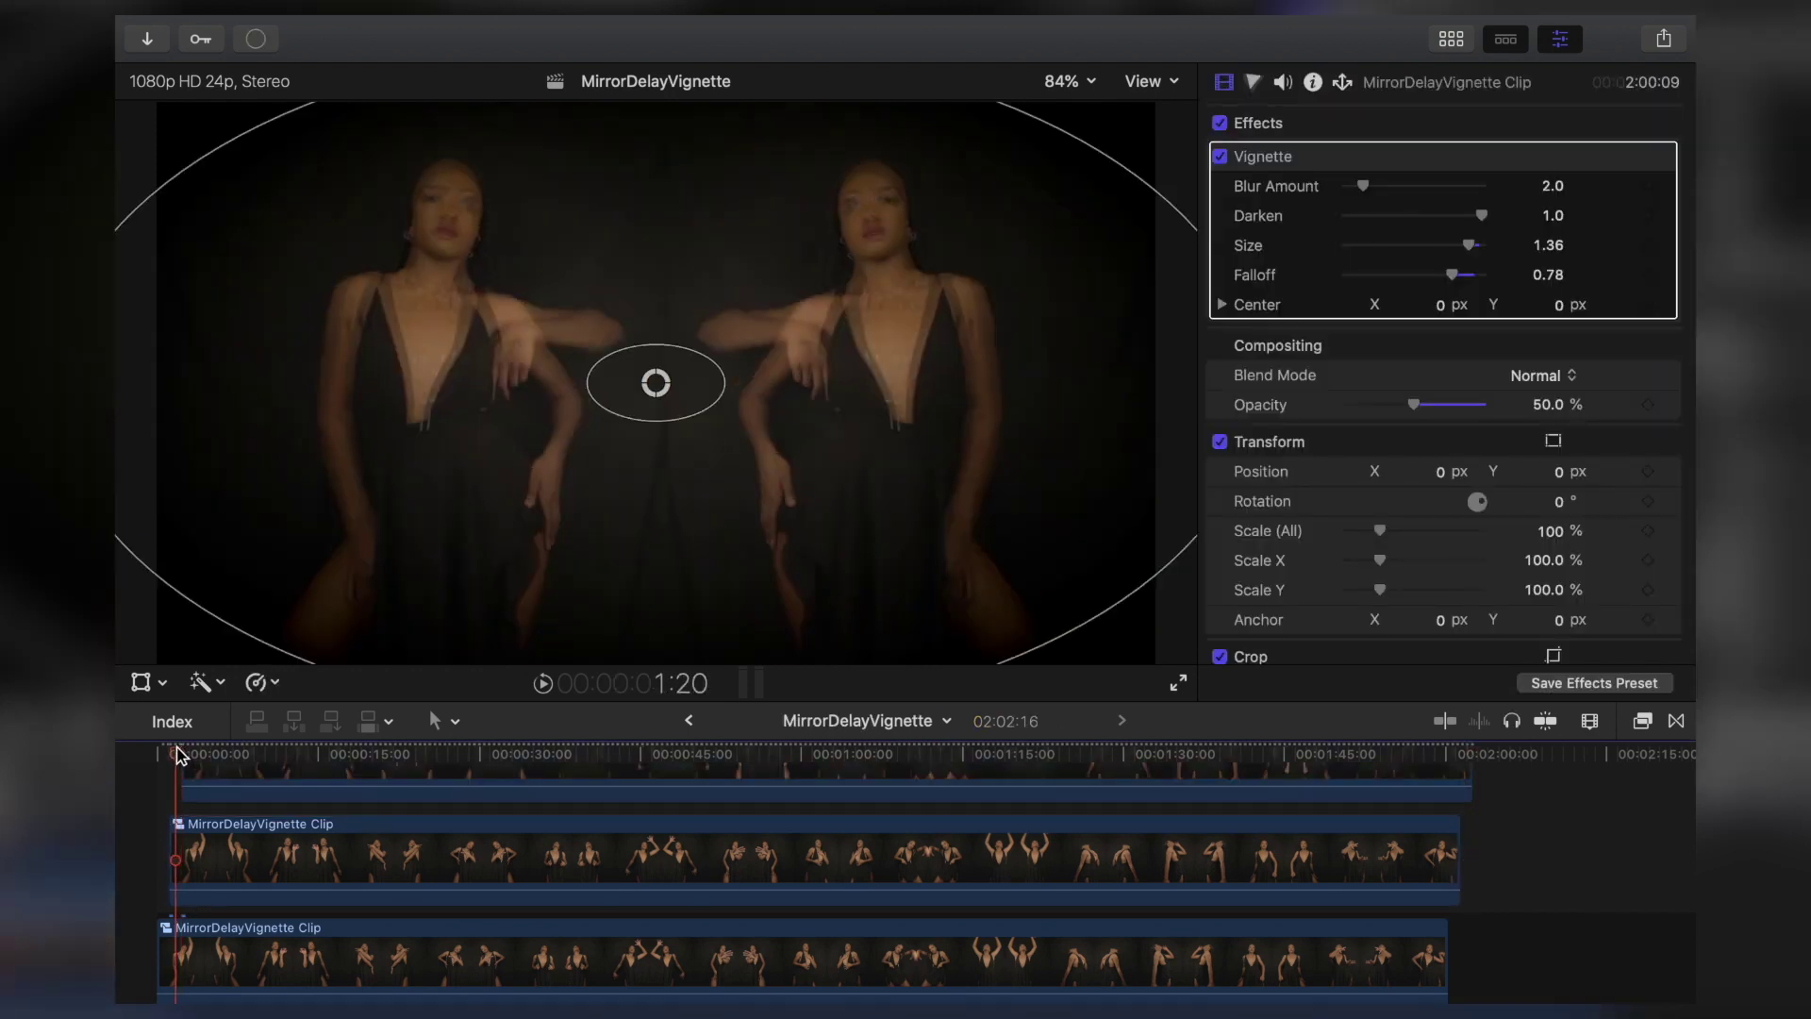
{"action": "left_click", "coordinate": [182, 755]}
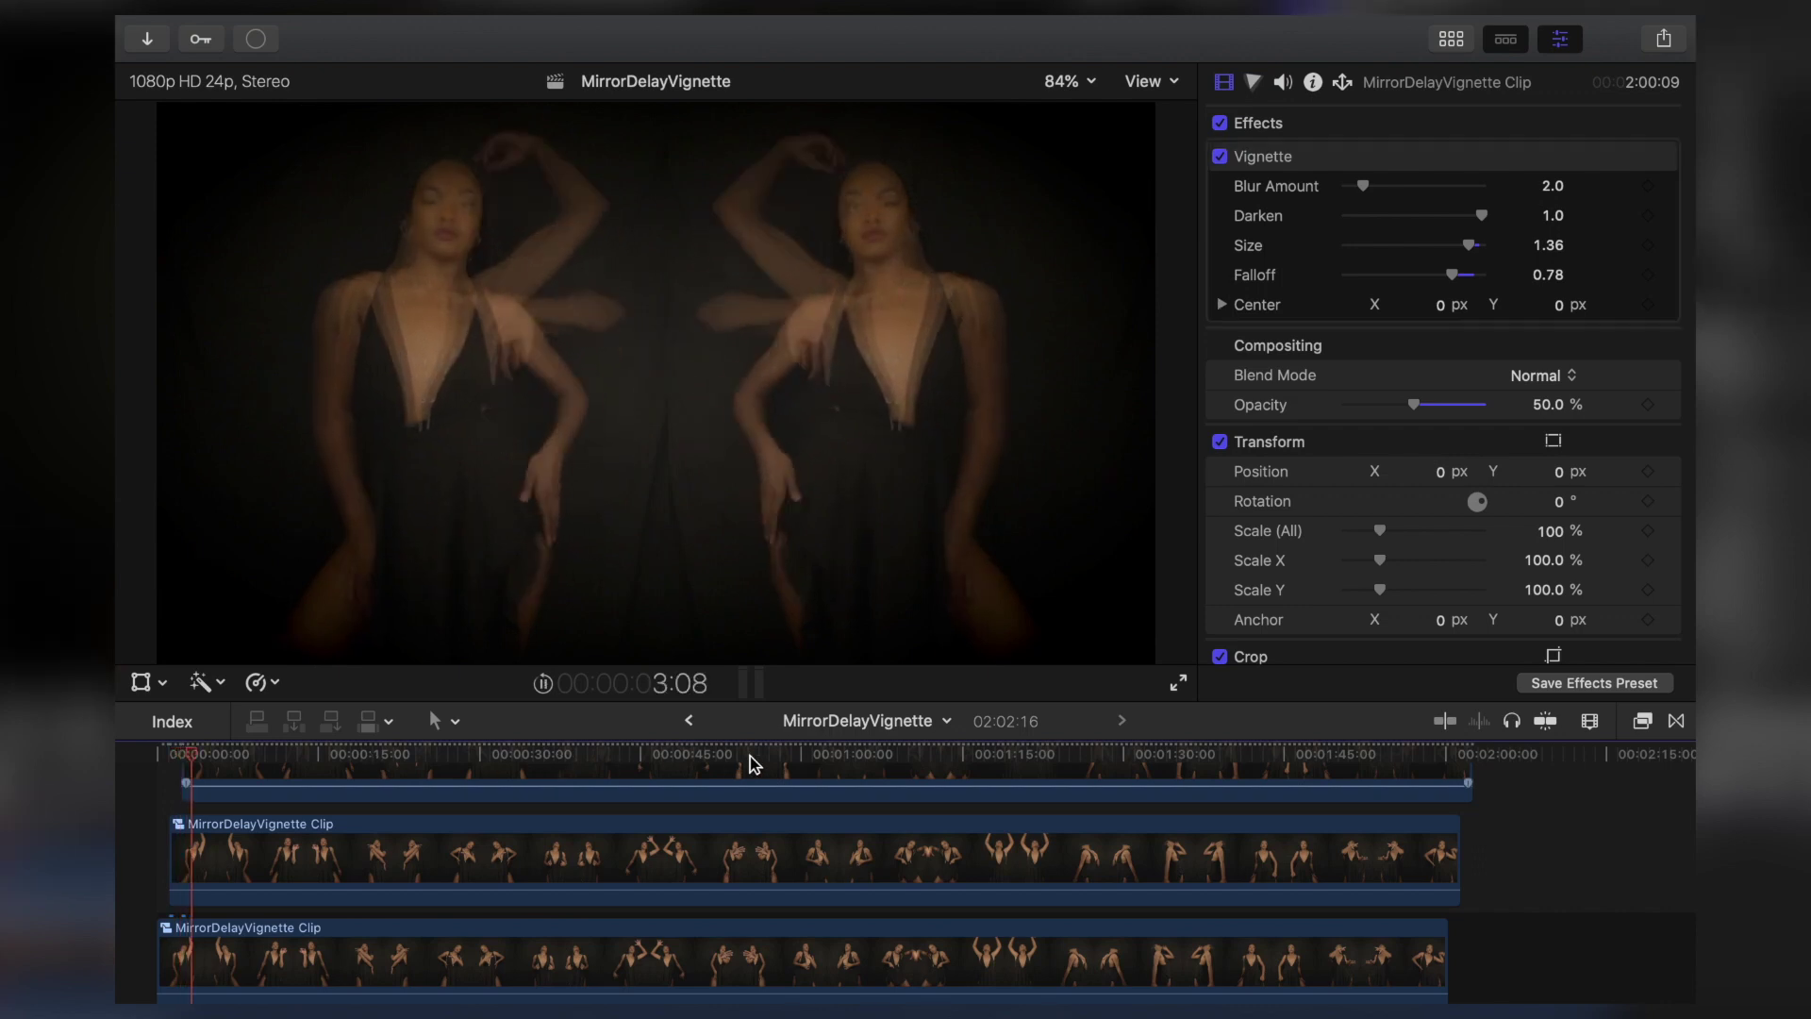
- Play the three-layer delayed overlay and check it at a point further along the timeline
{"action": "scroll", "coordinate": [750, 756], "scroll_direction": "up", "scroll_amount": 3}
{"action": "key", "text": "space"}
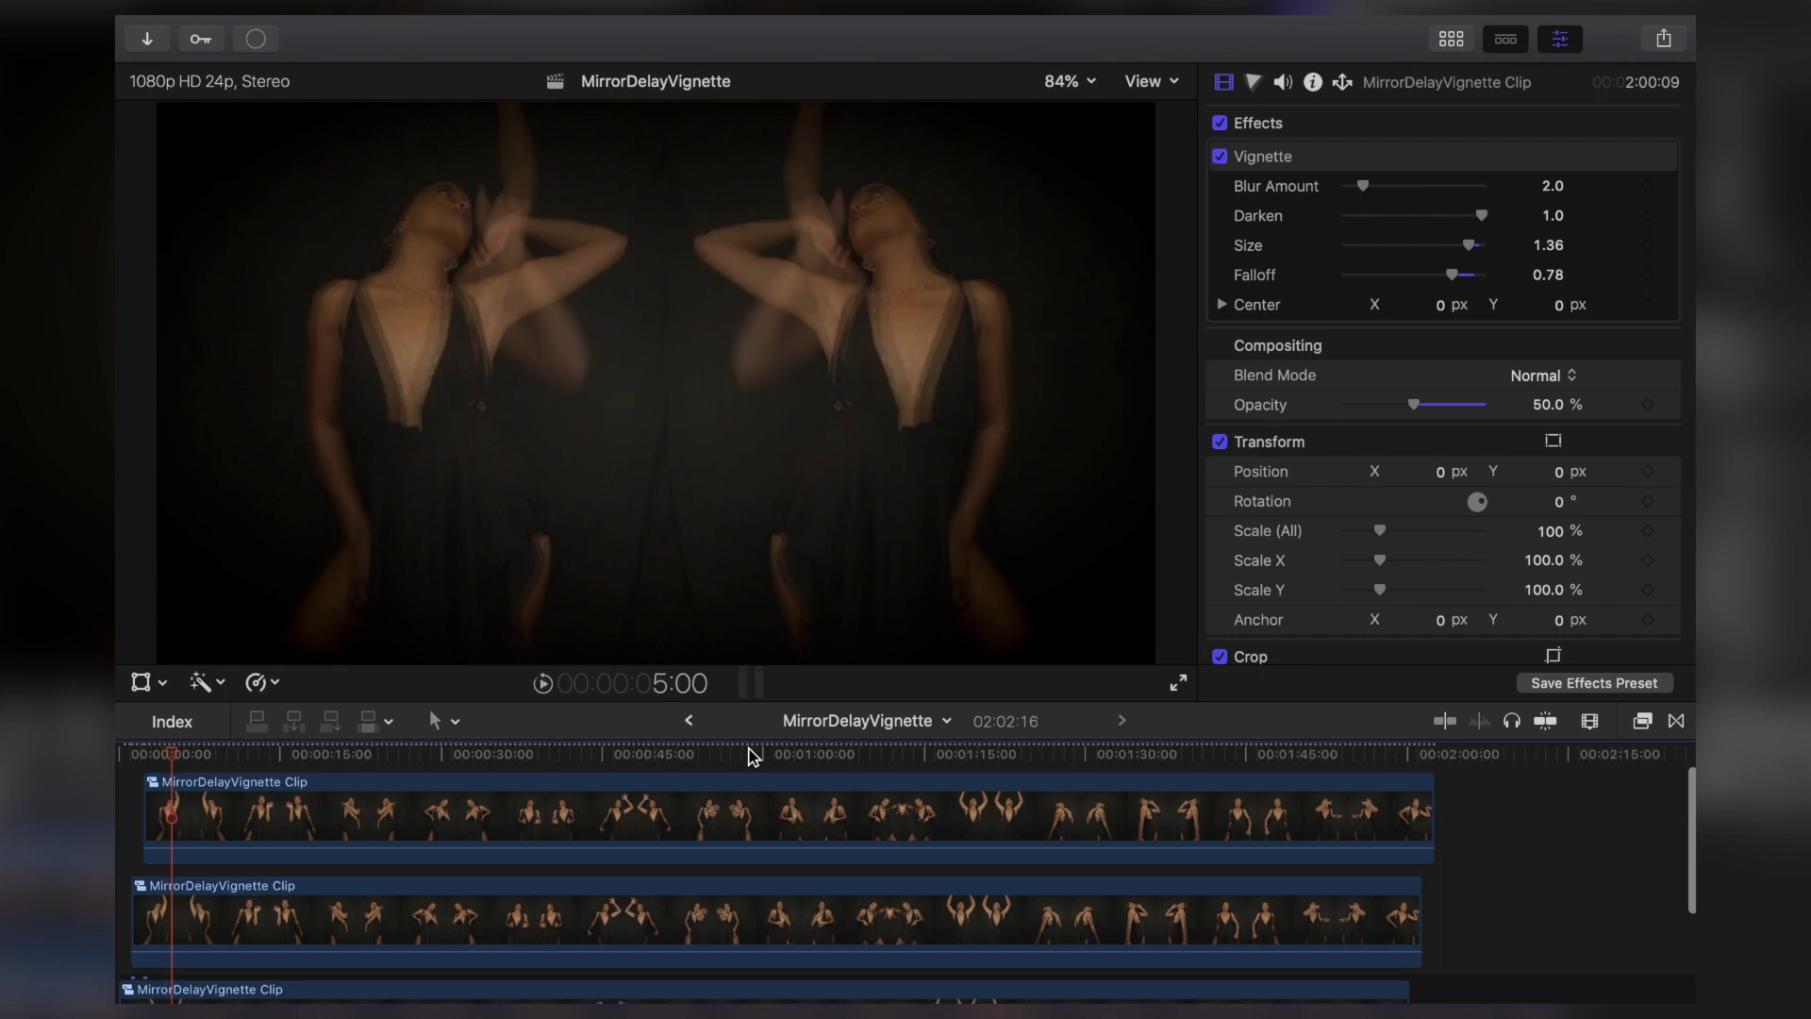
{"action": "left_click", "coordinate": [750, 756]}
{"action": "key", "text": "space"}
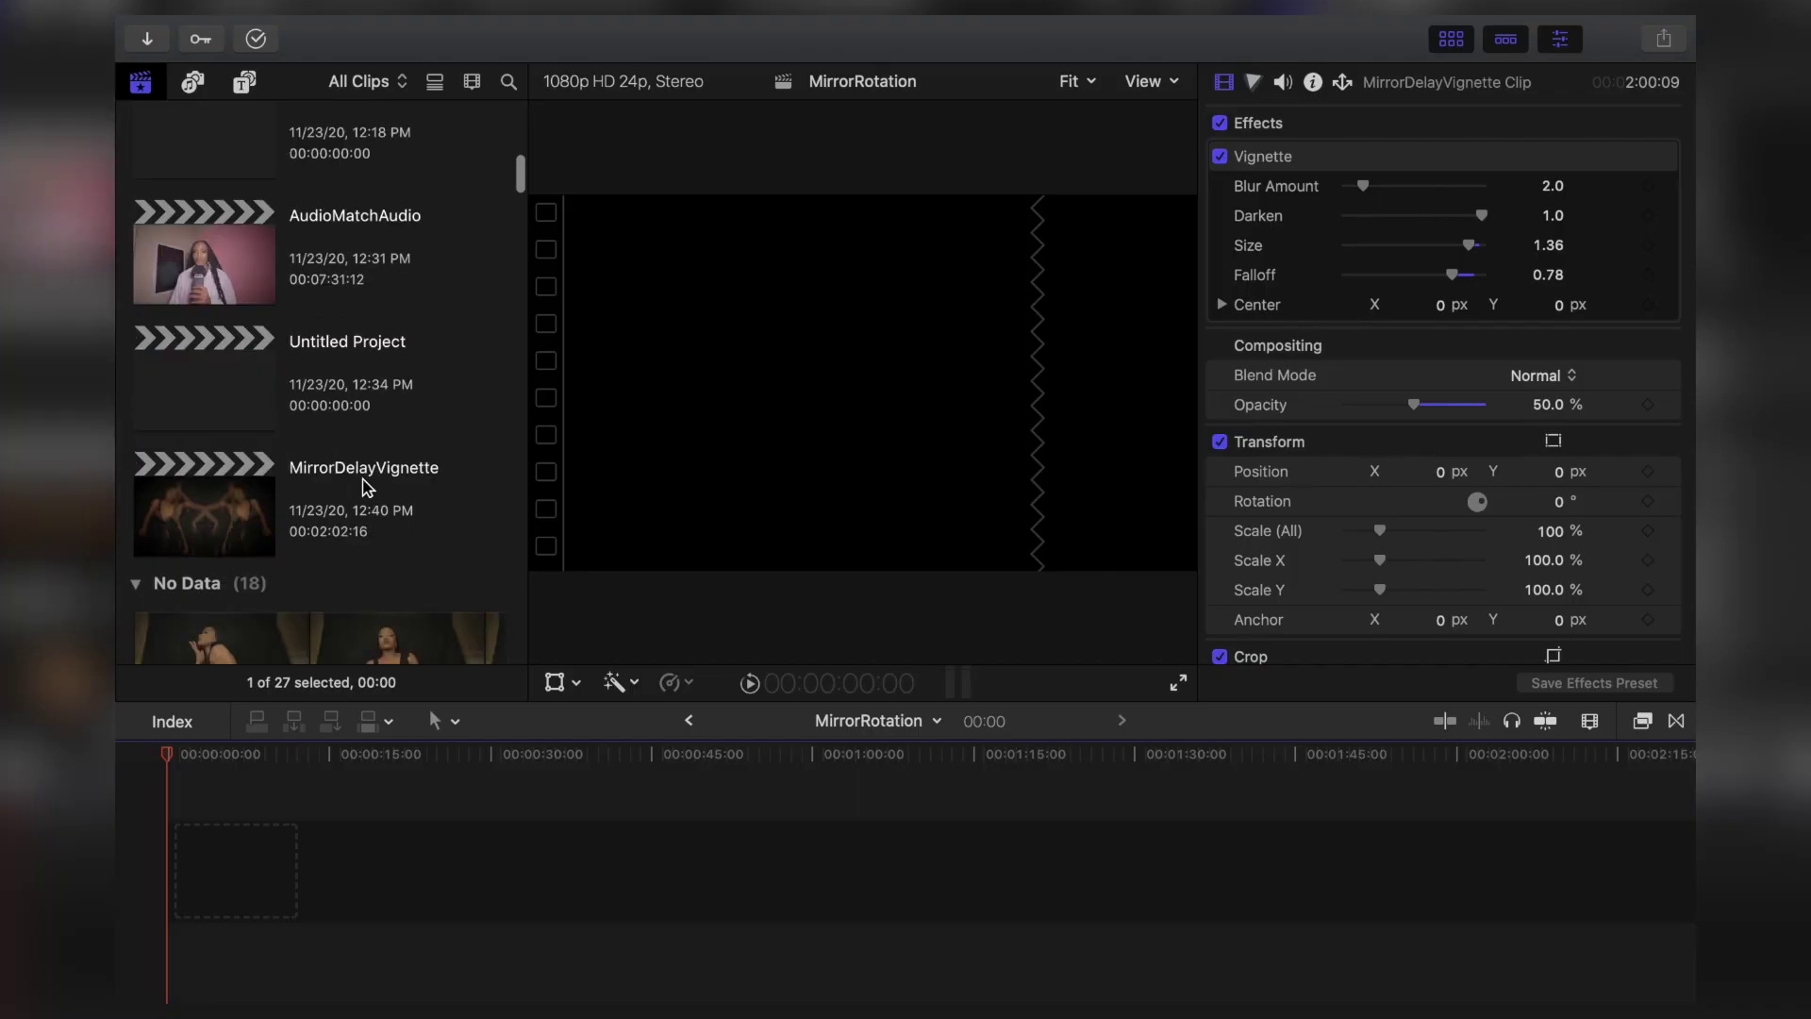
- Find MVI_7733 among the source clips and add it to the start of the empty MirrorRotation timeline
{"action": "scroll", "coordinate": [364, 487], "scroll_direction": "down", "scroll_amount": 10}
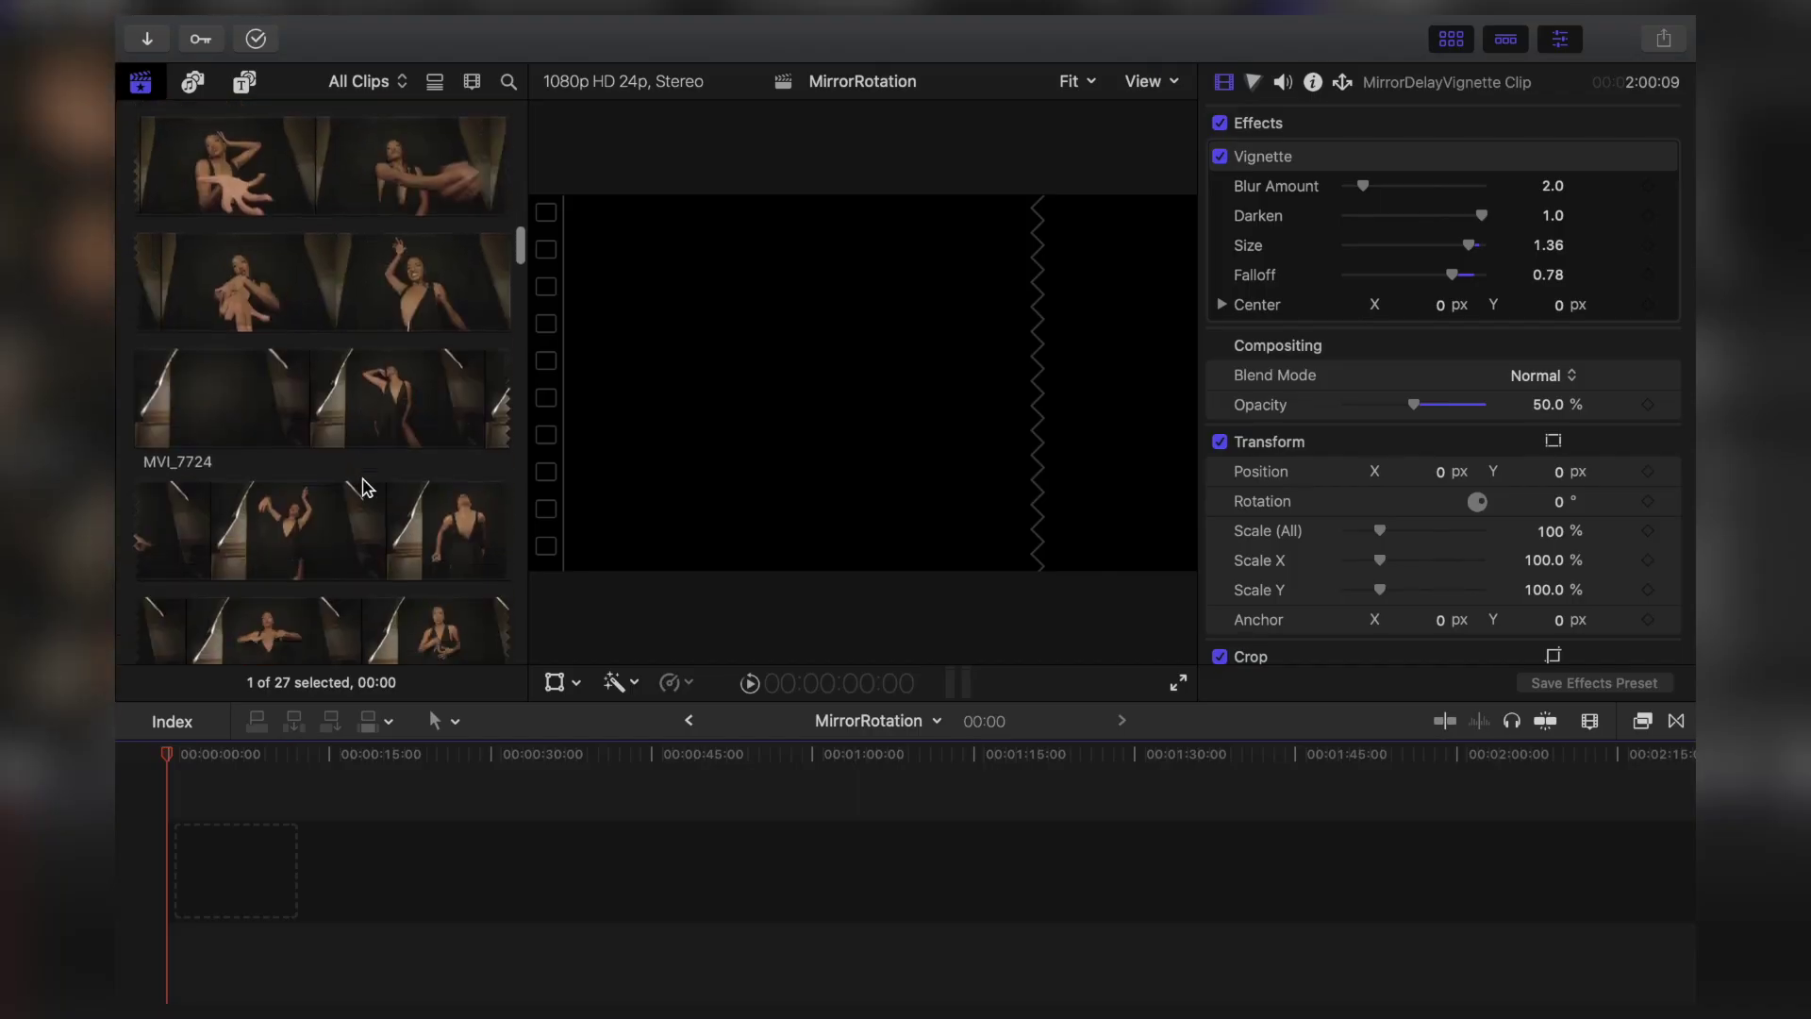
{"action": "scroll", "coordinate": [364, 486], "scroll_direction": "down", "scroll_amount": 15}
{"action": "scroll", "coordinate": [364, 487], "scroll_direction": "down", "scroll_amount": 8}
{"action": "scroll", "coordinate": [364, 486], "scroll_direction": "up", "scroll_amount": 6}
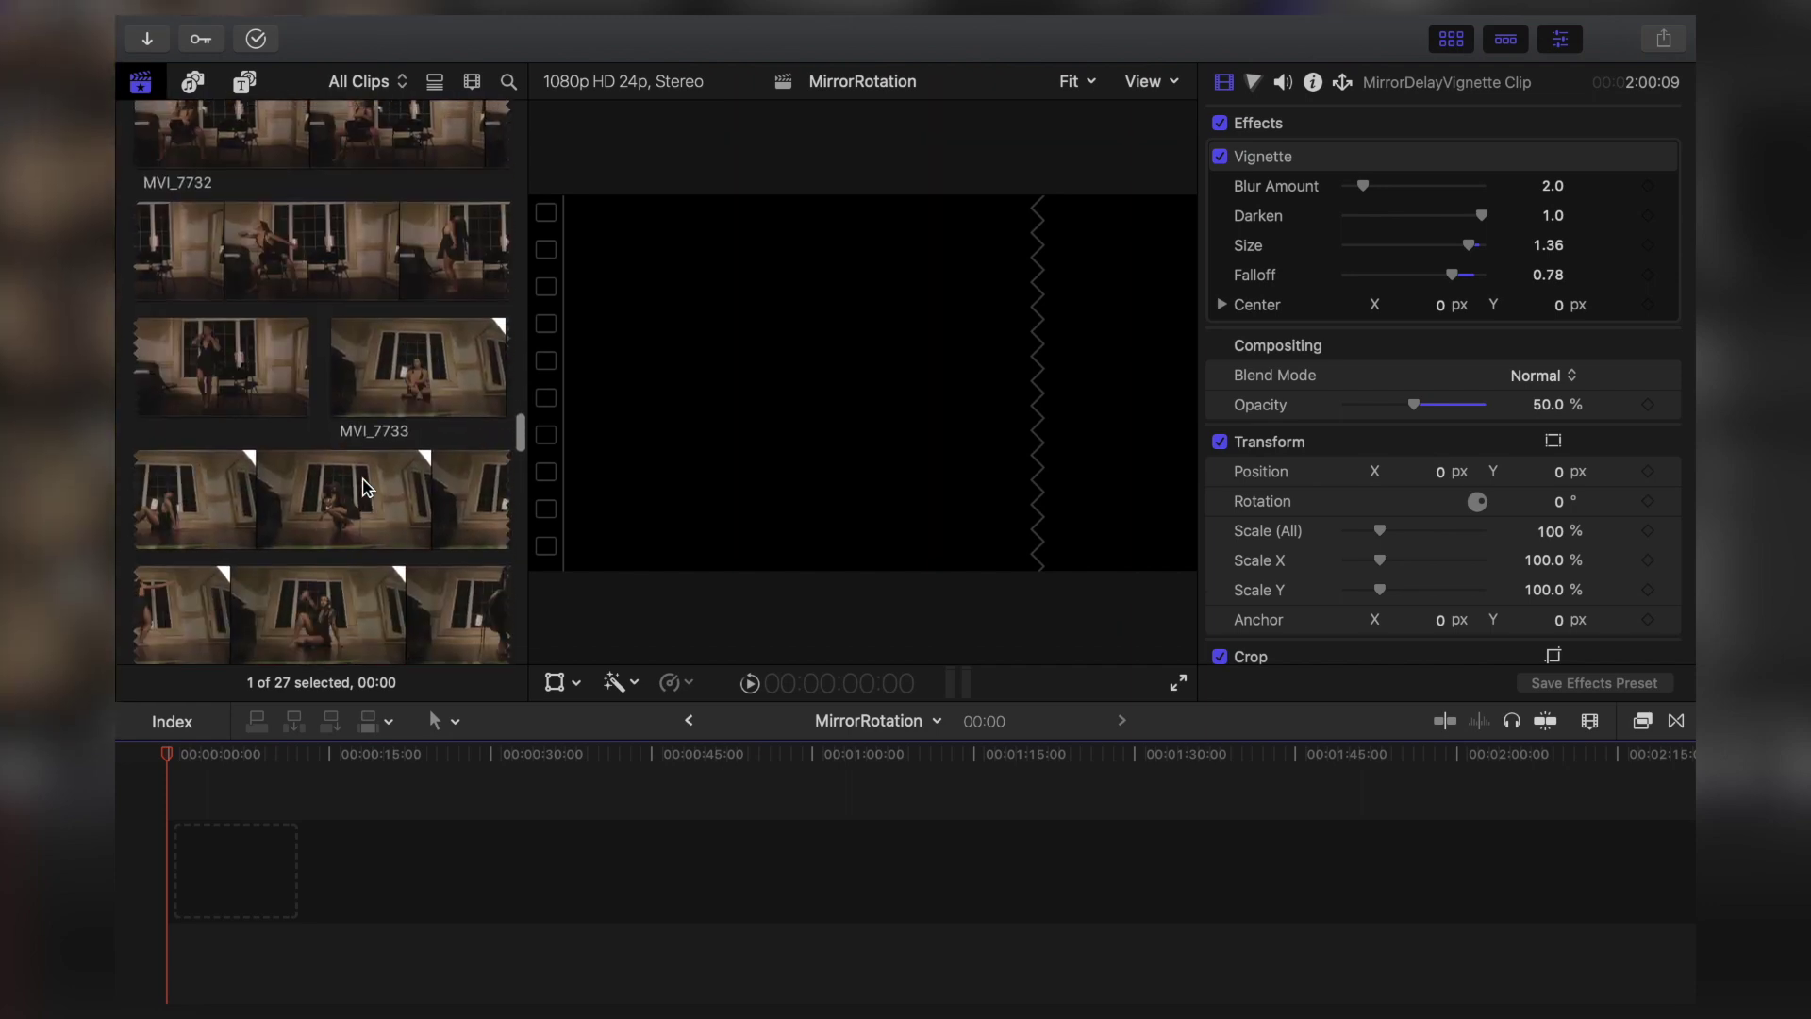
{"action": "left_click", "coordinate": [423, 358]}
{"action": "left_click_drag", "start_coordinate": [427, 391], "coordinate": [421, 910]}
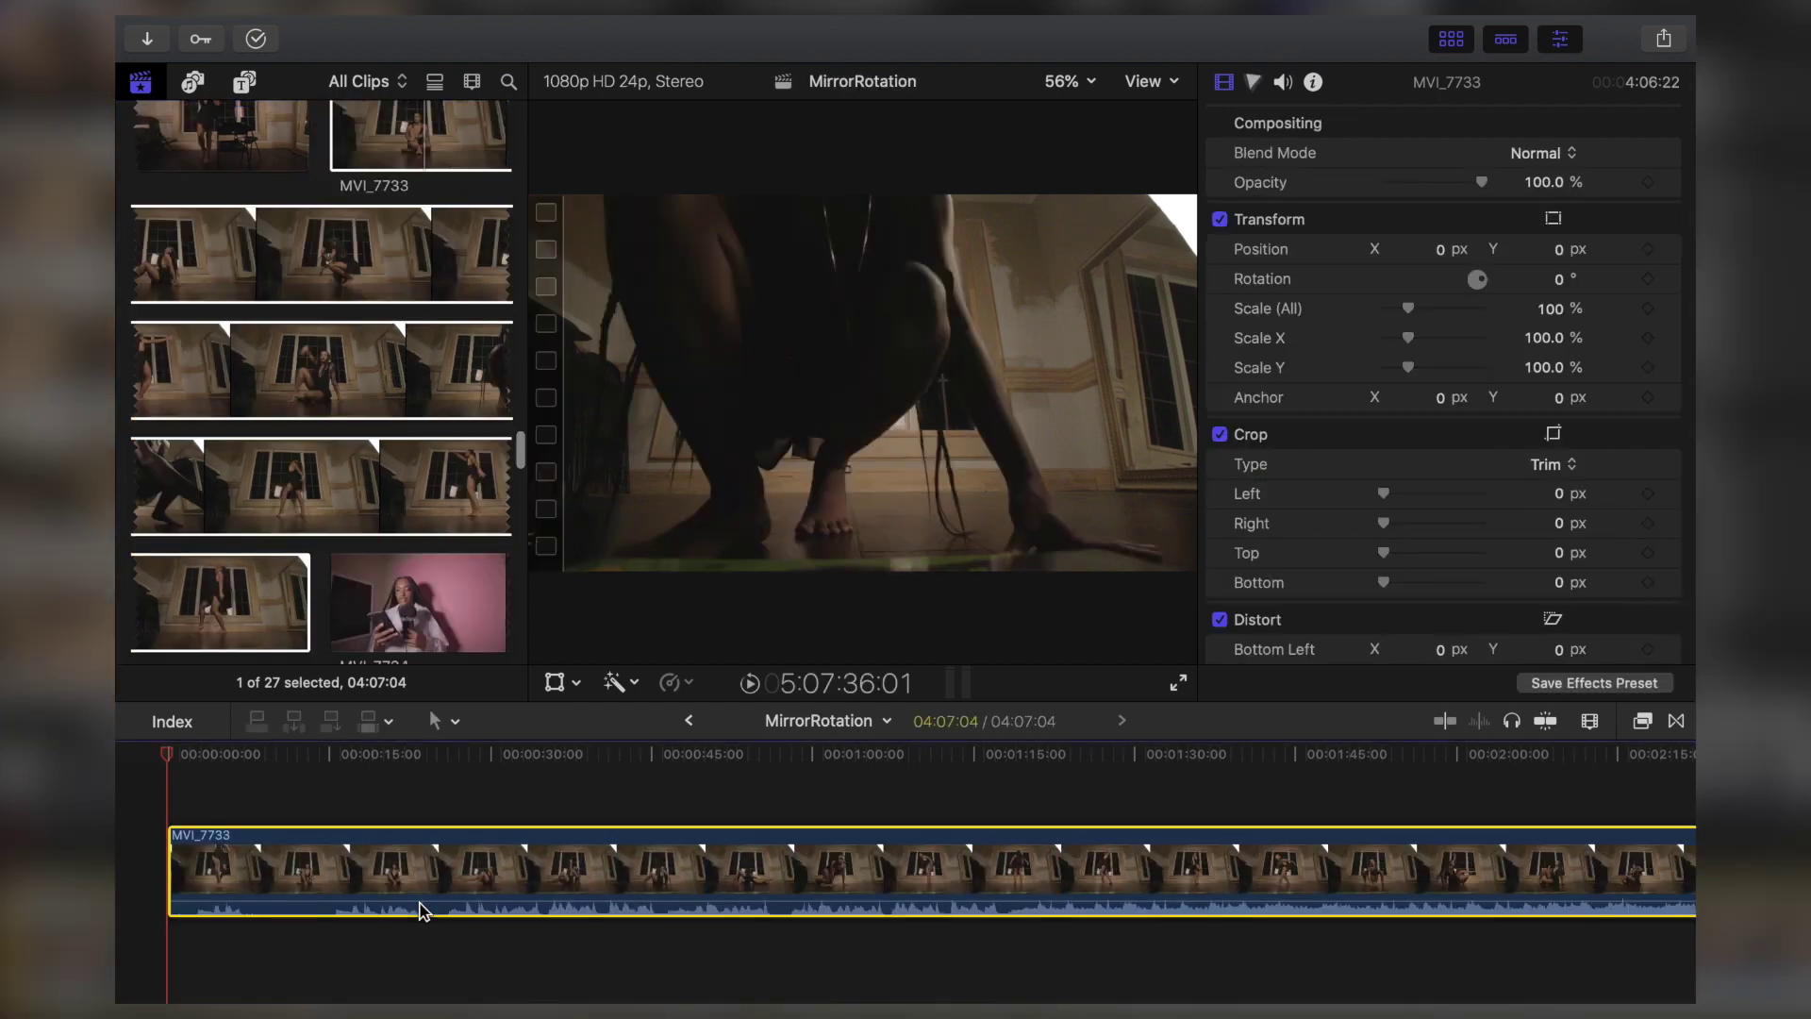
- Cut off MVI_7733 after about 56 seconds and remove roughly its first 15 seconds
{"action": "left_click_drag", "start_coordinate": [168, 752], "coordinate": [785, 781]}
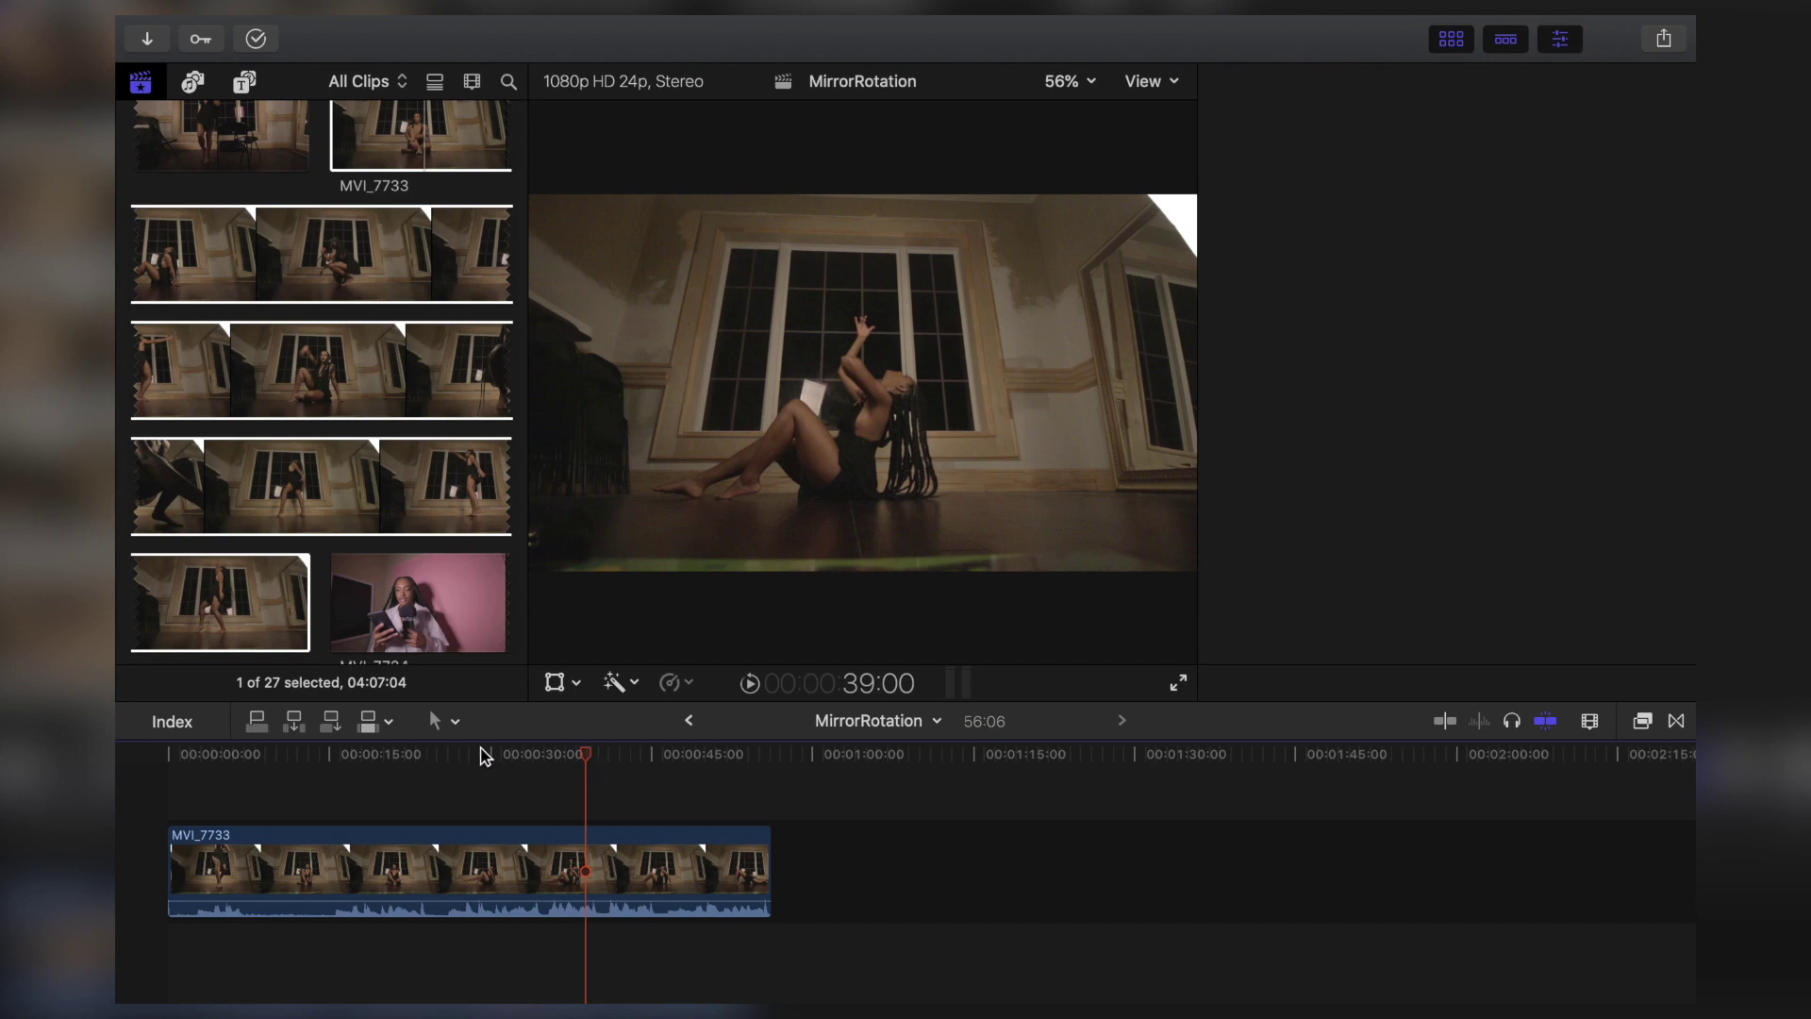
{"action": "left_click", "coordinate": [353, 754]}
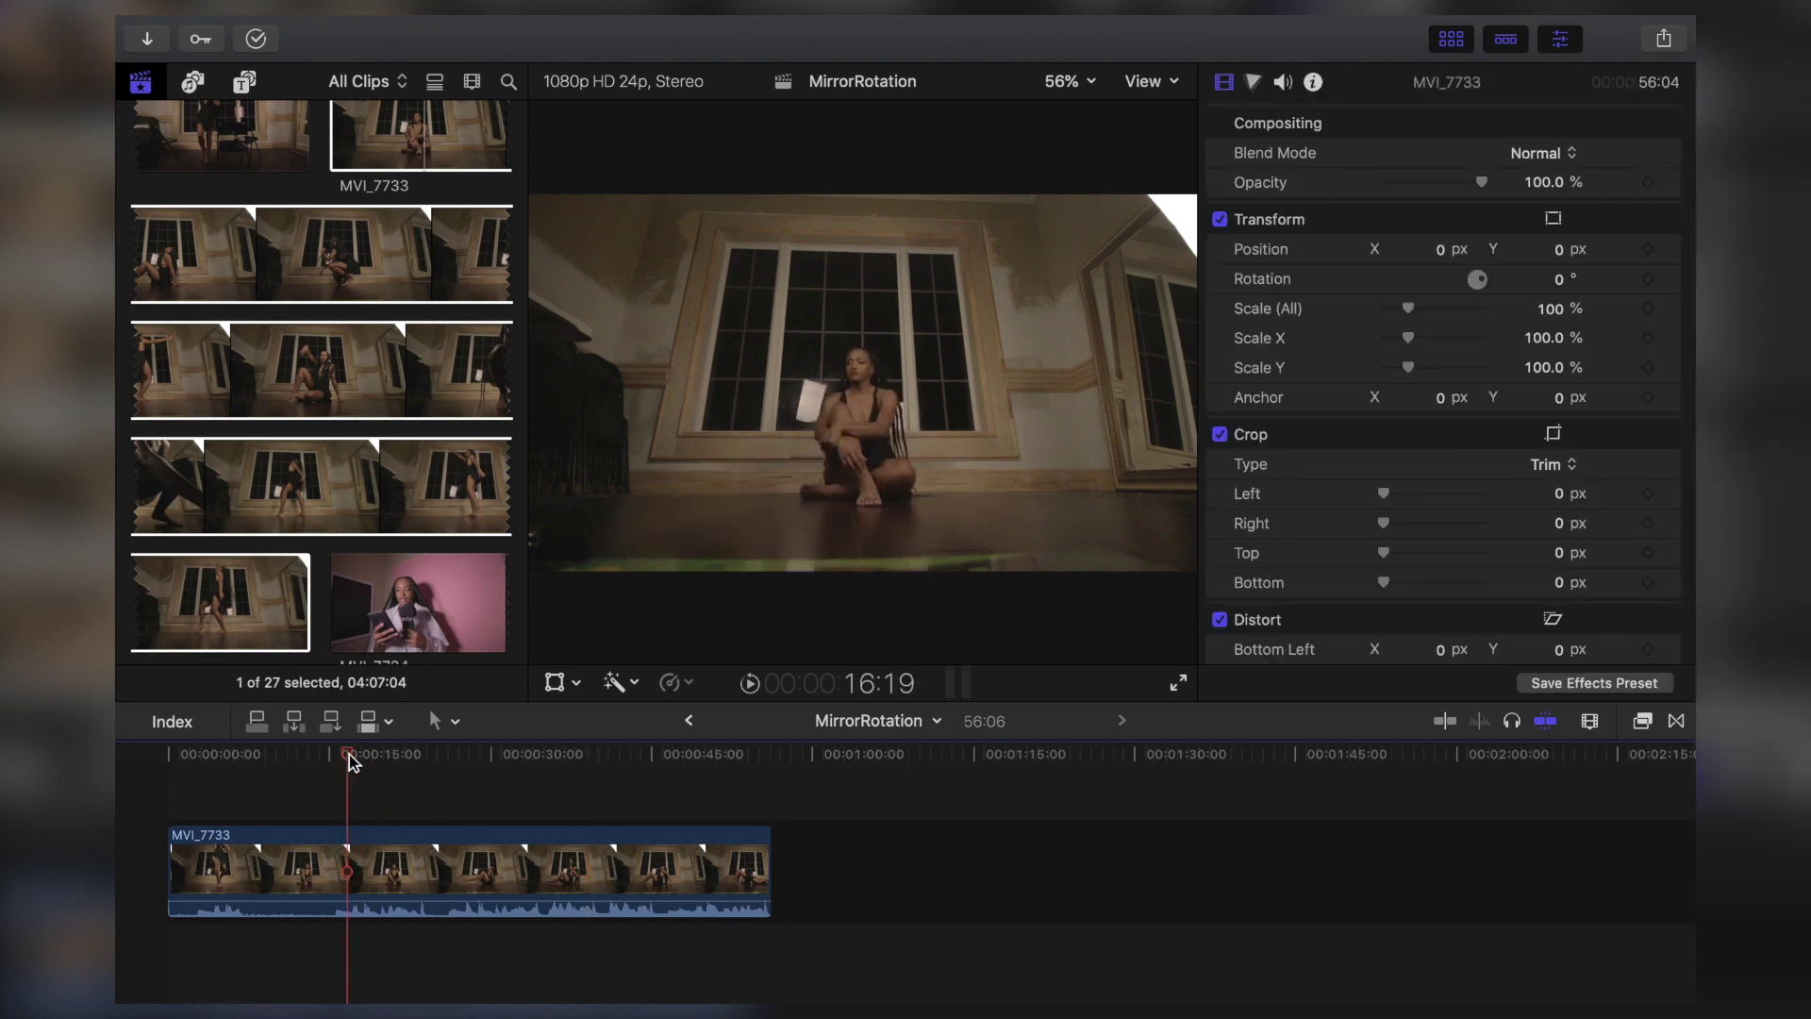
{"action": "left_click_drag", "start_coordinate": [385, 762], "coordinate": [335, 768]}
{"action": "key", "text": "super+b"}
{"action": "left_click", "coordinate": [283, 863]}
{"action": "key", "text": "Delete"}
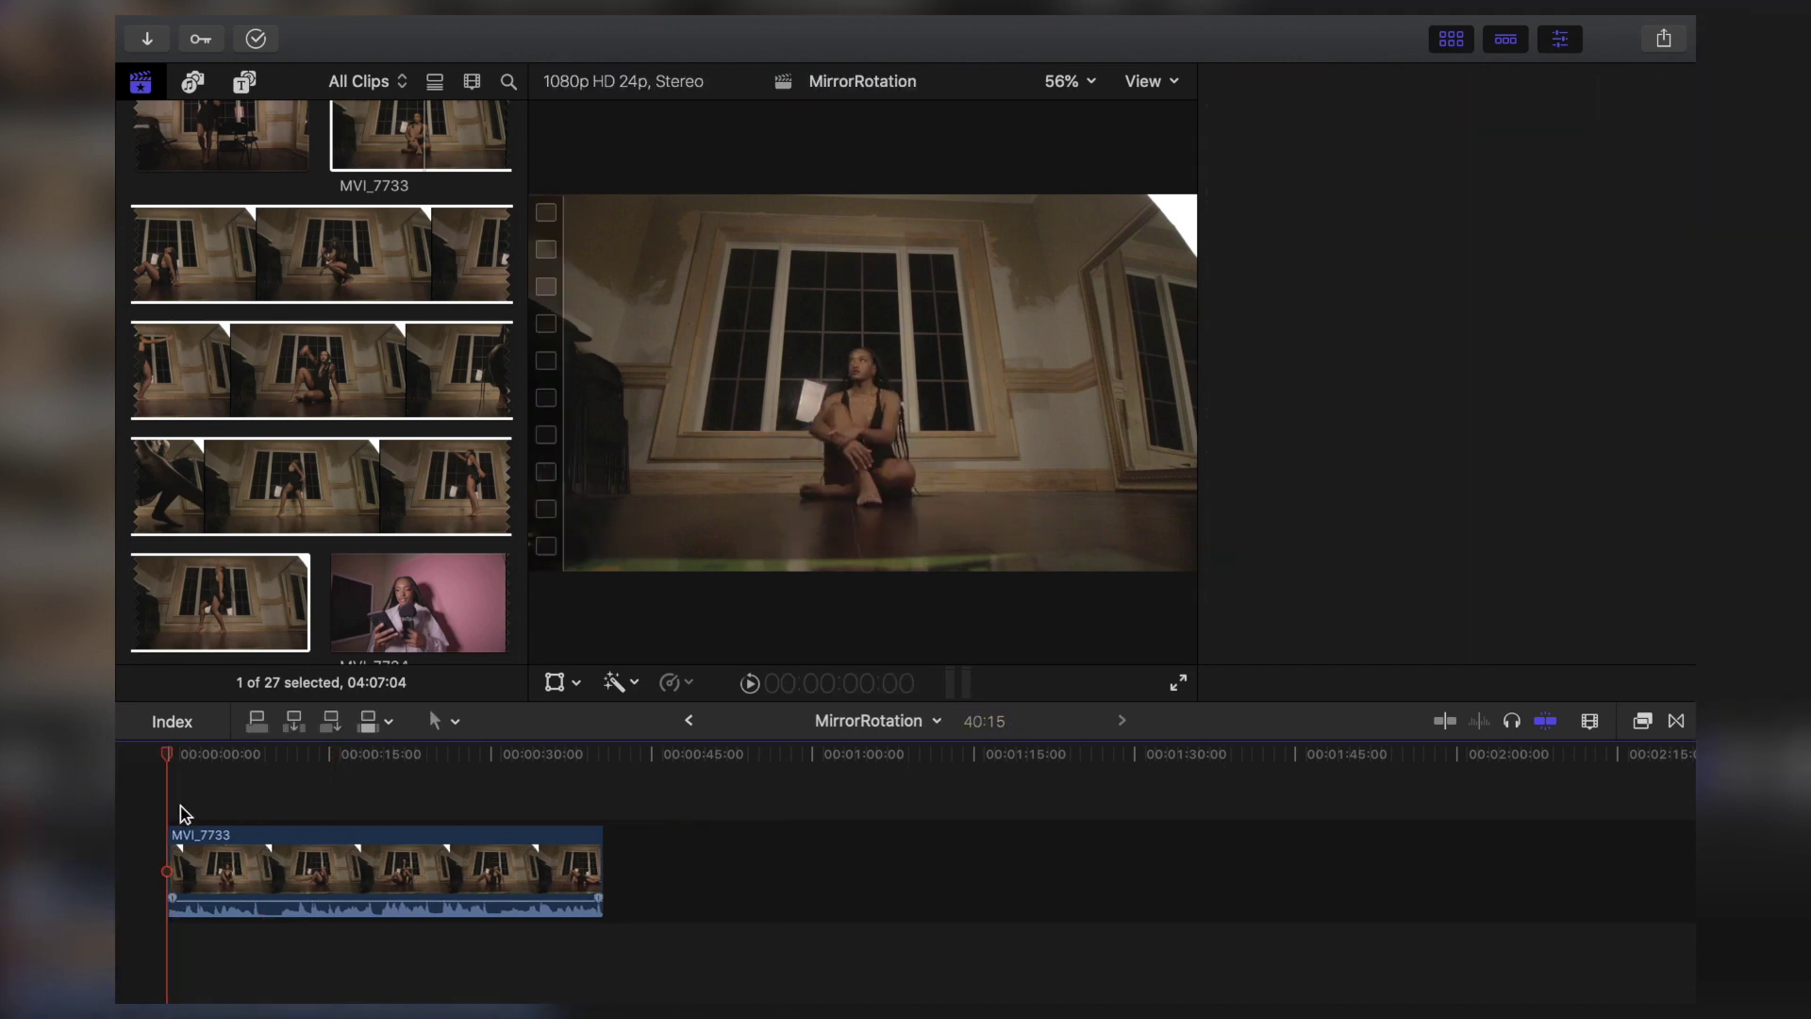
- Crop 187 px off the bottom of MVI_7733, up to the floor just below the dancer's feet
{"action": "left_click_drag", "start_coordinate": [173, 751], "coordinate": [451, 769]}
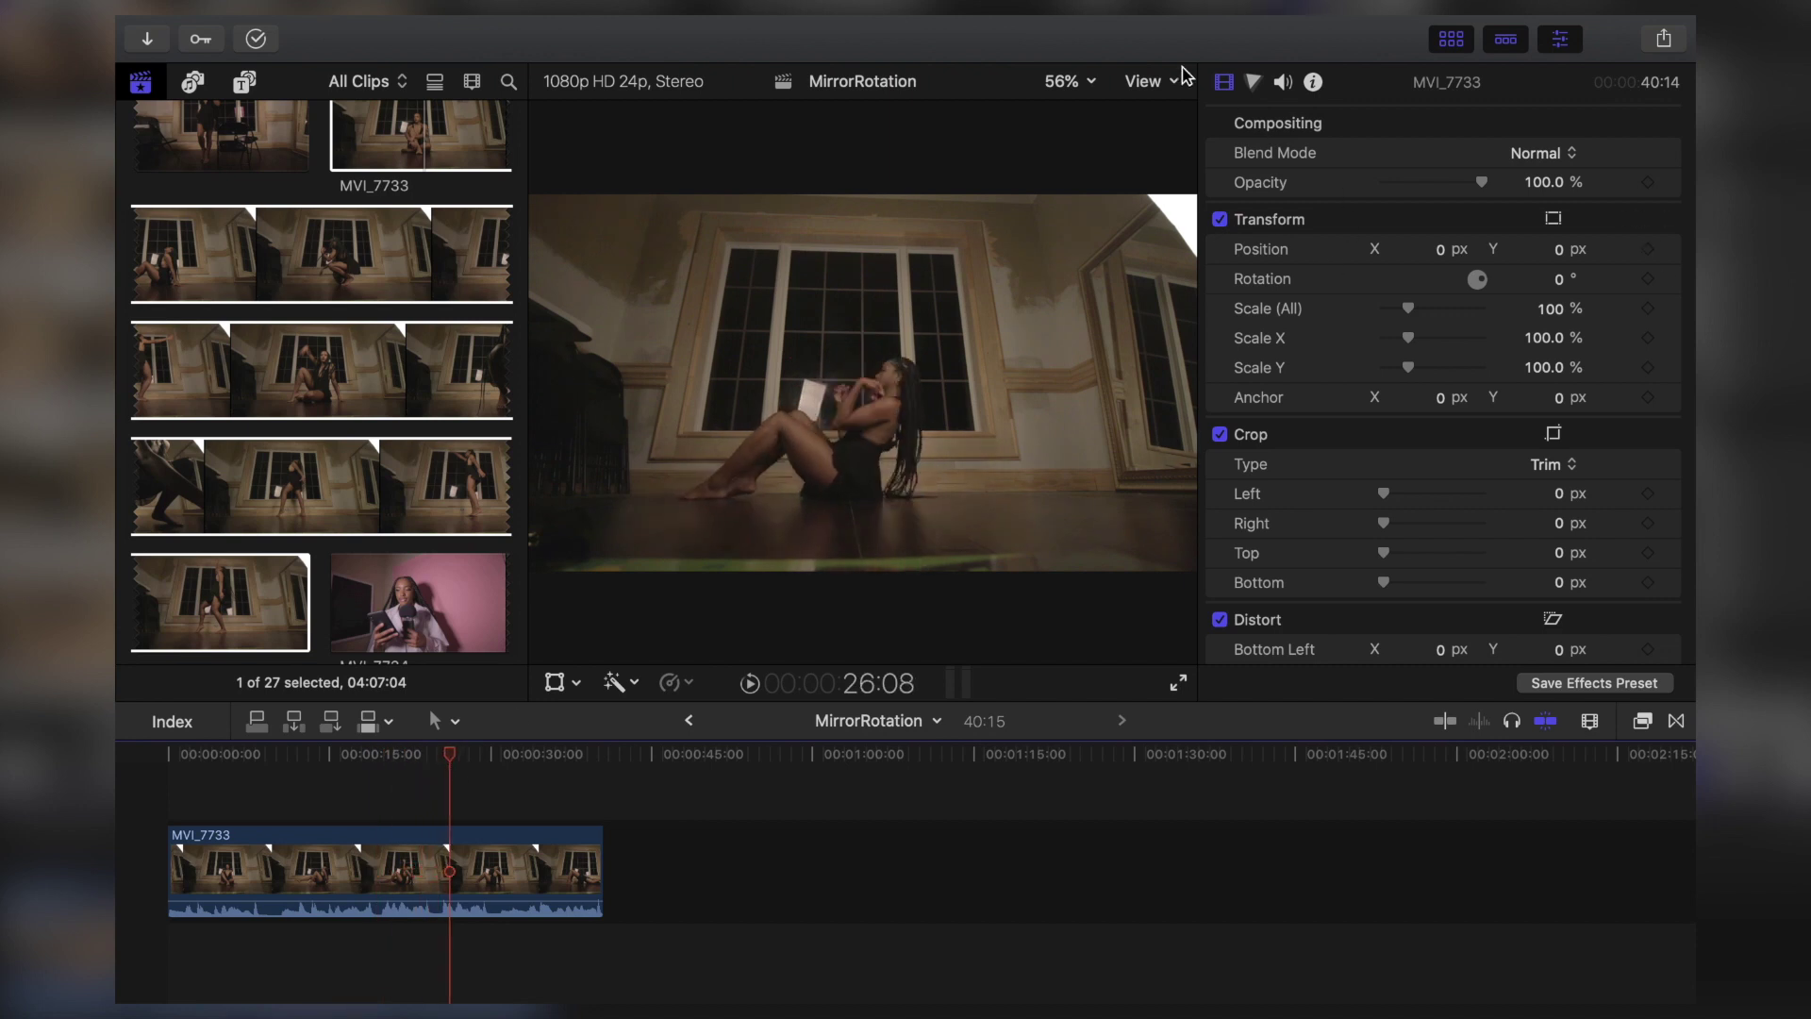
{"action": "left_click", "coordinate": [1443, 49]}
{"action": "scroll", "coordinate": [1347, 607], "scroll_direction": "down", "scroll_amount": 2}
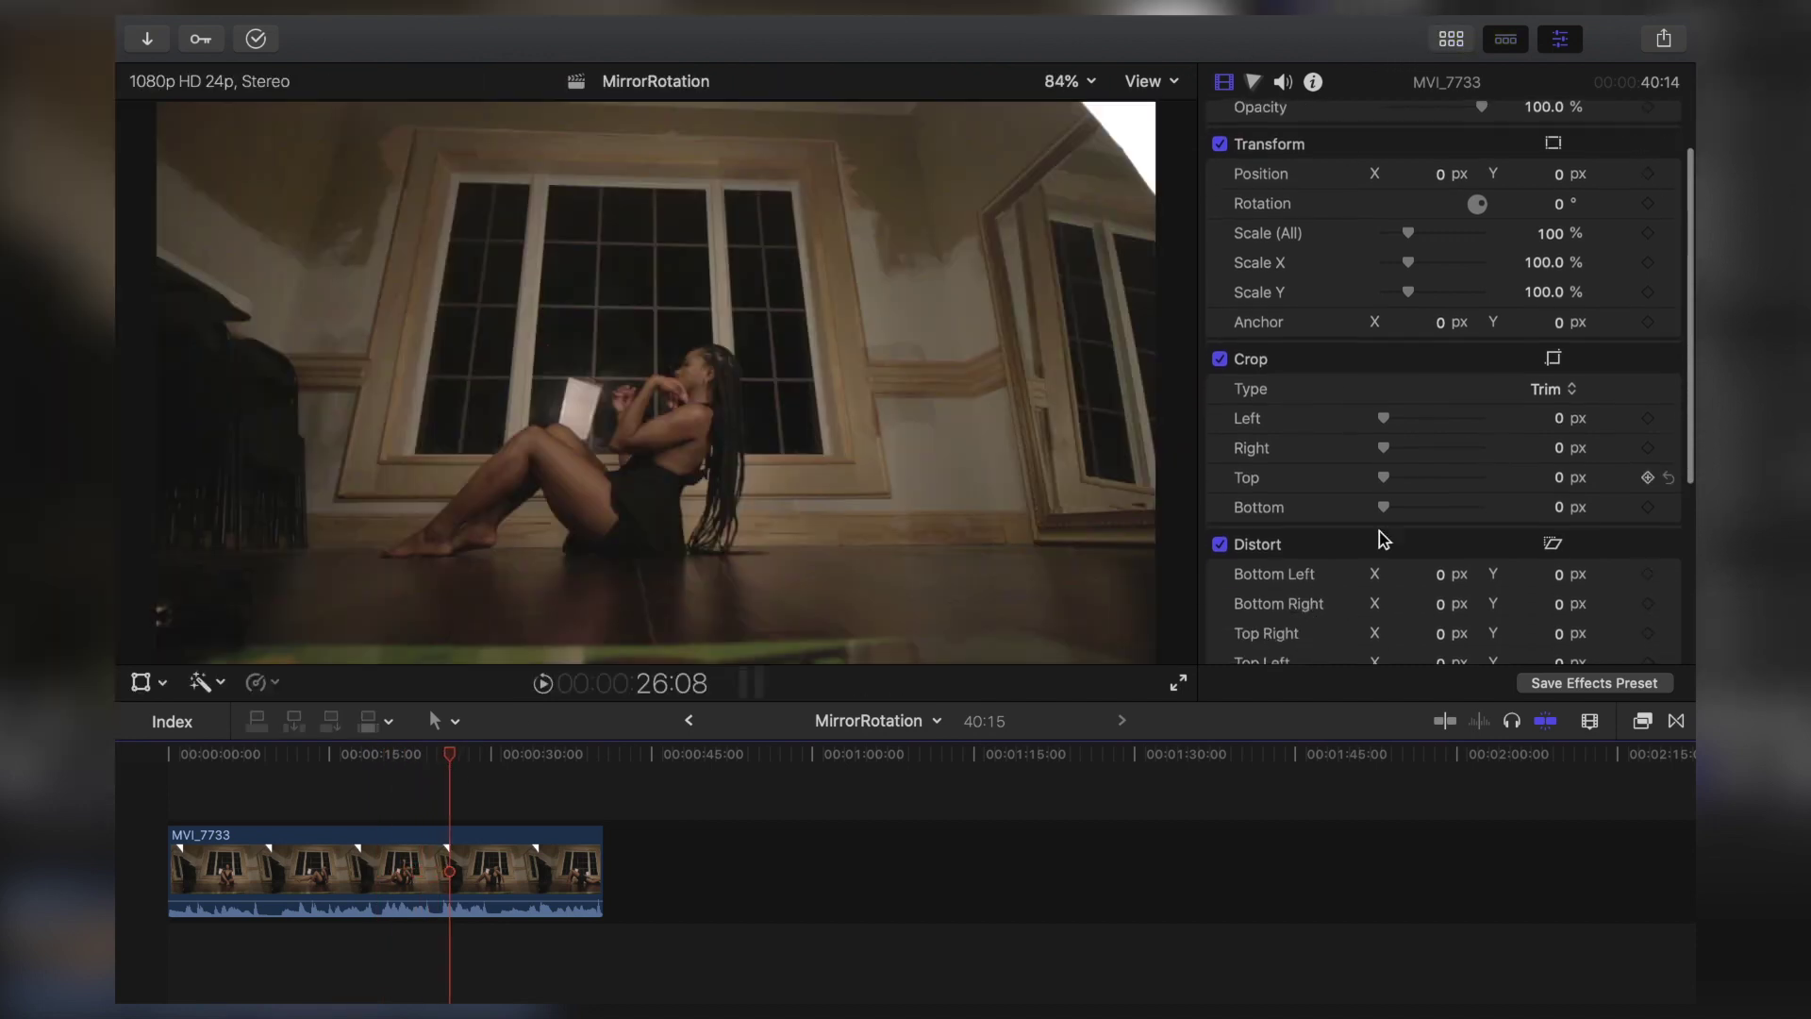
{"action": "left_click_drag", "start_coordinate": [1385, 512], "coordinate": [1397, 513]}
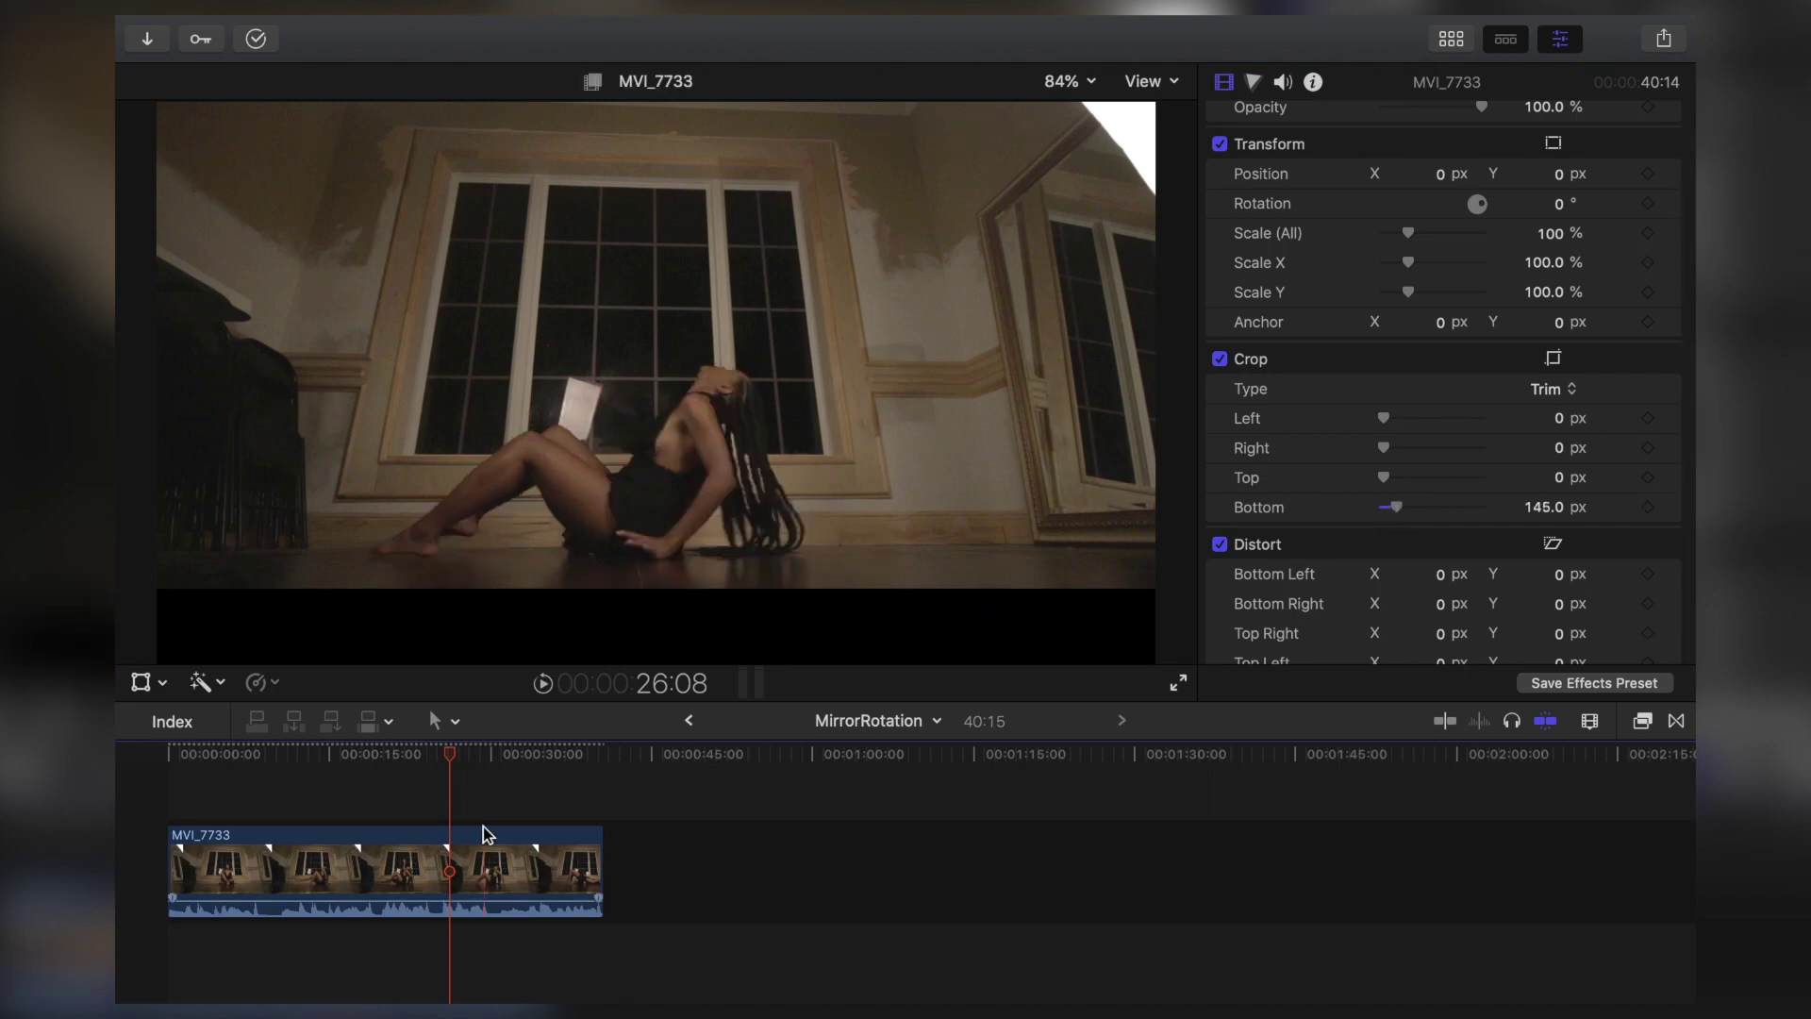
{"action": "left_click_drag", "start_coordinate": [449, 758], "coordinate": [226, 766]}
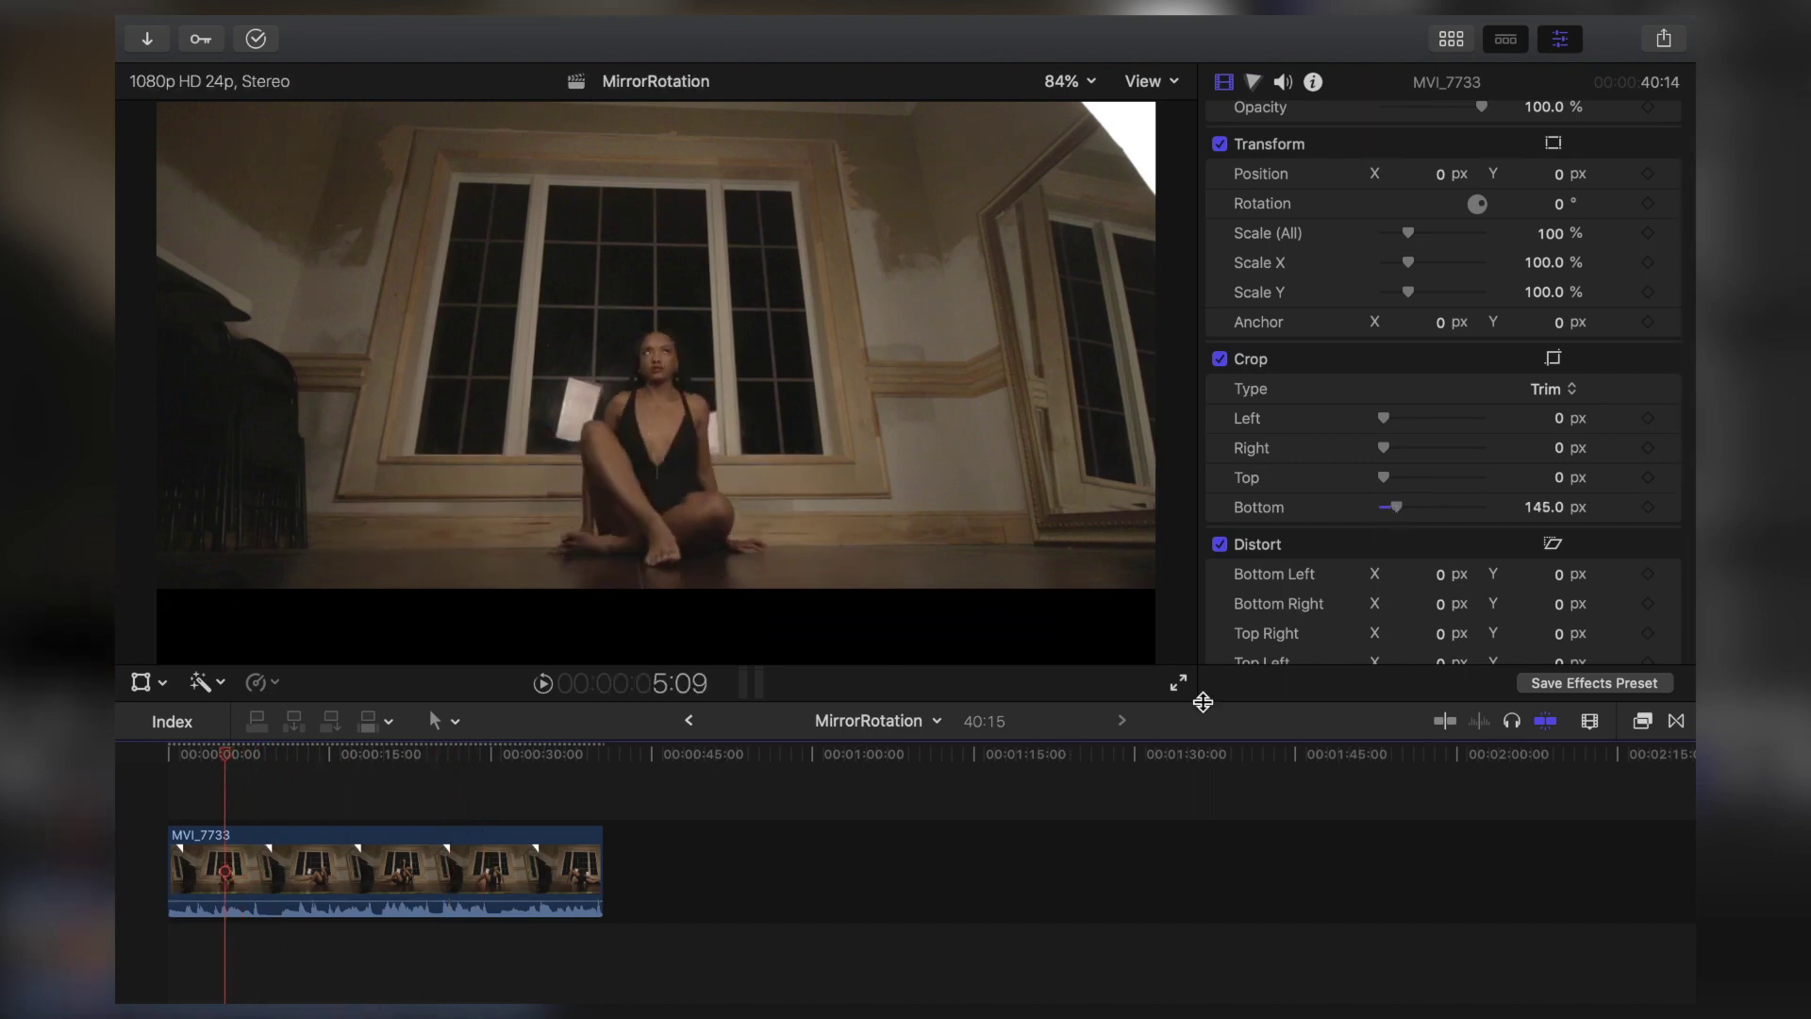
{"action": "left_click_drag", "start_coordinate": [1401, 507], "coordinate": [1403, 509]}
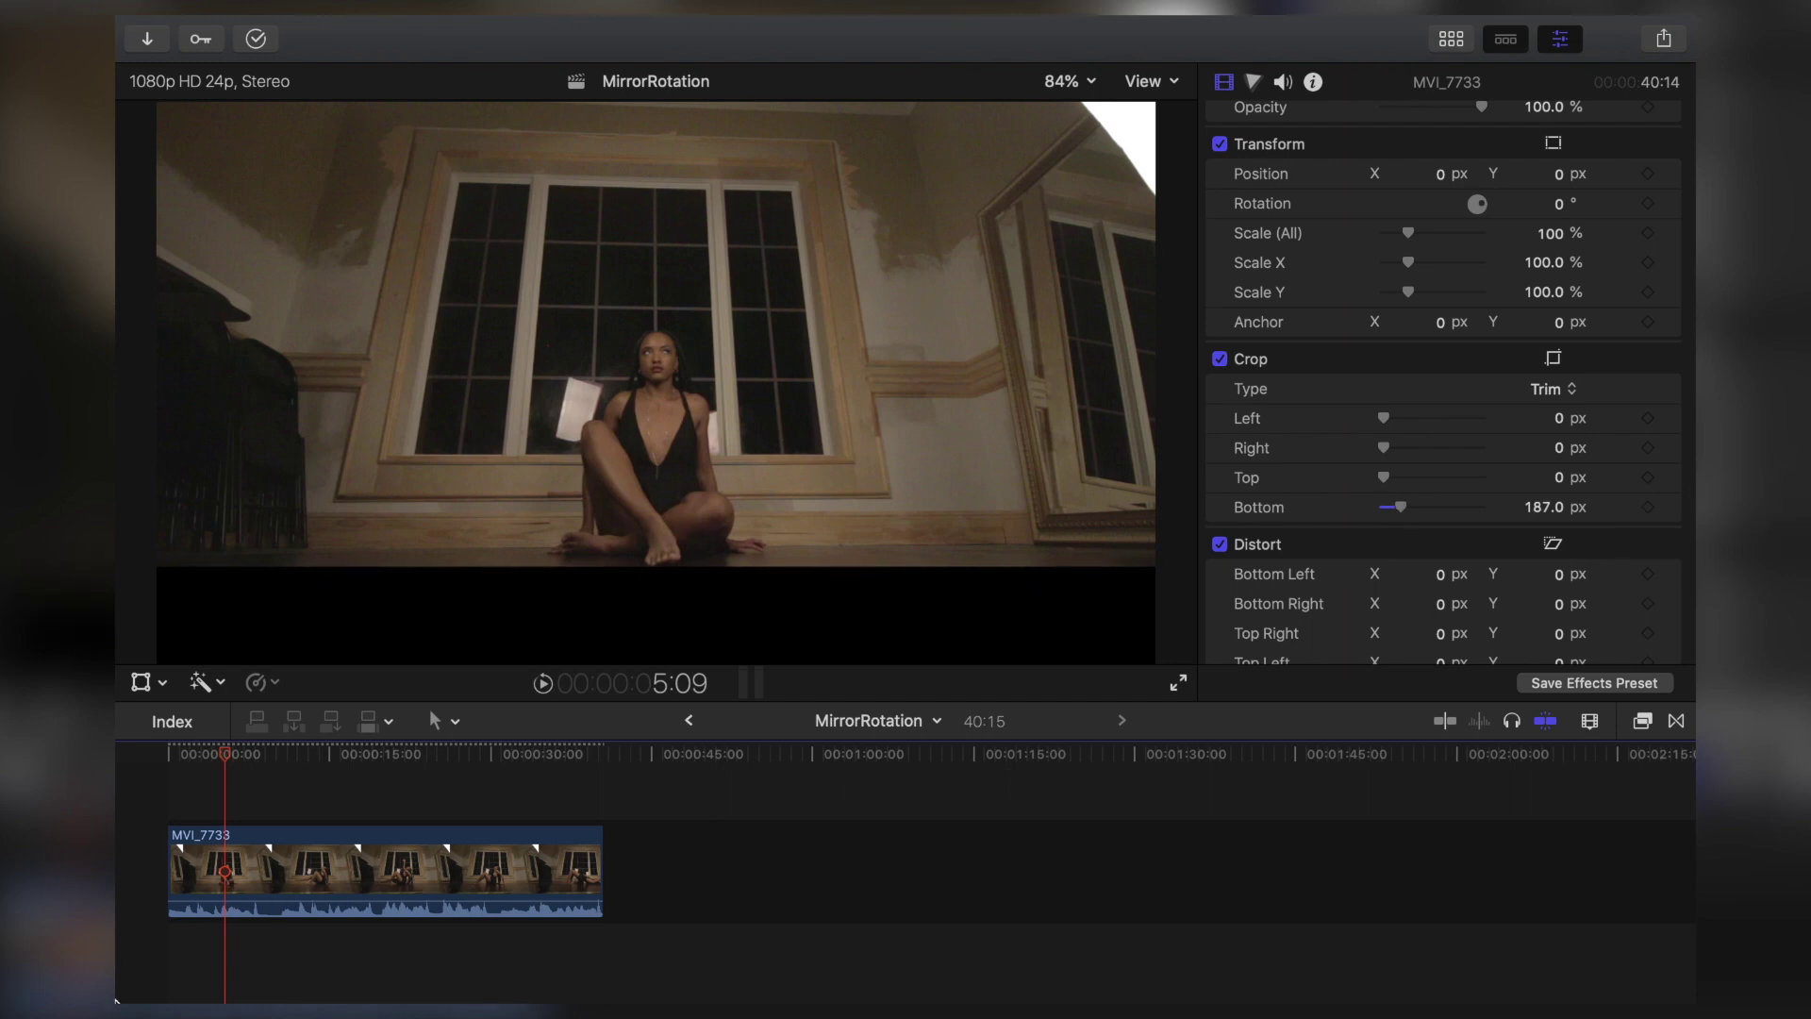
- Stack a copy of MVI_7733 above the original at the timeline start and rotate the copy by -180°
{"action": "left_click", "coordinate": [406, 860]}
{"action": "left_click_drag", "start_coordinate": [224, 756], "coordinate": [137, 756]}
{"action": "key", "text": "super+v"}
{"action": "left_click_drag", "start_coordinate": [443, 875], "coordinate": [428, 779]}
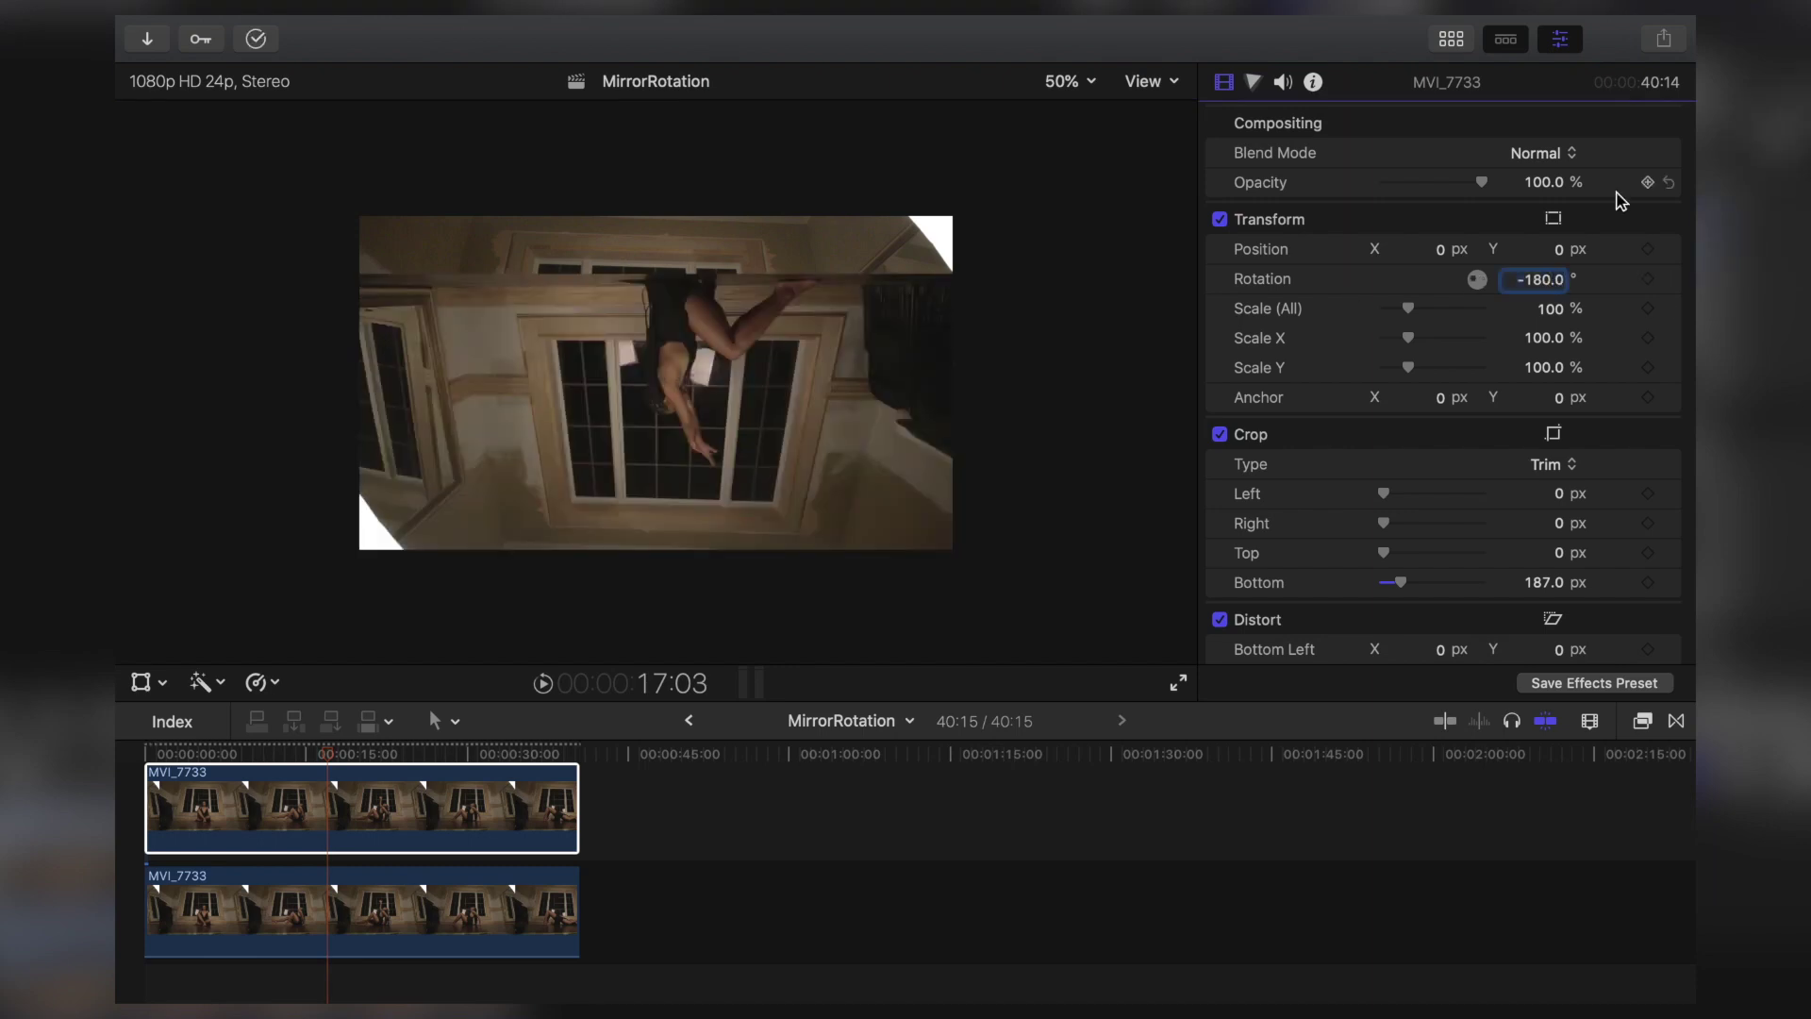
- Place the upright clip above the rotated, Flipped copy so their cropped edges meet at the floor line
{"action": "left_click_drag", "start_coordinate": [847, 340], "coordinate": [847, 459]}
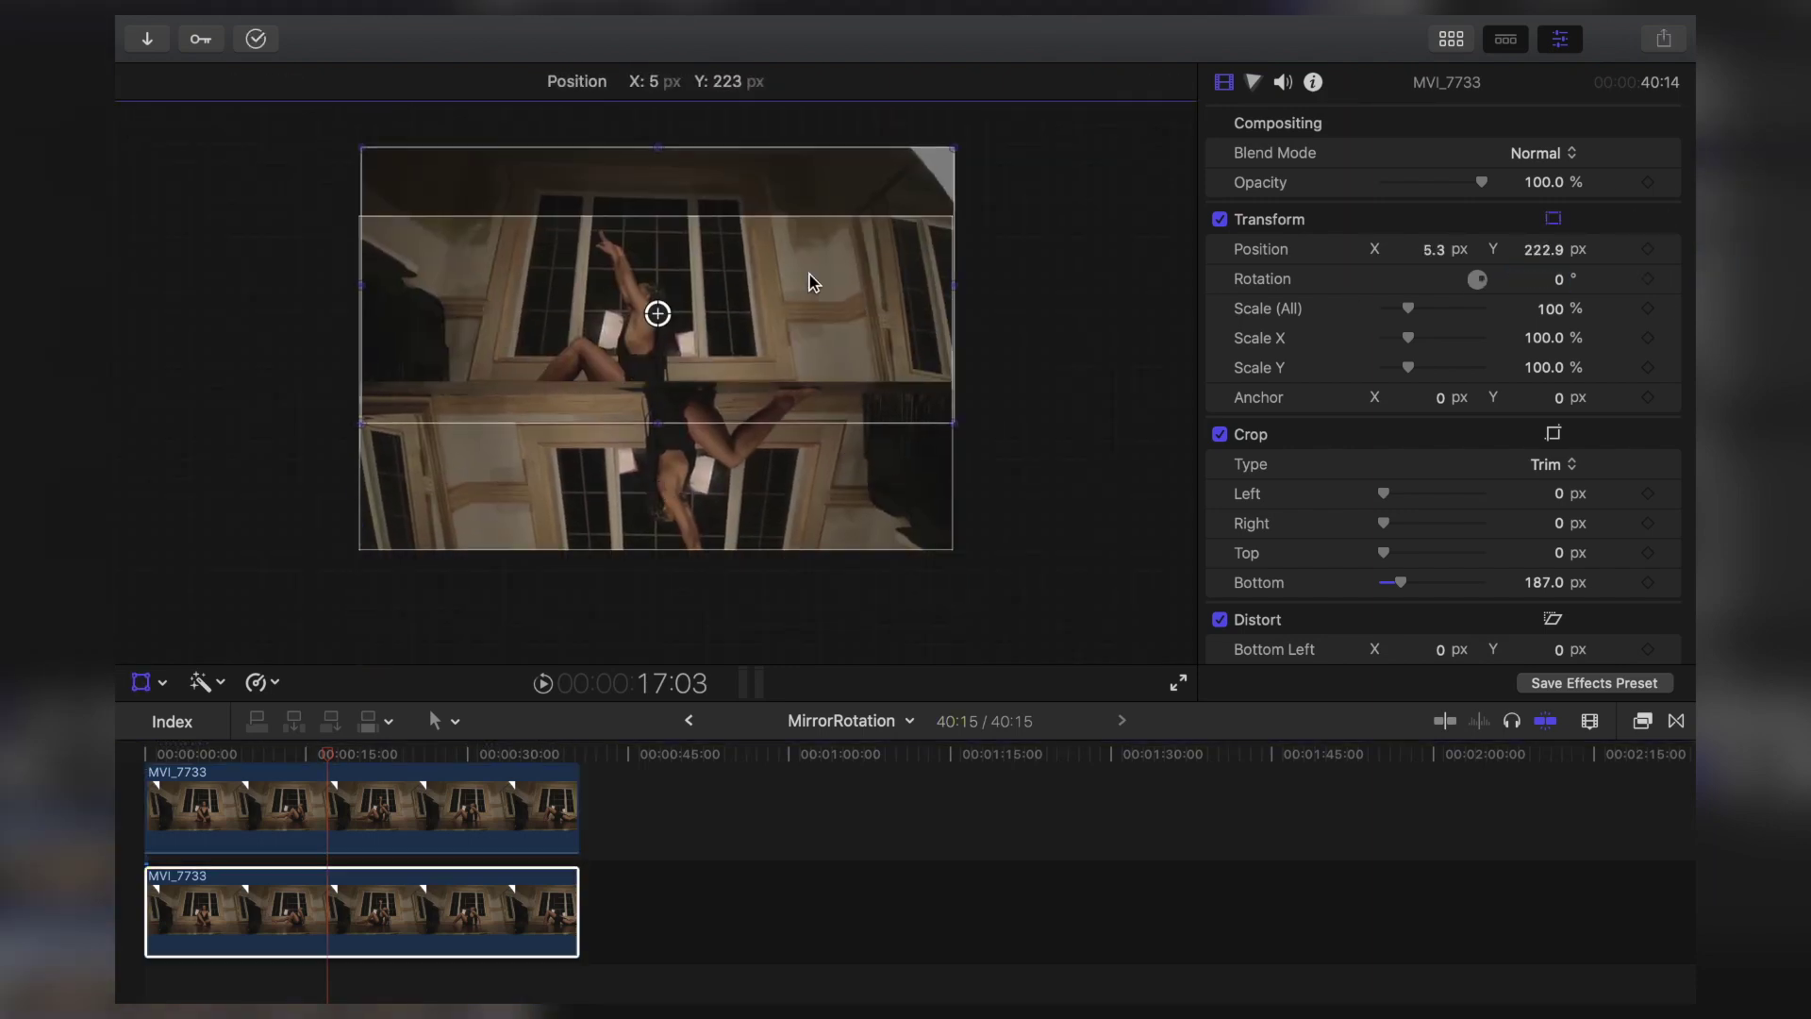
{"action": "left_click_drag", "start_coordinate": [808, 280], "coordinate": [905, 472]}
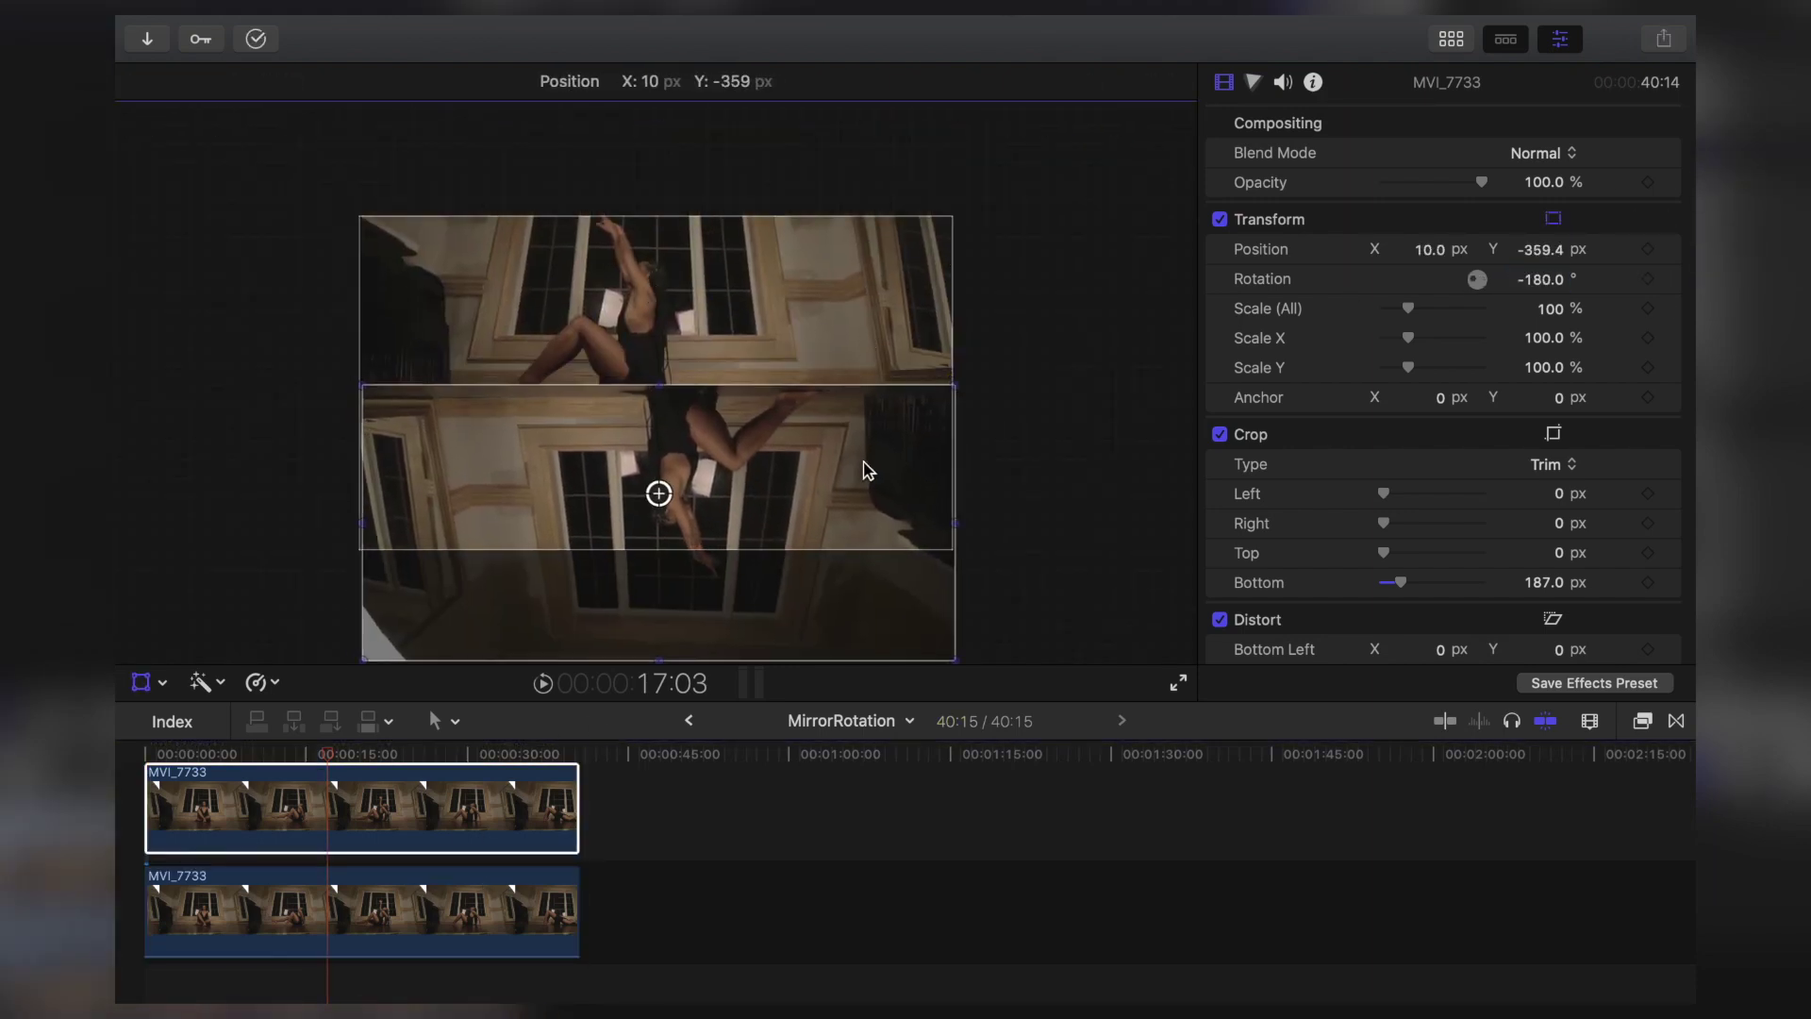
{"action": "left_click_drag", "start_coordinate": [861, 469], "coordinate": [866, 489]}
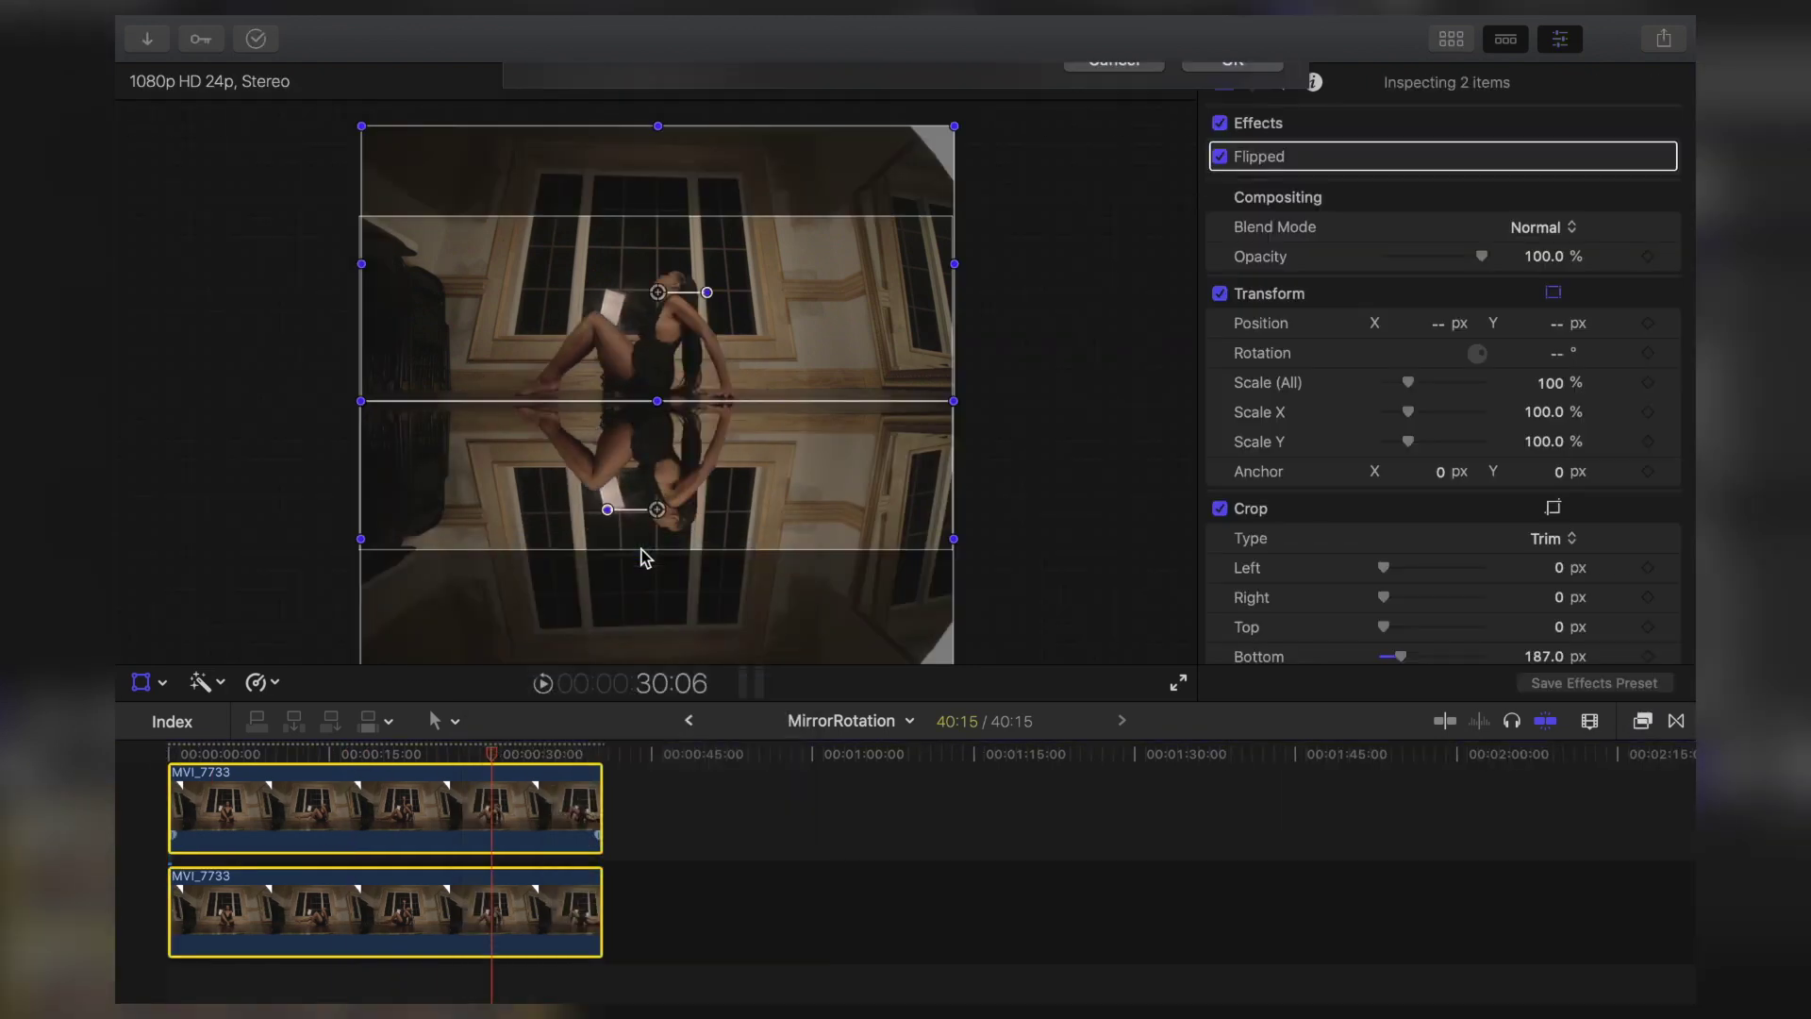
- Combine both mirrored MVI_7733 layers into a compound clip named MirrorRotation Clip and finish the on-screen transform
{"action": "key", "text": "alt+g"}
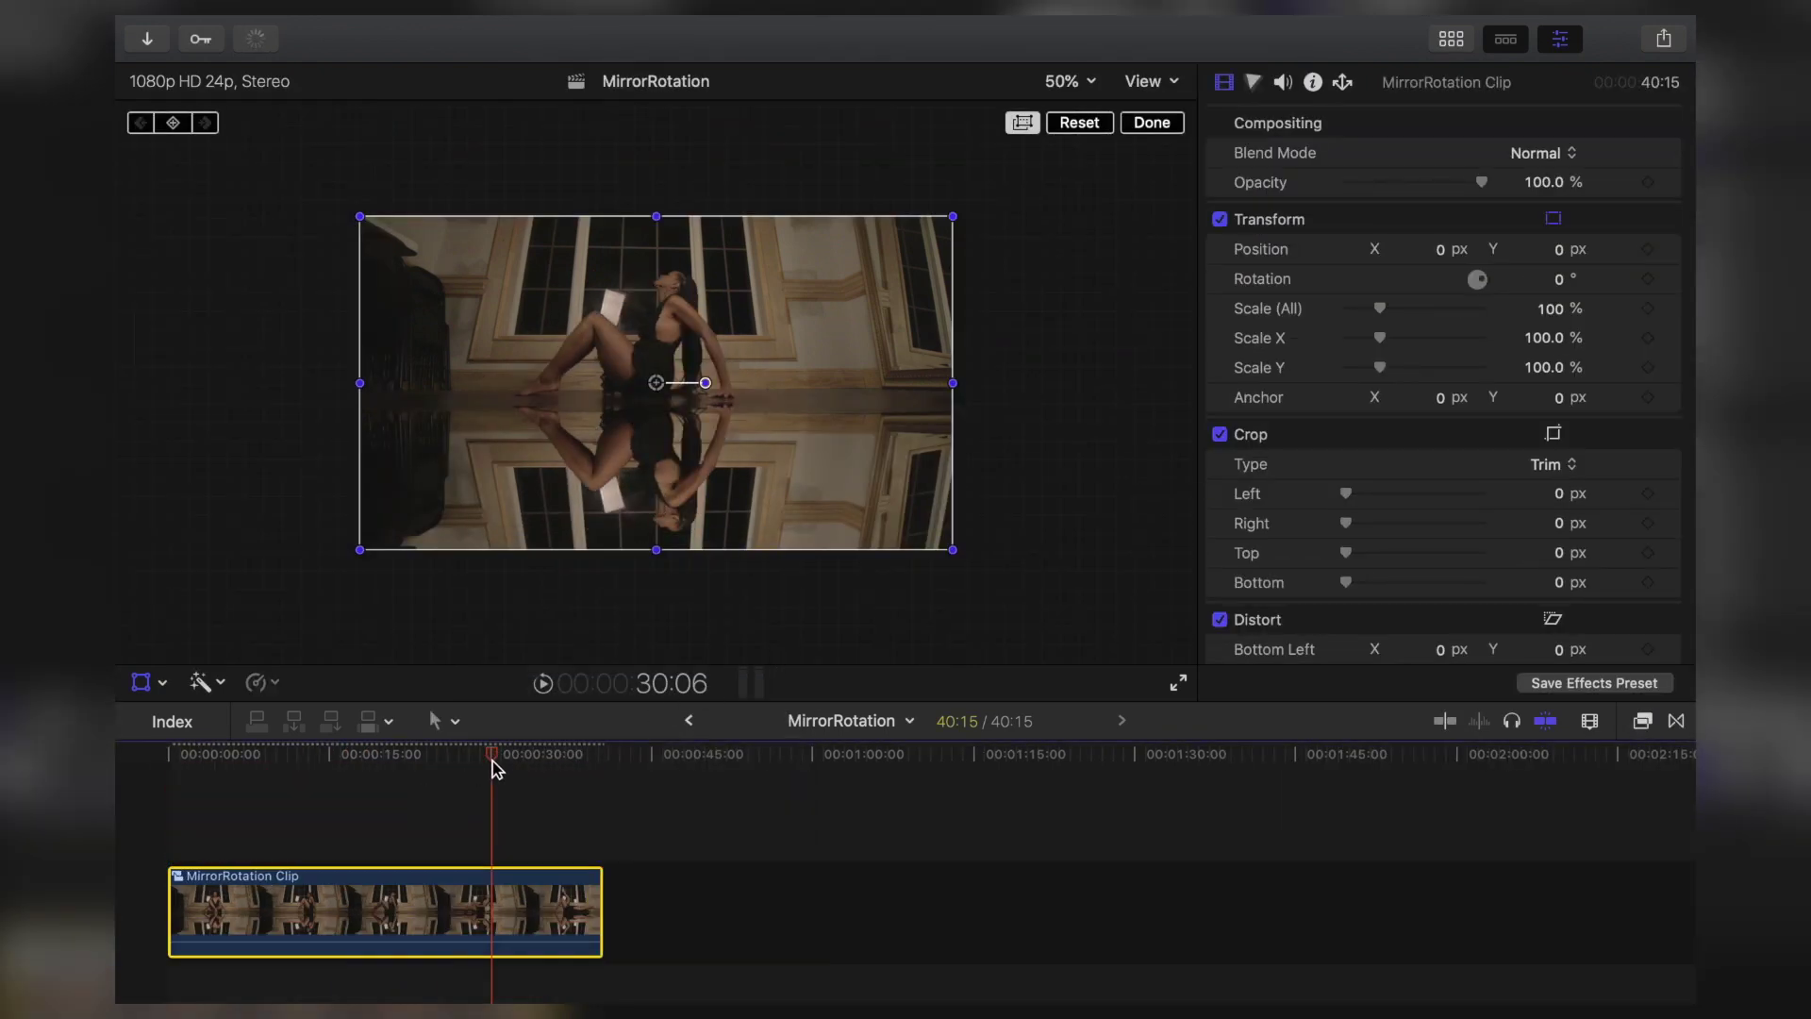
{"action": "left_click_drag", "start_coordinate": [412, 750], "coordinate": [449, 768]}
{"action": "left_click", "coordinate": [1156, 127]}
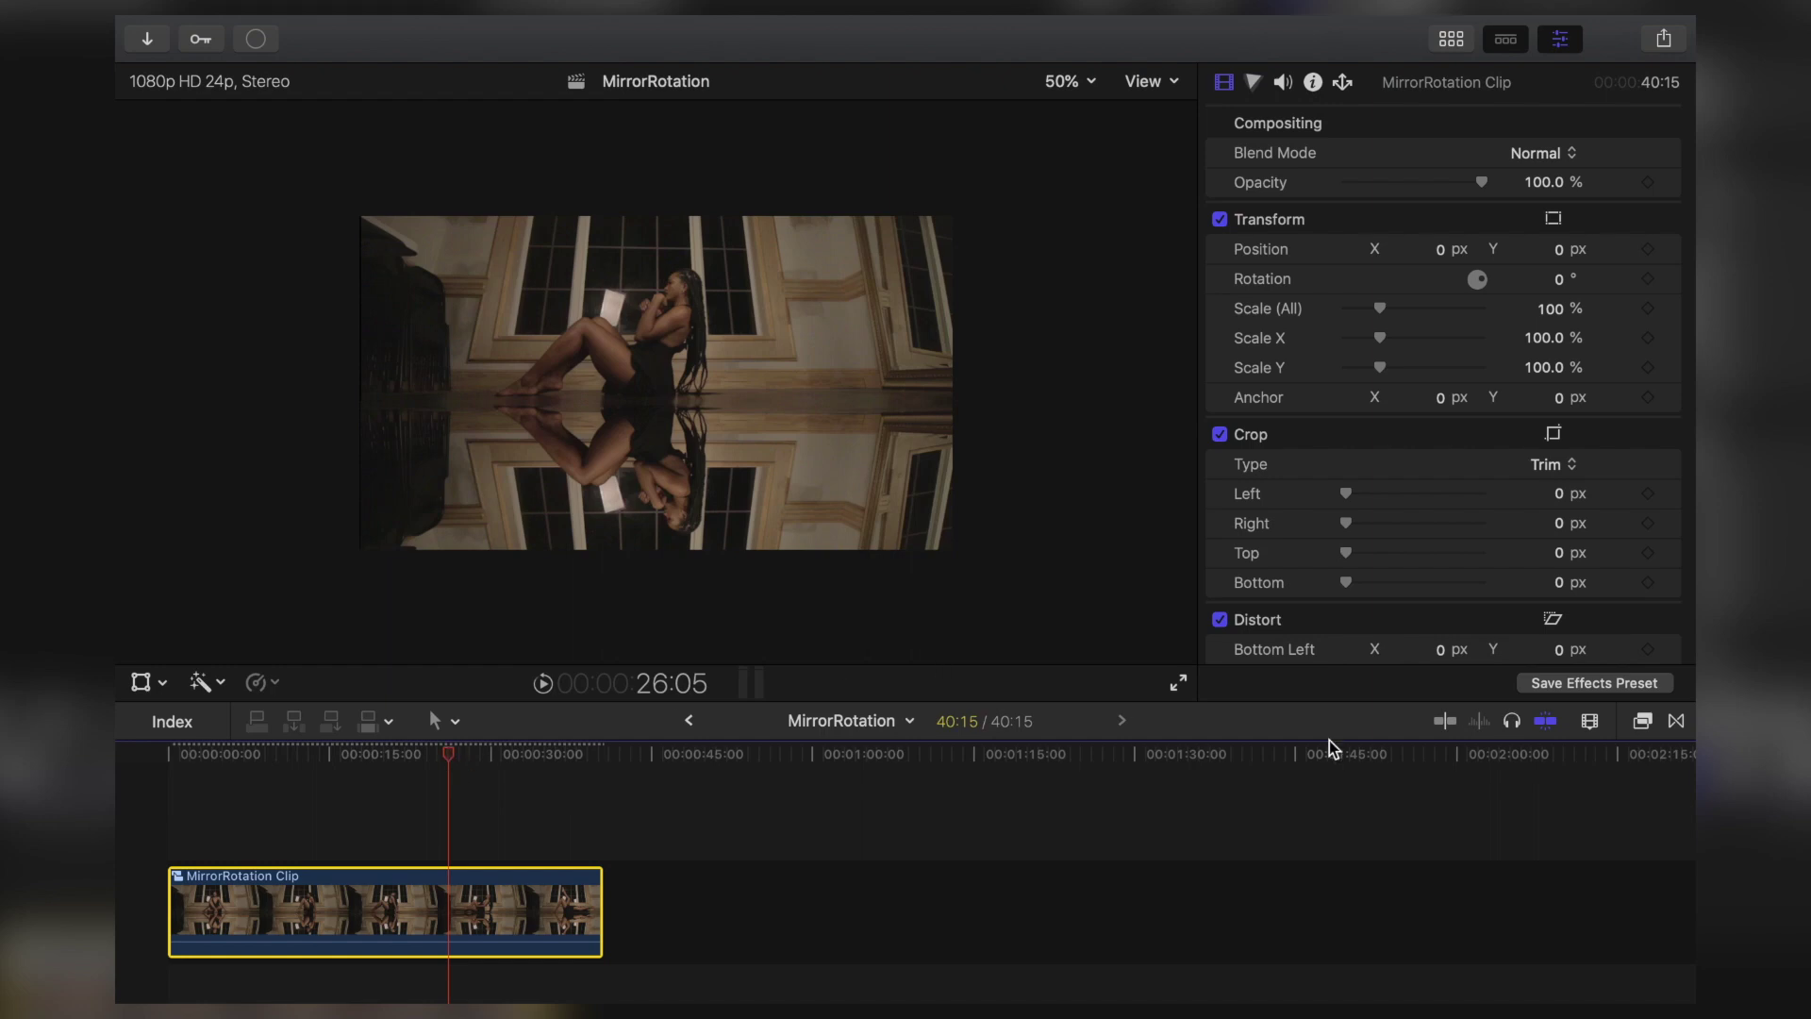
- Fit the picture to the viewer and add a 0° Rotation keyframe at the start of MirrorRotation Clip
{"action": "left_click_drag", "start_coordinate": [447, 762], "coordinate": [173, 752]}
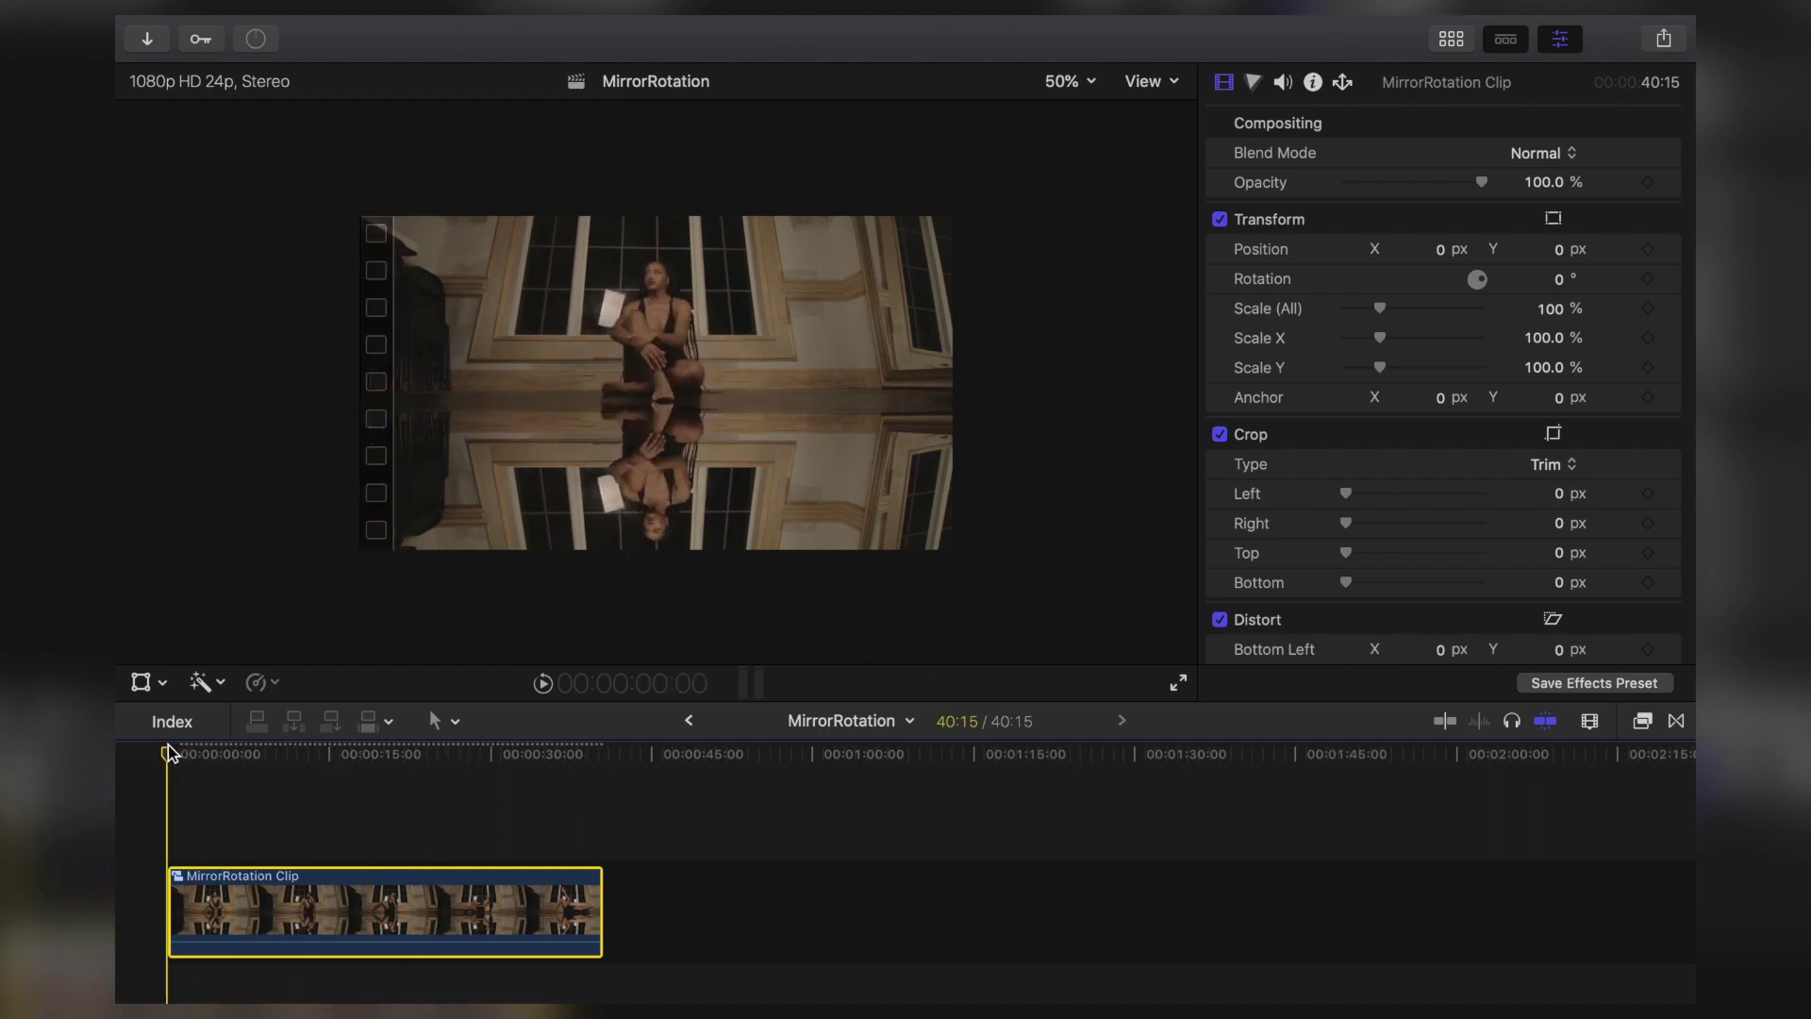
{"action": "left_click", "coordinate": [1071, 82]}
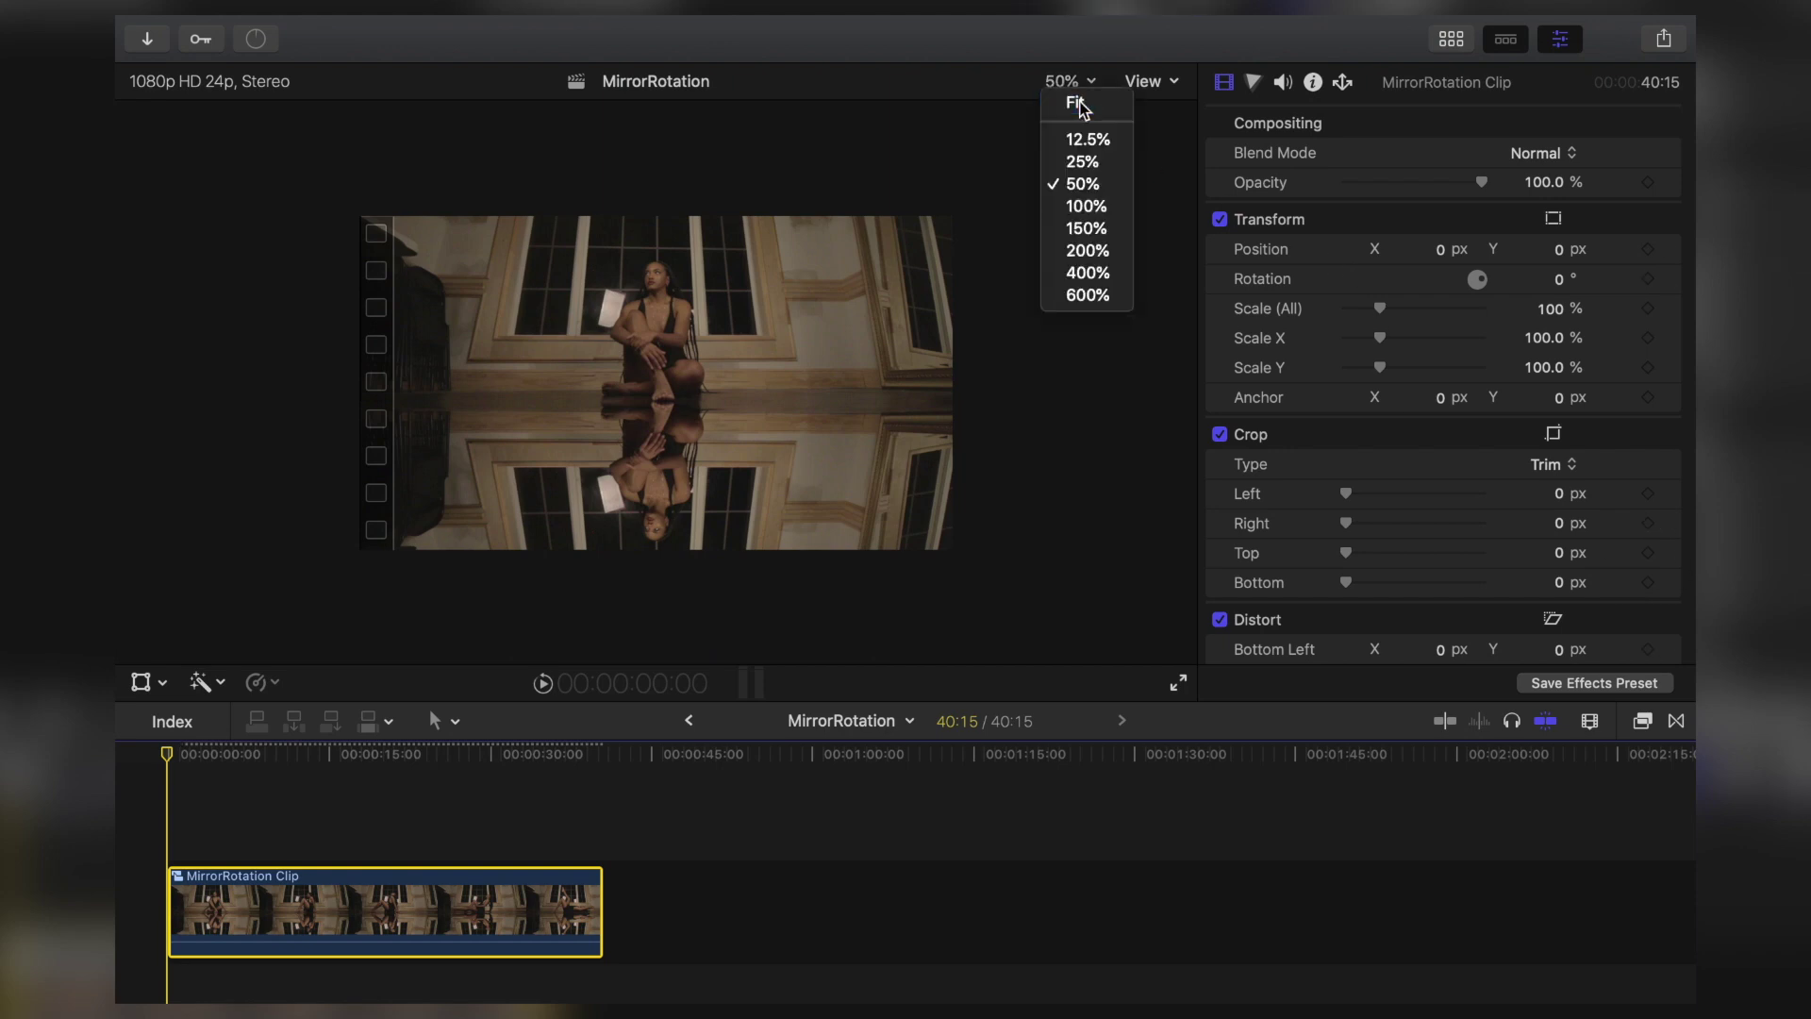
{"action": "left_click", "coordinate": [1080, 102]}
{"action": "key", "text": "XF86MonBrightnessUp"}
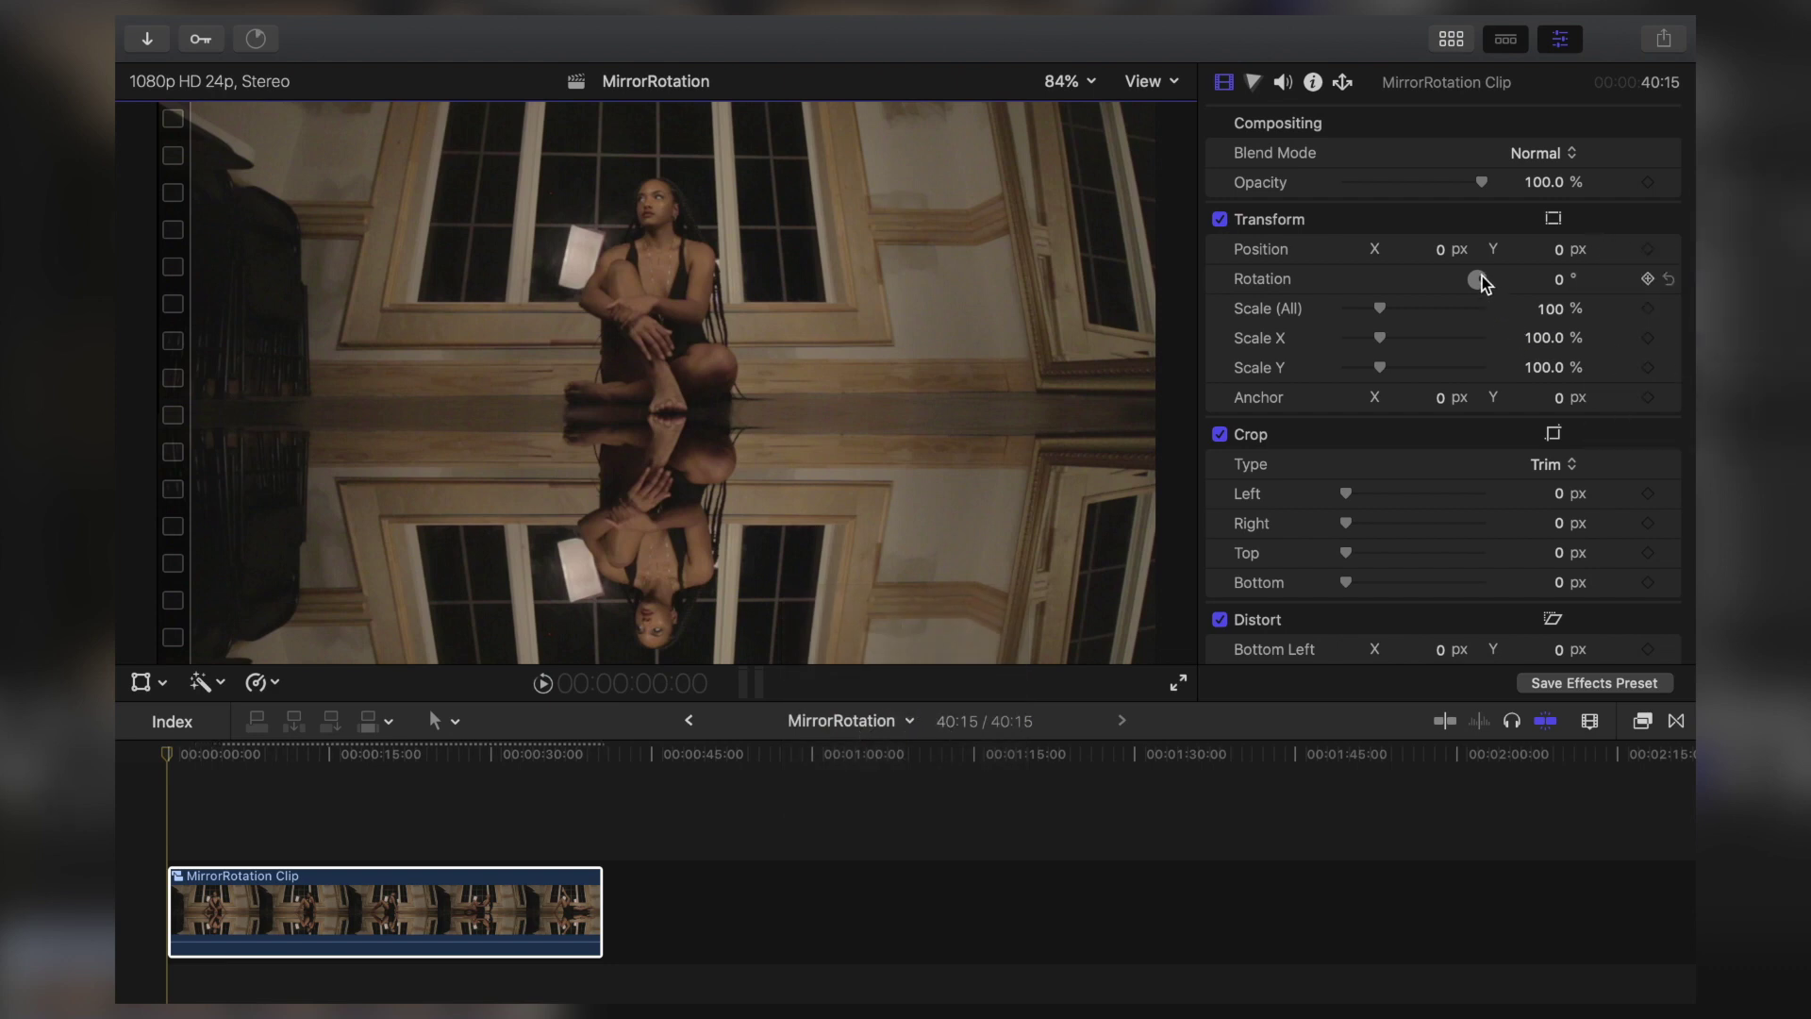
{"action": "left_click", "coordinate": [1647, 279]}
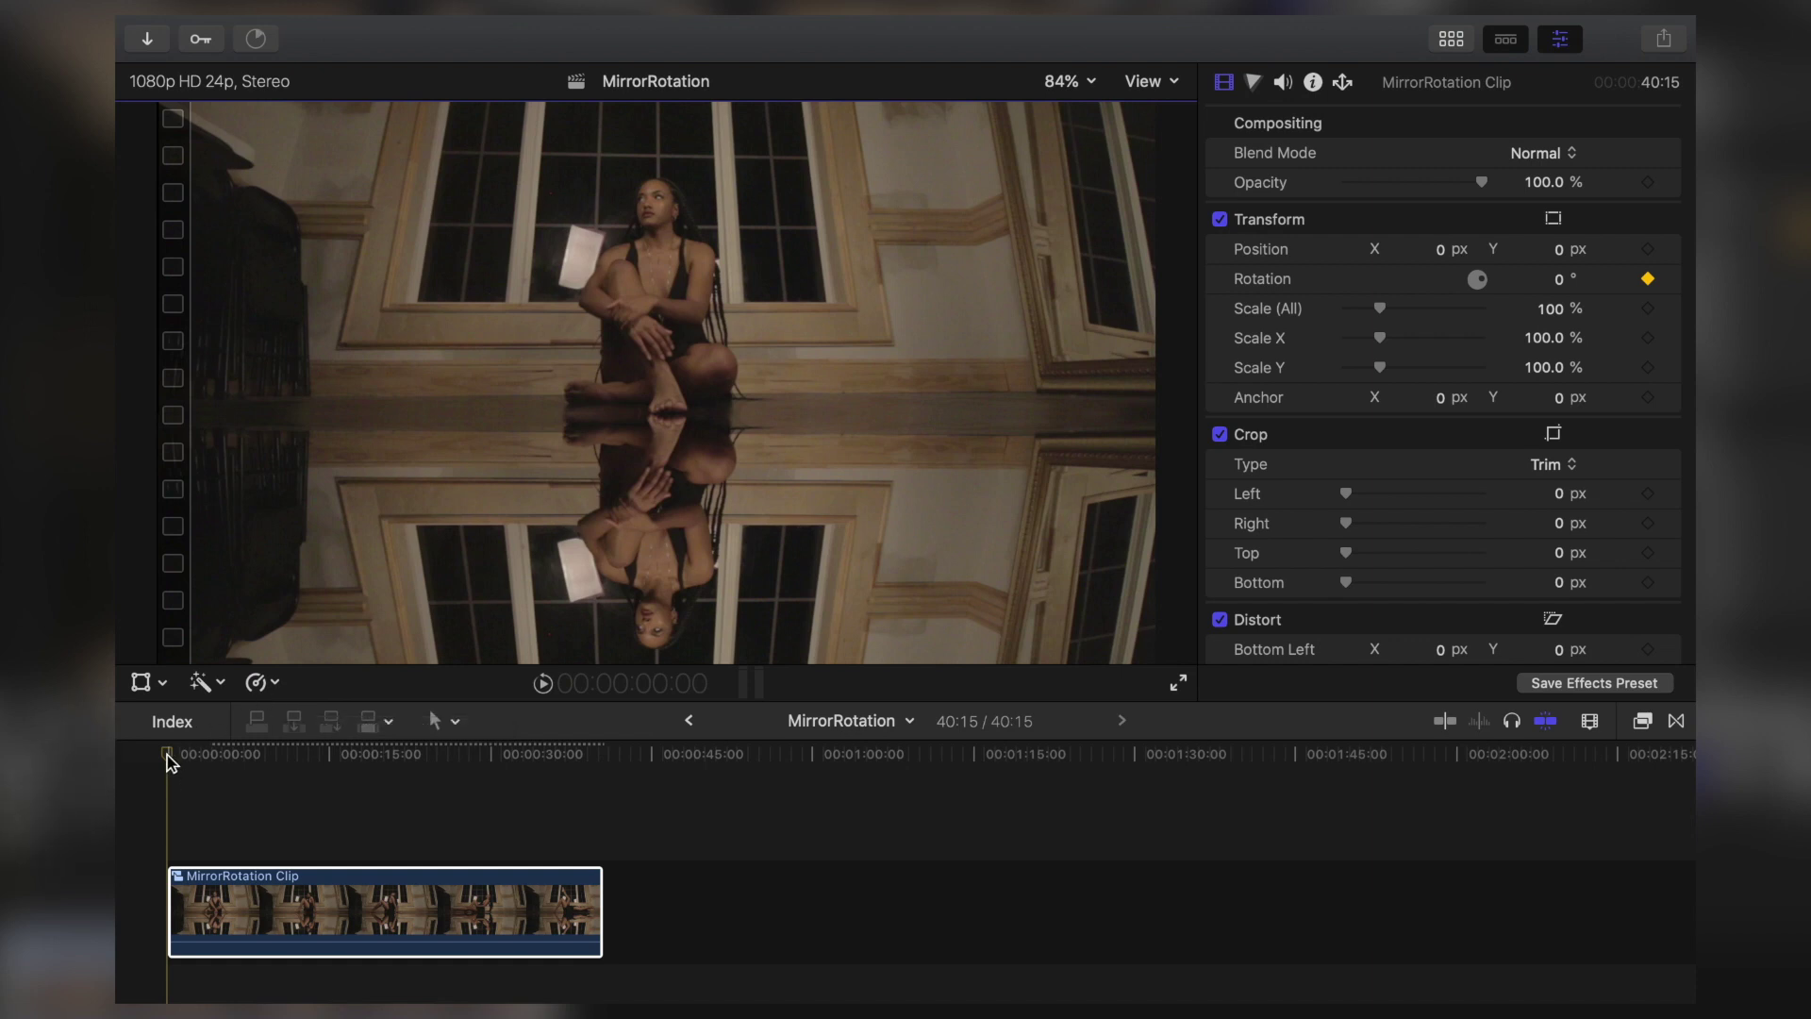
- Keyframe MirrorRotation Clip's Rotation to -82.6° at 10:08 and -152.0° at about 20 seconds
{"action": "left_click_drag", "start_coordinate": [167, 755], "coordinate": [279, 753]}
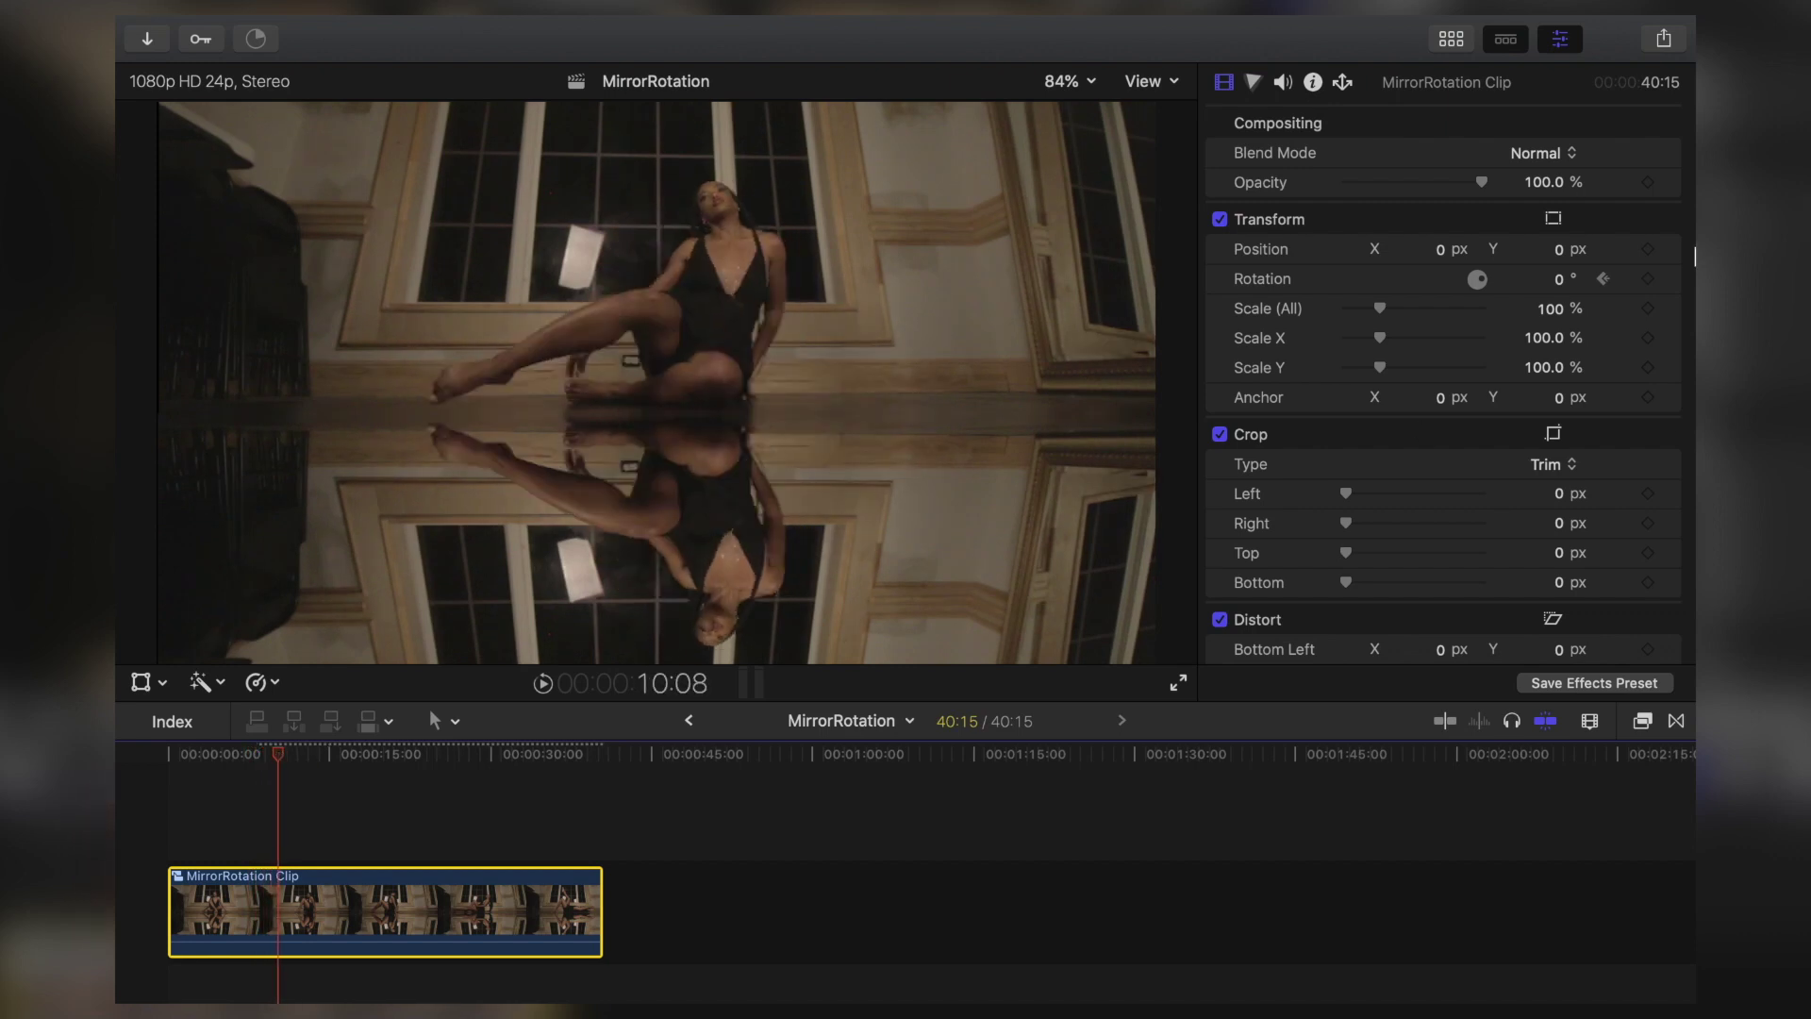
{"action": "left_click_drag", "start_coordinate": [1479, 285], "coordinate": [1482, 298]}
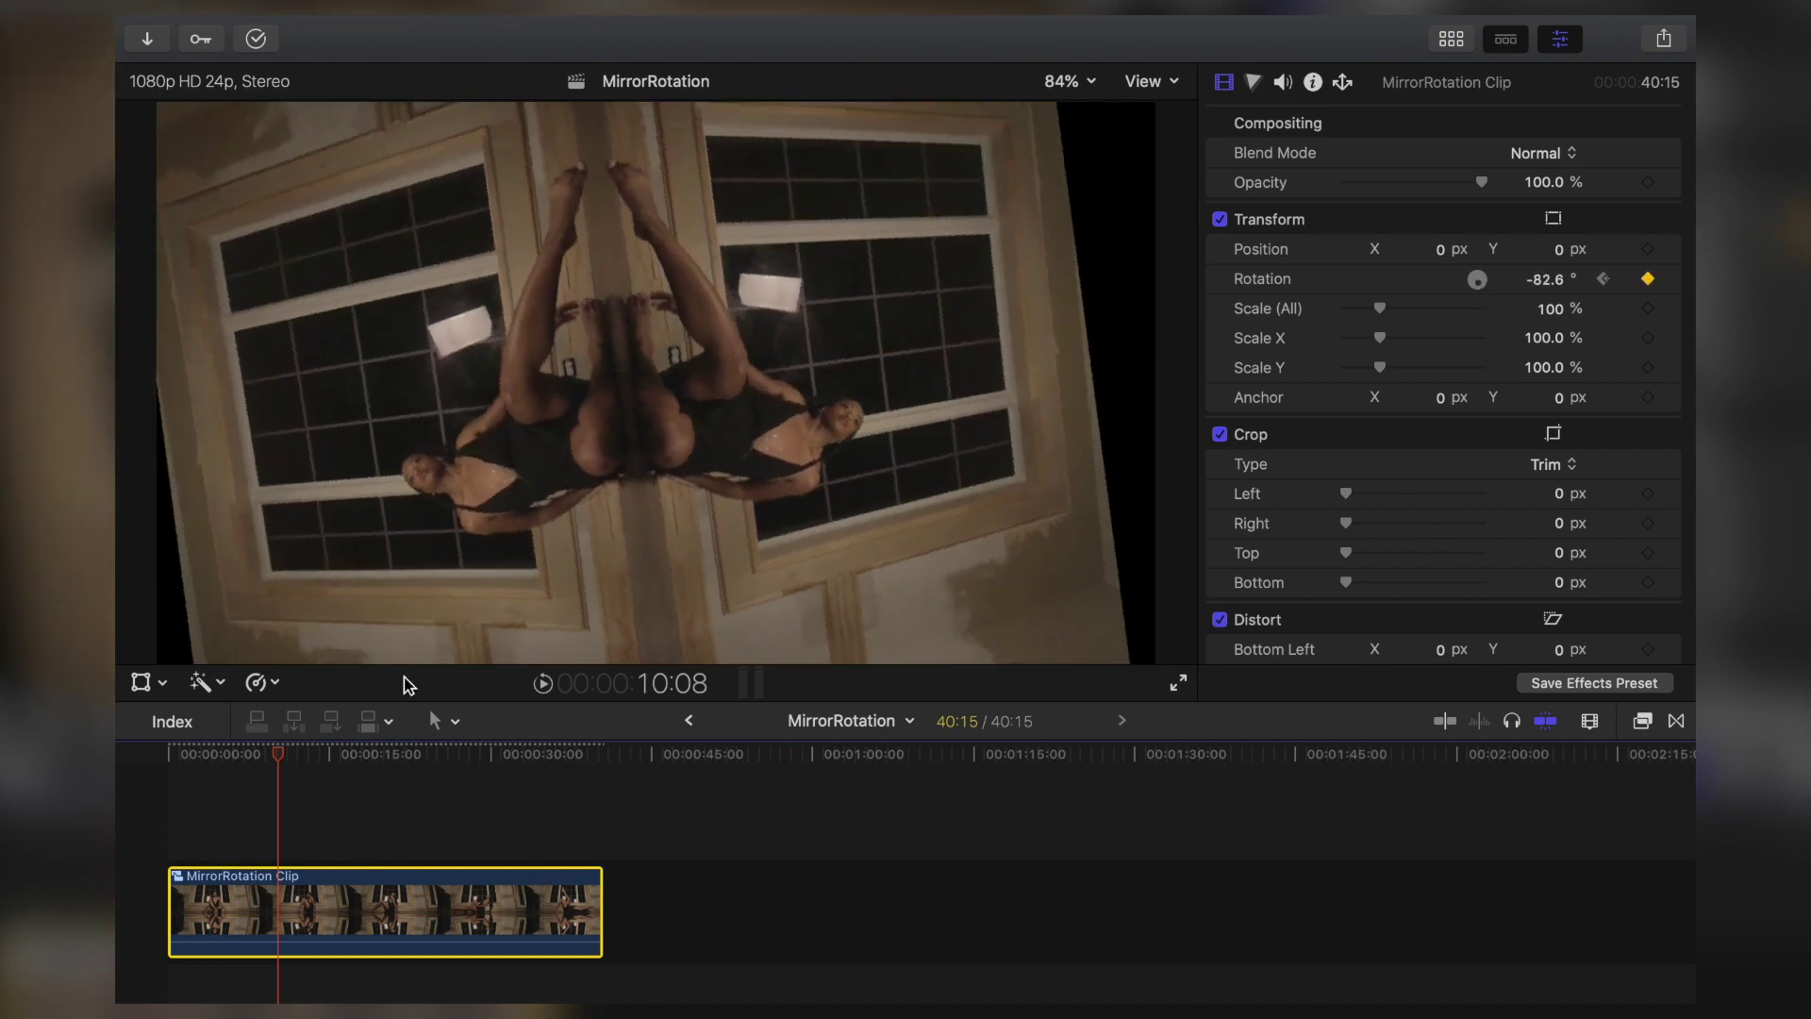
{"action": "left_click_drag", "start_coordinate": [283, 755], "coordinate": [388, 757]}
{"action": "left_click_drag", "start_coordinate": [1481, 286], "coordinate": [1470, 285]}
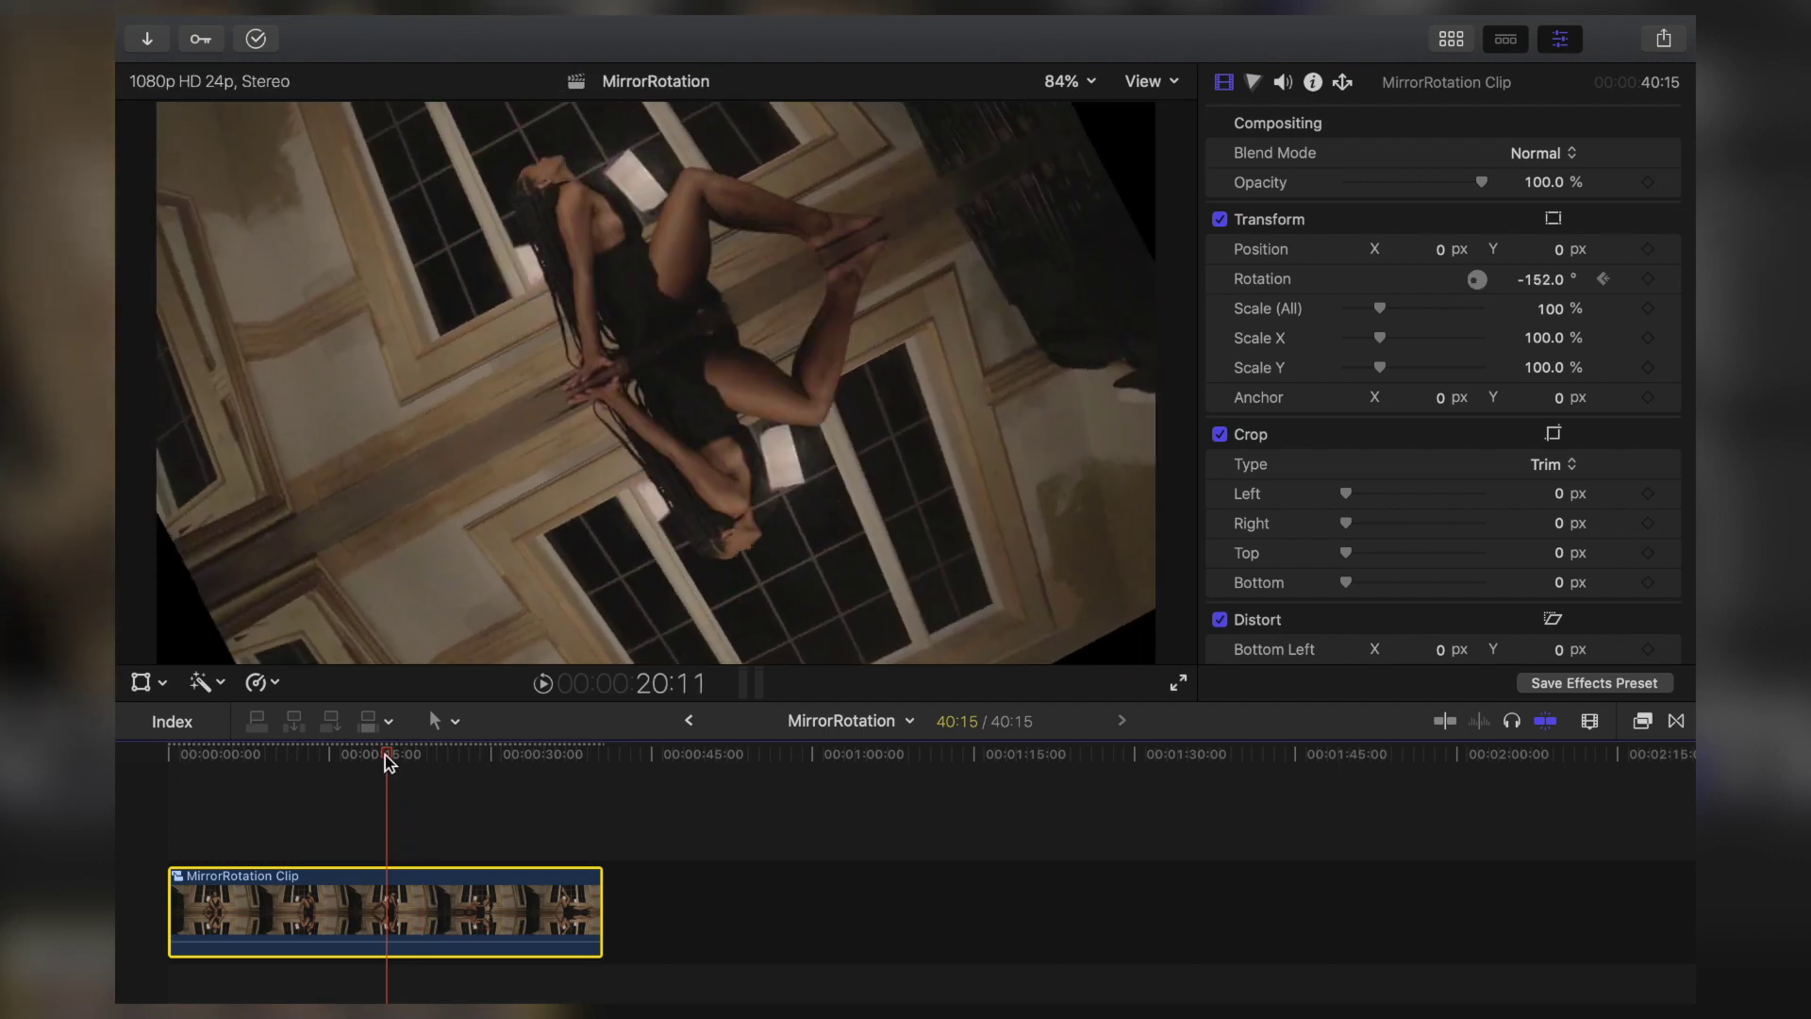
- Keyframe MirrorRotation Clip's Rotation to -267.7° at 30:03 and -353.9° at about 37 seconds
{"action": "left_click_drag", "start_coordinate": [386, 756], "coordinate": [491, 755]}
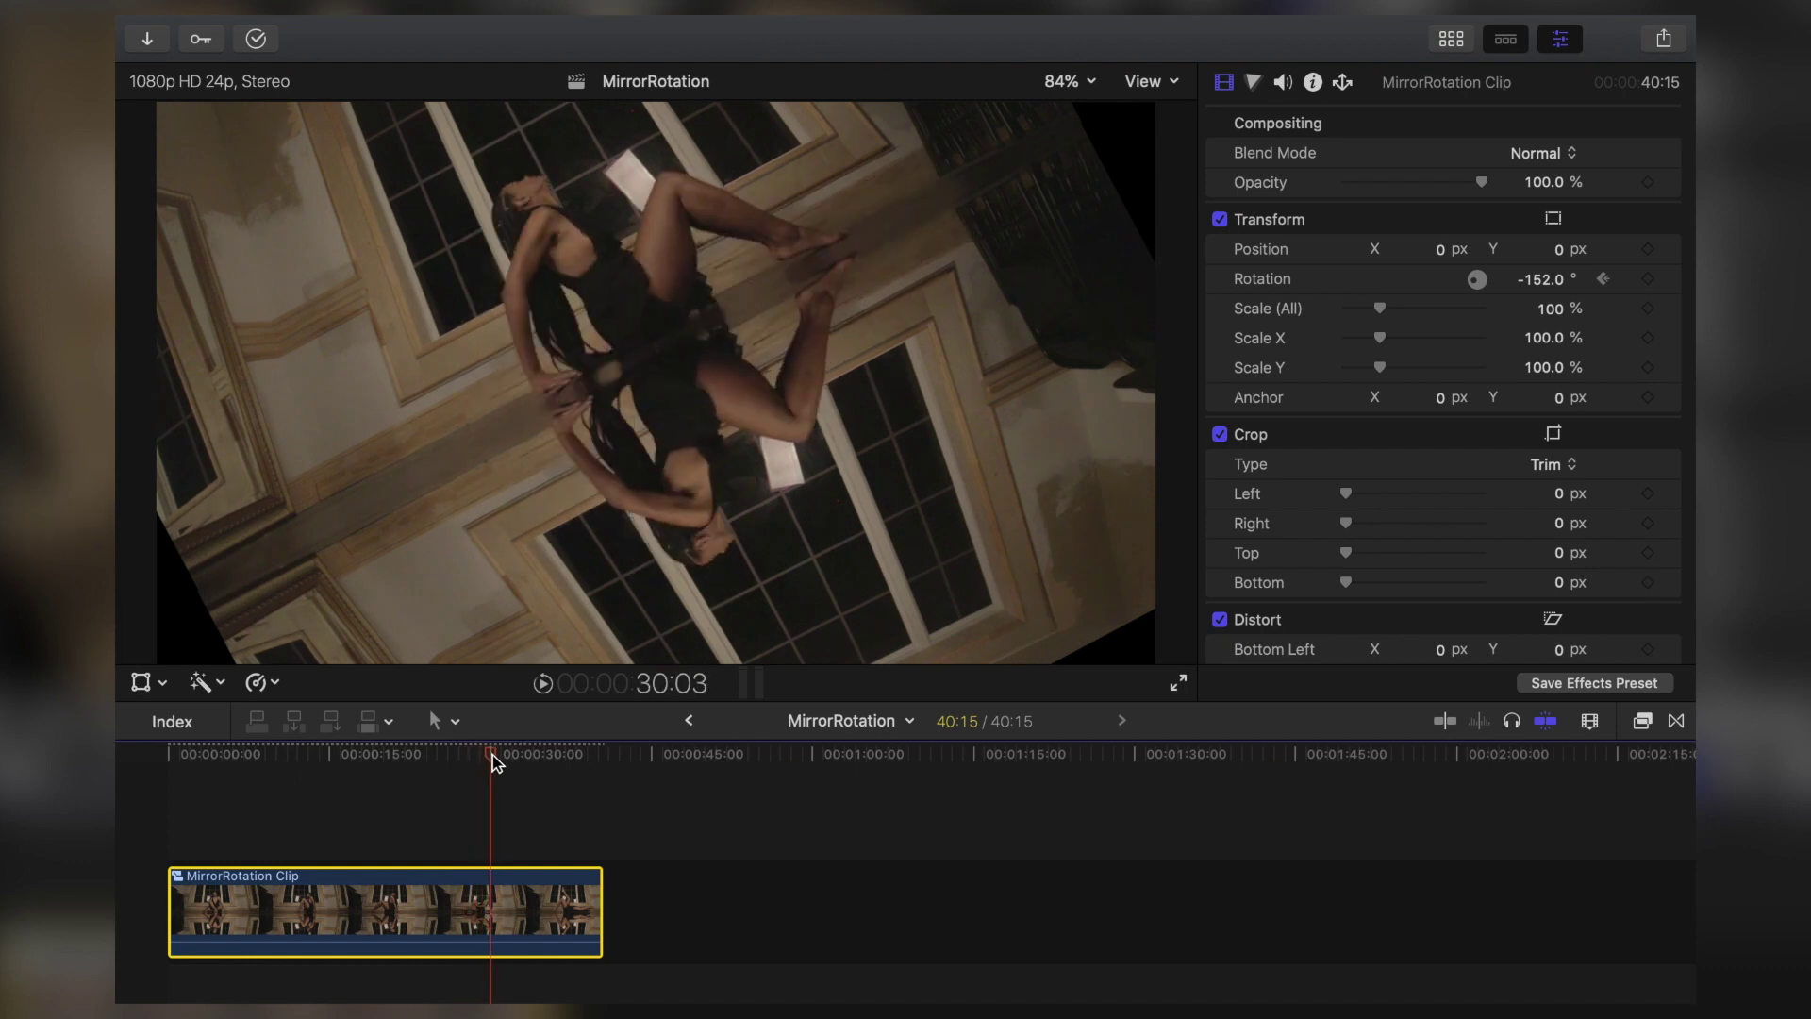
{"action": "left_click_drag", "start_coordinate": [1474, 285], "coordinate": [1475, 273]}
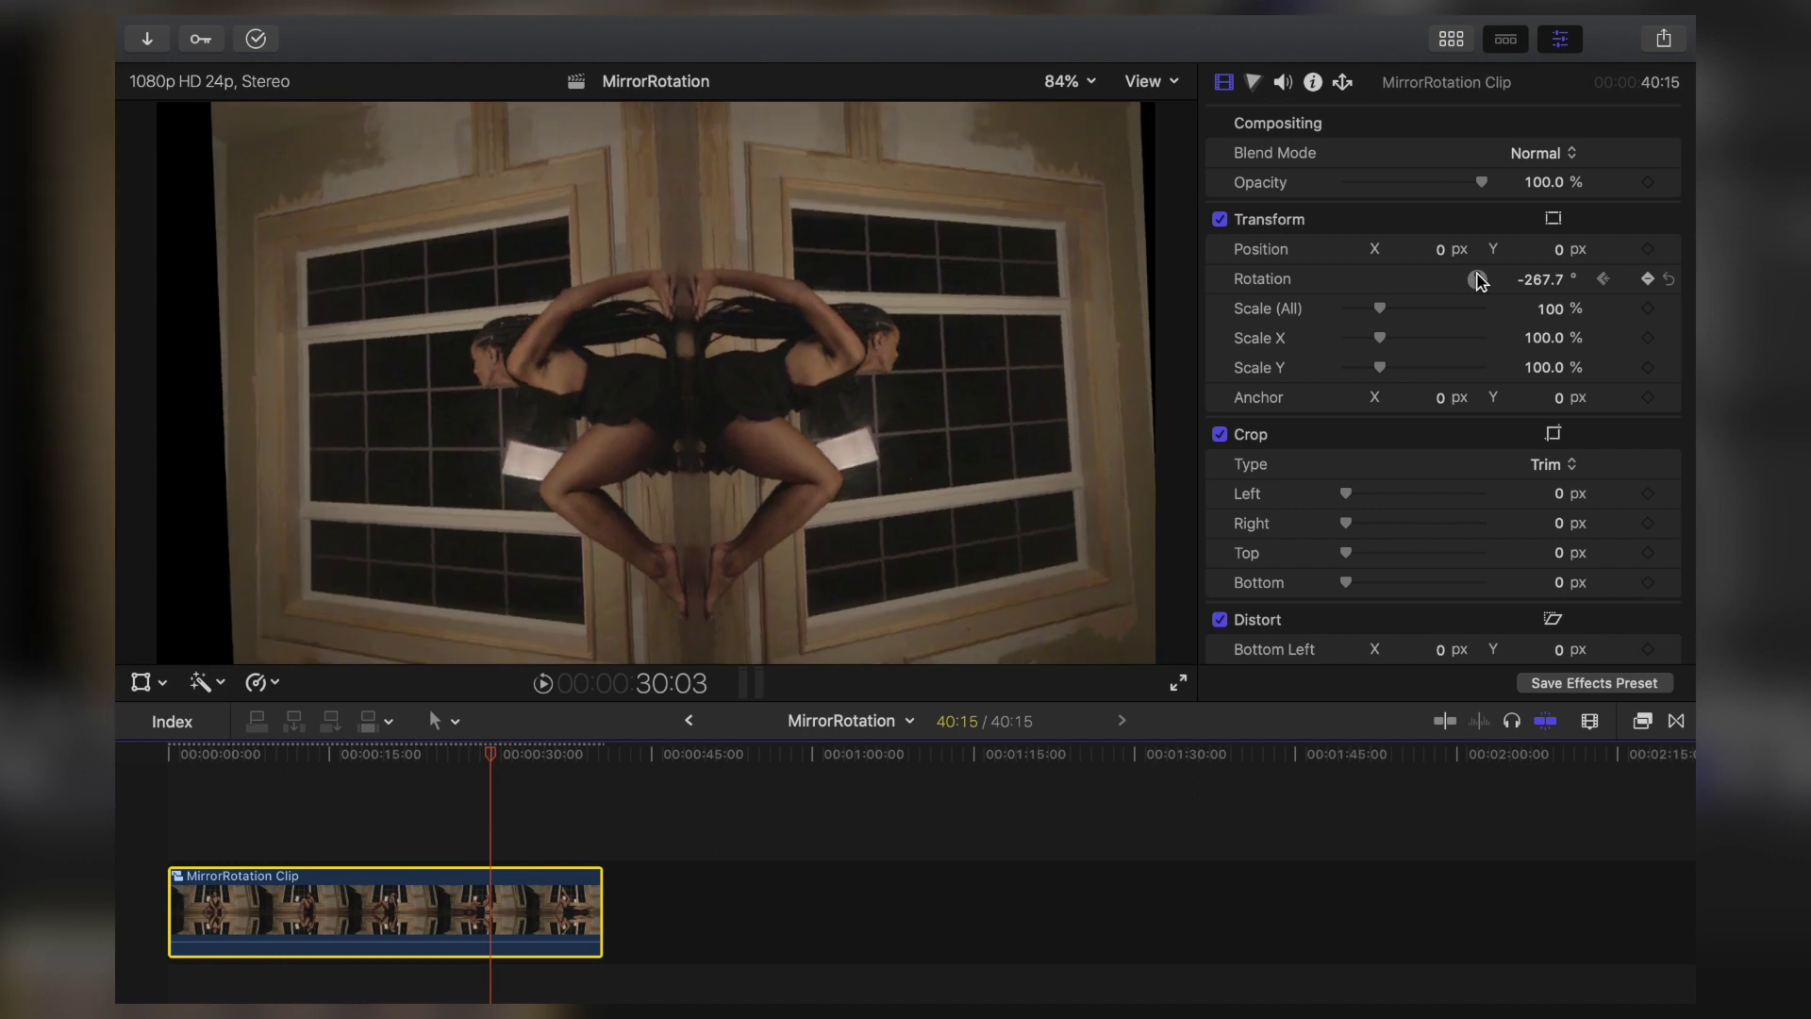
{"action": "left_click_drag", "start_coordinate": [490, 756], "coordinate": [572, 761]}
{"action": "left_click_drag", "start_coordinate": [1479, 281], "coordinate": [1491, 283]}
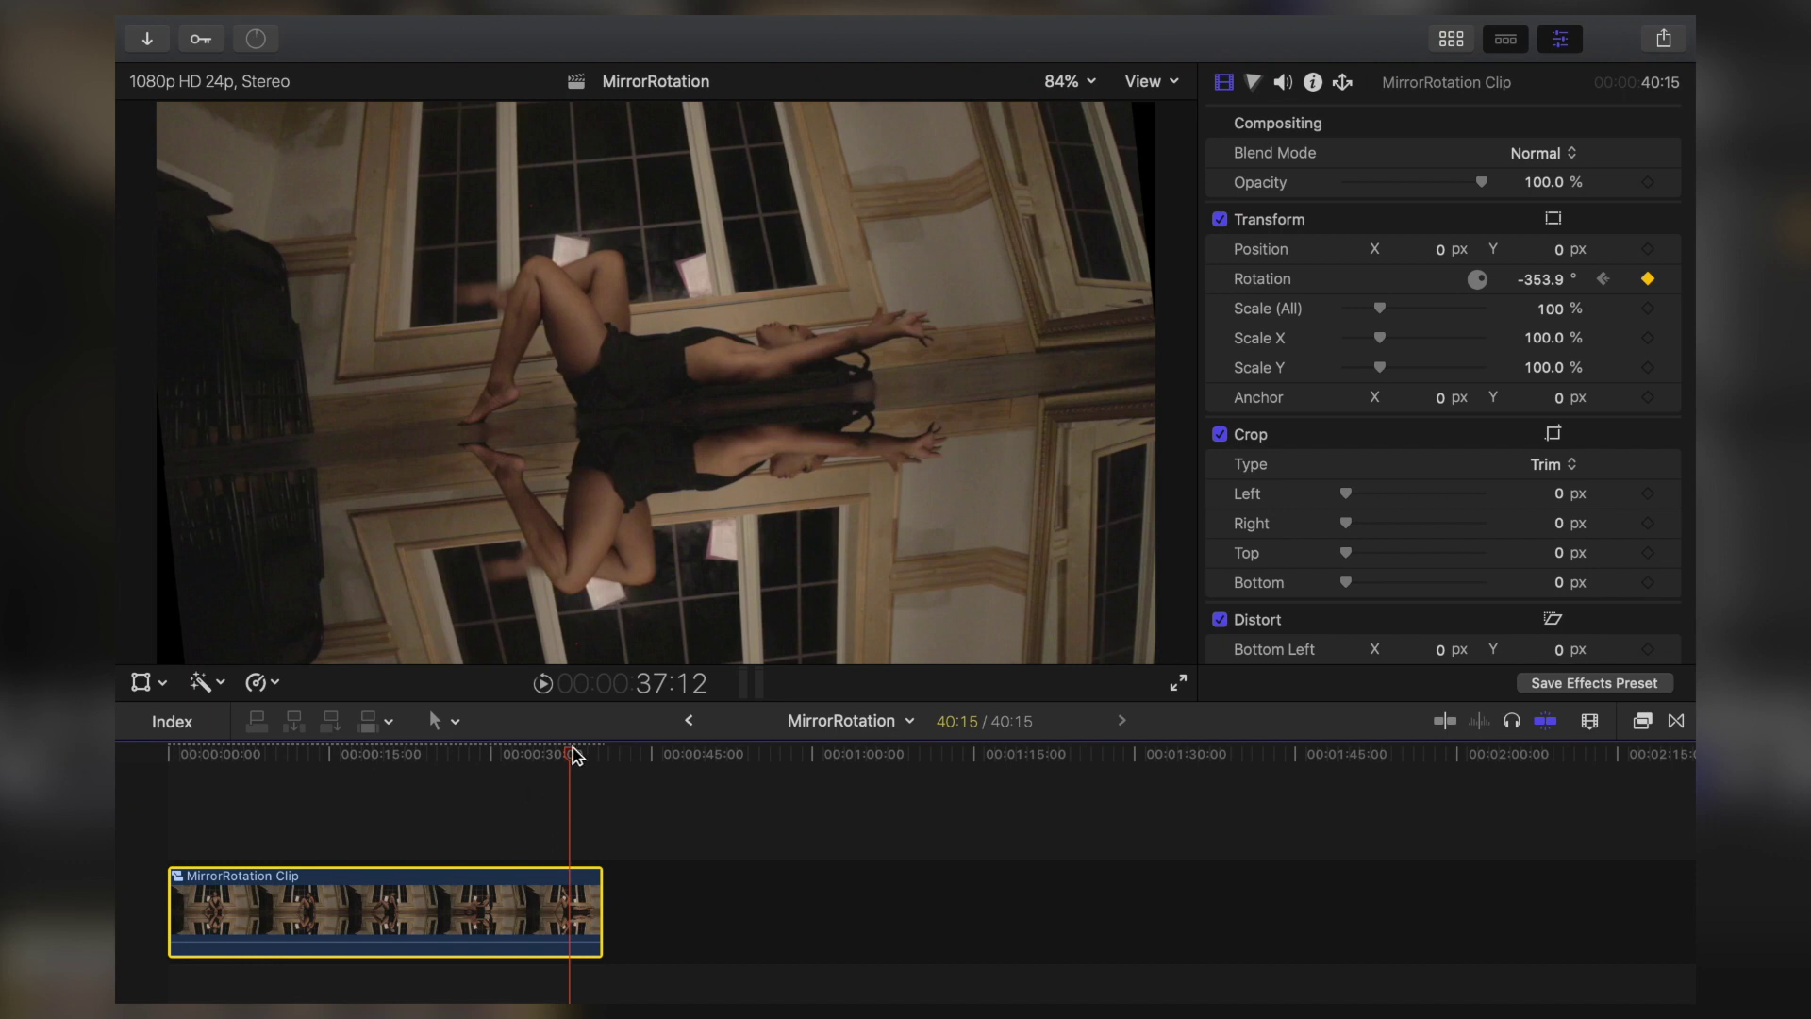
- Play the rotating mirror effect from the start of the timeline to about 16 seconds
{"action": "left_click_drag", "start_coordinate": [576, 762], "coordinate": [126, 734]}
{"action": "key", "text": "space"}
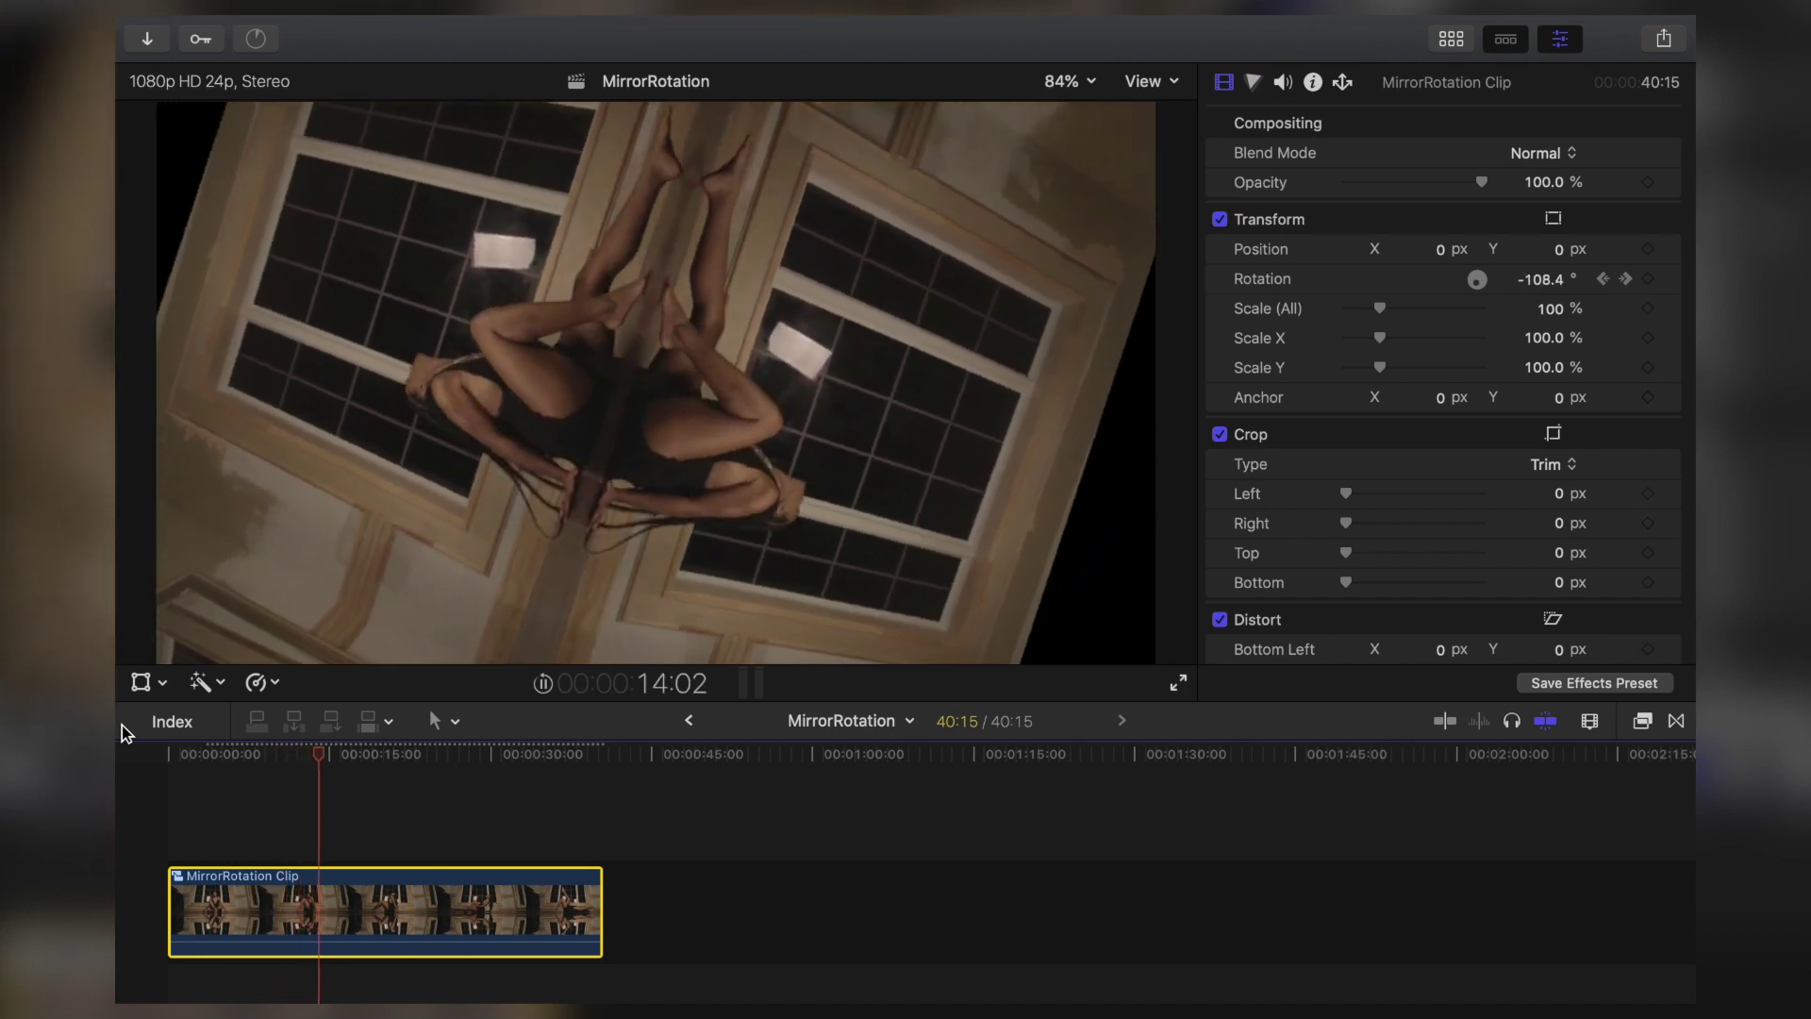
{"action": "key", "text": "space"}
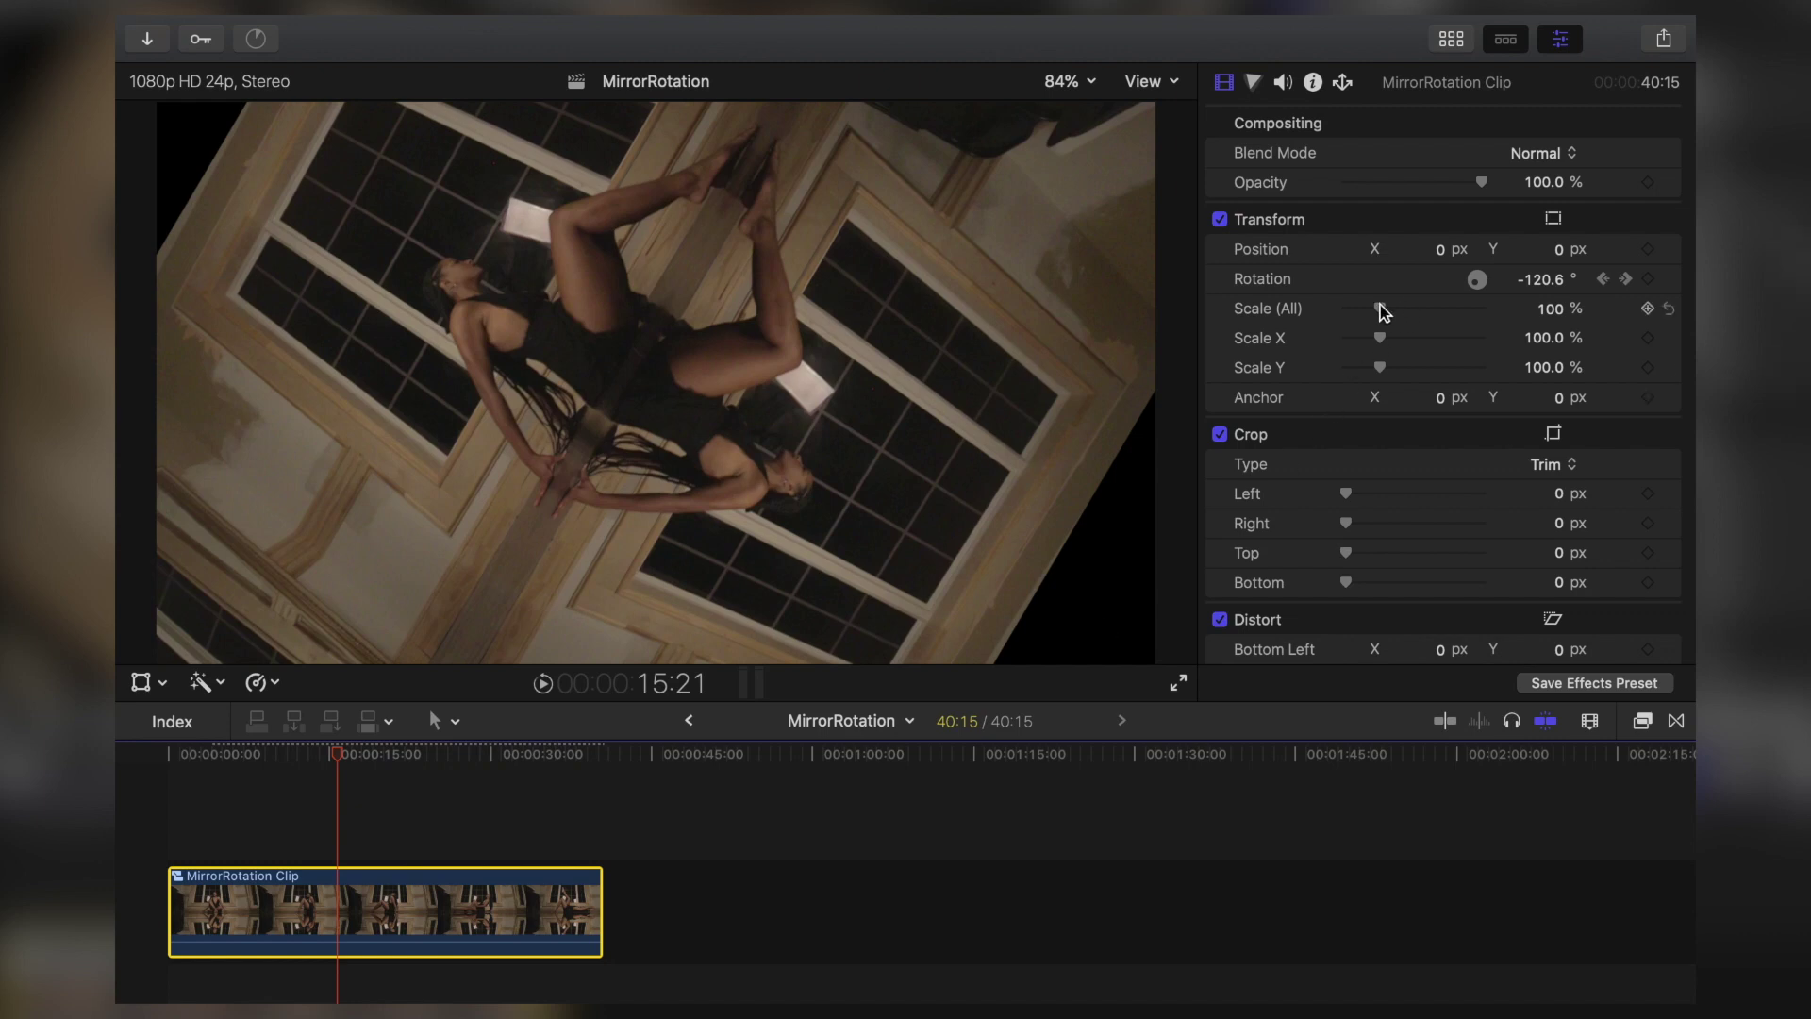
- Scale MirrorRotation Clip up to 146% to hide the black corners, and play it from about 18 seconds
{"action": "left_click_drag", "start_coordinate": [1380, 309], "coordinate": [1400, 309]}
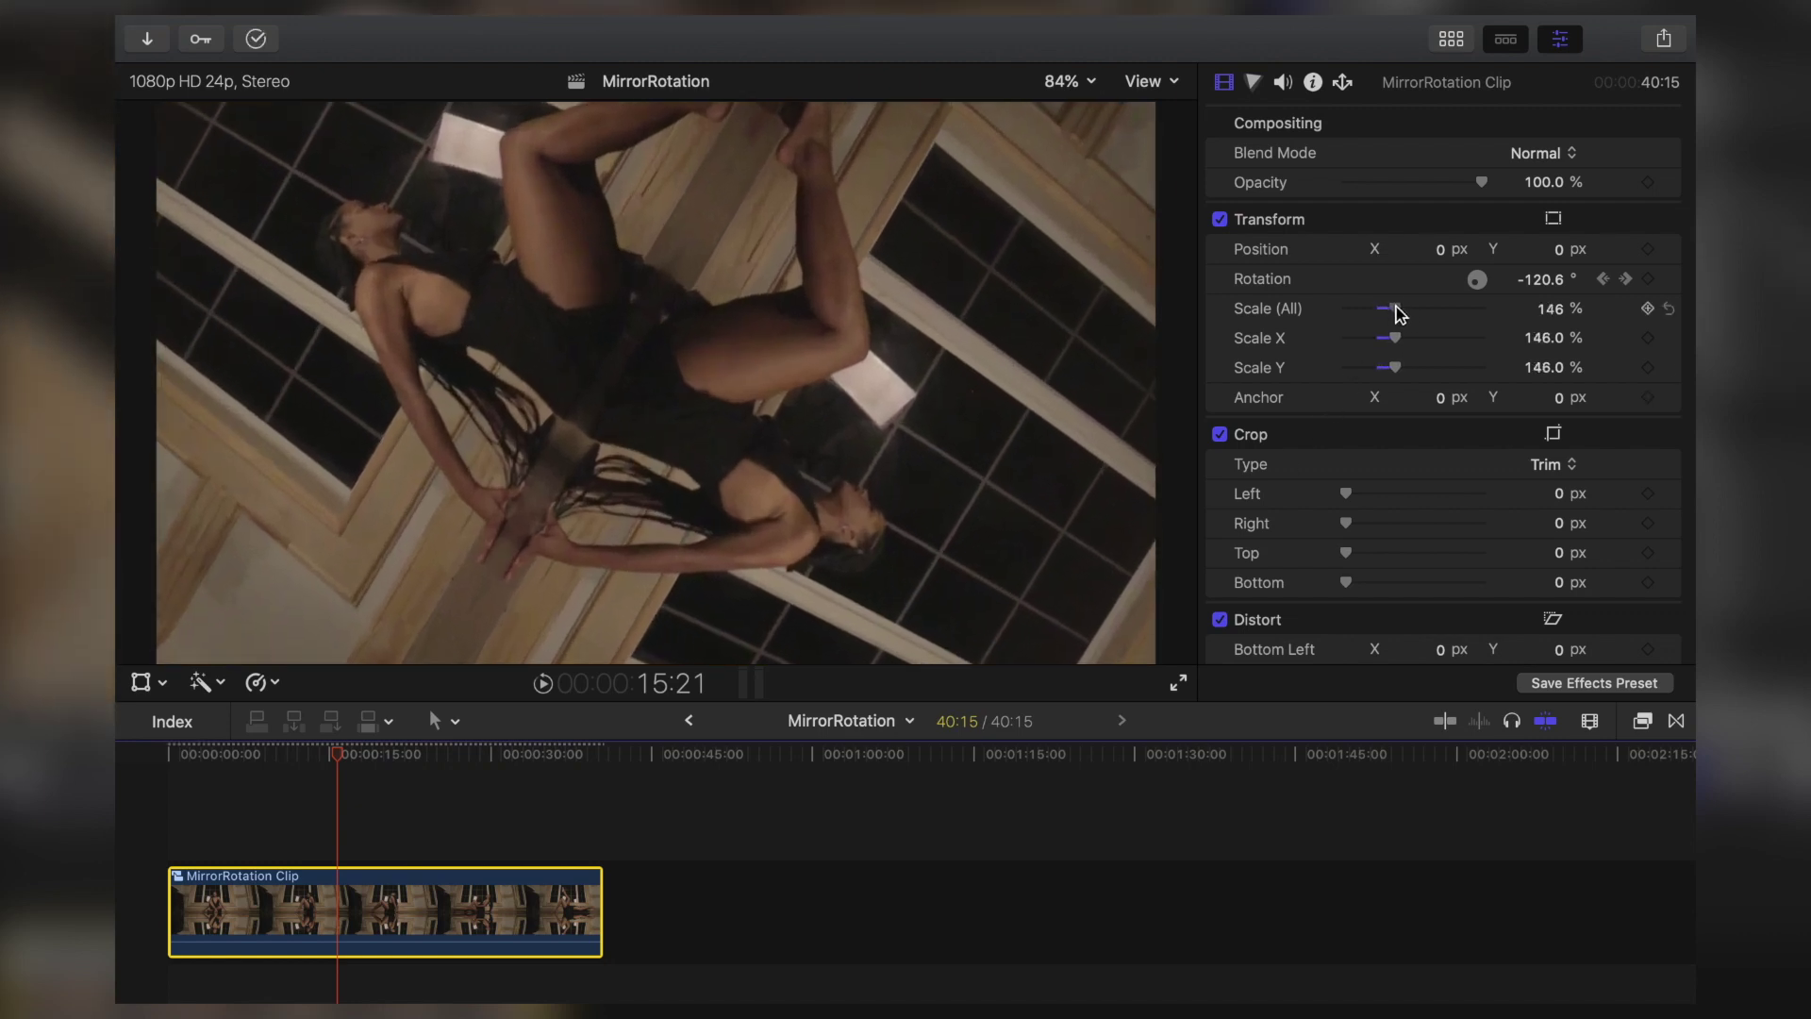
{"action": "mouse_move", "coordinate": [335, 760]}
{"action": "left_mouse_down"}
{"action": "mouse_move", "coordinate": [192, 760]}
{"action": "mouse_move", "coordinate": [368, 768]}
{"action": "left_mouse_up"}
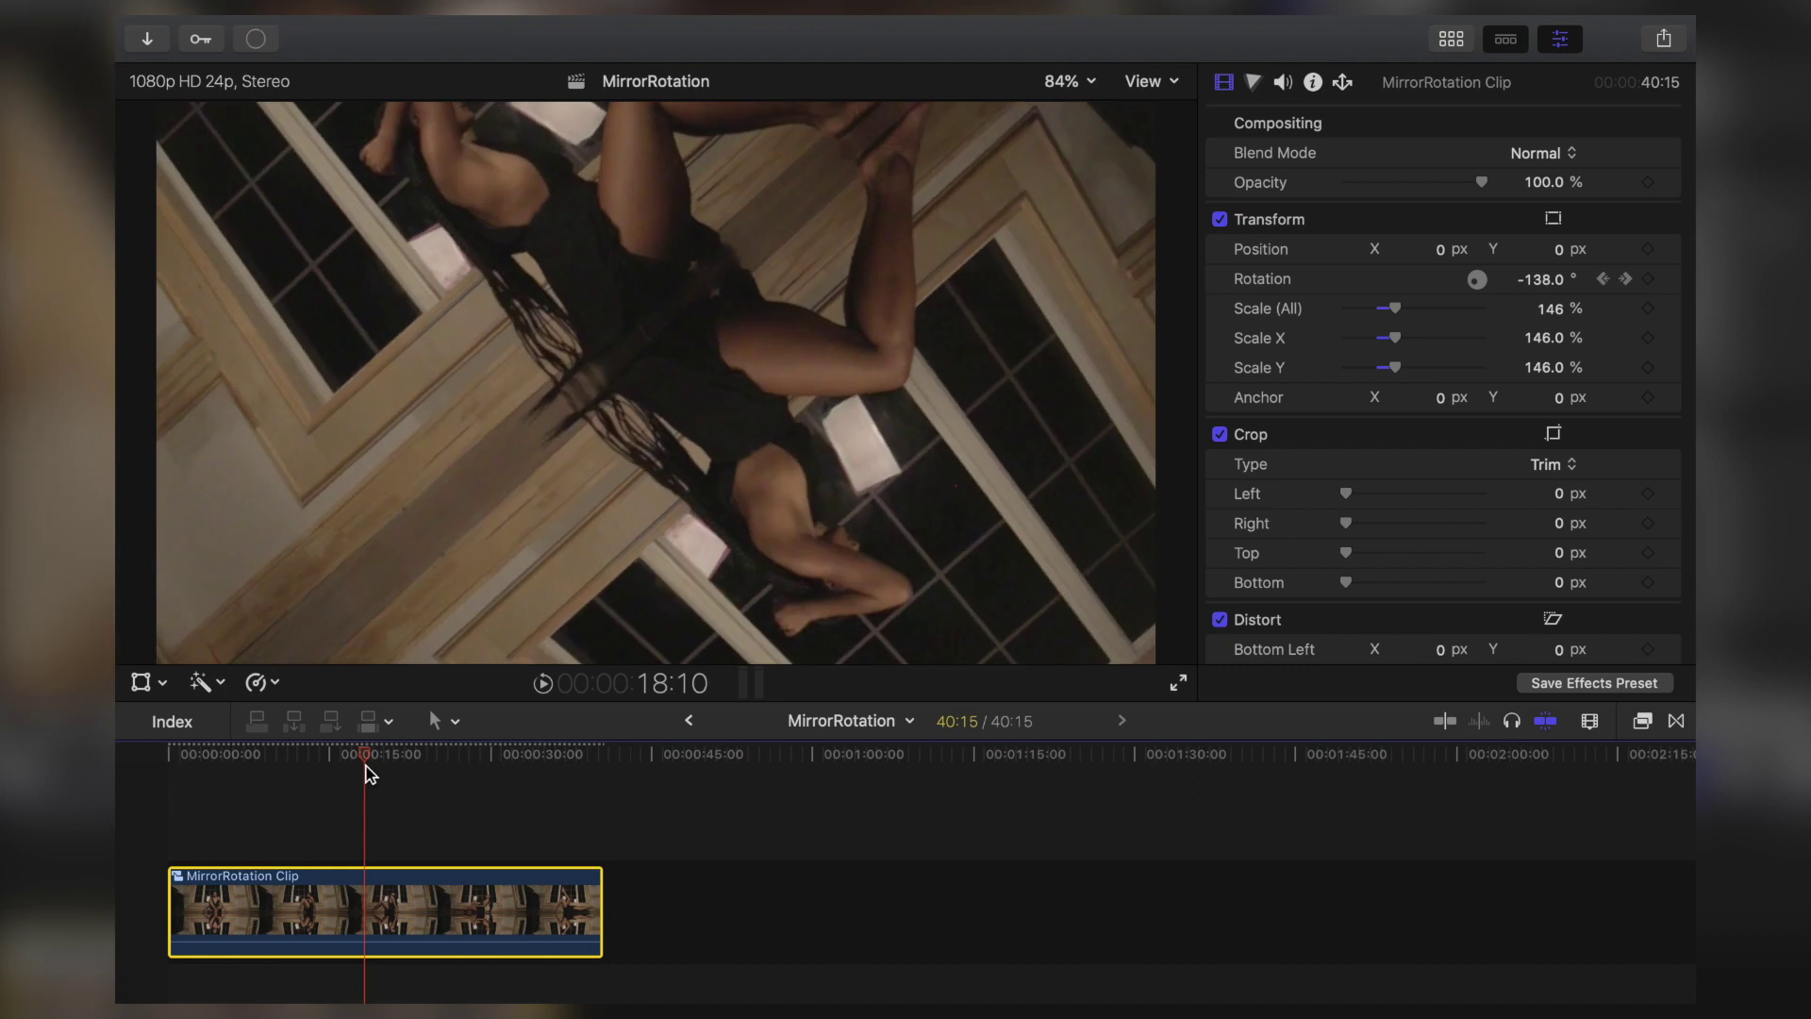
{"action": "key", "text": "space"}
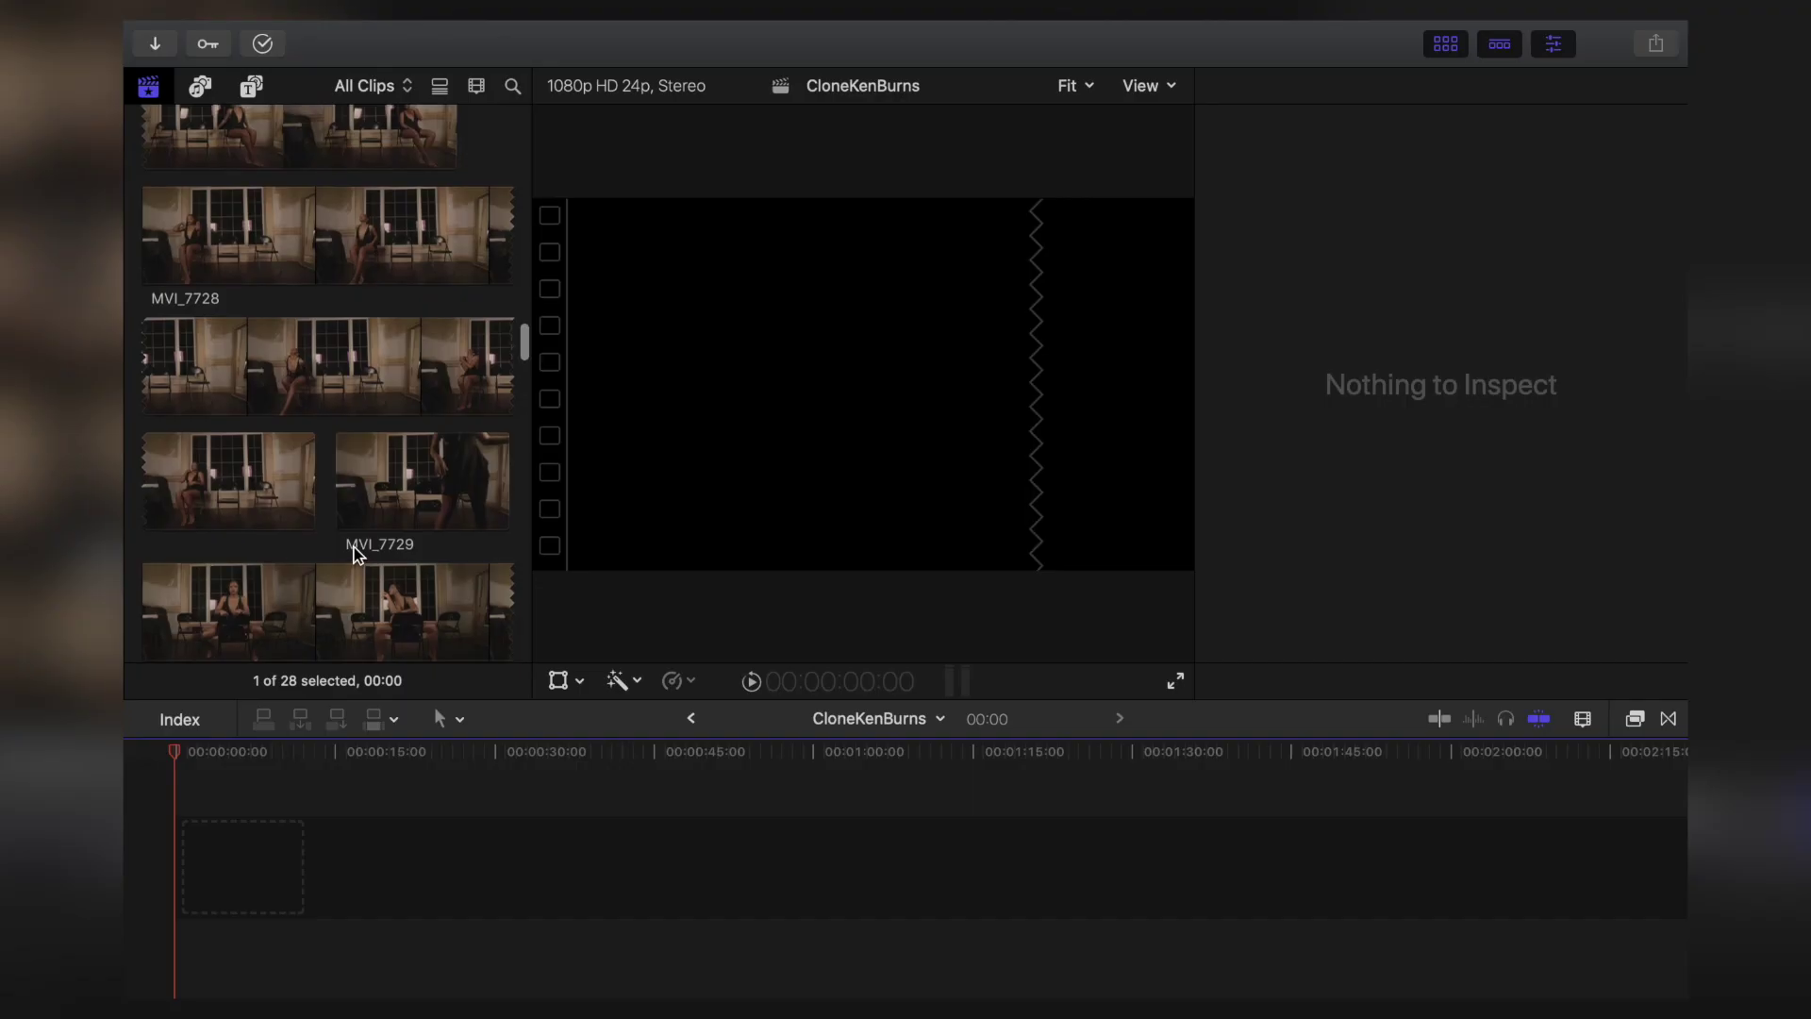
- Hide the inspector and preview the chair clips MVI_7726, MVI_7727 and MVI_7728 in the browser
{"action": "scroll", "coordinate": [355, 546], "scroll_direction": "down", "scroll_amount": 5}
{"action": "scroll", "coordinate": [355, 546], "scroll_direction": "up", "scroll_amount": 4}
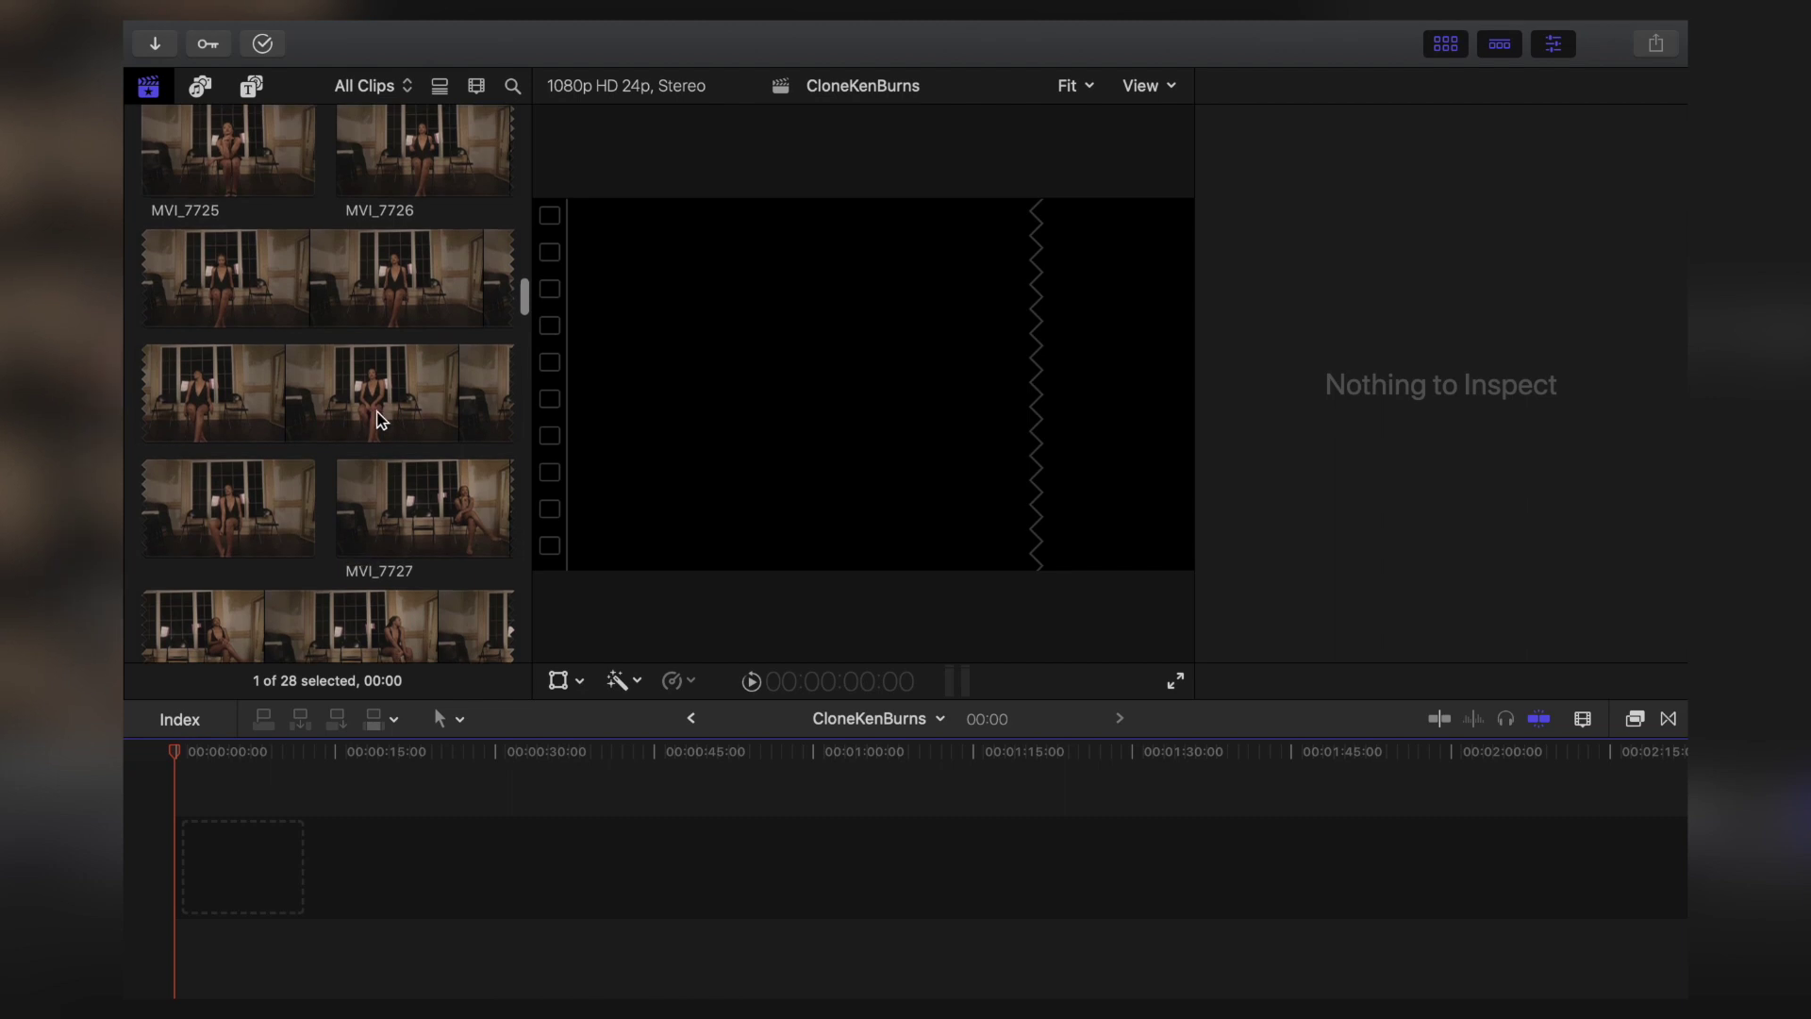
{"action": "left_click", "coordinate": [376, 405]}
{"action": "left_click", "coordinate": [1552, 43]}
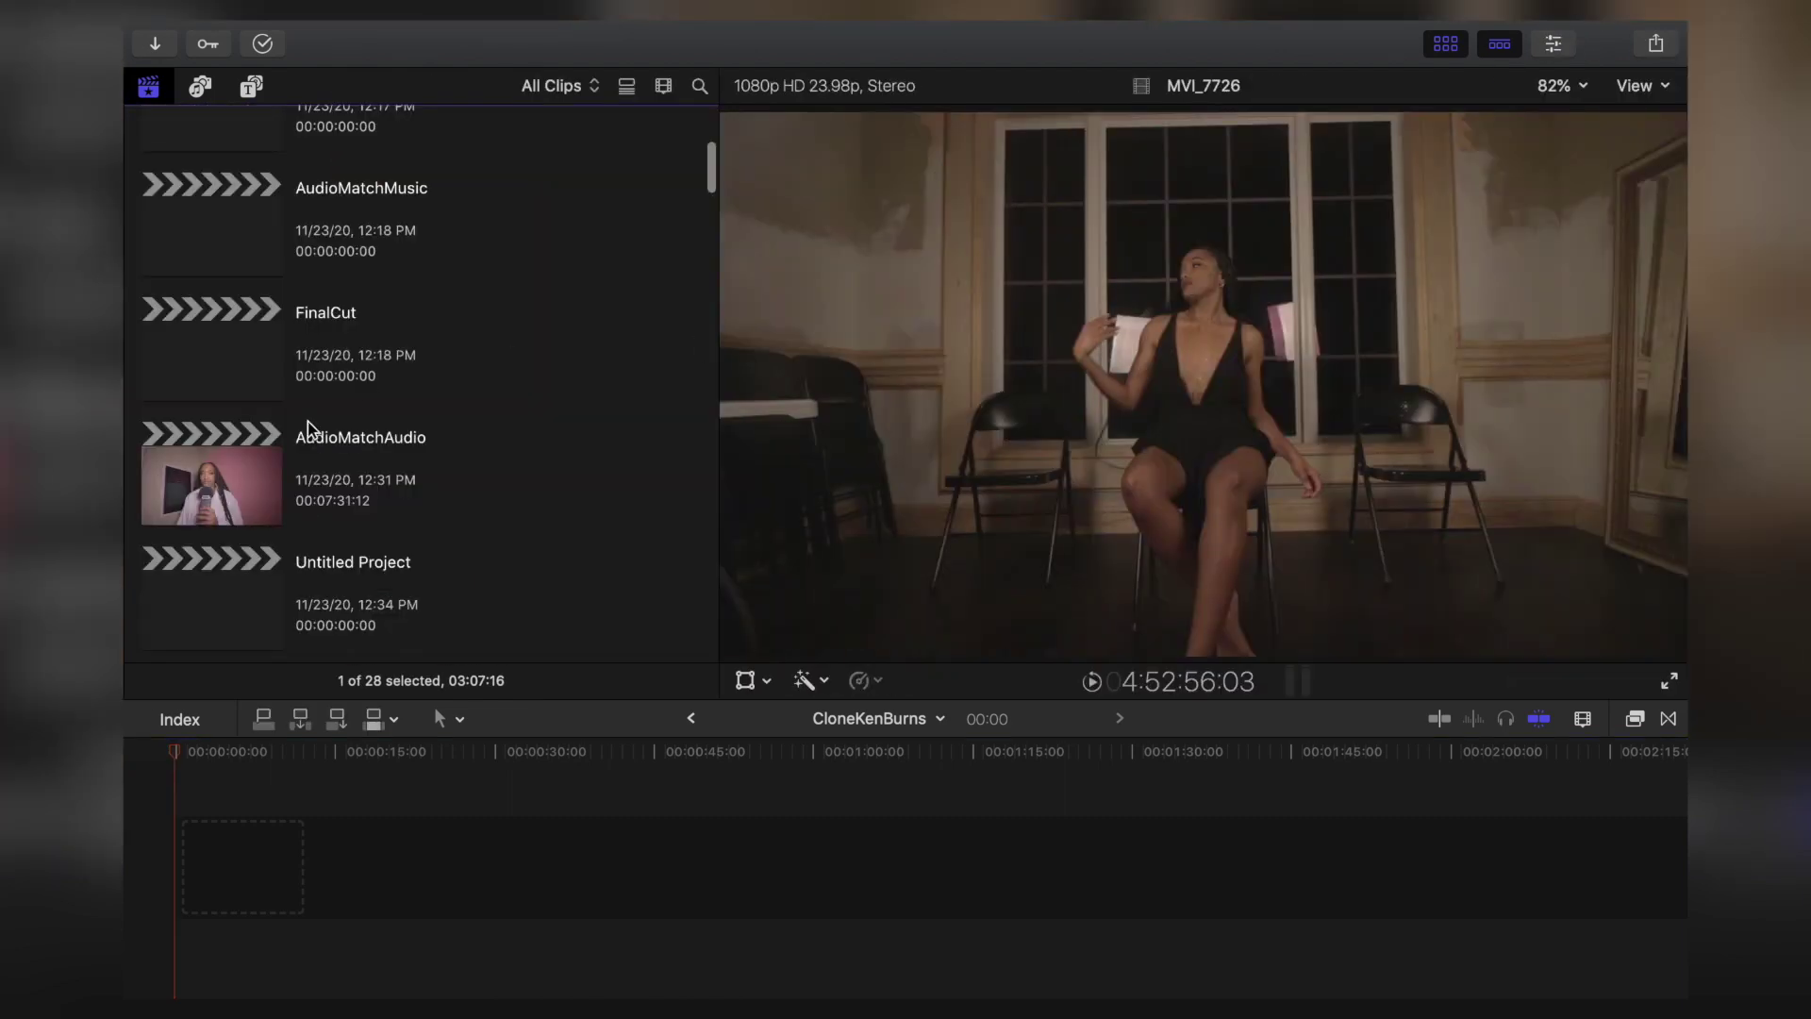
{"action": "scroll", "coordinate": [277, 445], "scroll_direction": "down", "scroll_amount": 10}
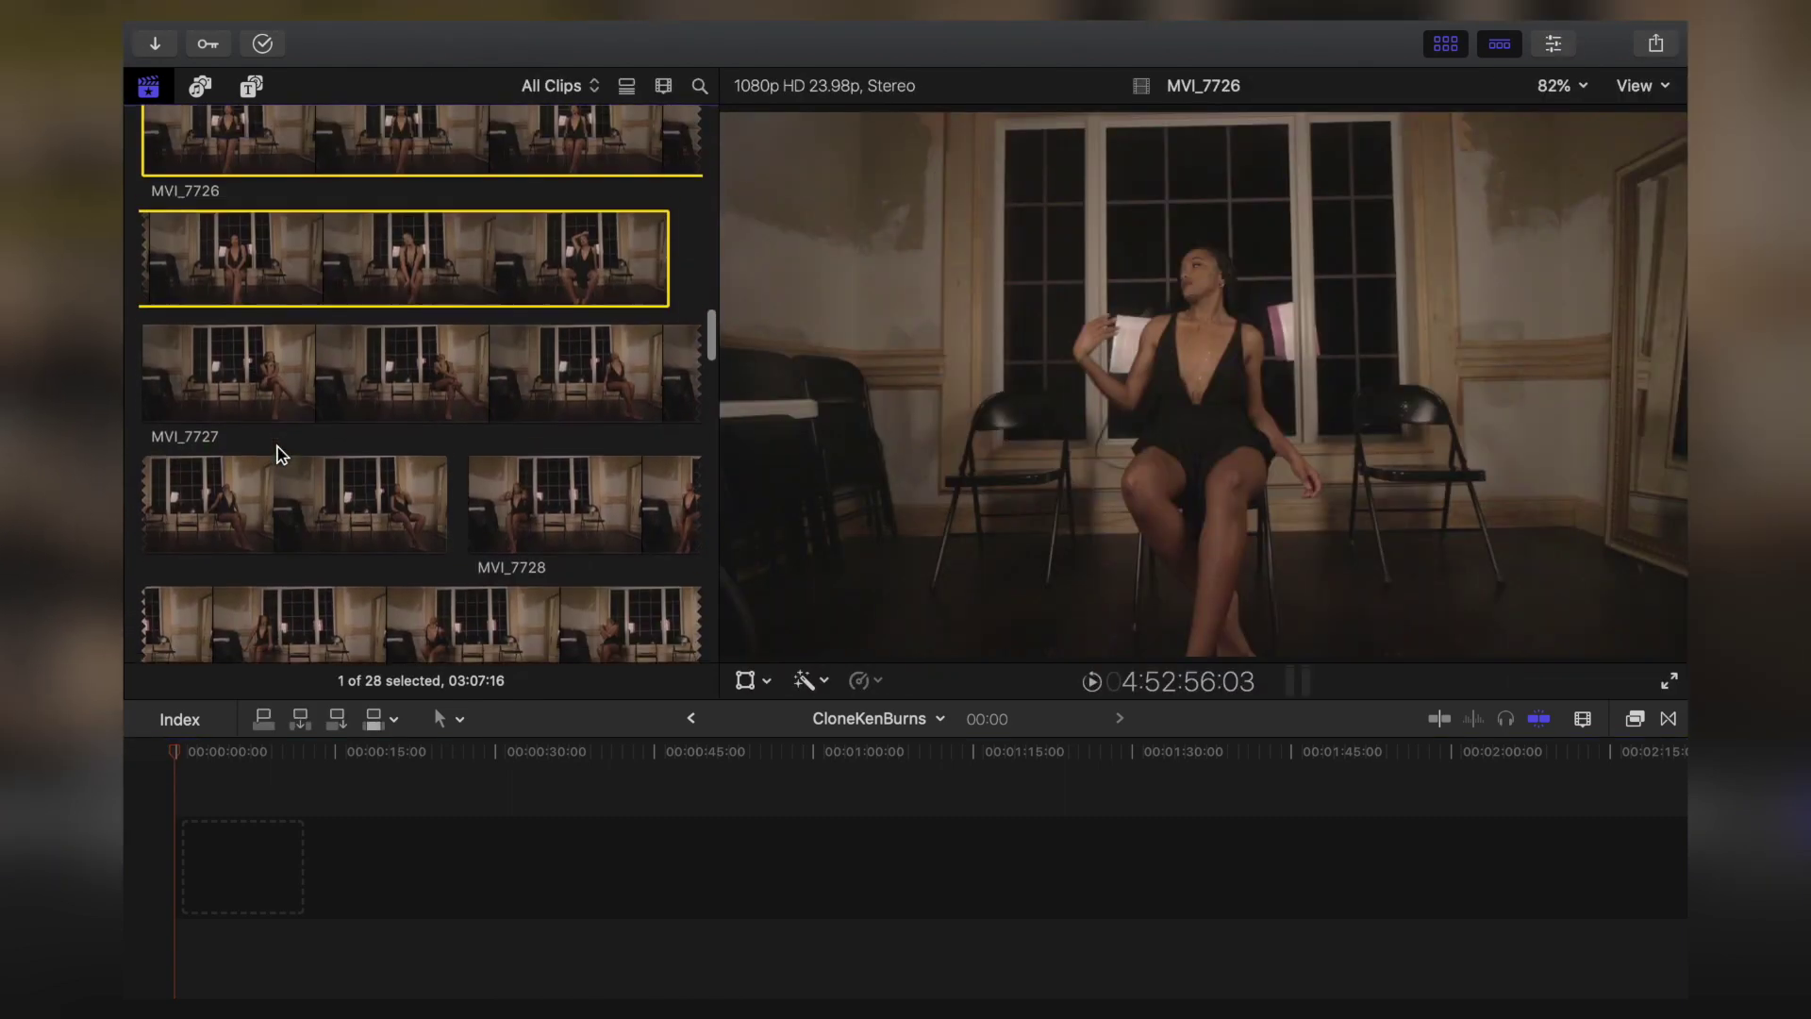
{"action": "scroll", "coordinate": [283, 462], "scroll_direction": "up", "scroll_amount": 3}
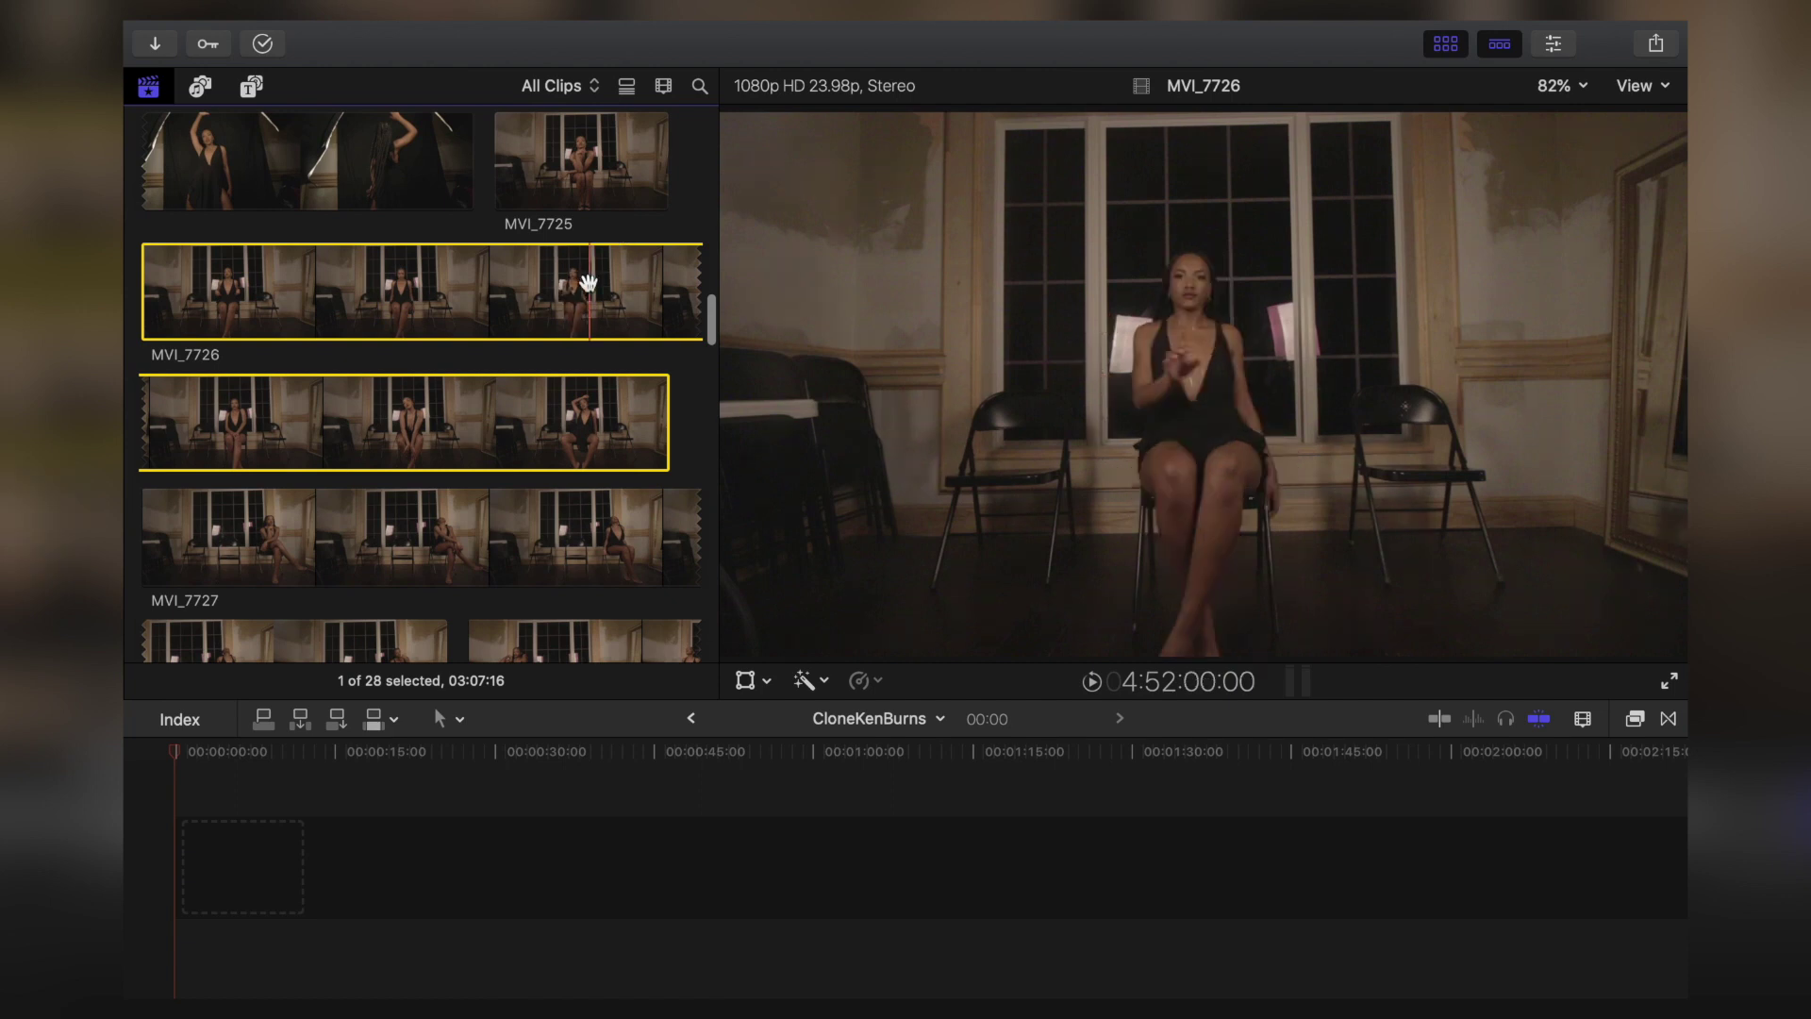
{"action": "scroll", "coordinate": [586, 280], "scroll_direction": "down", "scroll_amount": 4}
{"action": "left_click", "coordinate": [545, 338]}
{"action": "scroll", "coordinate": [545, 338], "scroll_direction": "down", "scroll_amount": 4}
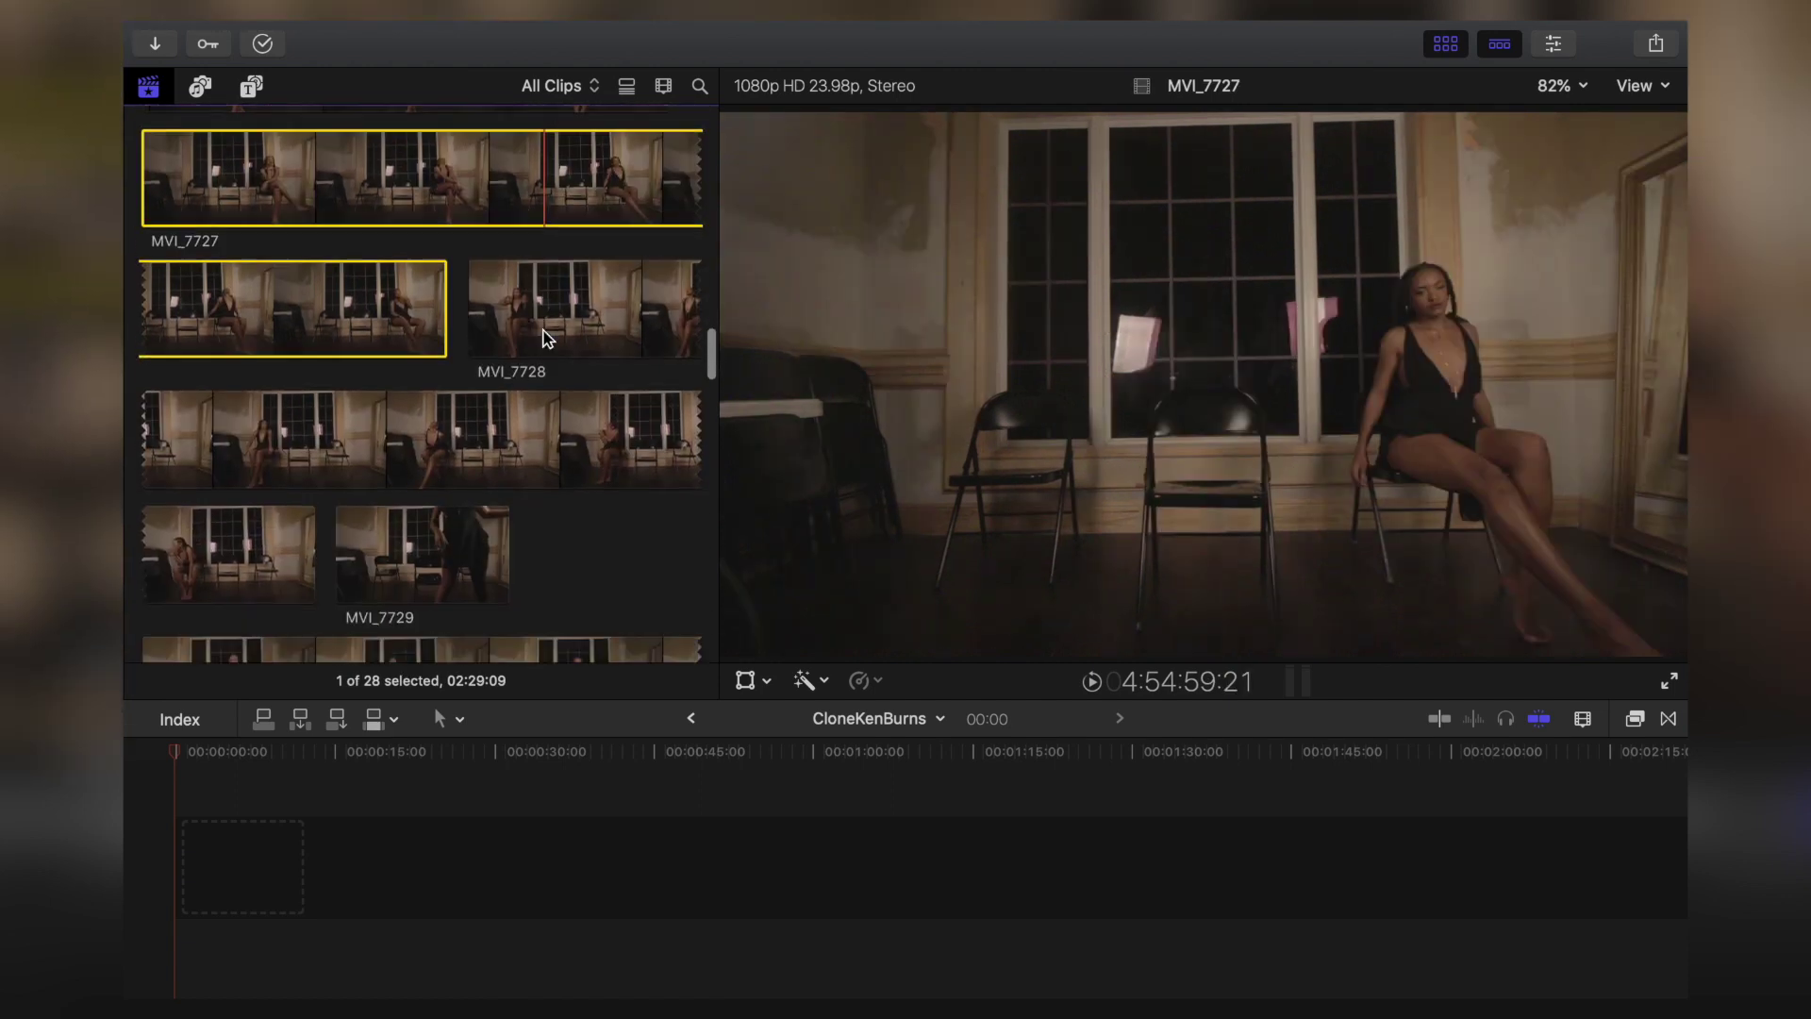
{"action": "left_click", "coordinate": [540, 429]}
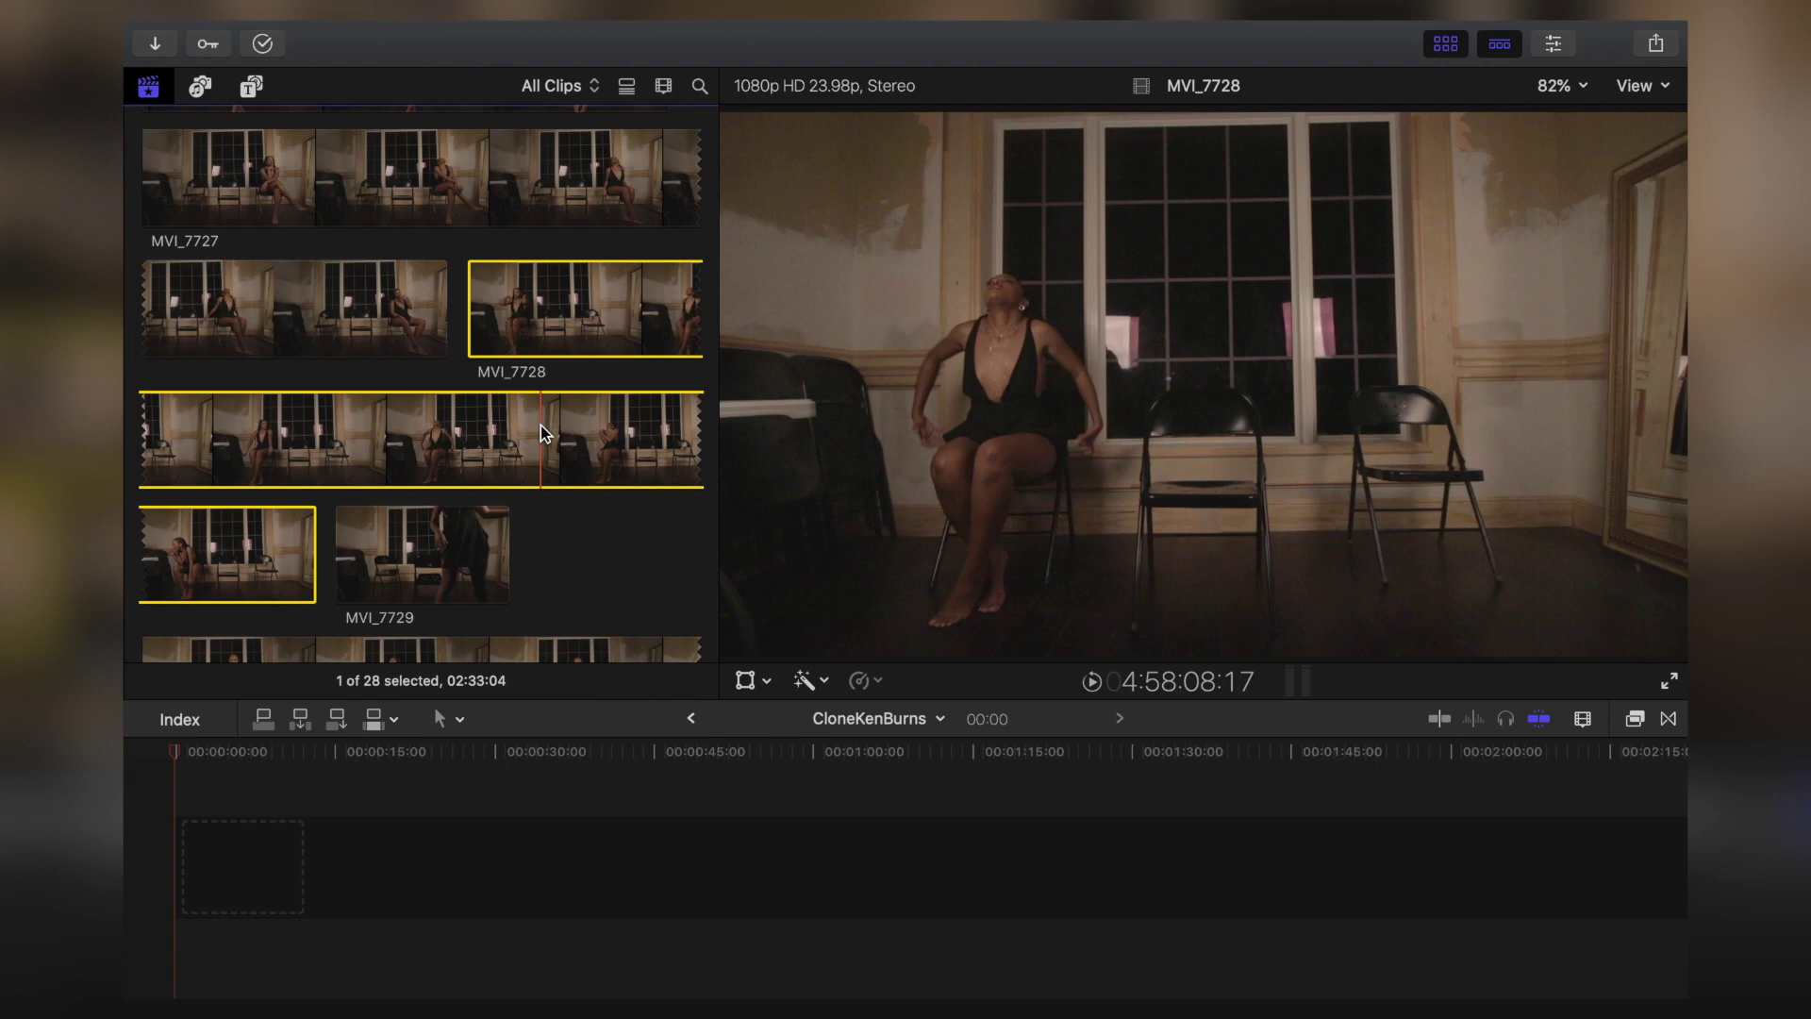
- Compare which chair the woman occupies in MVI_7726, MVI_7727 and MVI_7728 by reviewing each clip again
{"action": "scroll", "coordinate": [541, 425], "scroll_direction": "up", "scroll_amount": 3}
{"action": "left_click", "coordinate": [492, 337]}
{"action": "scroll", "coordinate": [491, 333], "scroll_direction": "up", "scroll_amount": 2}
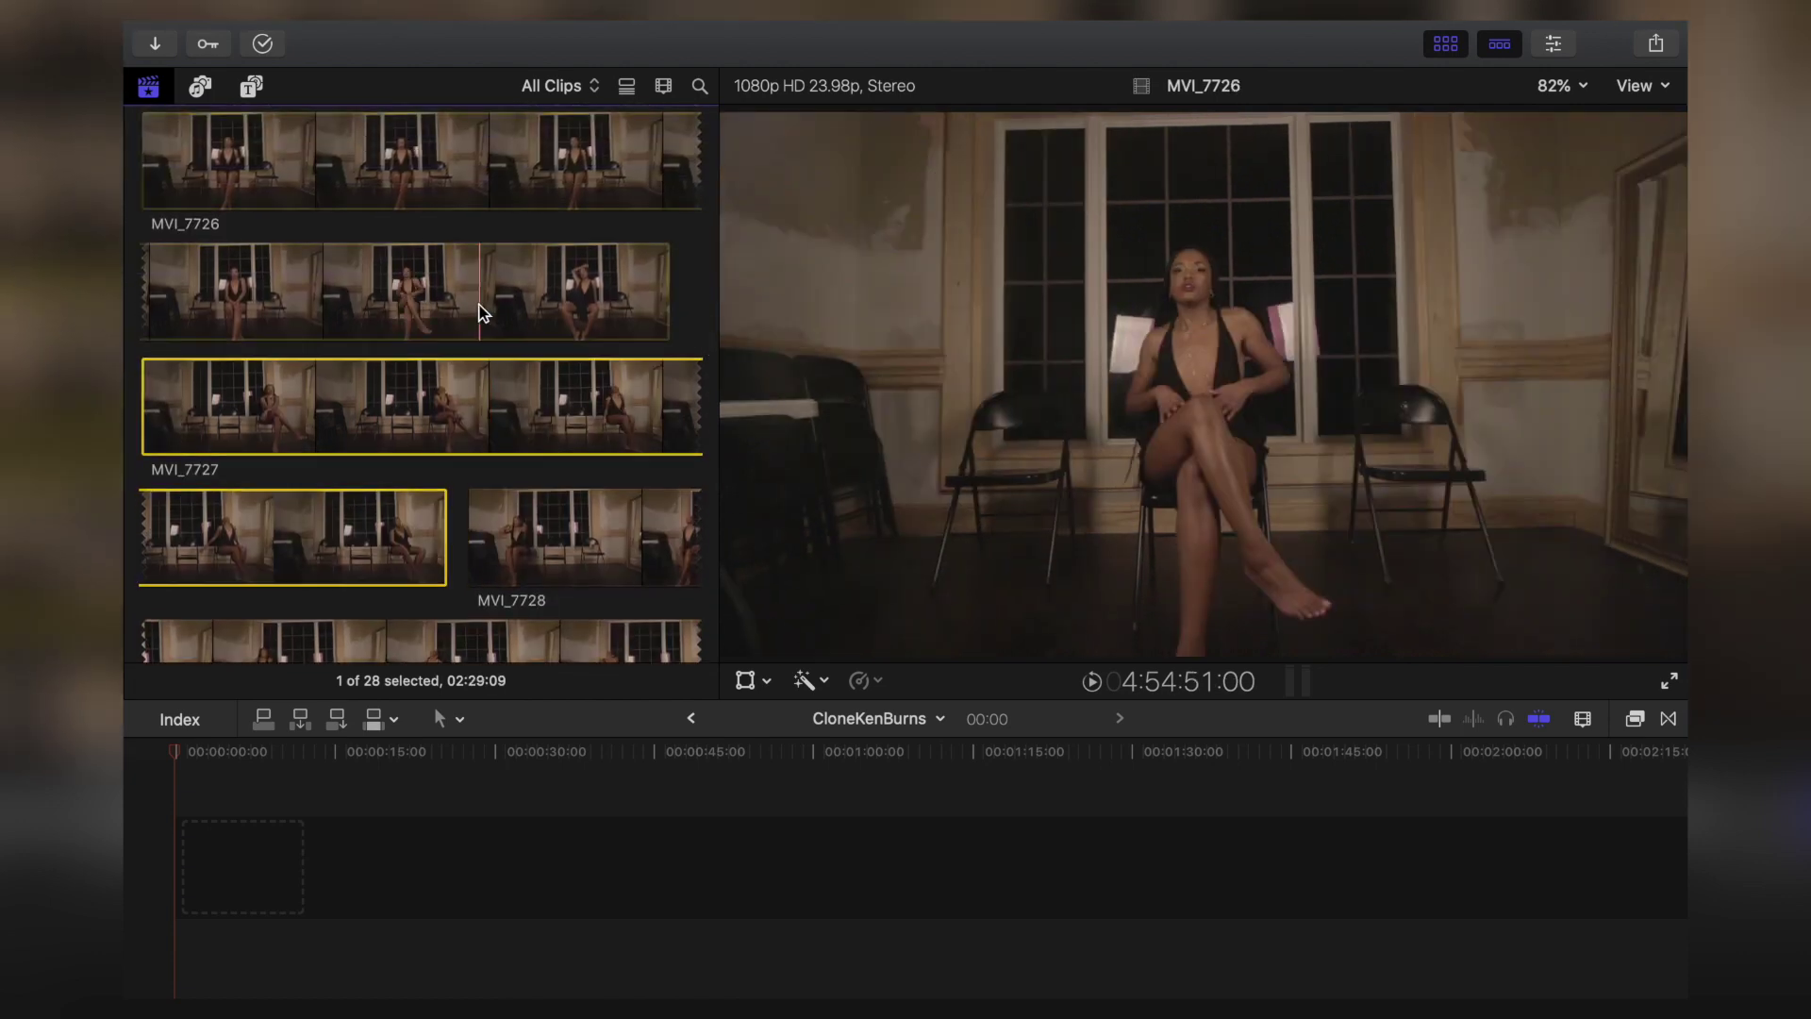
{"action": "left_click", "coordinate": [485, 306]}
{"action": "left_click", "coordinate": [549, 416]}
{"action": "left_click", "coordinate": [584, 532]}
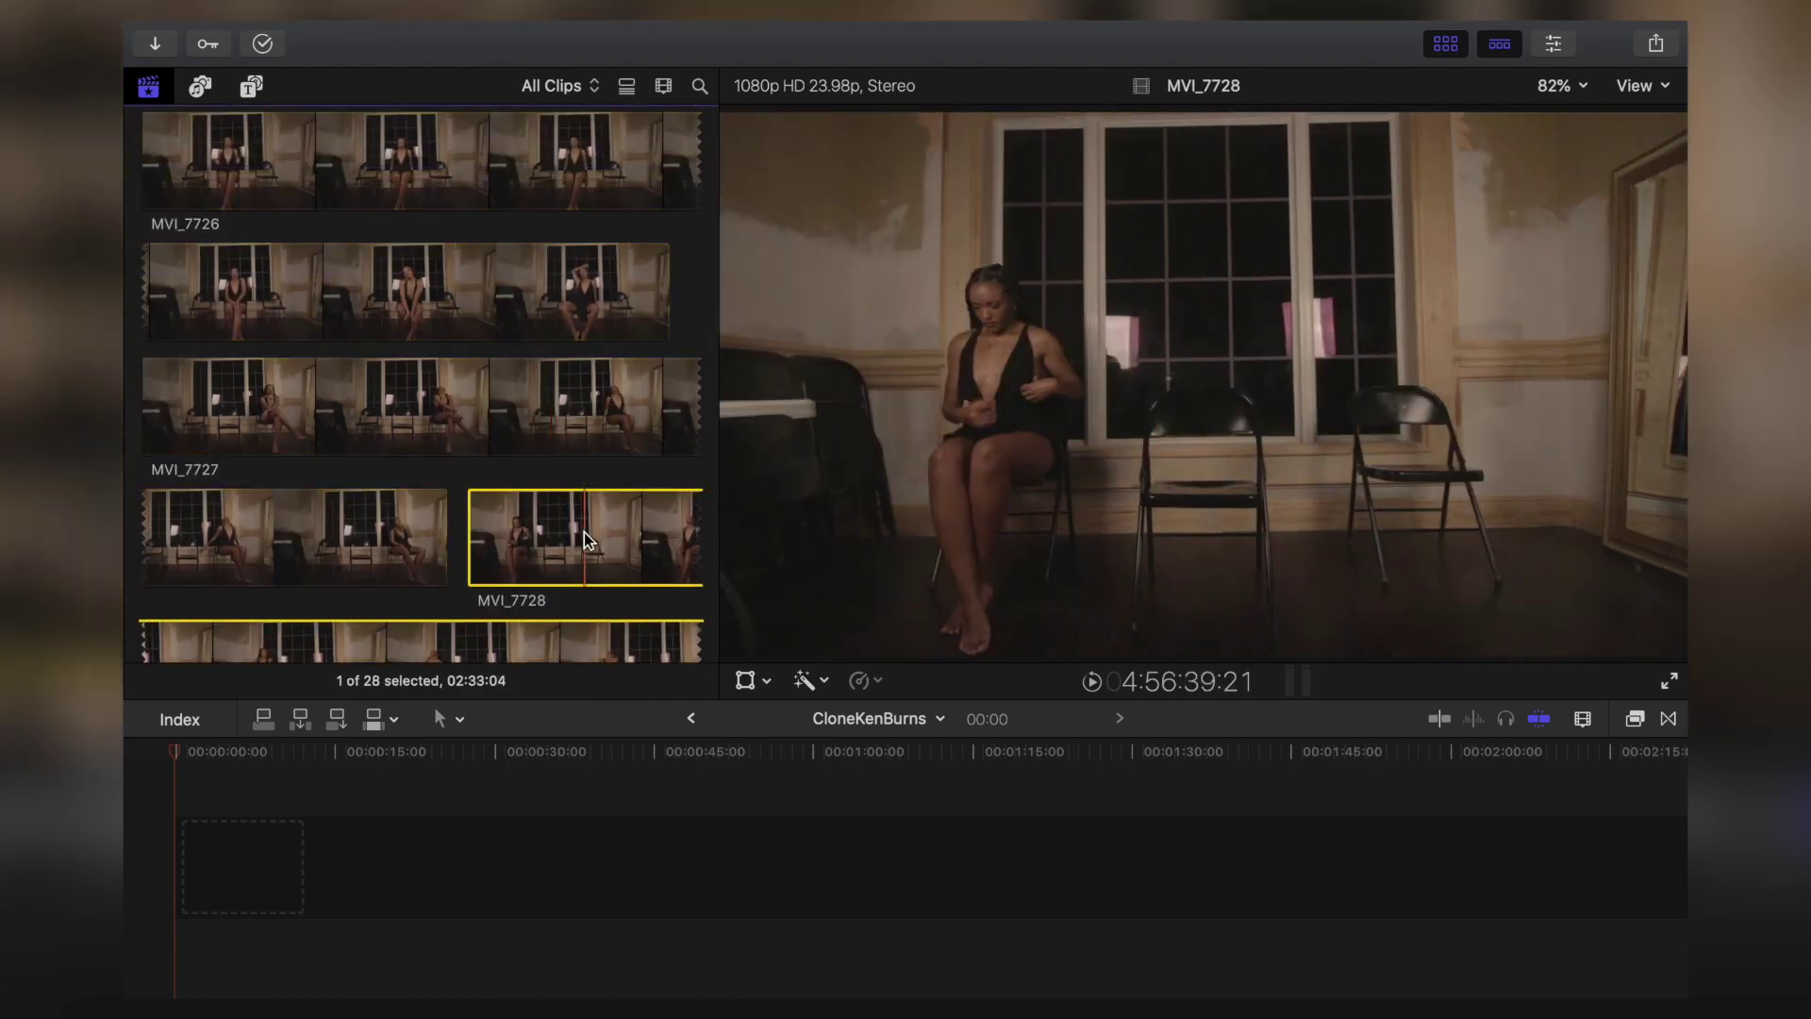
{"action": "scroll", "coordinate": [586, 535], "scroll_direction": "down", "scroll_amount": 4}
{"action": "scroll", "coordinate": [566, 368], "scroll_direction": "up", "scroll_amount": 3}
{"action": "left_click", "coordinate": [564, 363]}
{"action": "left_click", "coordinate": [523, 256]}
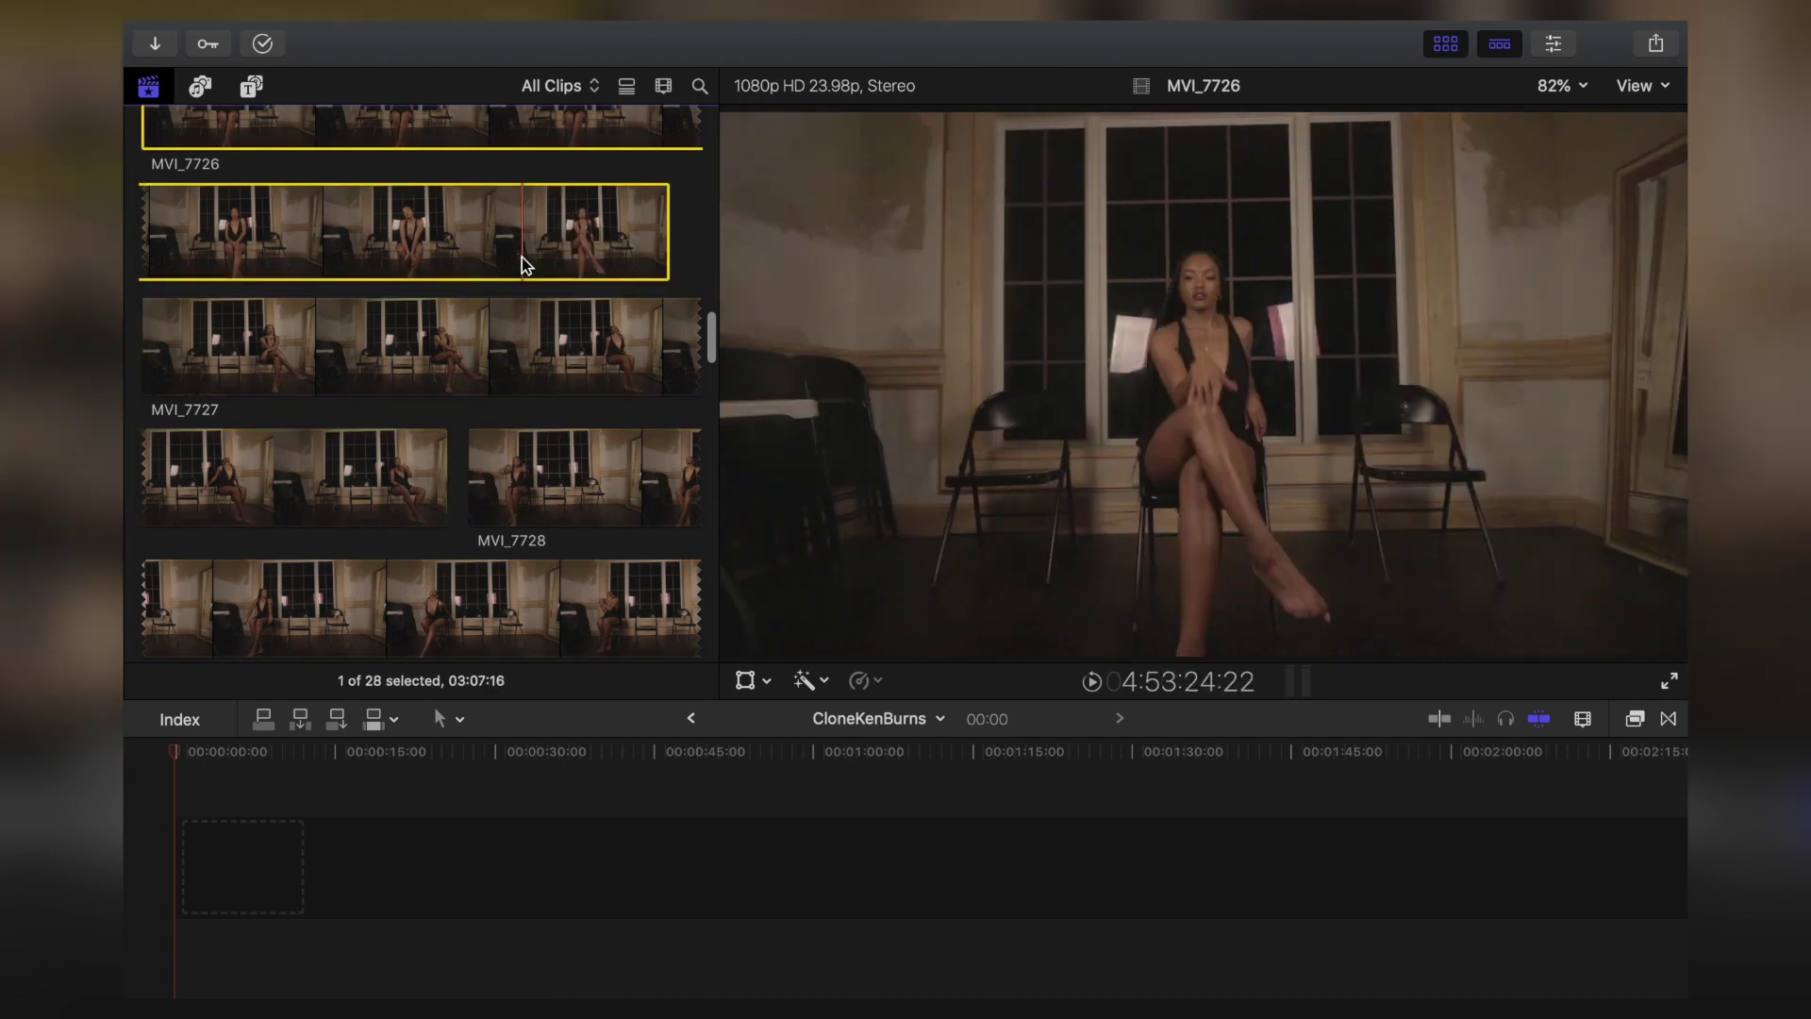
{"action": "scroll", "coordinate": [461, 410], "scroll_direction": "down", "scroll_amount": 3}
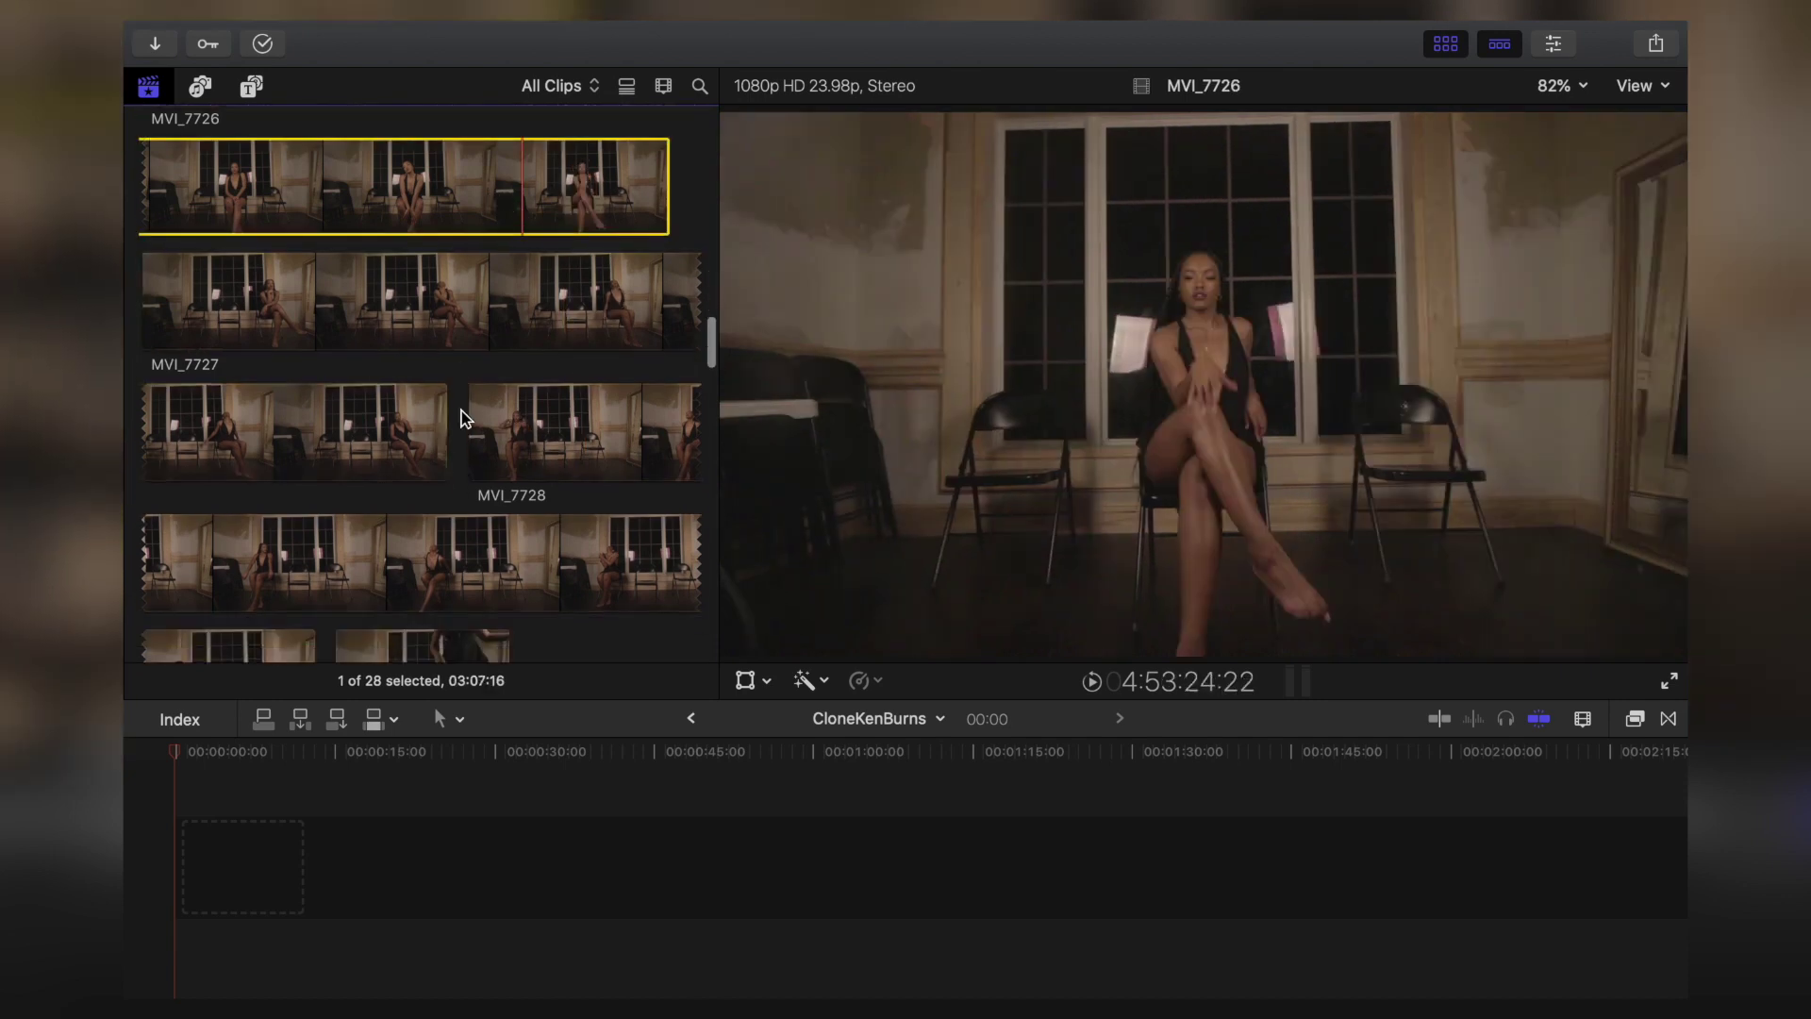
{"action": "left_click", "coordinate": [387, 370]}
- Stack the clips at the start of the CloneKenBurns timeline, with MVI_7728 at the base, MVI_7727 above it and MVI_7726 on top
{"action": "left_click", "coordinate": [449, 496]}
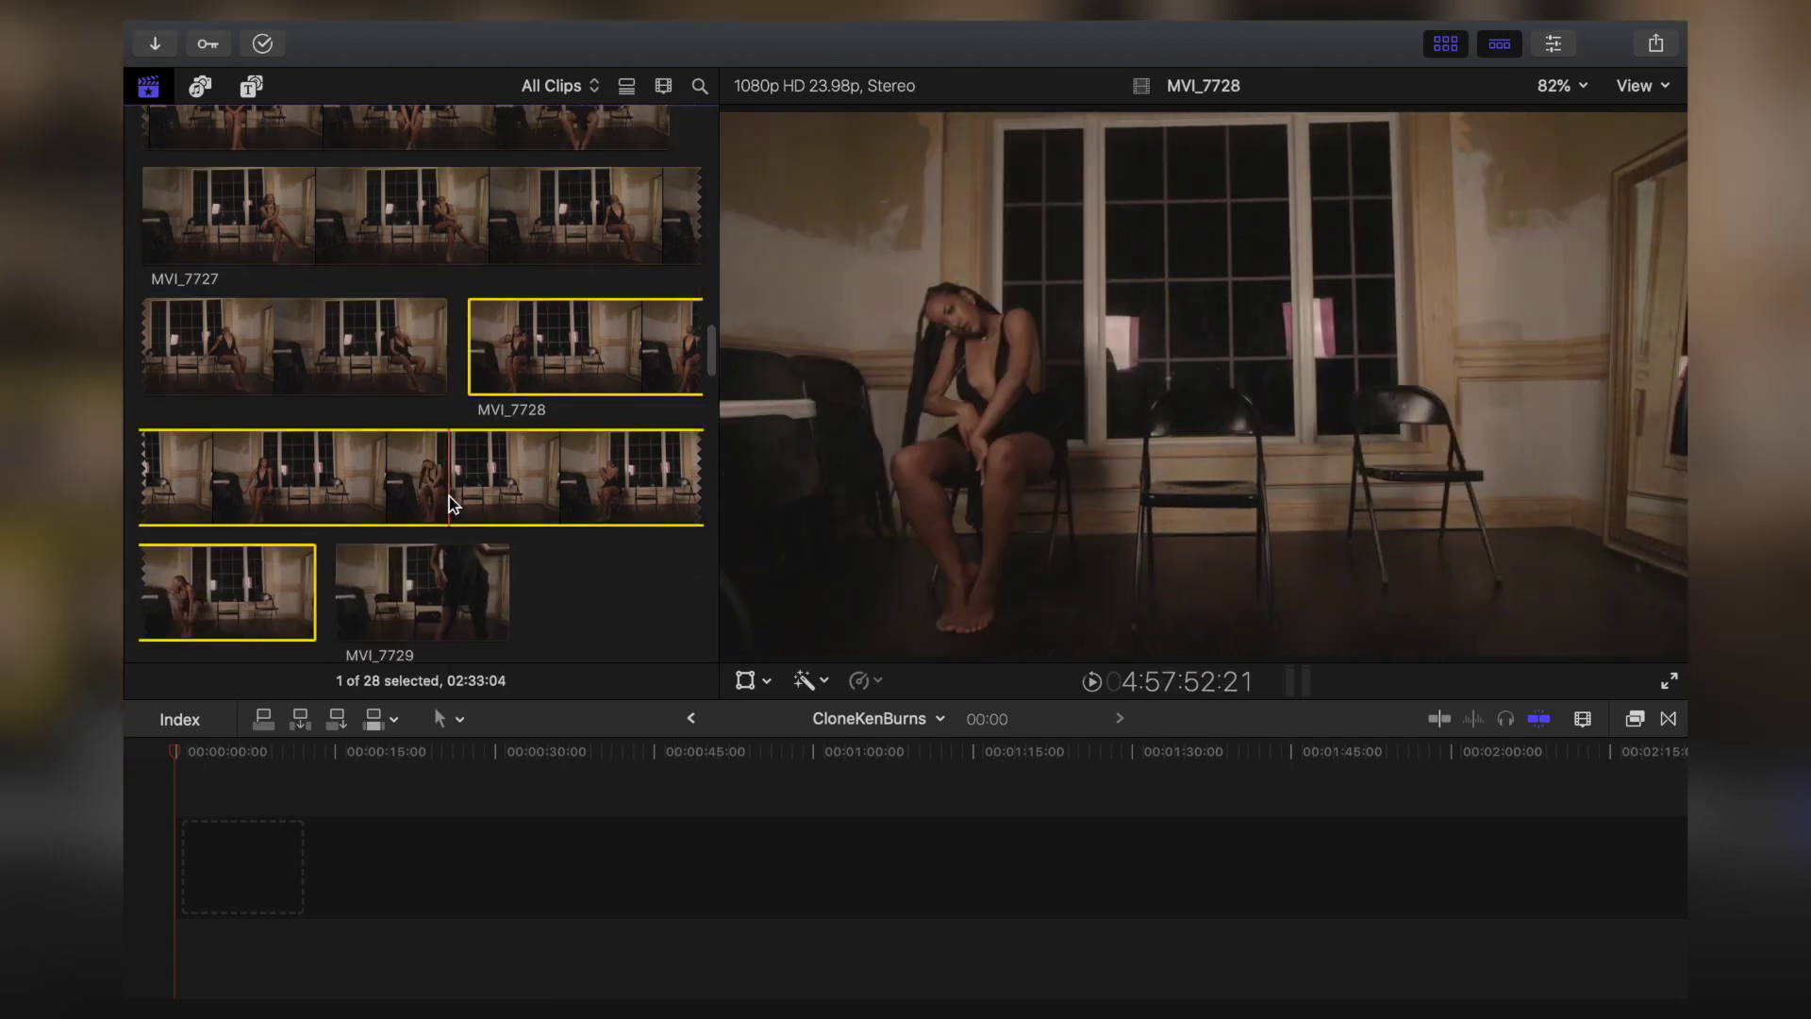
{"action": "left_click_drag", "start_coordinate": [449, 496], "coordinate": [399, 883]}
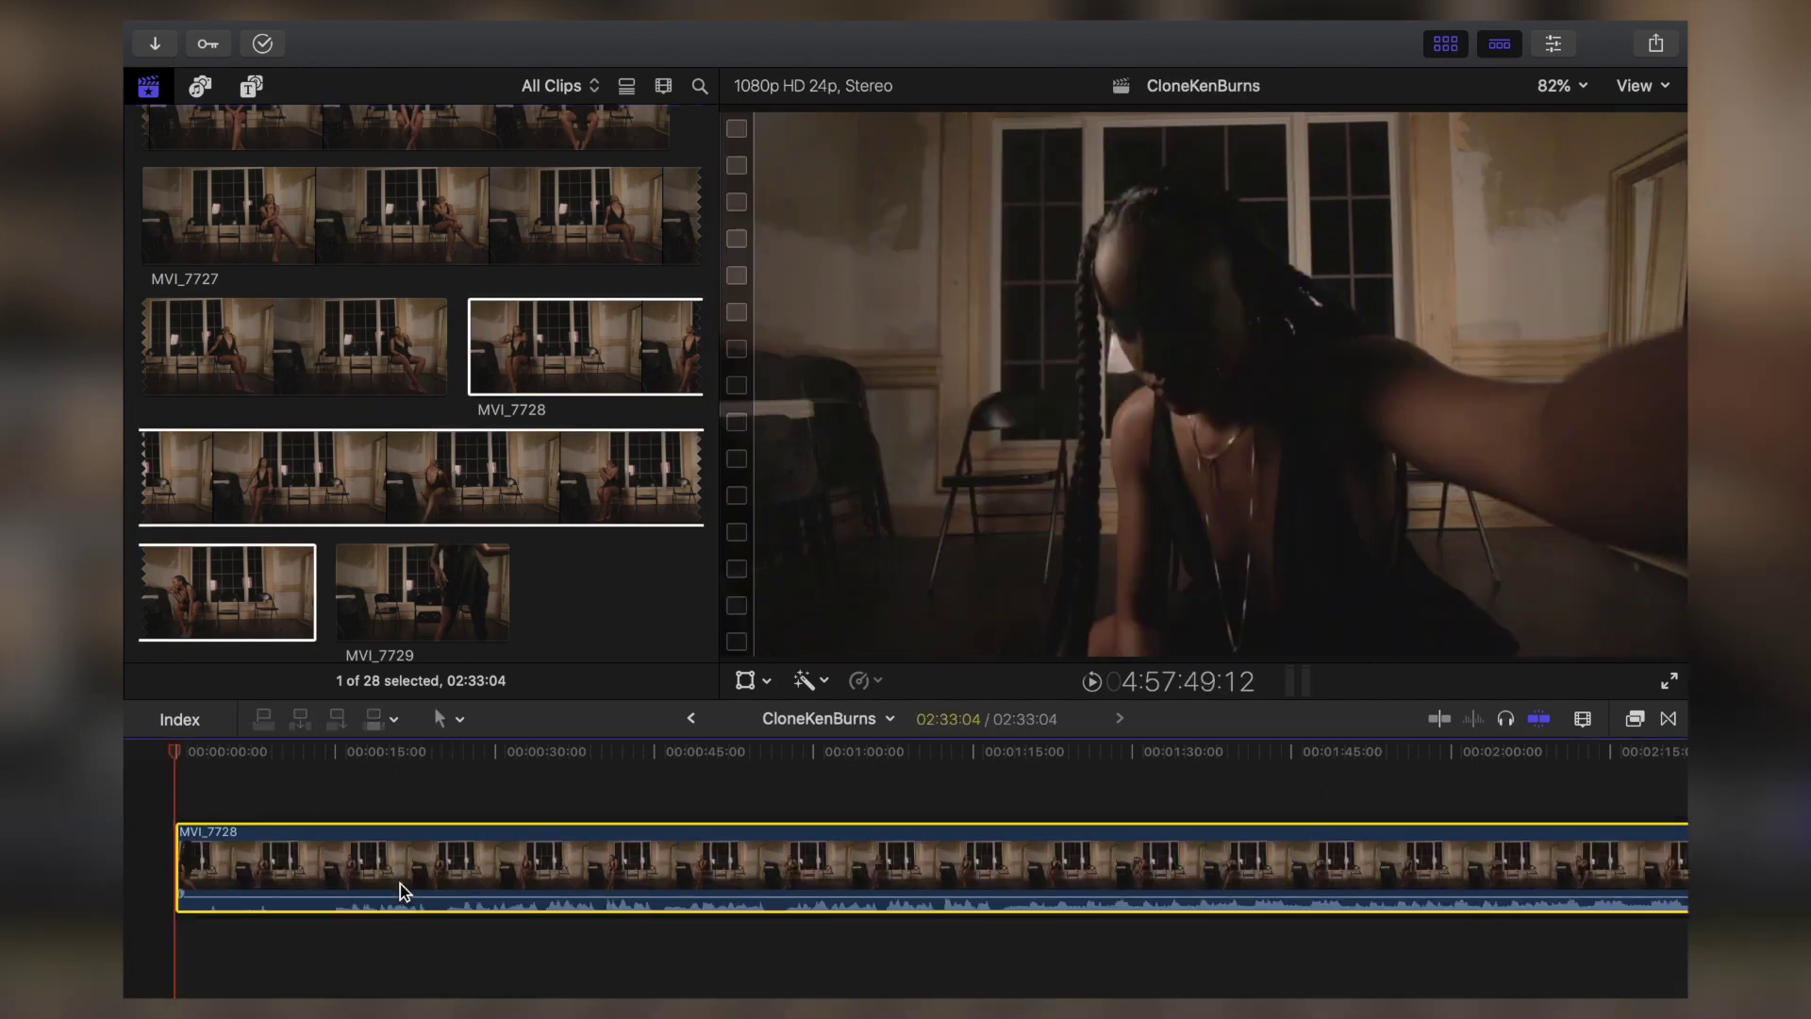
{"action": "left_click_drag", "start_coordinate": [351, 383], "coordinate": [173, 794]}
{"action": "scroll", "coordinate": [439, 344], "scroll_direction": "up", "scroll_amount": 3}
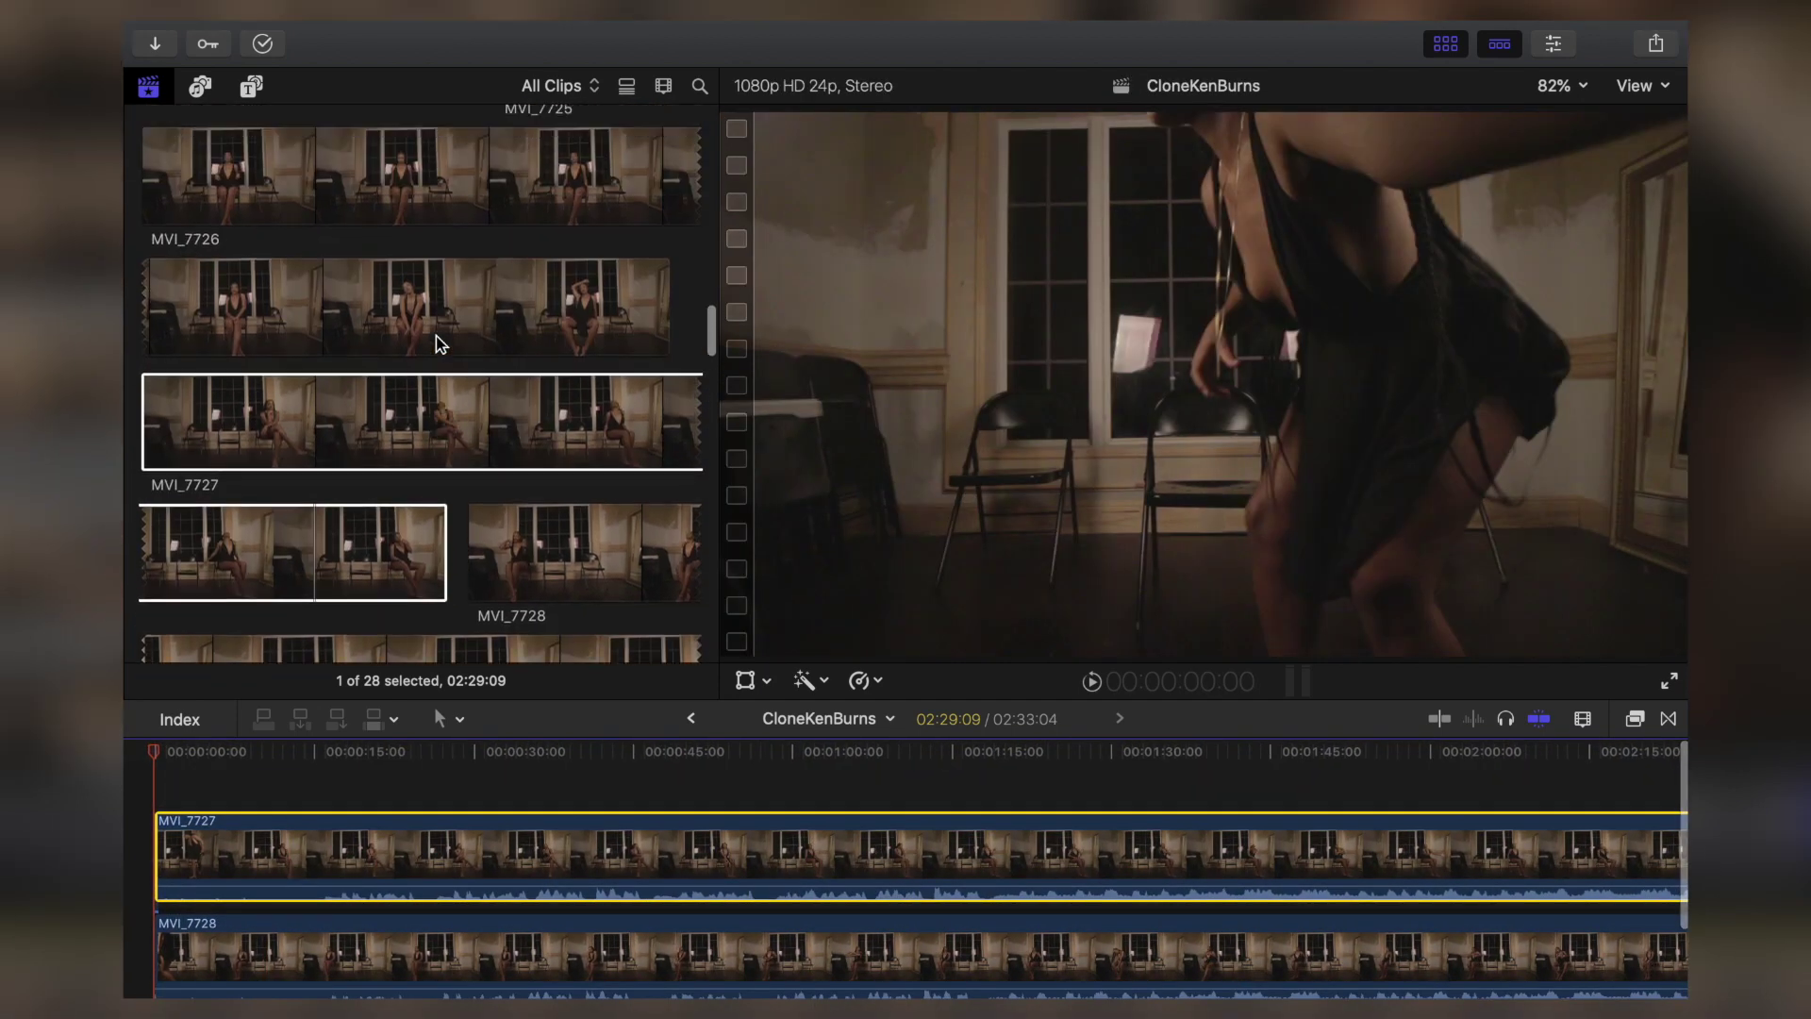
{"action": "left_click_drag", "start_coordinate": [434, 334], "coordinate": [151, 766]}
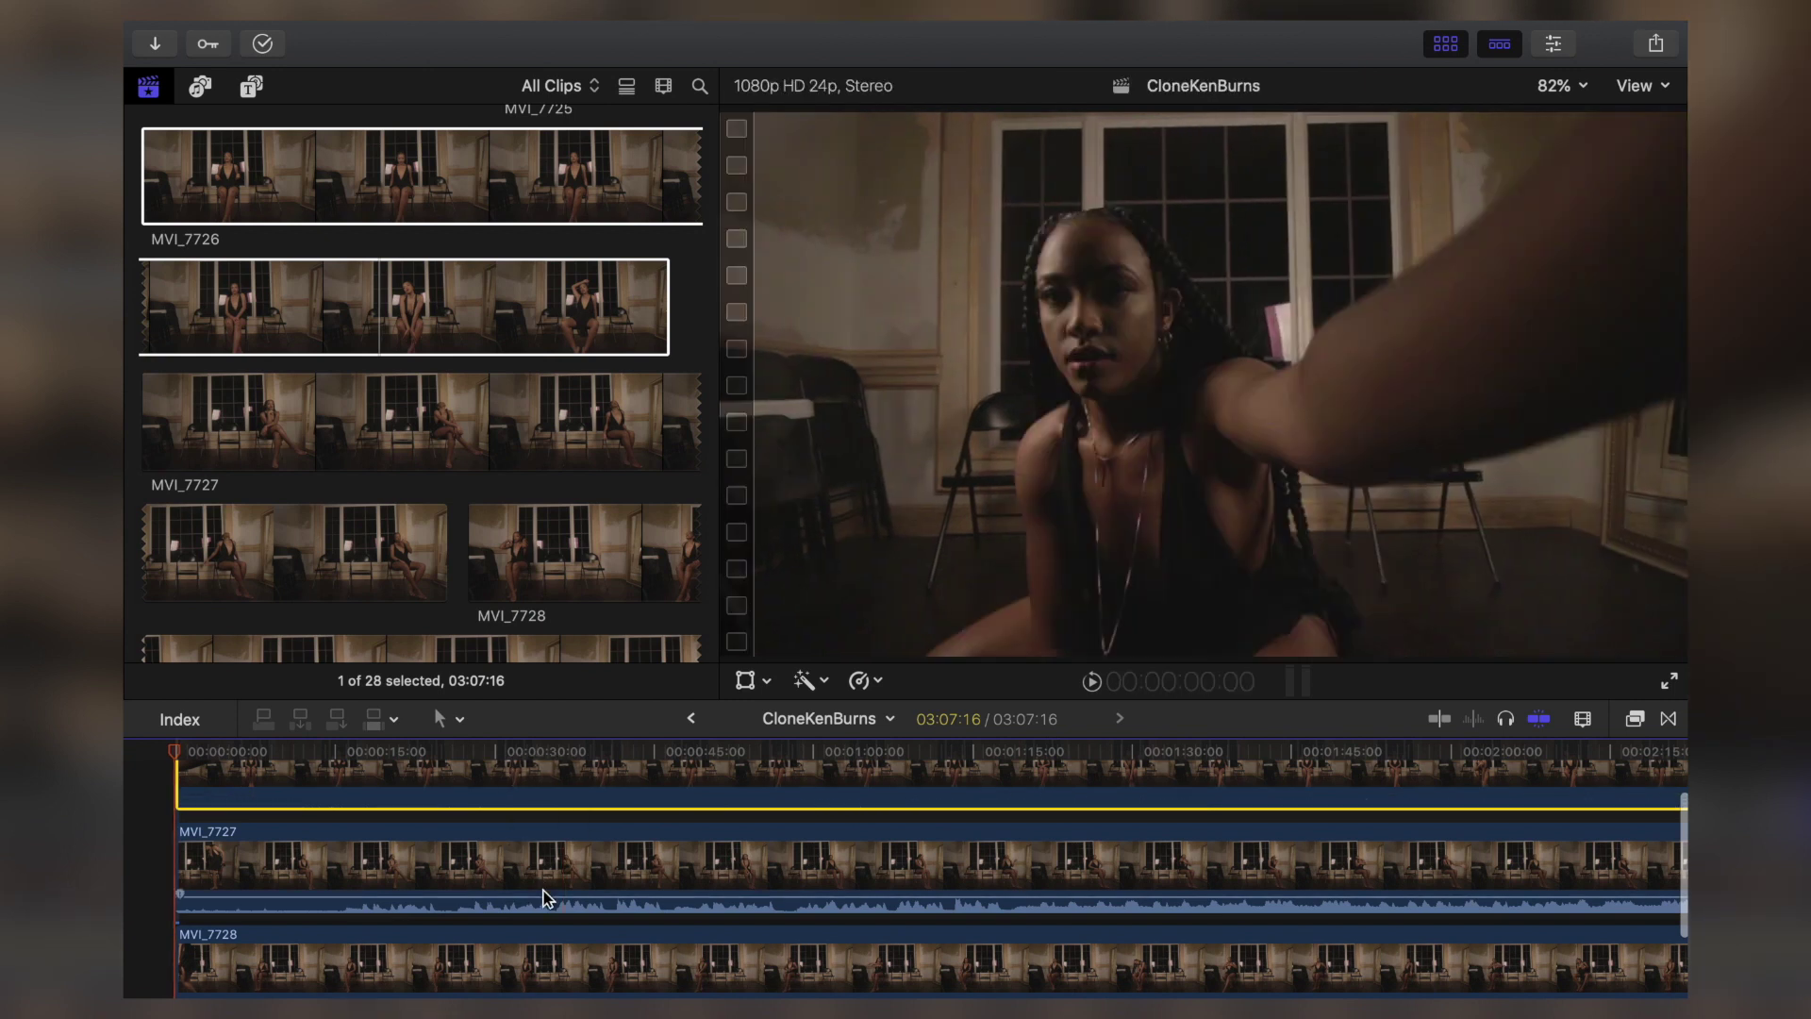
- Silence the audio of the stacked MVI_7726, MVI_7727 and MVI_7728 clips
{"action": "scroll", "coordinate": [543, 929], "scroll_direction": "down", "scroll_amount": 3}
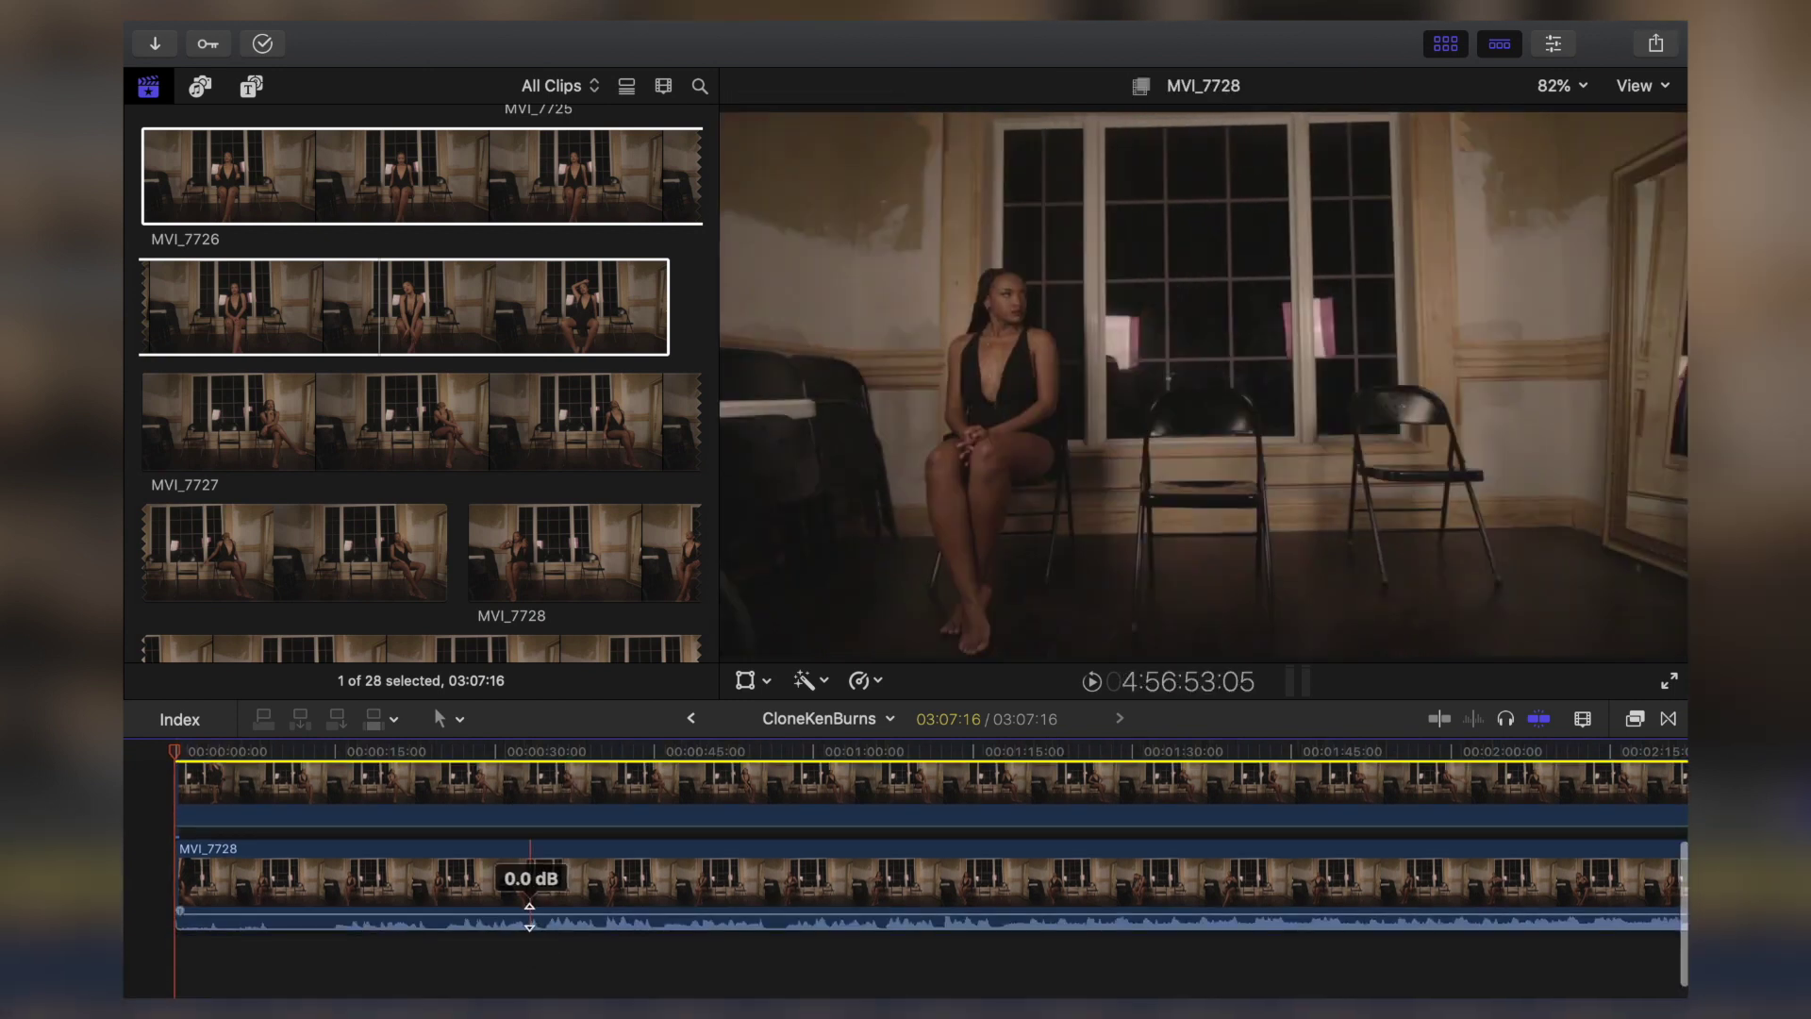
{"action": "left_click", "coordinate": [529, 913]}
{"action": "scroll", "coordinate": [525, 923], "scroll_direction": "up", "scroll_amount": 3}
{"action": "scroll", "coordinate": [242, 857], "scroll_direction": "left", "scroll_amount": 3}
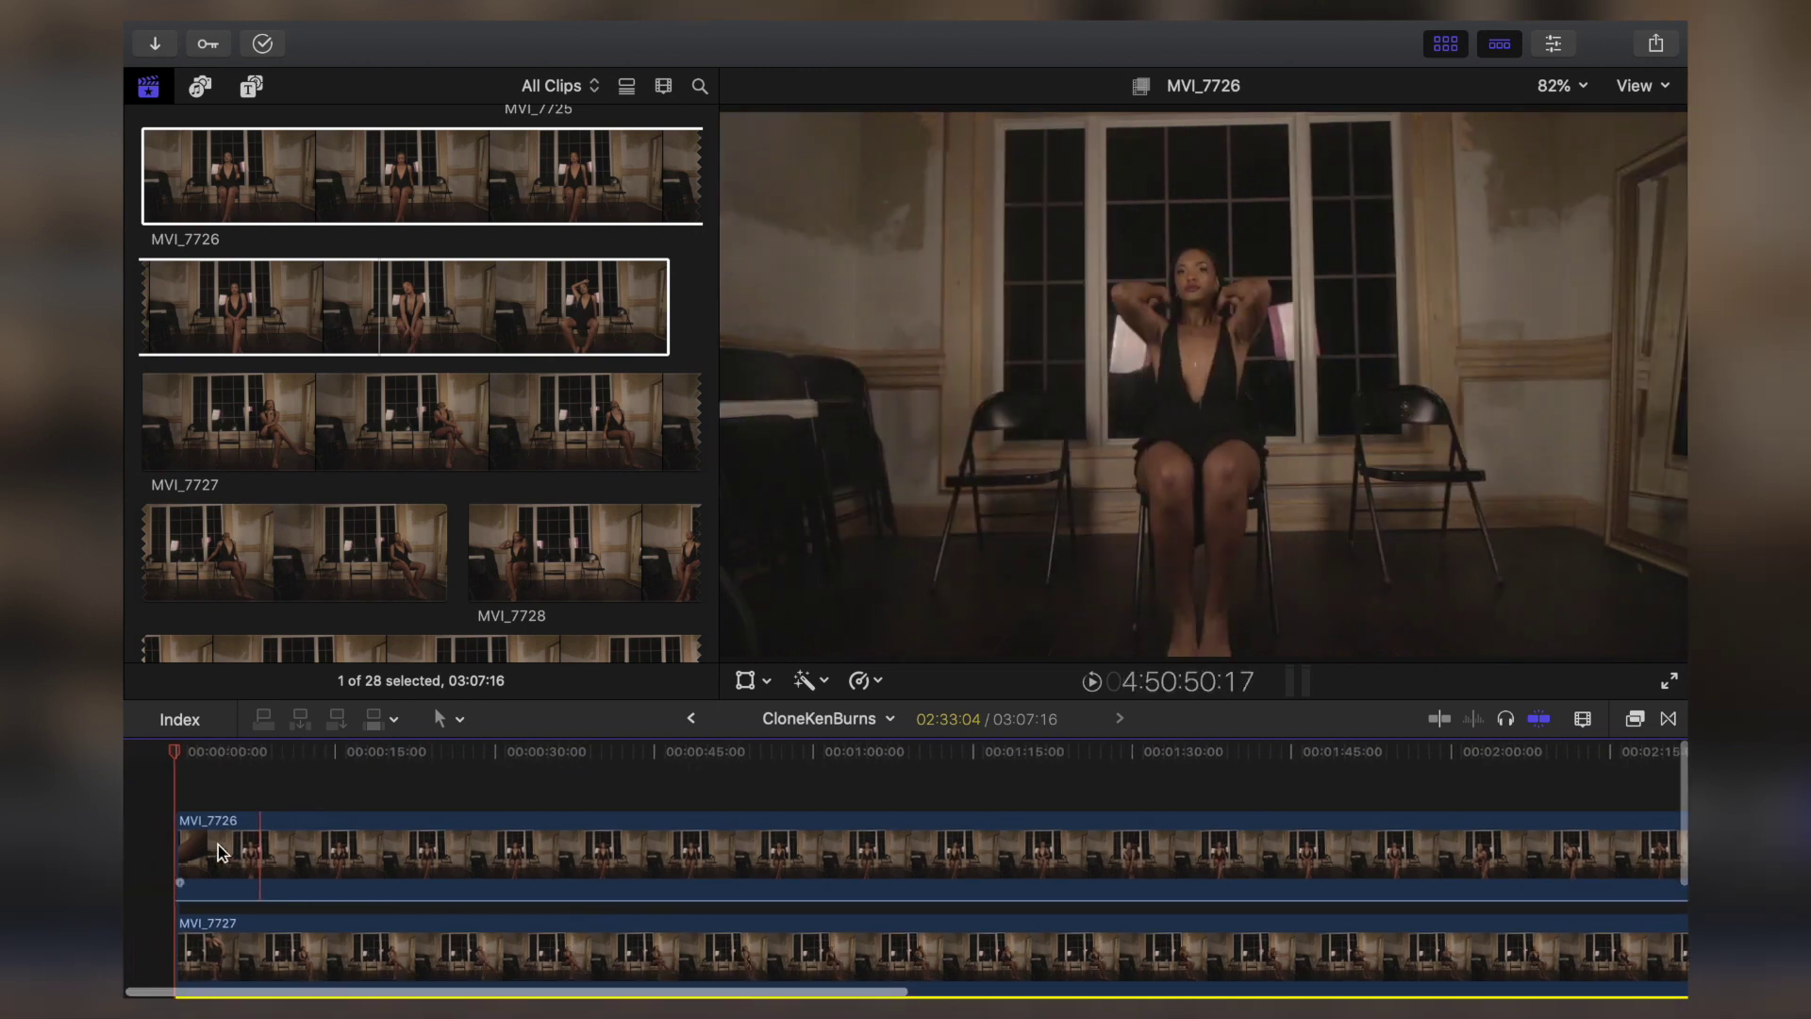
- Trim about 12 seconds off the start of MVI_7726, MVI_7727 and MVI_7728, keeping all three aligned at the timeline start
{"action": "left_click_drag", "start_coordinate": [188, 836], "coordinate": [314, 839]}
{"action": "scroll", "coordinate": [437, 861], "scroll_direction": "down", "scroll_amount": 2}
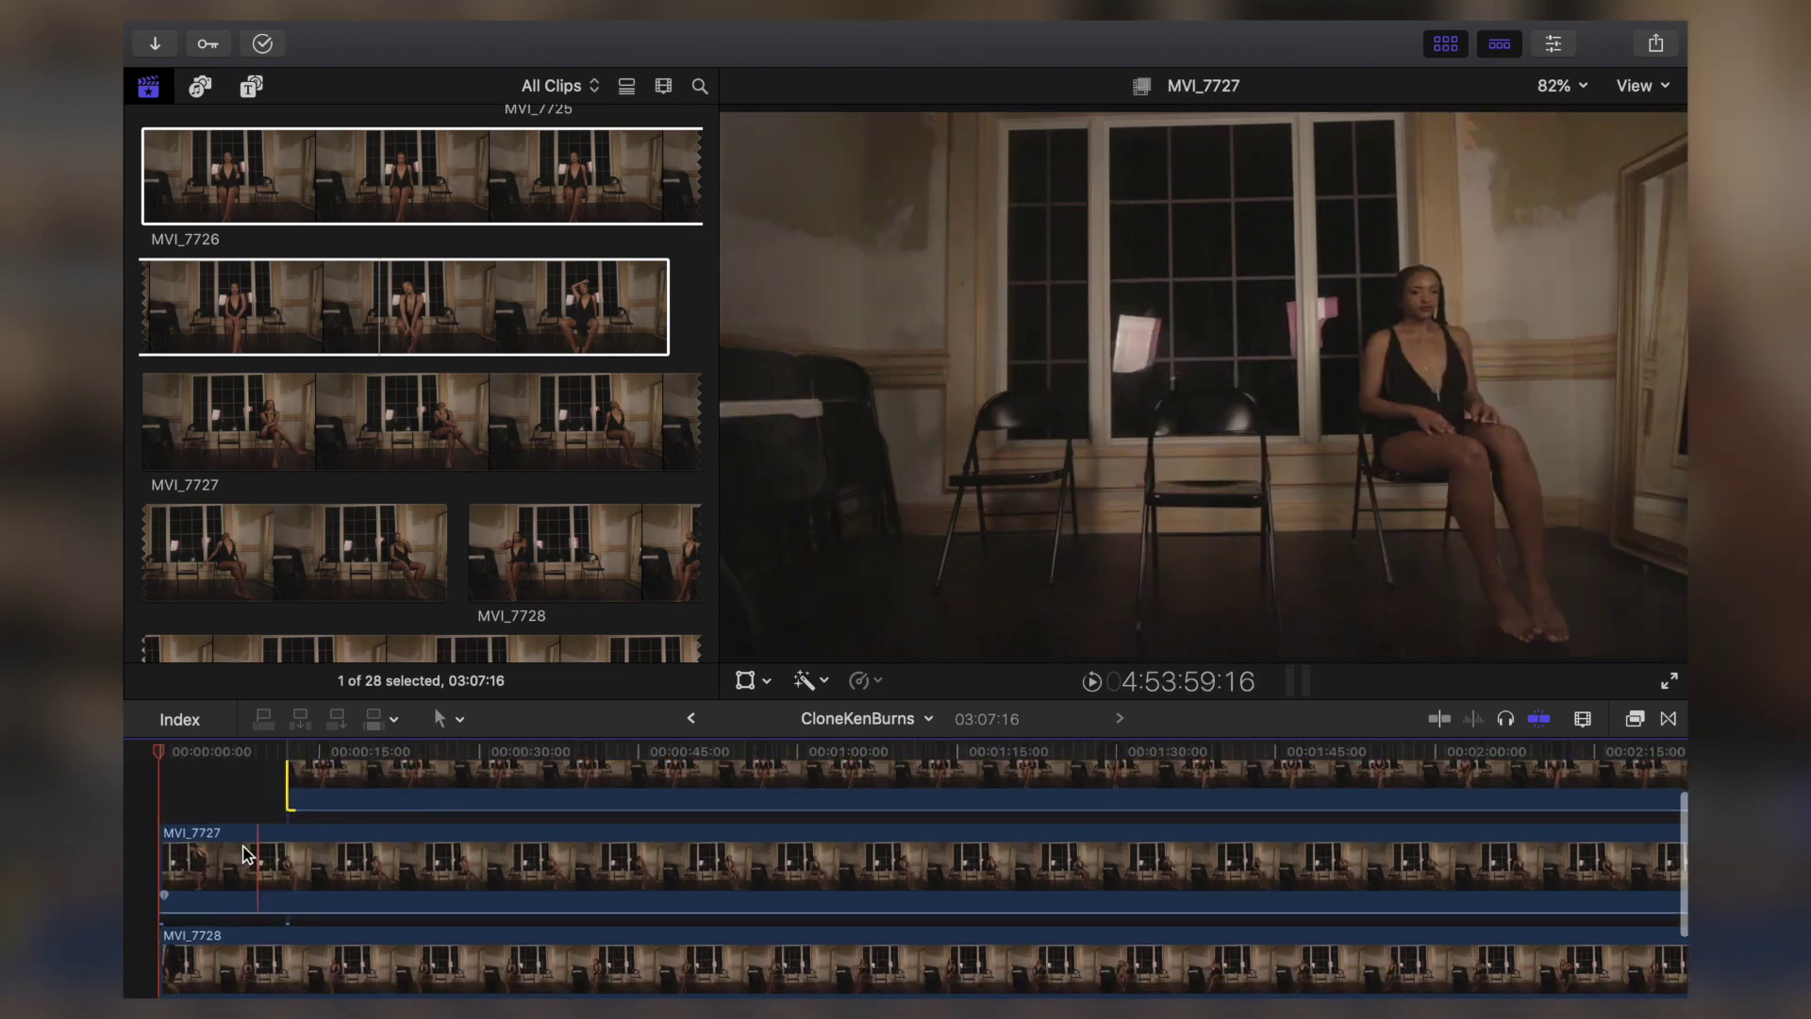
{"action": "left_click_drag", "start_coordinate": [172, 852], "coordinate": [289, 852]}
{"action": "scroll", "coordinate": [289, 852], "scroll_direction": "down", "scroll_amount": 2}
{"action": "left_click_drag", "start_coordinate": [170, 848], "coordinate": [300, 847]}
{"action": "key", "text": "e"}
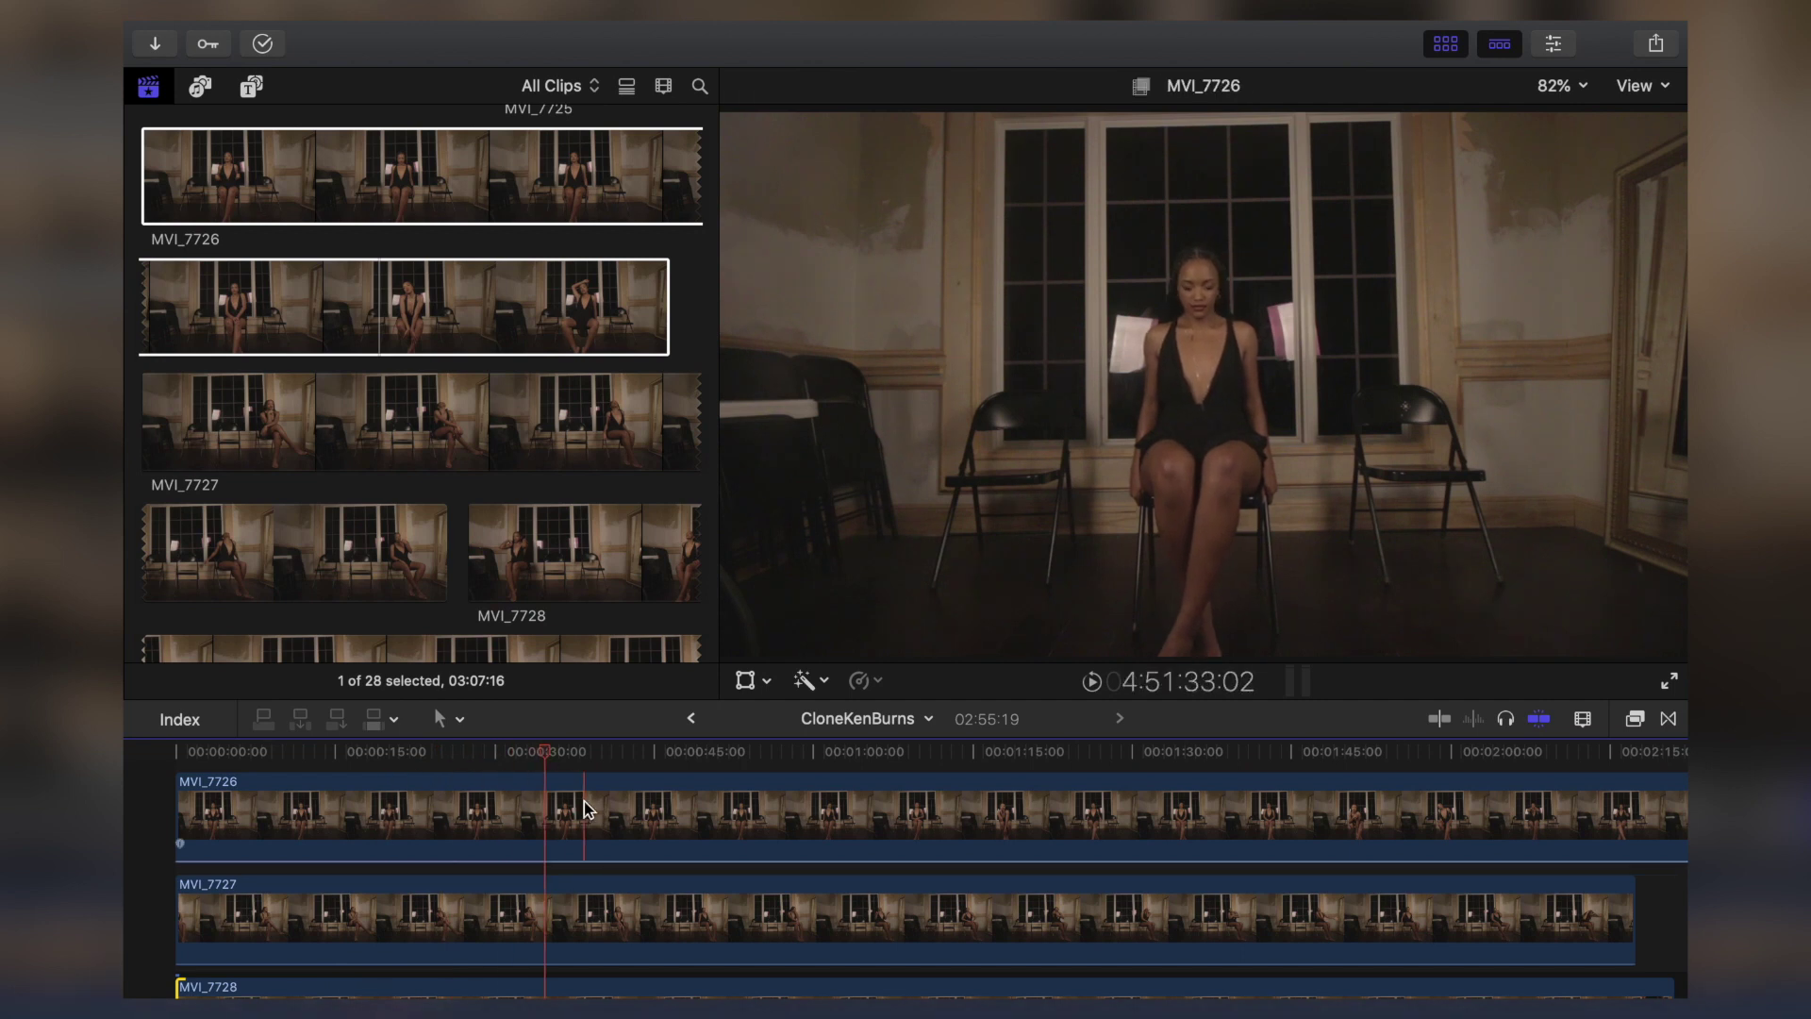
- Hide the browser and set the viewer zoom to 50% to leave space around the frame
{"action": "left_click", "coordinate": [1442, 47]}
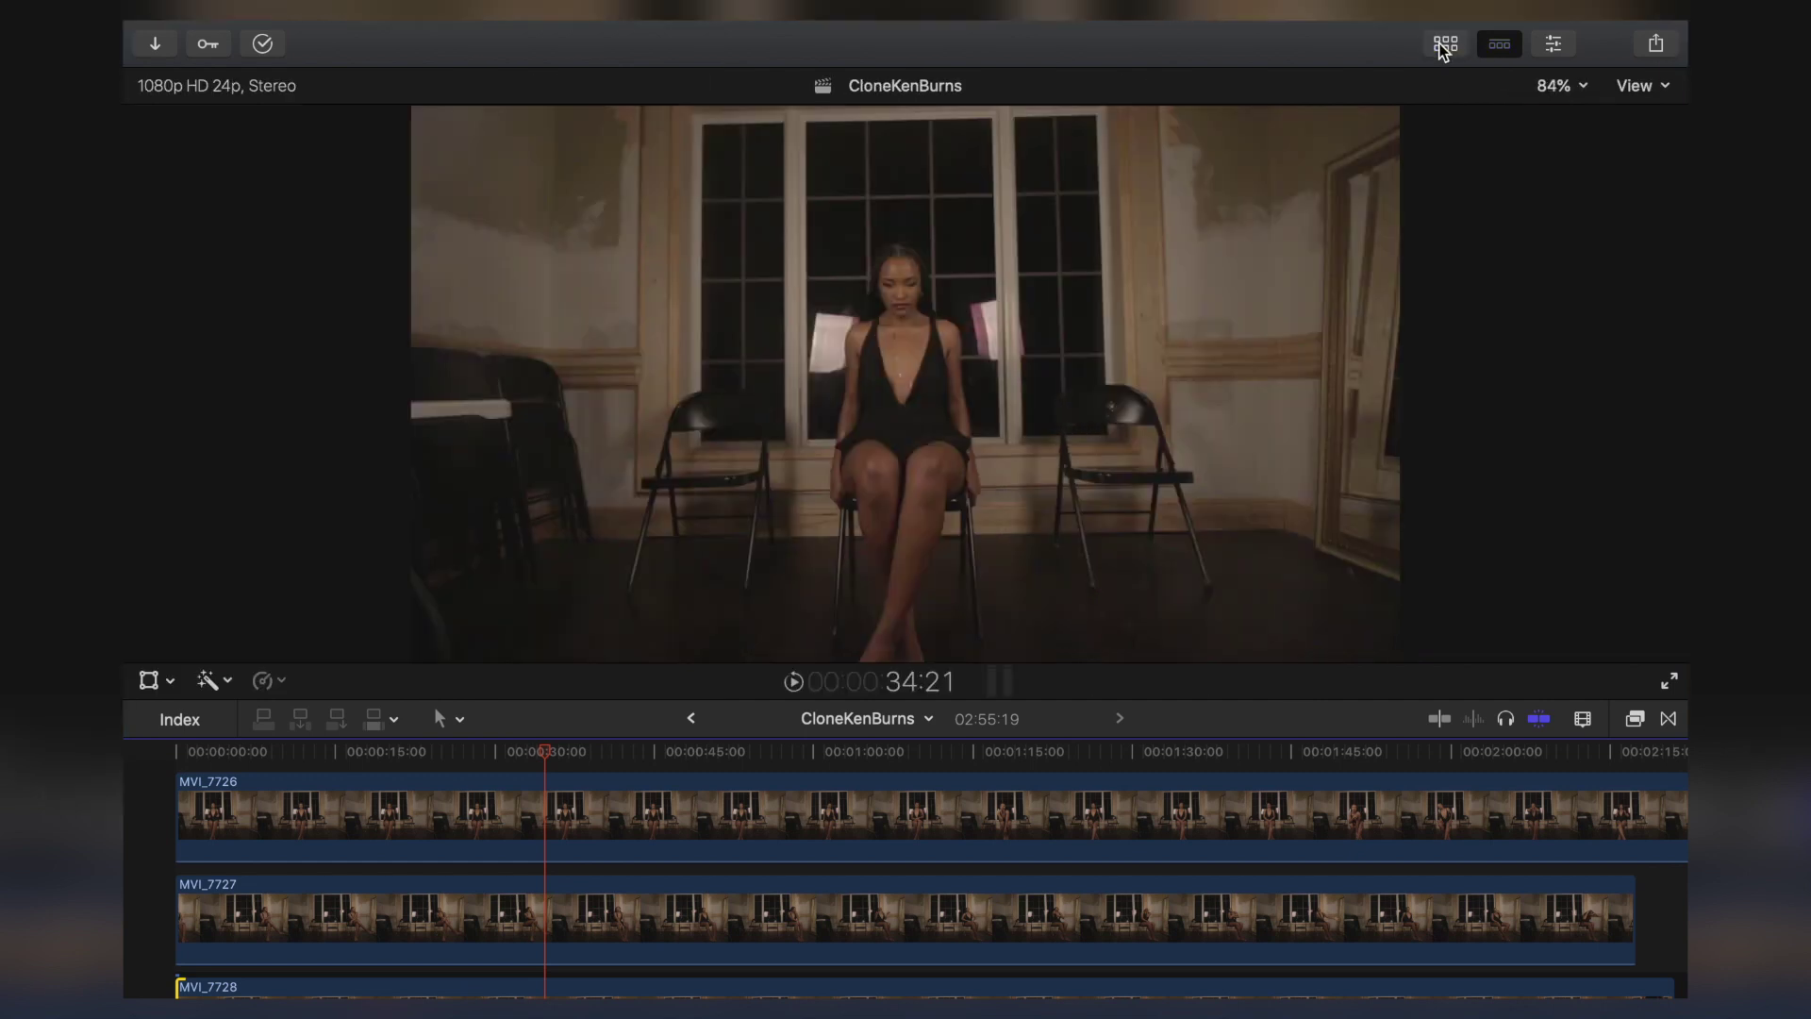
{"action": "left_click", "coordinate": [1568, 87]}
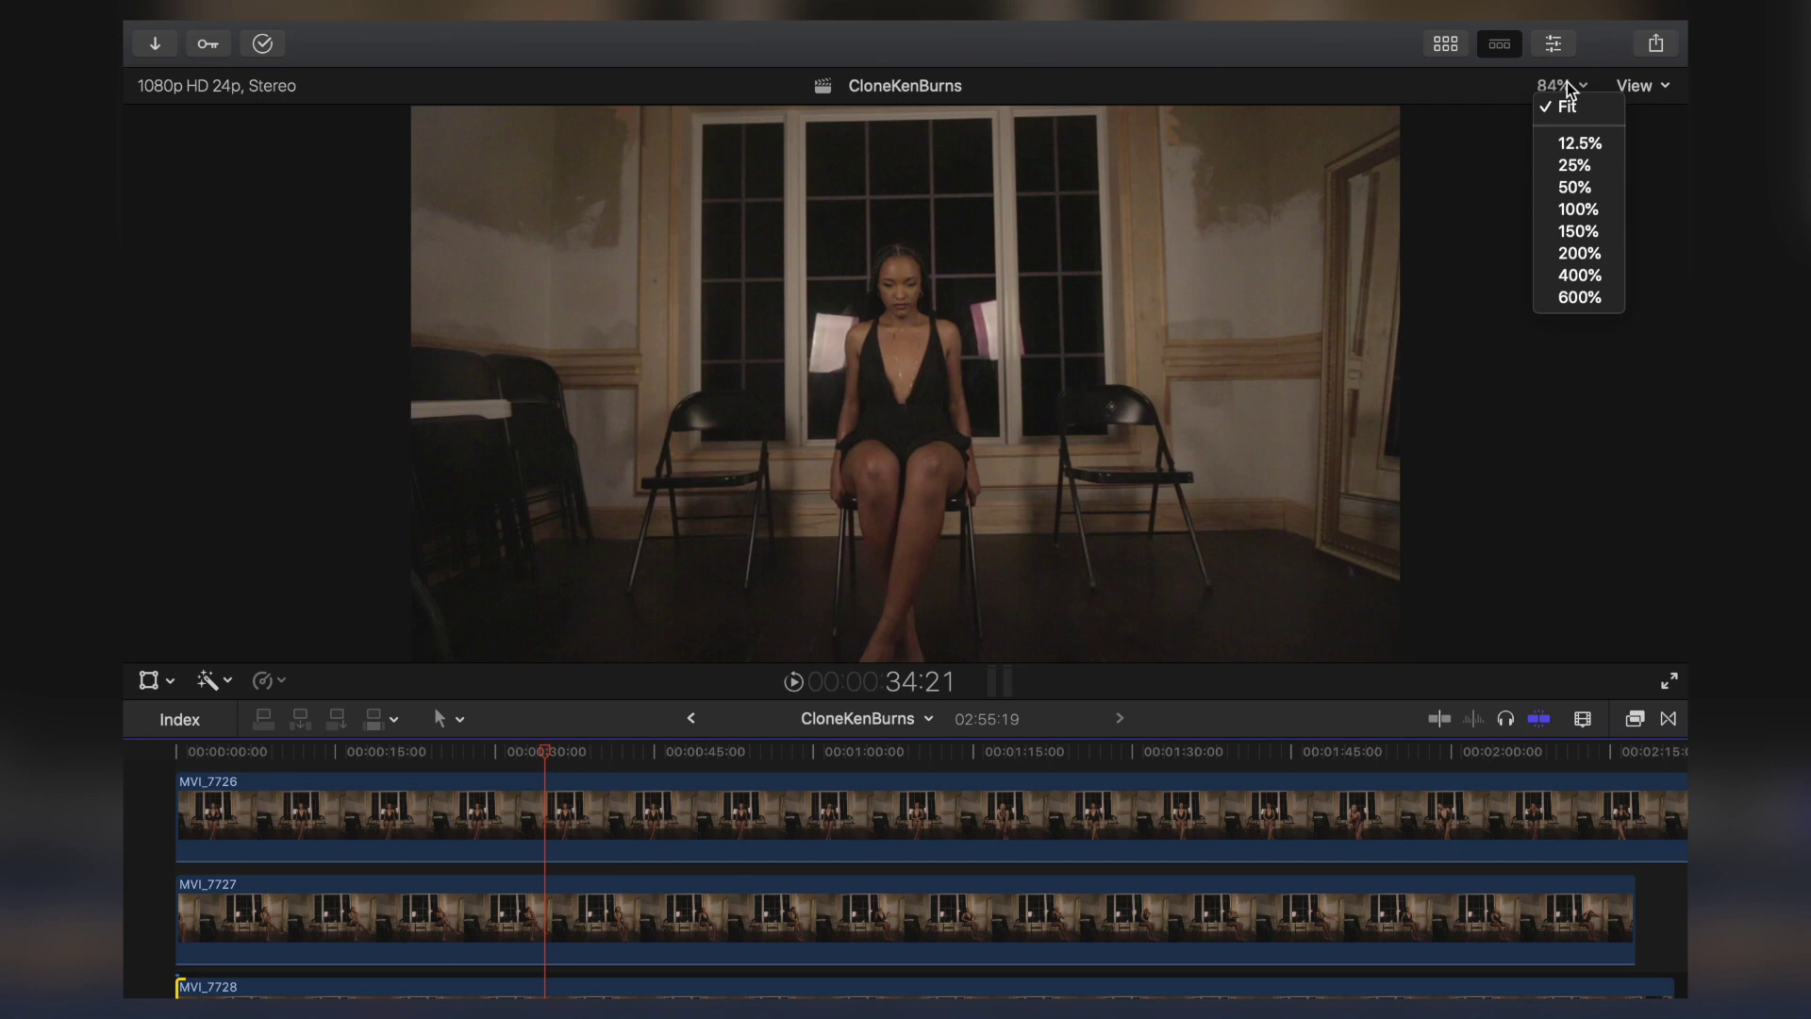
{"action": "left_click", "coordinate": [1568, 168]}
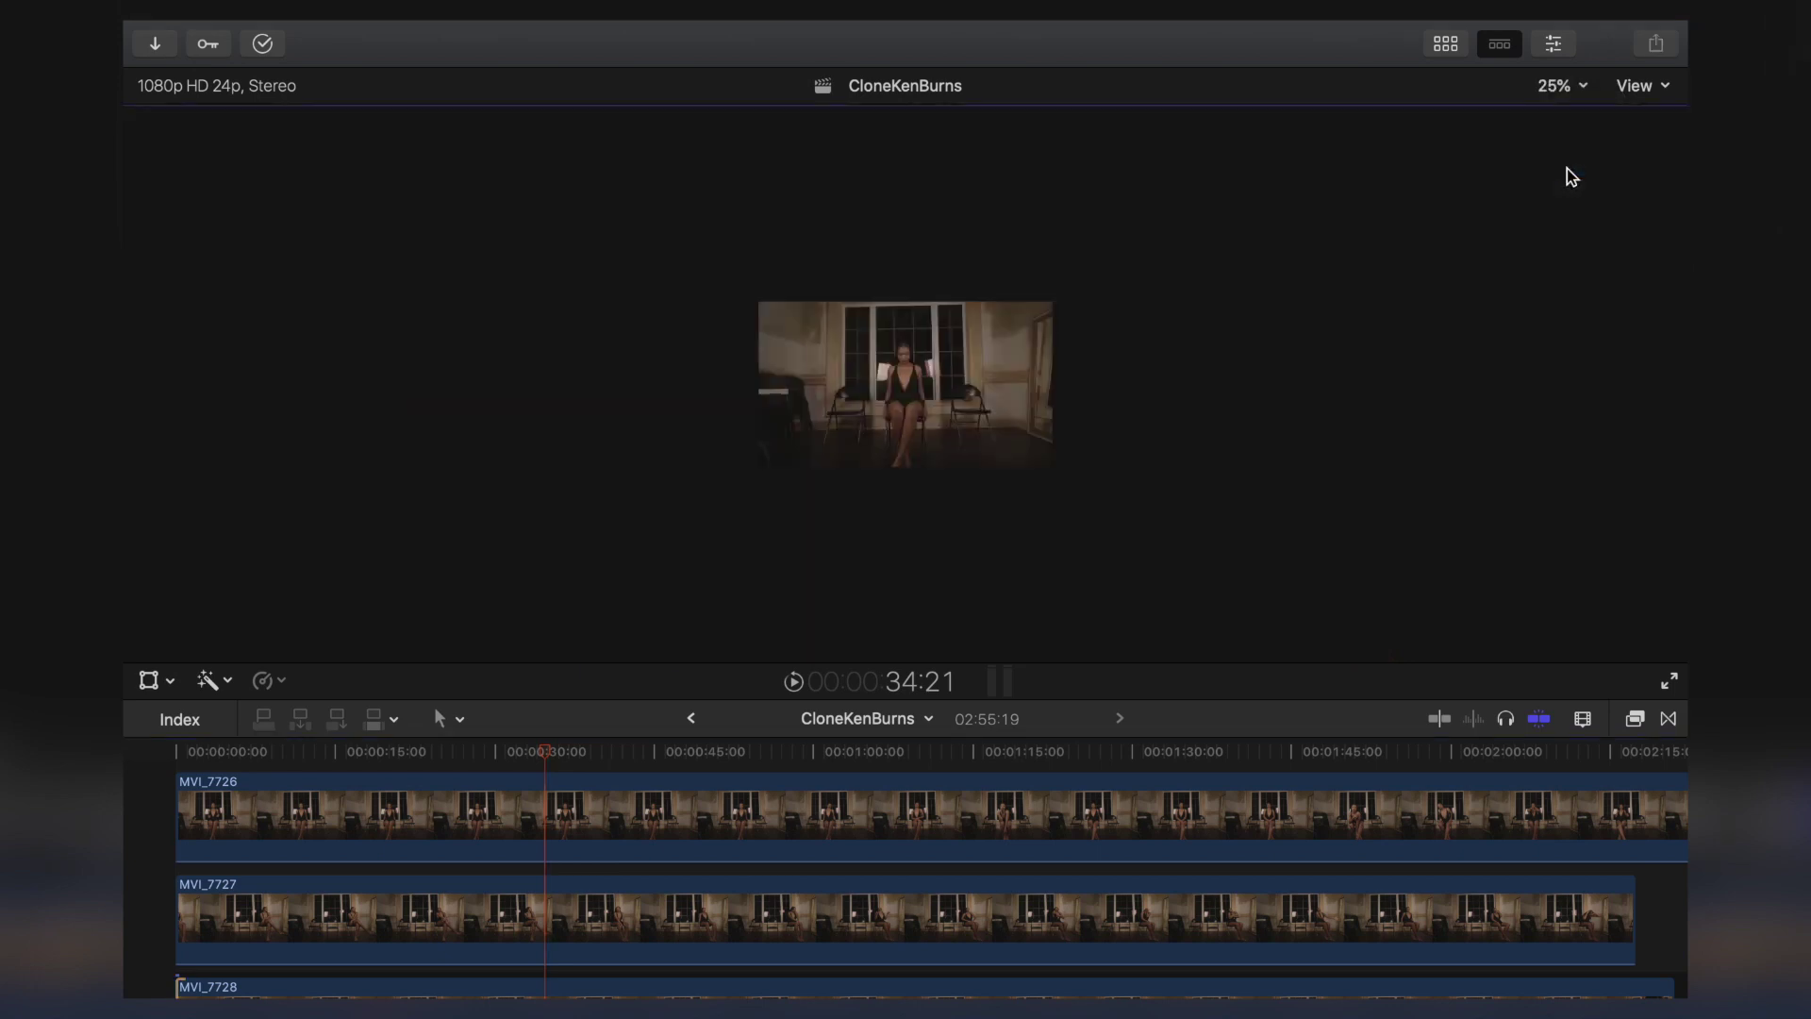
{"action": "left_click", "coordinate": [1587, 90]}
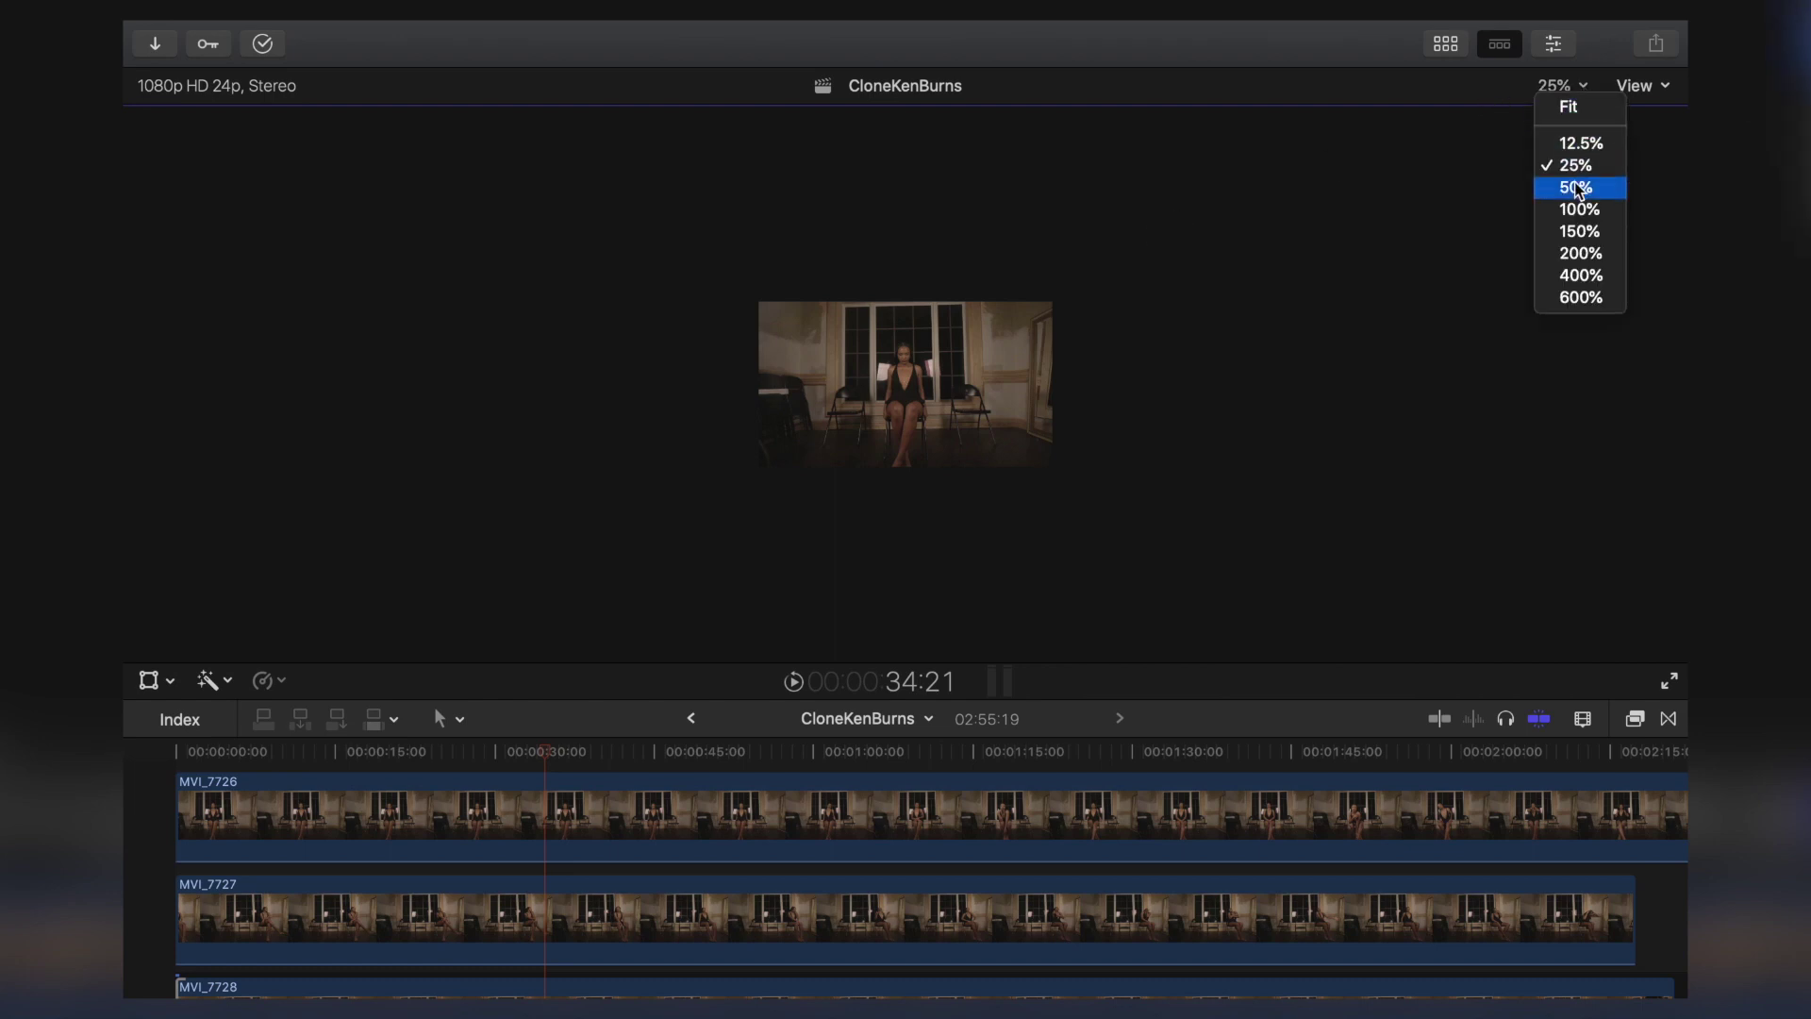
{"action": "left_click", "coordinate": [1576, 185]}
{"action": "left_click", "coordinate": [1573, 89]}
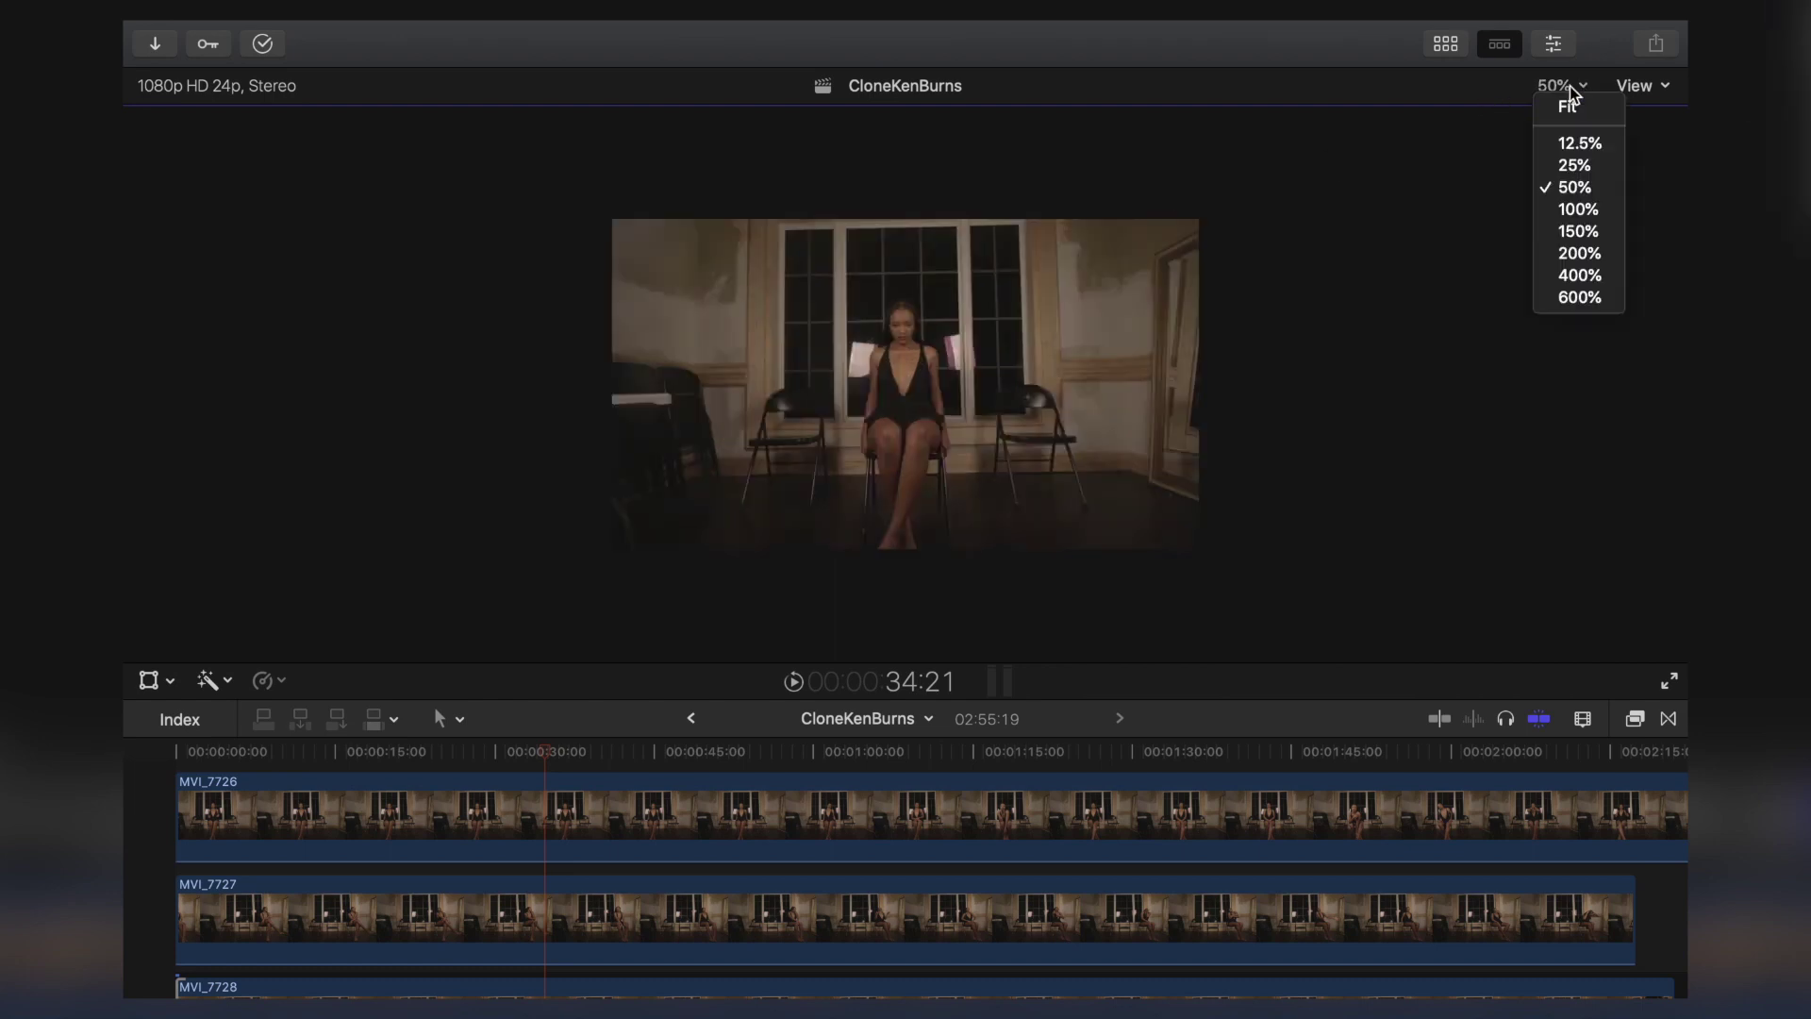
{"action": "left_click", "coordinate": [1571, 89]}
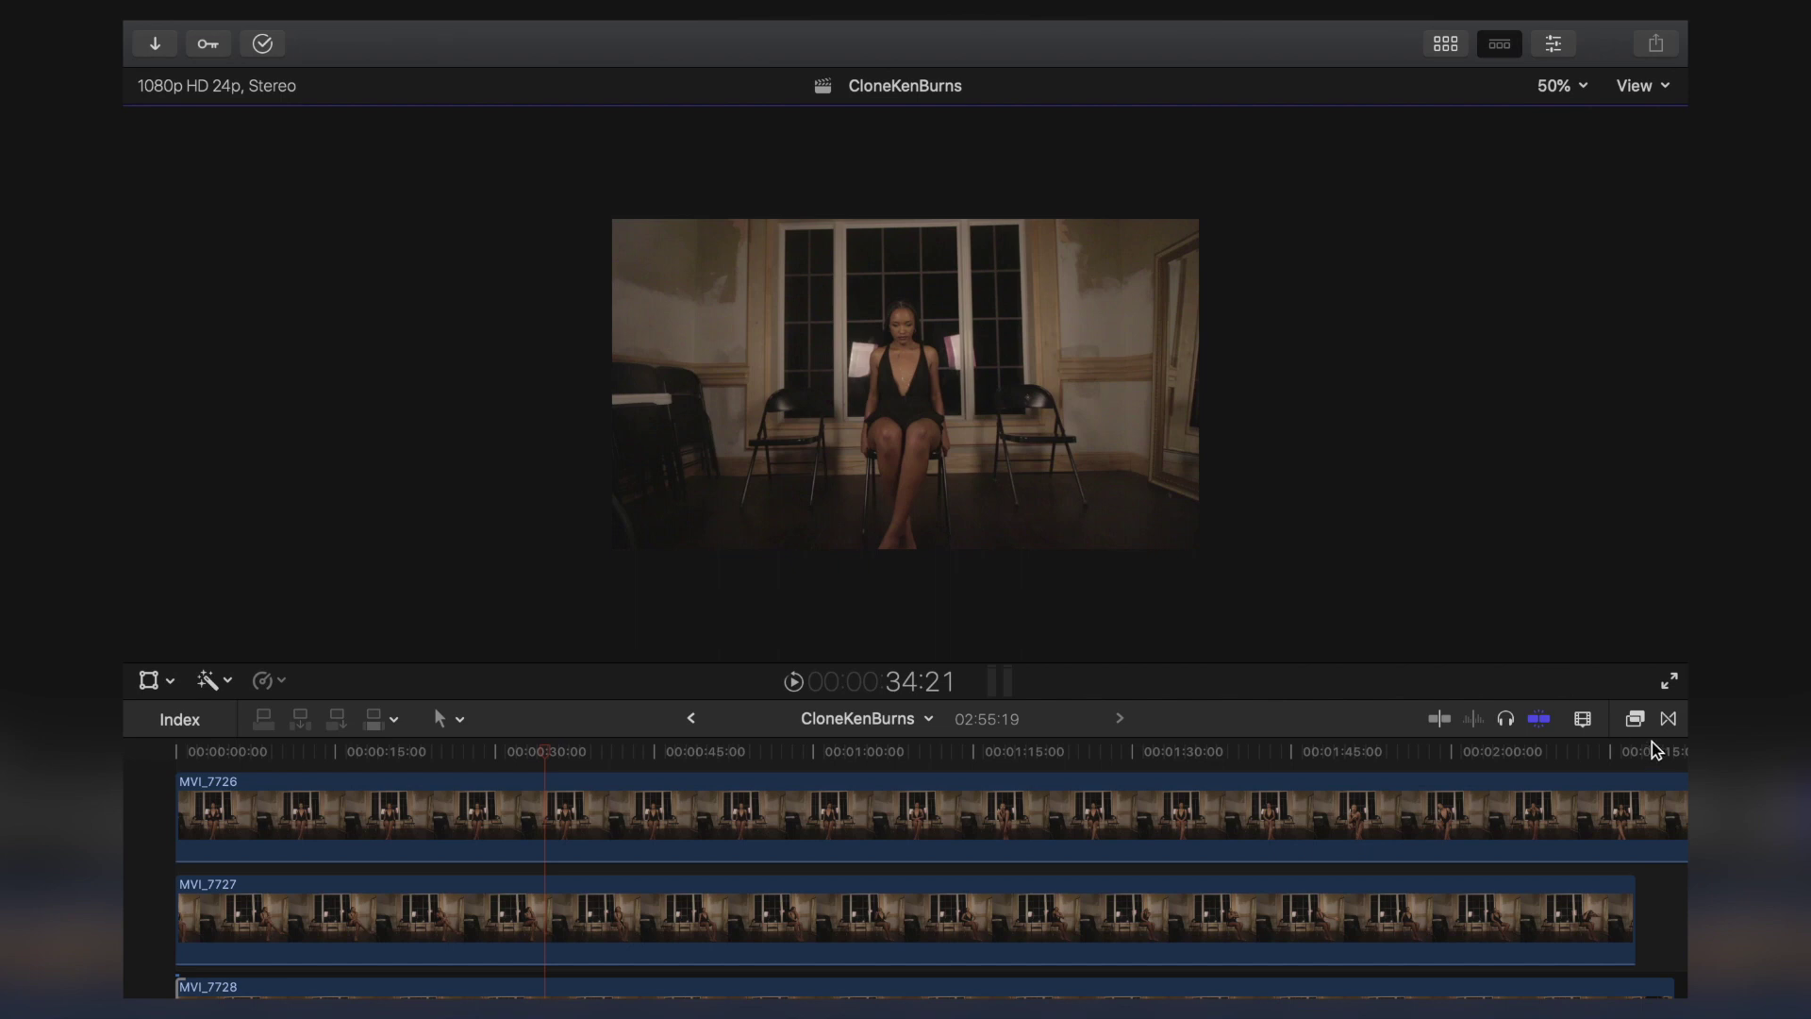
- Find the Draw Mask effect by searching for "draw mask", apply it to MVI_7726, and show that clip's settings in the inspector
{"action": "left_click", "coordinate": [1637, 720]}
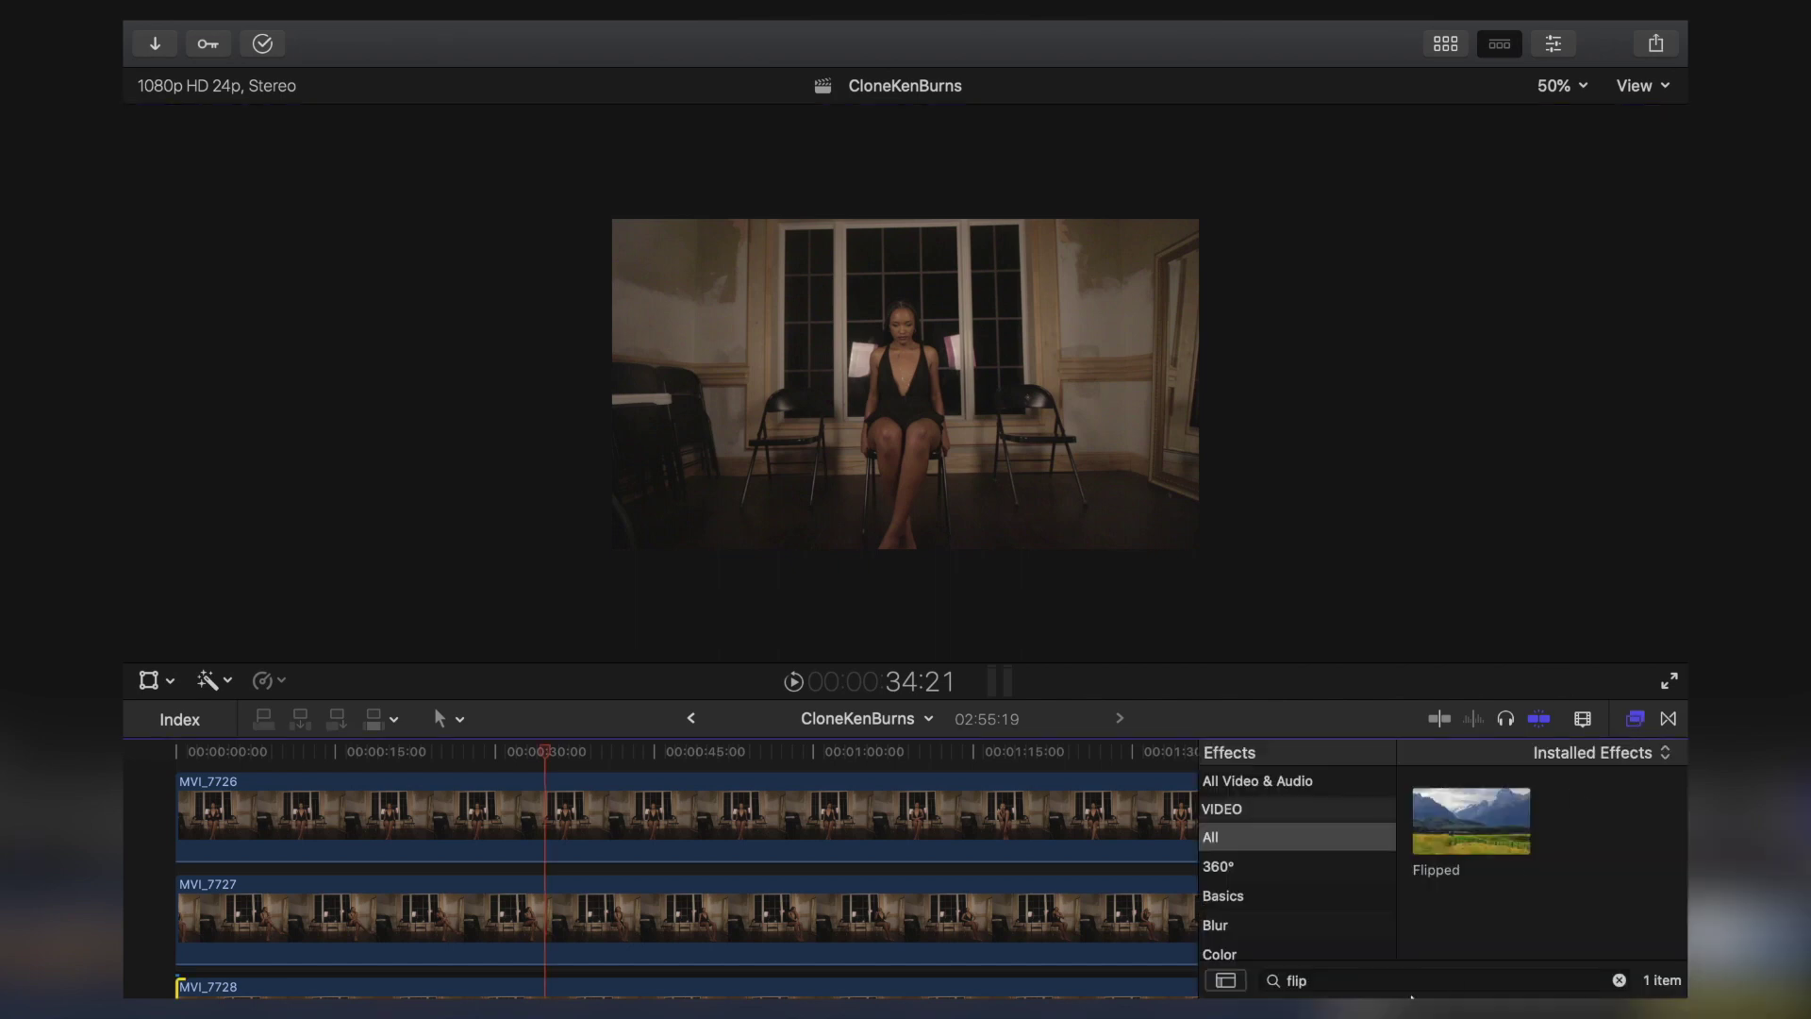
{"action": "left_click", "coordinate": [1352, 981]}
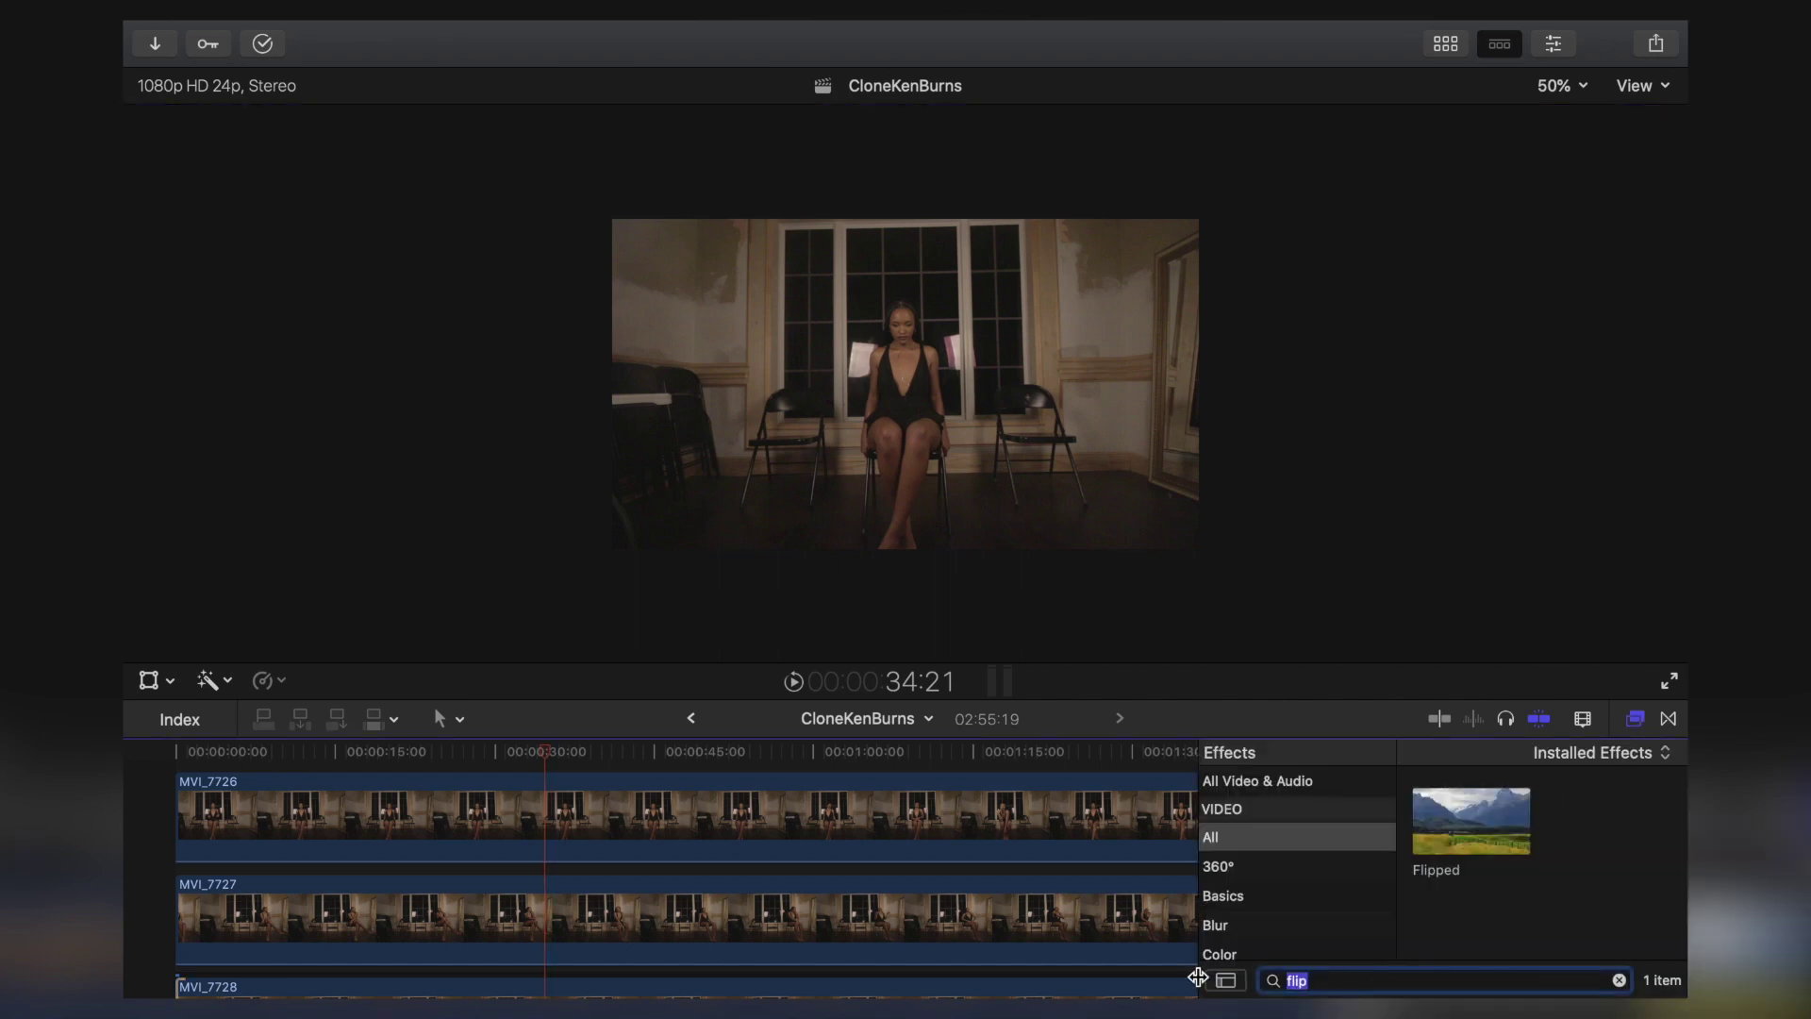
{"action": "type", "text": "draw mask"}
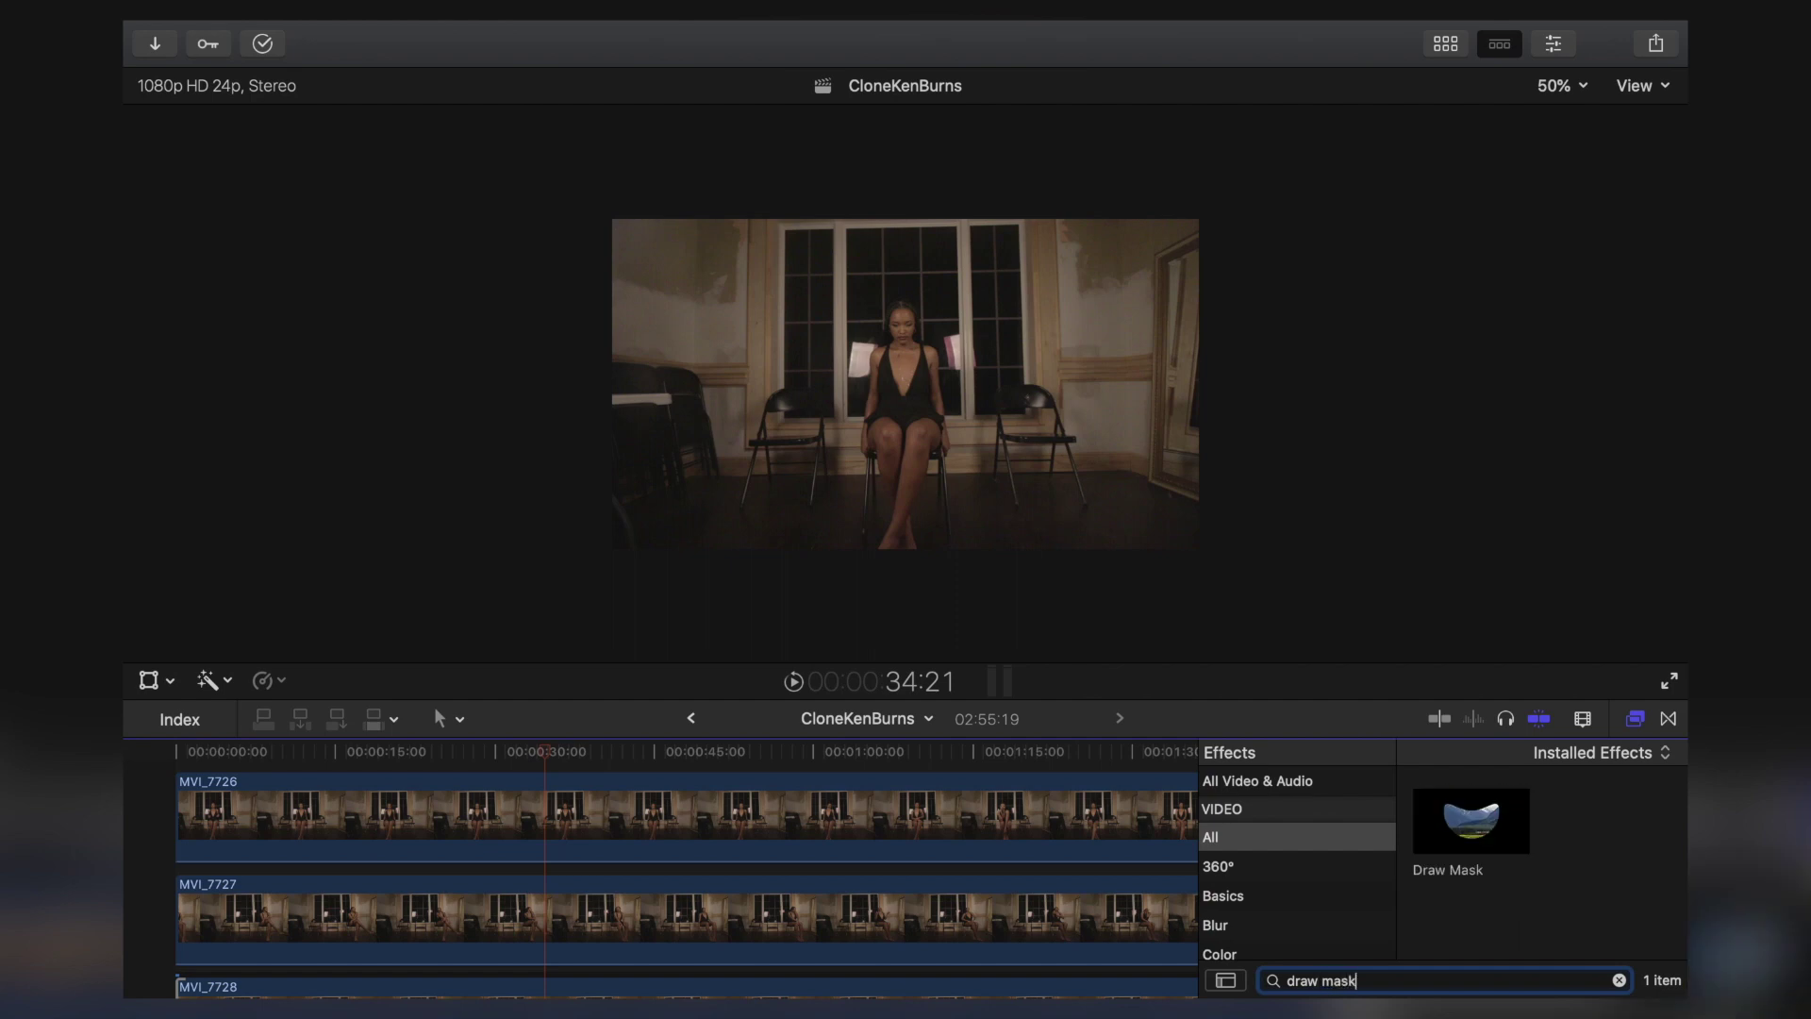
{"action": "left_click_drag", "start_coordinate": [1469, 818], "coordinate": [983, 813]}
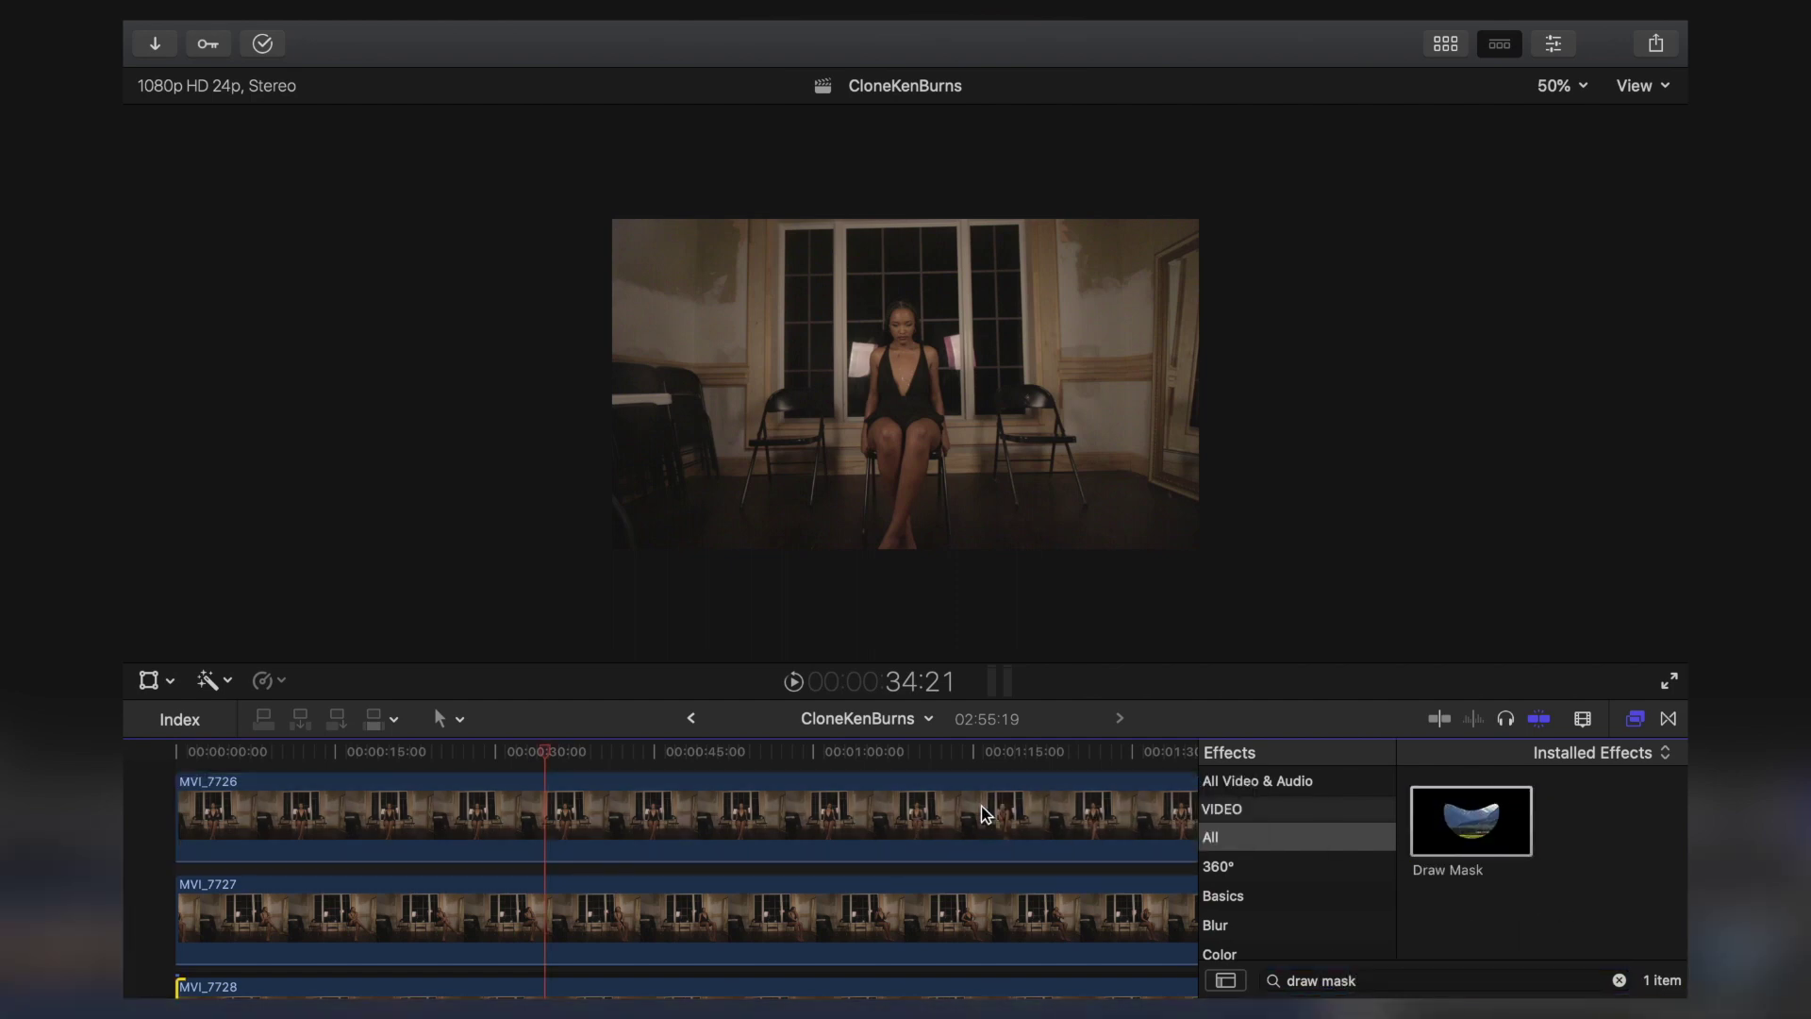
{"action": "left_click", "coordinate": [1553, 44]}
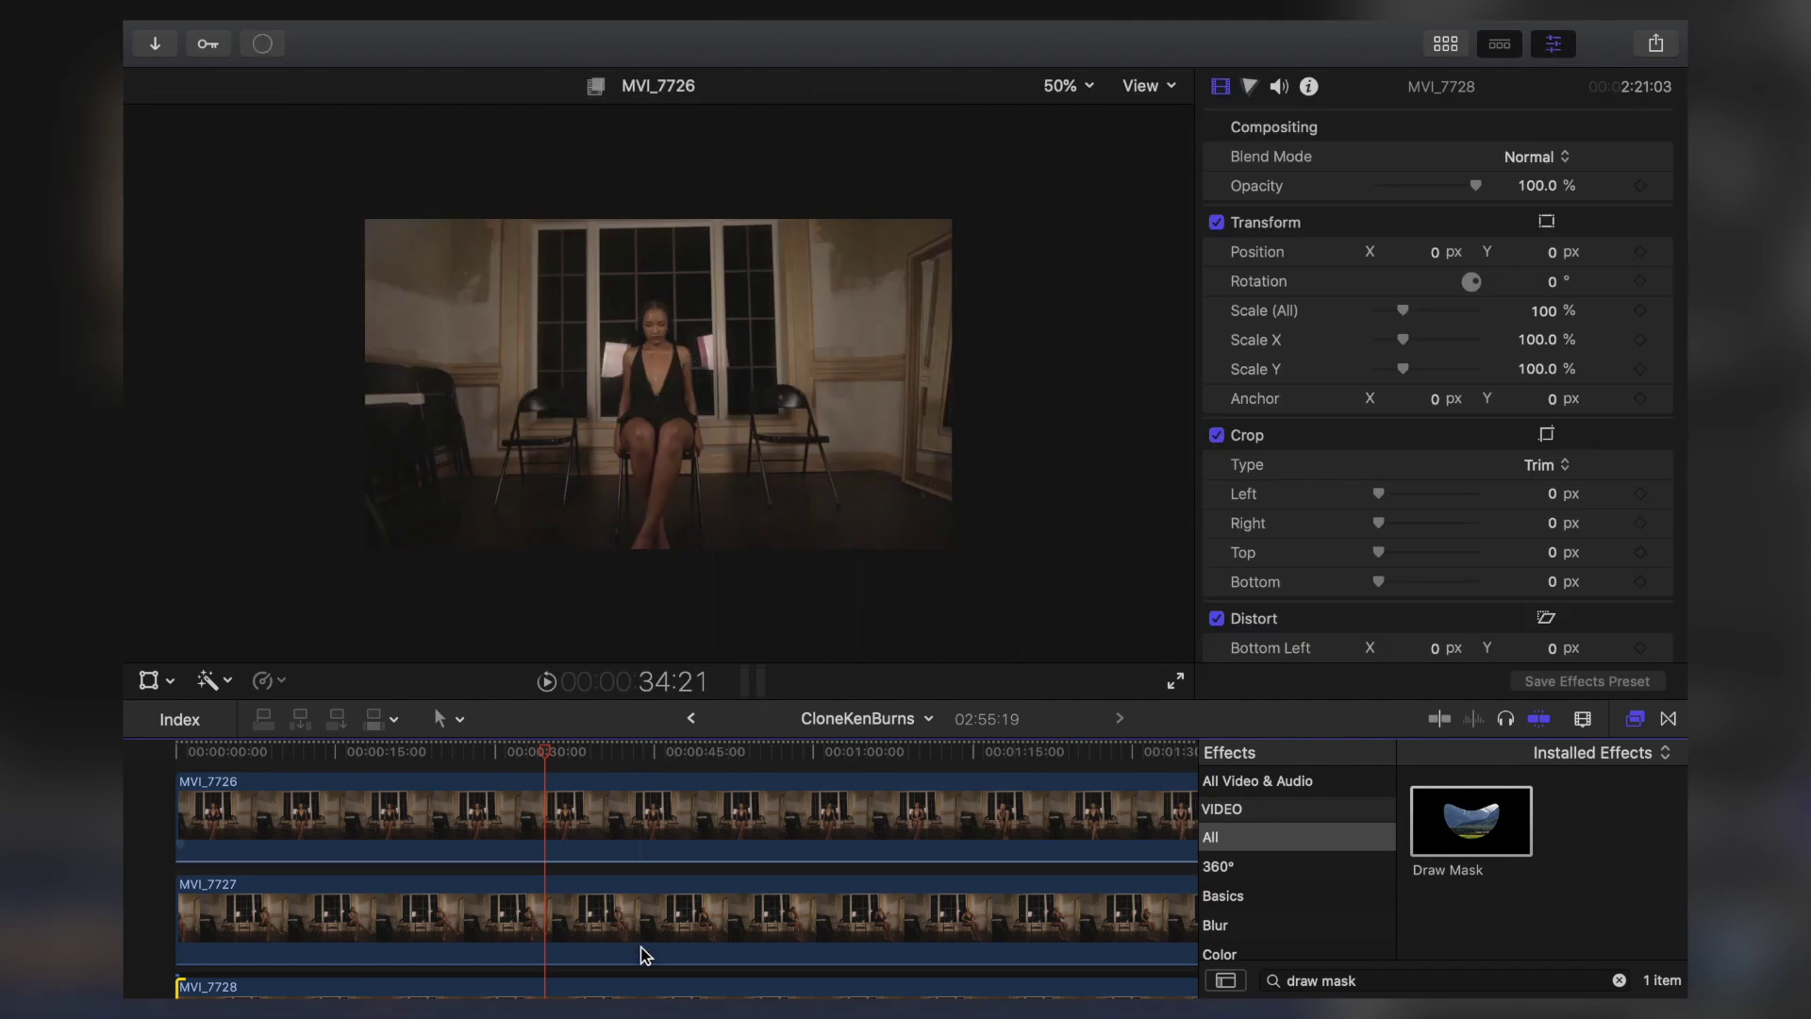
{"action": "left_click", "coordinate": [608, 814]}
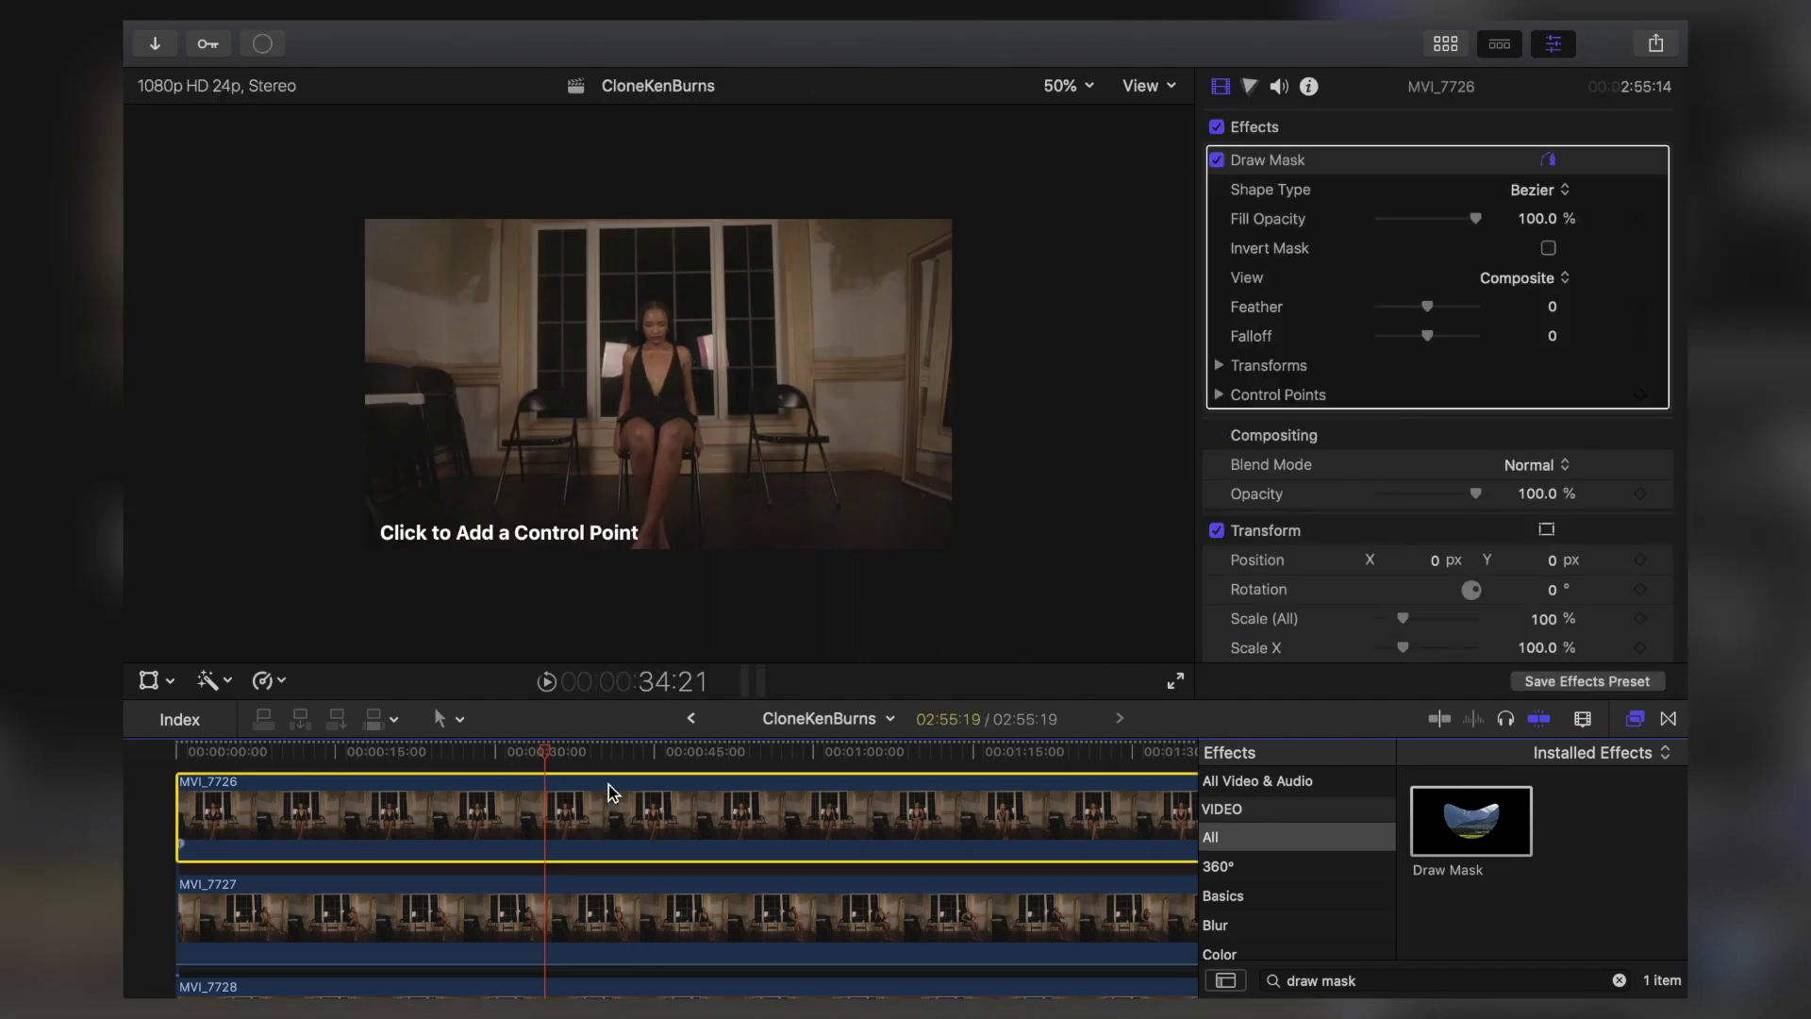
- Draw a closed four-point mask around the woman on the middle chair in MVI_7726, and pull its lower-right corner slightly inward
{"action": "left_click", "coordinate": [597, 211]}
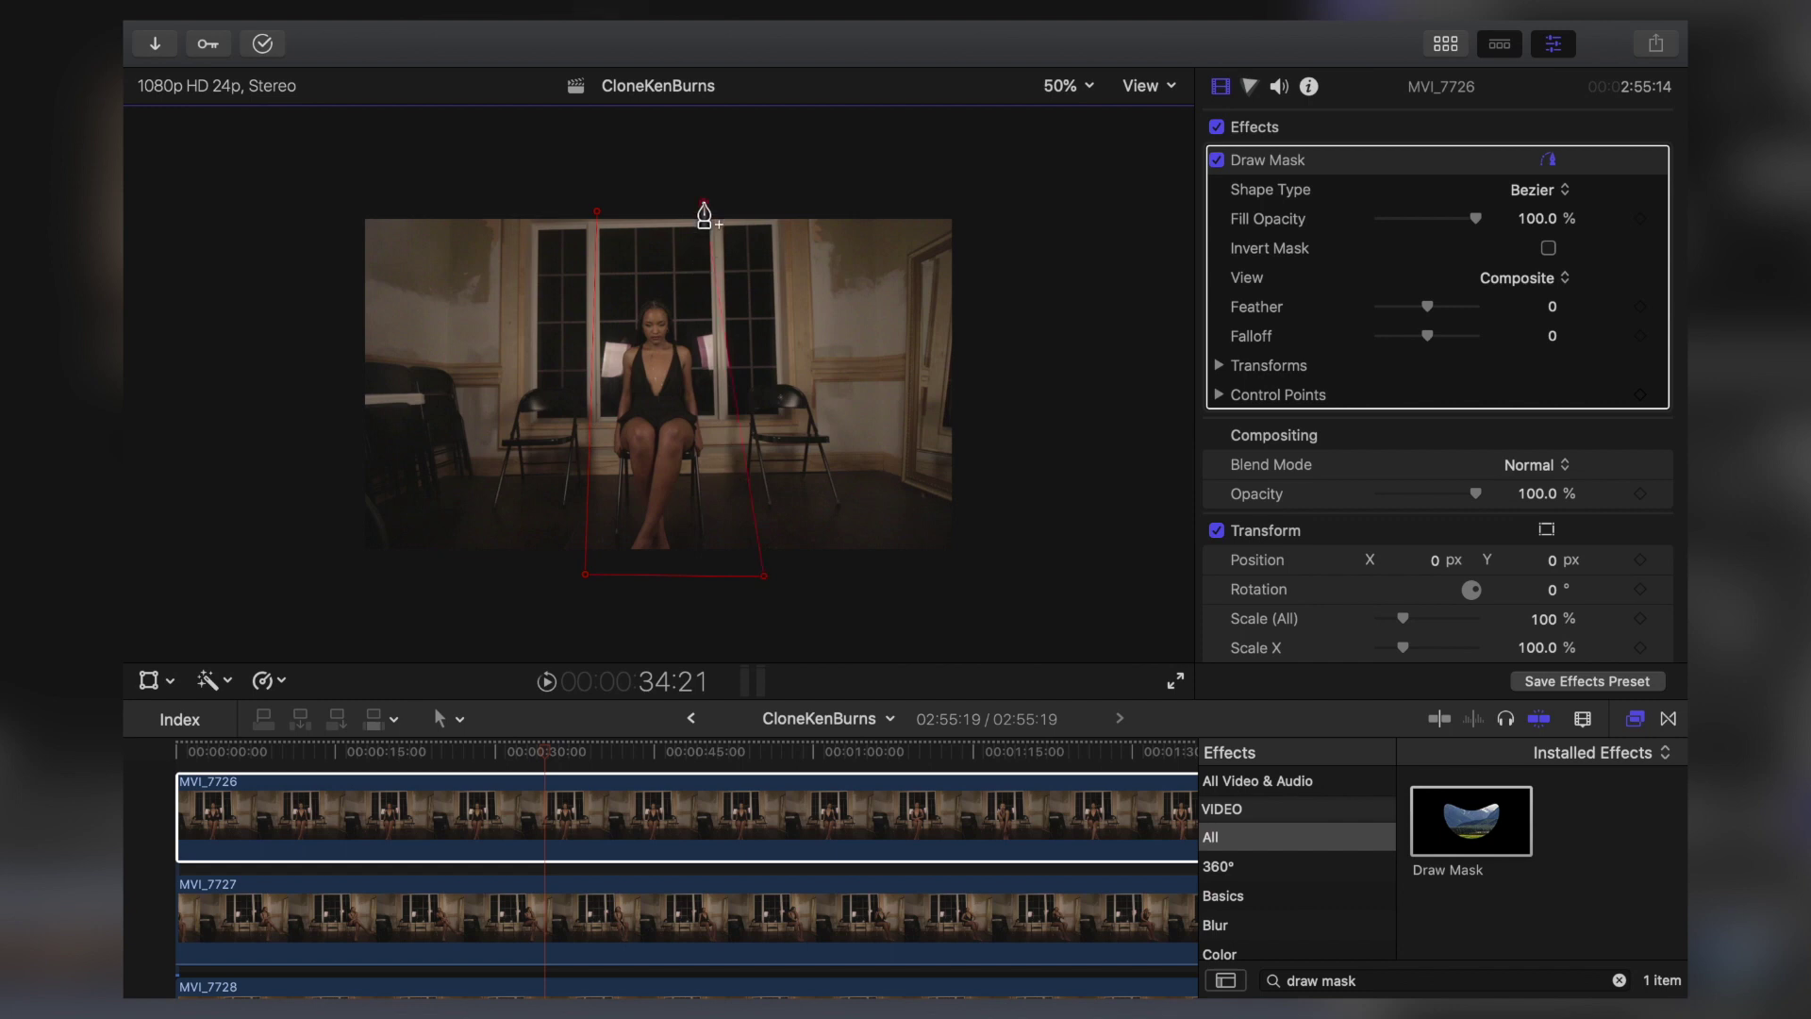
{"action": "left_click", "coordinate": [597, 211]}
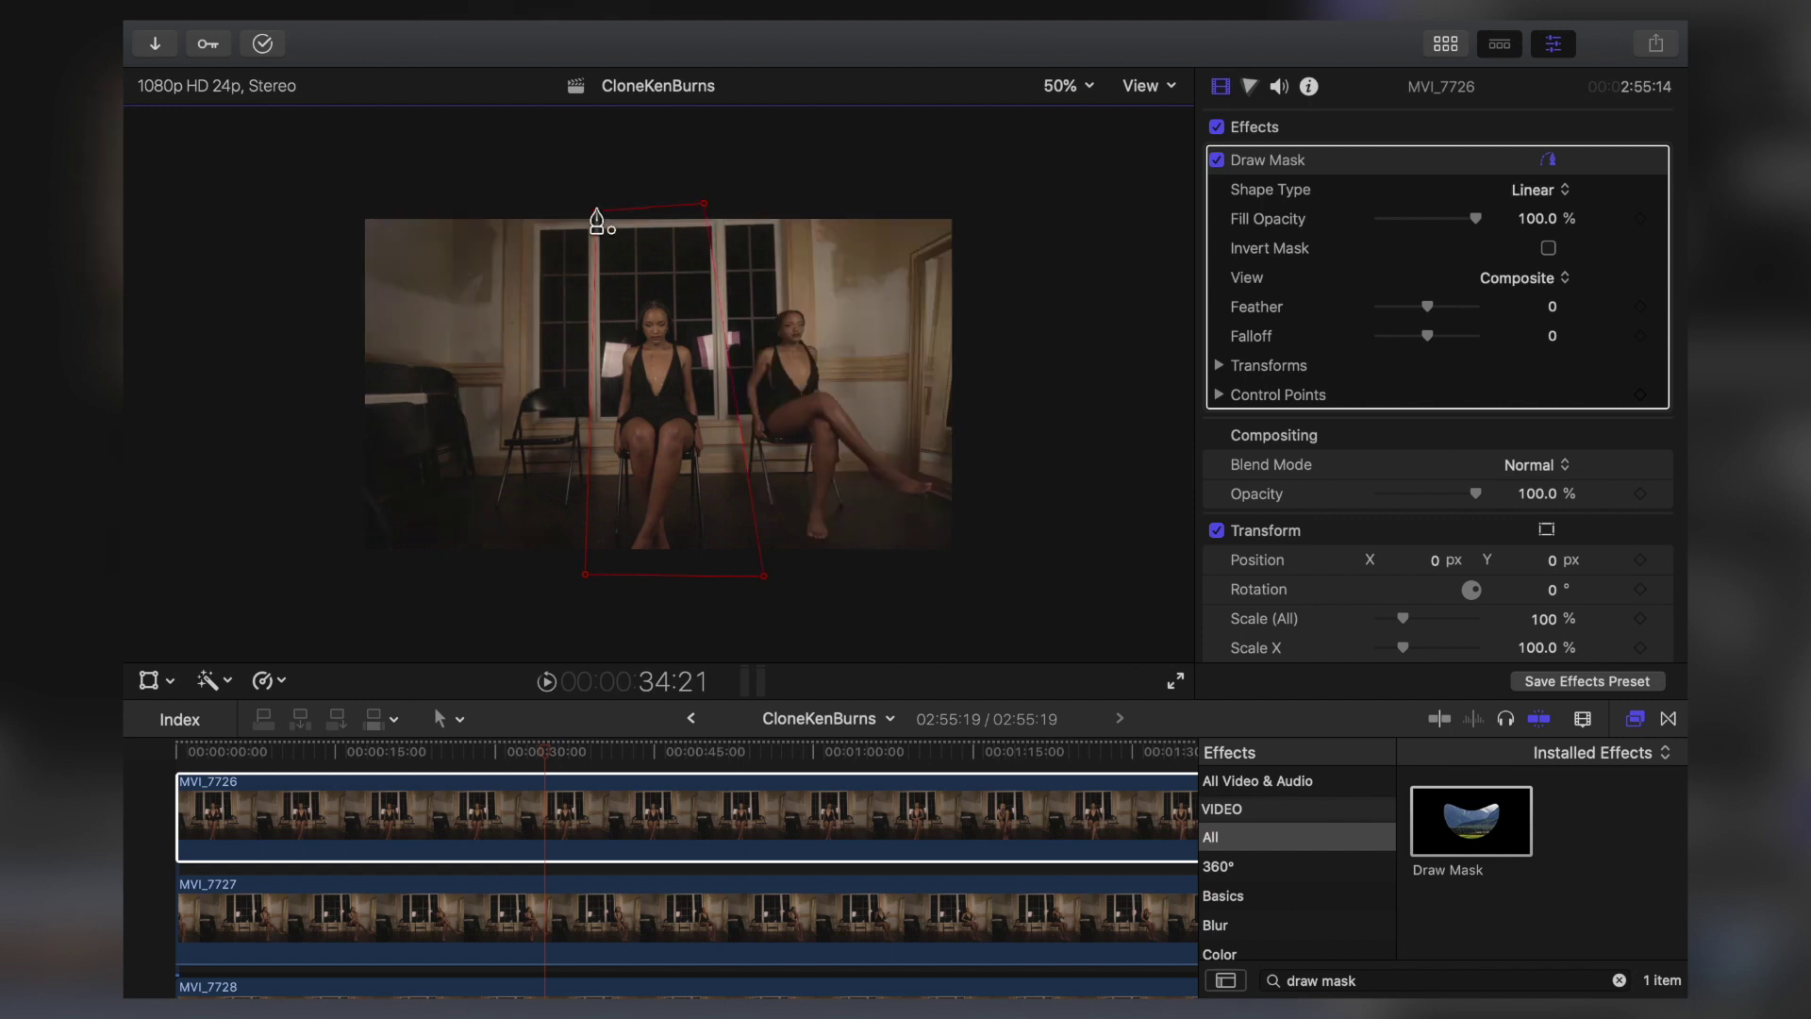
{"action": "left_click_drag", "start_coordinate": [764, 575], "coordinate": [741, 571]}
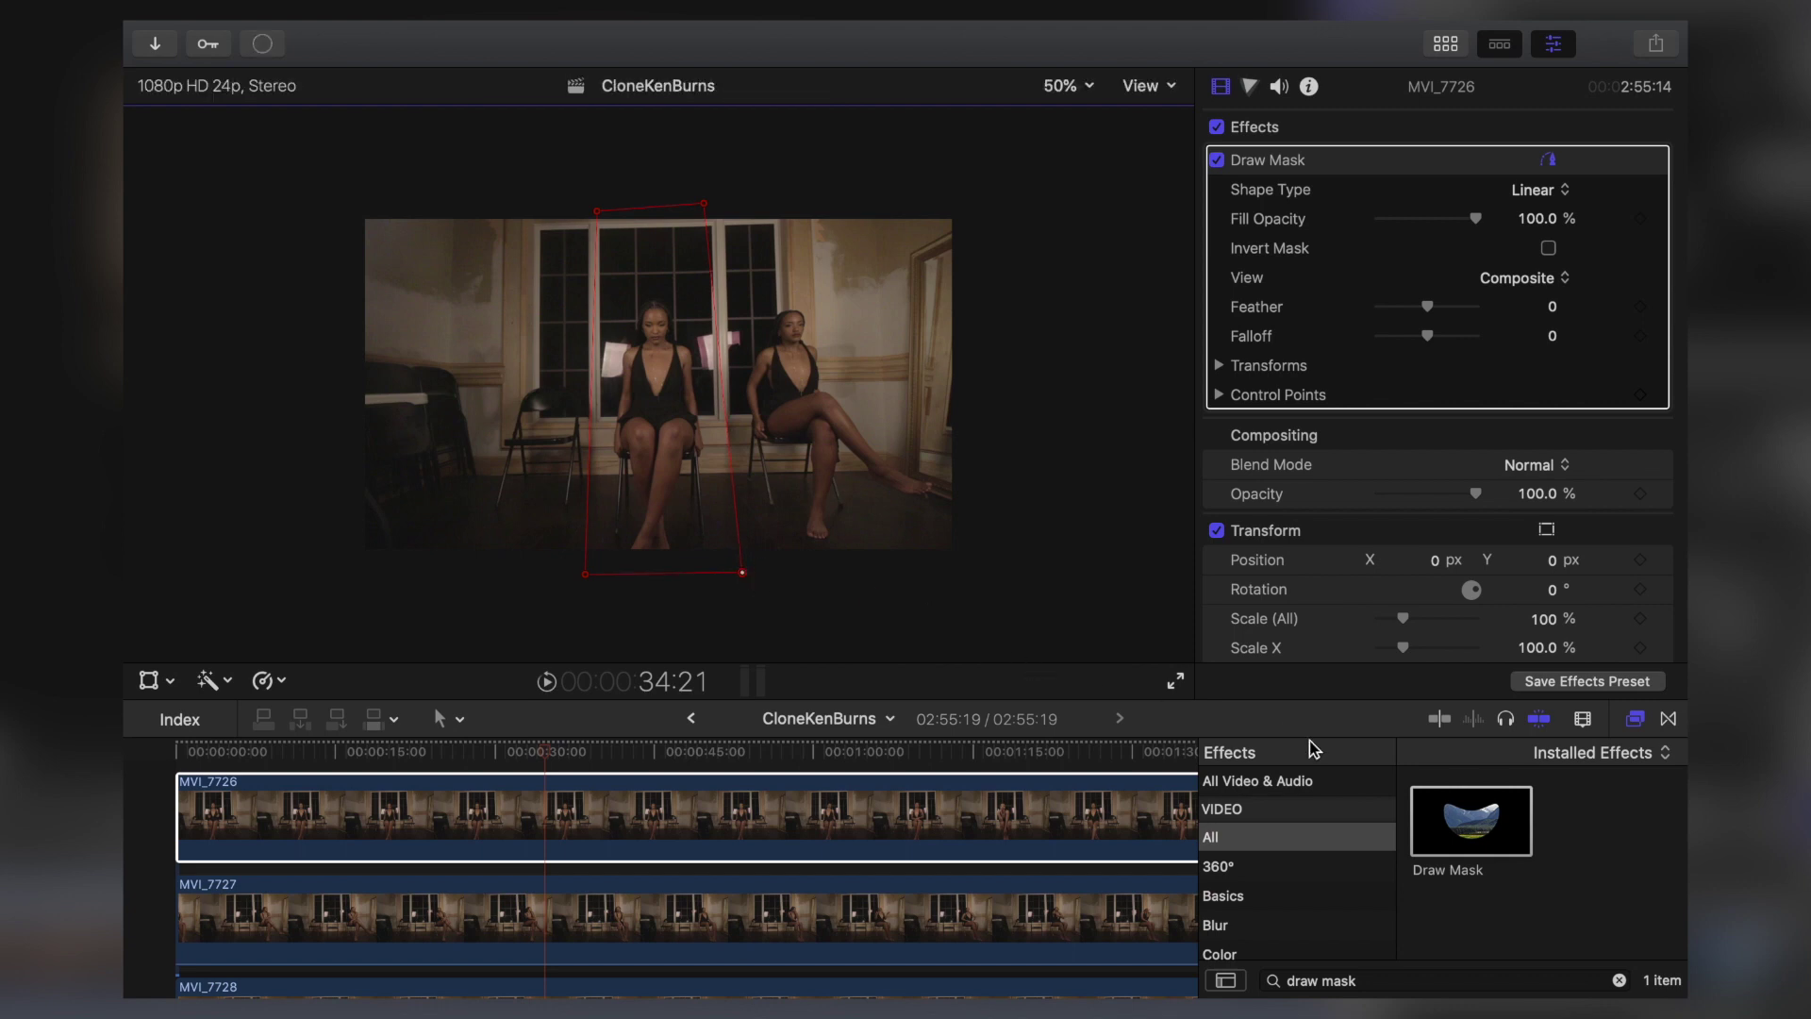
- Apply the Draw Mask effect to MVI_7727 and select that clip for masking
{"action": "mouse_move", "coordinate": [1471, 820]}
{"action": "left_mouse_down"}
{"action": "mouse_move", "coordinate": [1208, 854]}
{"action": "mouse_move", "coordinate": [1034, 908]}
{"action": "left_mouse_up"}
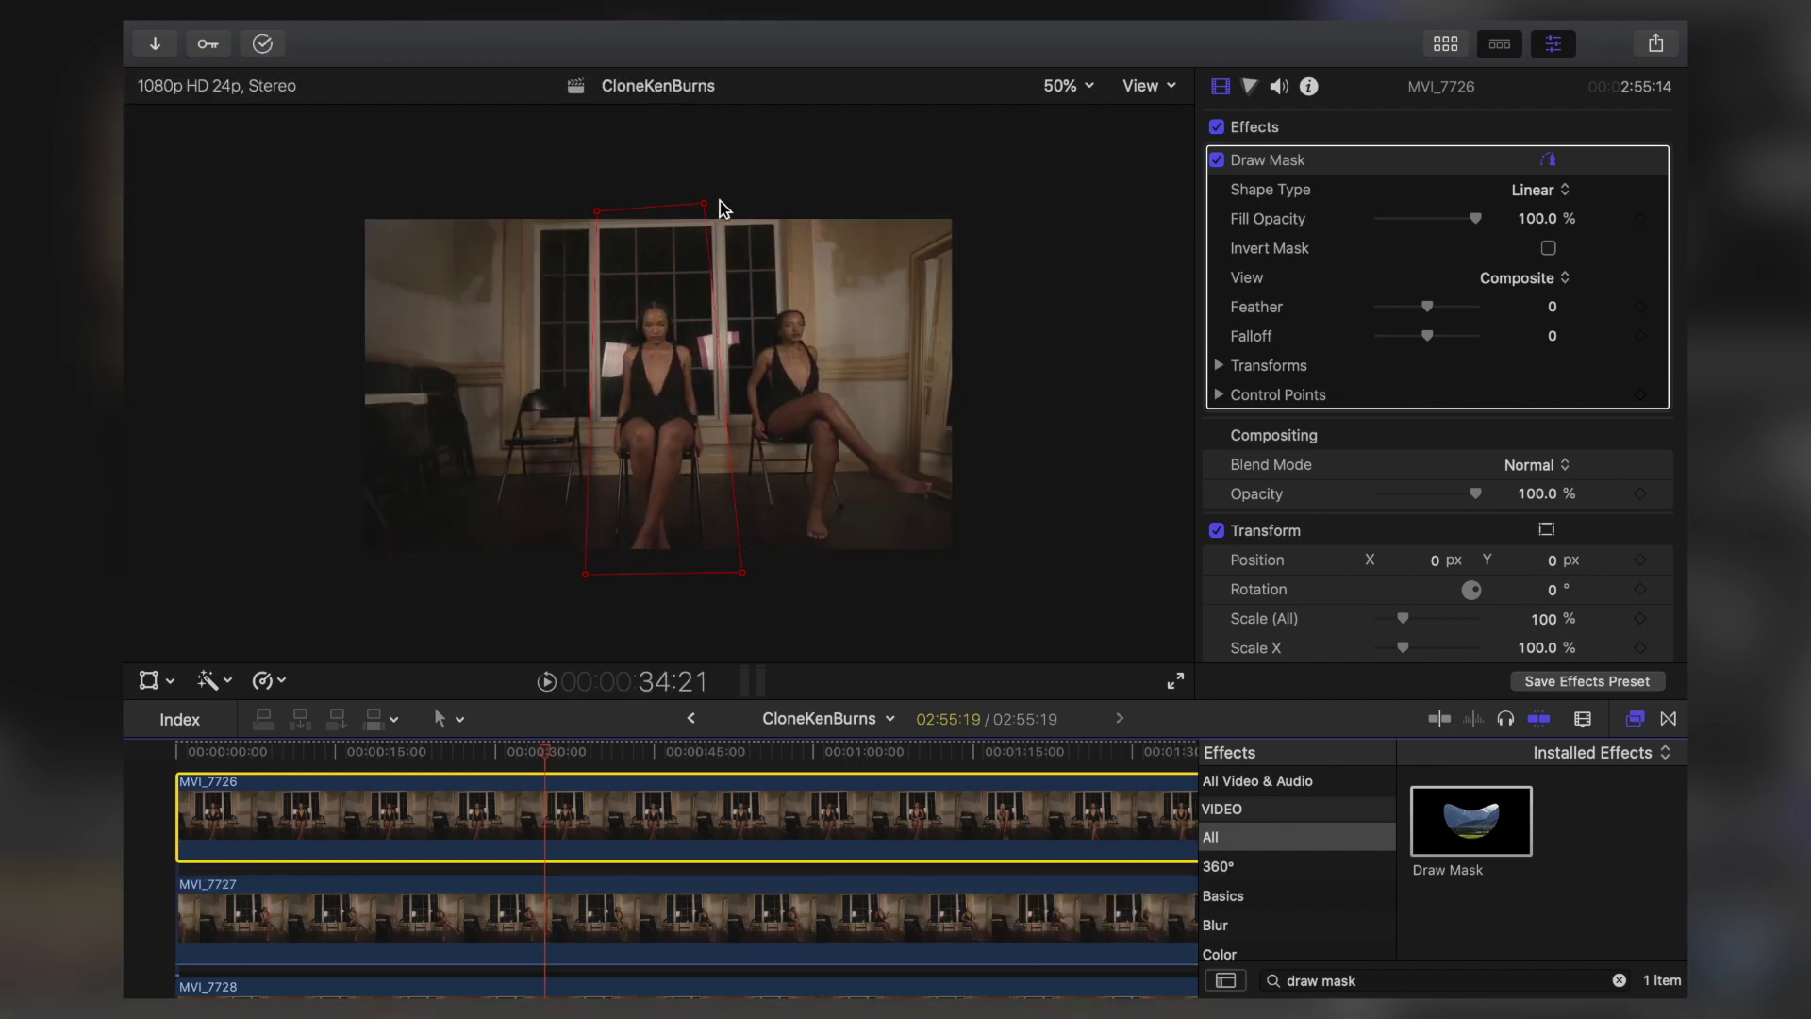
{"action": "left_click", "coordinate": [724, 951]}
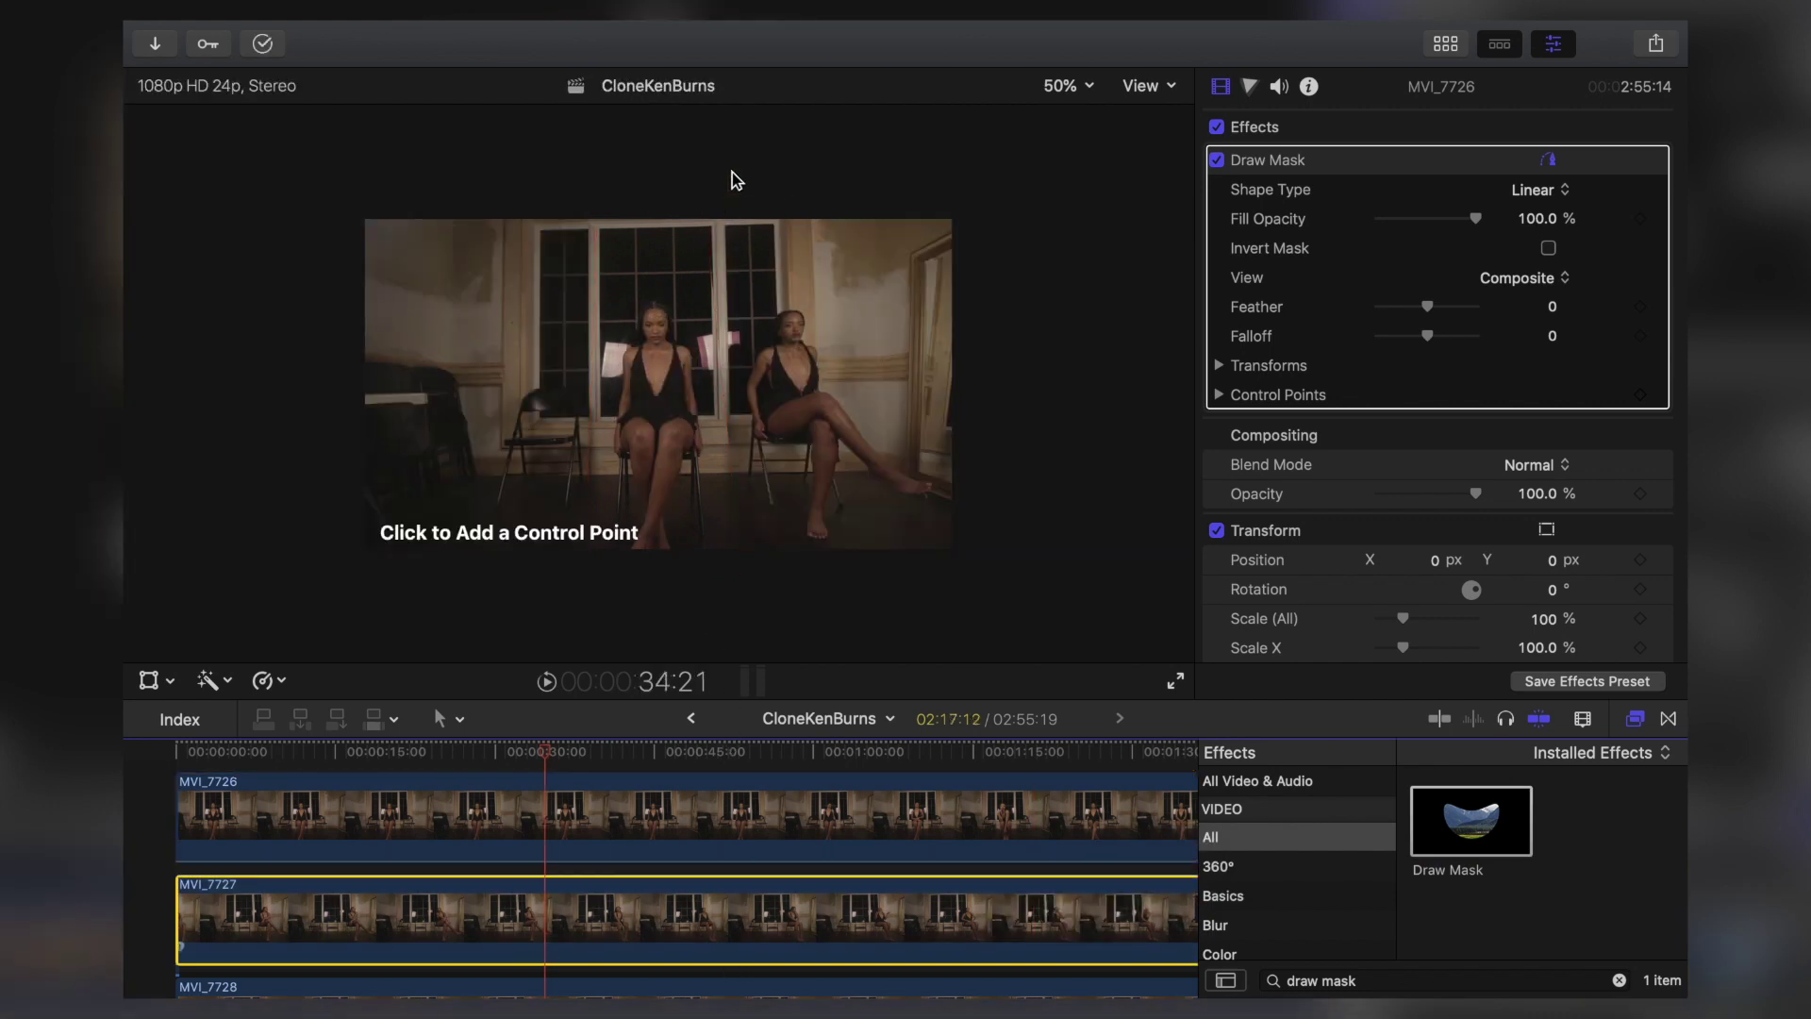
- Draw a closed four-point mask around the woman on the right-hand chair in MVI_7727 and hide the effects browser
{"action": "left_click", "coordinate": [727, 207]}
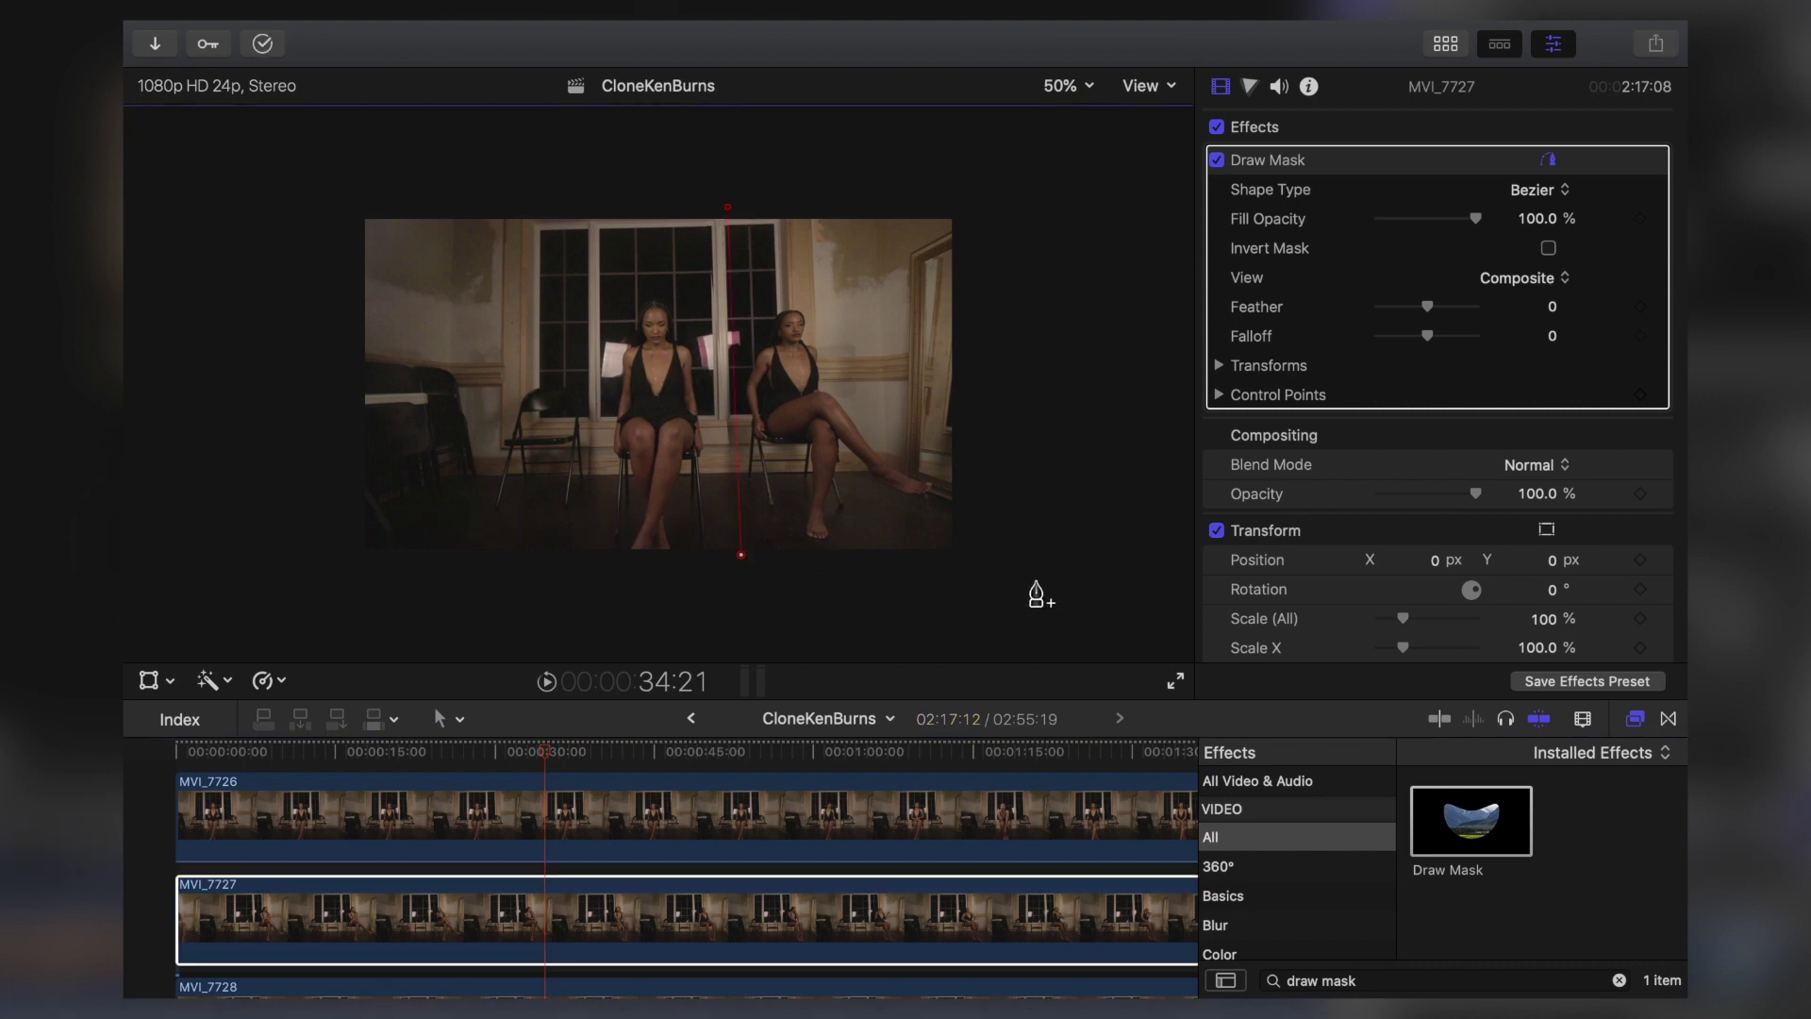
{"action": "left_click", "coordinate": [728, 206]}
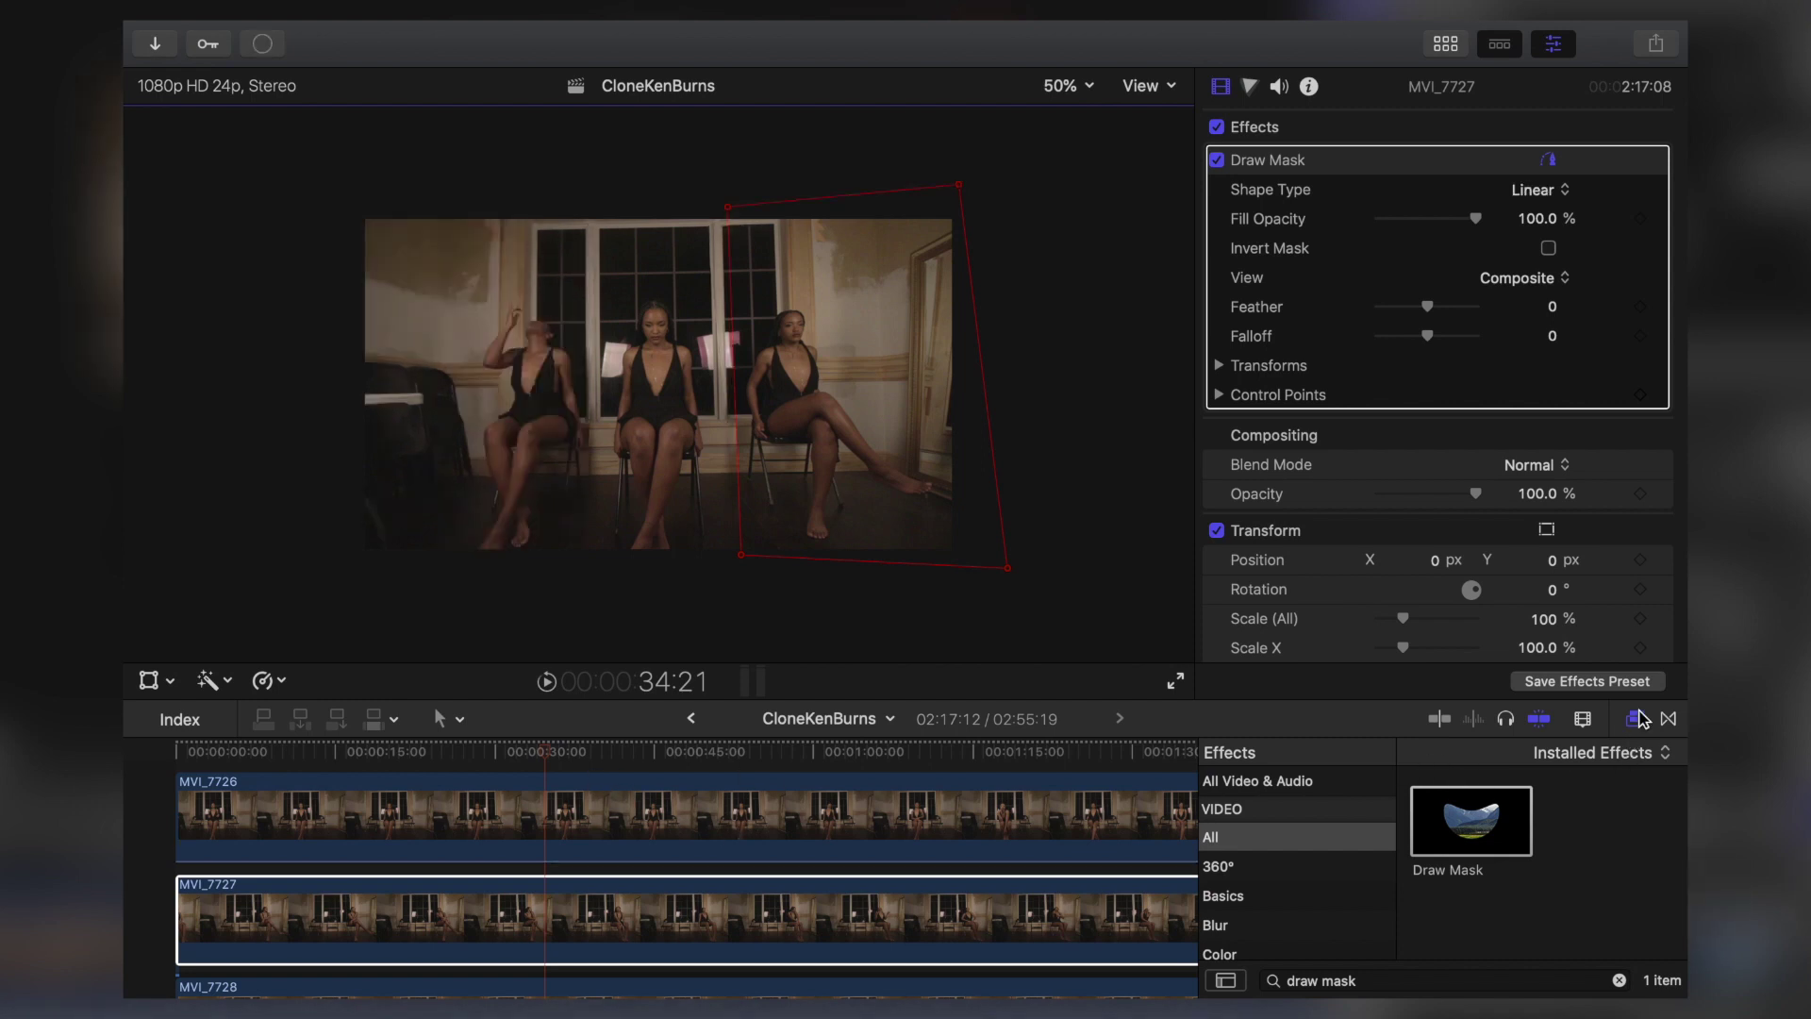
{"action": "left_click", "coordinate": [1636, 719]}
- Combine all three chair clips into a compound clip named CloneKenBurns Clip in the HowToEdit event
{"action": "left_click_drag", "start_coordinate": [548, 753], "coordinate": [856, 788]}
{"action": "scroll", "coordinate": [856, 788], "scroll_direction": "down", "scroll_amount": 1}
{"action": "scroll", "coordinate": [857, 787], "scroll_direction": "down", "scroll_amount": 2}
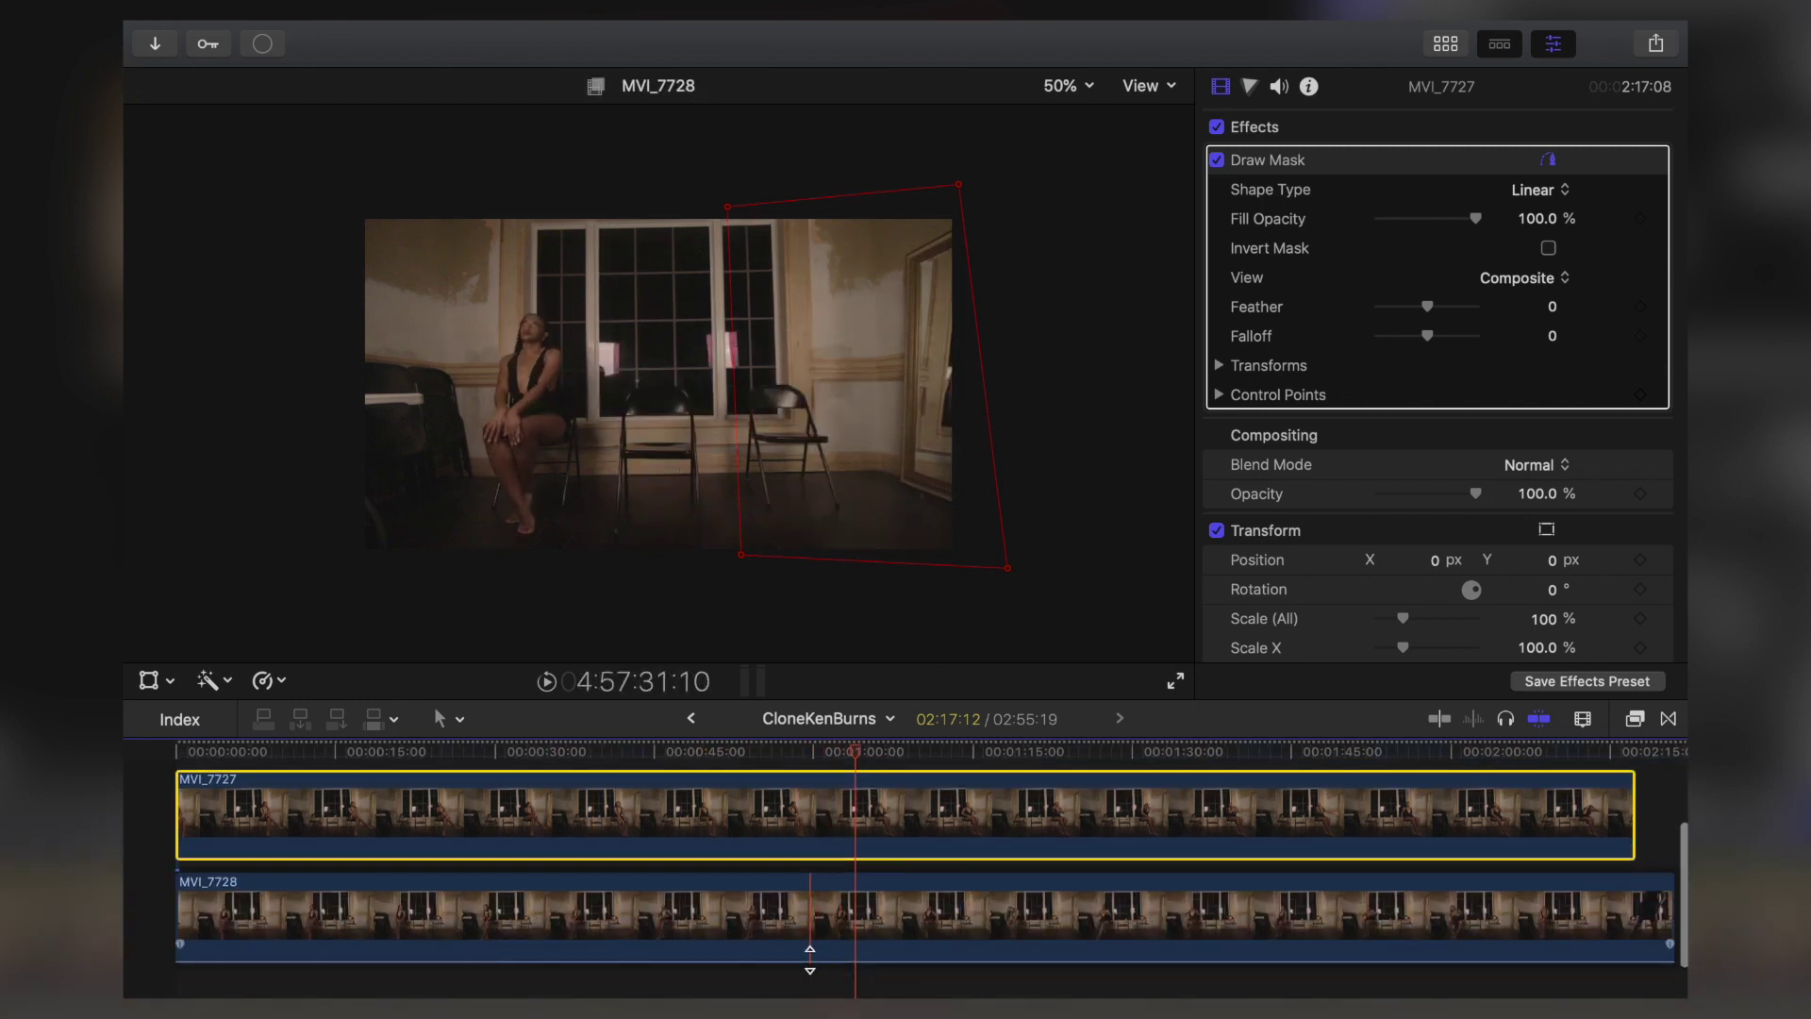
{"action": "left_click", "coordinate": [800, 860]}
{"action": "key", "text": "super+a"}
{"action": "scroll", "coordinate": [789, 755], "scroll_direction": "up", "scroll_amount": 4}
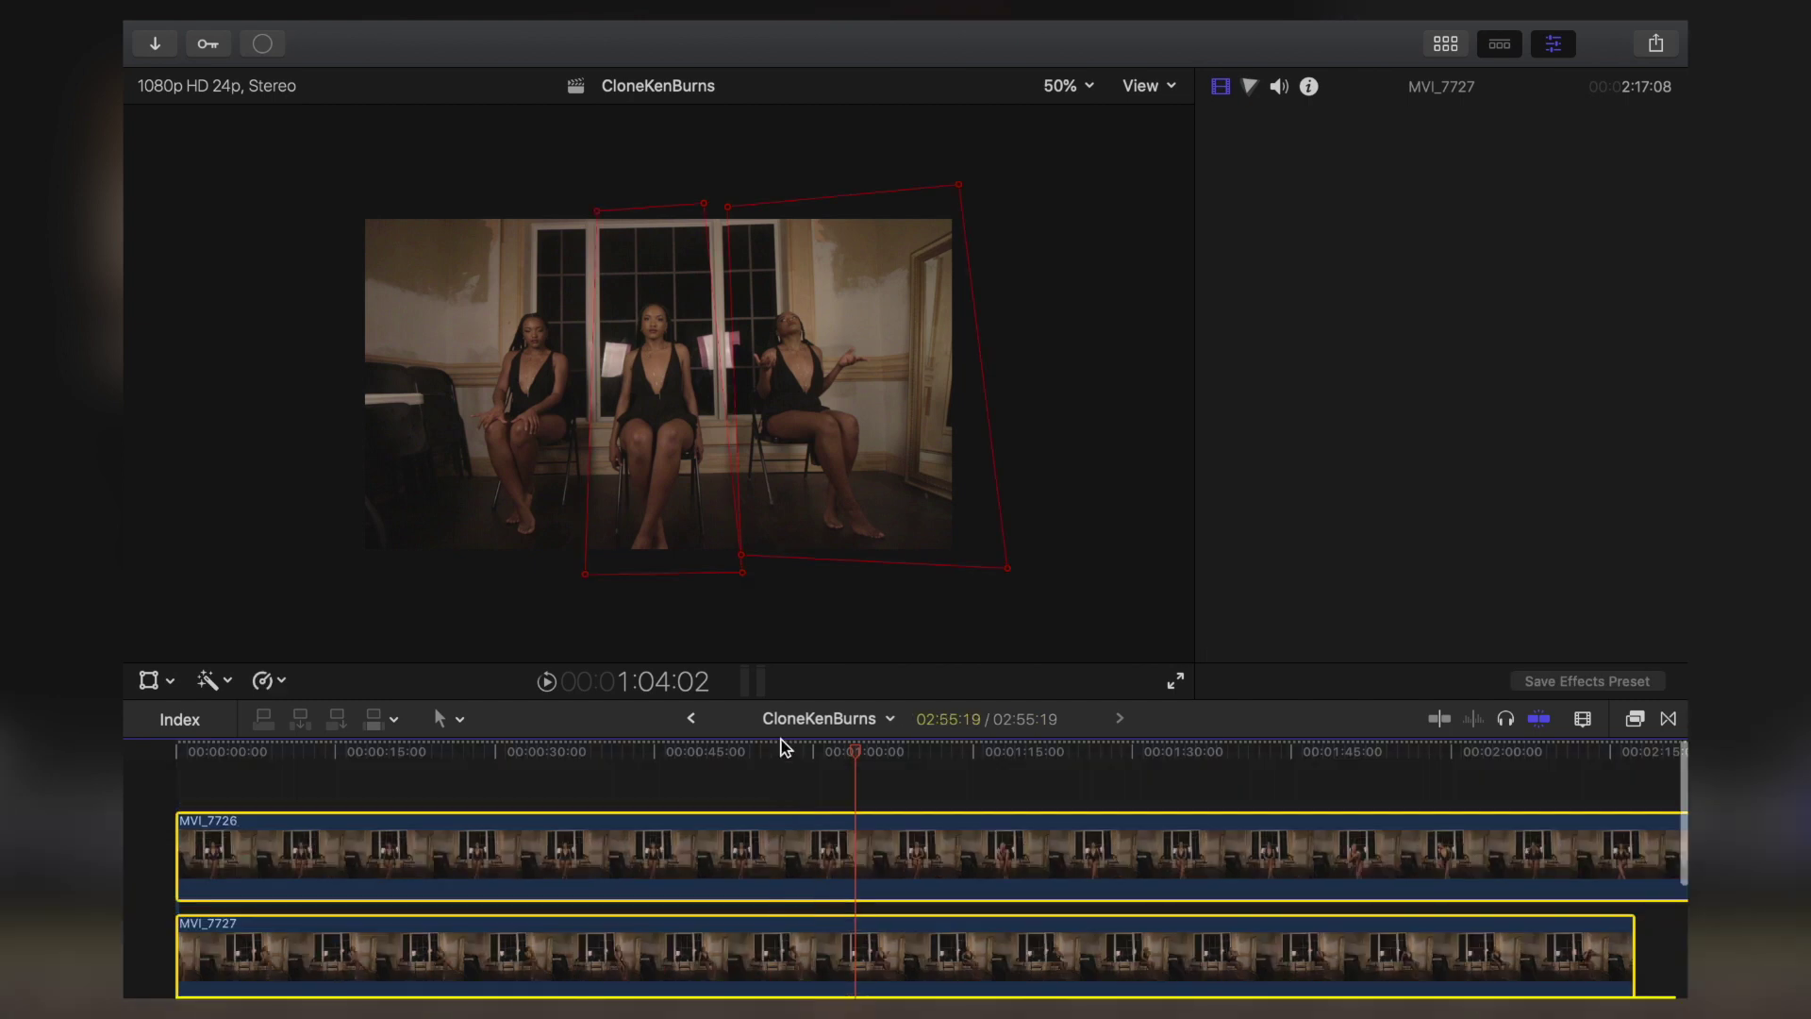
{"action": "right_click", "coordinate": [768, 843]}
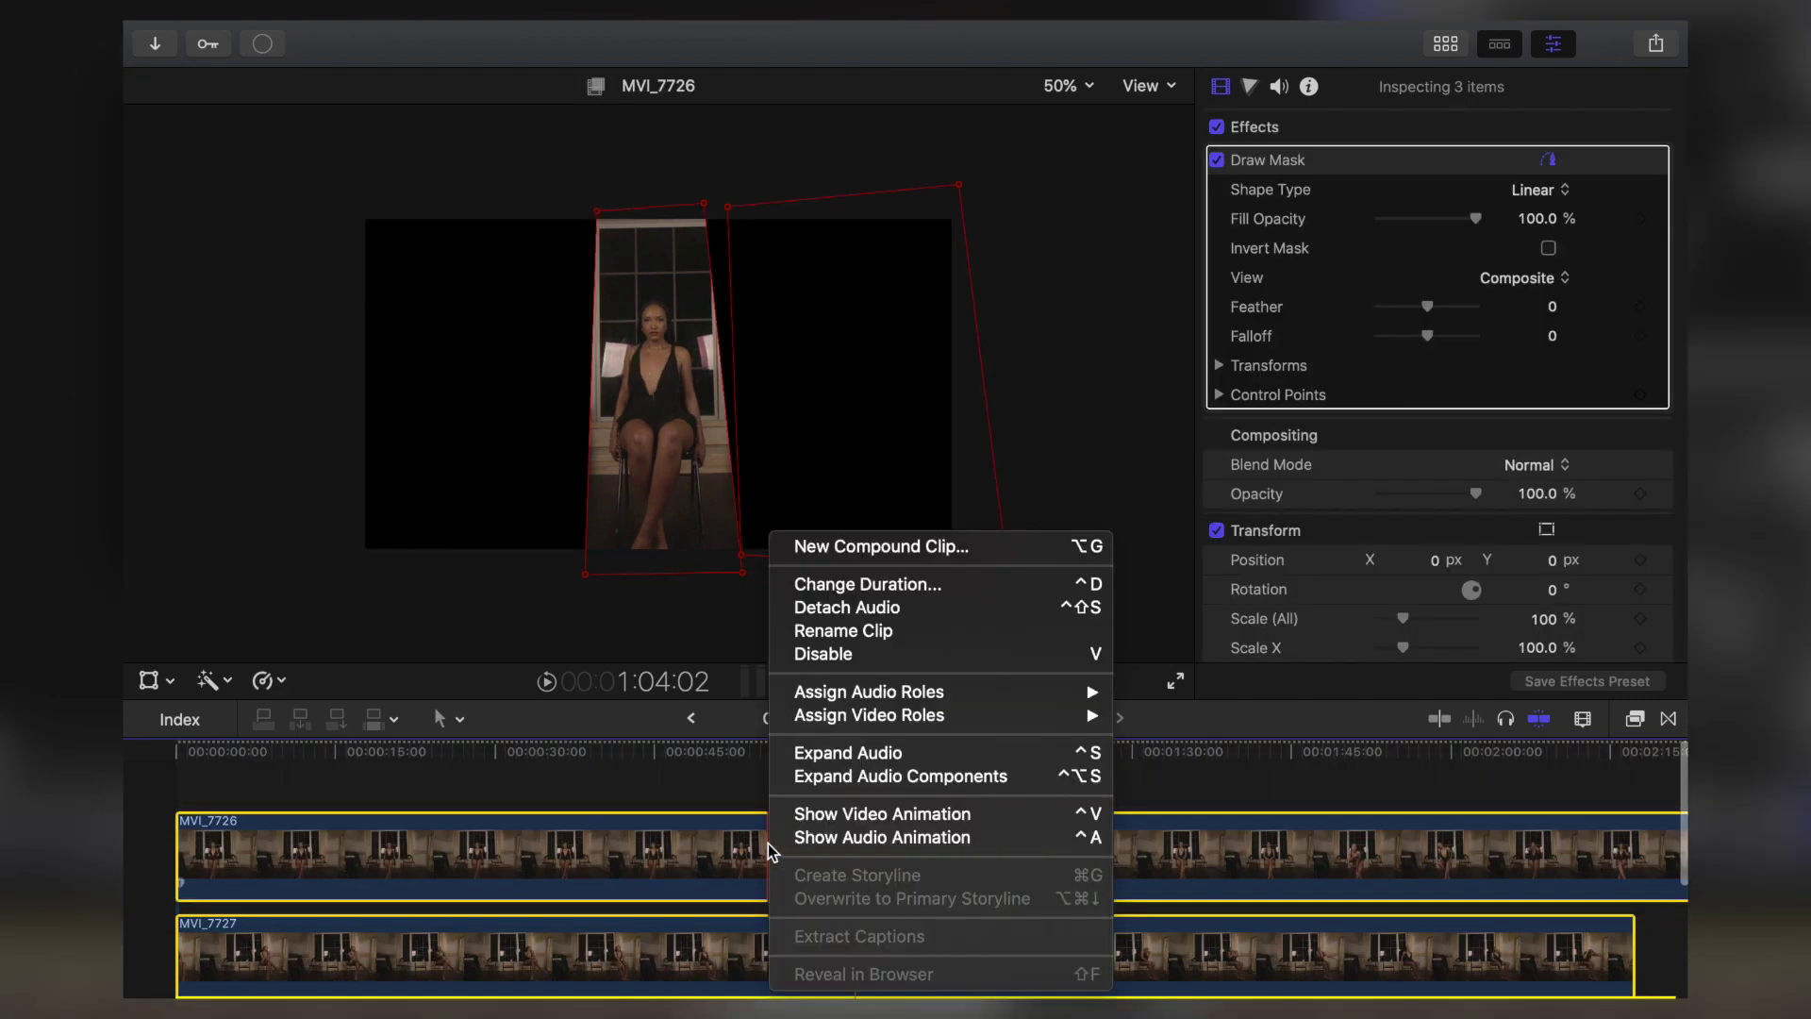
{"action": "left_click", "coordinate": [887, 546]}
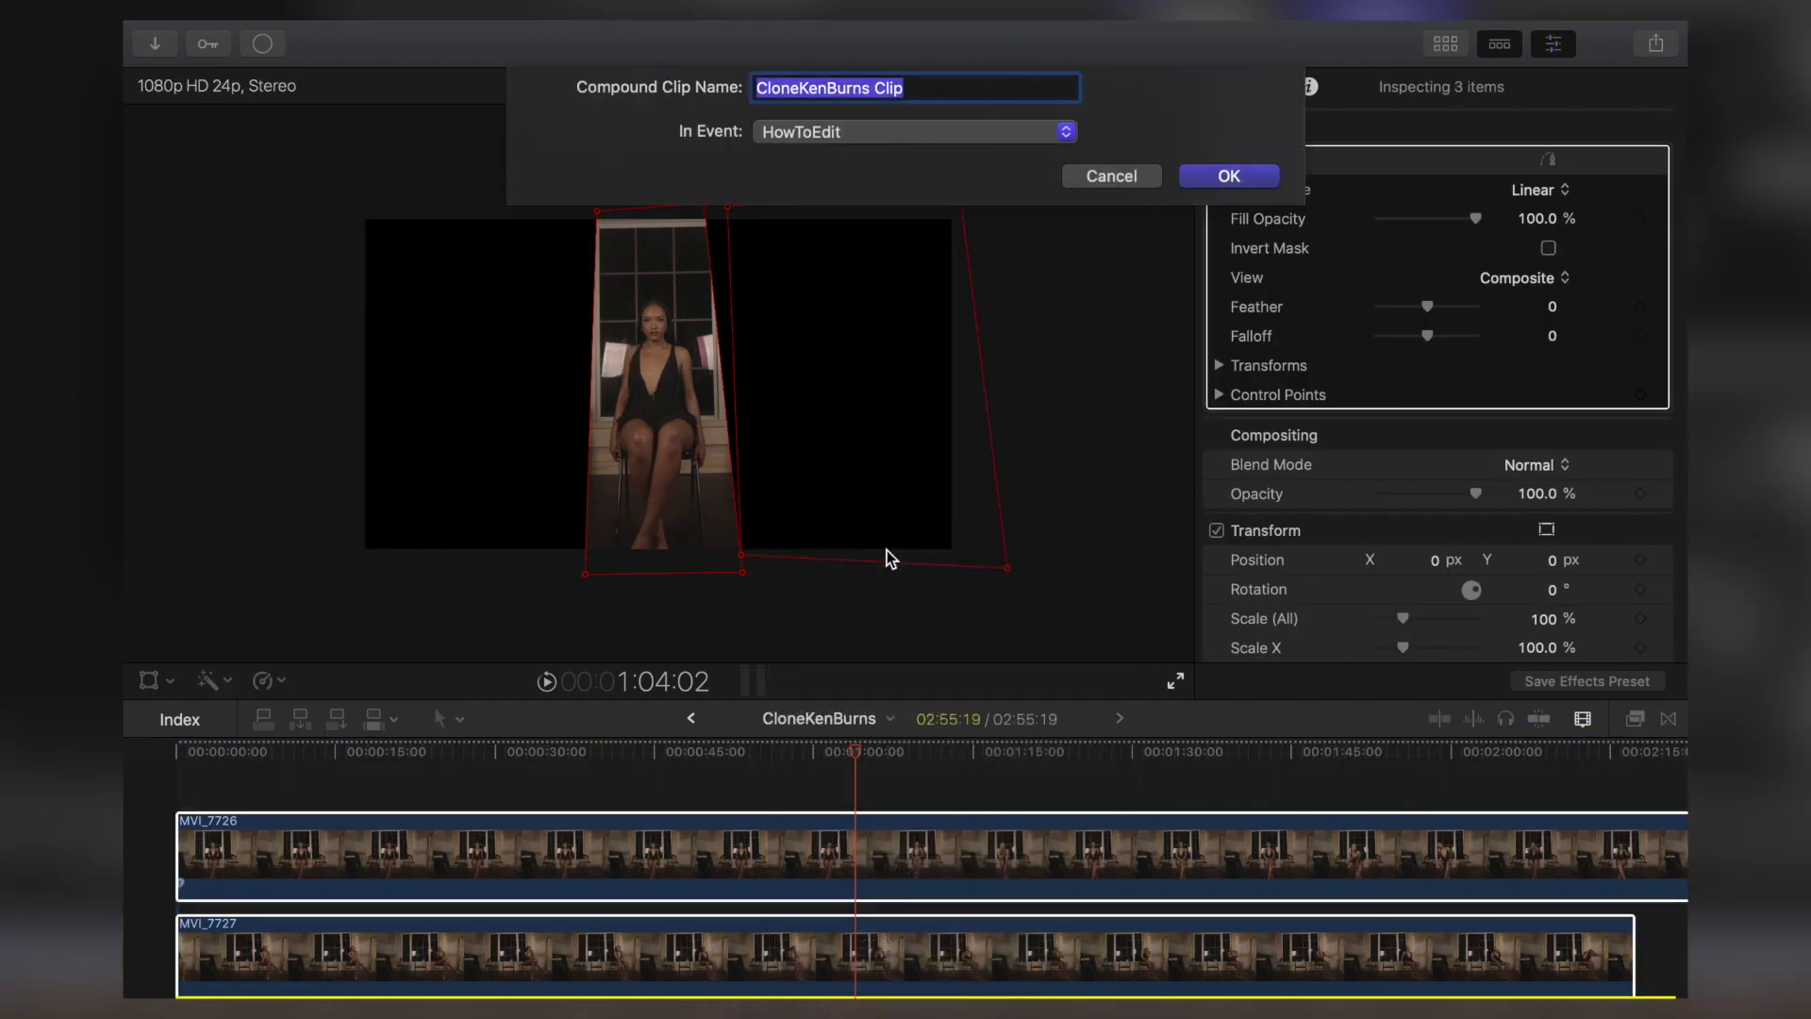
{"action": "key", "text": "Return"}
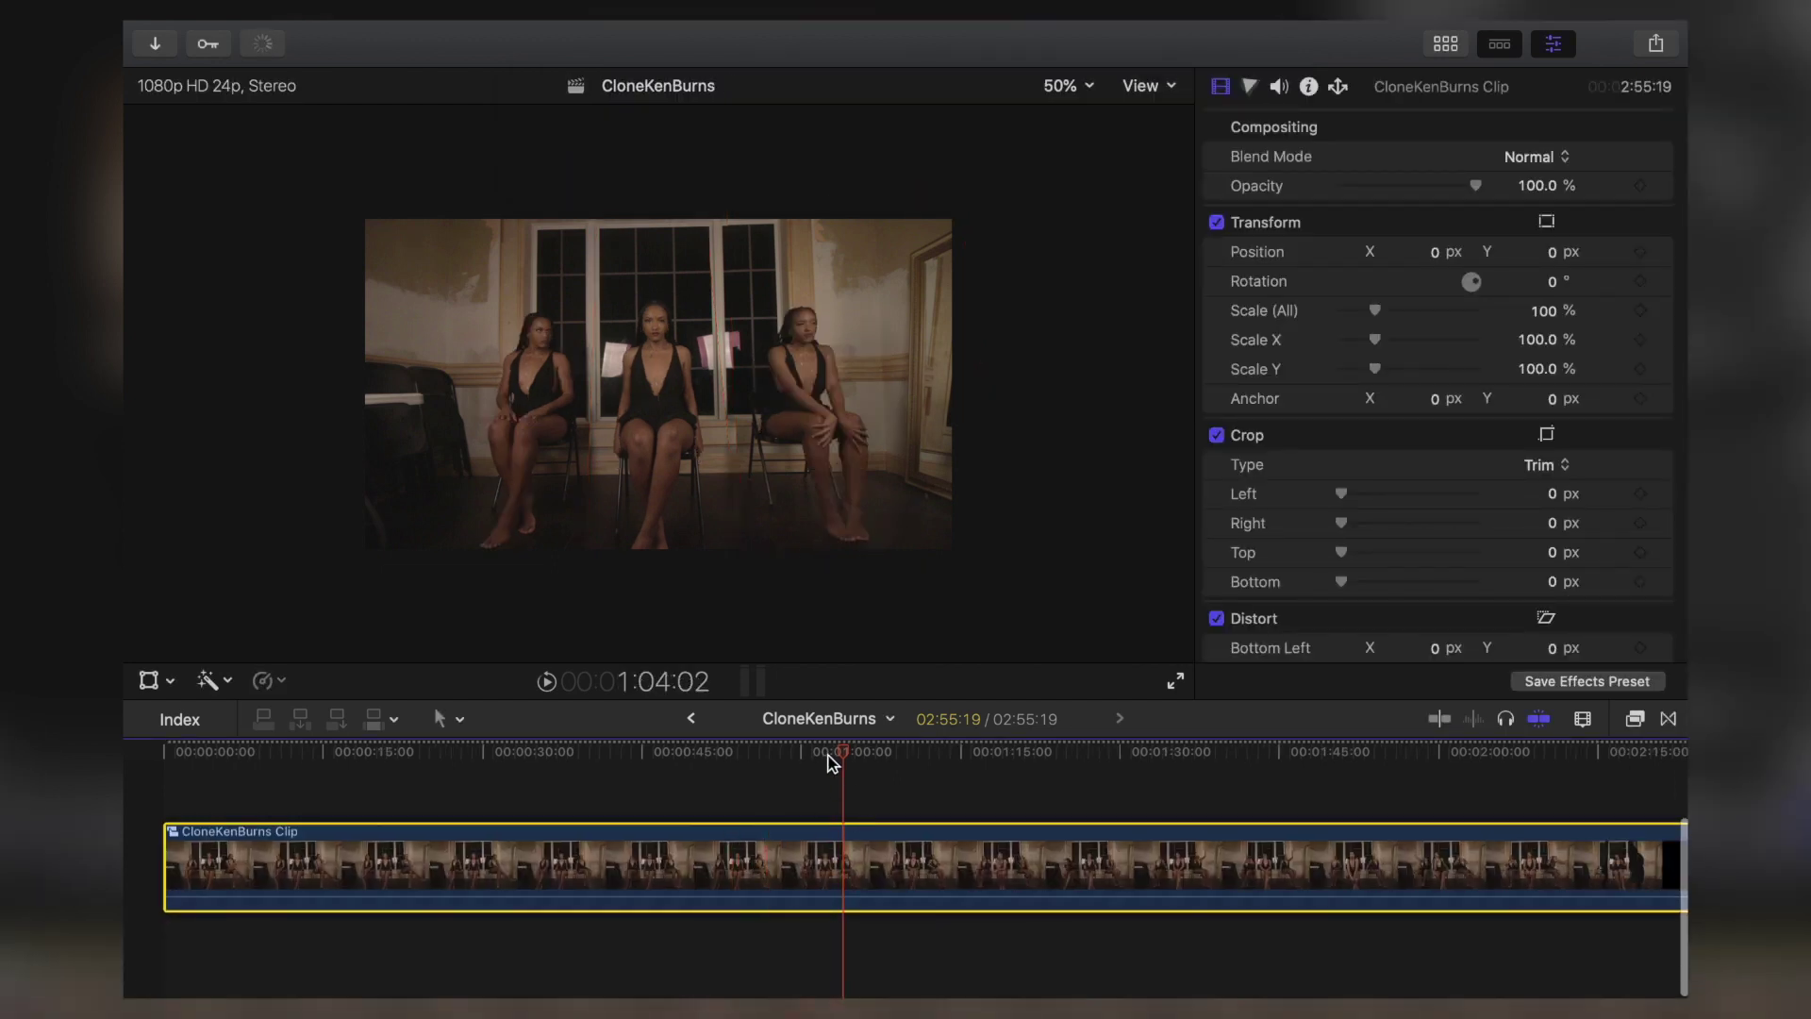
- Fit the picture to the viewer at about 34 seconds and apply a Ken Burns crop to CloneKenBurns Clip
{"action": "left_click", "coordinate": [836, 752]}
{"action": "left_click_drag", "start_coordinate": [835, 752], "coordinate": [534, 754]}
{"action": "key", "text": "shift+z"}
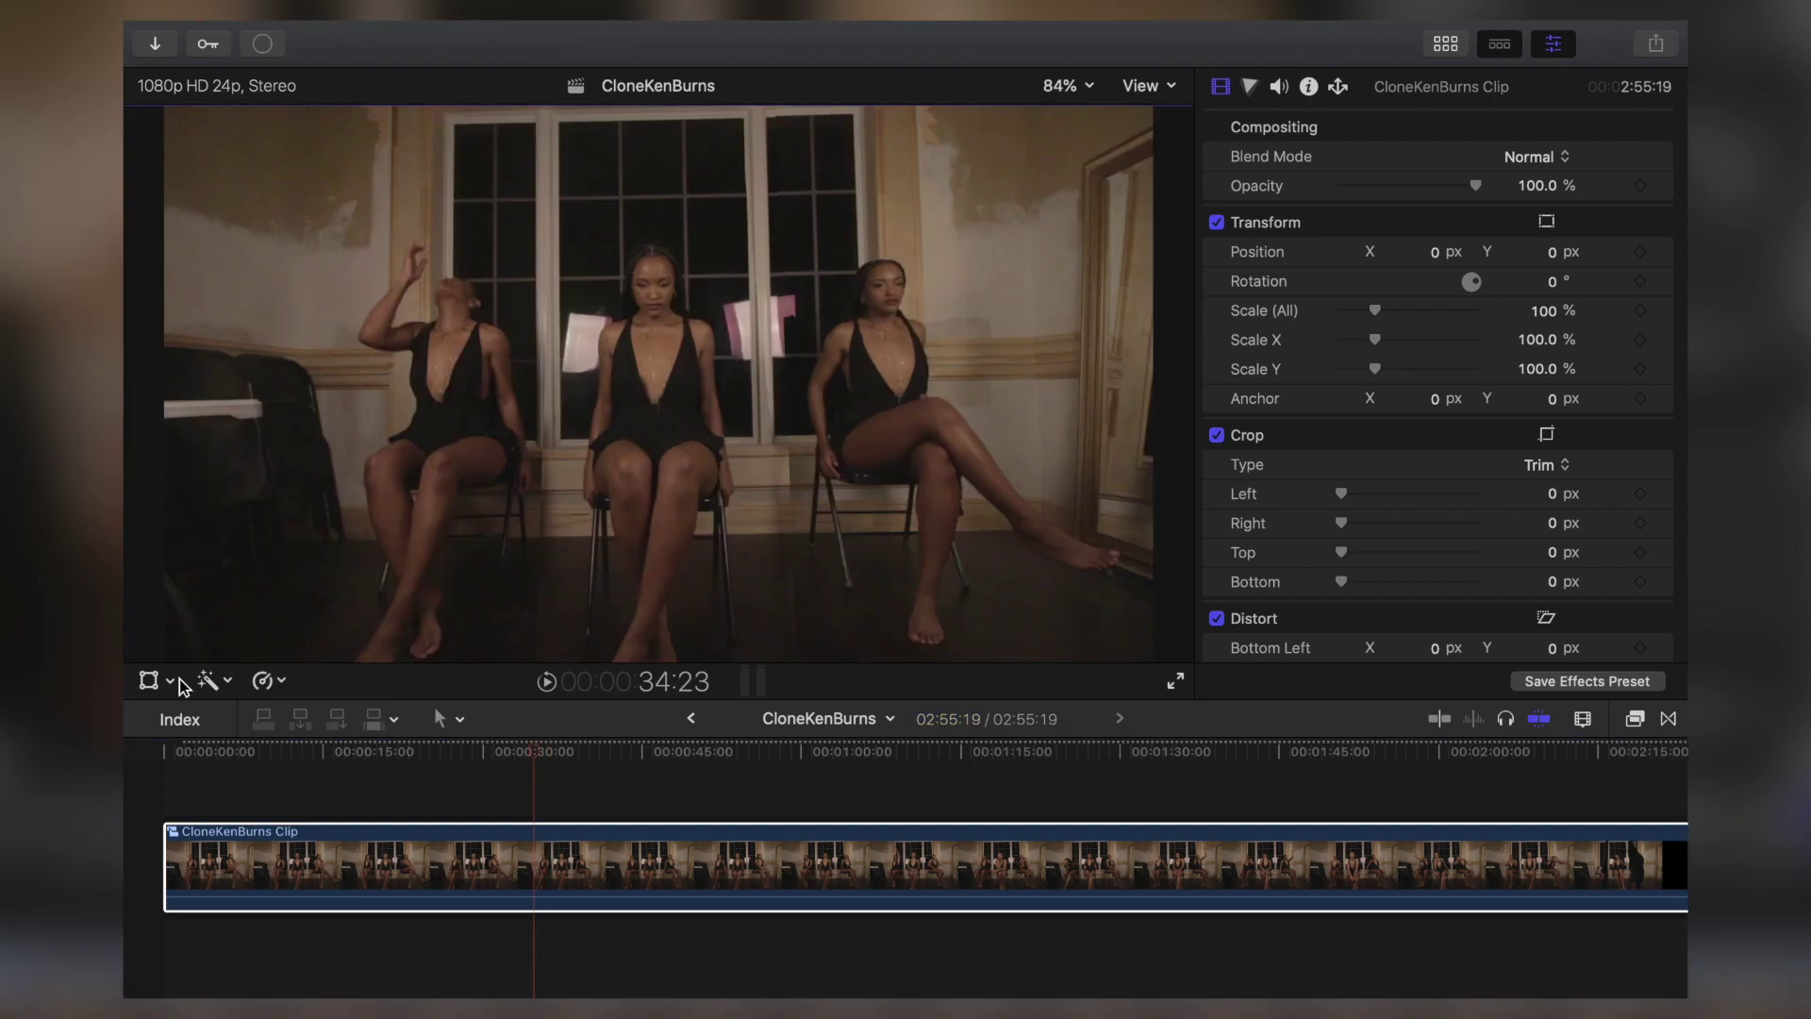
{"action": "left_click", "coordinate": [170, 679]}
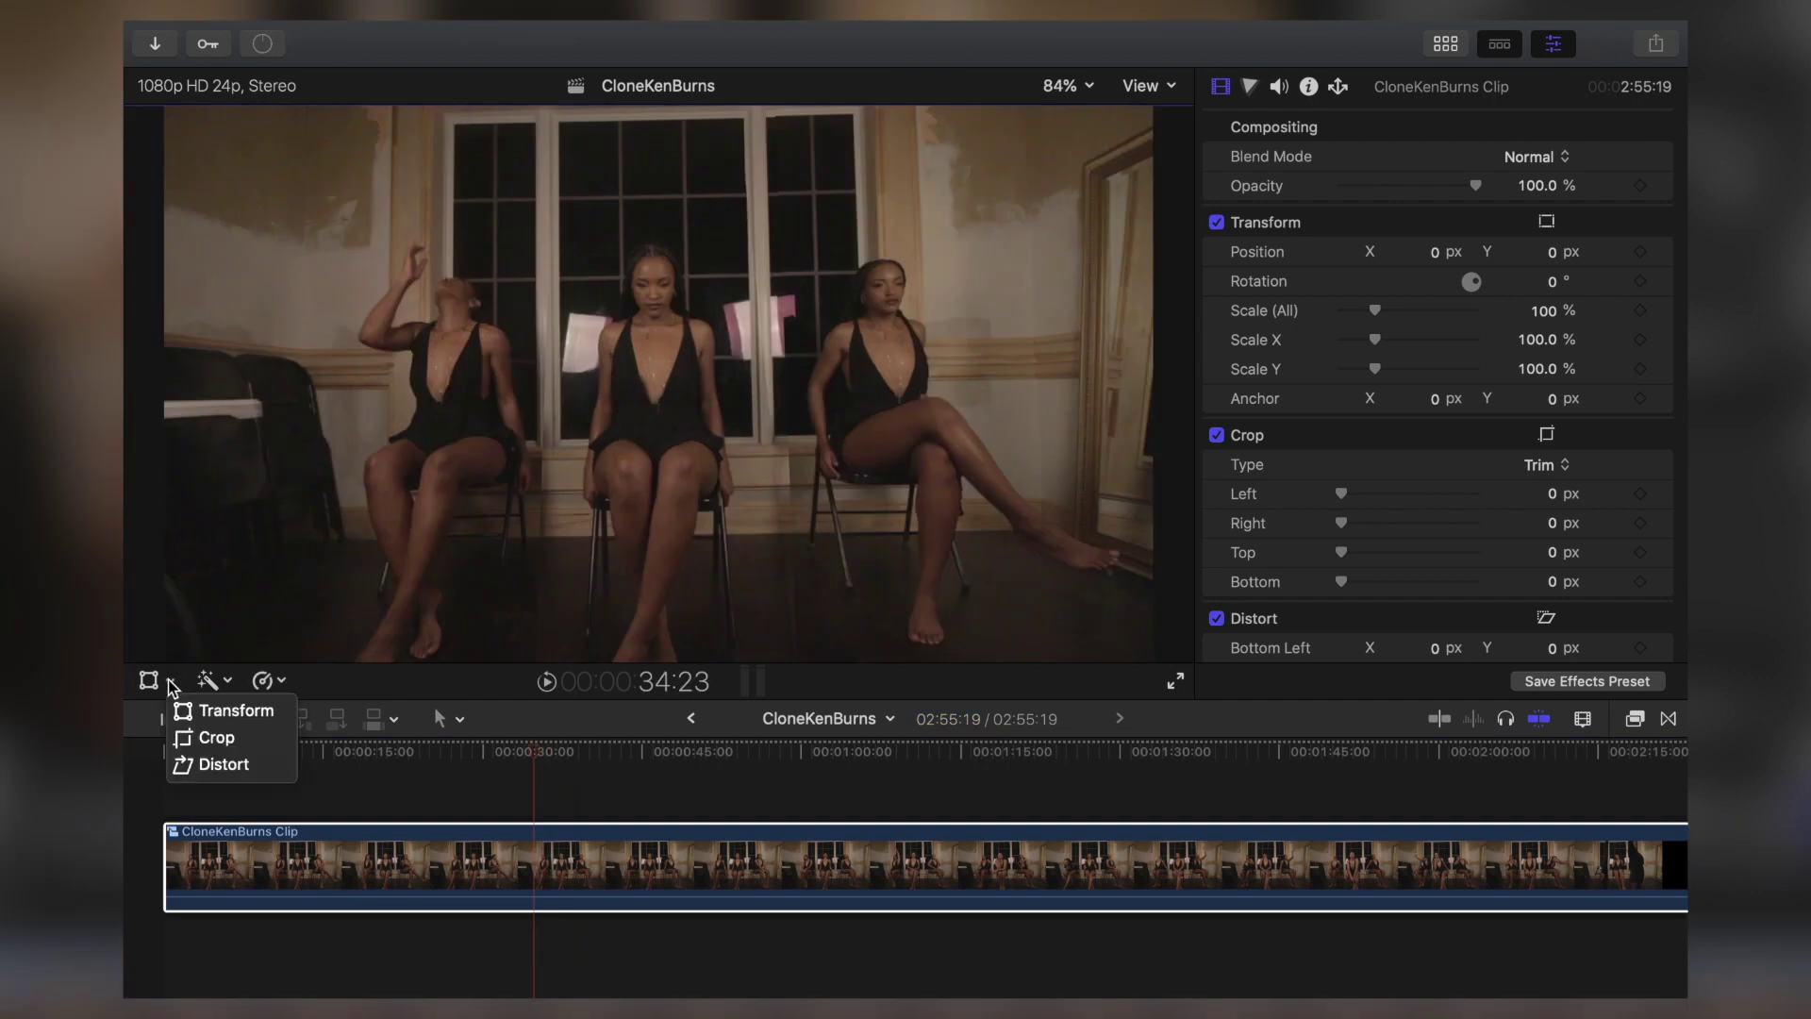
{"action": "left_click", "coordinate": [243, 738]}
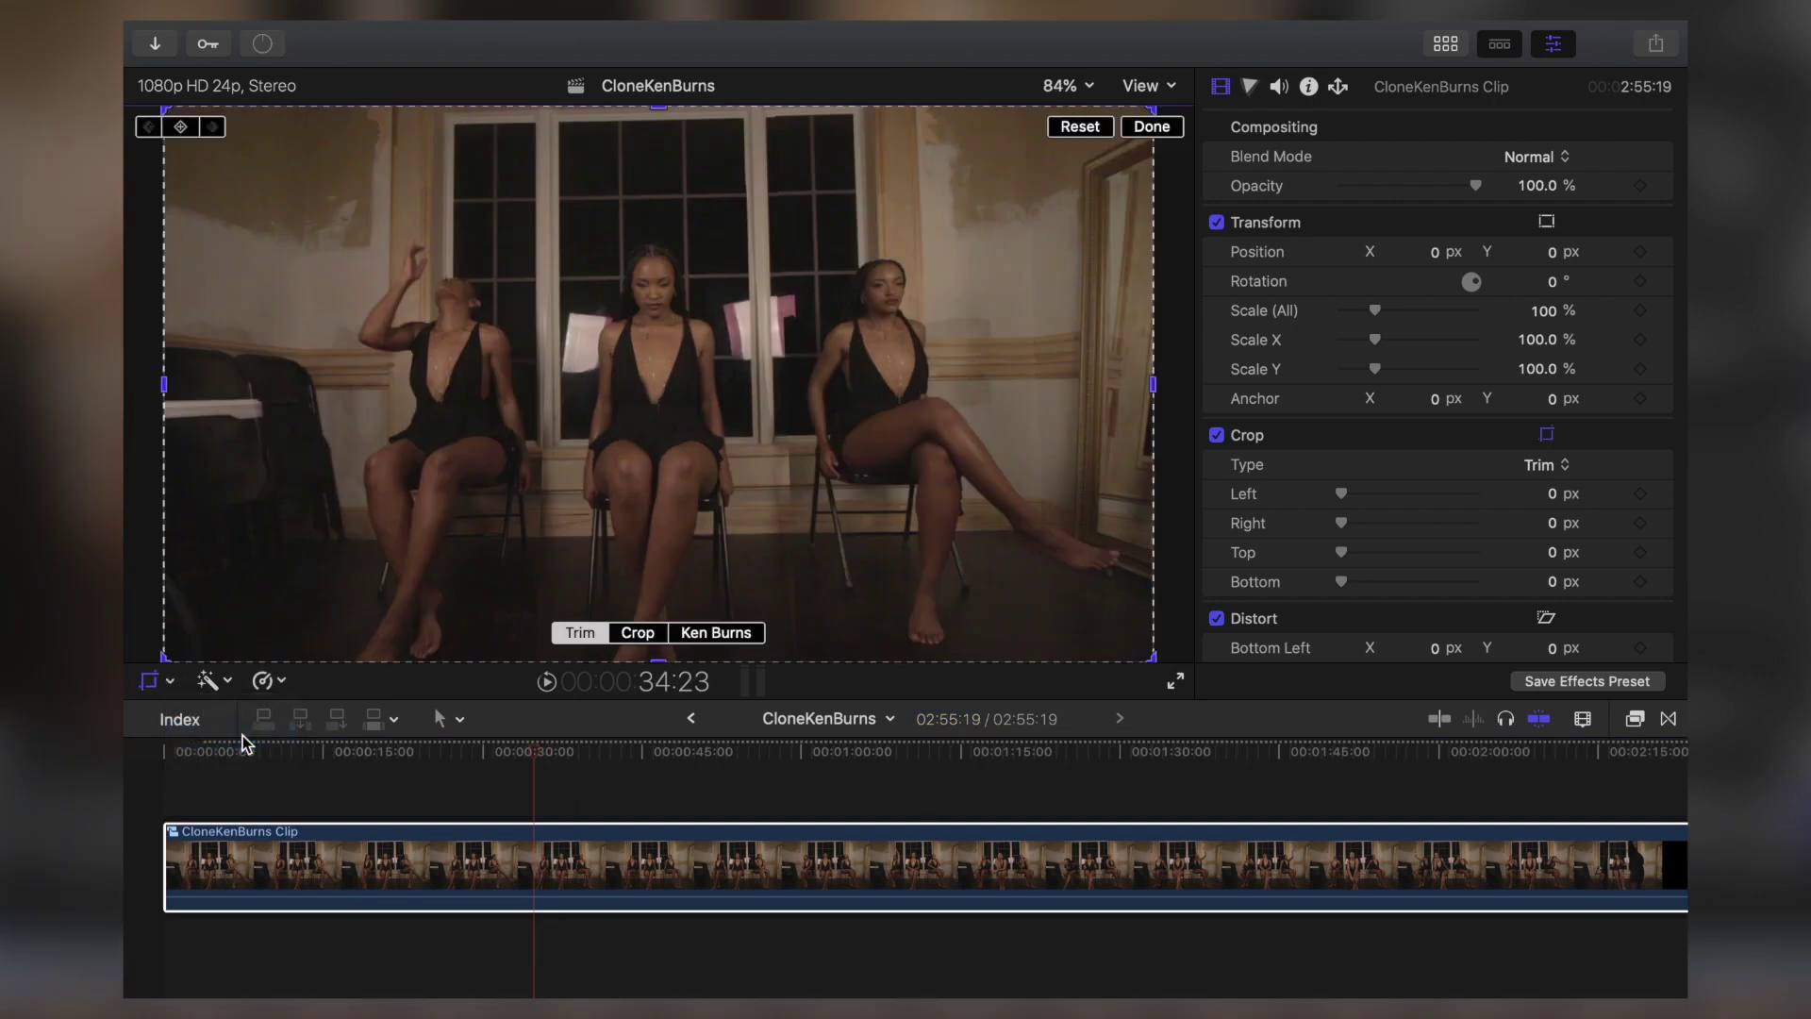
{"action": "left_click", "coordinate": [697, 641]}
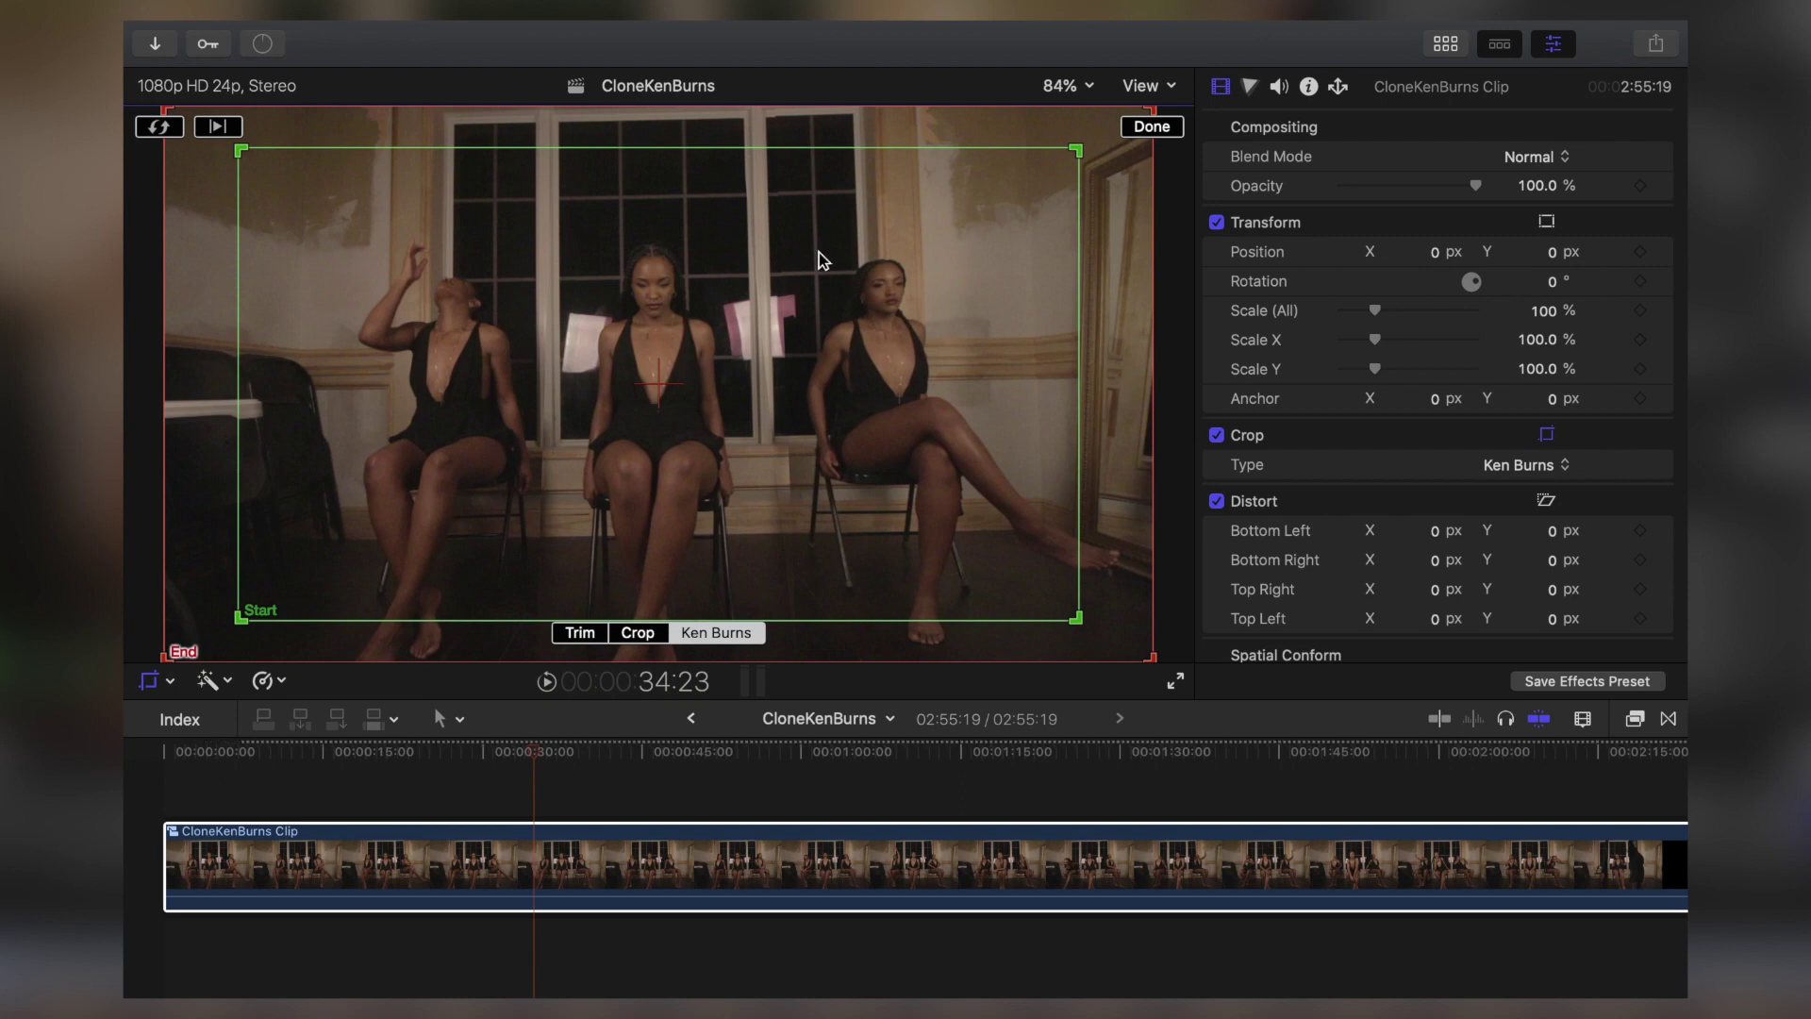
- Shrink the Ken Burns start frame and center it tightly around the middle woman's face, checking it at the clip's beginning
{"action": "key", "text": "Home"}
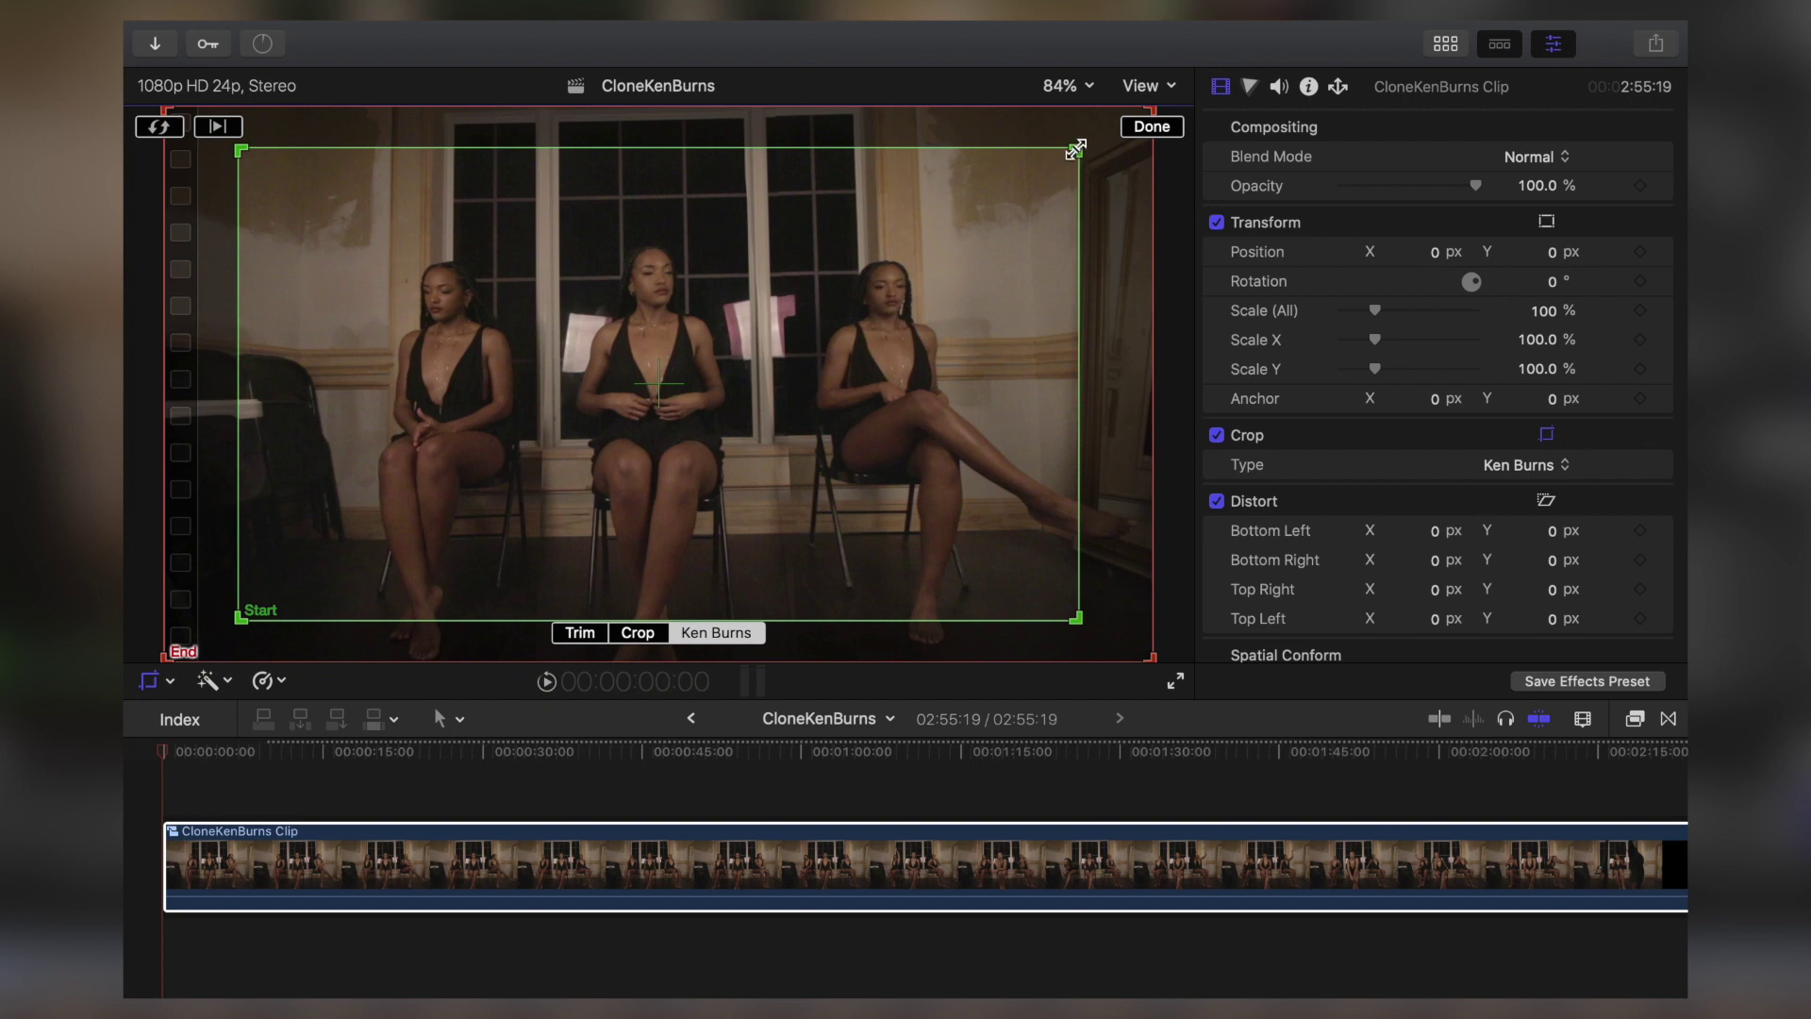
{"action": "left_click_drag", "start_coordinate": [1075, 151], "coordinate": [560, 426]}
{"action": "left_click_drag", "start_coordinate": [486, 520], "coordinate": [746, 287]}
{"action": "left_click_drag", "start_coordinate": [818, 205], "coordinate": [731, 230]}
{"action": "left_click_drag", "start_coordinate": [704, 328], "coordinate": [742, 289]}
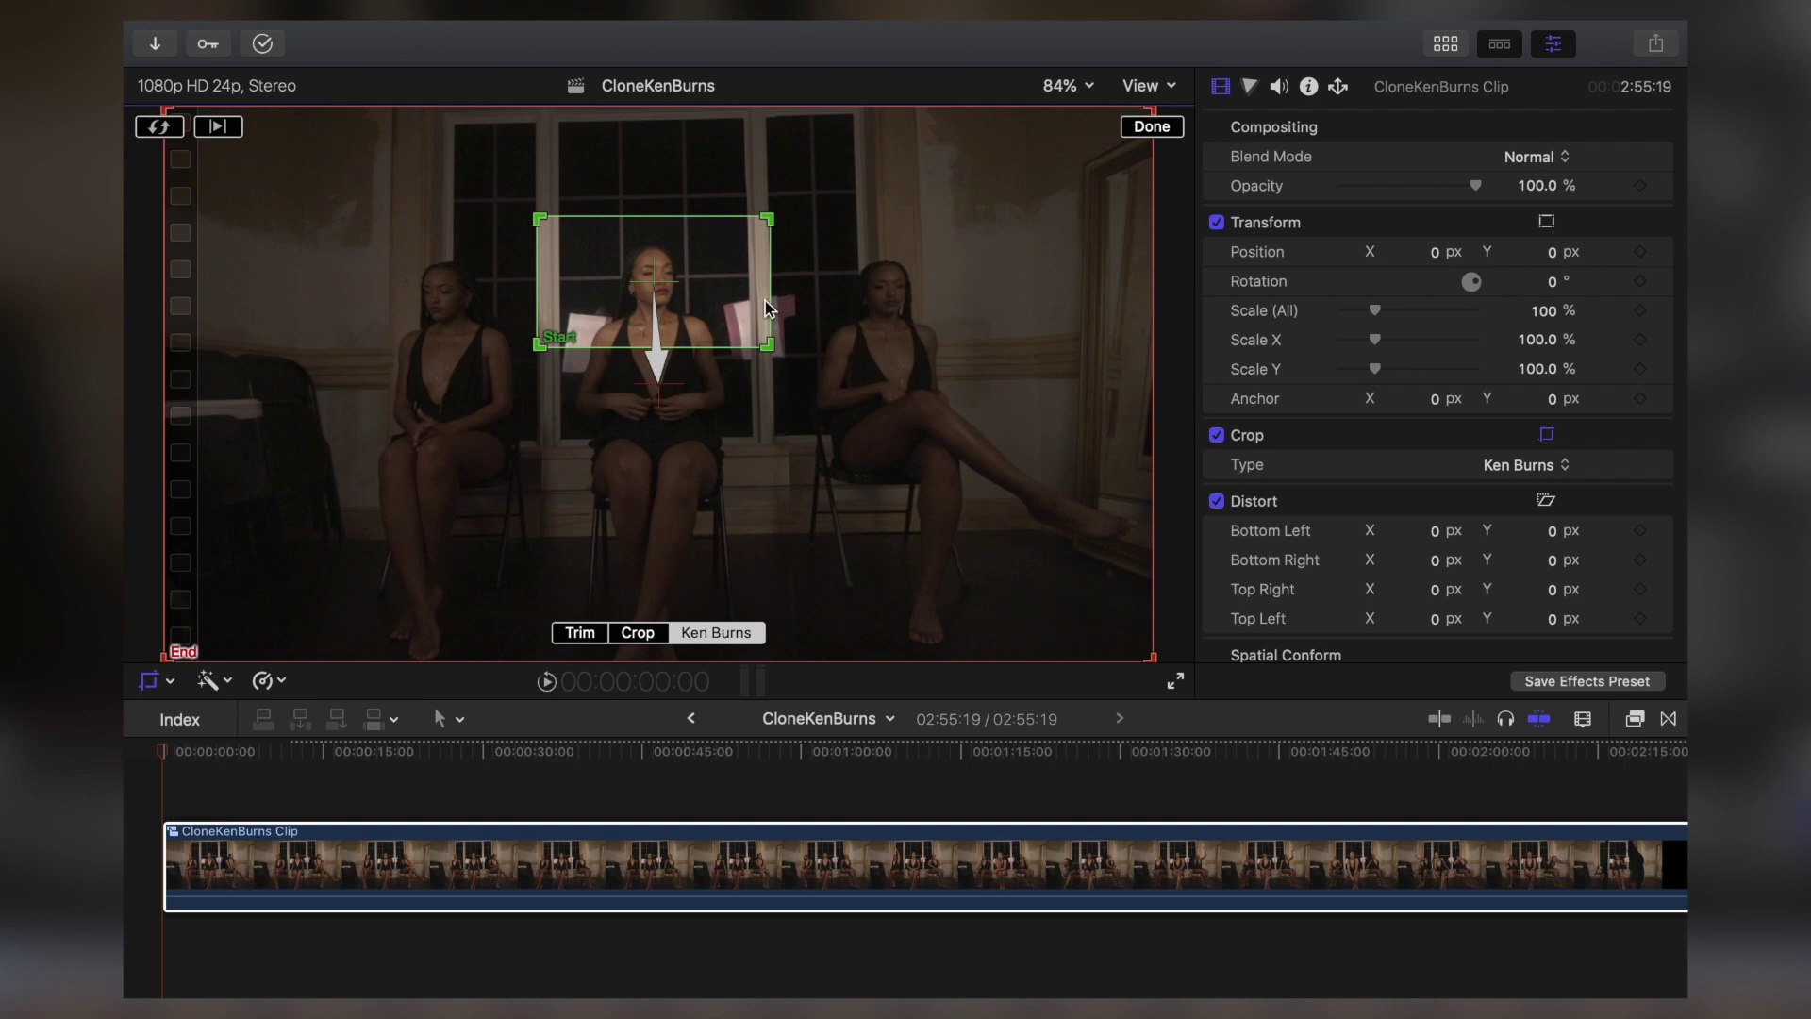
- Trim the end of CloneKenBurns Clip to 2:00:20 to remove the section where the outer women are missing
{"action": "key", "text": "End"}
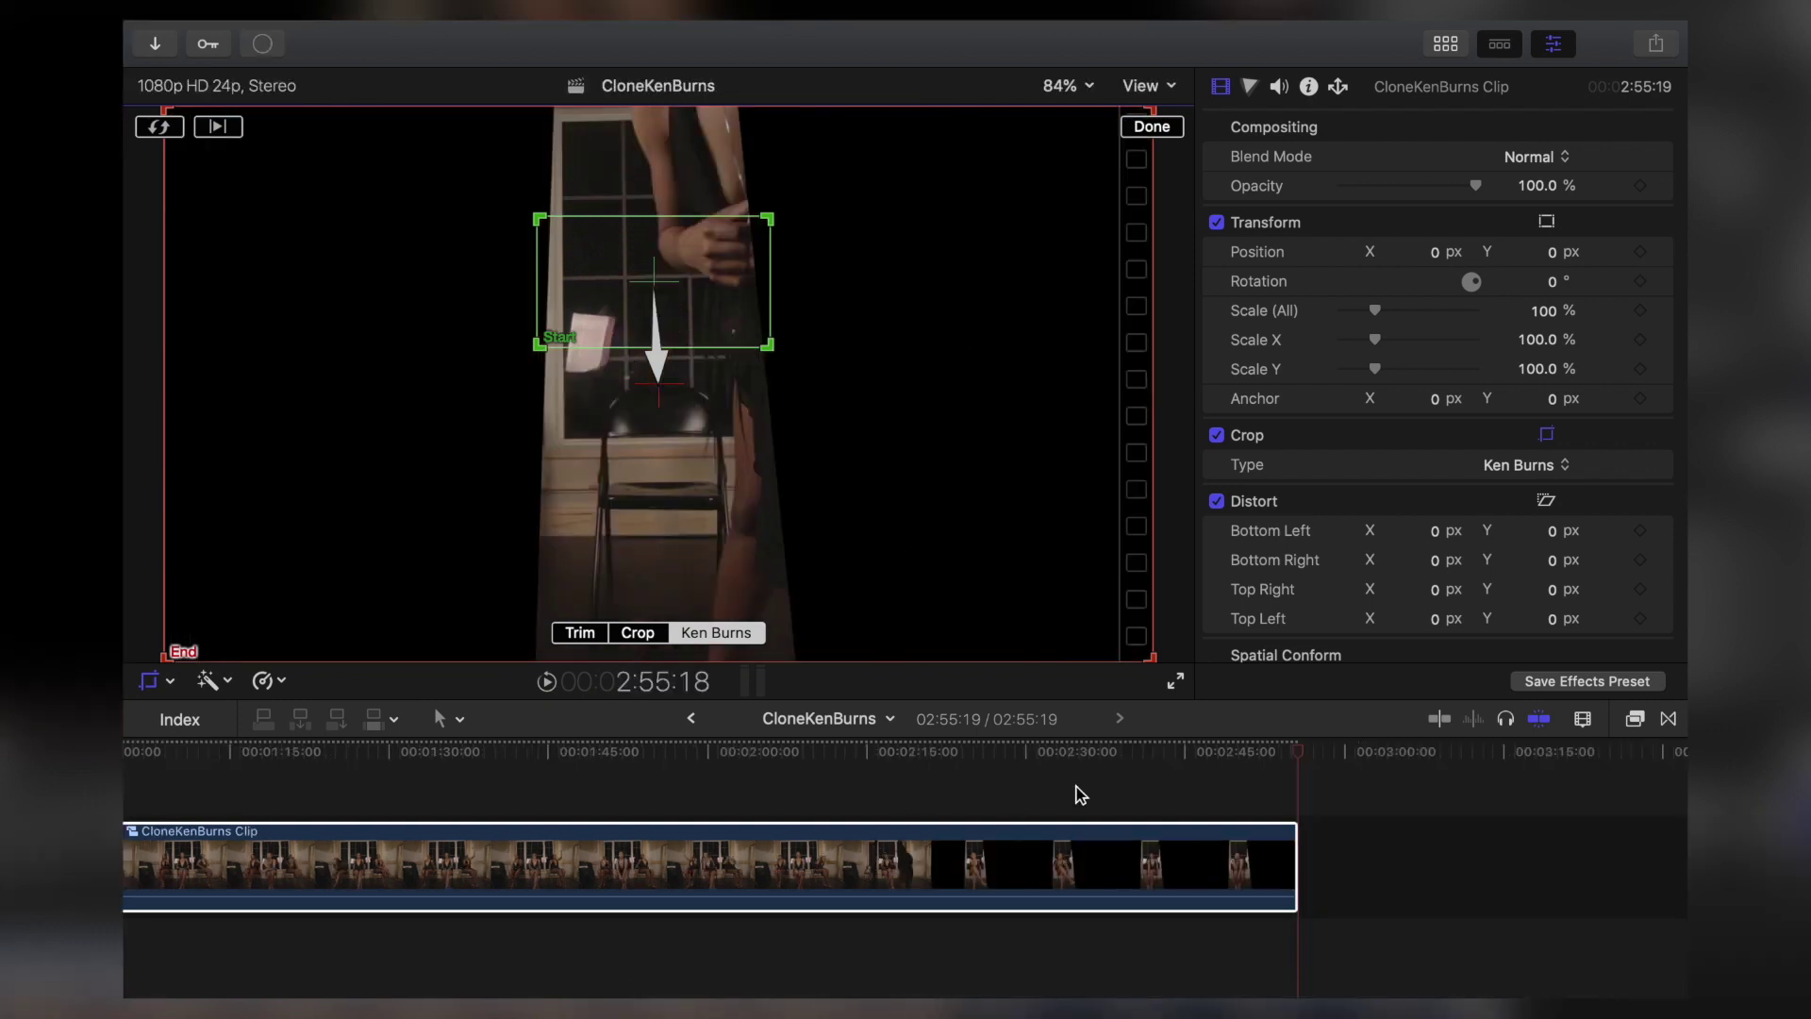
{"action": "left_click_drag", "start_coordinate": [999, 762], "coordinate": [718, 751]}
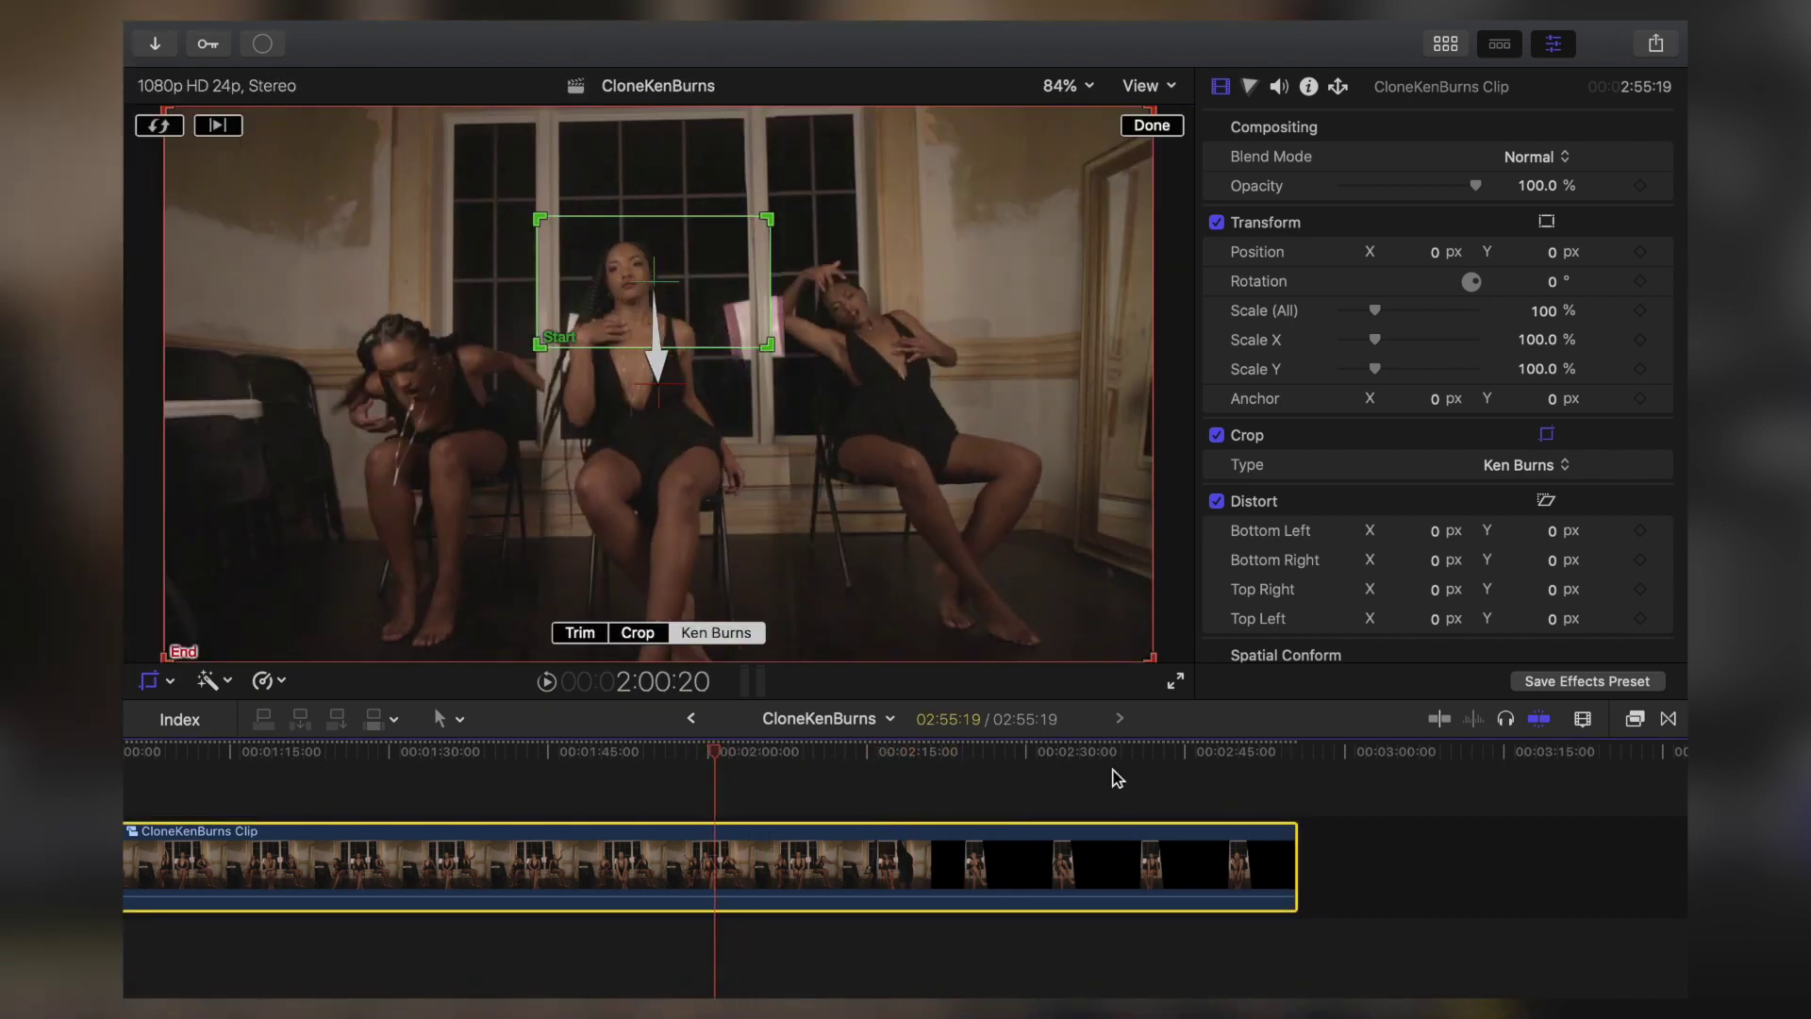
{"action": "left_click_drag", "start_coordinate": [1291, 837], "coordinate": [711, 842]}
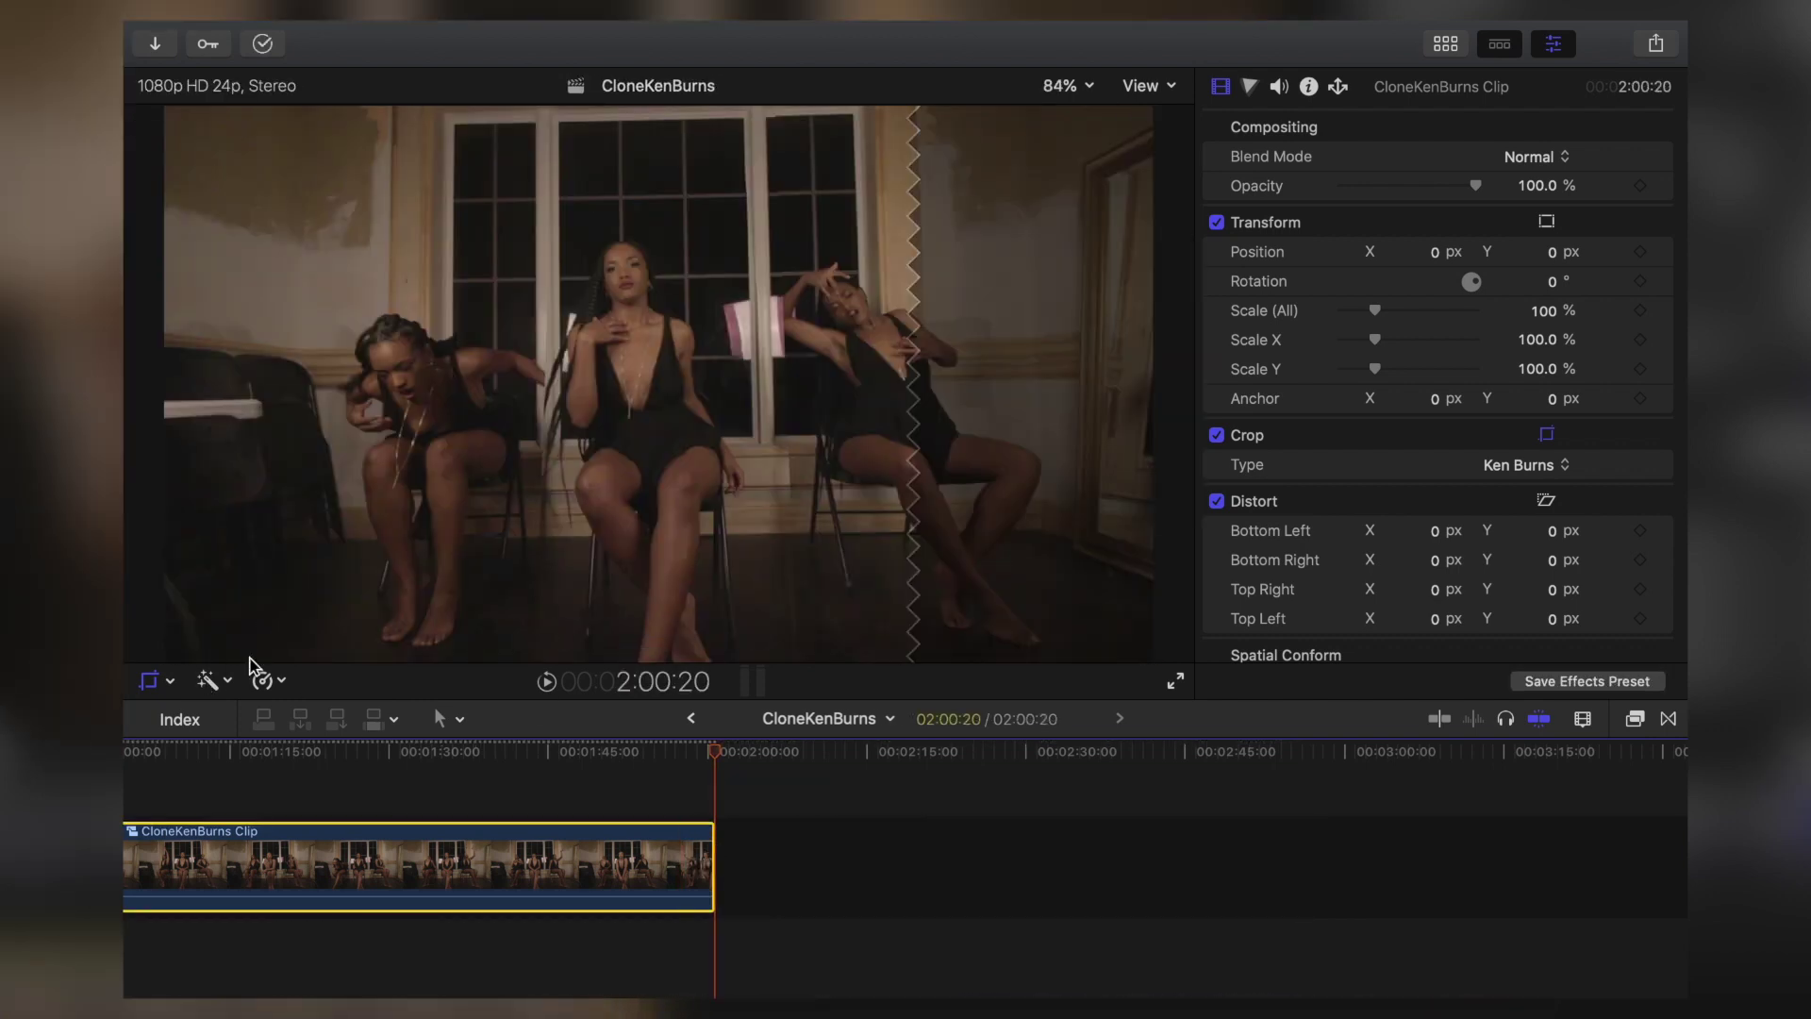
- Reopen the Ken Burns crop on the trimmed clip to check its start and end frames, and close it
{"action": "left_click", "coordinate": [170, 680]}
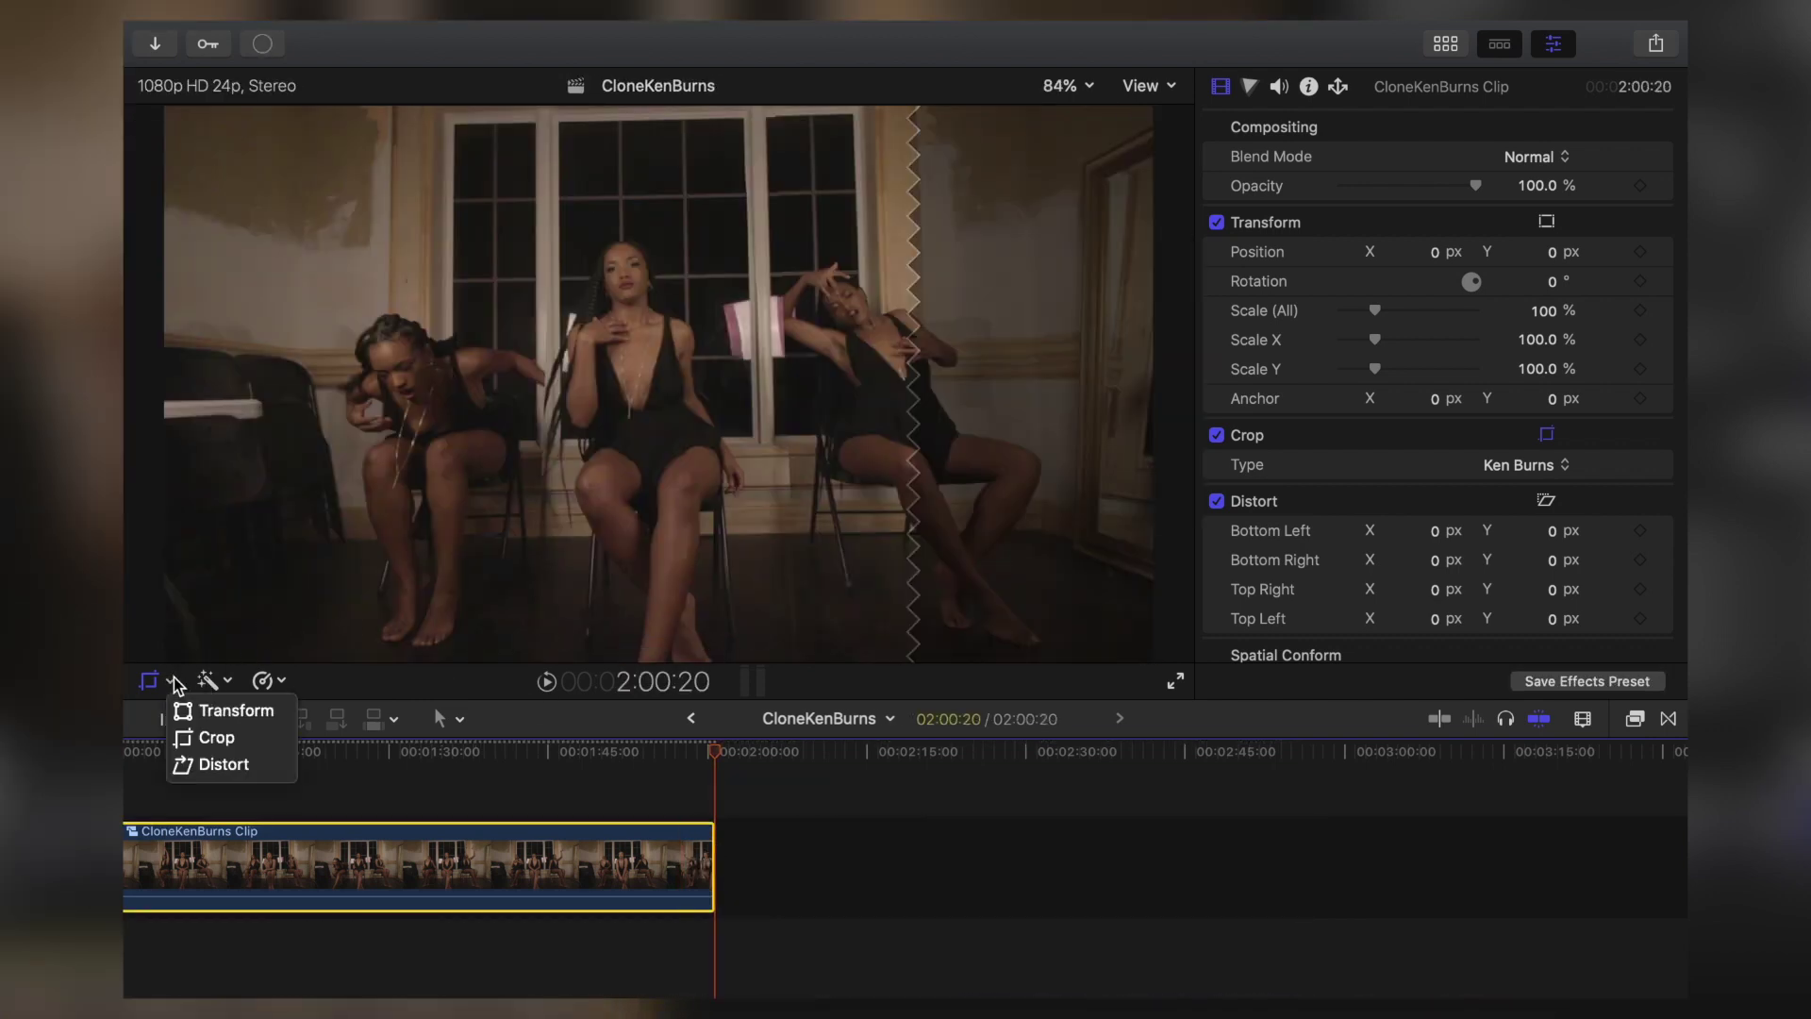
{"action": "left_click", "coordinate": [211, 736]}
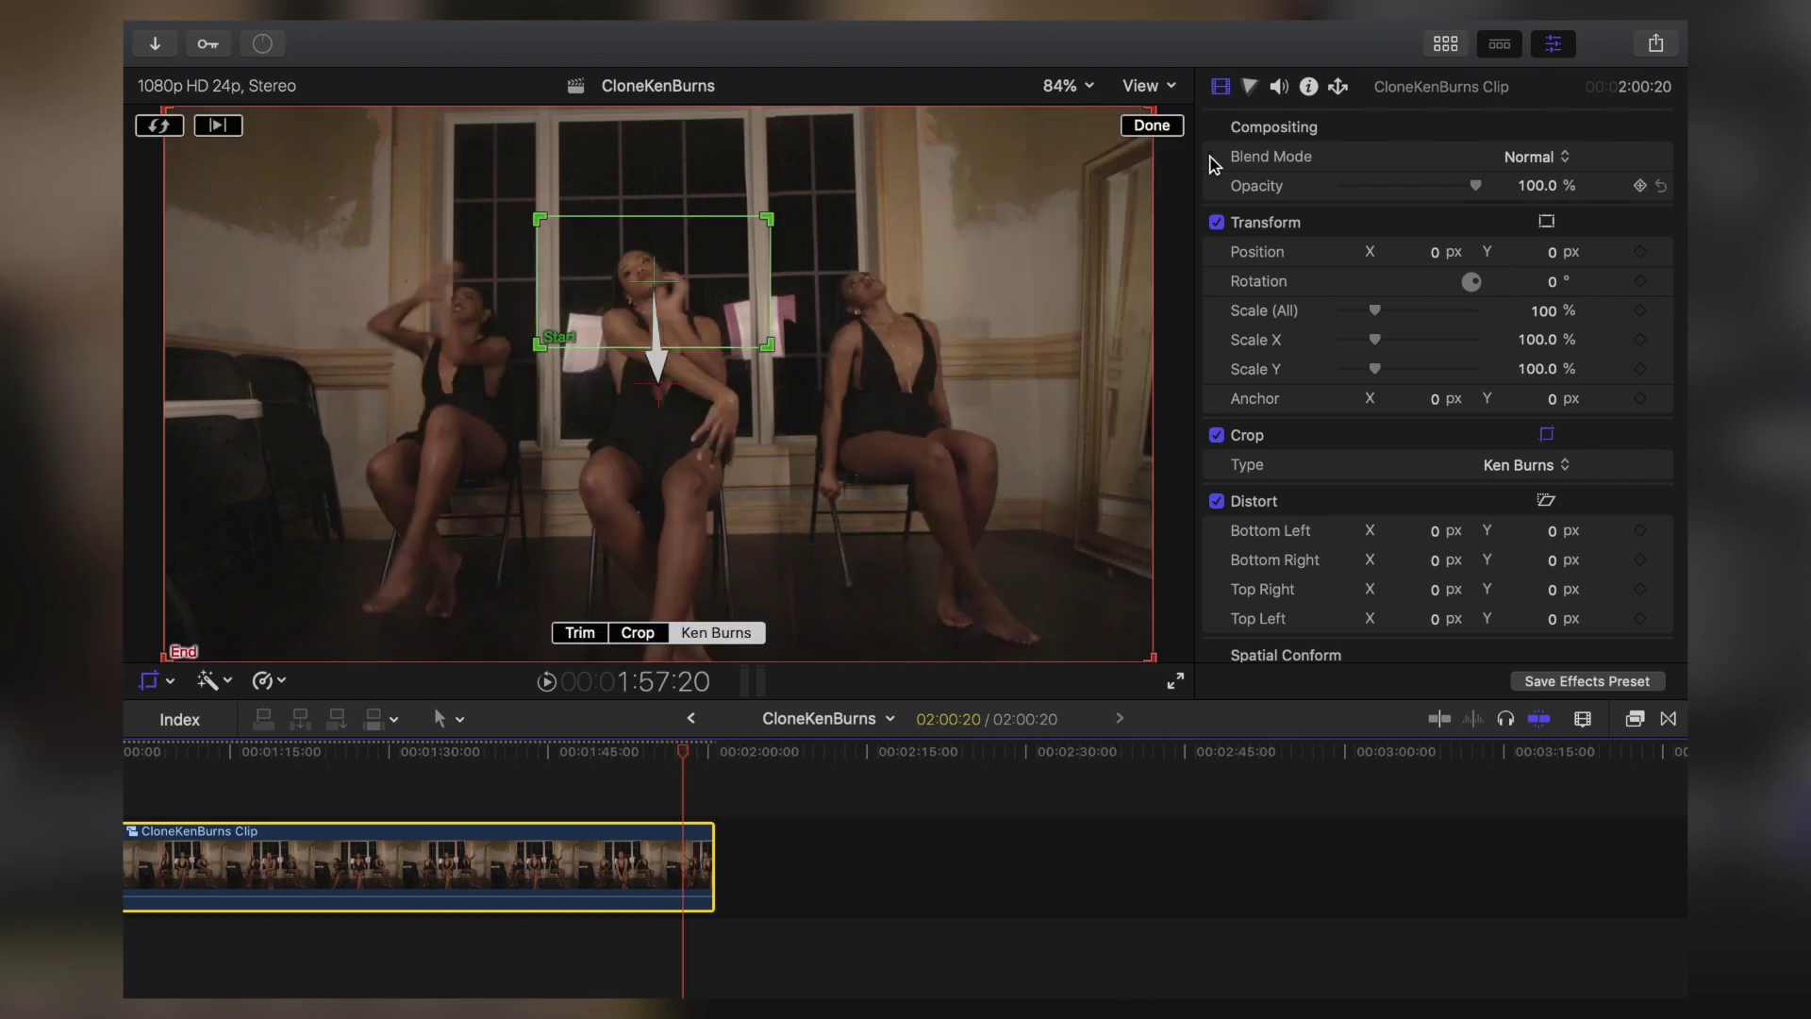
{"action": "left_click", "coordinate": [1154, 132]}
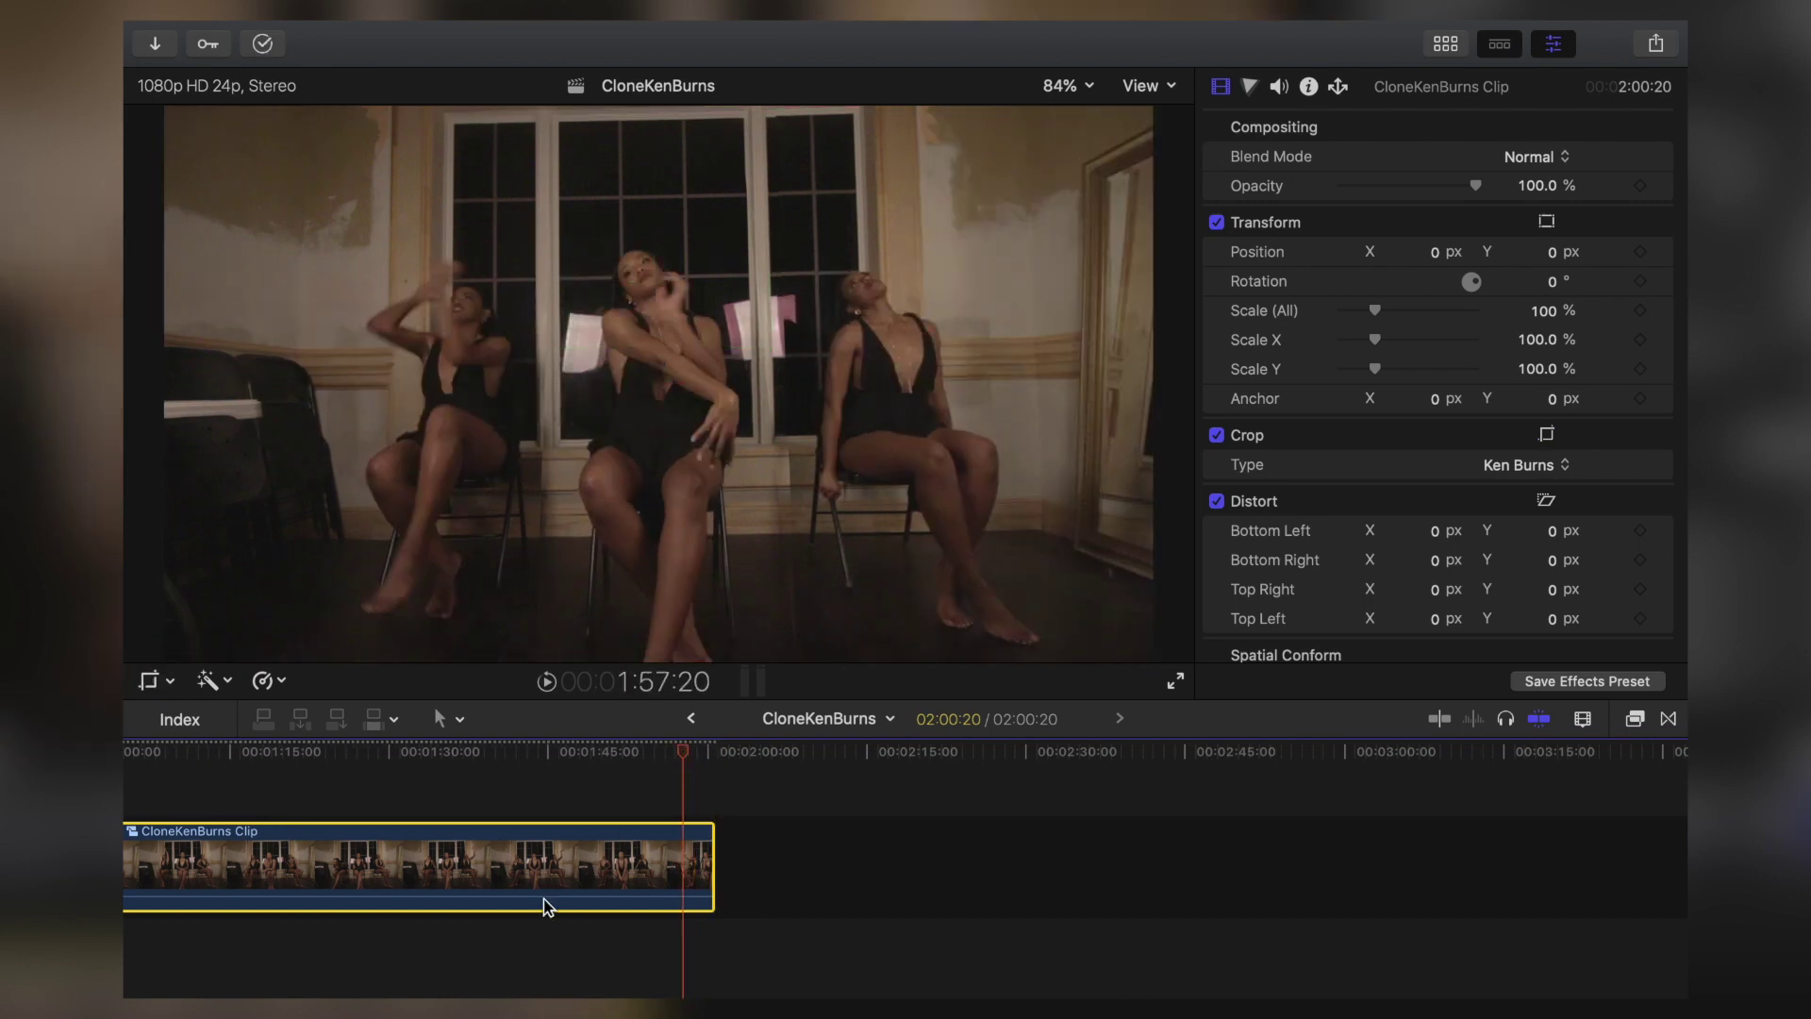
- Fit the whole clip in the timeline and preview the Ken Burns zoom-out from the beginning
{"action": "key", "text": "shift+z"}
{"action": "left_click", "coordinate": [179, 774]}
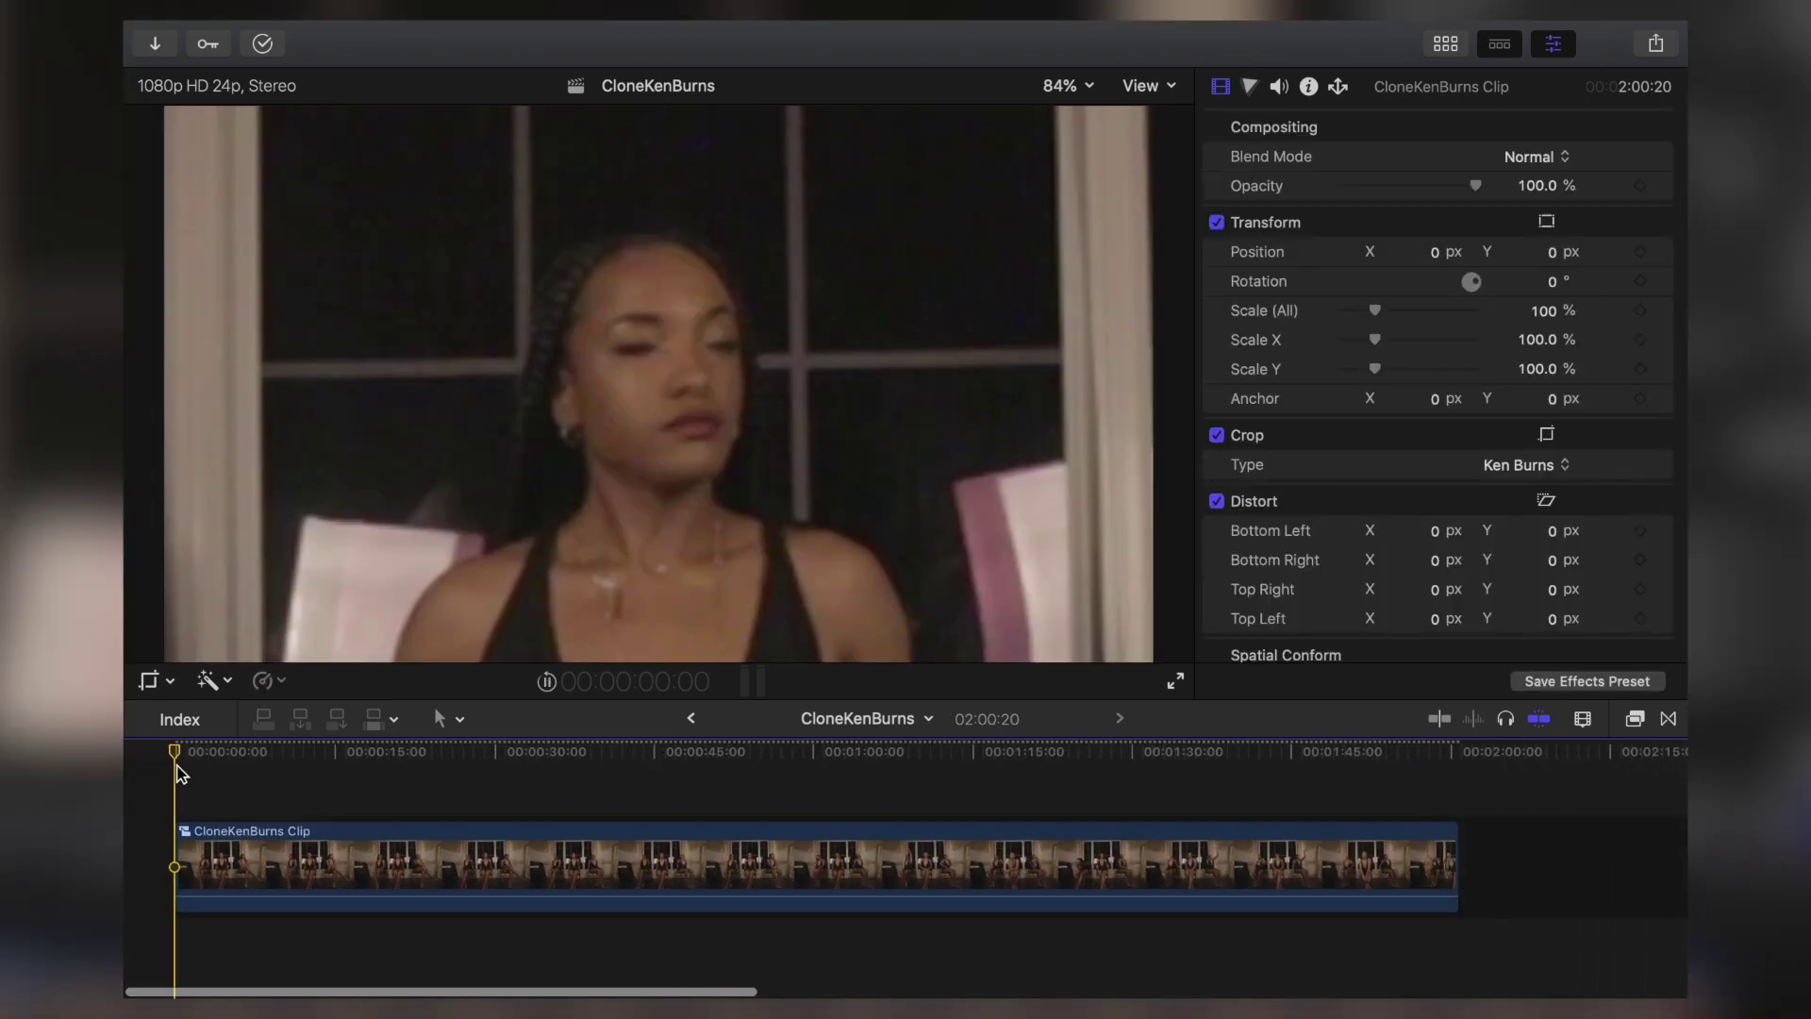
{"action": "key", "text": "space"}
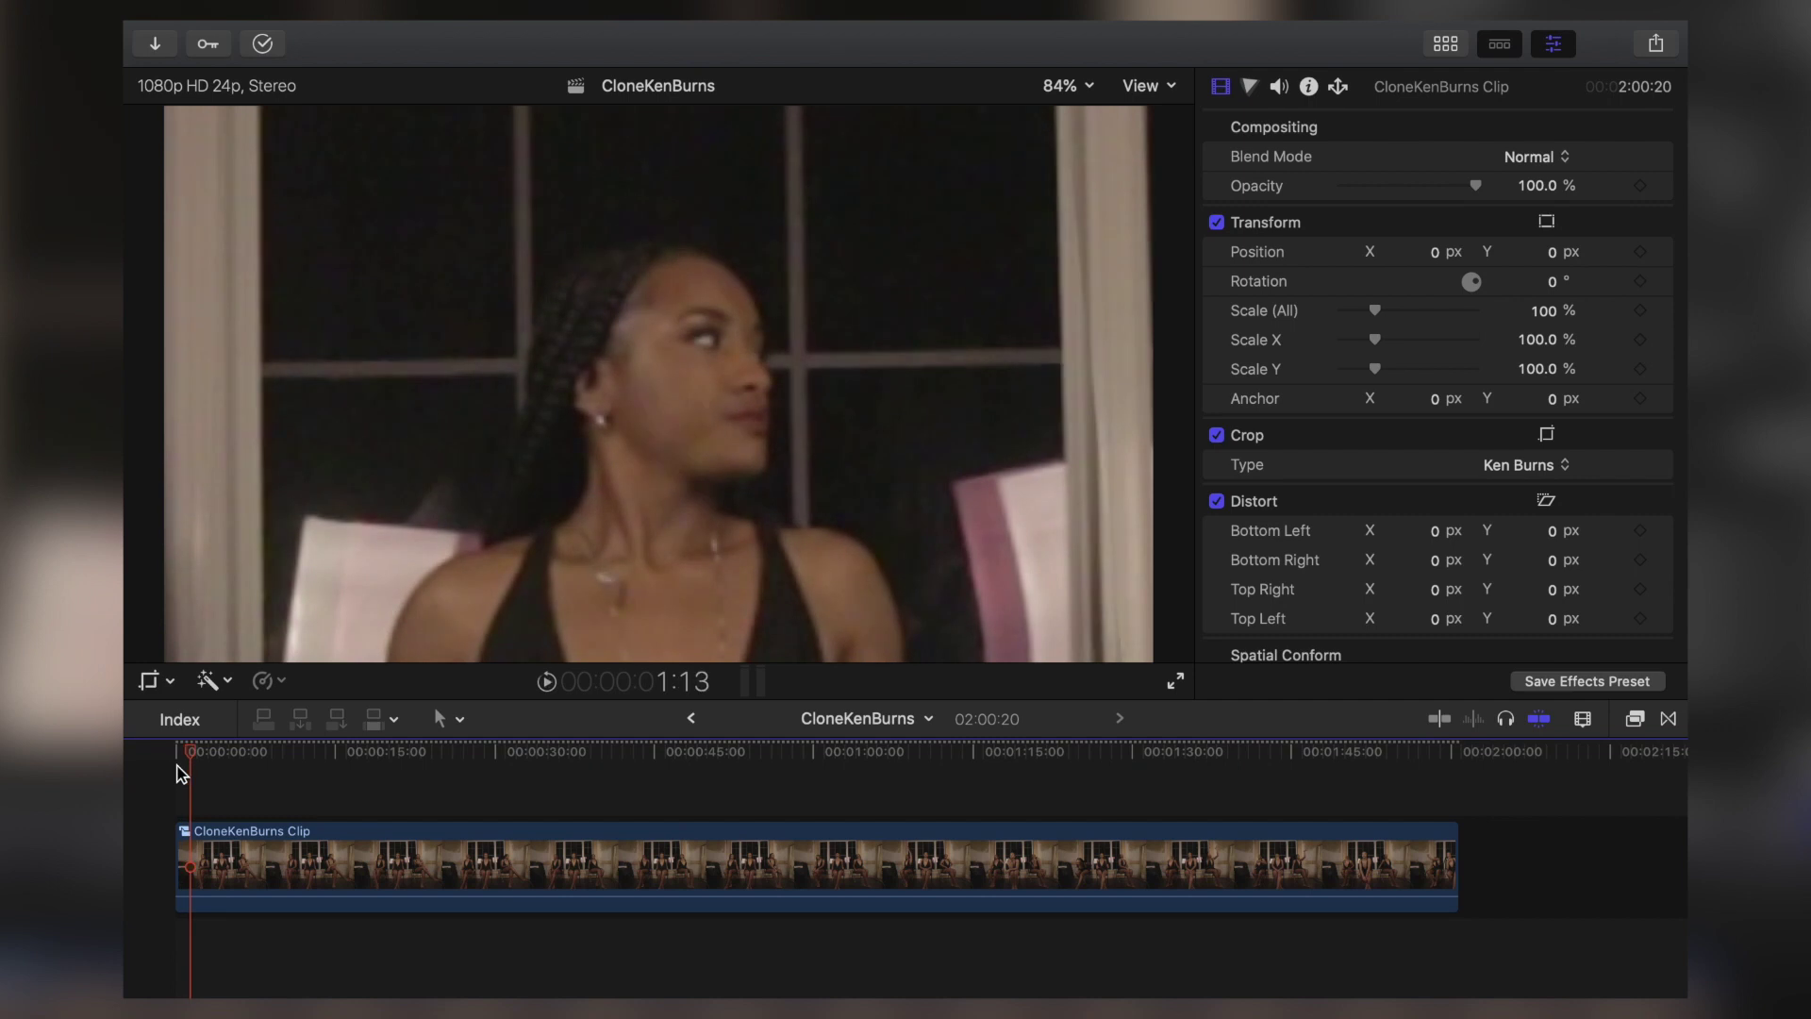
{"action": "left_click_drag", "start_coordinate": [194, 750], "coordinate": [1204, 776]}
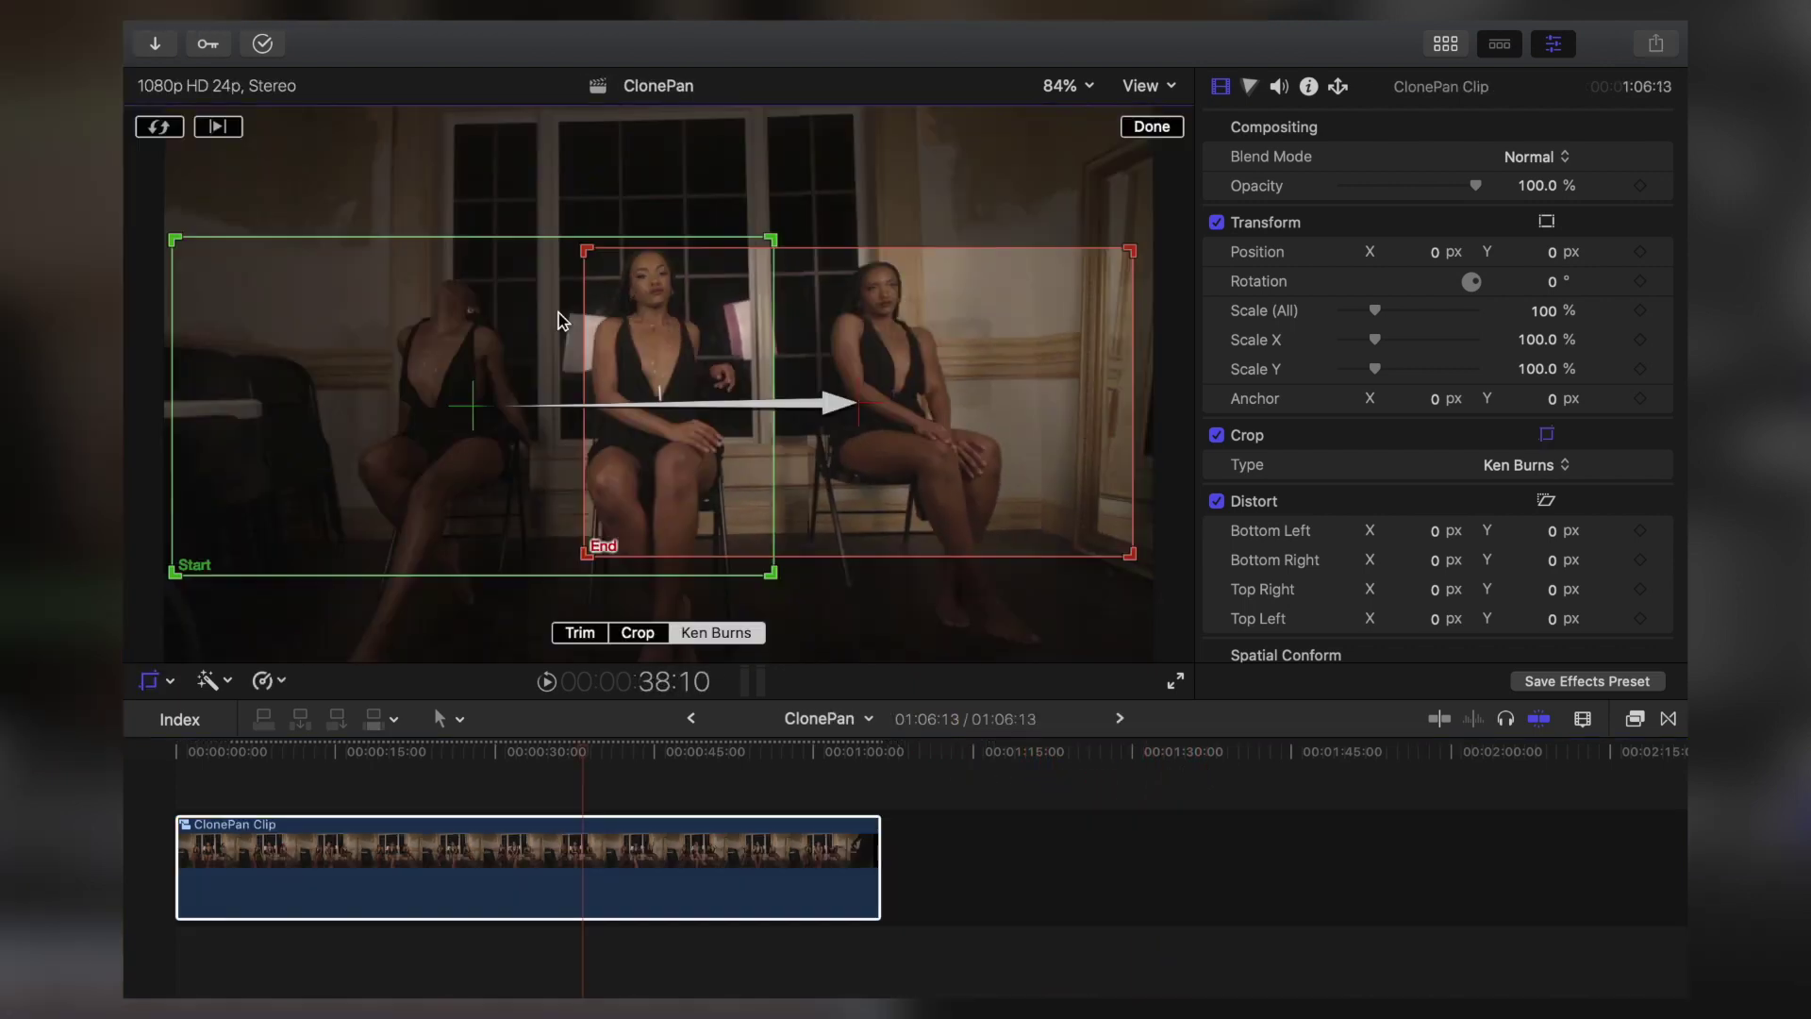
- Fine-tune the Ken Burns pan in ClonePan Clip from the left and middle women to the middle and right women, and preview it
{"action": "left_click", "coordinate": [357, 367]}
{"action": "mouse_move", "coordinate": [773, 237]}
{"action": "left_mouse_down"}
{"action": "mouse_move", "coordinate": [748, 258]}
{"action": "mouse_move", "coordinate": [792, 236]}
{"action": "left_mouse_up"}
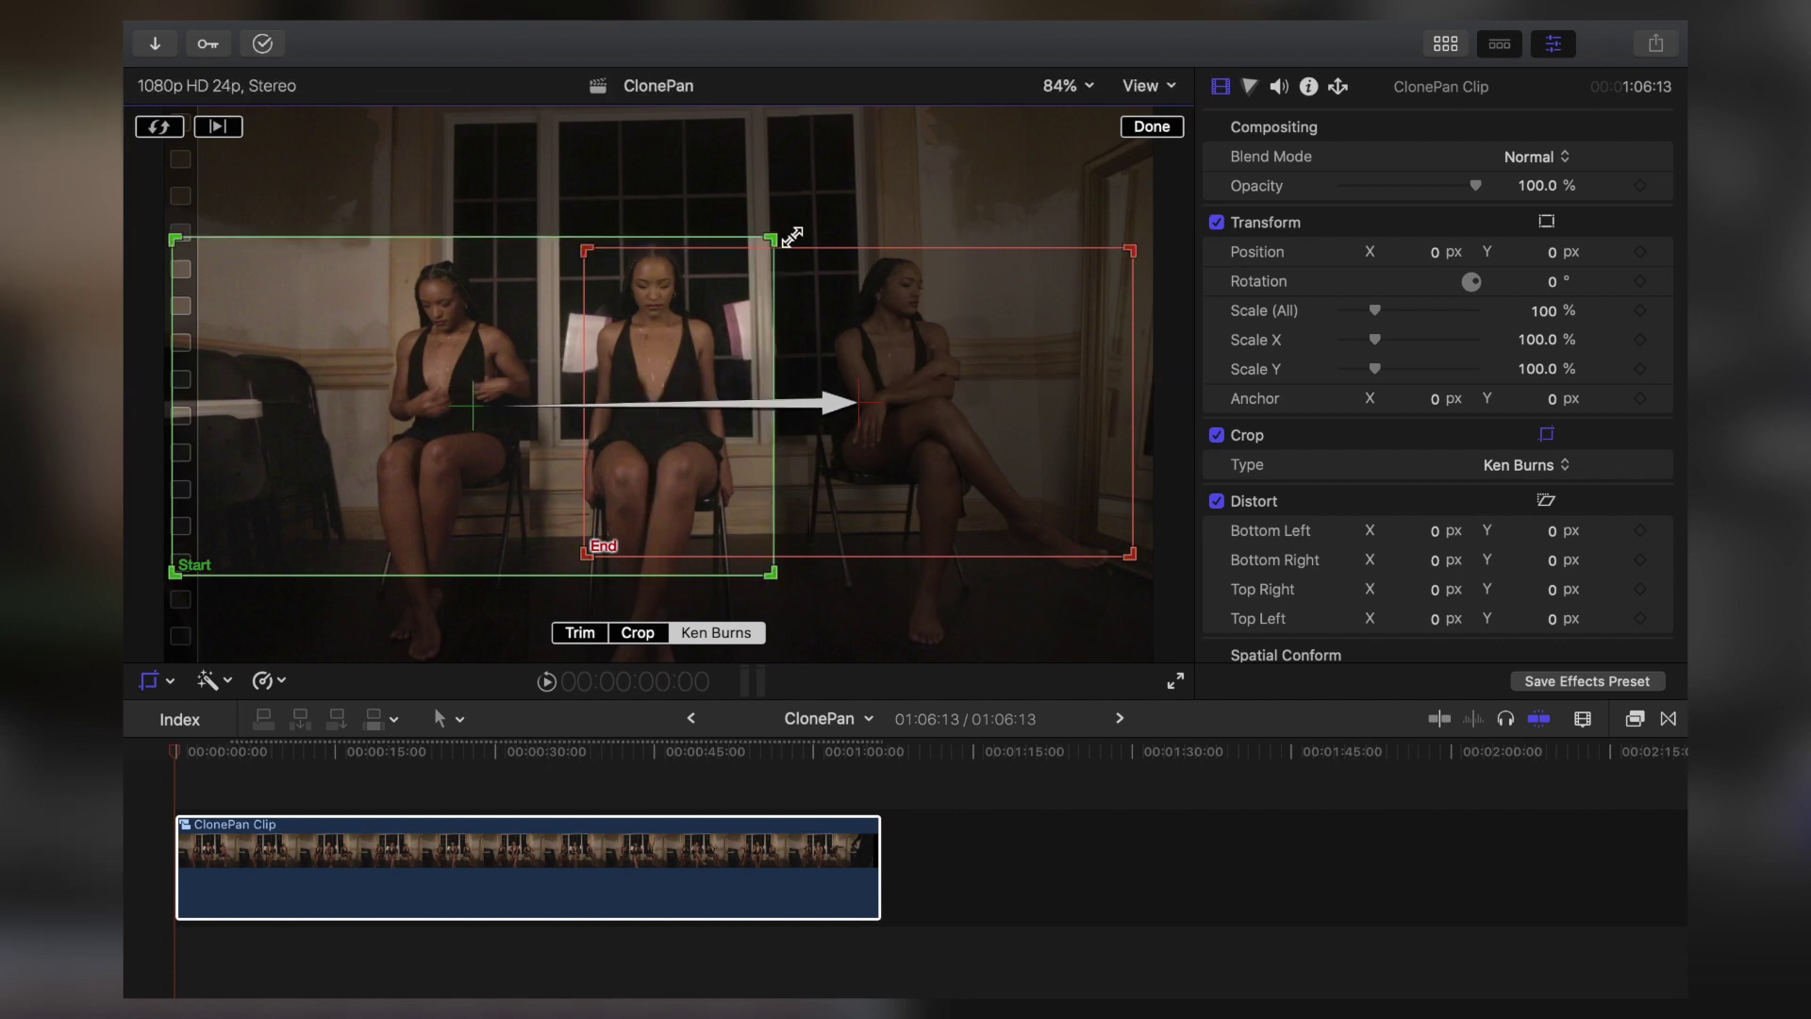
{"action": "left_click", "coordinate": [919, 384]}
{"action": "left_click_drag", "start_coordinate": [1132, 556], "coordinate": [1153, 574]}
{"action": "left_click_drag", "start_coordinate": [1077, 498], "coordinate": [1078, 489]}
{"action": "left_click", "coordinate": [1152, 127]}
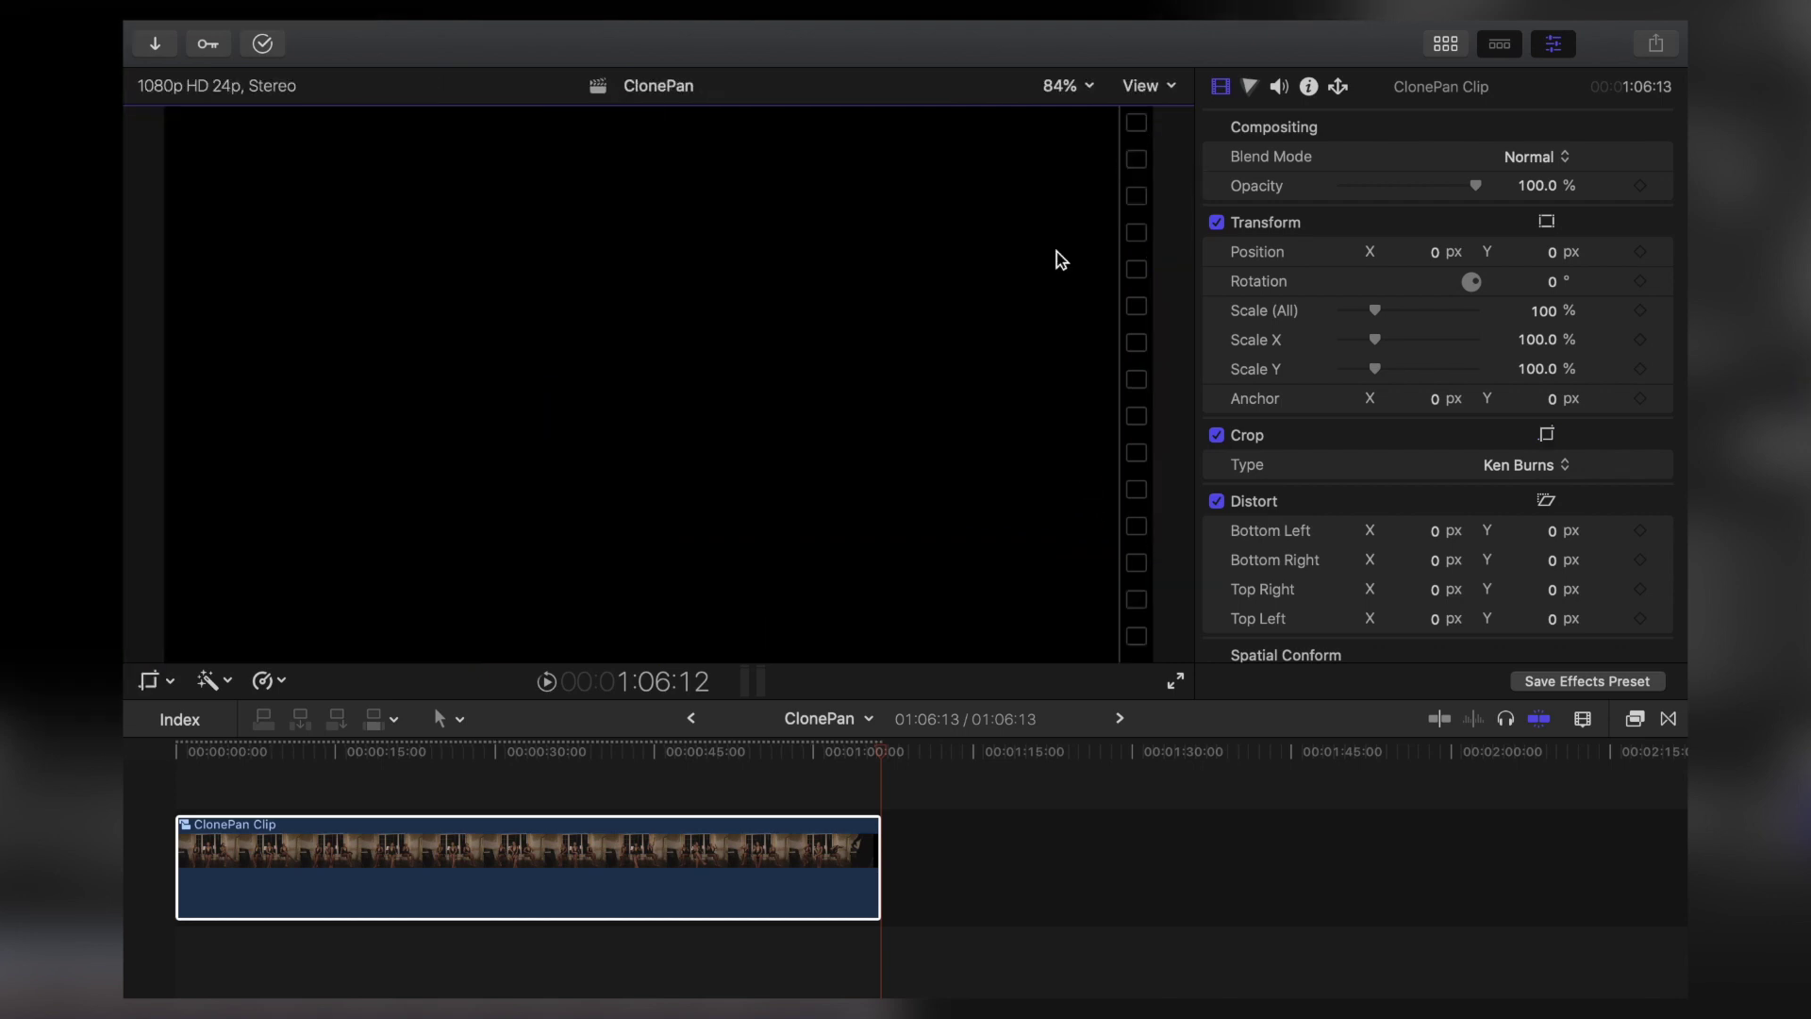
{"action": "left_click", "coordinate": [335, 749]}
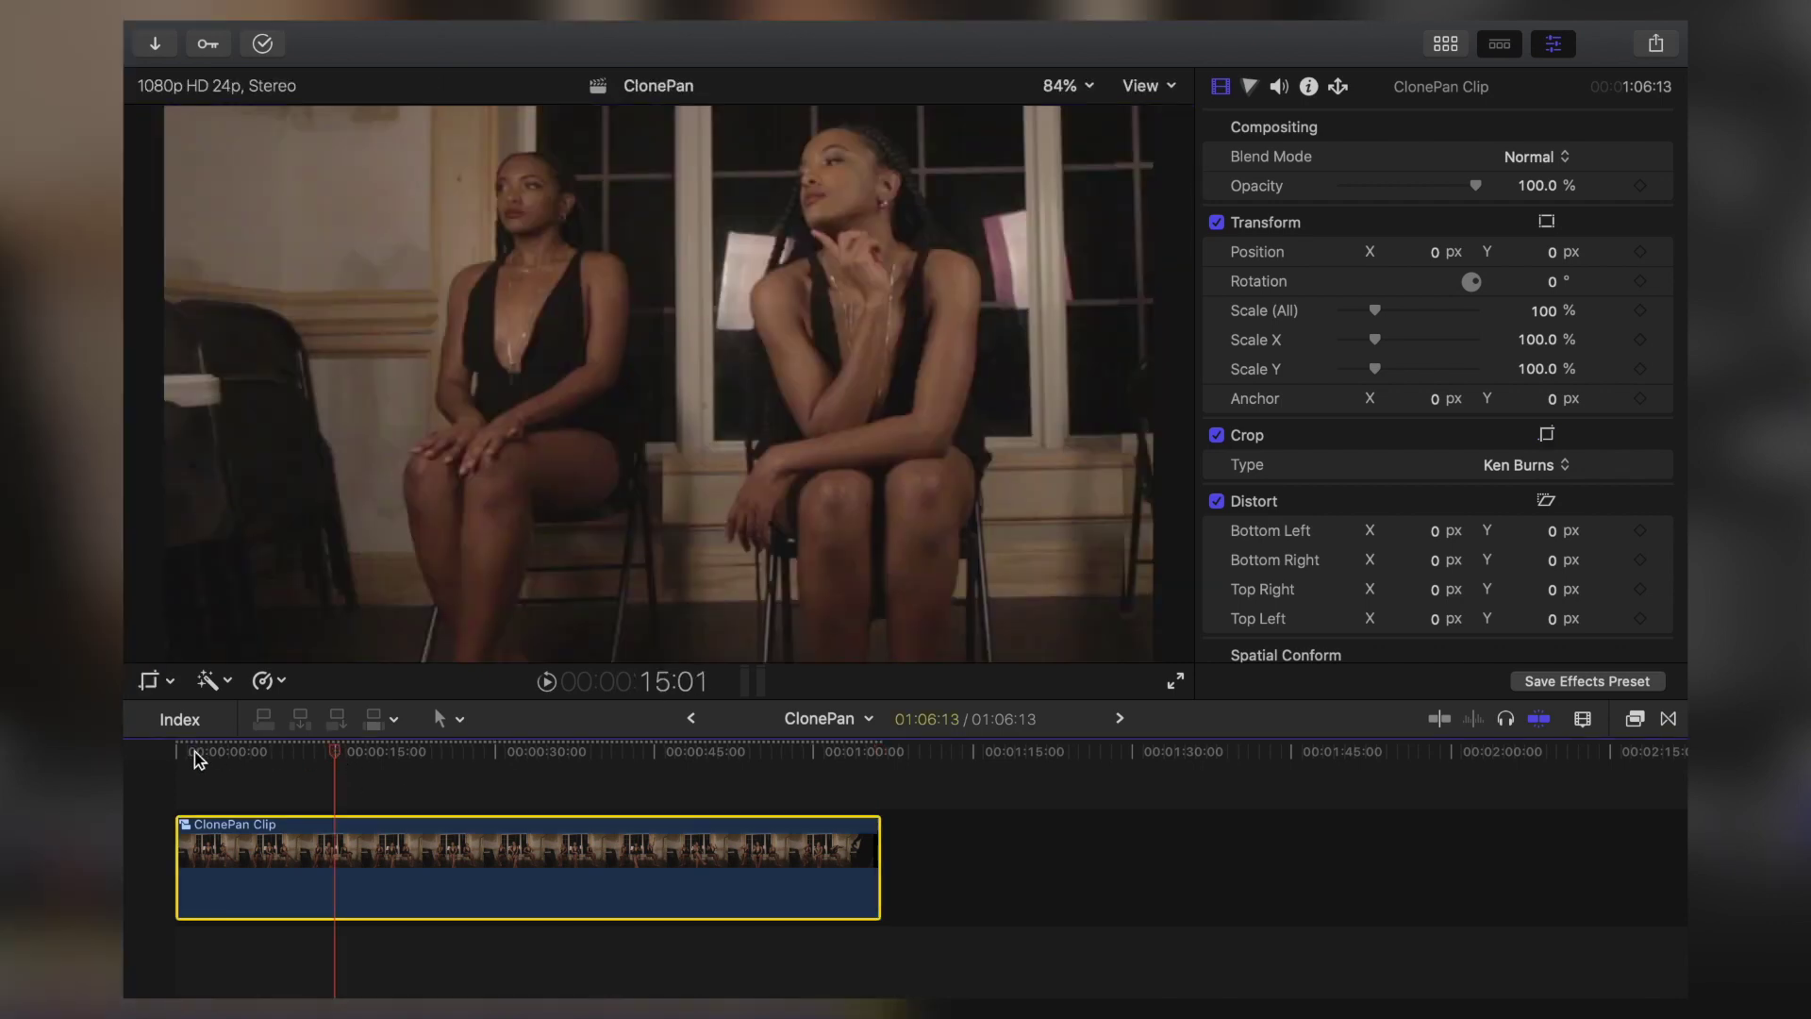
{"action": "left_click_drag", "start_coordinate": [331, 752], "coordinate": [687, 781]}
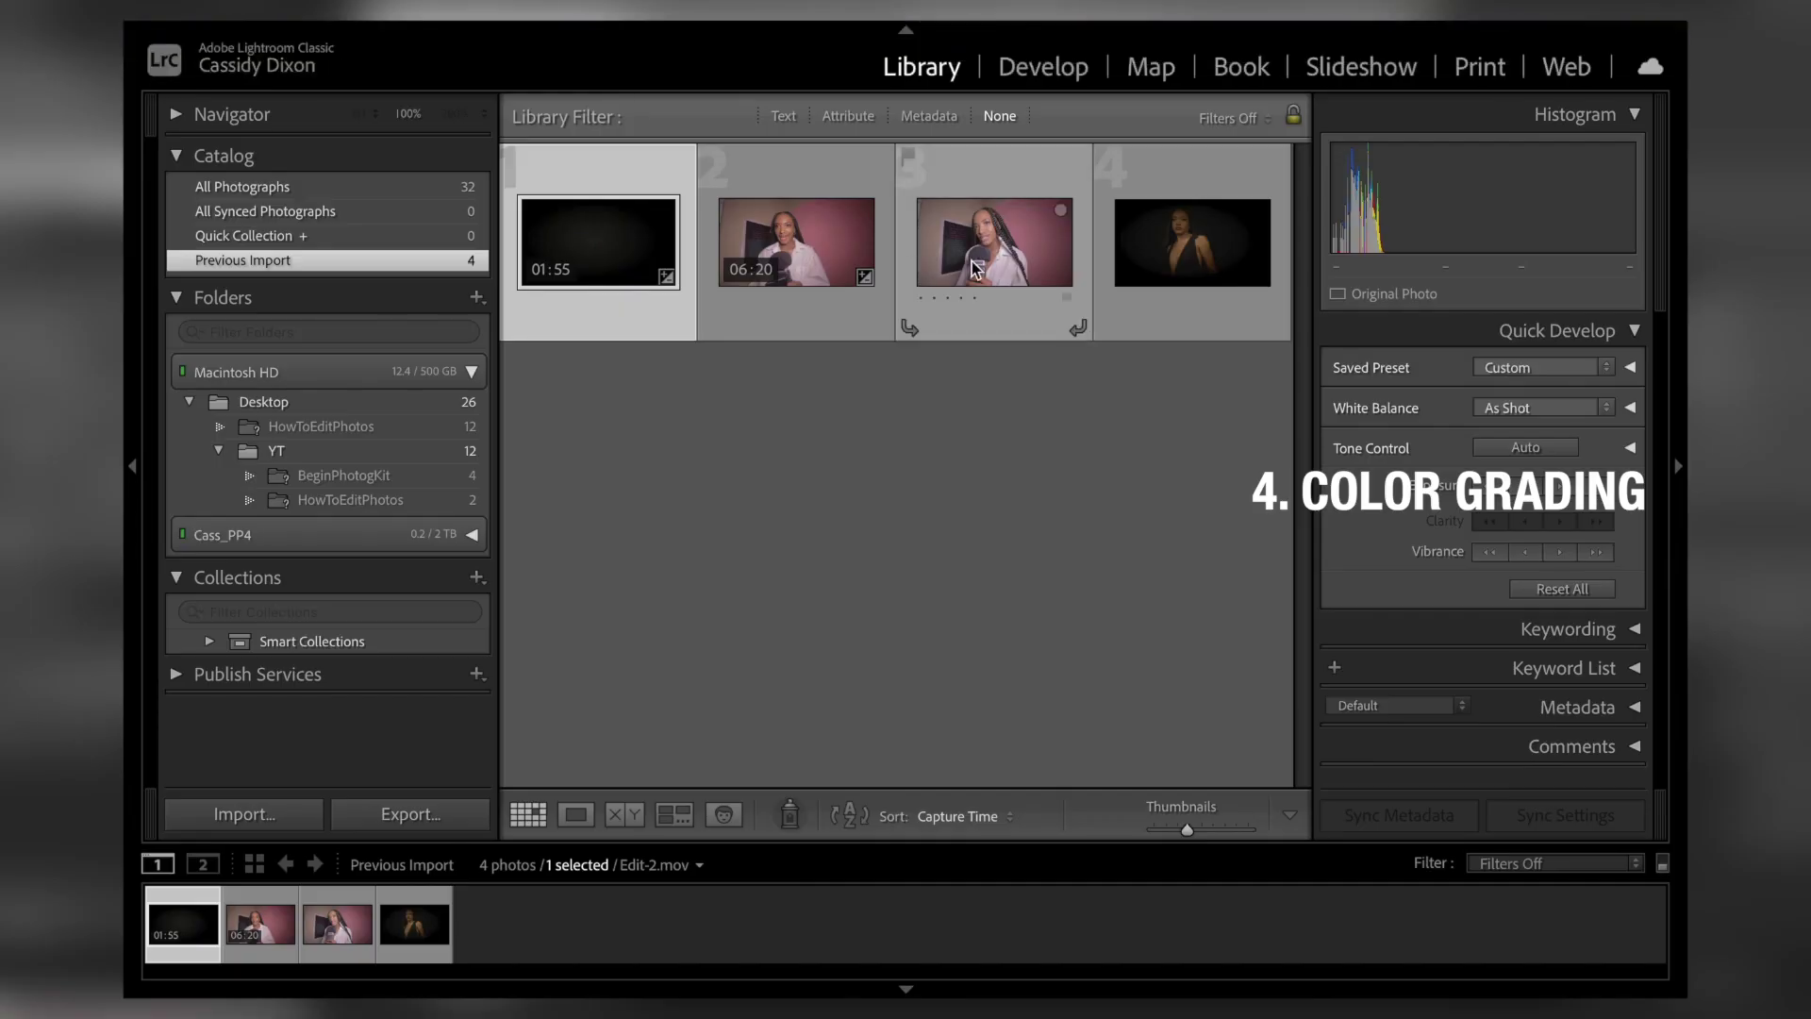
- In Lightroom Classic, select the still image Edit-2.png from the previous import and open it for developing
{"action": "left_click", "coordinate": [797, 241]}
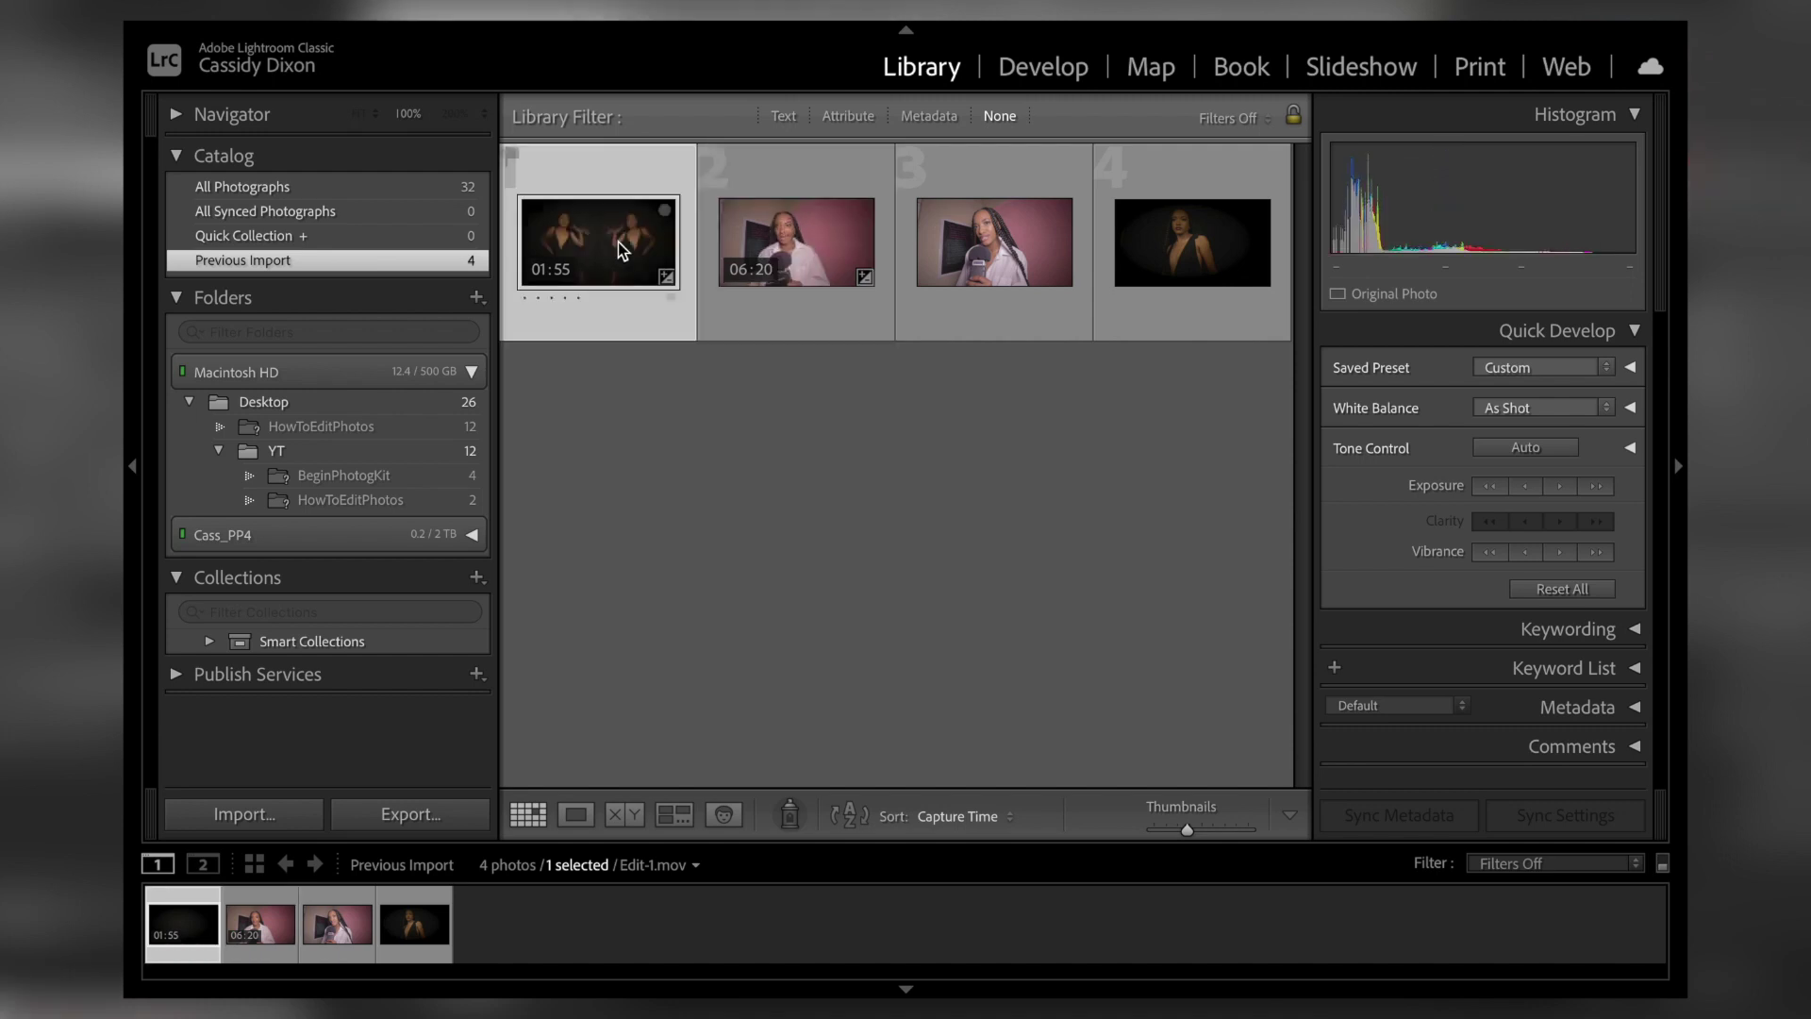
{"action": "left_click", "coordinate": [981, 288]}
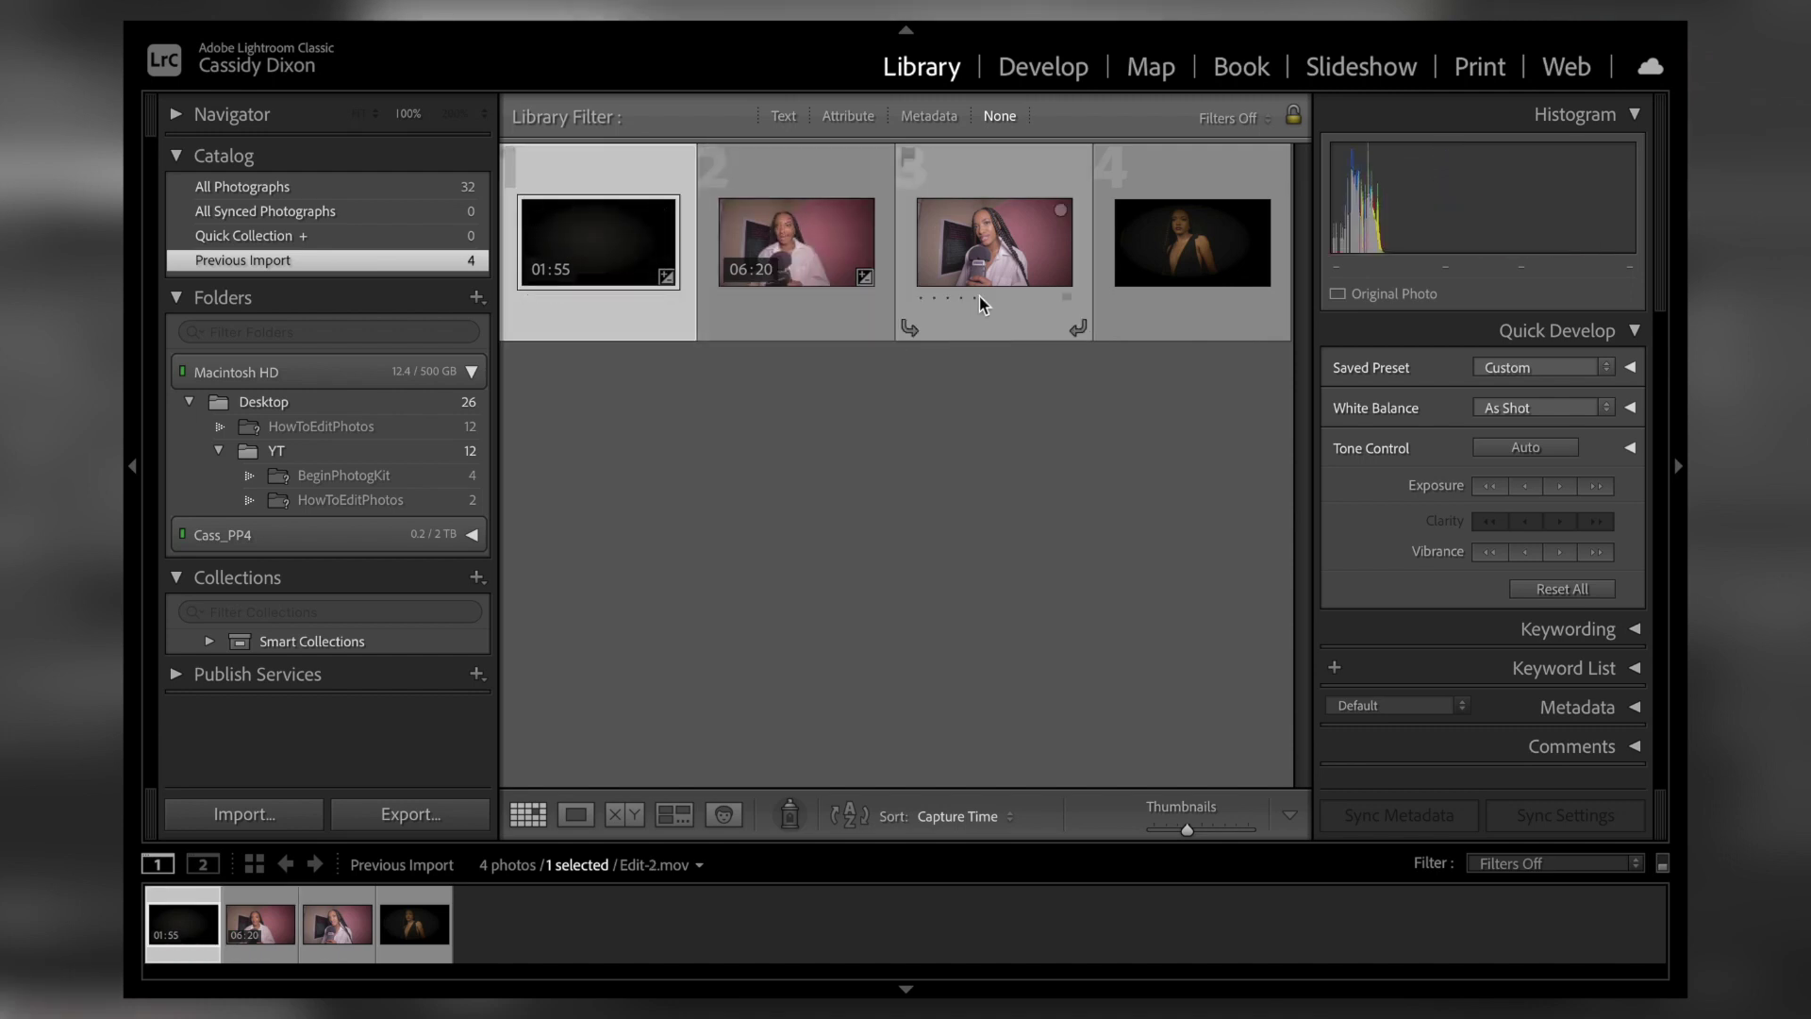
{"action": "left_click", "coordinate": [1165, 279]}
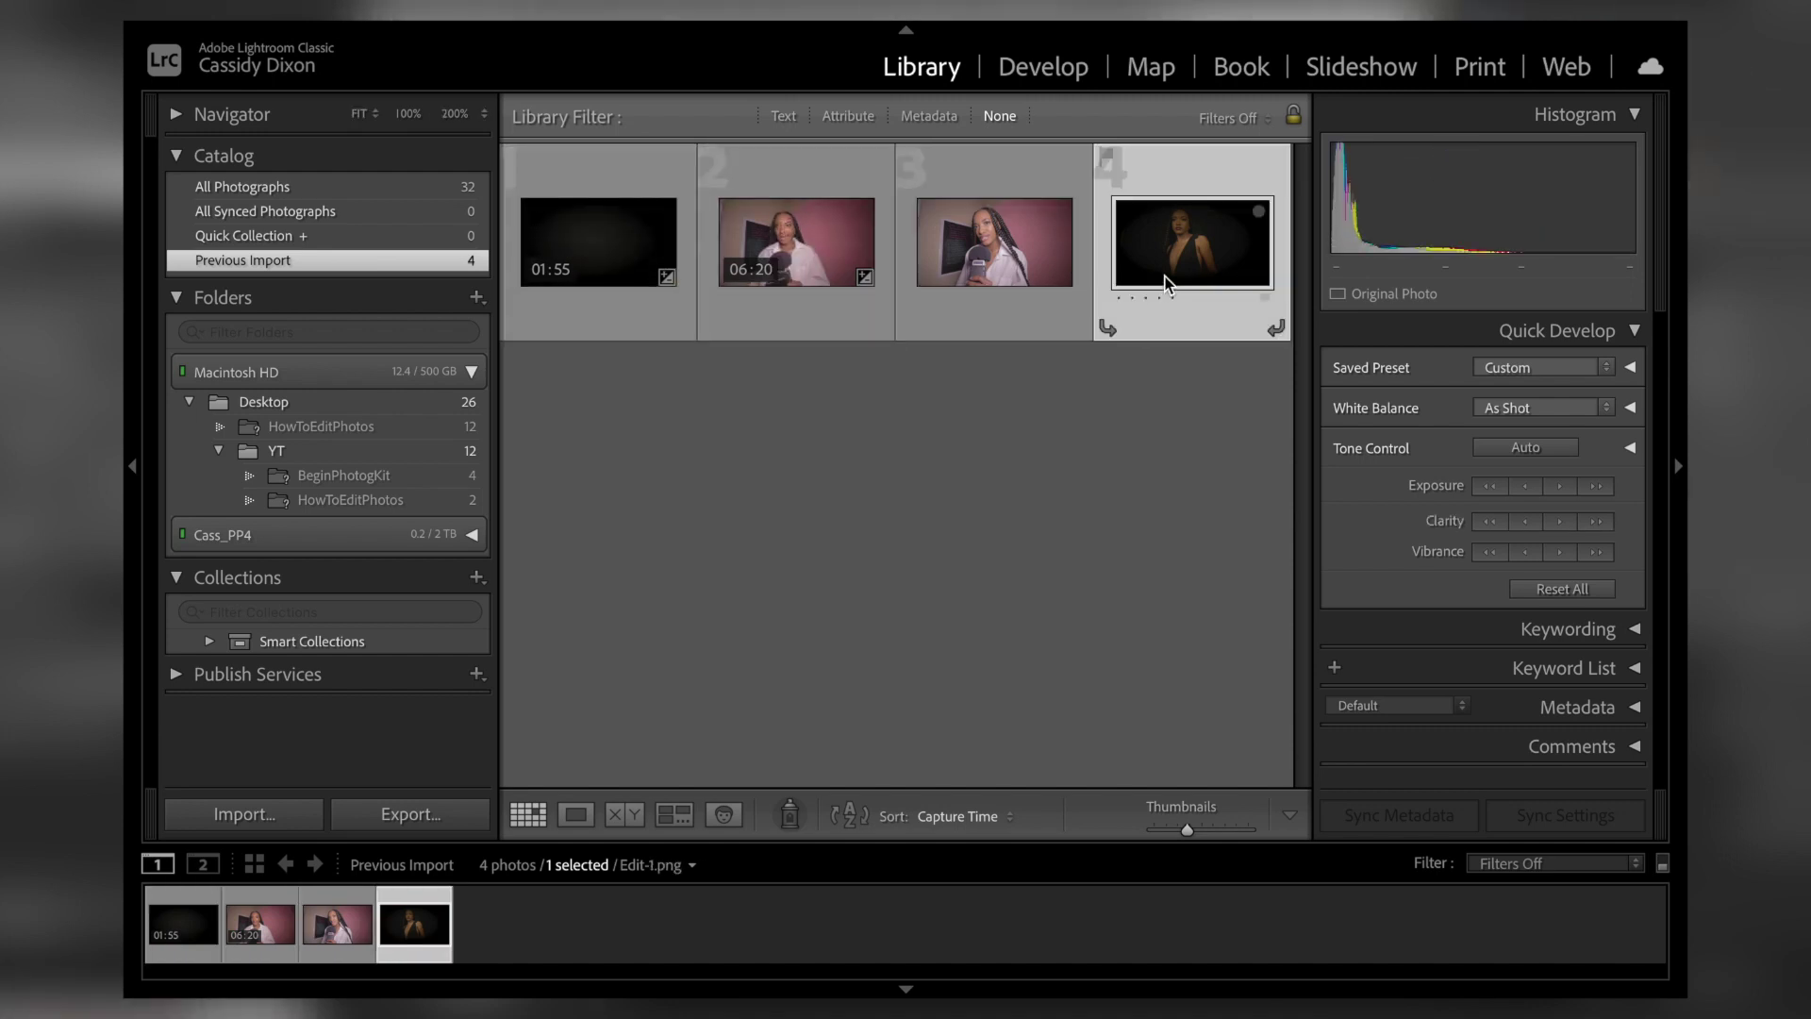
{"action": "left_click", "coordinate": [1041, 260]}
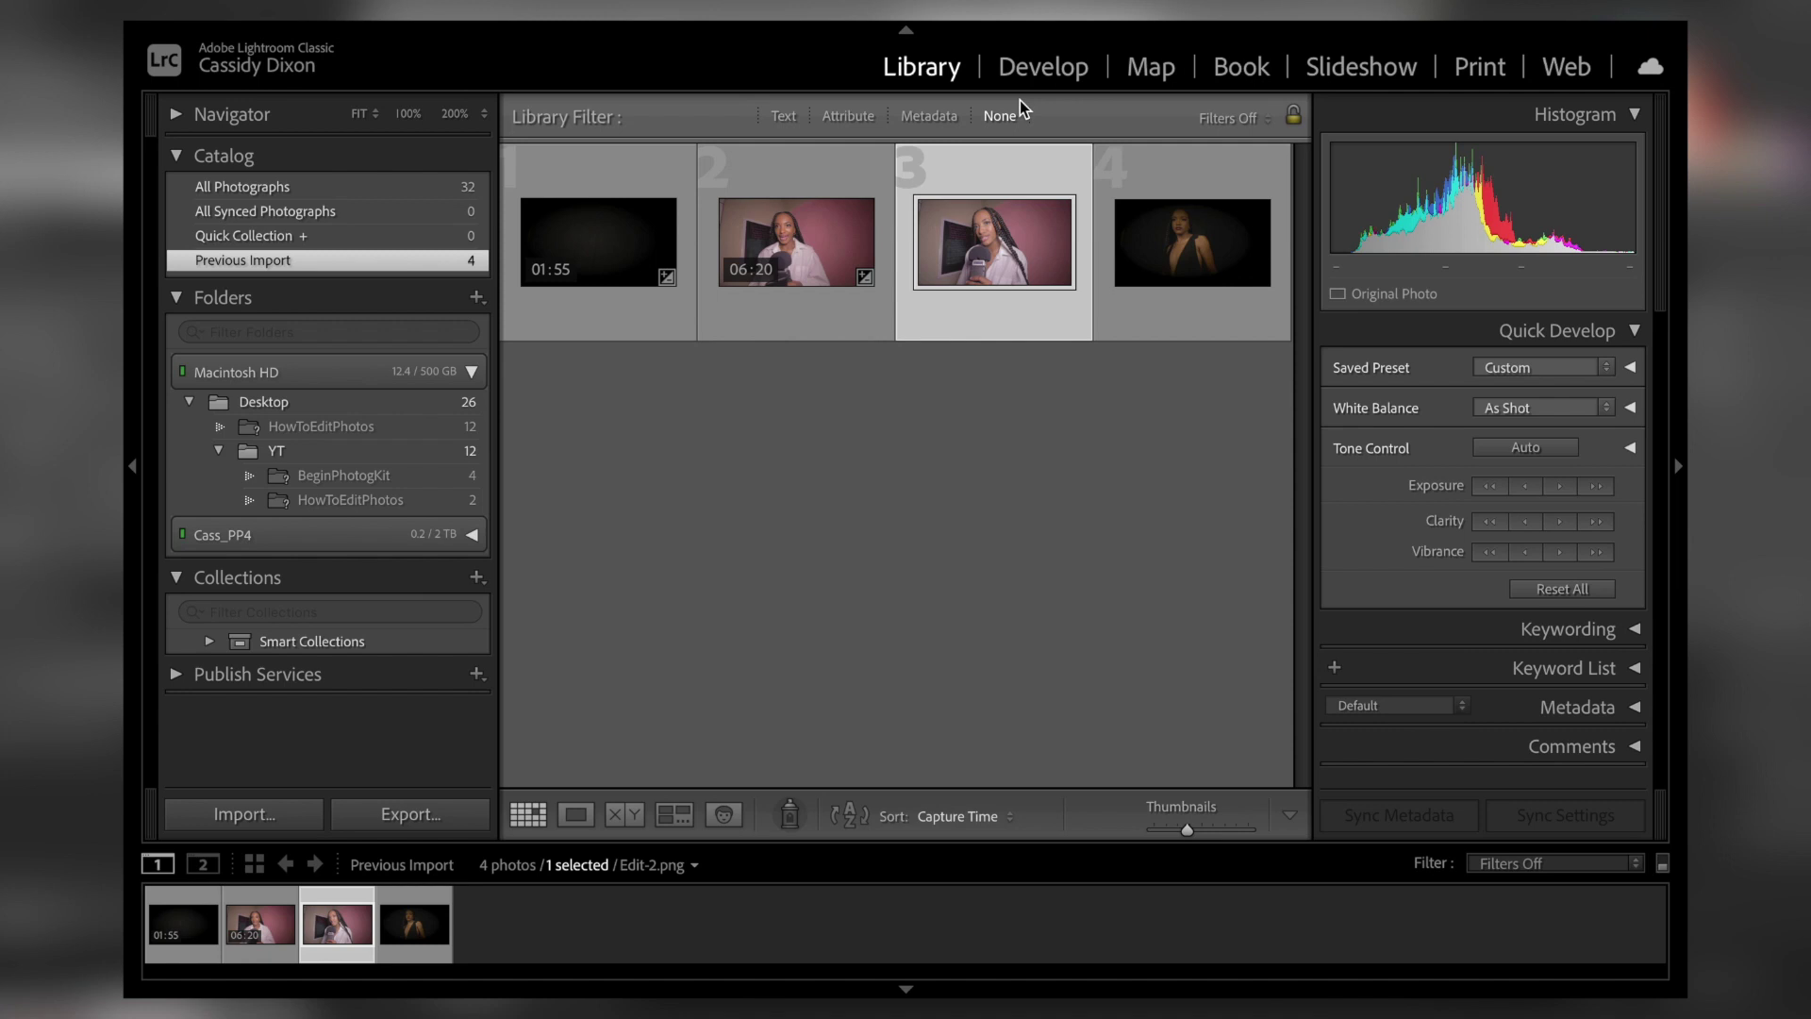
{"action": "mouse_move", "coordinate": [1041, 263]}
{"action": "left_click", "coordinate": [1064, 68]}
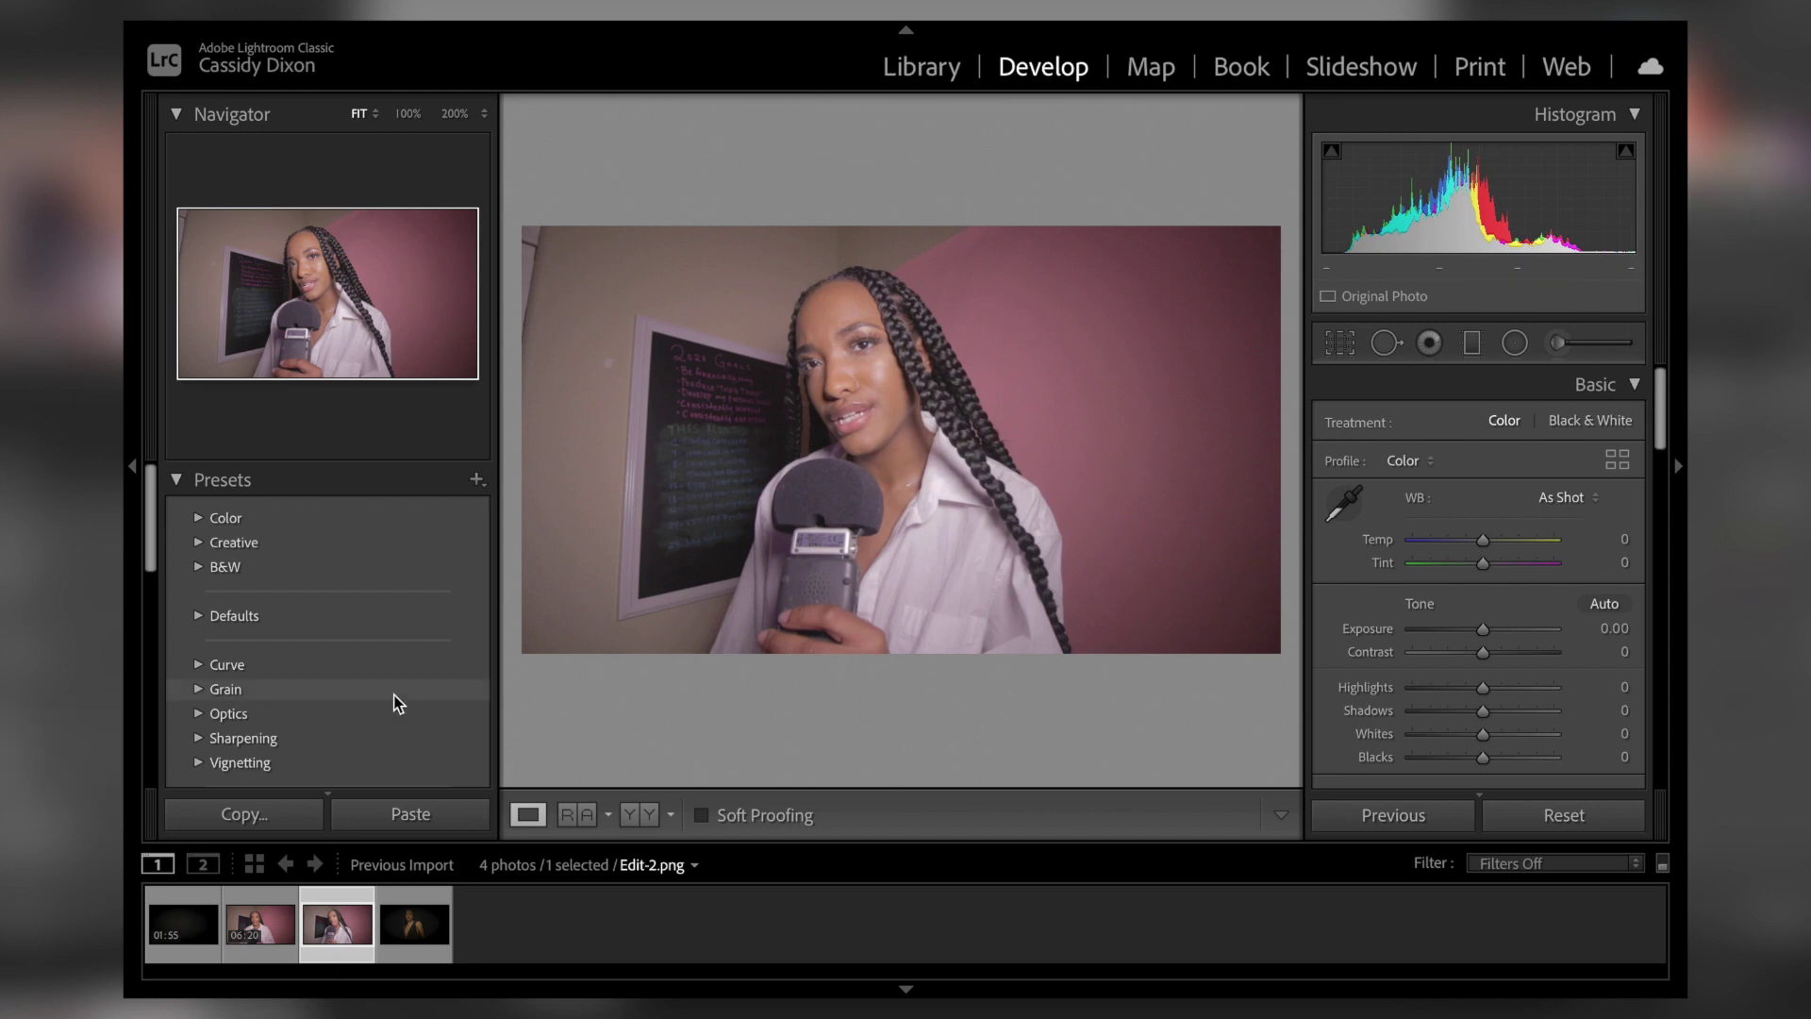
- Apply the SP-05 preset from the NATE group to Edit-2.png
{"action": "scroll", "coordinate": [396, 699], "scroll_direction": "down", "scroll_amount": 5}
{"action": "scroll", "coordinate": [397, 703], "scroll_direction": "down", "scroll_amount": 2}
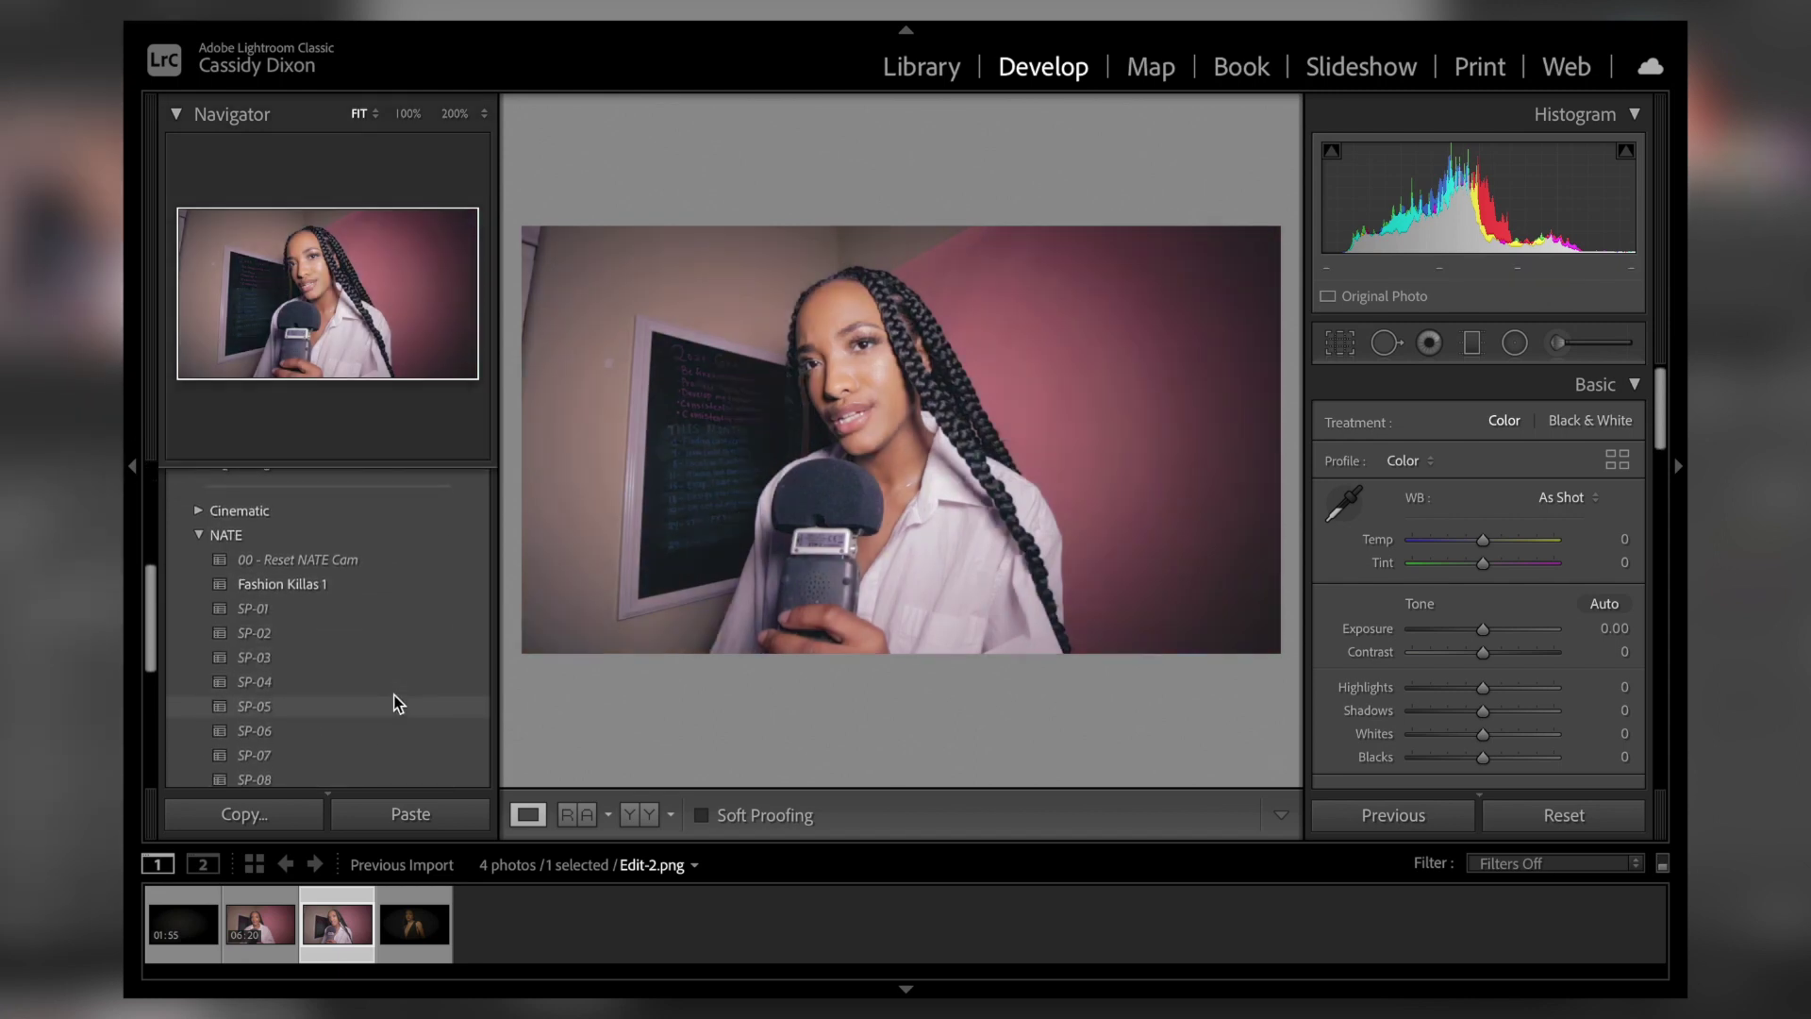
{"action": "left_click", "coordinate": [252, 707]}
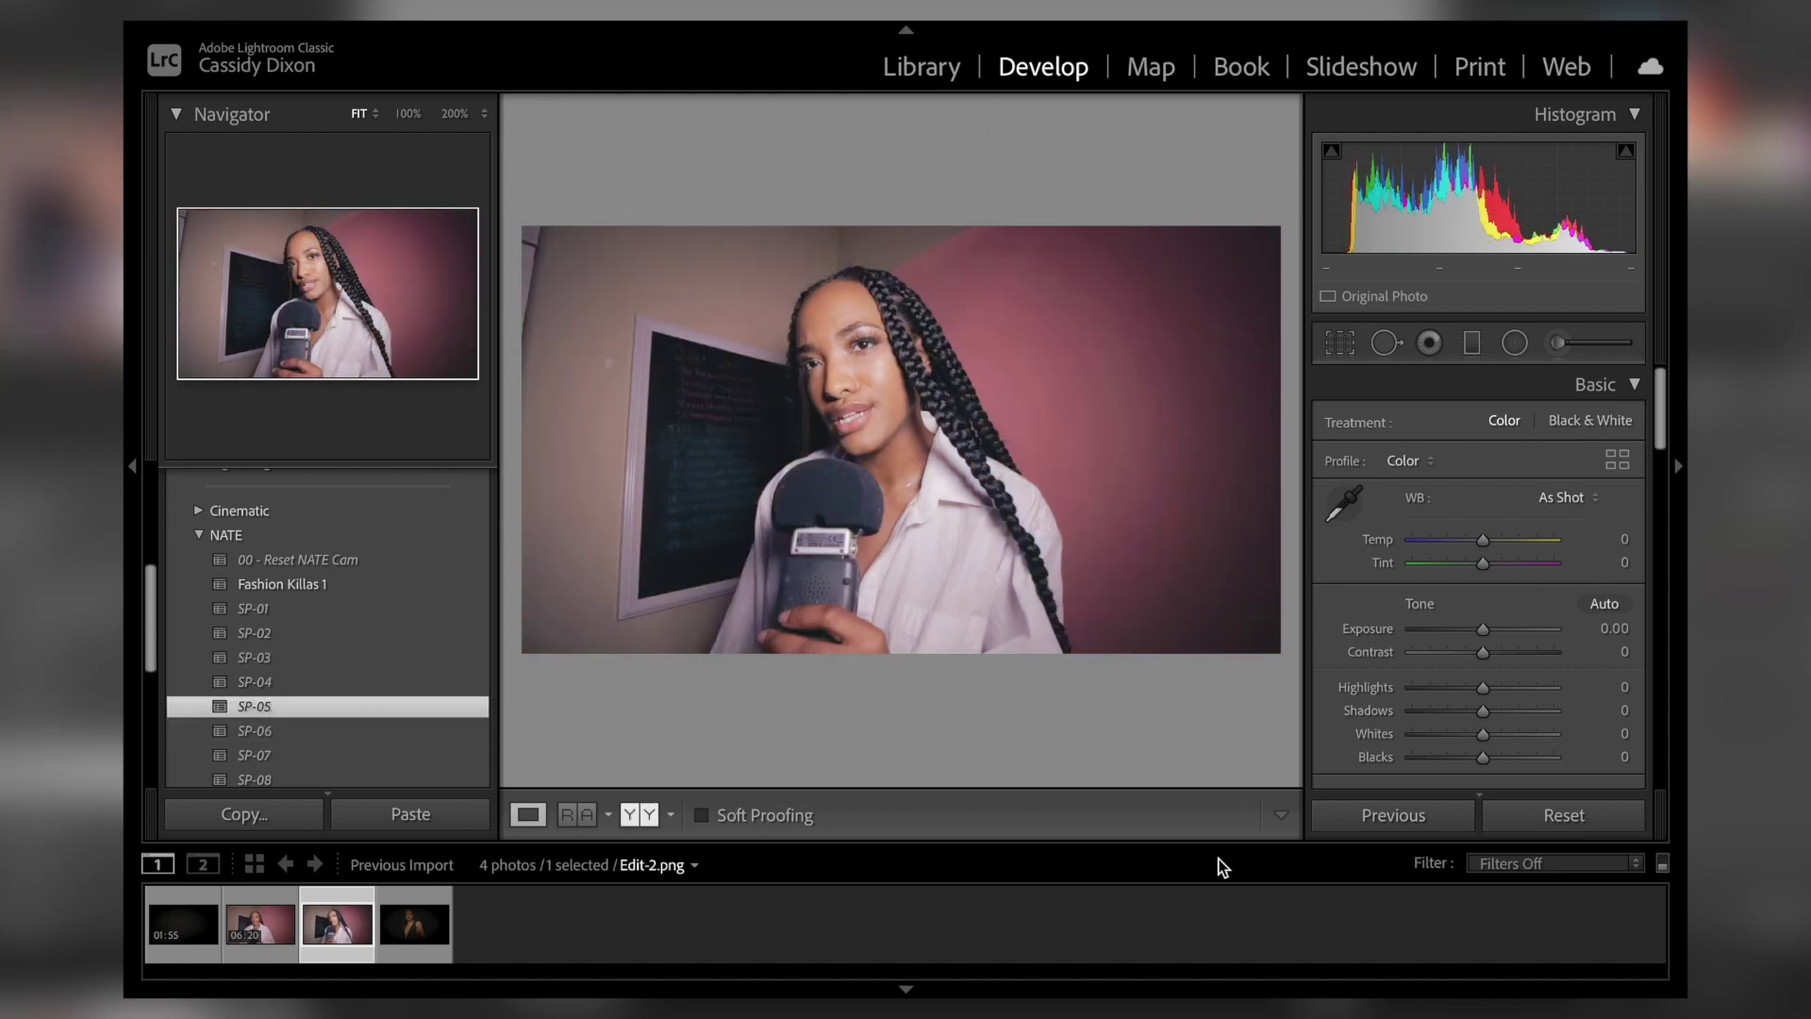
- Lower the photo's exposure to -0.10
{"action": "scroll", "coordinate": [1483, 655], "scroll_direction": "down", "scroll_amount": 1}
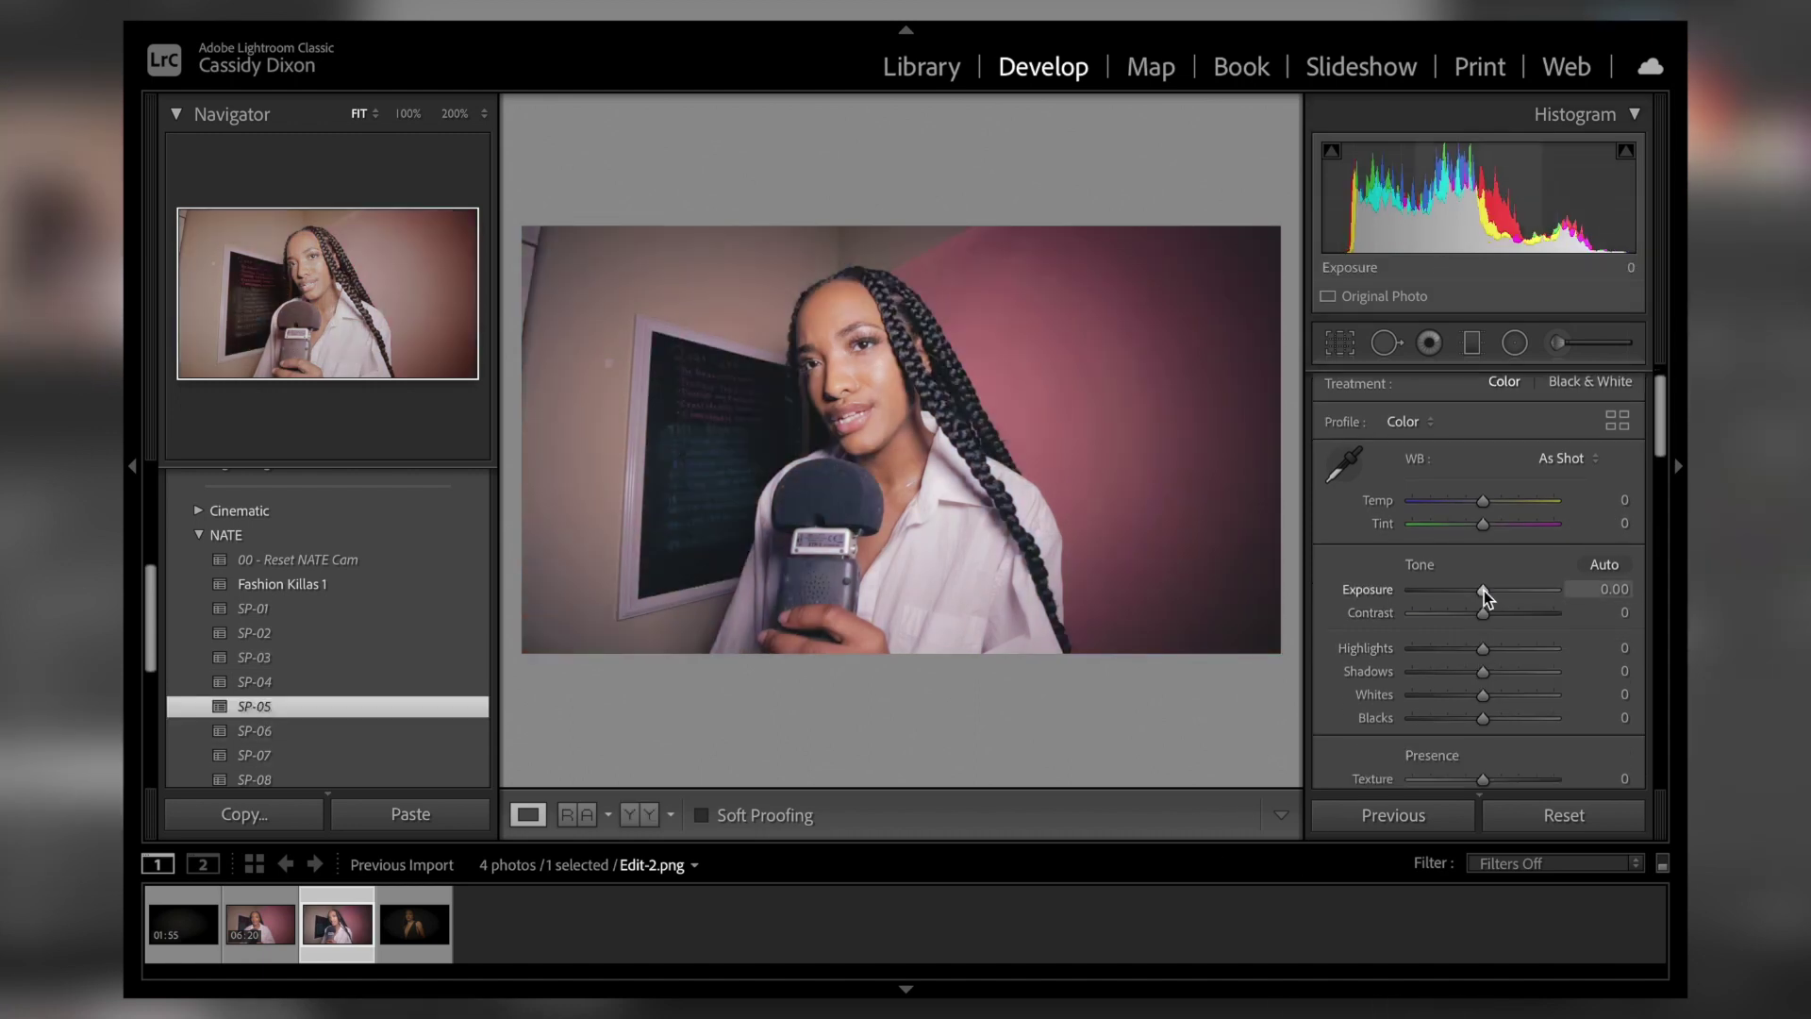
{"action": "left_click_drag", "start_coordinate": [1485, 592], "coordinate": [1483, 593]}
{"action": "scroll", "coordinate": [1482, 594], "scroll_direction": "down", "scroll_amount": 1}
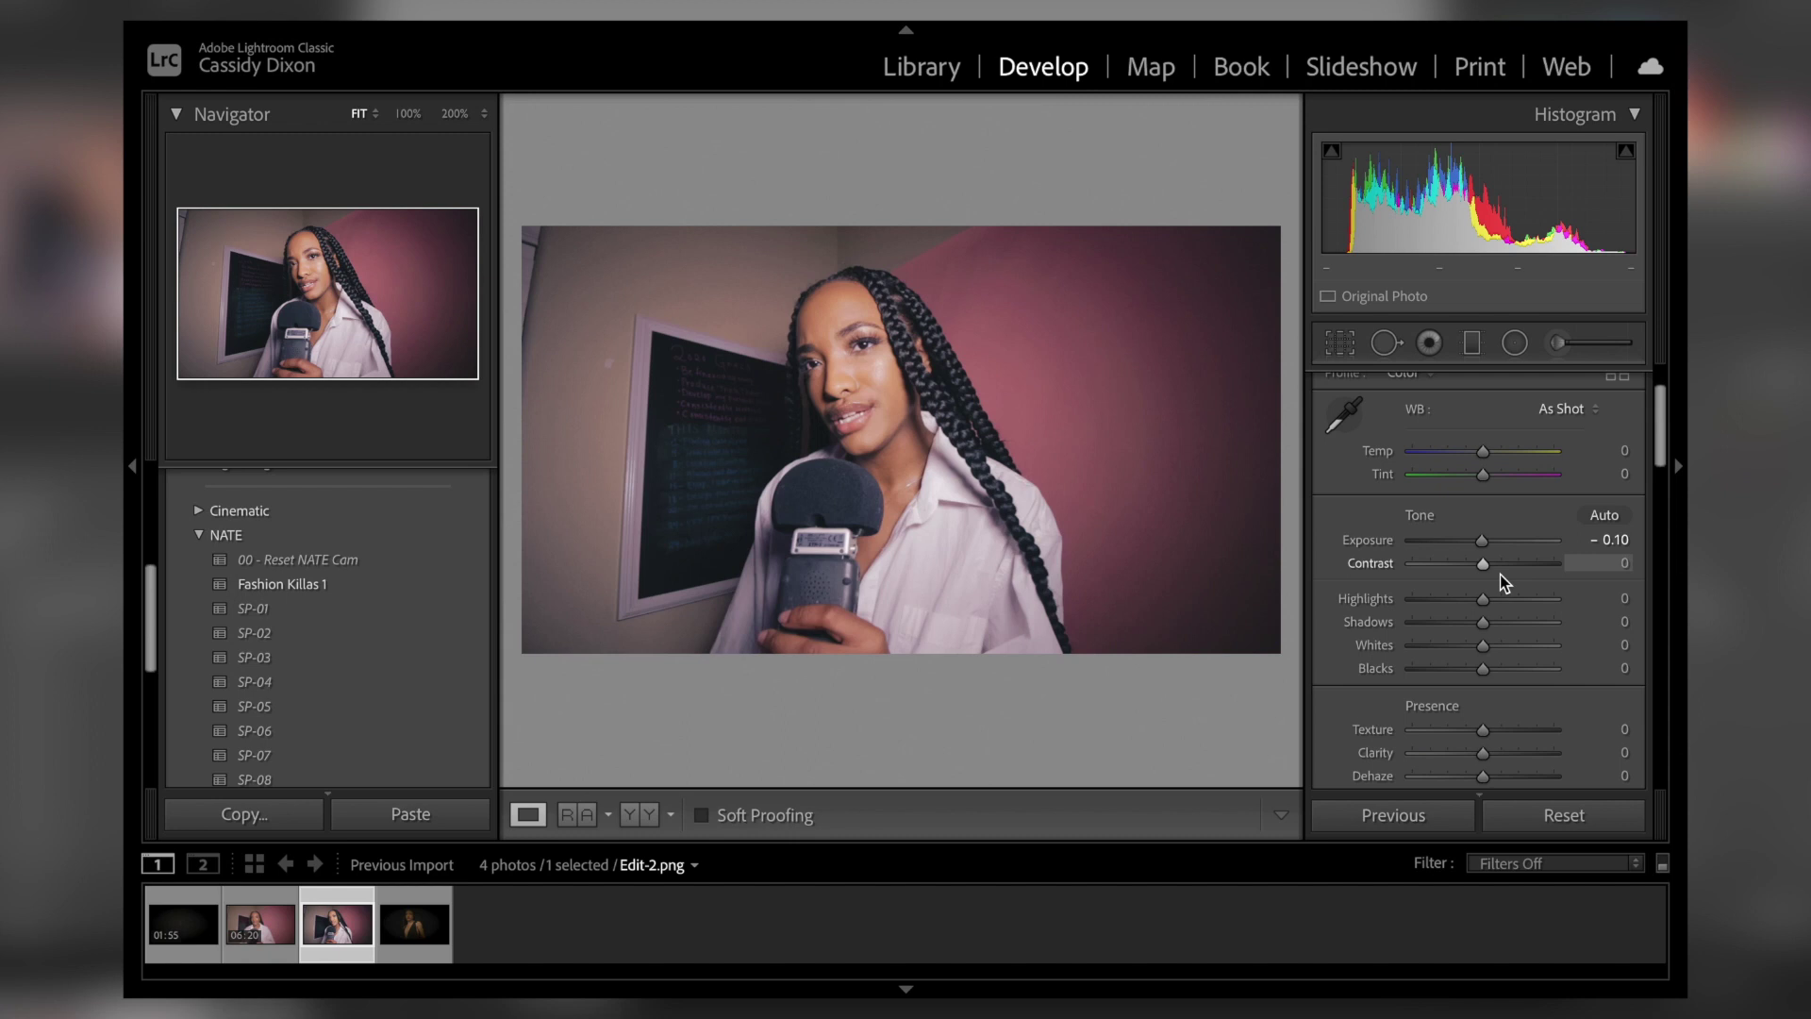
- Synchronize the develop settings of Edit-2.png to the matching video clip Edit-1.mov, keeping the default set of synchronized settings
{"action": "left_click", "coordinate": [253, 923], "text": "ctrl"}
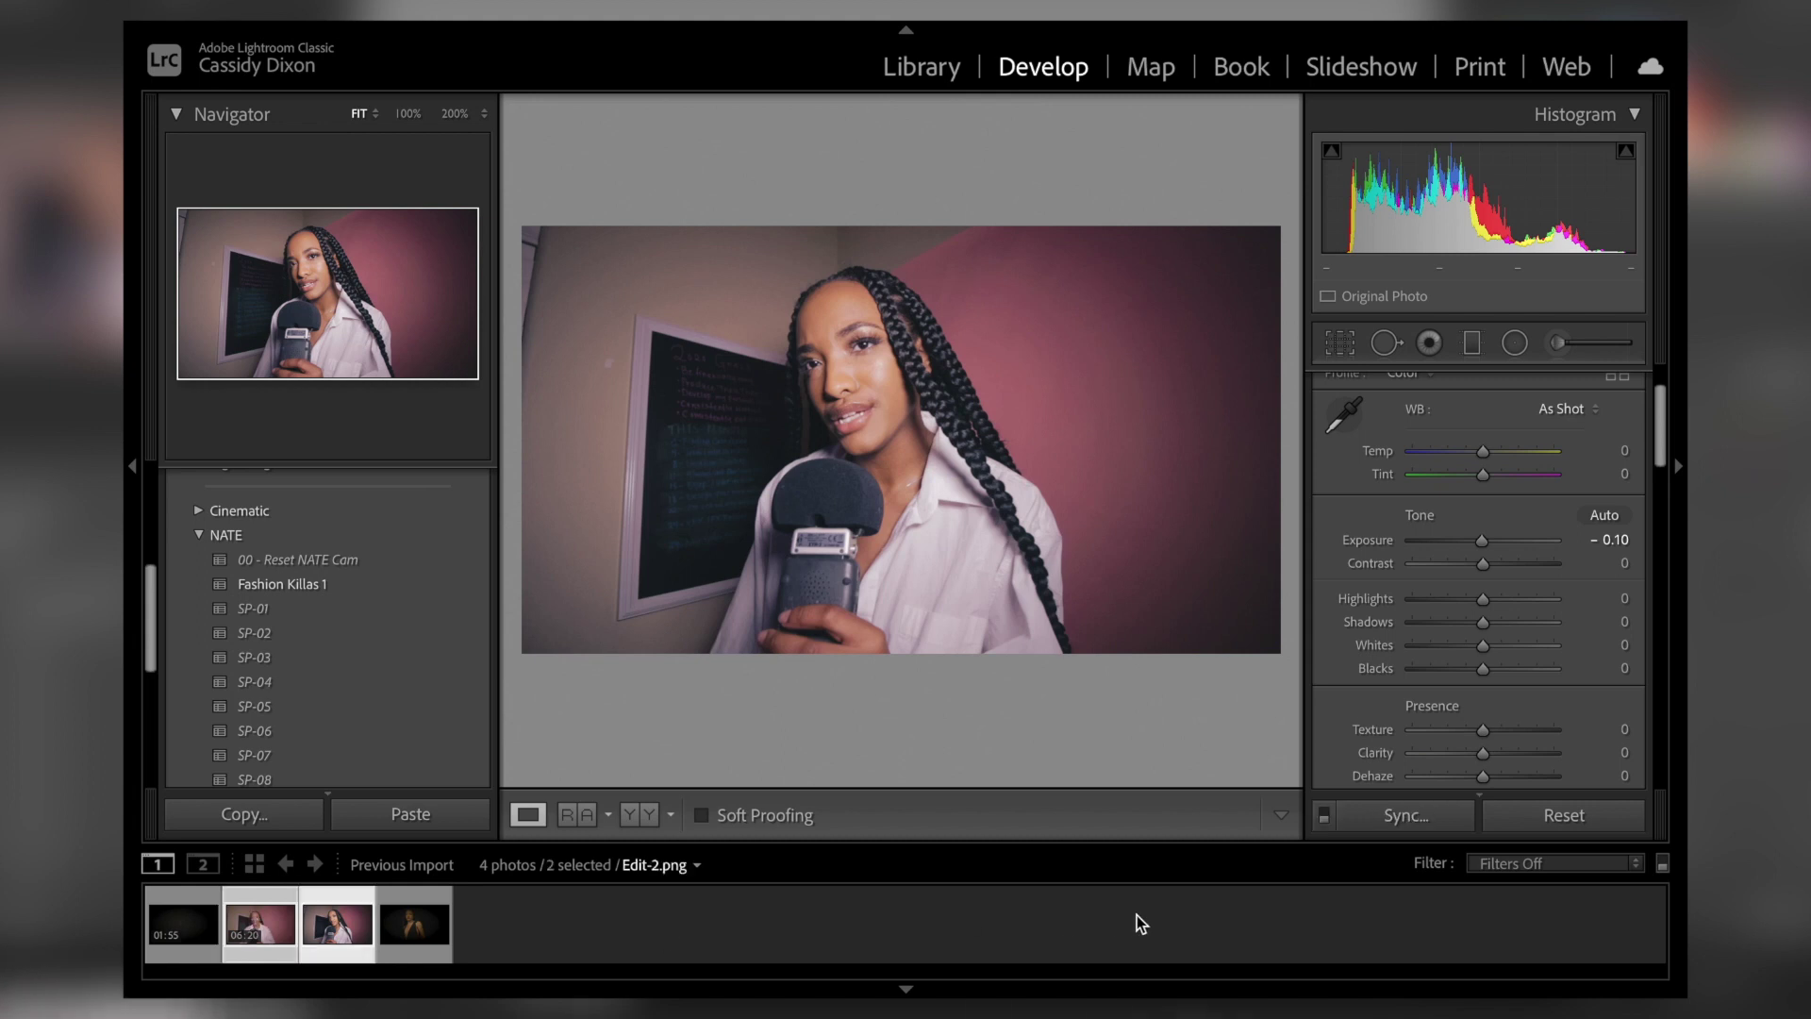
{"action": "left_click", "coordinate": [1399, 819]}
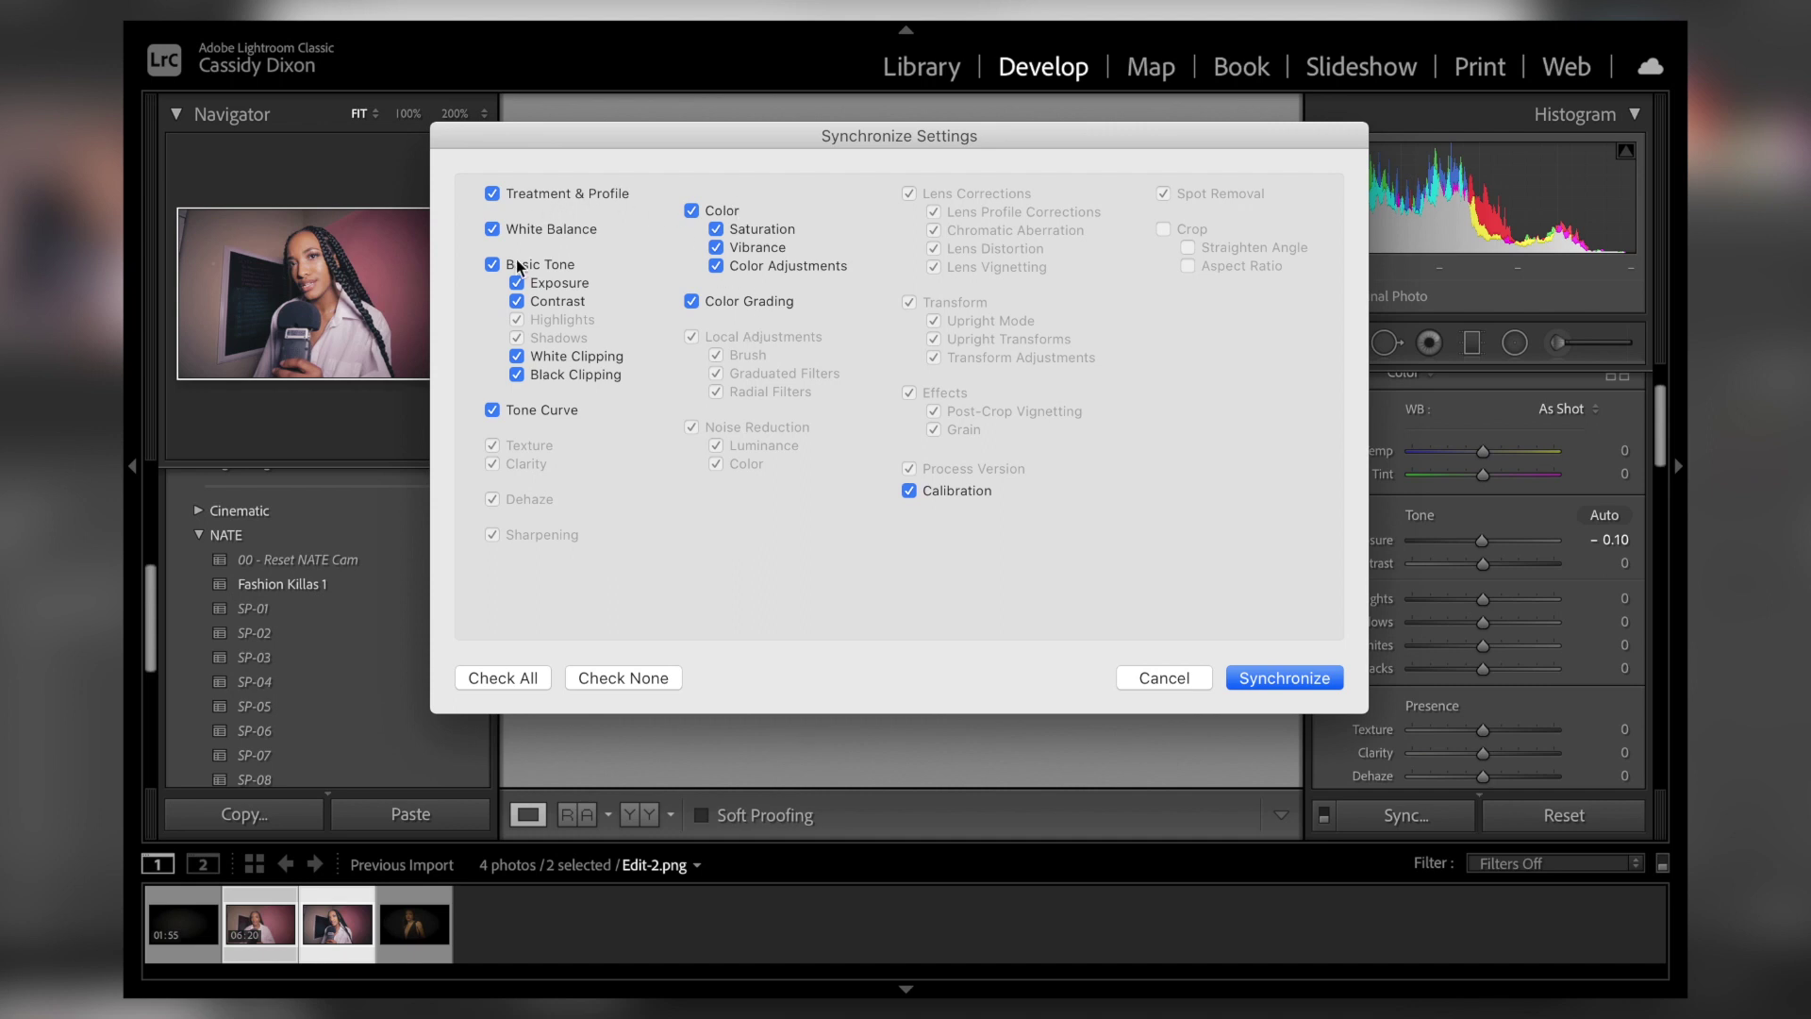
{"action": "left_click", "coordinate": [1309, 680]}
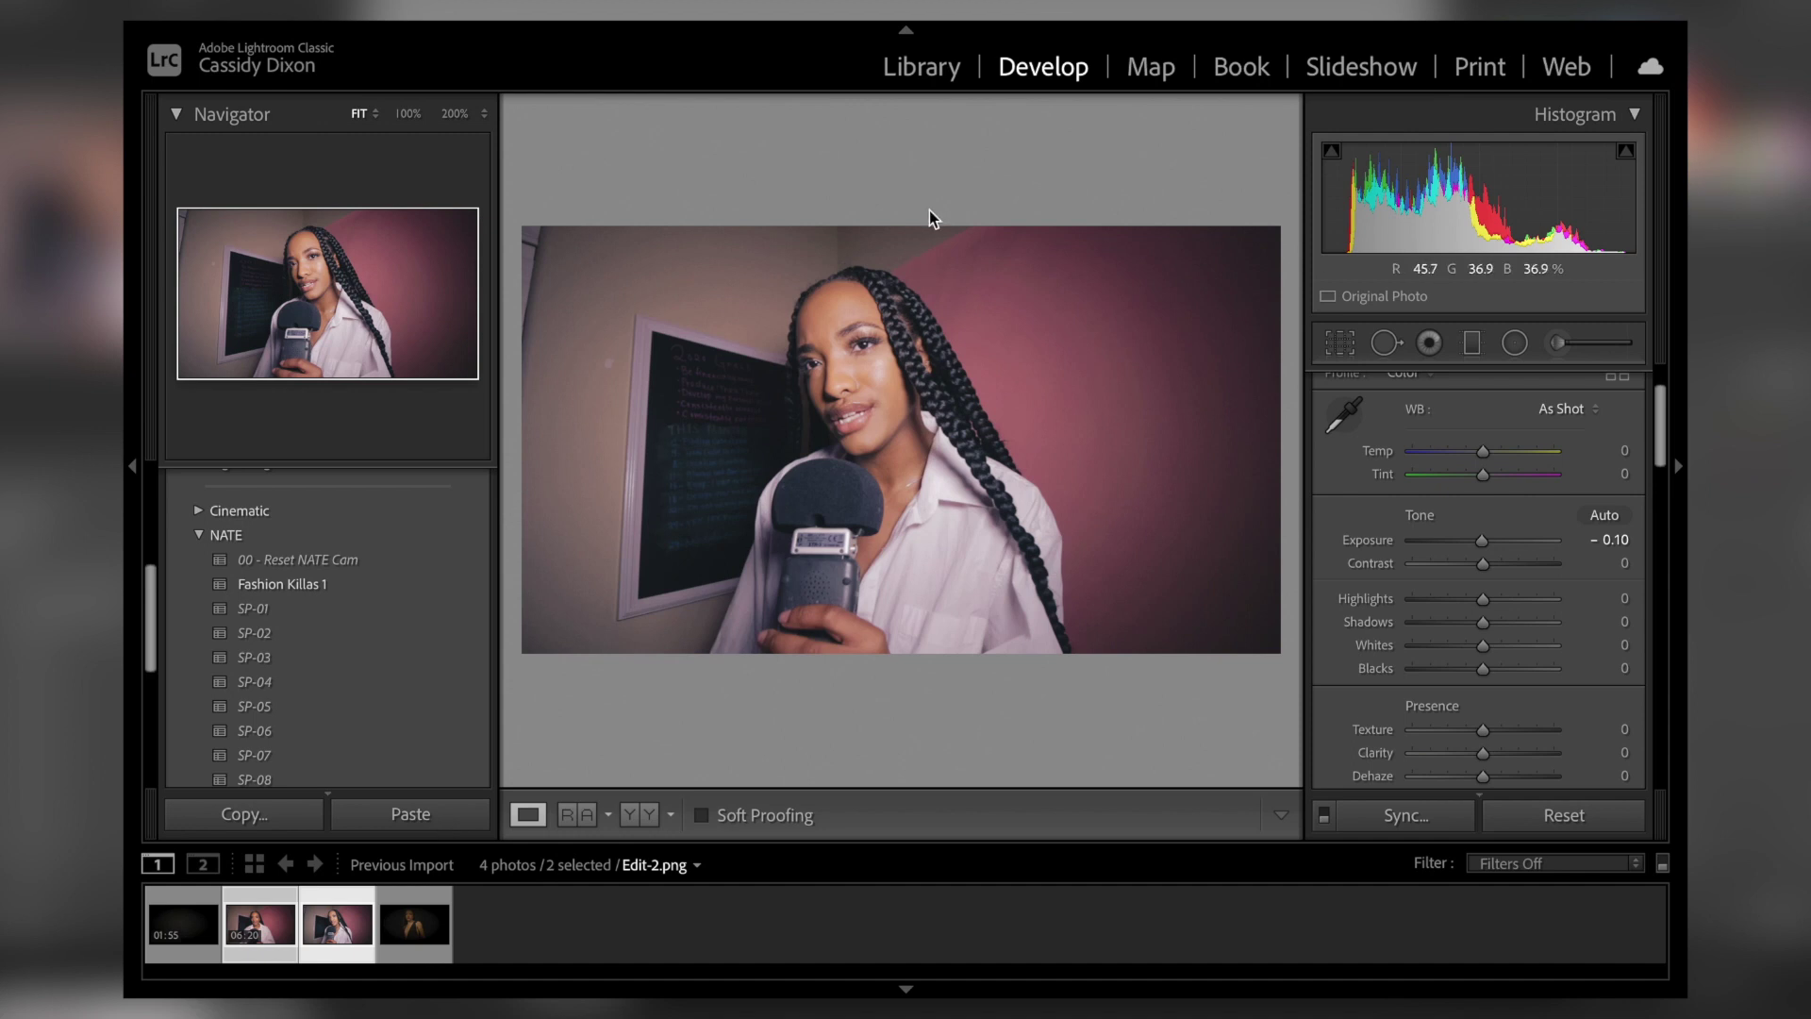
- Open Edit-1.mov in the Library, raise its exposure by one small Quick Develop increment, and scrub through the clip to check the grade
{"action": "left_click", "coordinate": [923, 68]}
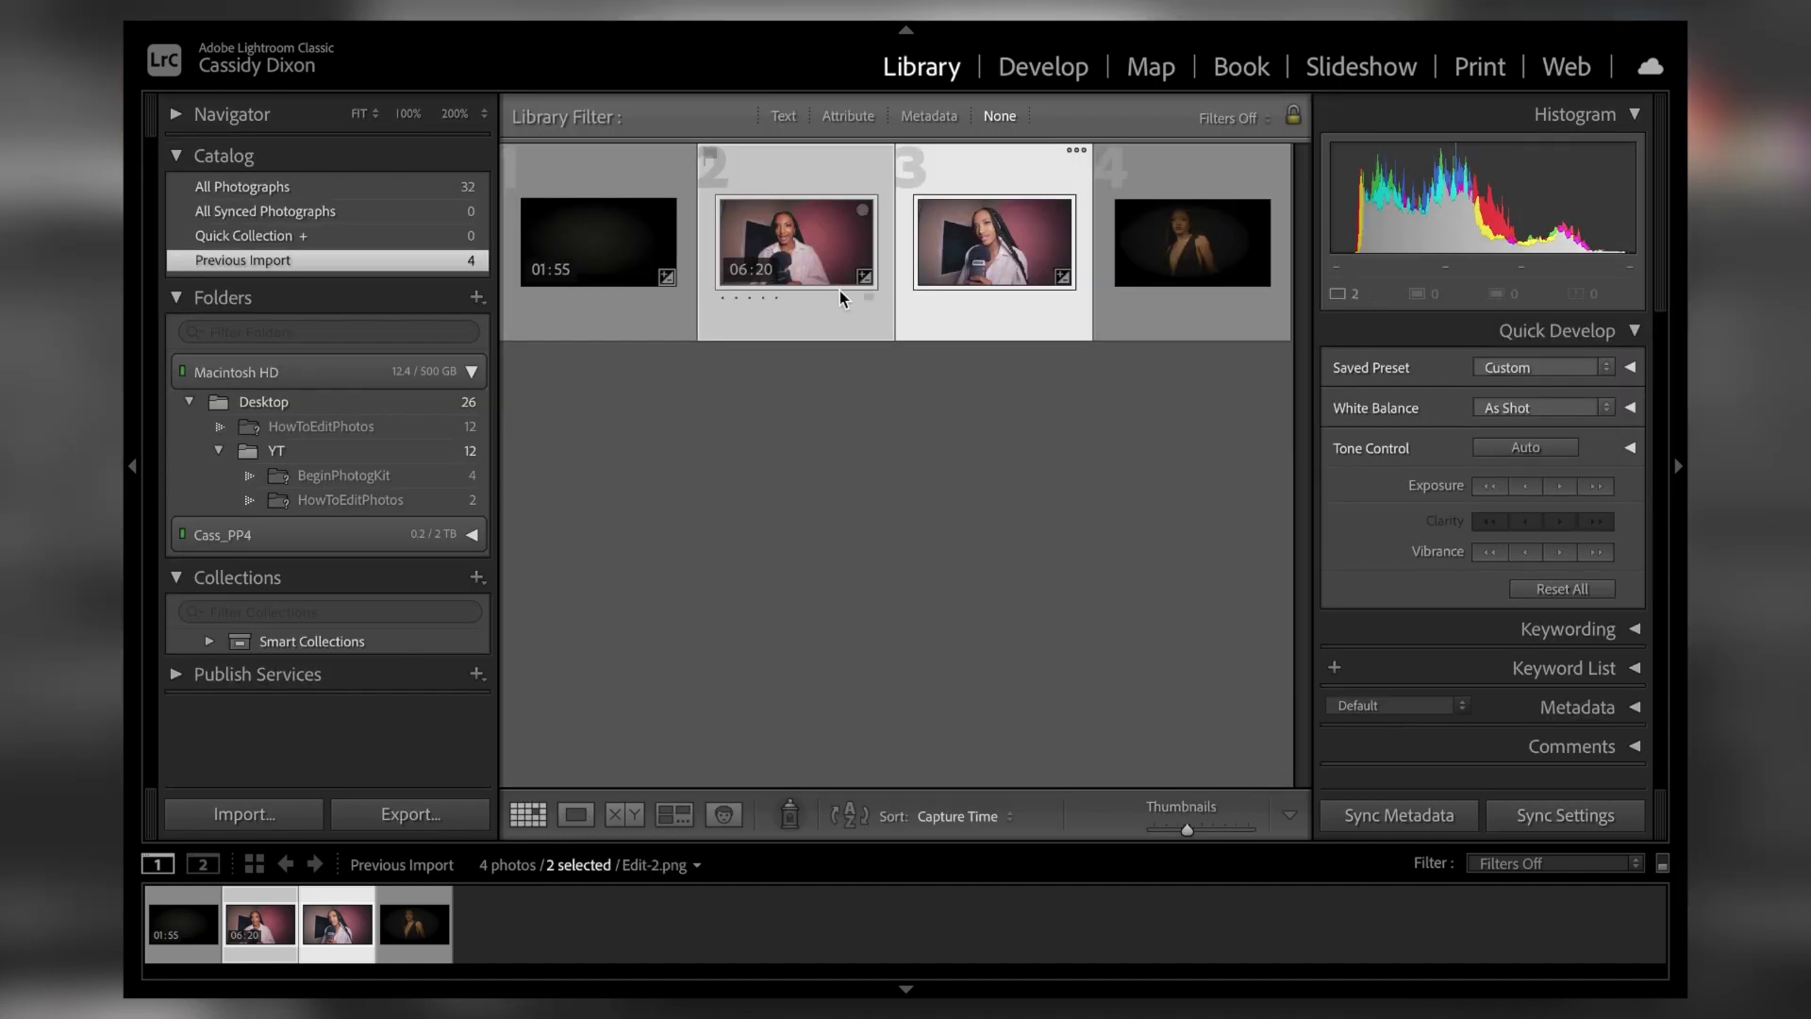
{"action": "double_click", "coordinate": [797, 260]}
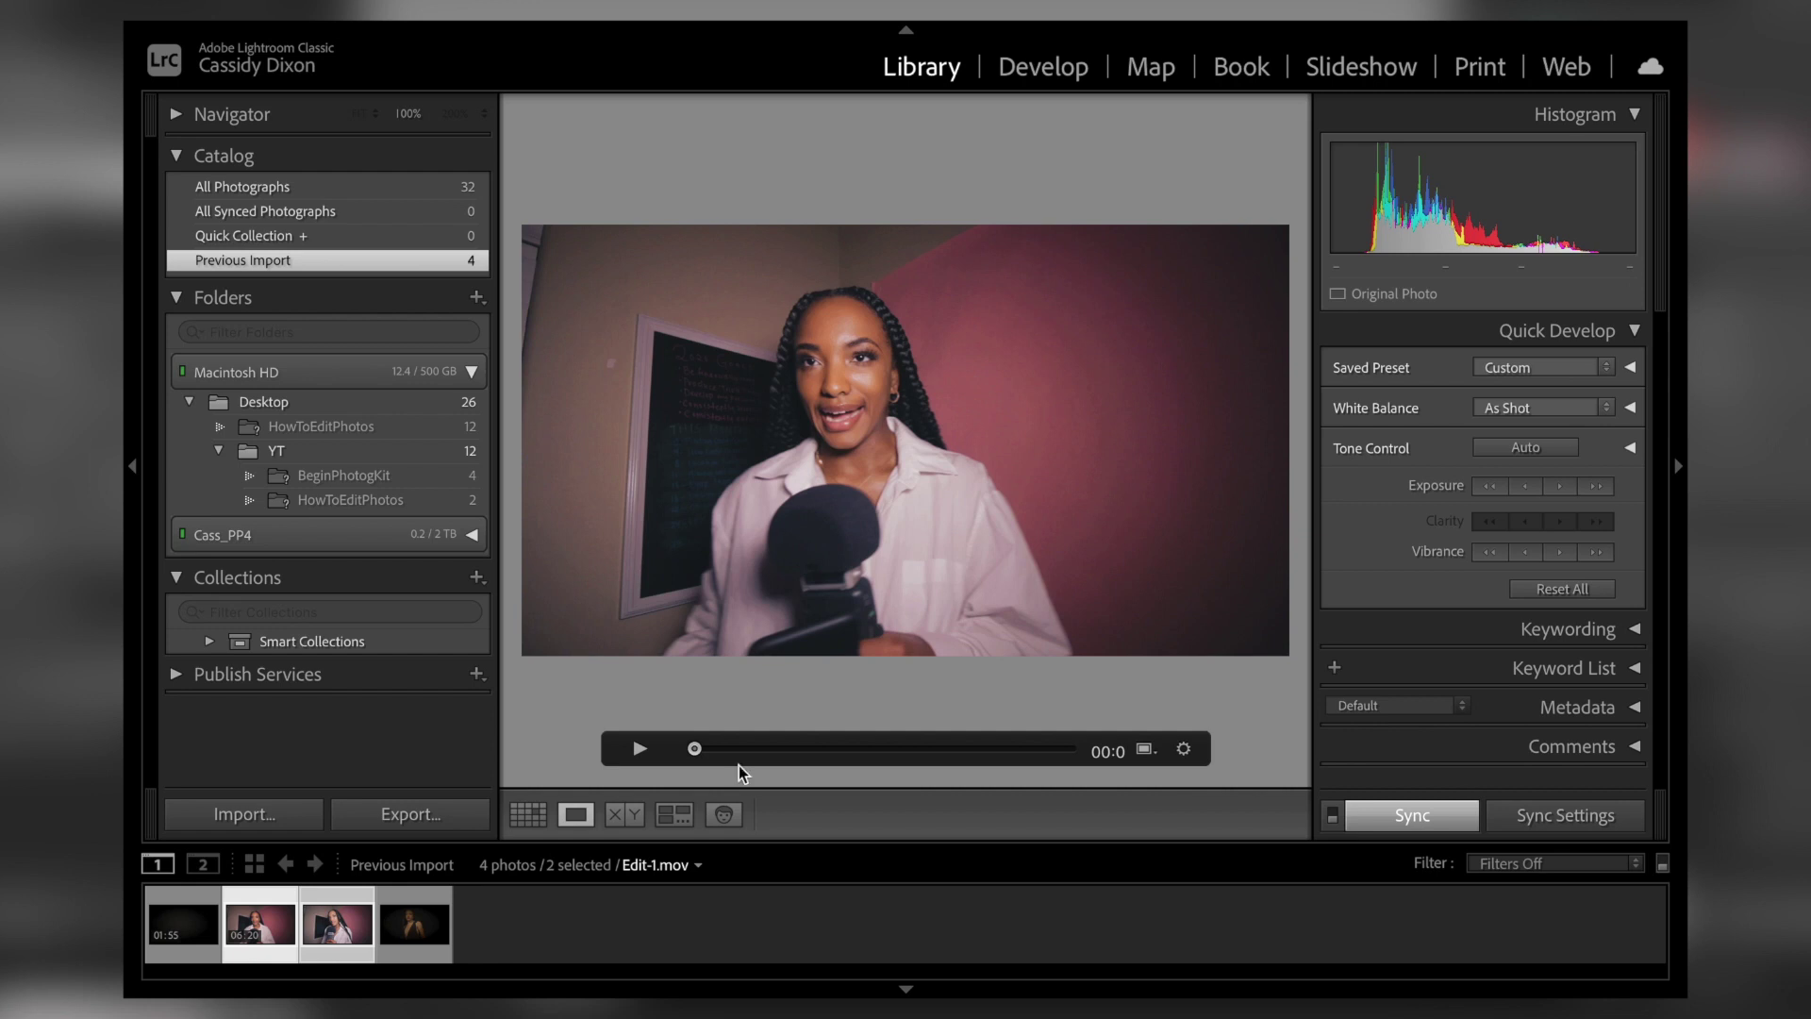
{"action": "left_click_drag", "start_coordinate": [698, 751], "coordinate": [742, 755]}
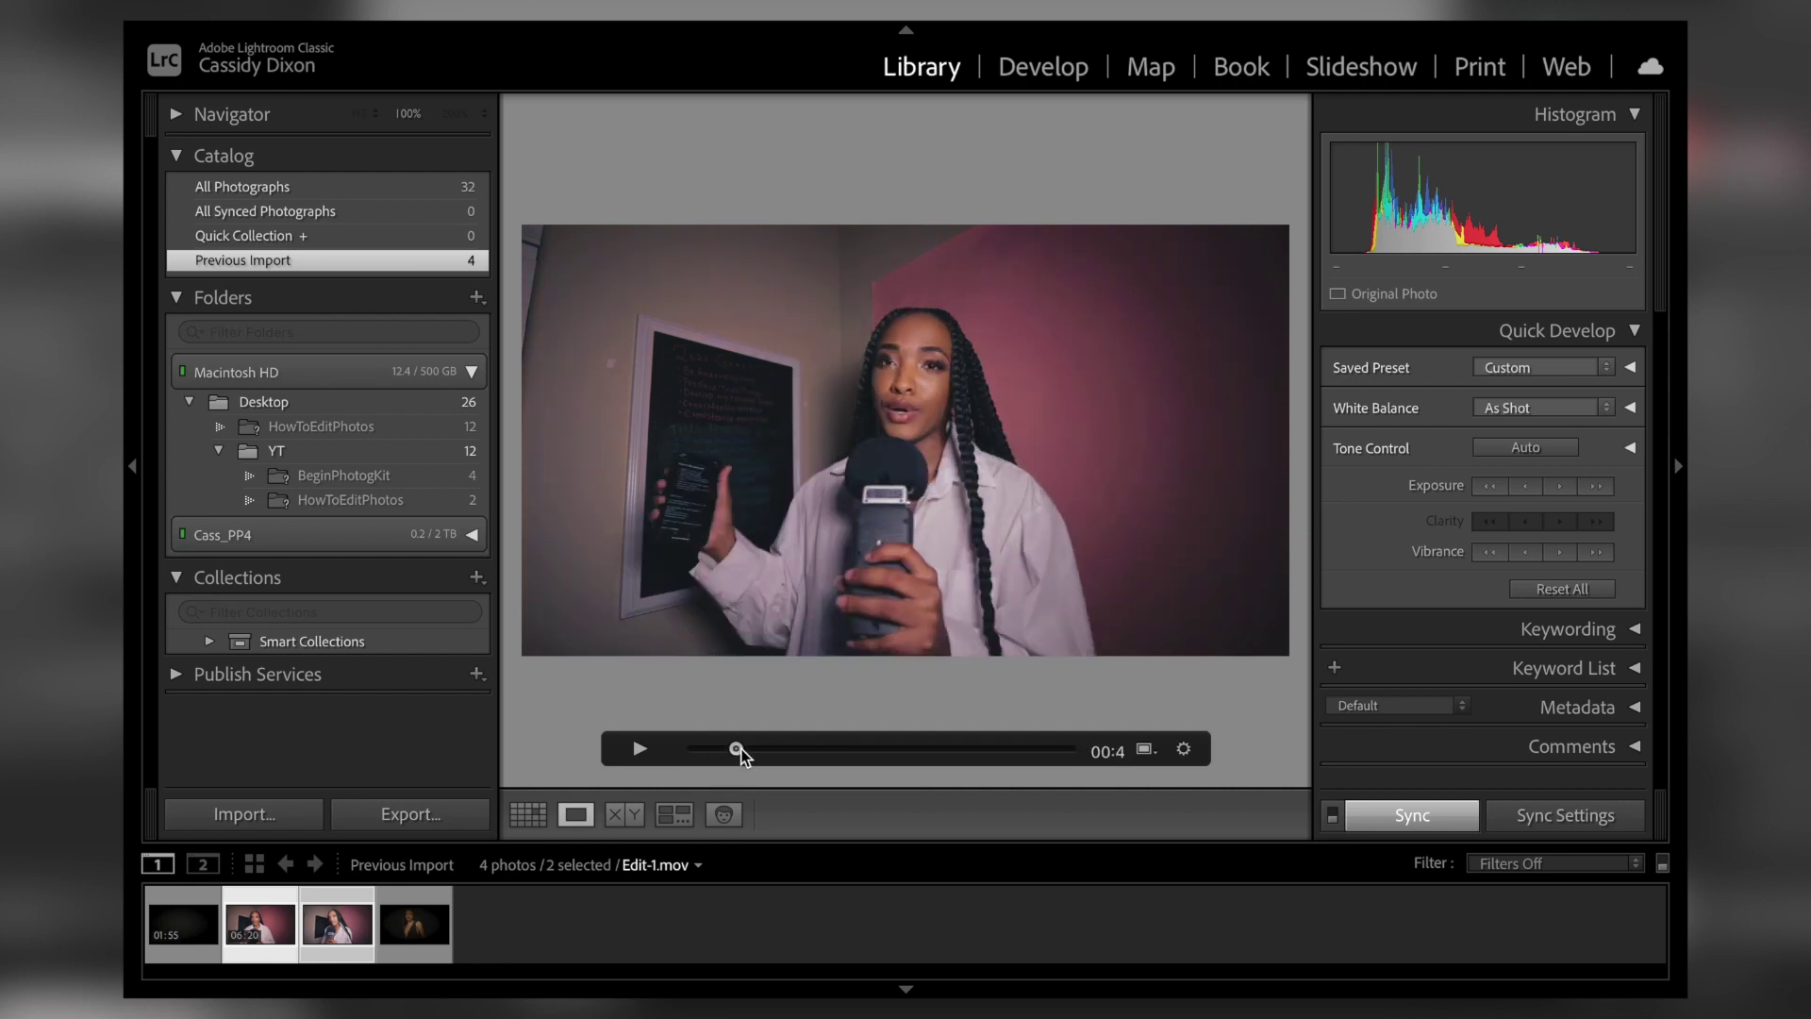
{"action": "left_click", "coordinate": [1558, 487]}
{"action": "left_click_drag", "start_coordinate": [741, 754], "coordinate": [929, 752]}
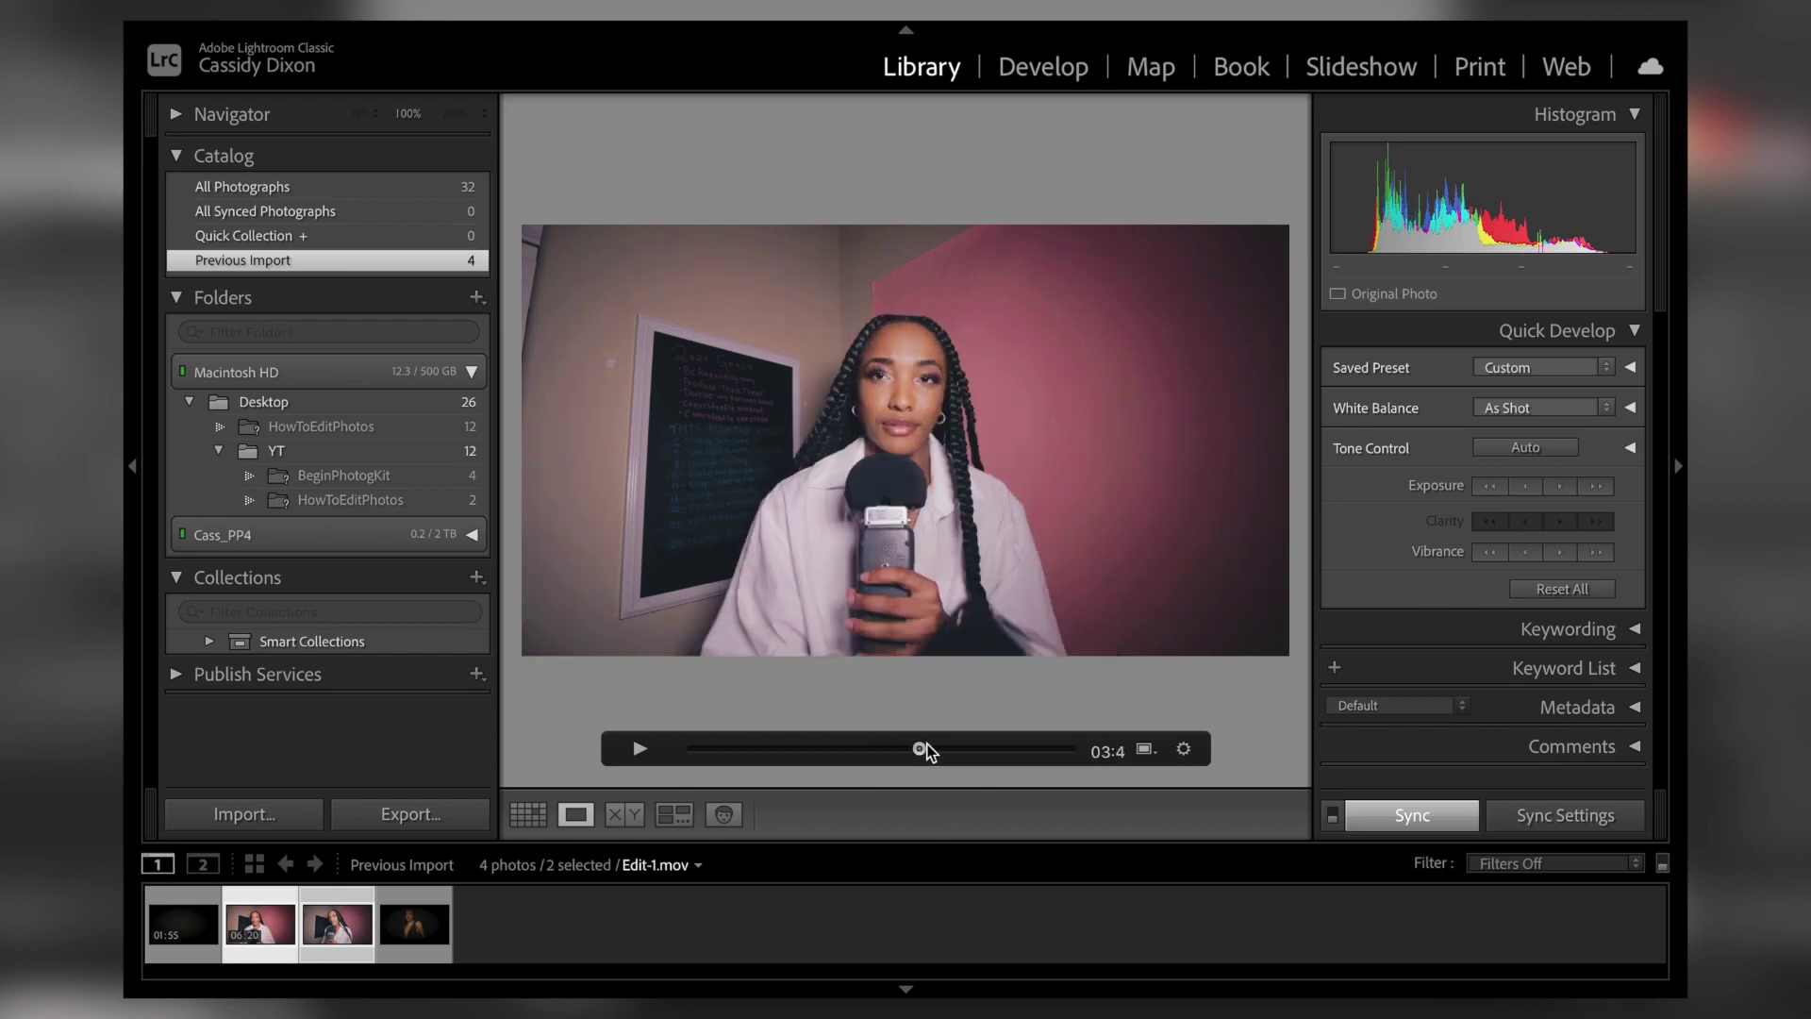
- Open the dark portrait still Edit-1.png for developing and set its exposure to +1.45 and shadows to -100
{"action": "left_click", "coordinate": [404, 939]}
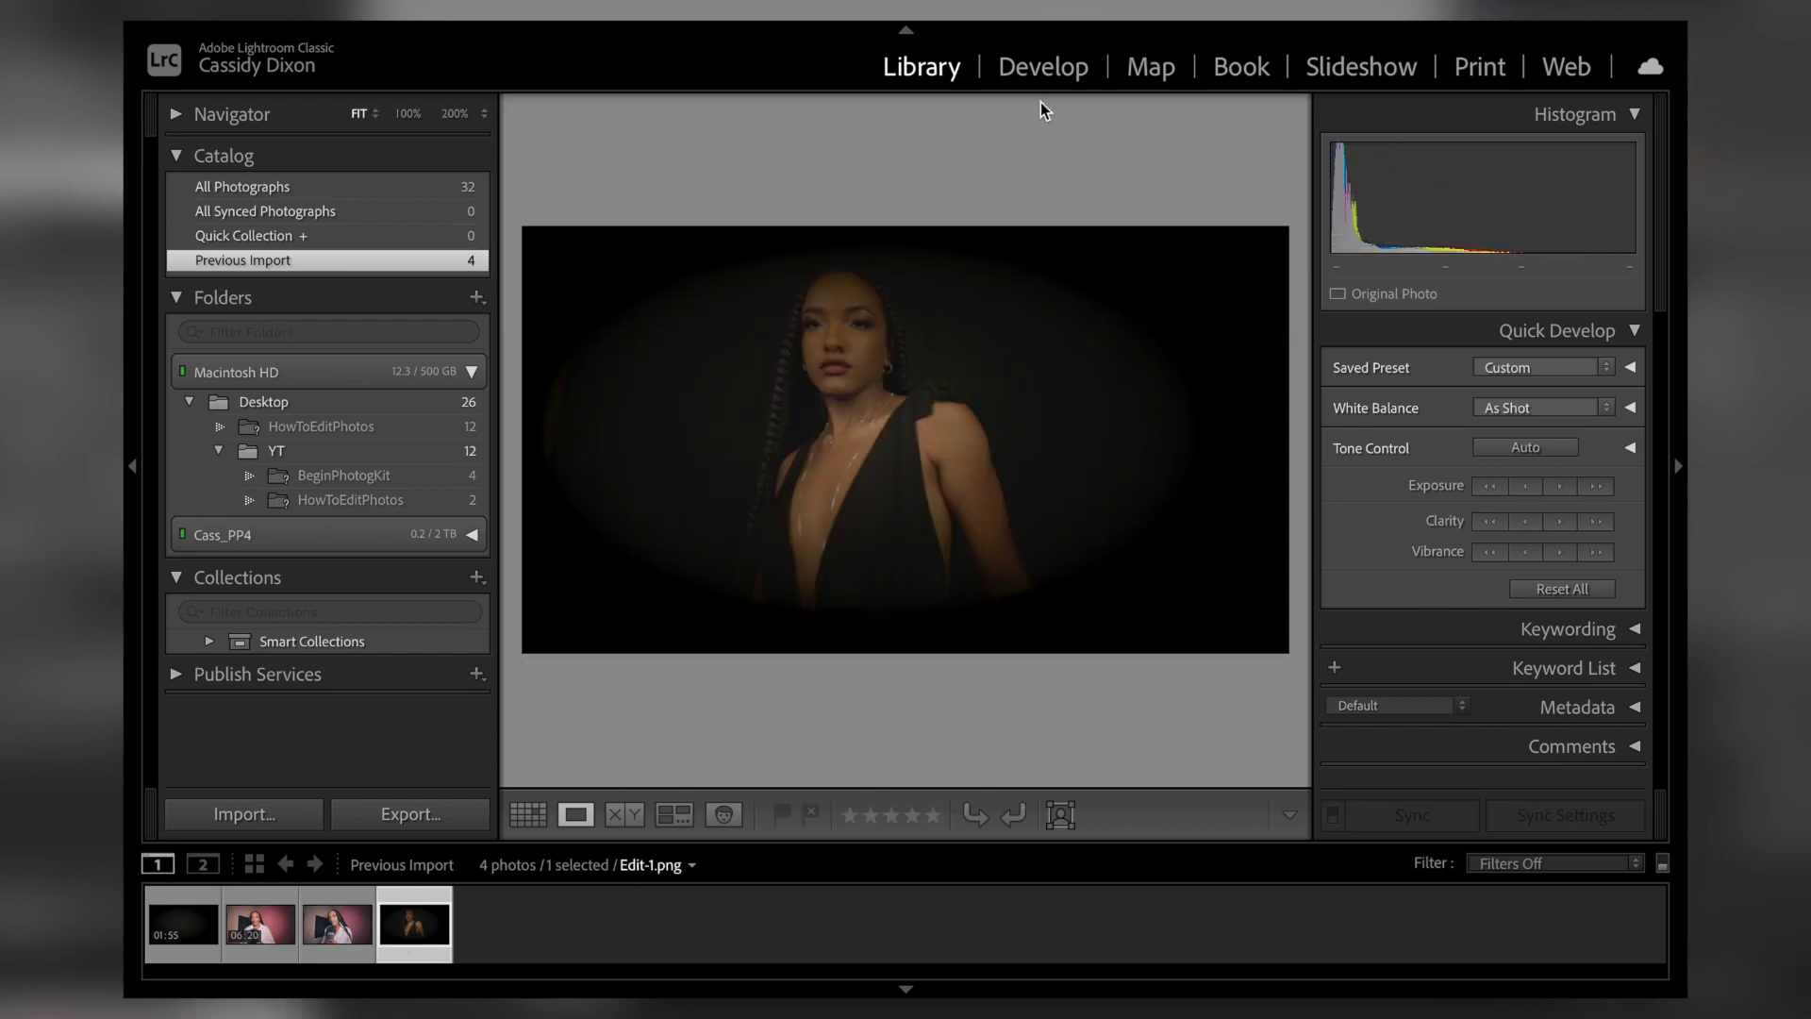
{"action": "left_click", "coordinate": [1042, 68]}
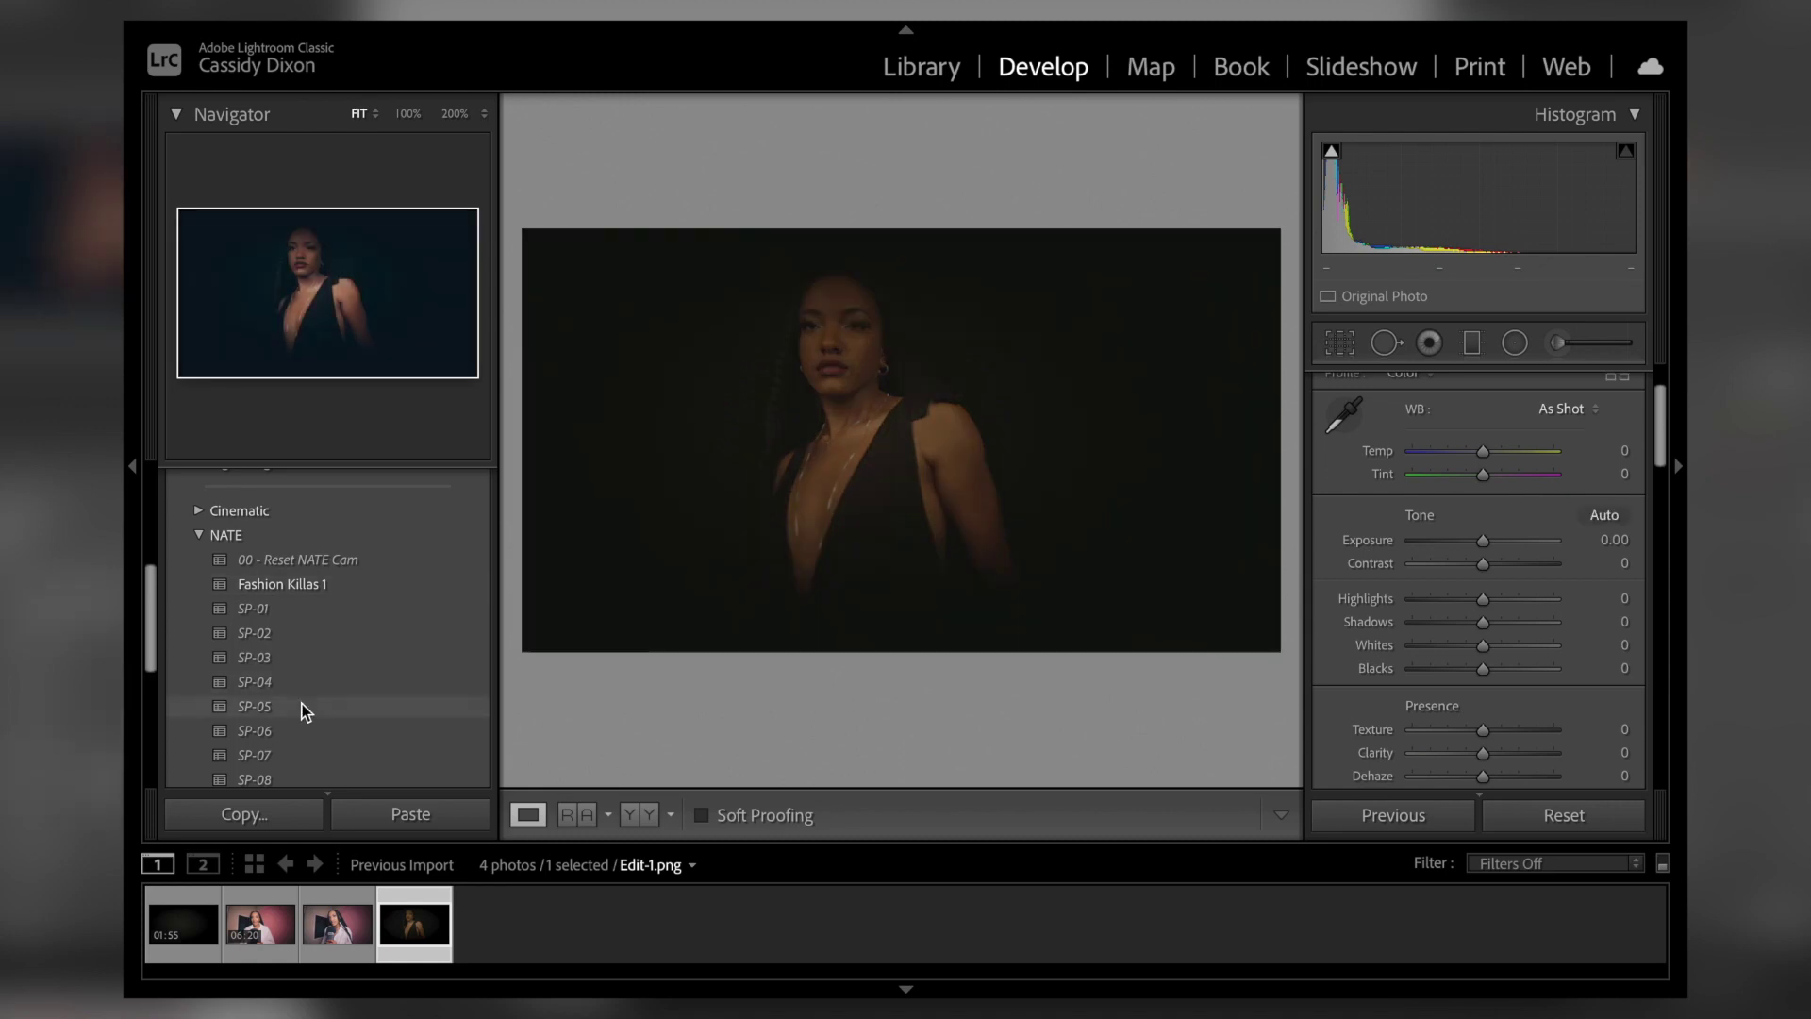
{"action": "left_click_drag", "start_coordinate": [1490, 539], "coordinate": [1498, 540]}
{"action": "left_click_drag", "start_coordinate": [1481, 622], "coordinate": [1389, 628]}
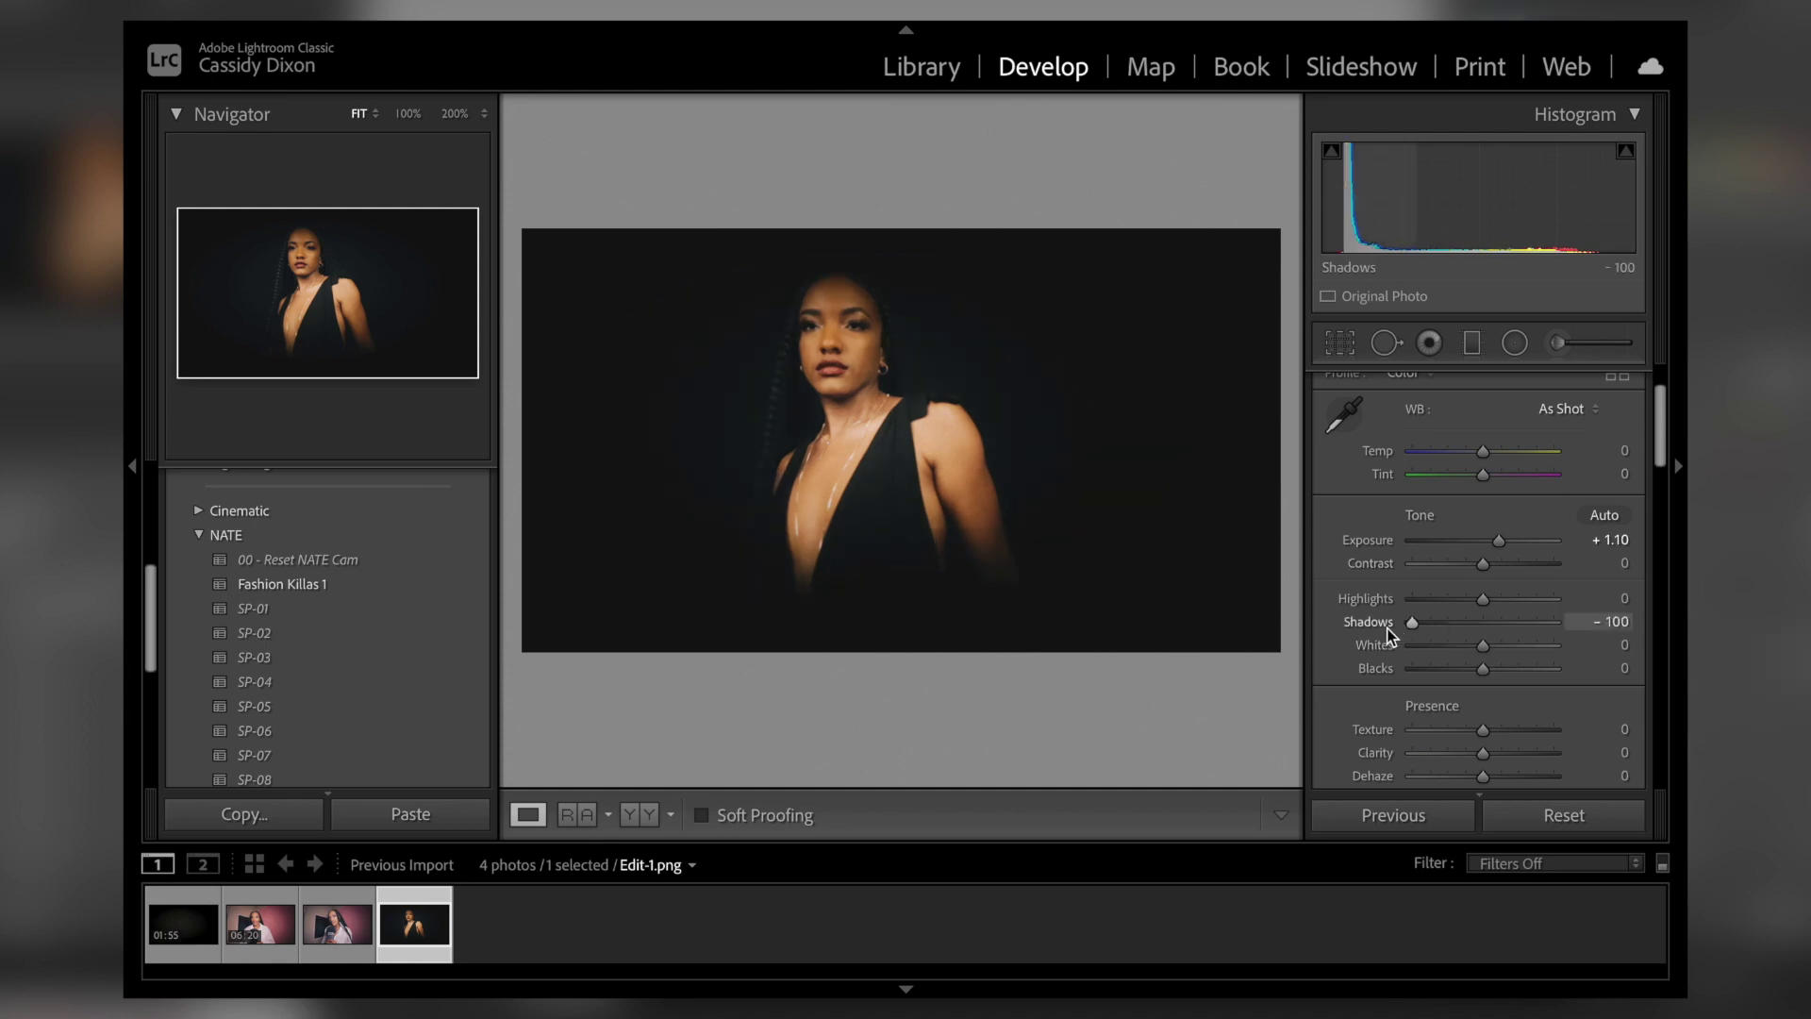
{"action": "left_click_drag", "start_coordinate": [1498, 540], "coordinate": [1503, 539]}
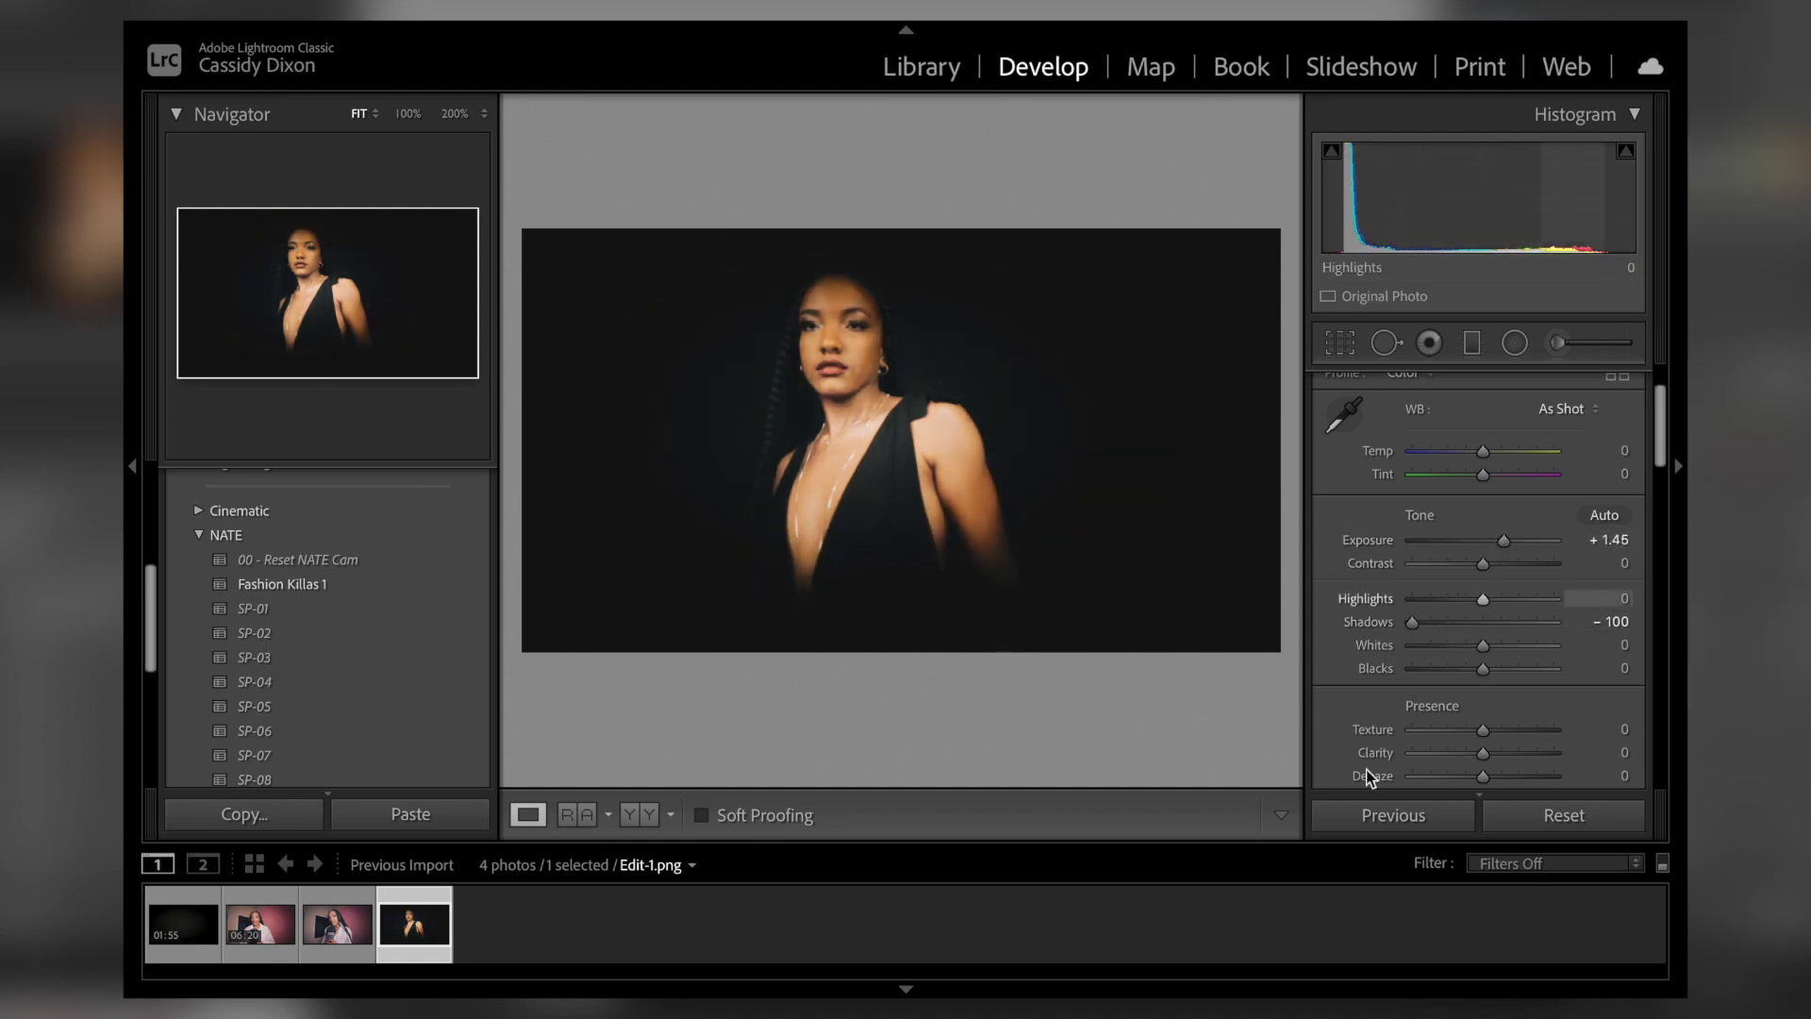
- Synchronize the develop settings of Edit-1.png to the matching video clip Edit-2.mov
{"action": "left_click", "coordinate": [182, 917], "text": "ctrl"}
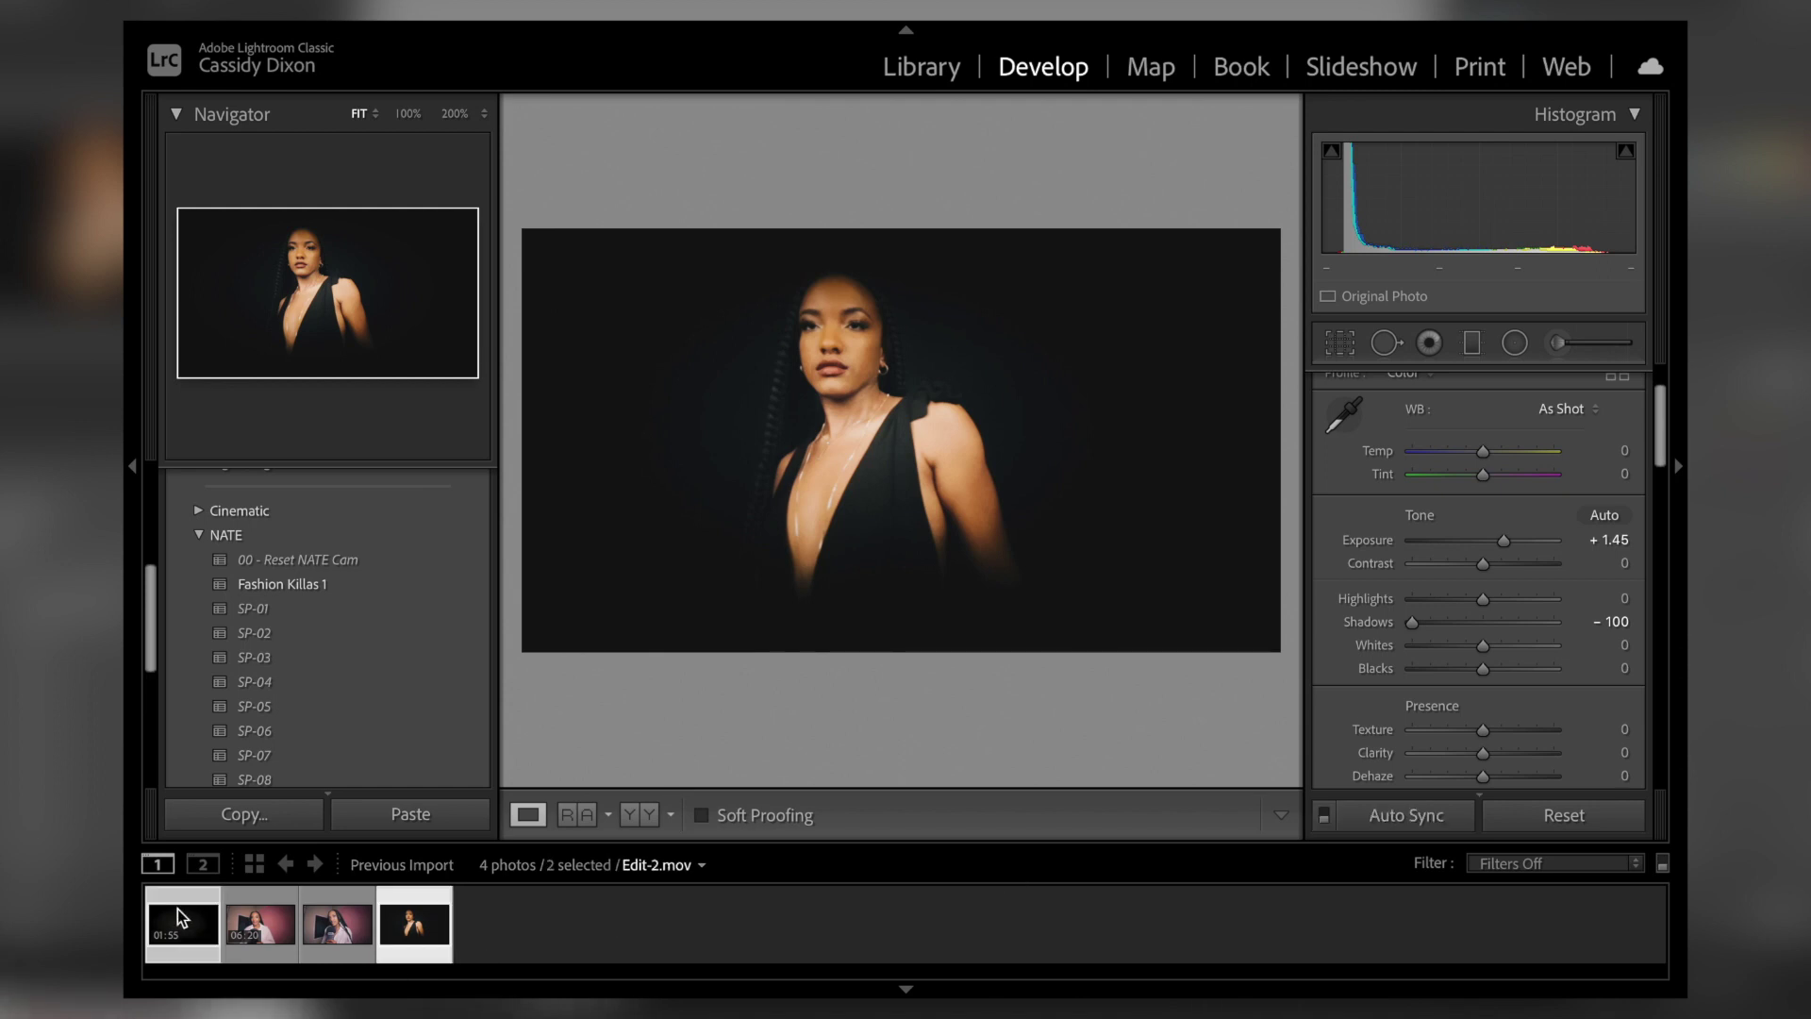
{"action": "left_click", "coordinate": [1409, 817]}
{"action": "left_click", "coordinate": [1332, 687]}
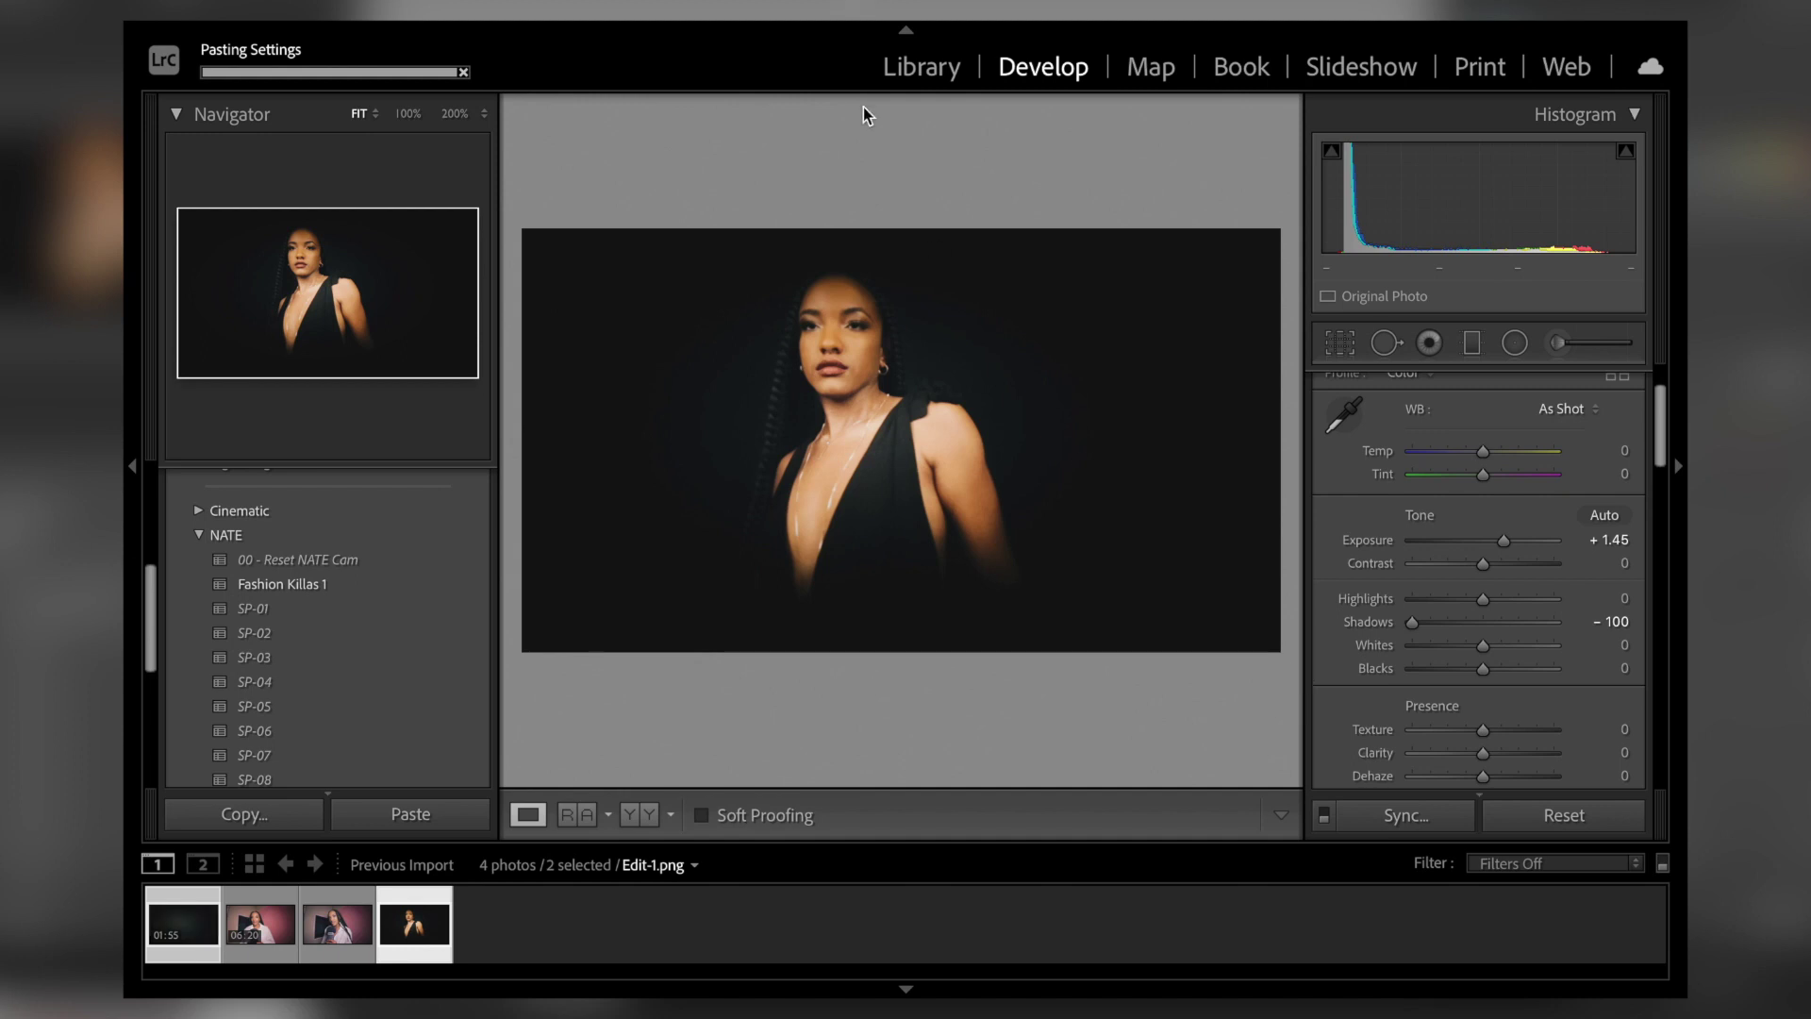
- Open Edit-2.mov in the Library and scrub through the clip to check the synchronized grade
{"action": "left_click", "coordinate": [933, 74]}
{"action": "left_click", "coordinate": [182, 930]}
{"action": "left_click_drag", "start_coordinate": [703, 752], "coordinate": [934, 748]}
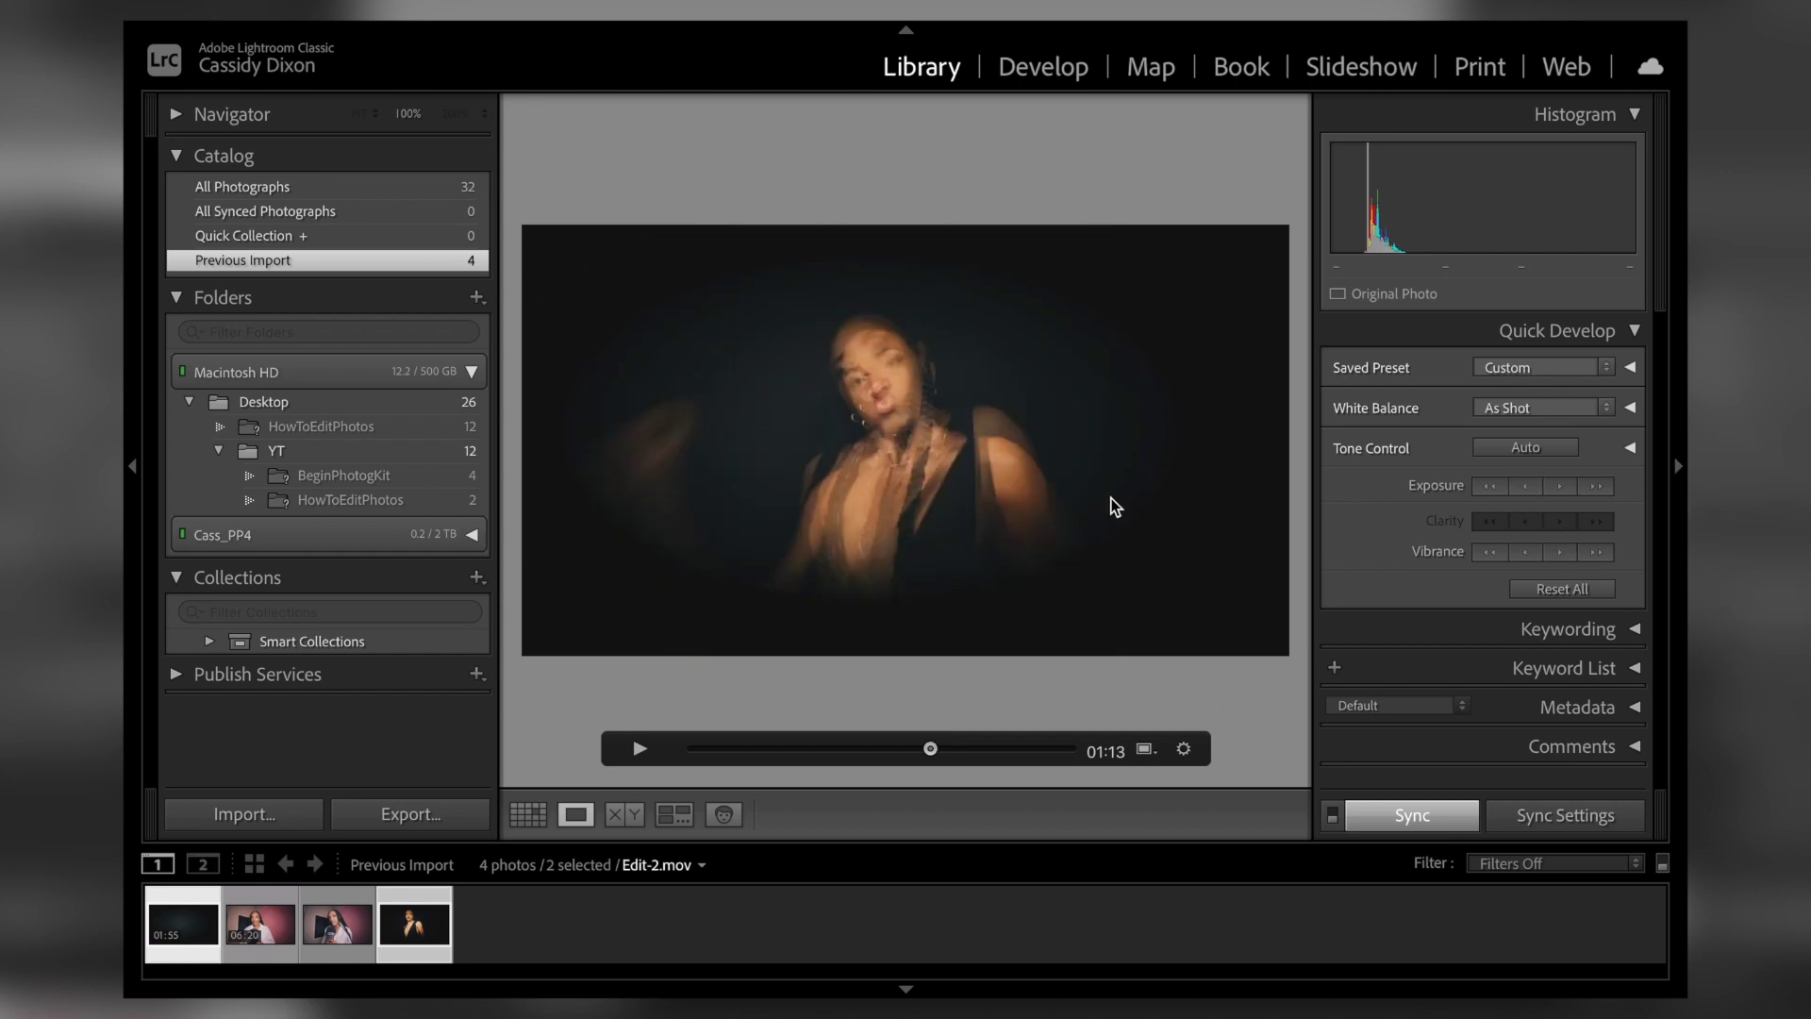
{"action": "left_click_drag", "start_coordinate": [939, 757], "coordinate": [1011, 752]}
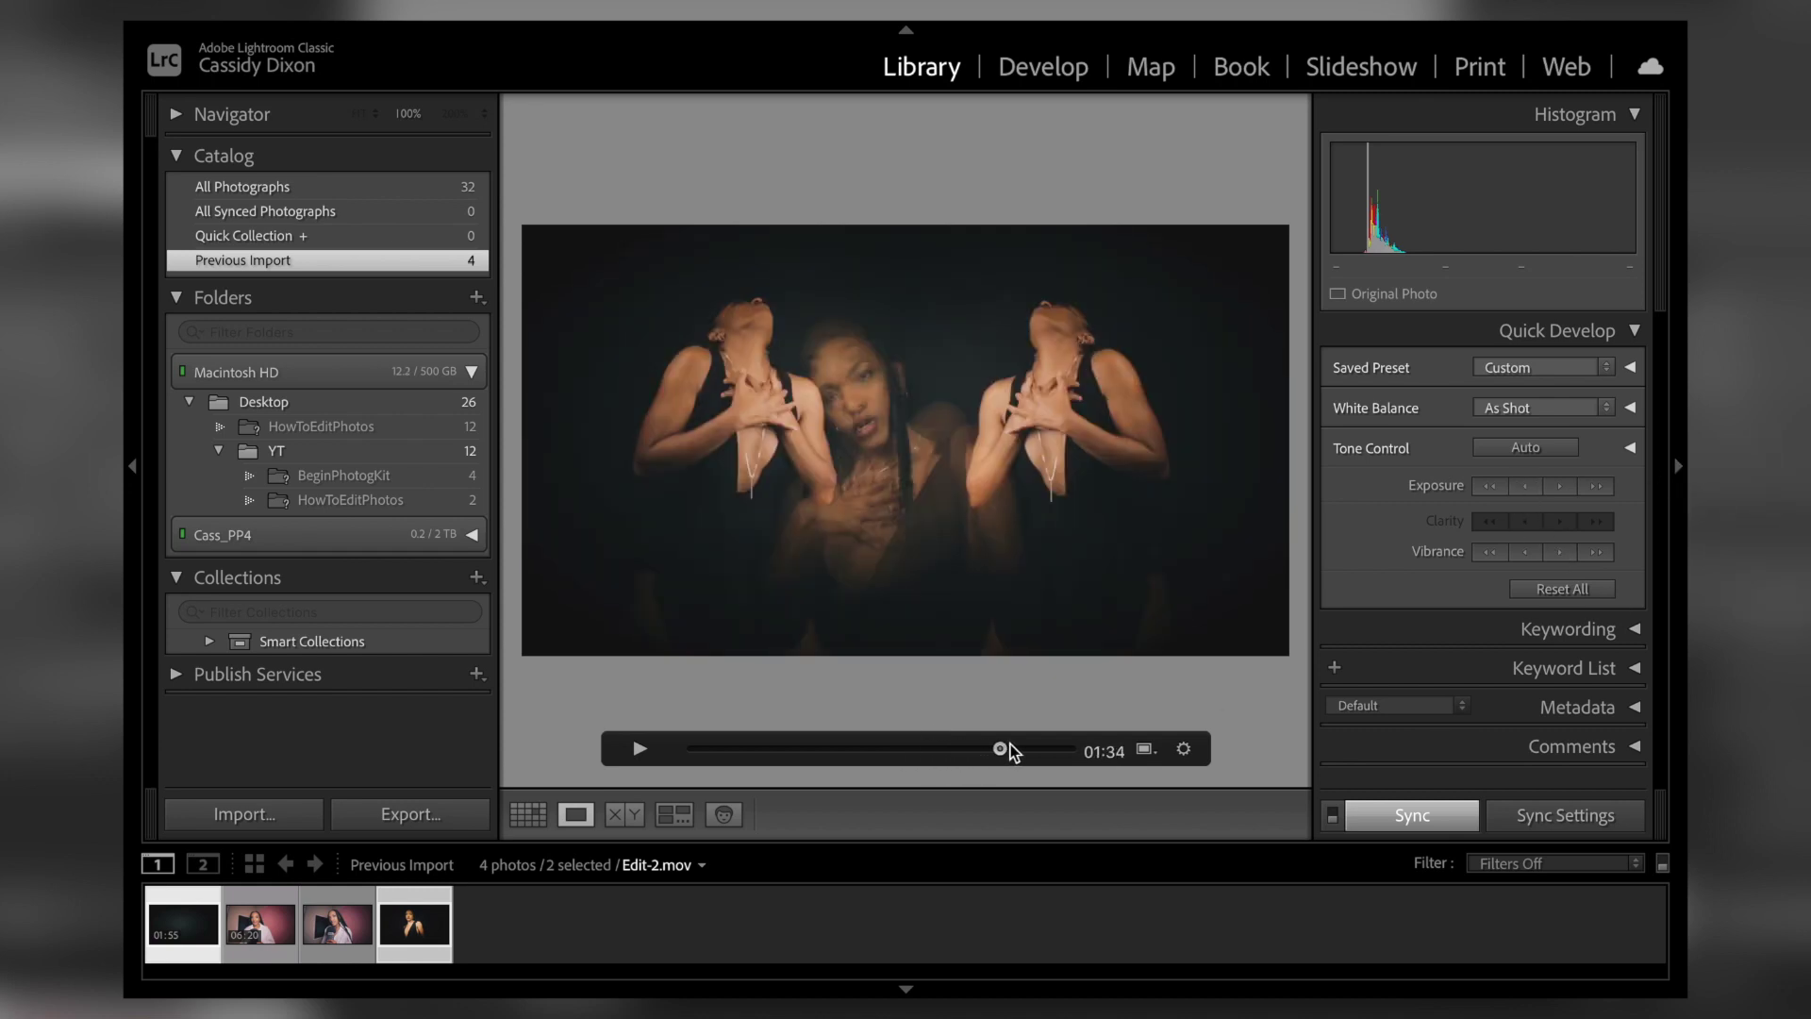
- Select the graded video clips Edit-1.mov and Edit-2.mov together and start exporting them
{"action": "left_click", "coordinate": [252, 934]}
{"action": "left_click", "coordinate": [188, 932], "text": "super"}
{"action": "mouse_move", "coordinate": [429, 28]}
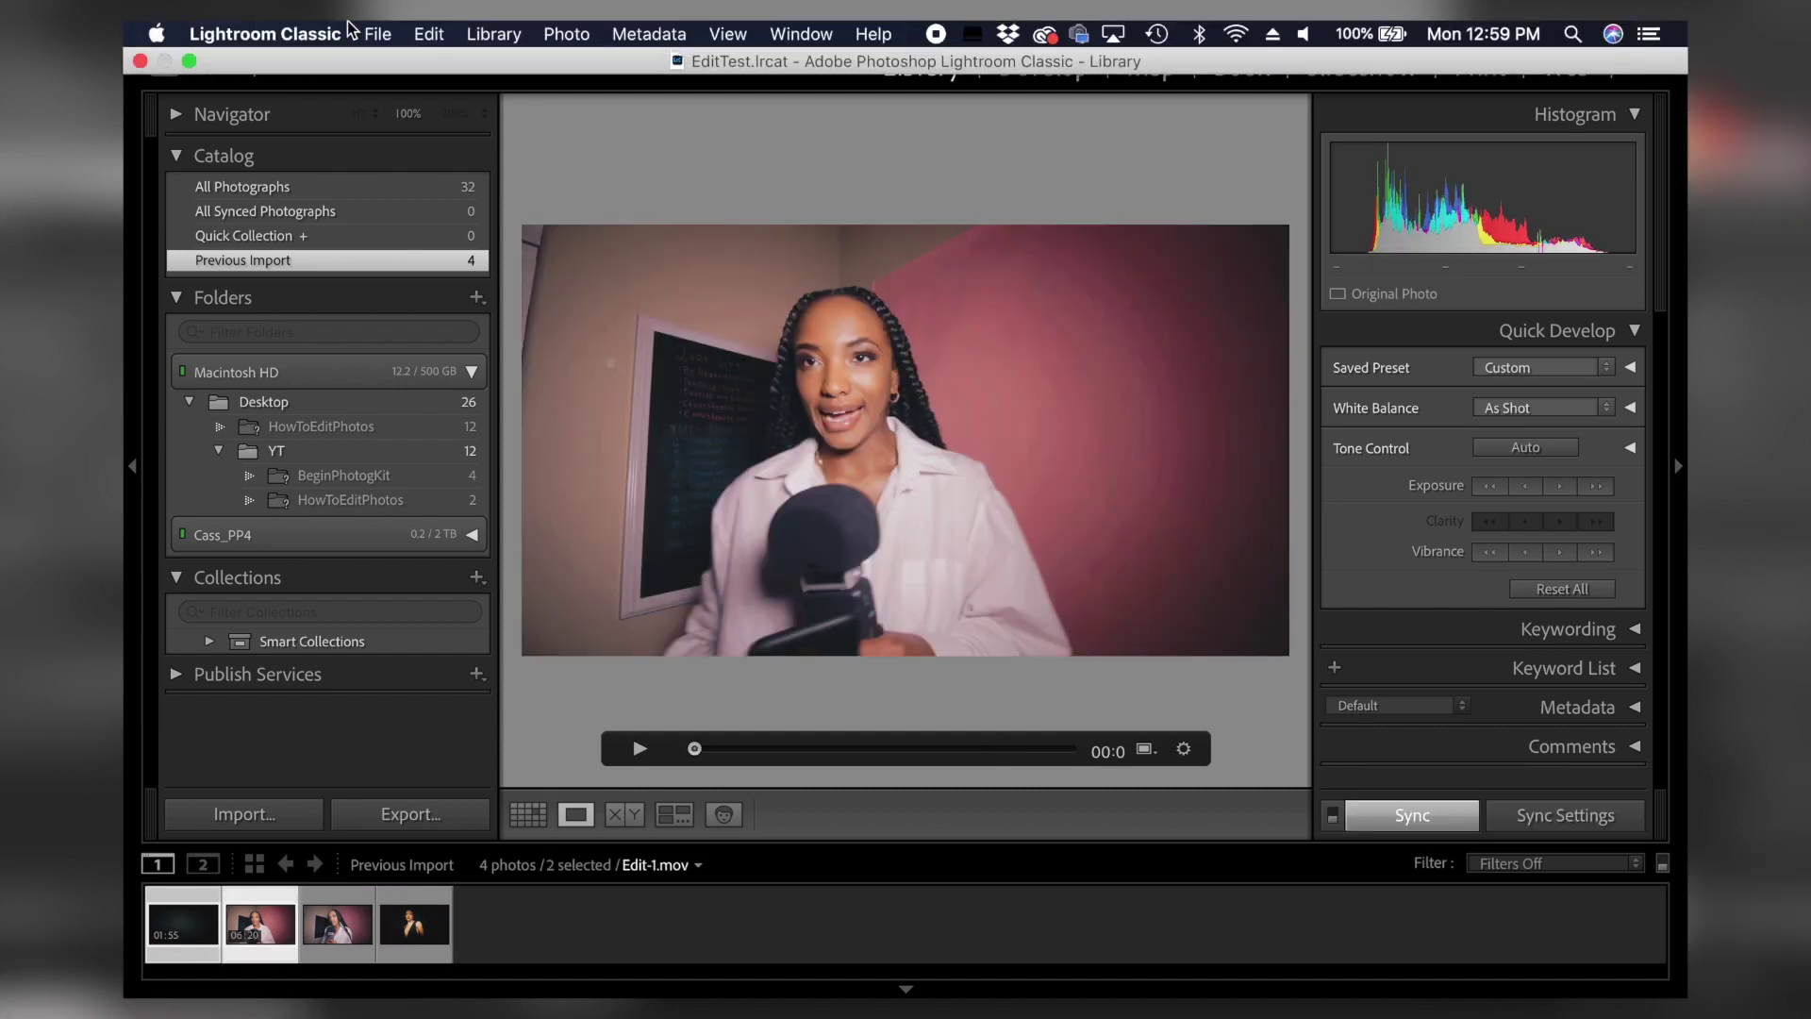
{"action": "left_click", "coordinate": [376, 34]}
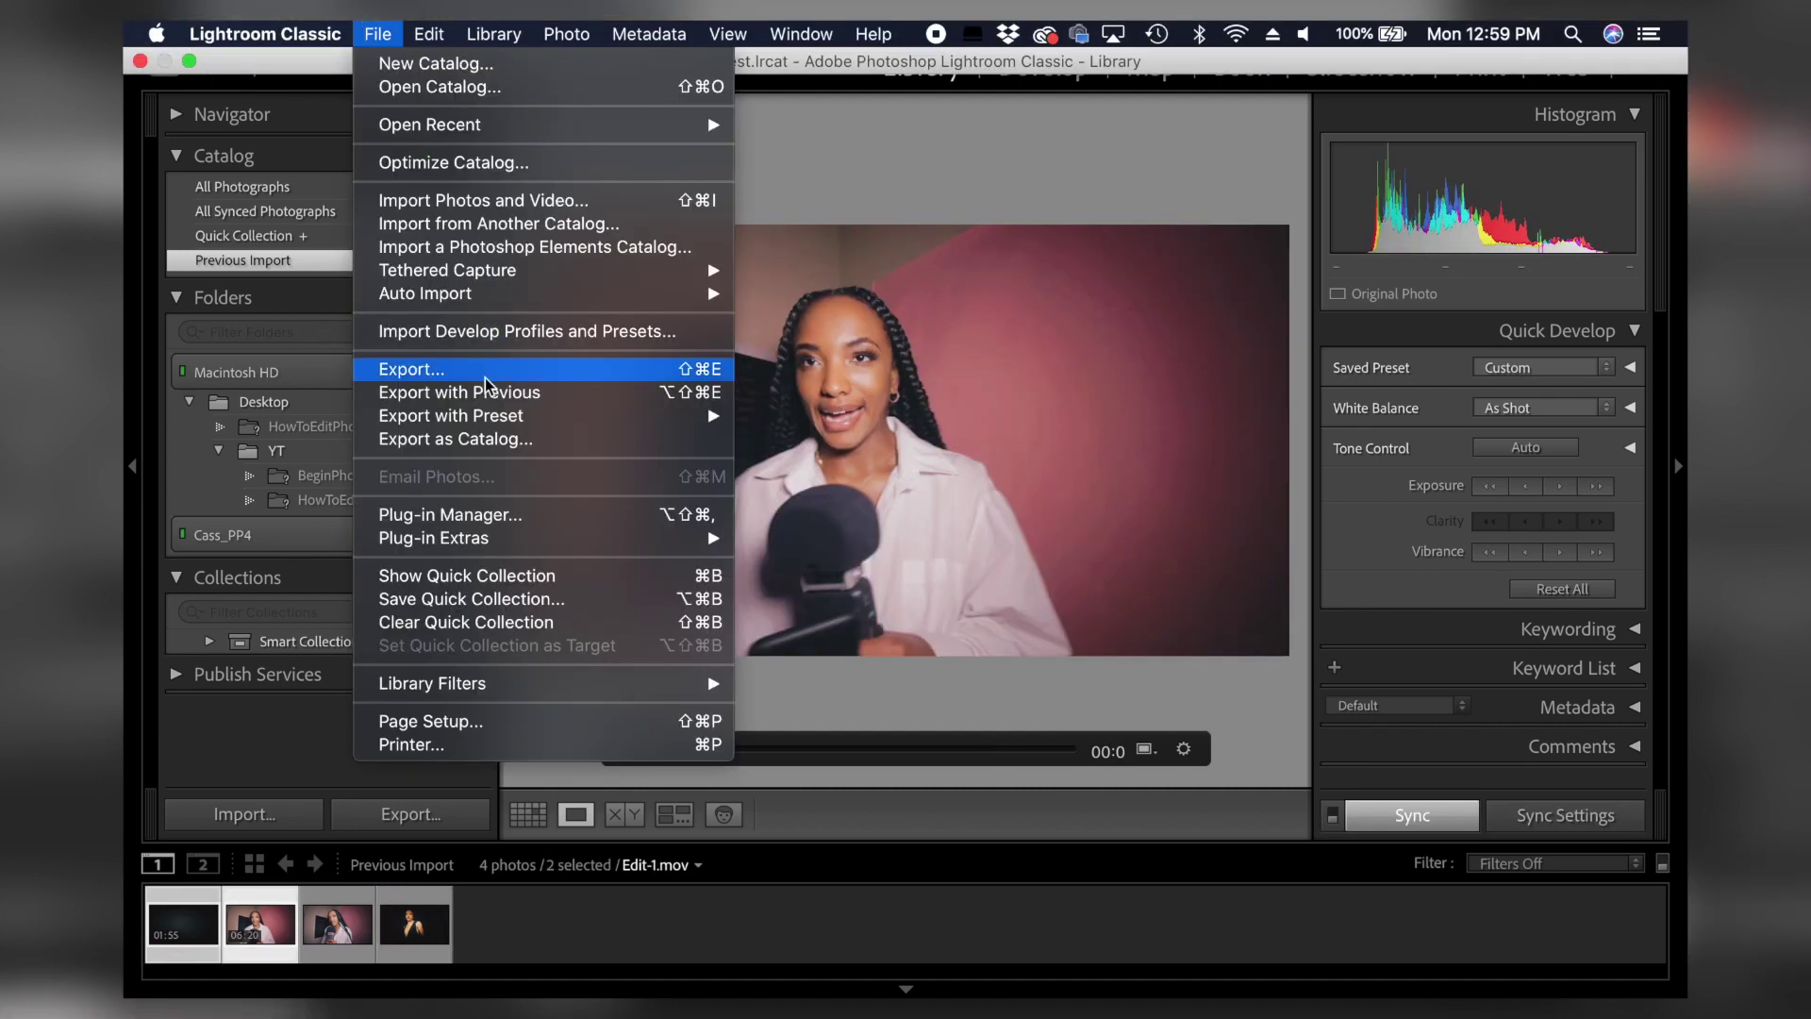
{"action": "left_click", "coordinate": [972, 66]}
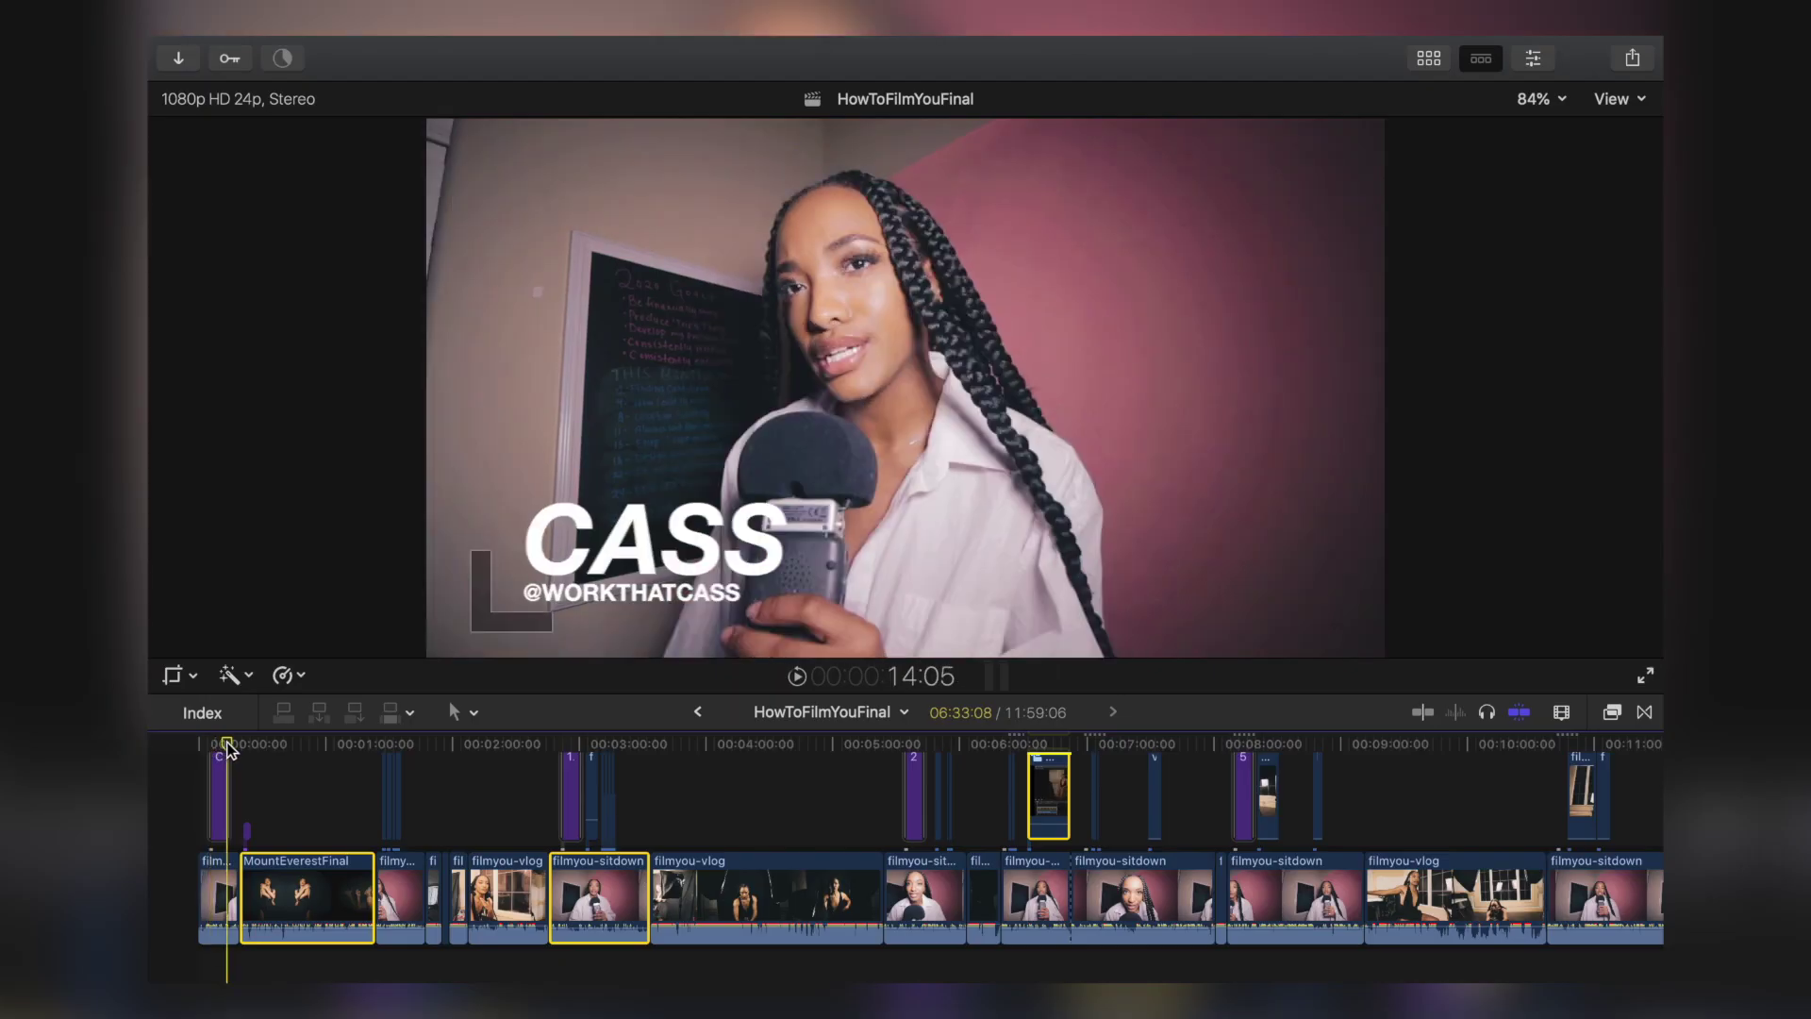
- In Final Cut Pro, scrub through the HowToFilmYouFinal timeline to review the sitdown and vlog clips
{"action": "left_click_drag", "start_coordinate": [228, 748], "coordinate": [196, 738]}
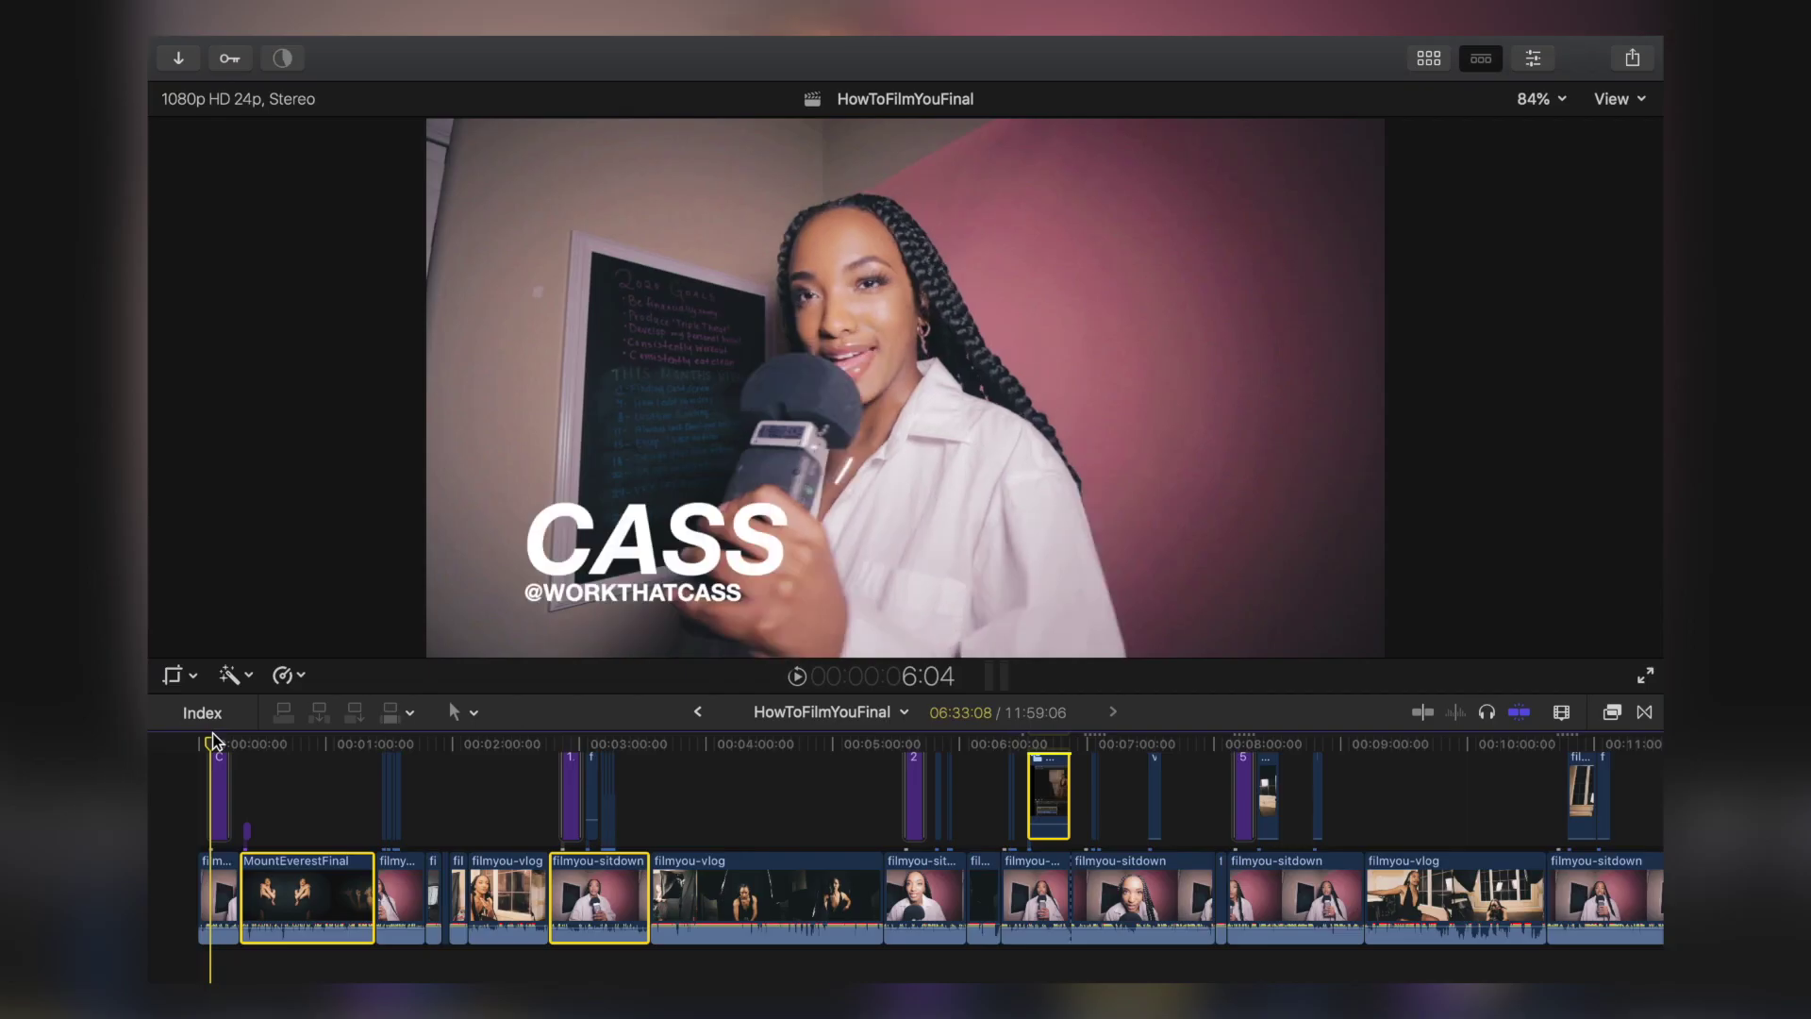
{"action": "left_click", "coordinate": [226, 741]}
{"action": "left_click_drag", "start_coordinate": [230, 733], "coordinate": [680, 744]}
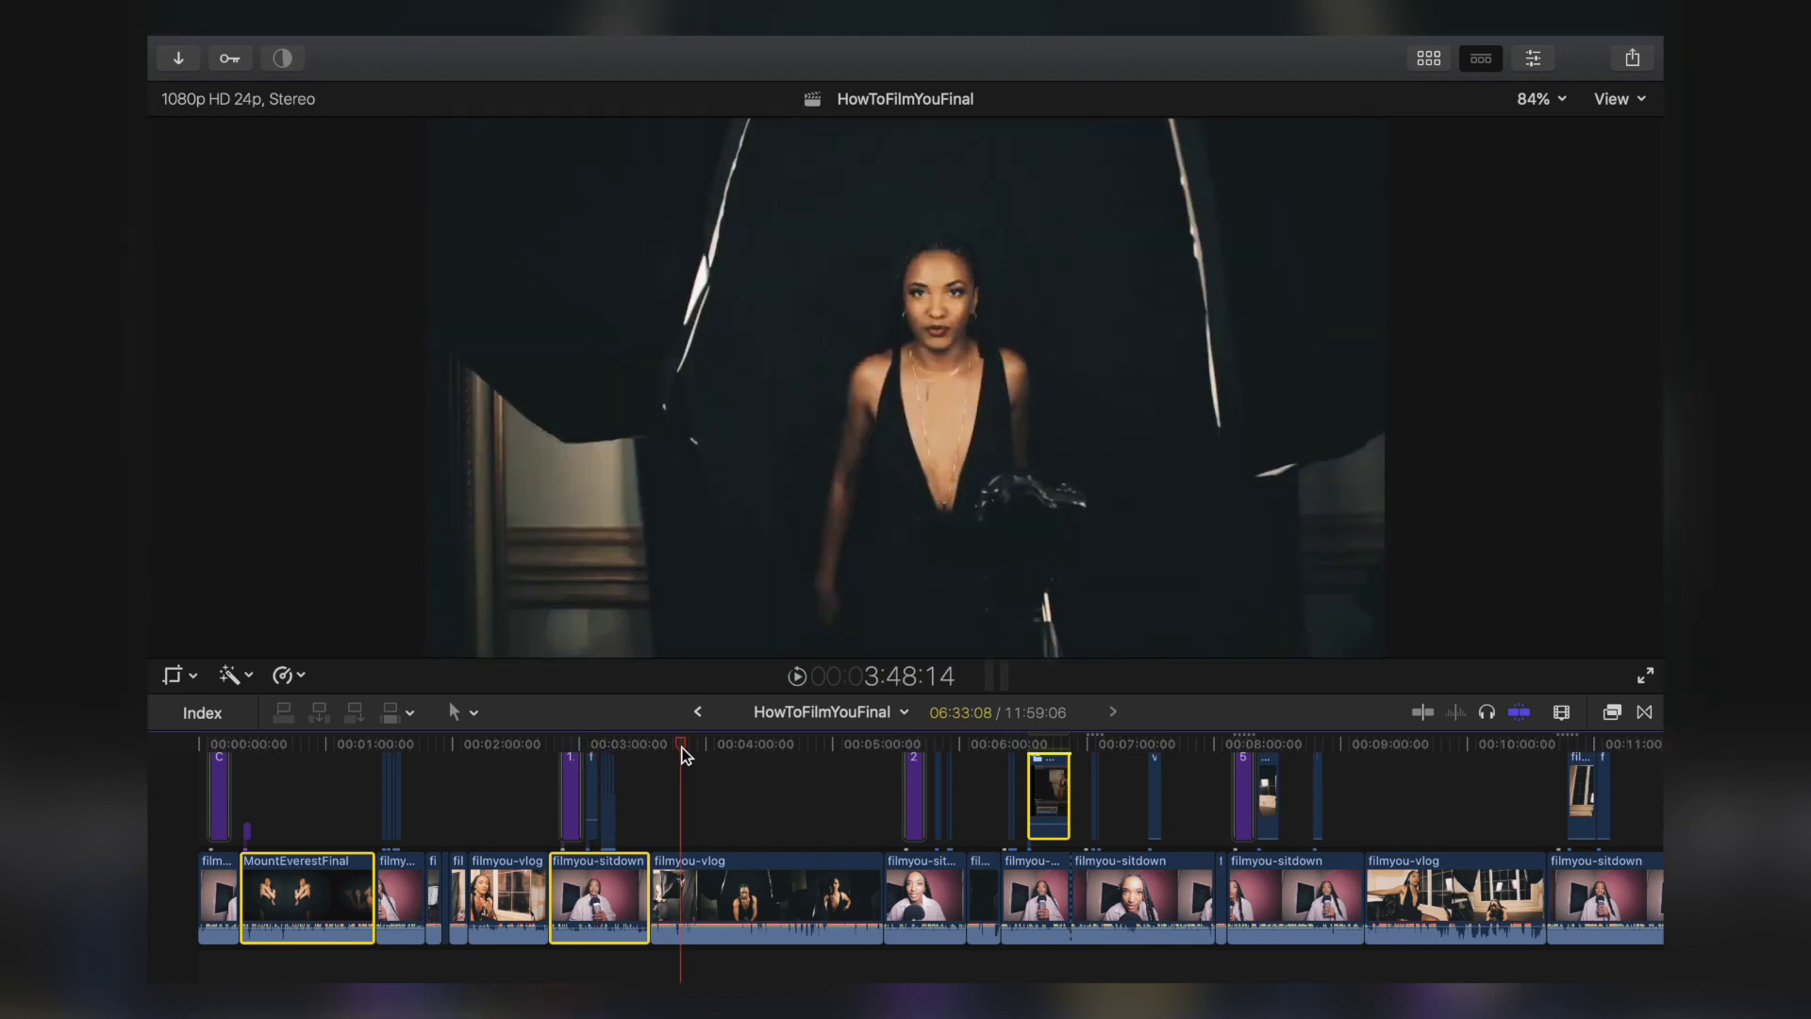
{"action": "scroll", "coordinate": [575, 738], "scroll_direction": "right", "scroll_amount": 5}
{"action": "left_click_drag", "start_coordinate": [508, 746], "coordinate": [1382, 762]}
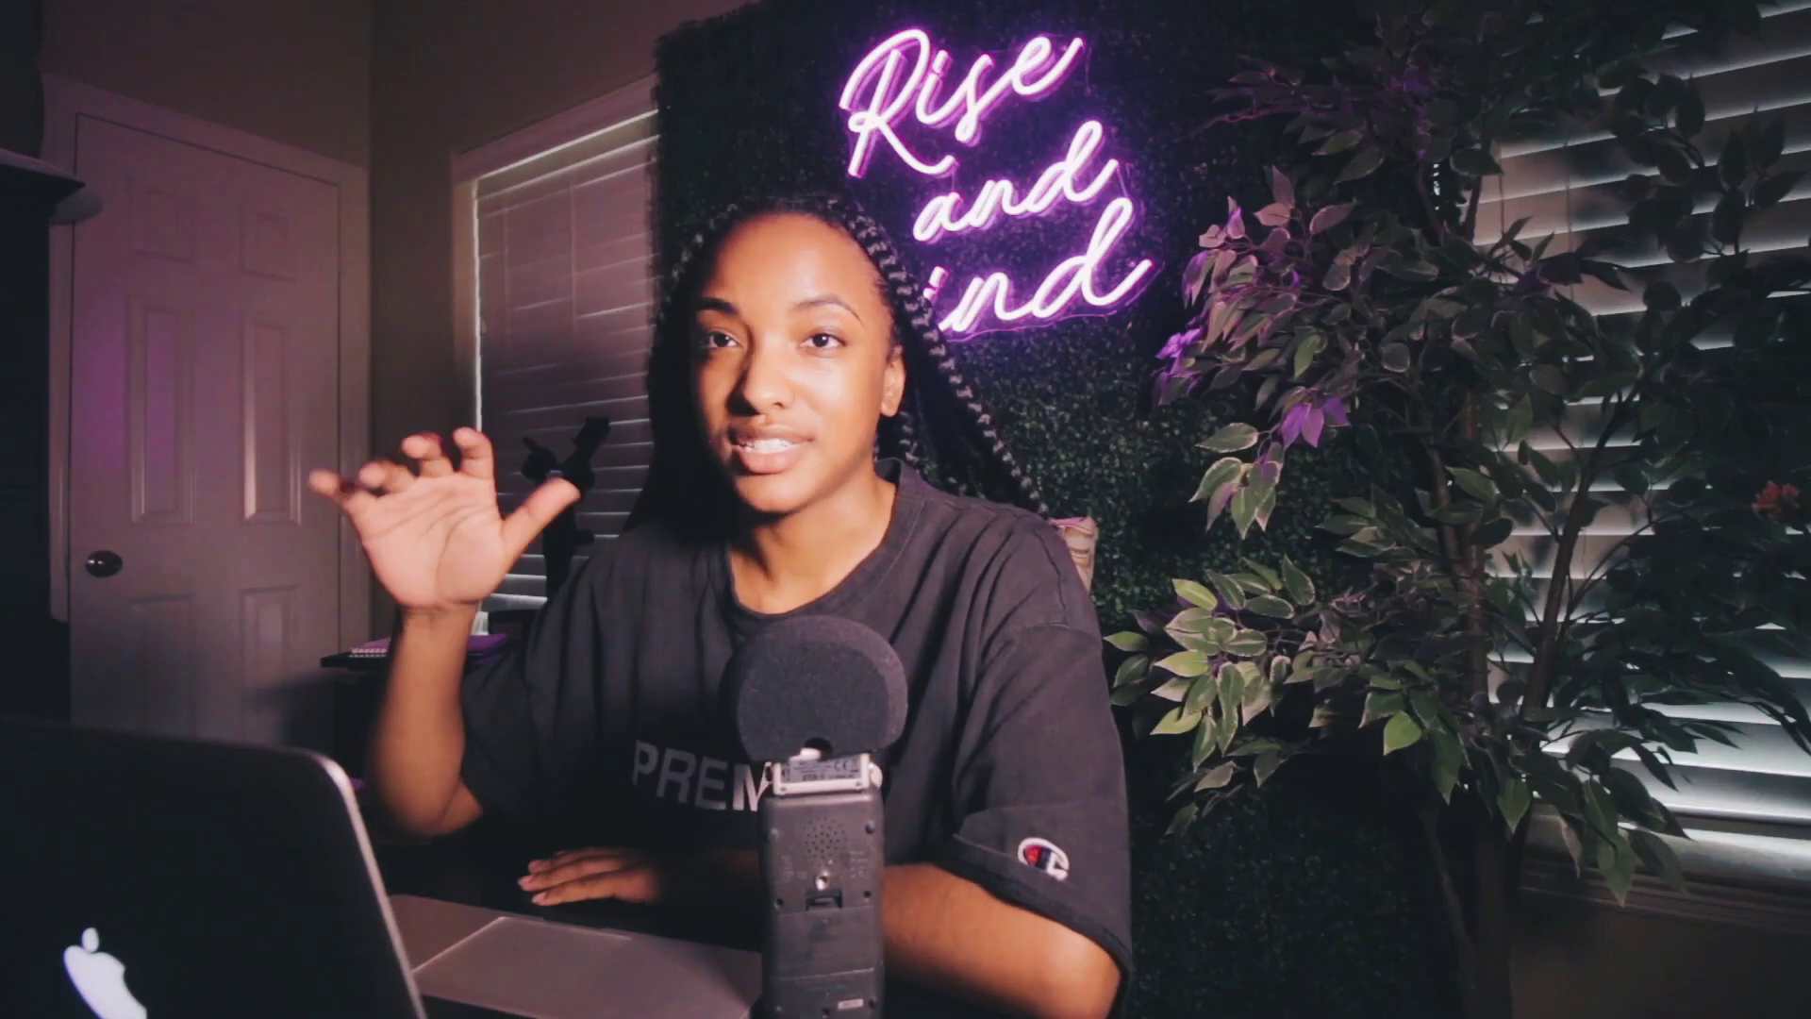